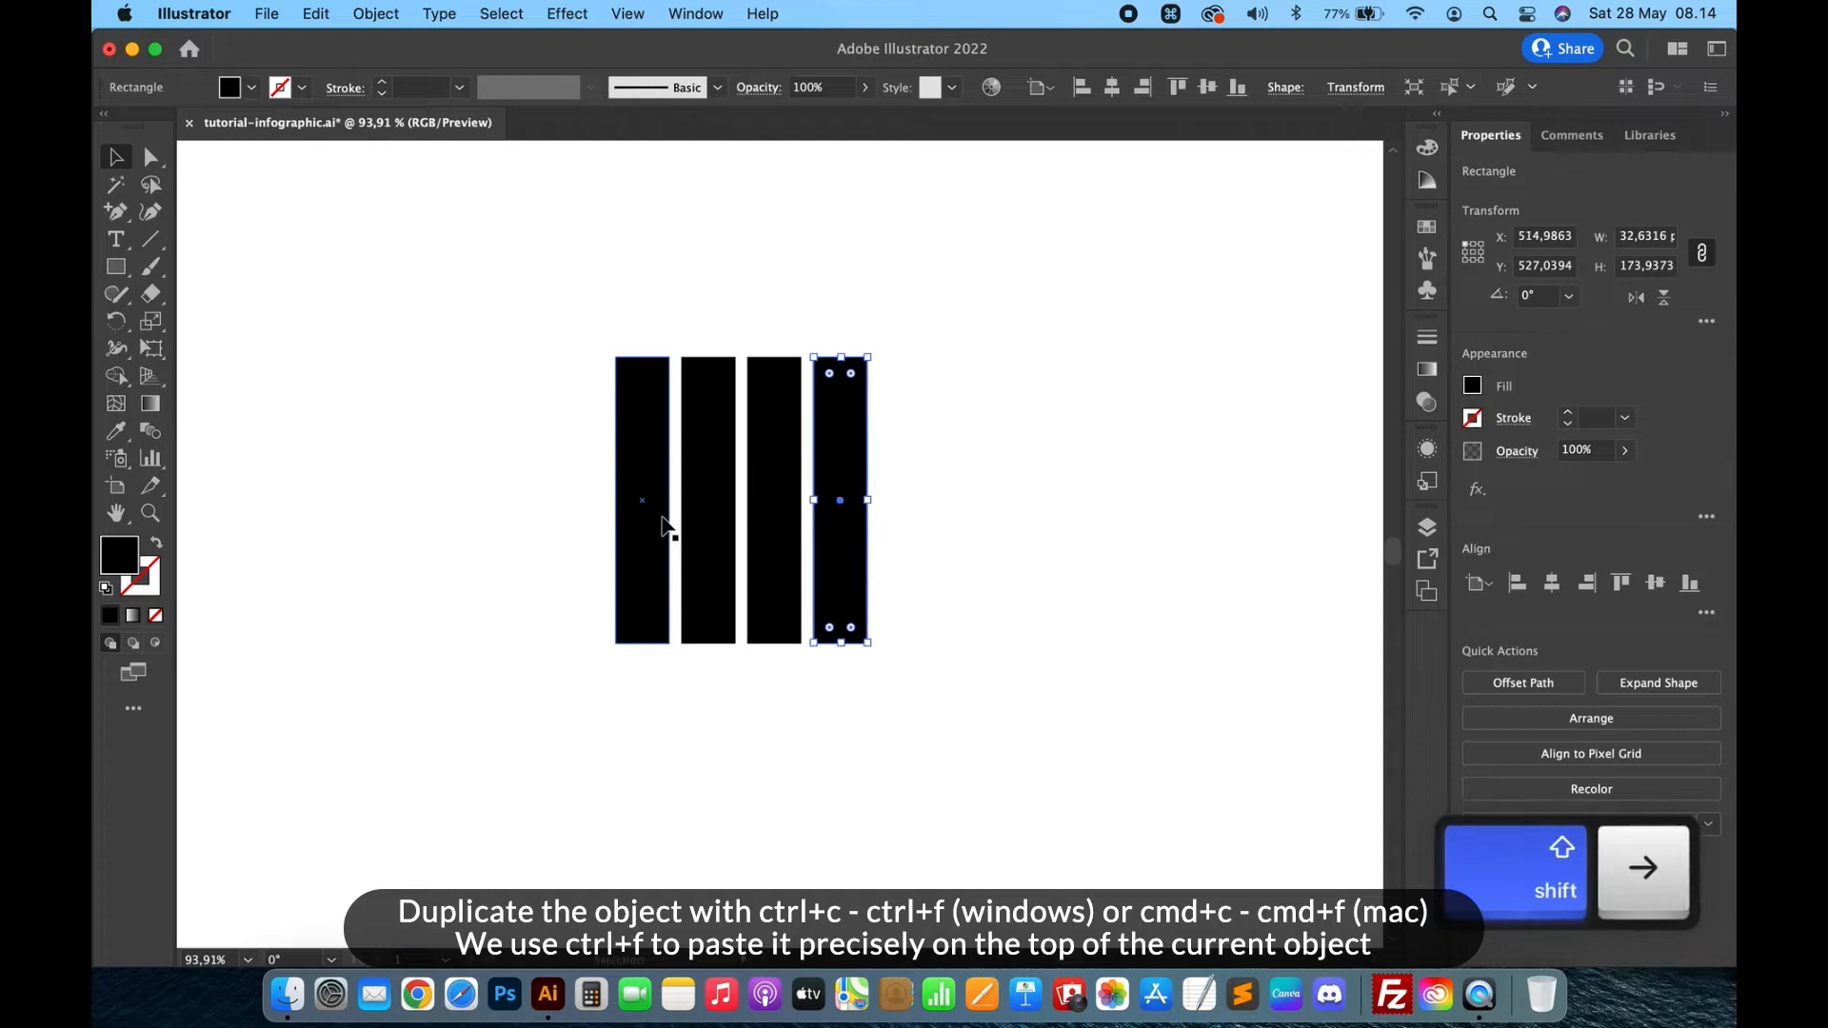
Move the second, third and fourth rectangles closer together, leaving small gaps between all four.
{"action": "left_click", "coordinate": [758, 326]}
{"action": "left_click_drag", "start_coordinate": [715, 421], "coordinate": [706, 422]}
{"action": "scroll", "coordinate": [706, 422], "scroll_direction": "up", "scroll_amount": 5}
{"action": "key", "text": "Right"}
{"action": "key", "text": "Right"}
{"action": "key", "text": "Right"}
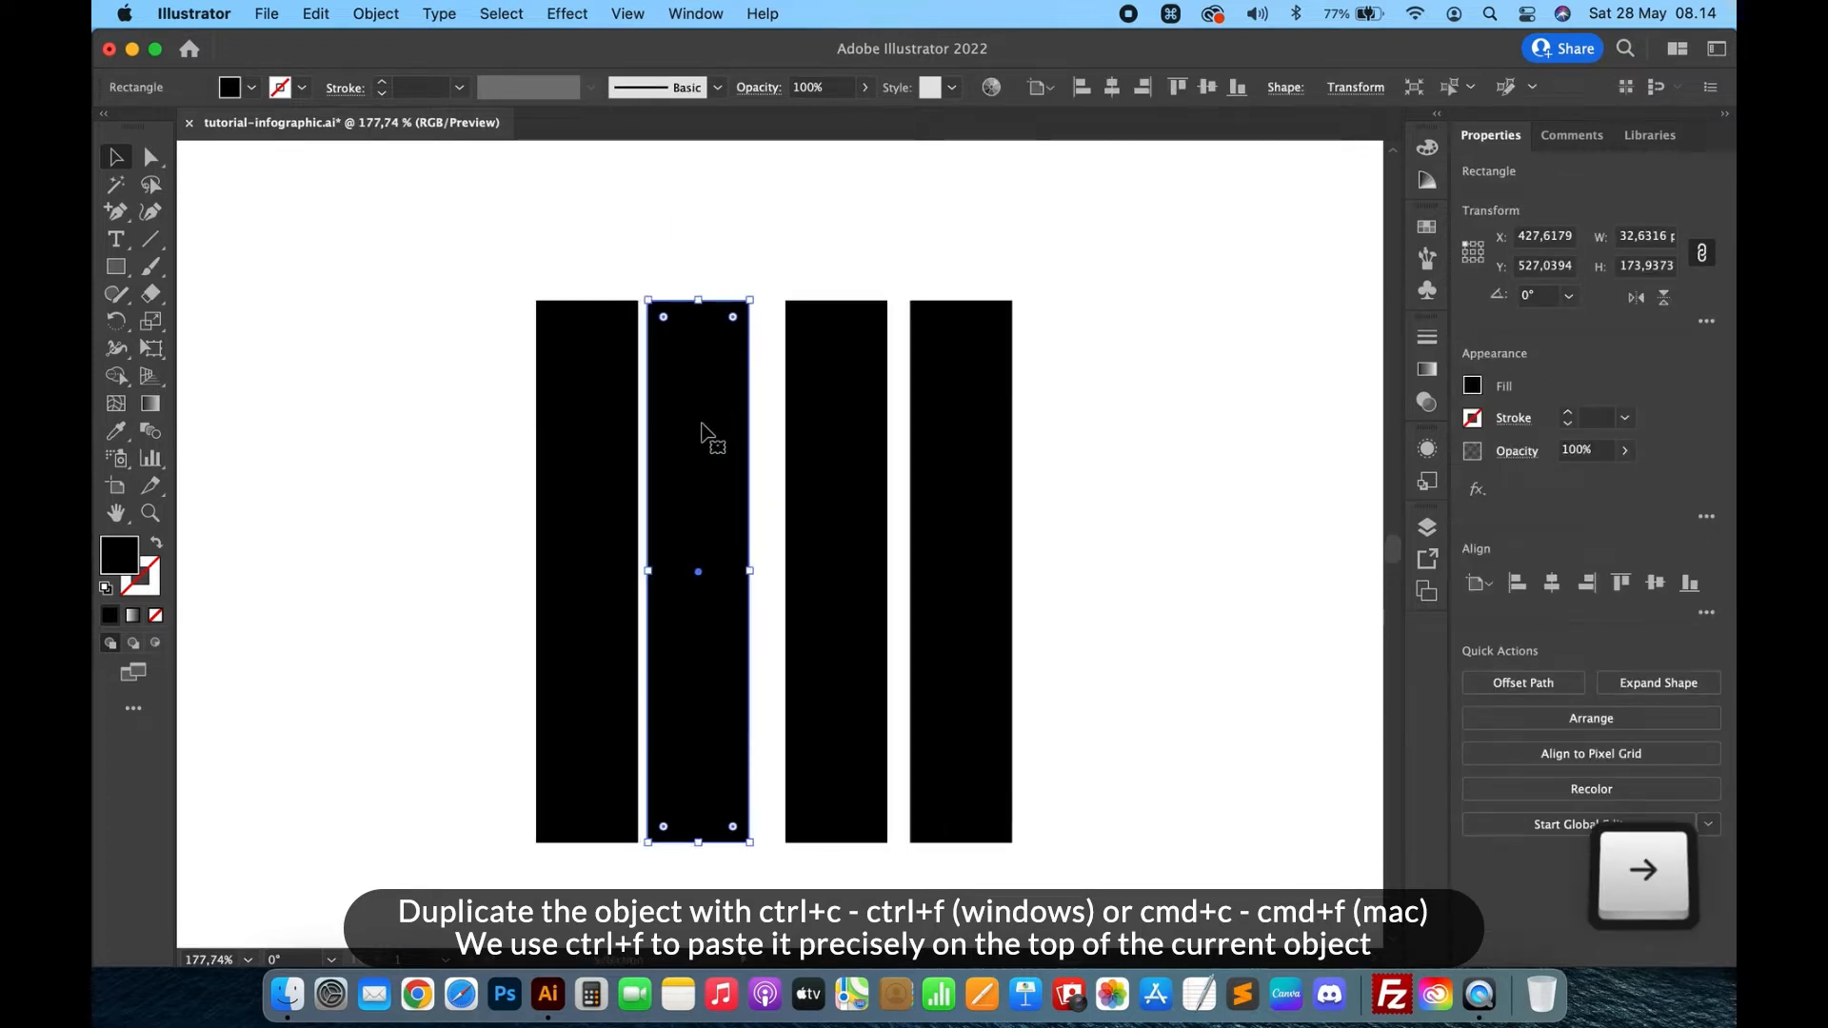
{"action": "left_click_drag", "start_coordinate": [828, 449], "coordinate": [812, 449]}
{"action": "left_click_drag", "start_coordinate": [921, 457], "coordinate": [897, 443]}
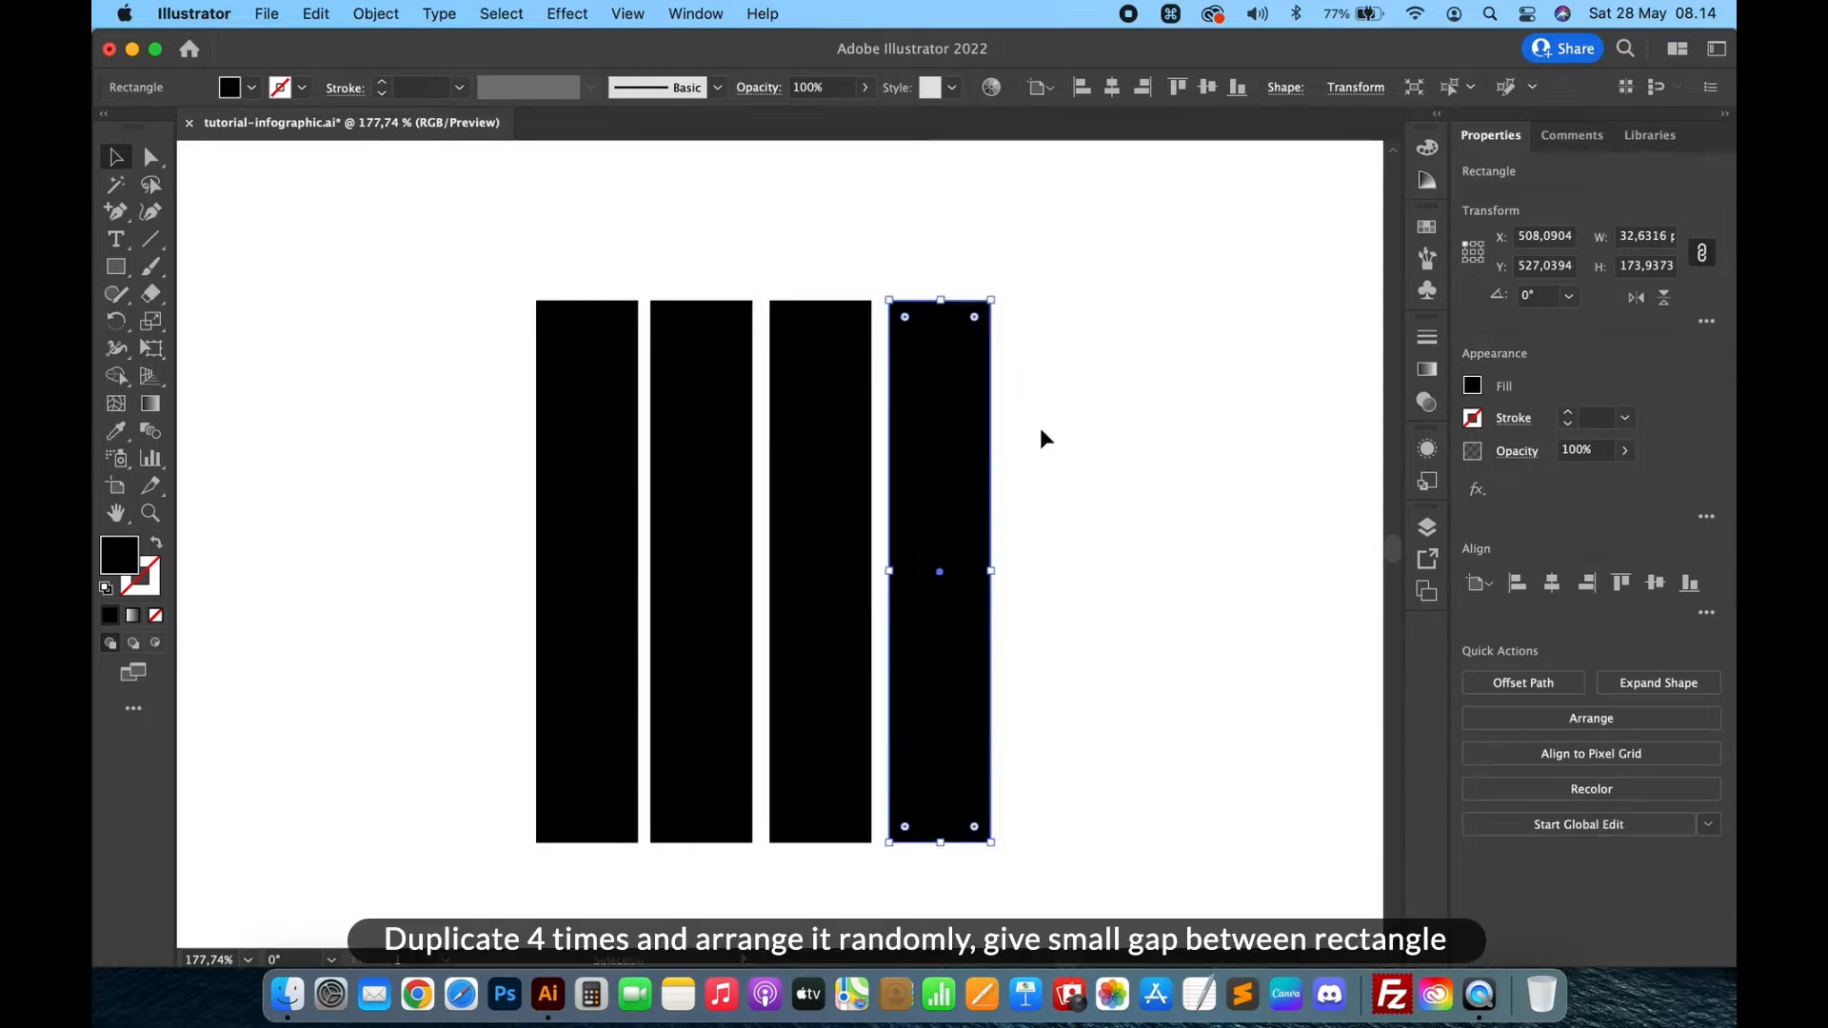
Distribute the horizontal spacing of all four rectangles evenly.
{"action": "left_click", "coordinate": [1043, 314]}
{"action": "left_click_drag", "start_coordinate": [662, 446], "coordinate": [486, 537]}
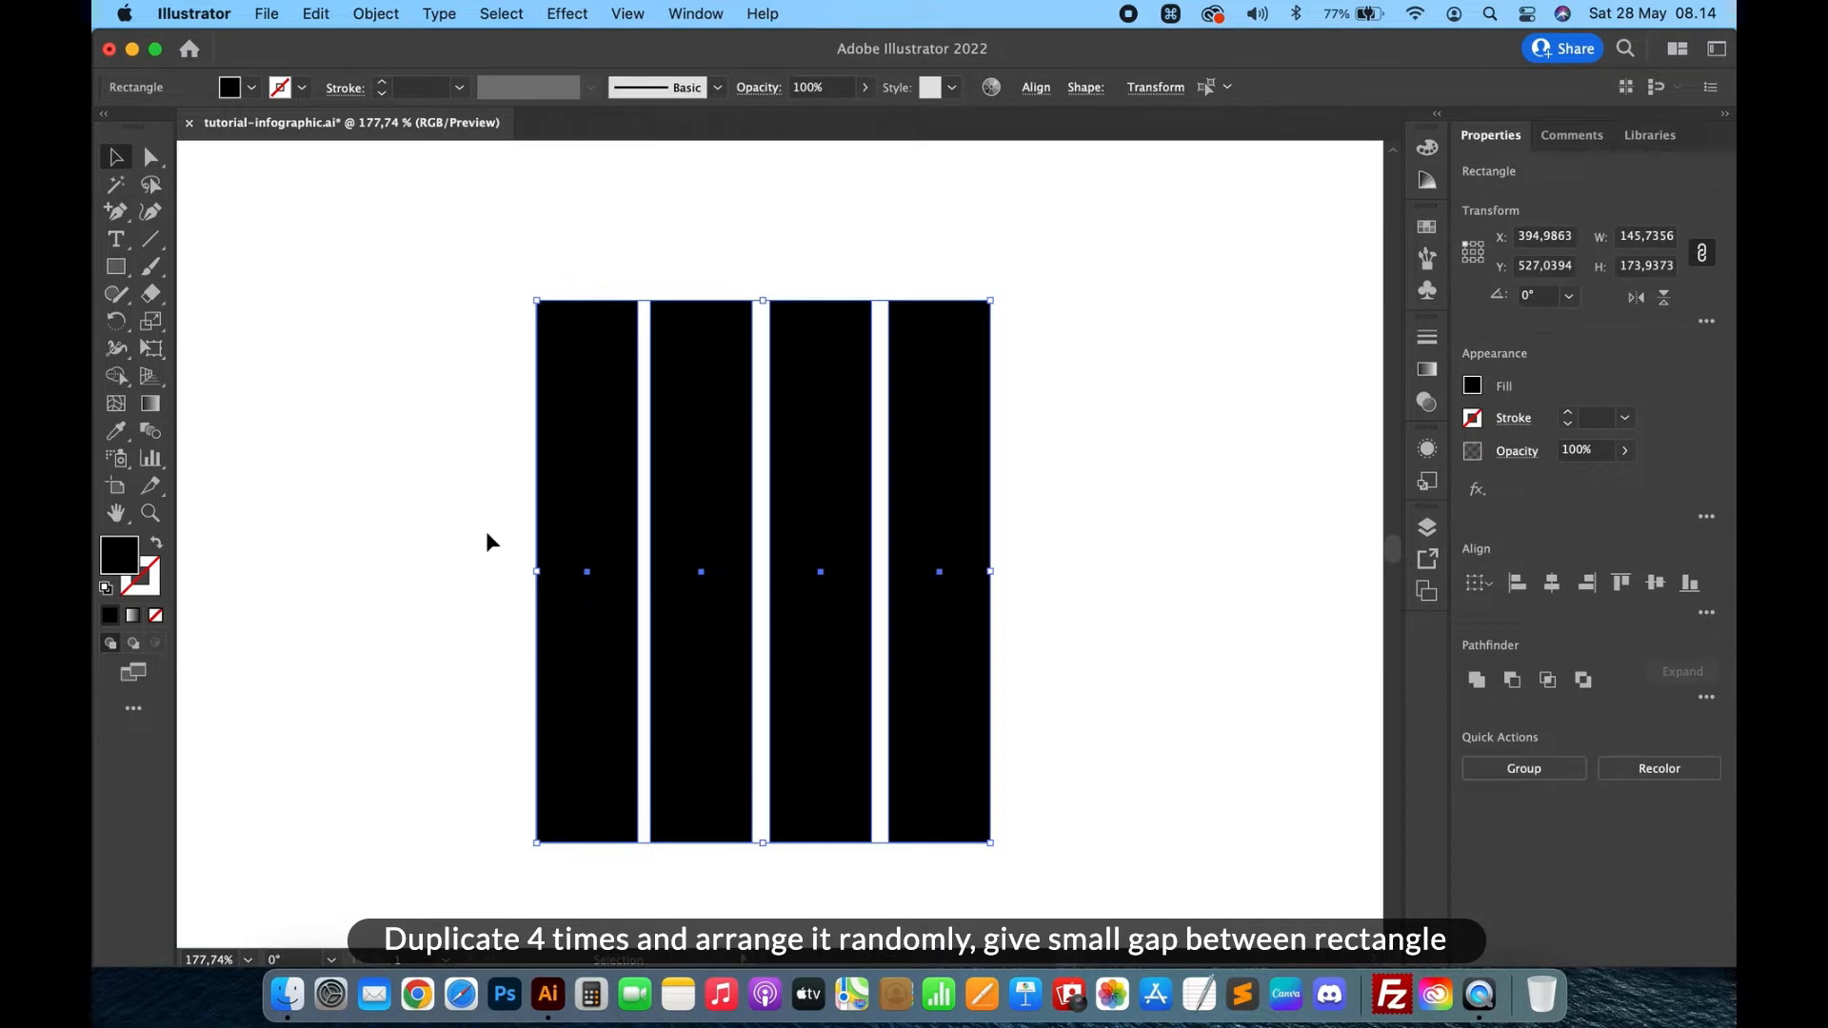
{"action": "left_click", "coordinate": [1707, 617]}
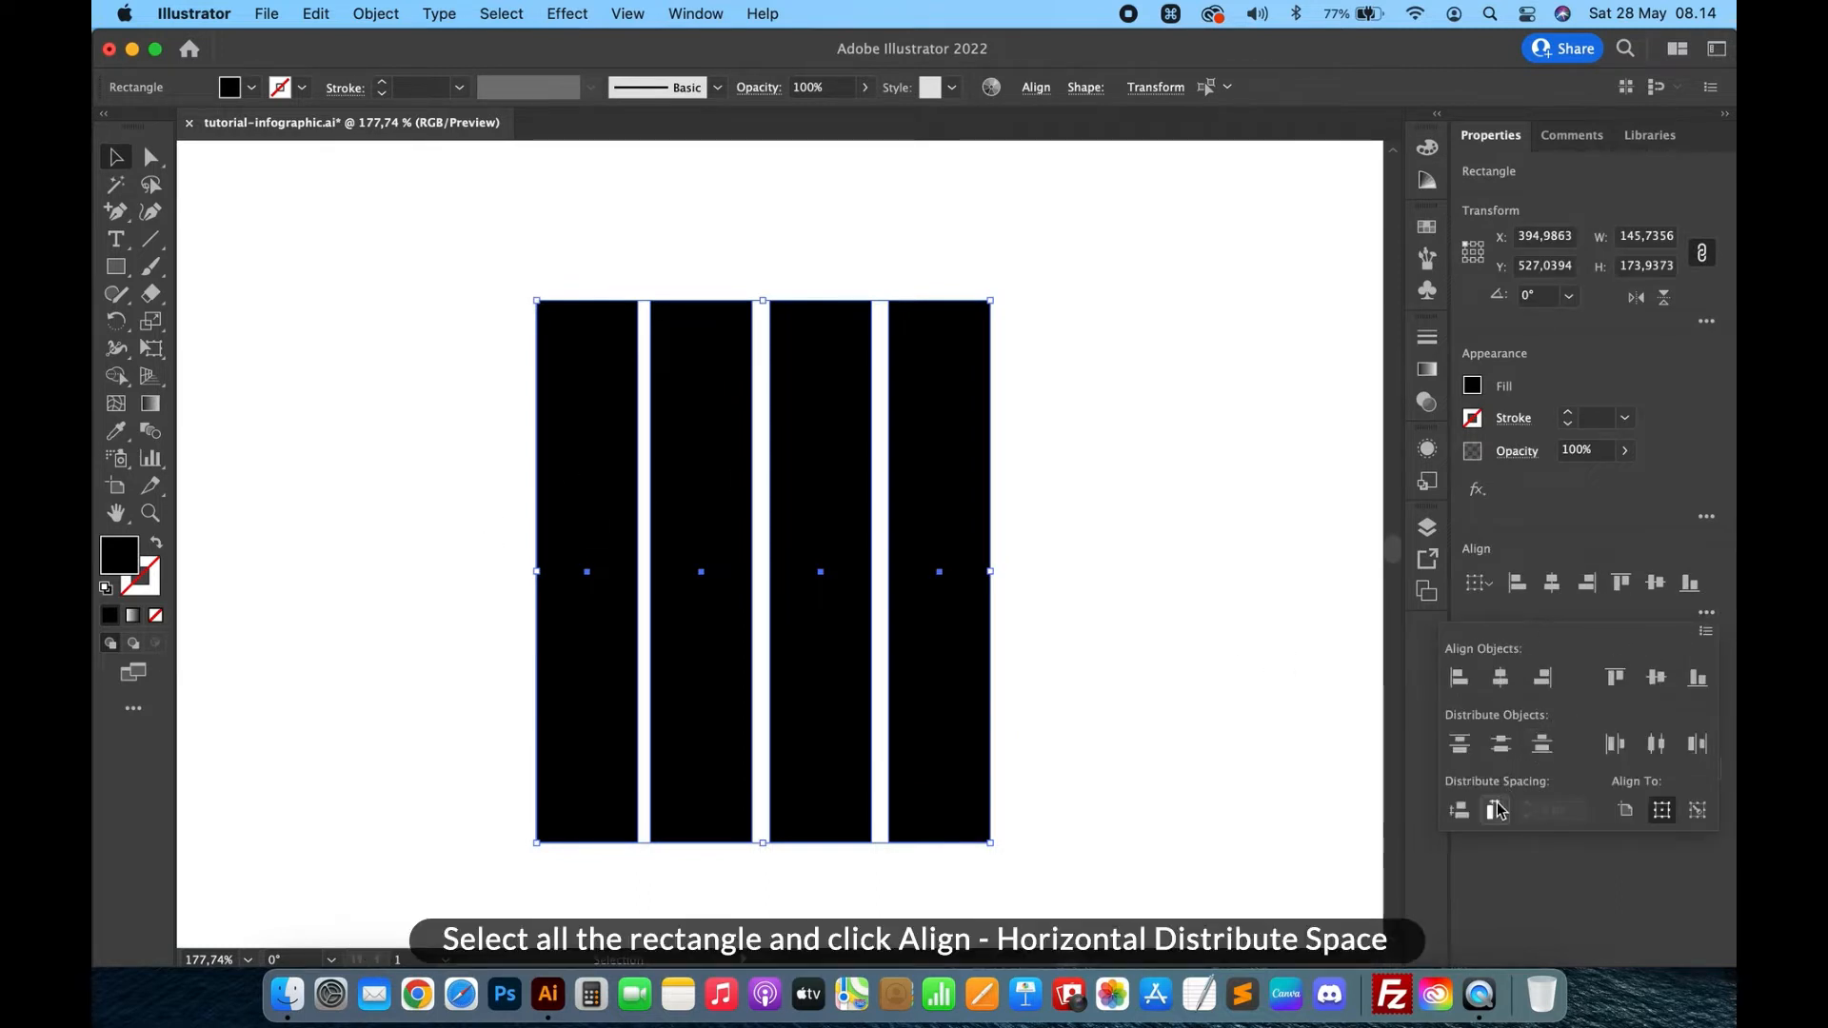
{"action": "left_click", "coordinate": [1497, 811]}
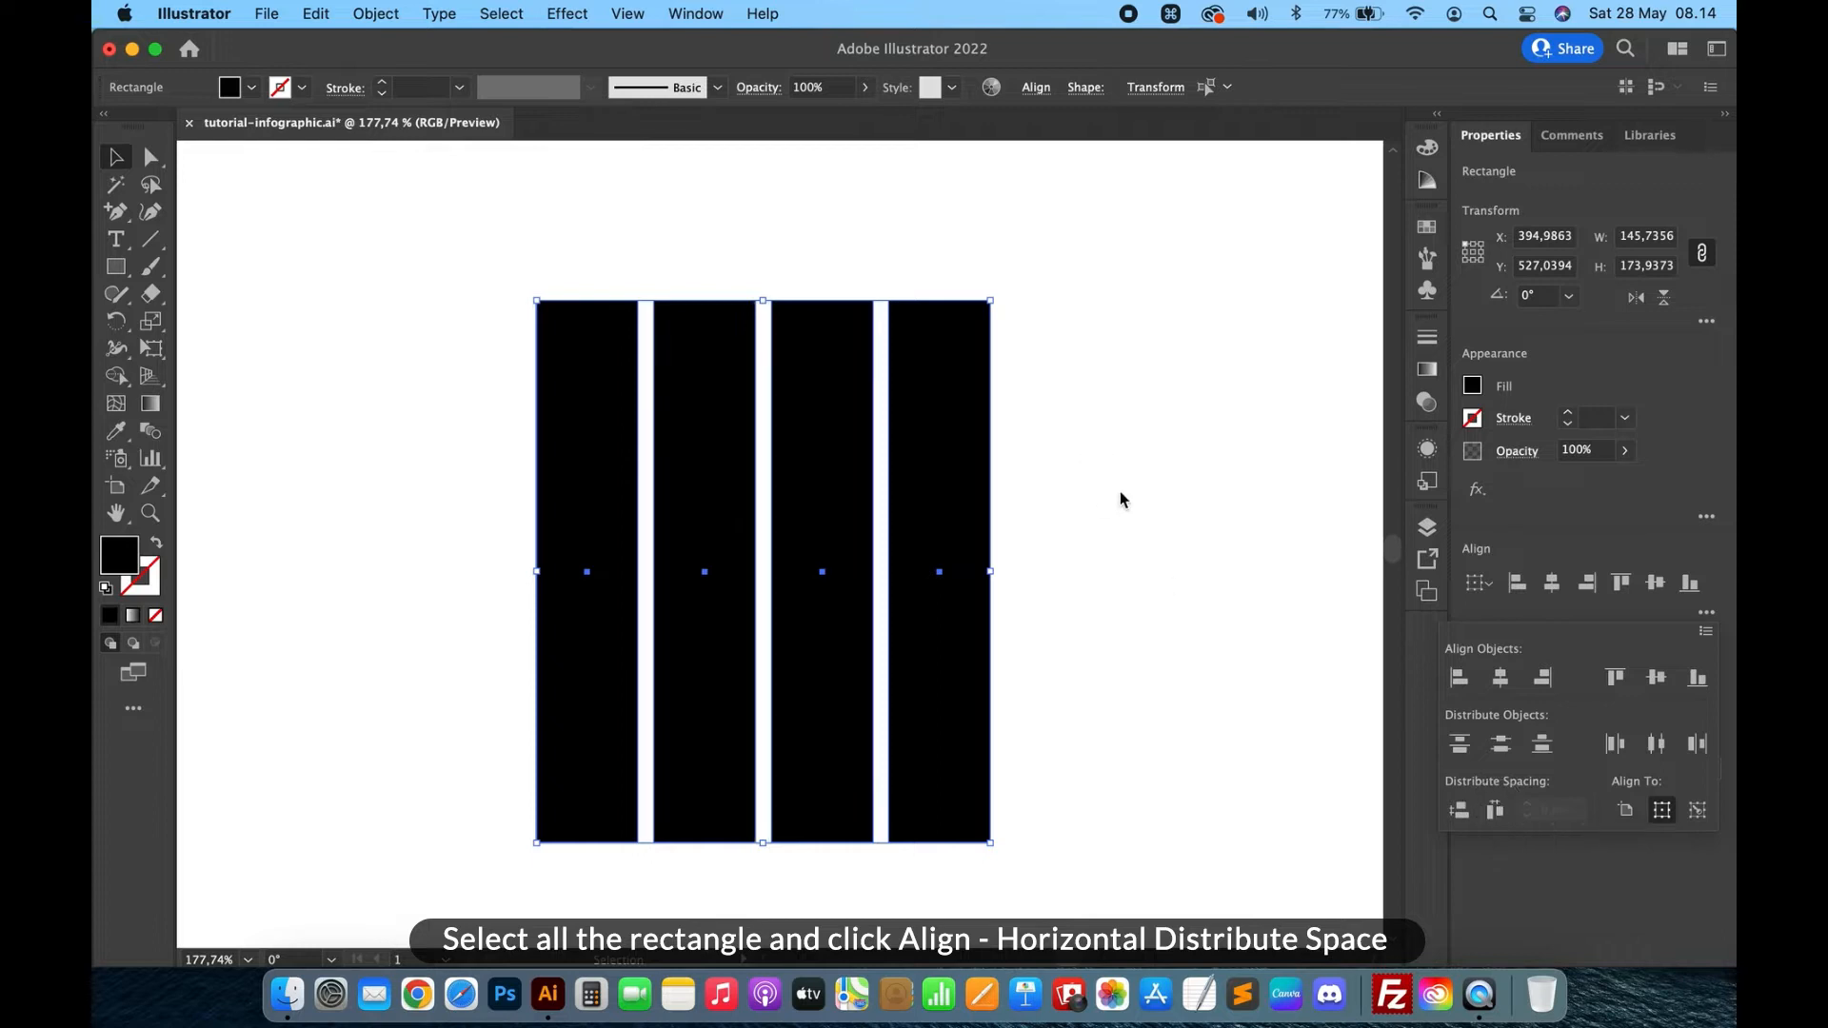
Paste a copy of the four rectangles and place it directly above the originals, aligned with their columns and touching their upper edges.
{"action": "scroll", "coordinate": [1110, 505], "scroll_direction": "down", "scroll_amount": 5}
{"action": "left_click", "coordinate": [1134, 527]}
{"action": "left_click_drag", "start_coordinate": [1105, 403], "coordinate": [939, 544]}
{"action": "key", "text": "cmd+v"}
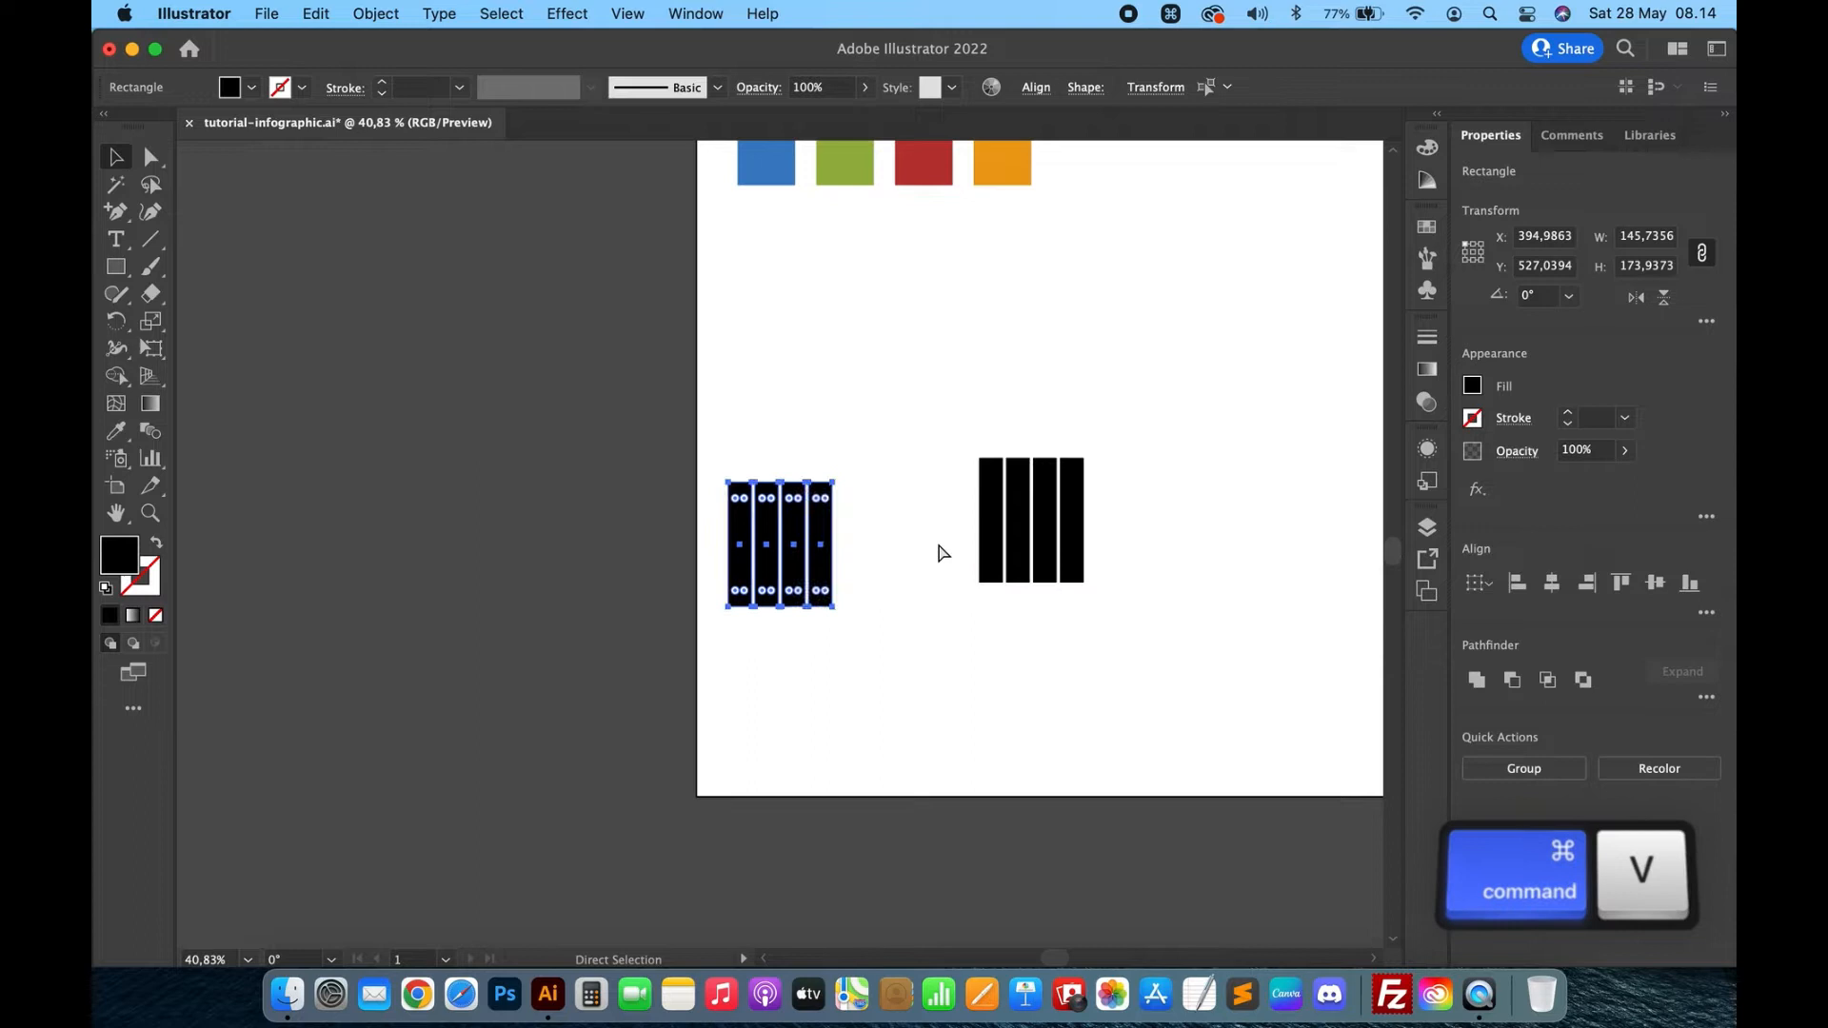
{"action": "scroll", "coordinate": [937, 541], "scroll_direction": "up", "scroll_amount": 5}
{"action": "left_click_drag", "start_coordinate": [630, 598], "coordinate": [1040, 312]}
{"action": "scroll", "coordinate": [1245, 277], "scroll_direction": "up", "scroll_amount": 5}
{"action": "scroll", "coordinate": [1224, 294], "scroll_direction": "right", "scroll_amount": 3}
{"action": "left_click", "coordinate": [1192, 570]}
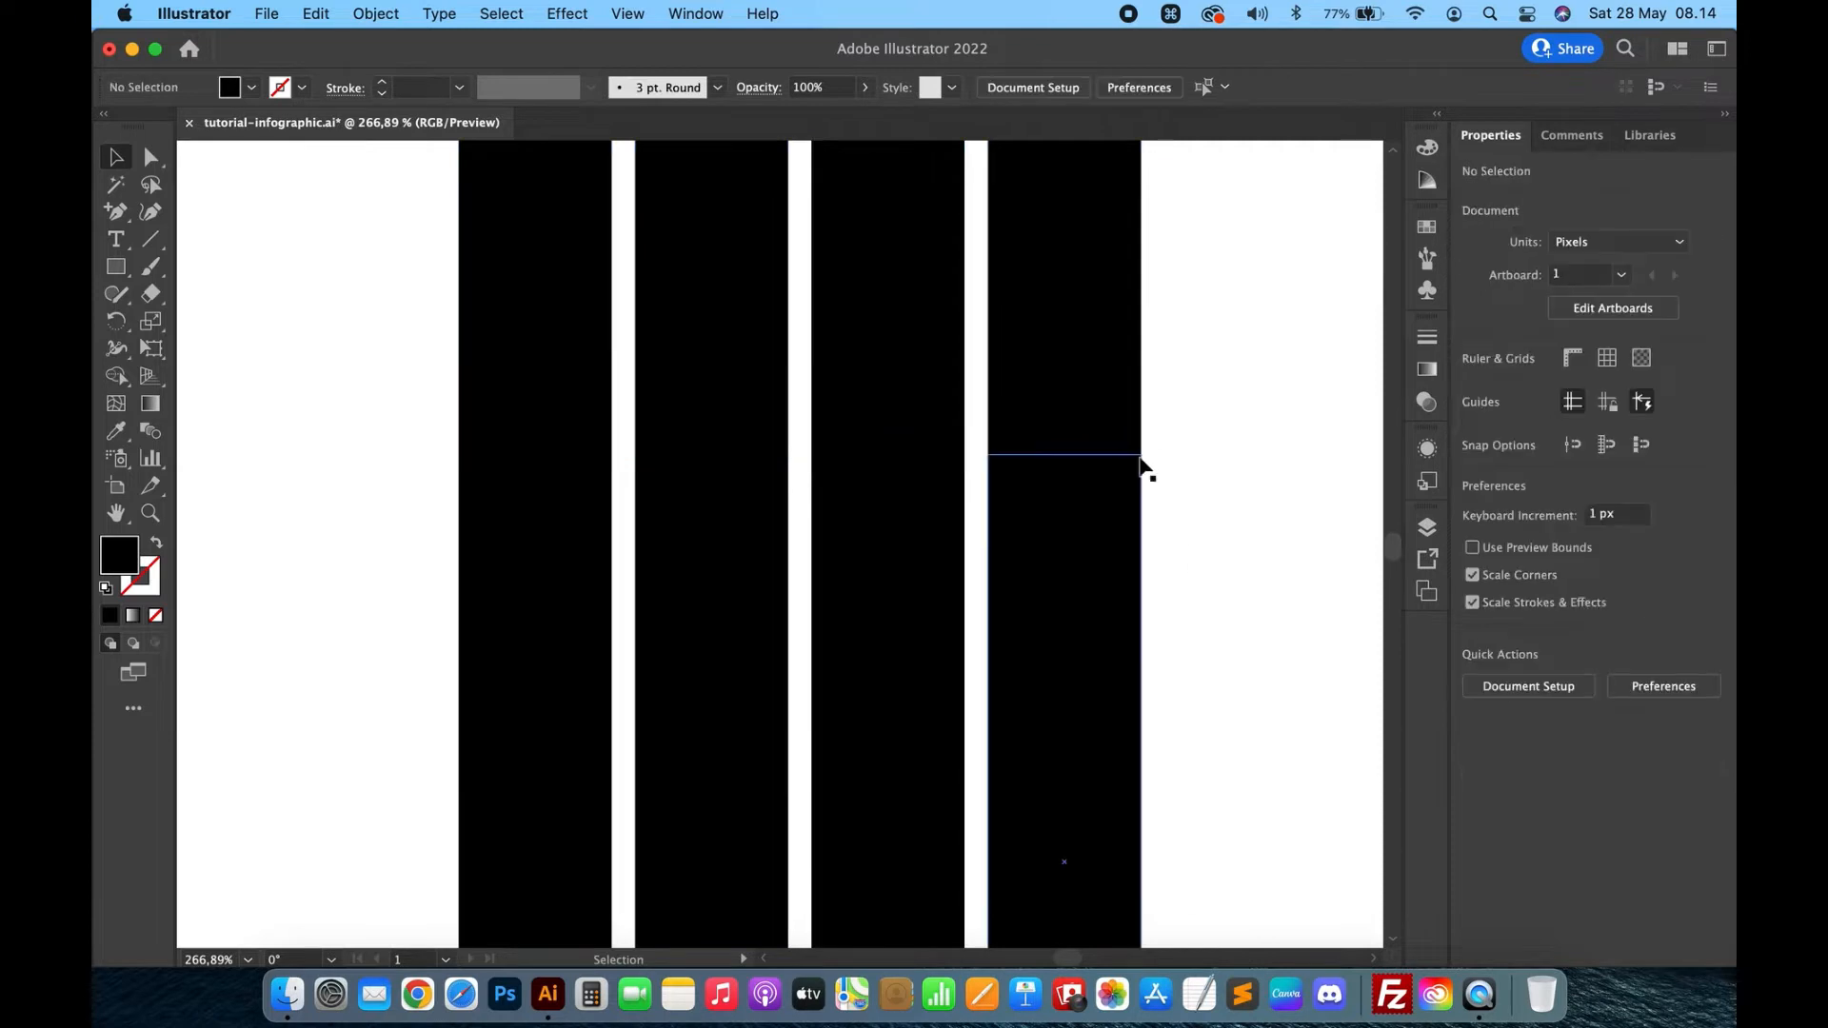
{"action": "left_click", "coordinate": [1102, 420]}
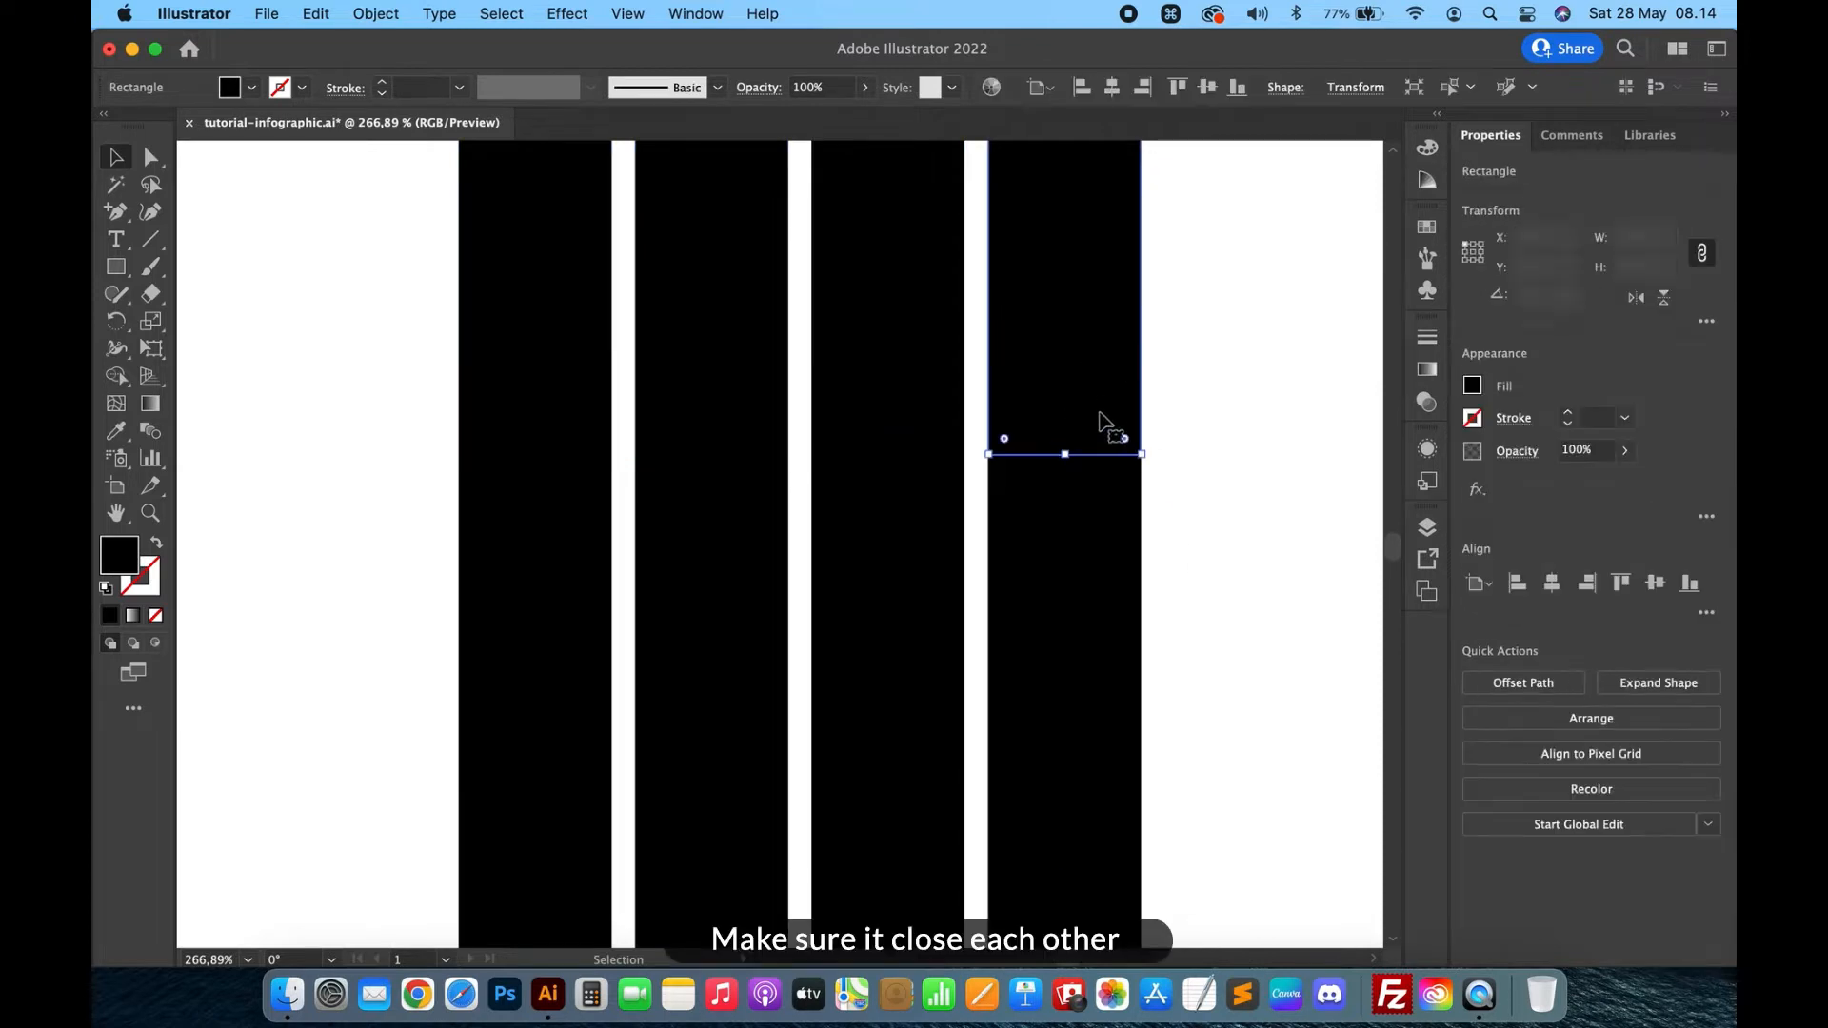
{"action": "left_click", "coordinate": [1110, 557], "text": "shift"}
{"action": "left_click", "coordinate": [1478, 688]}
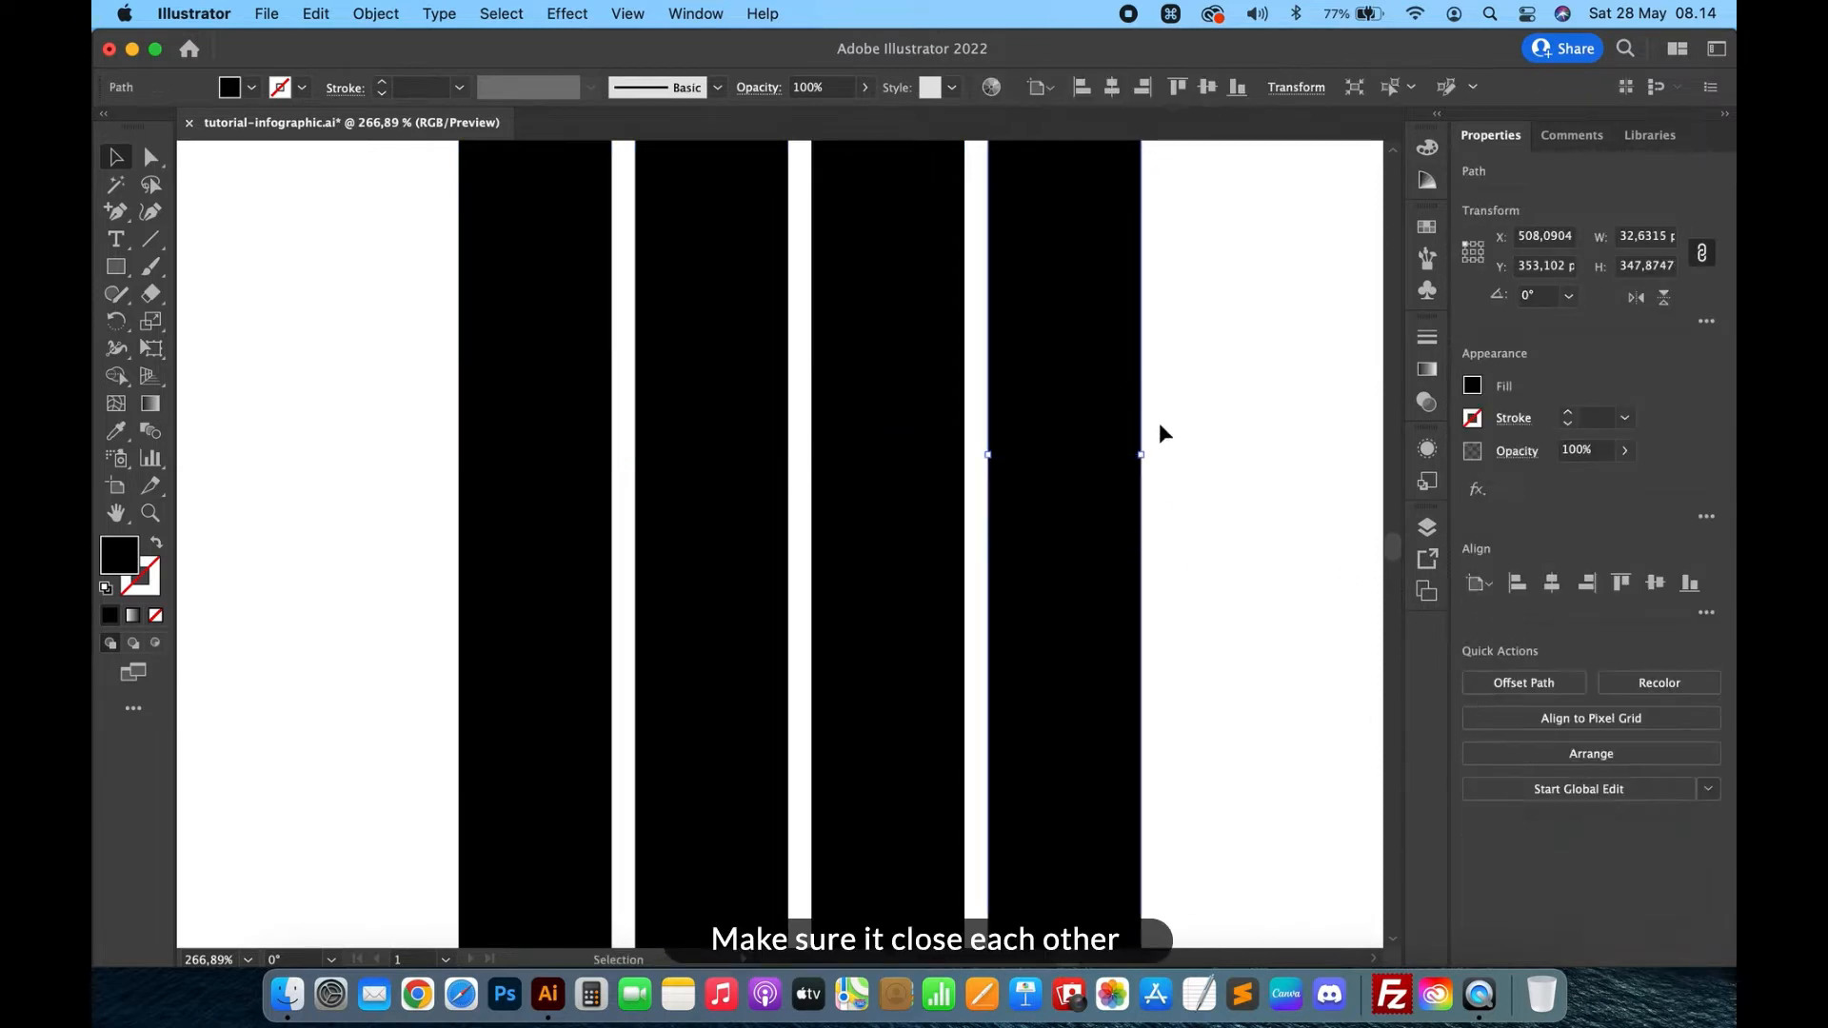
{"action": "key", "text": "super+z"}
{"action": "key", "text": "super+z"}
{"action": "key", "text": "super+z"}
{"action": "key", "text": "super+z"}
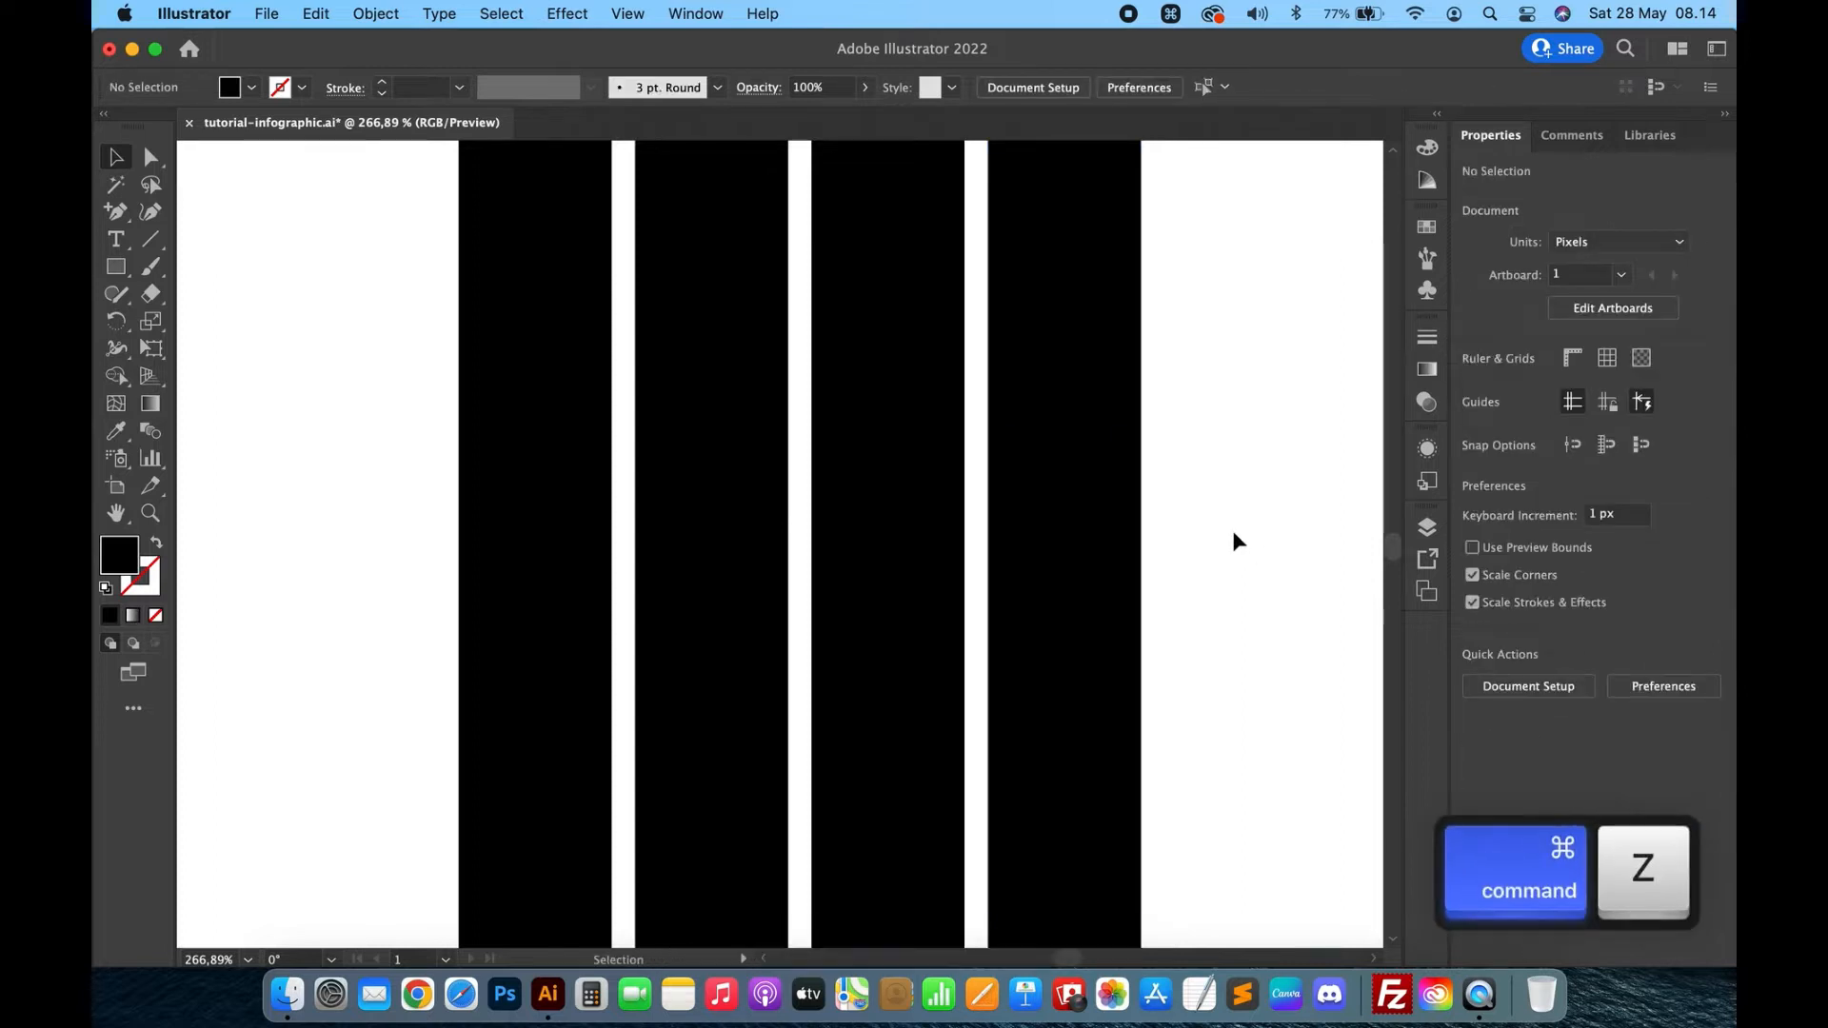
{"action": "key", "text": "super+z"}
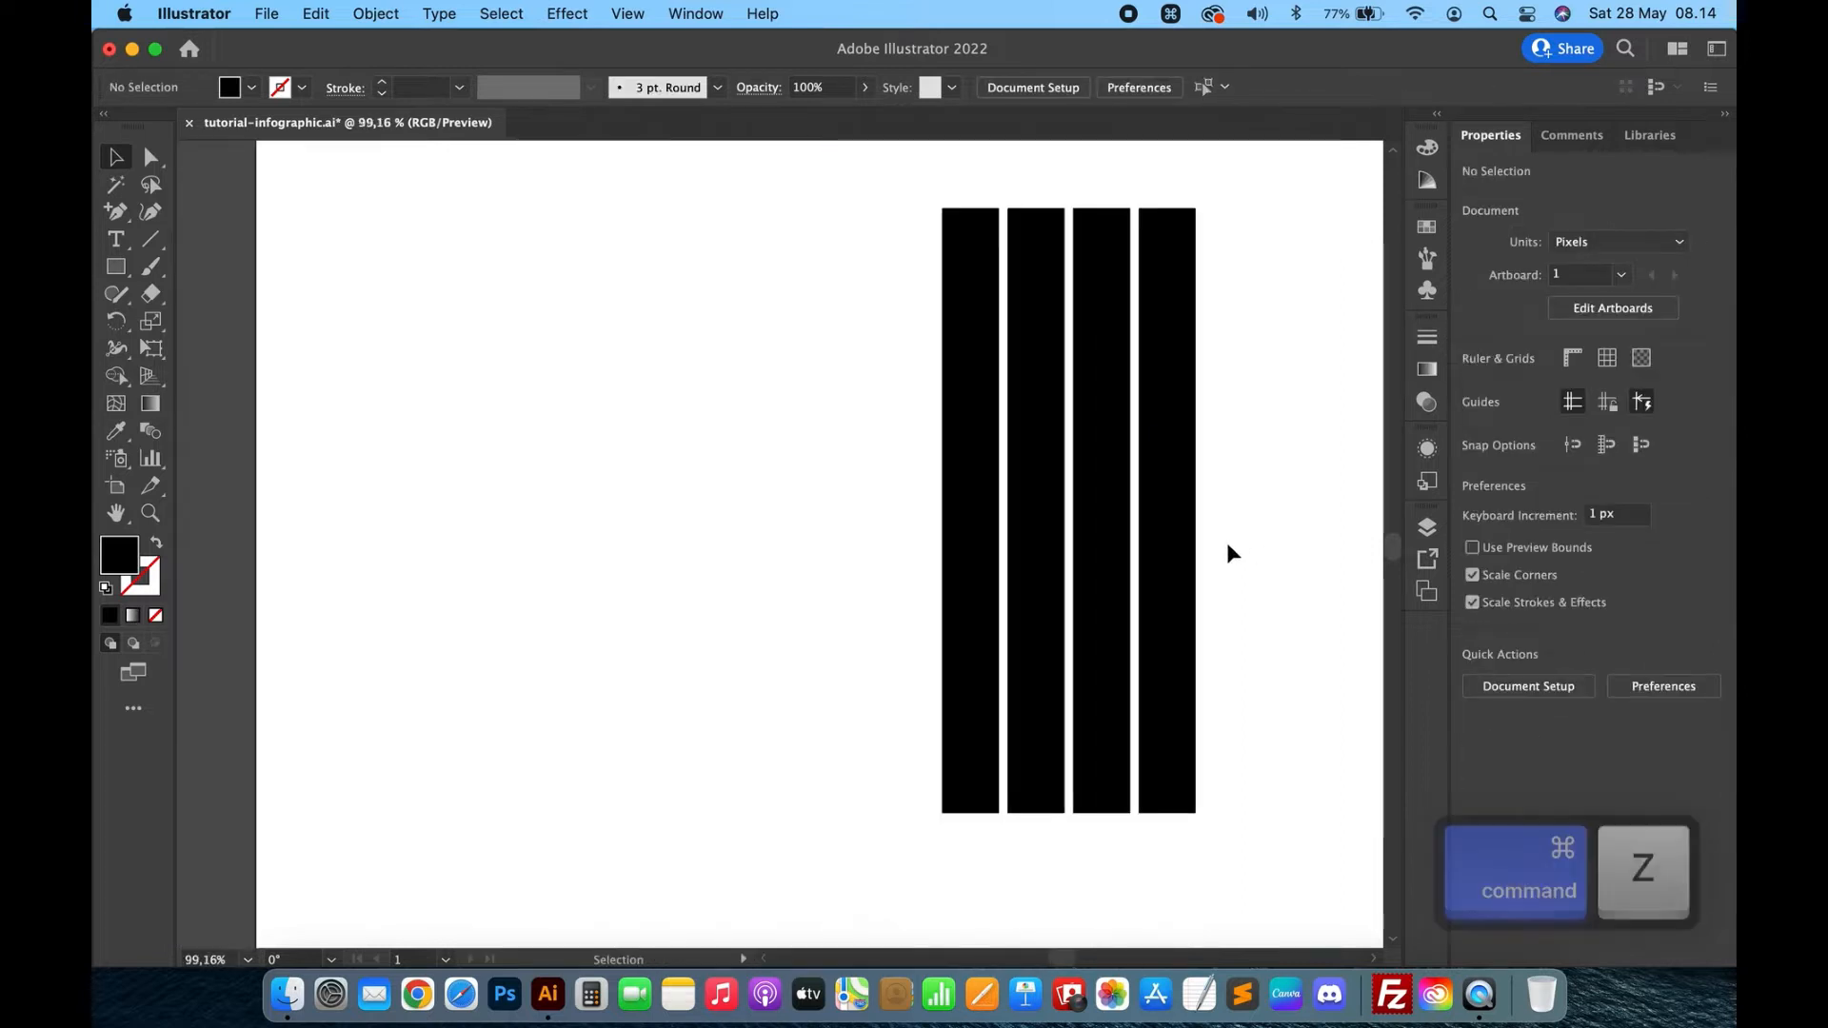
Check column by column that the upper and lower rectangles are separate objects.
{"action": "left_click", "coordinate": [1164, 443]}
{"action": "left_click", "coordinate": [1176, 567]}
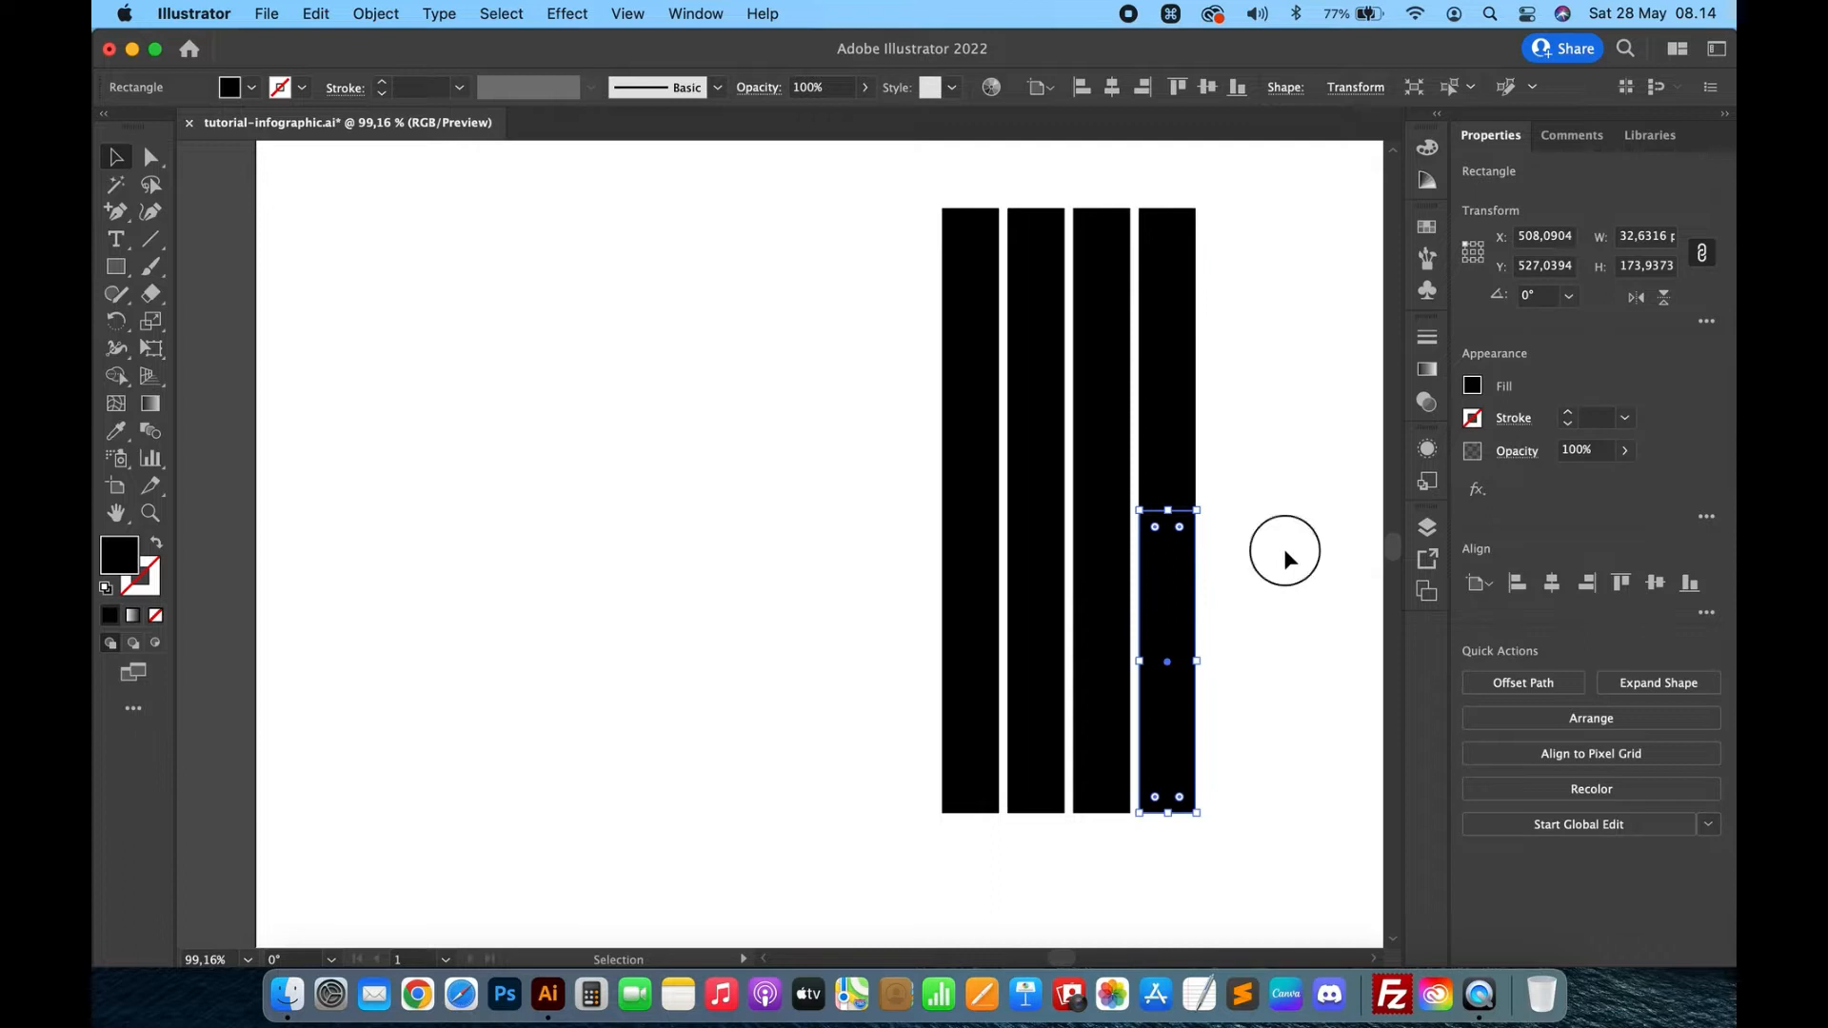
{"action": "left_click", "coordinate": [1284, 549]}
{"action": "left_click", "coordinate": [1086, 452]}
{"action": "left_click", "coordinate": [1102, 577]}
{"action": "left_click", "coordinate": [1012, 559]}
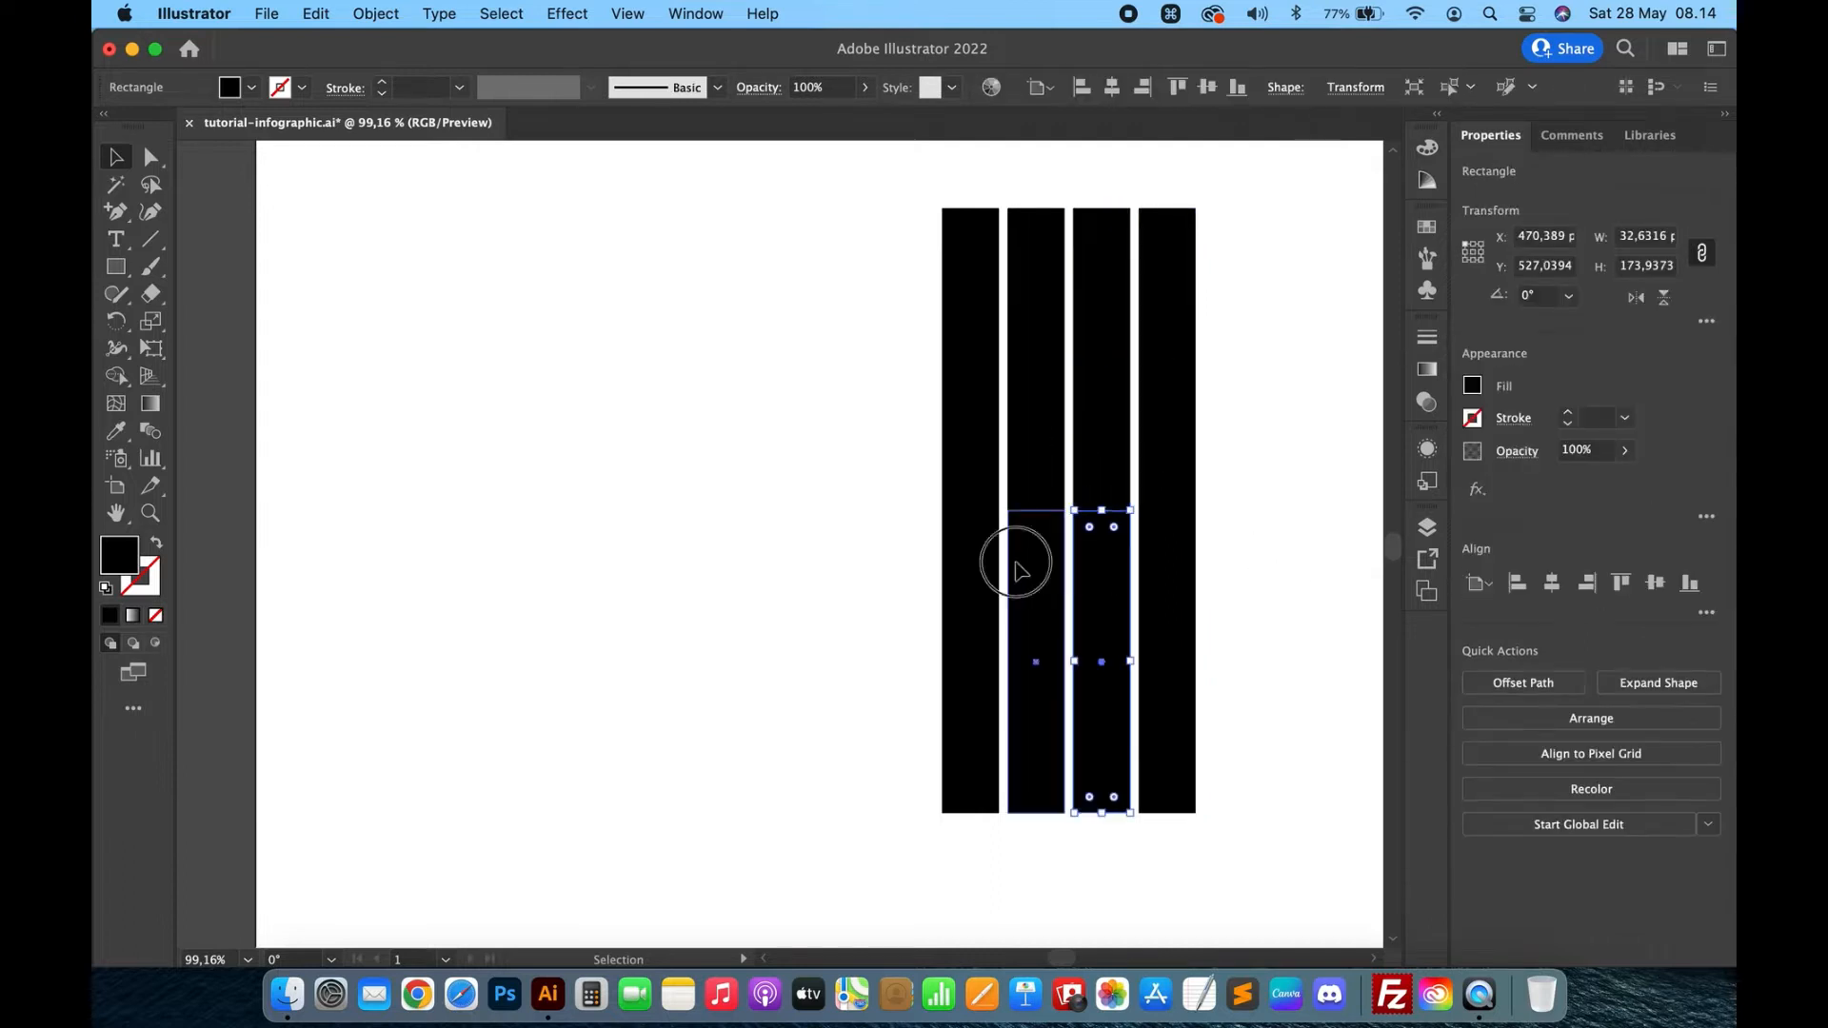
{"action": "left_click", "coordinate": [1024, 464]}
{"action": "left_click", "coordinate": [983, 484]}
{"action": "left_click", "coordinate": [981, 592]}
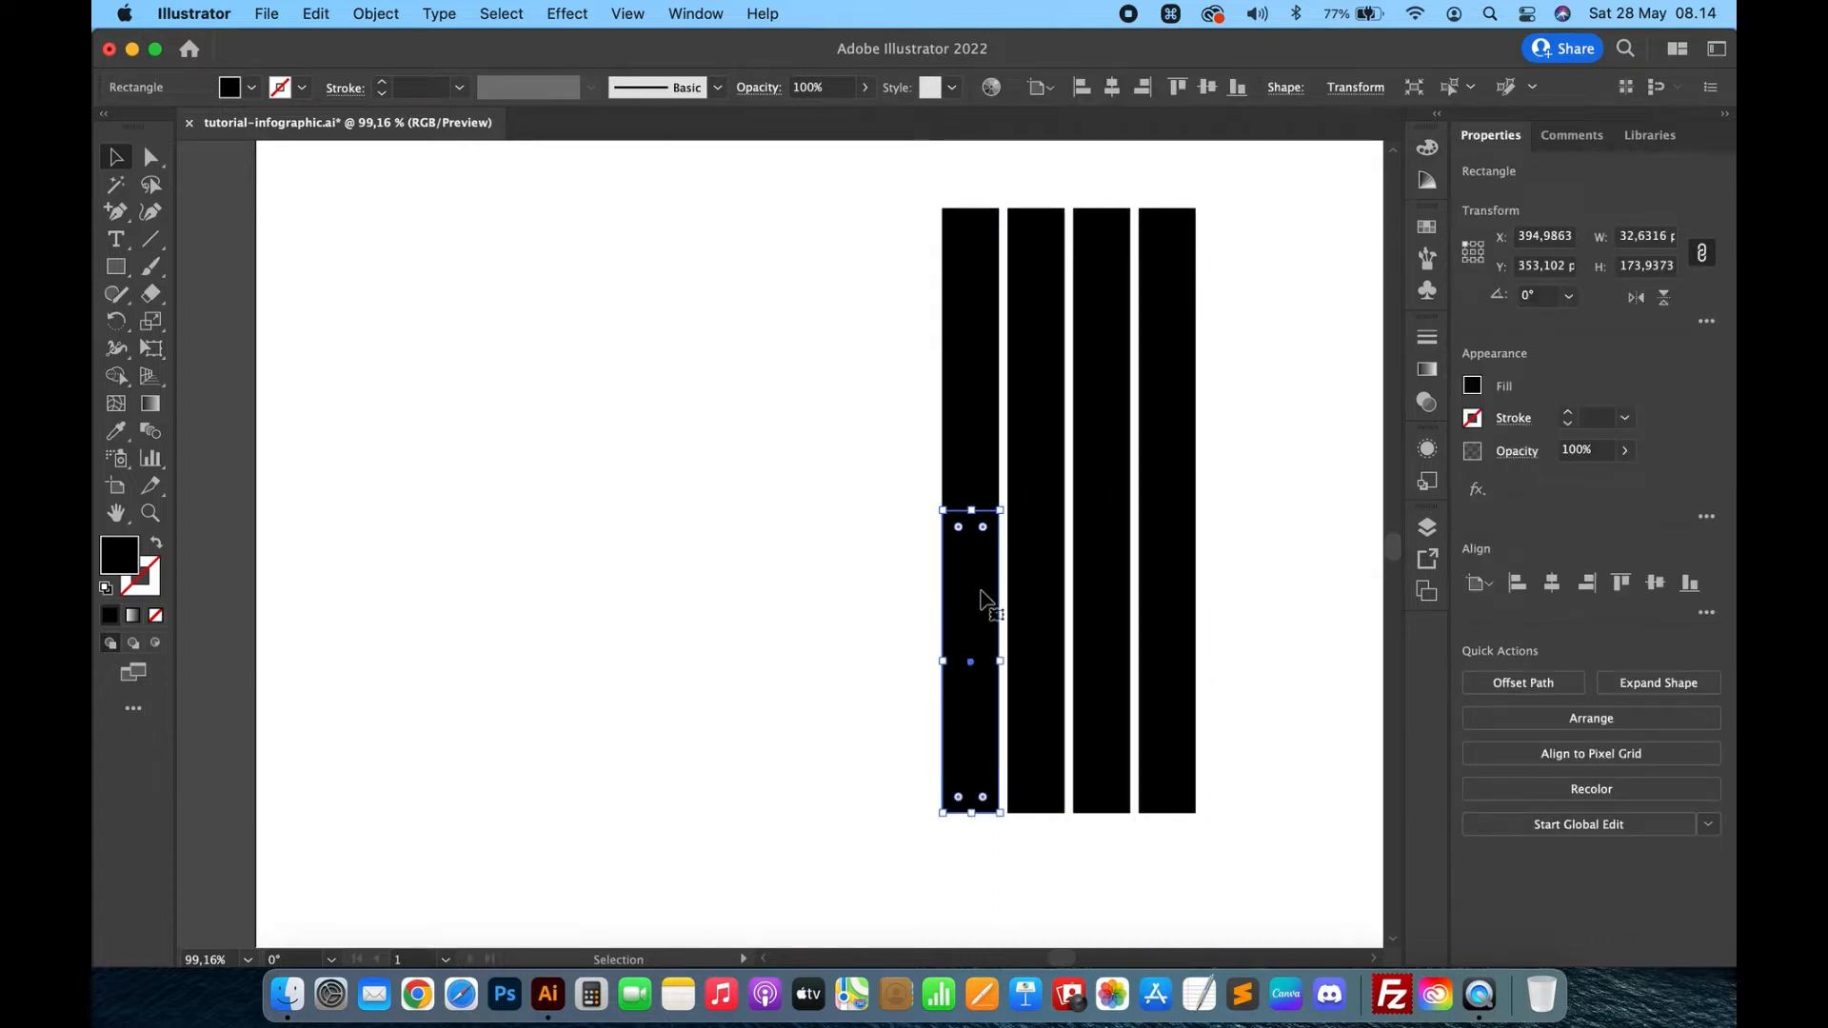
{"action": "left_click", "coordinate": [1282, 583]}
Widen the base of the four lower rectangles symmetrically with Perspective Distort to about 442 px, keeping their upper edge in place.
{"action": "scroll", "coordinate": [1262, 647], "scroll_direction": "right", "scroll_amount": 5}
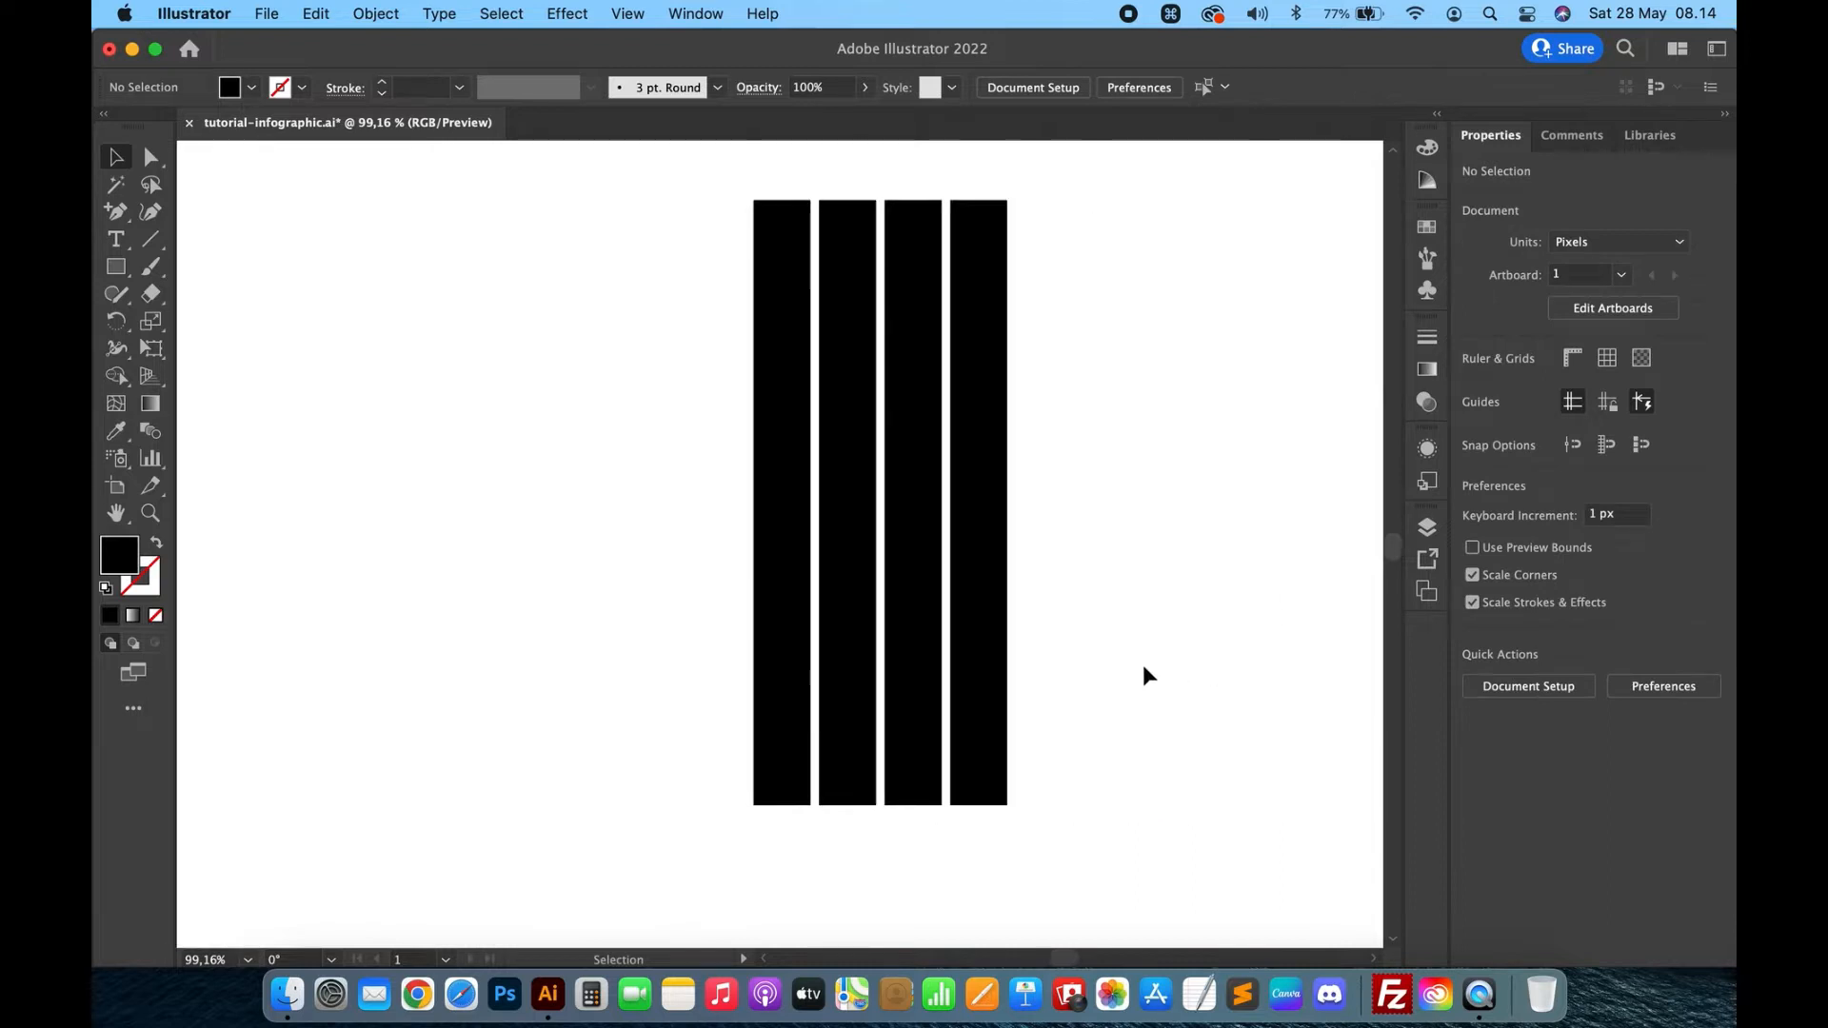
{"action": "left_click_drag", "start_coordinate": [673, 690], "coordinate": [673, 690]}
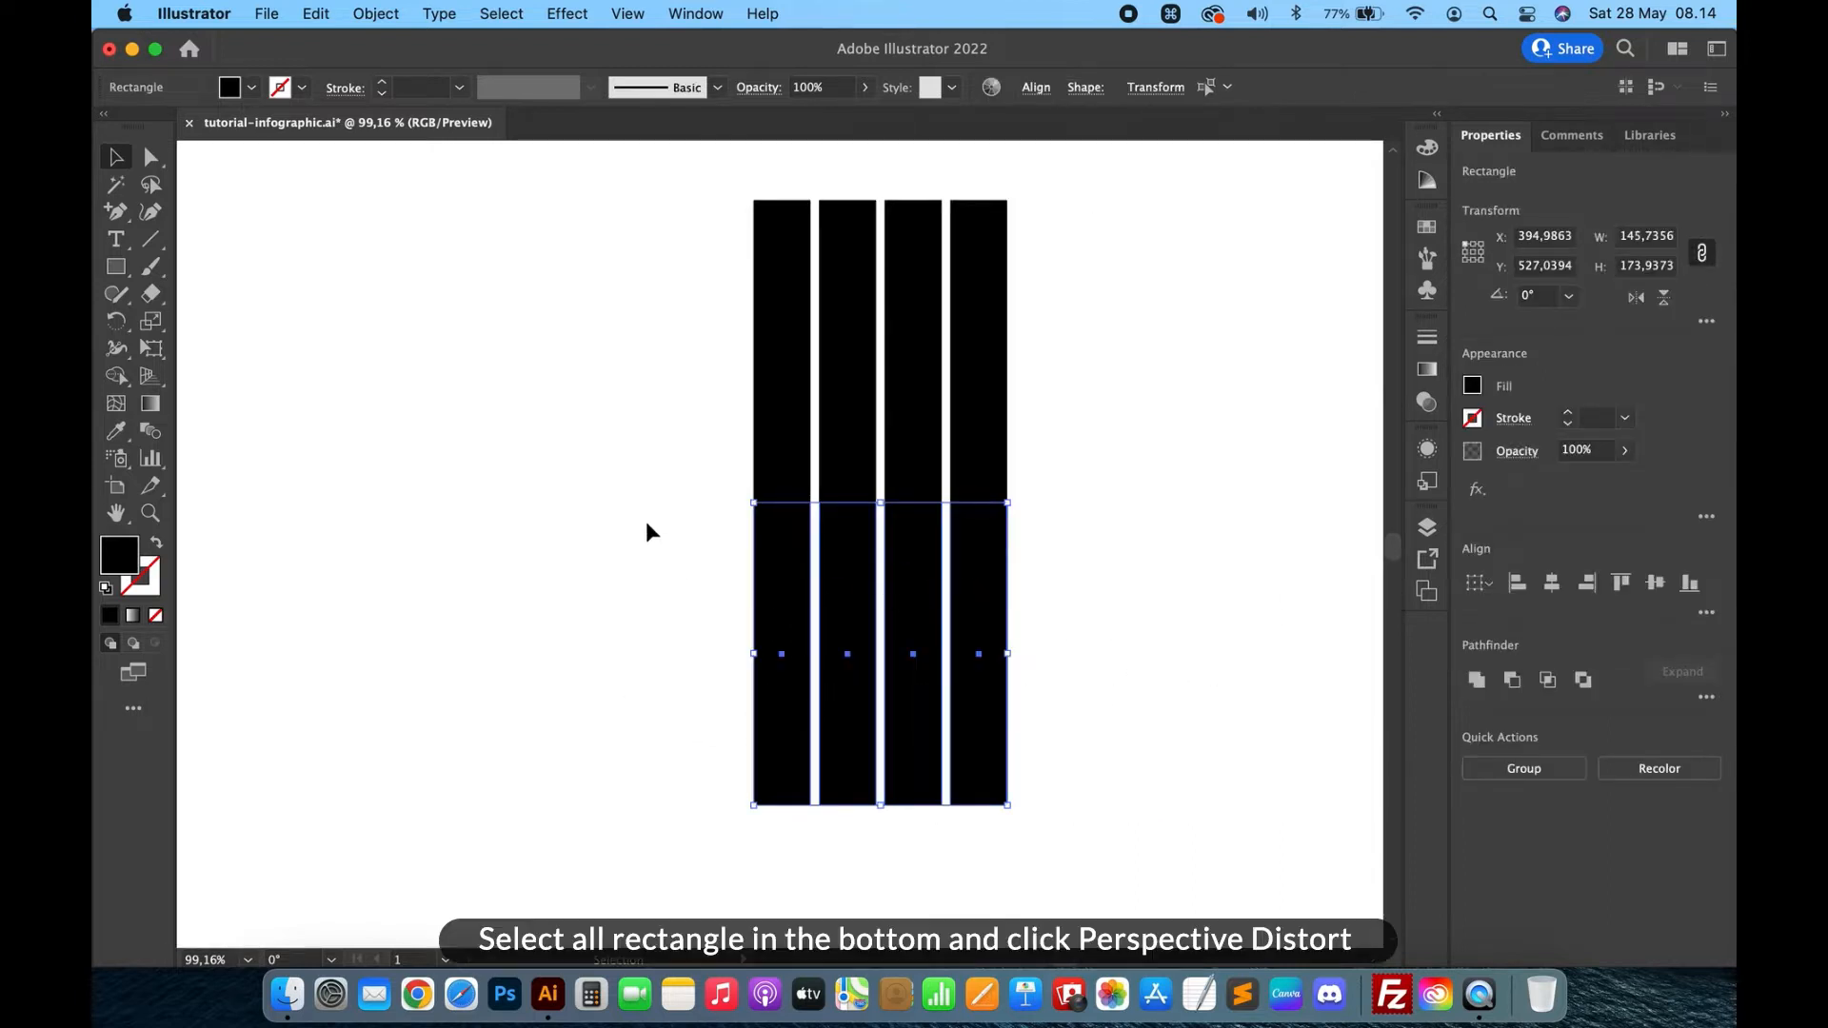
{"action": "scroll", "coordinate": [647, 520], "scroll_direction": "down", "scroll_amount": 3}
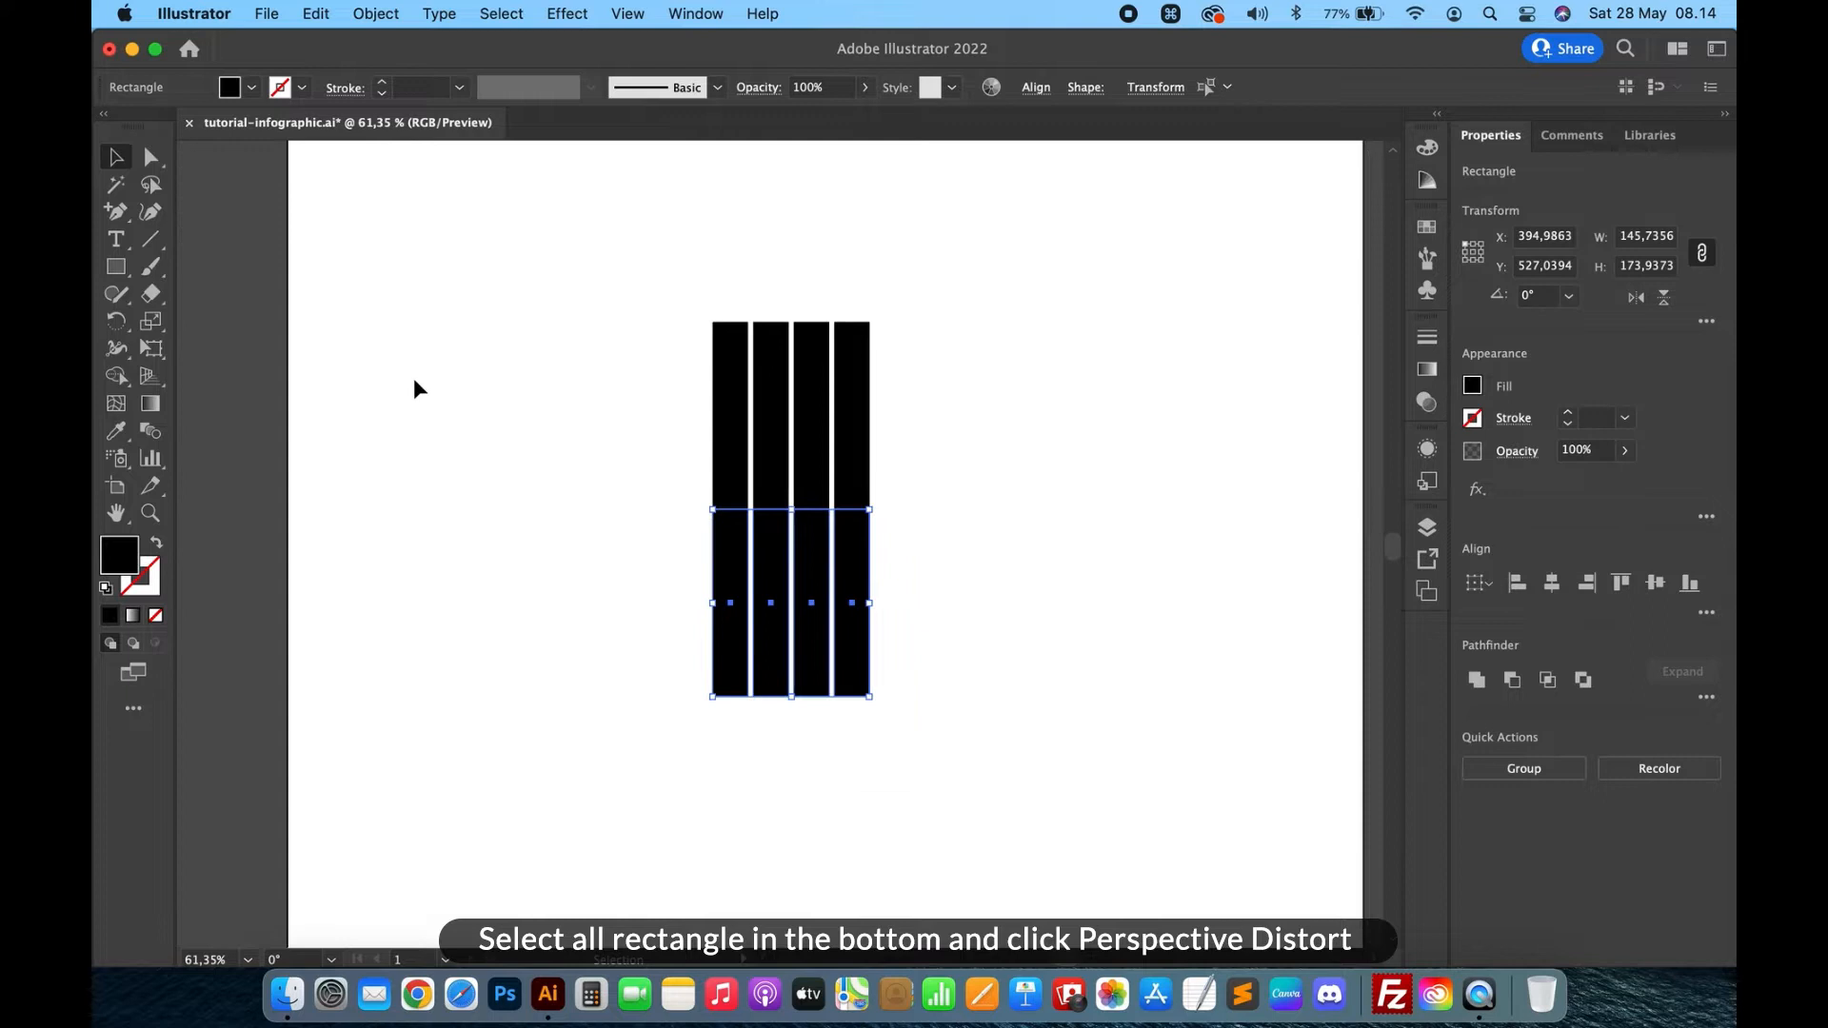
{"action": "scroll", "coordinate": [625, 518], "scroll_direction": "up", "scroll_amount": 2}
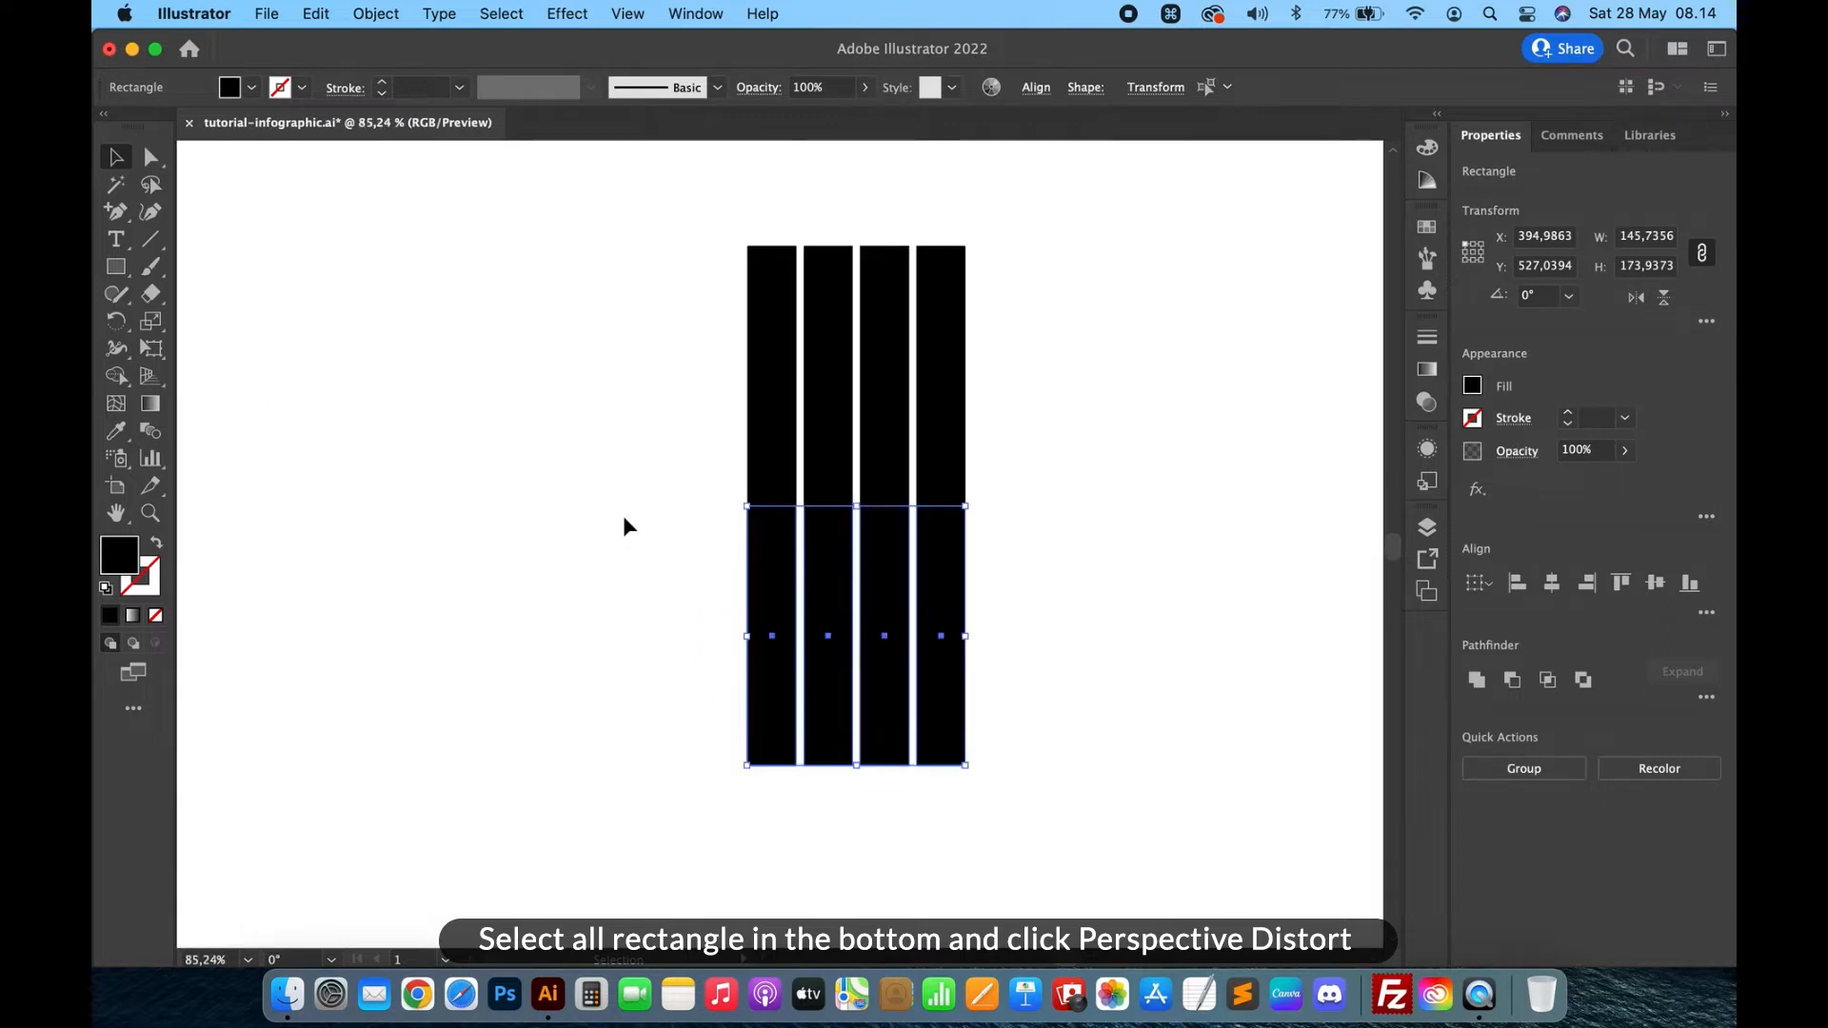
{"action": "left_click", "coordinate": [154, 348]}
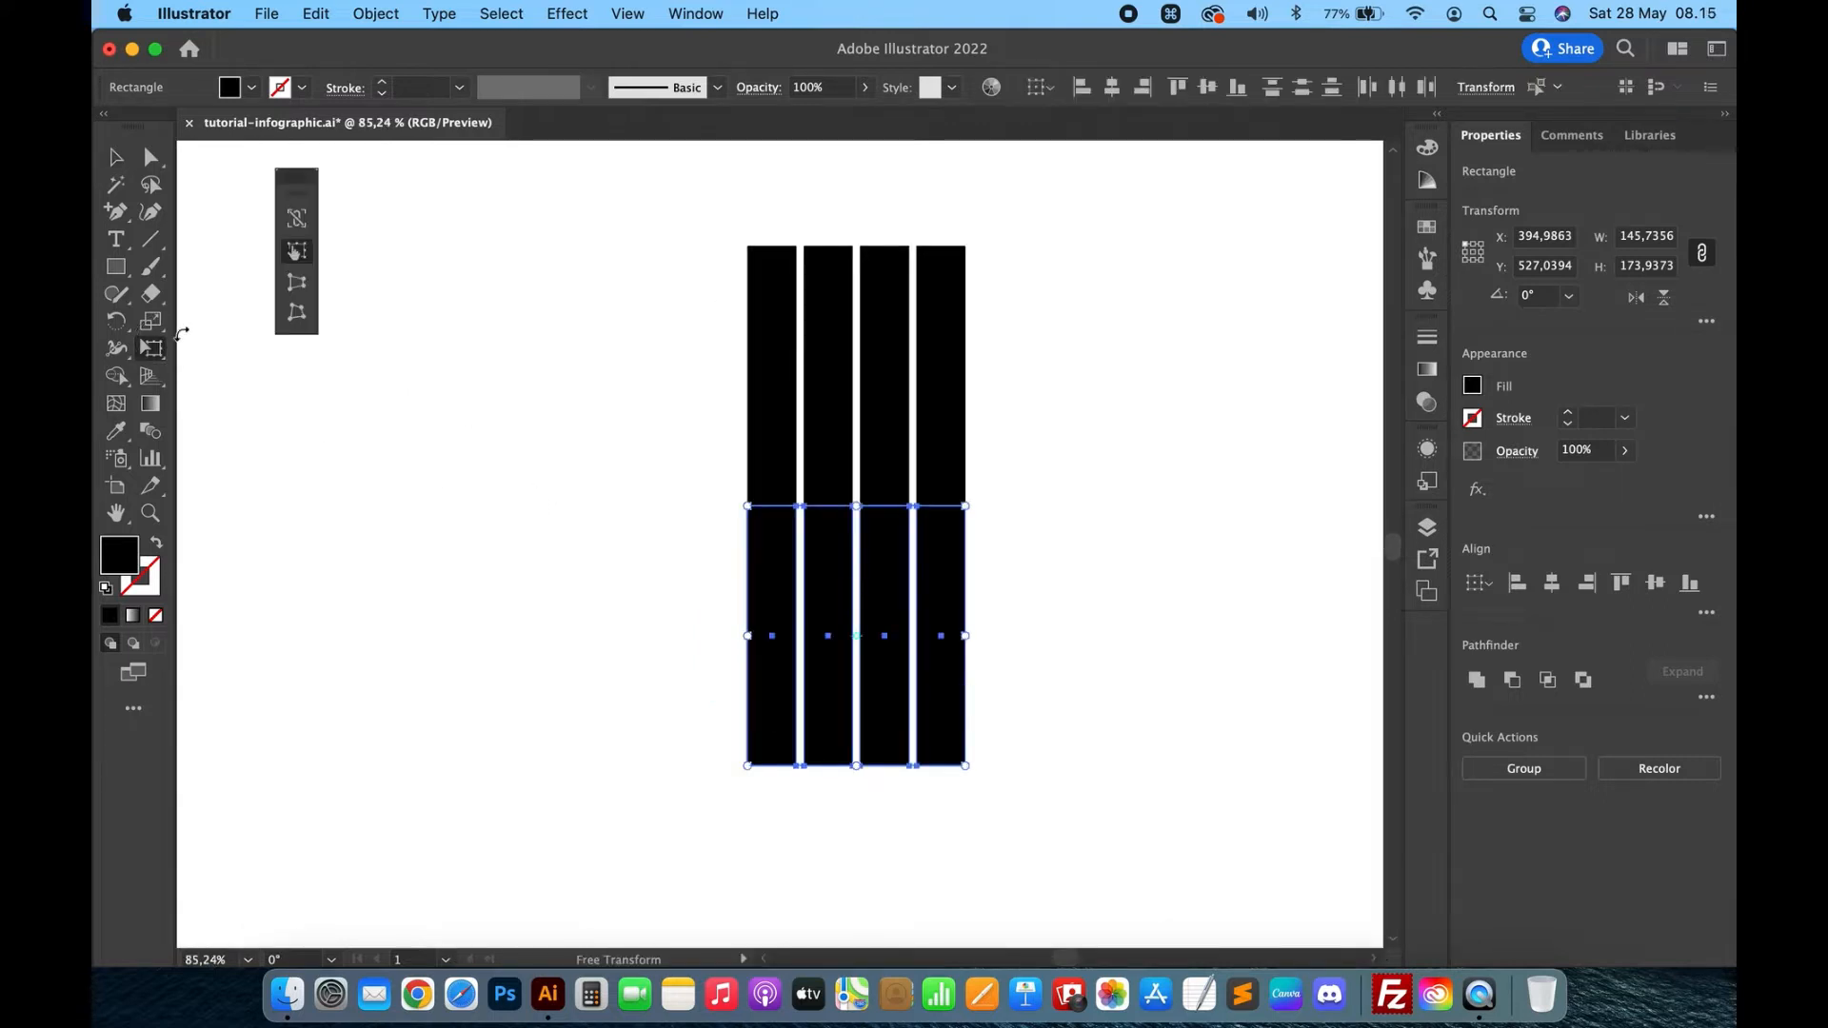
{"action": "left_click", "coordinate": [300, 290]}
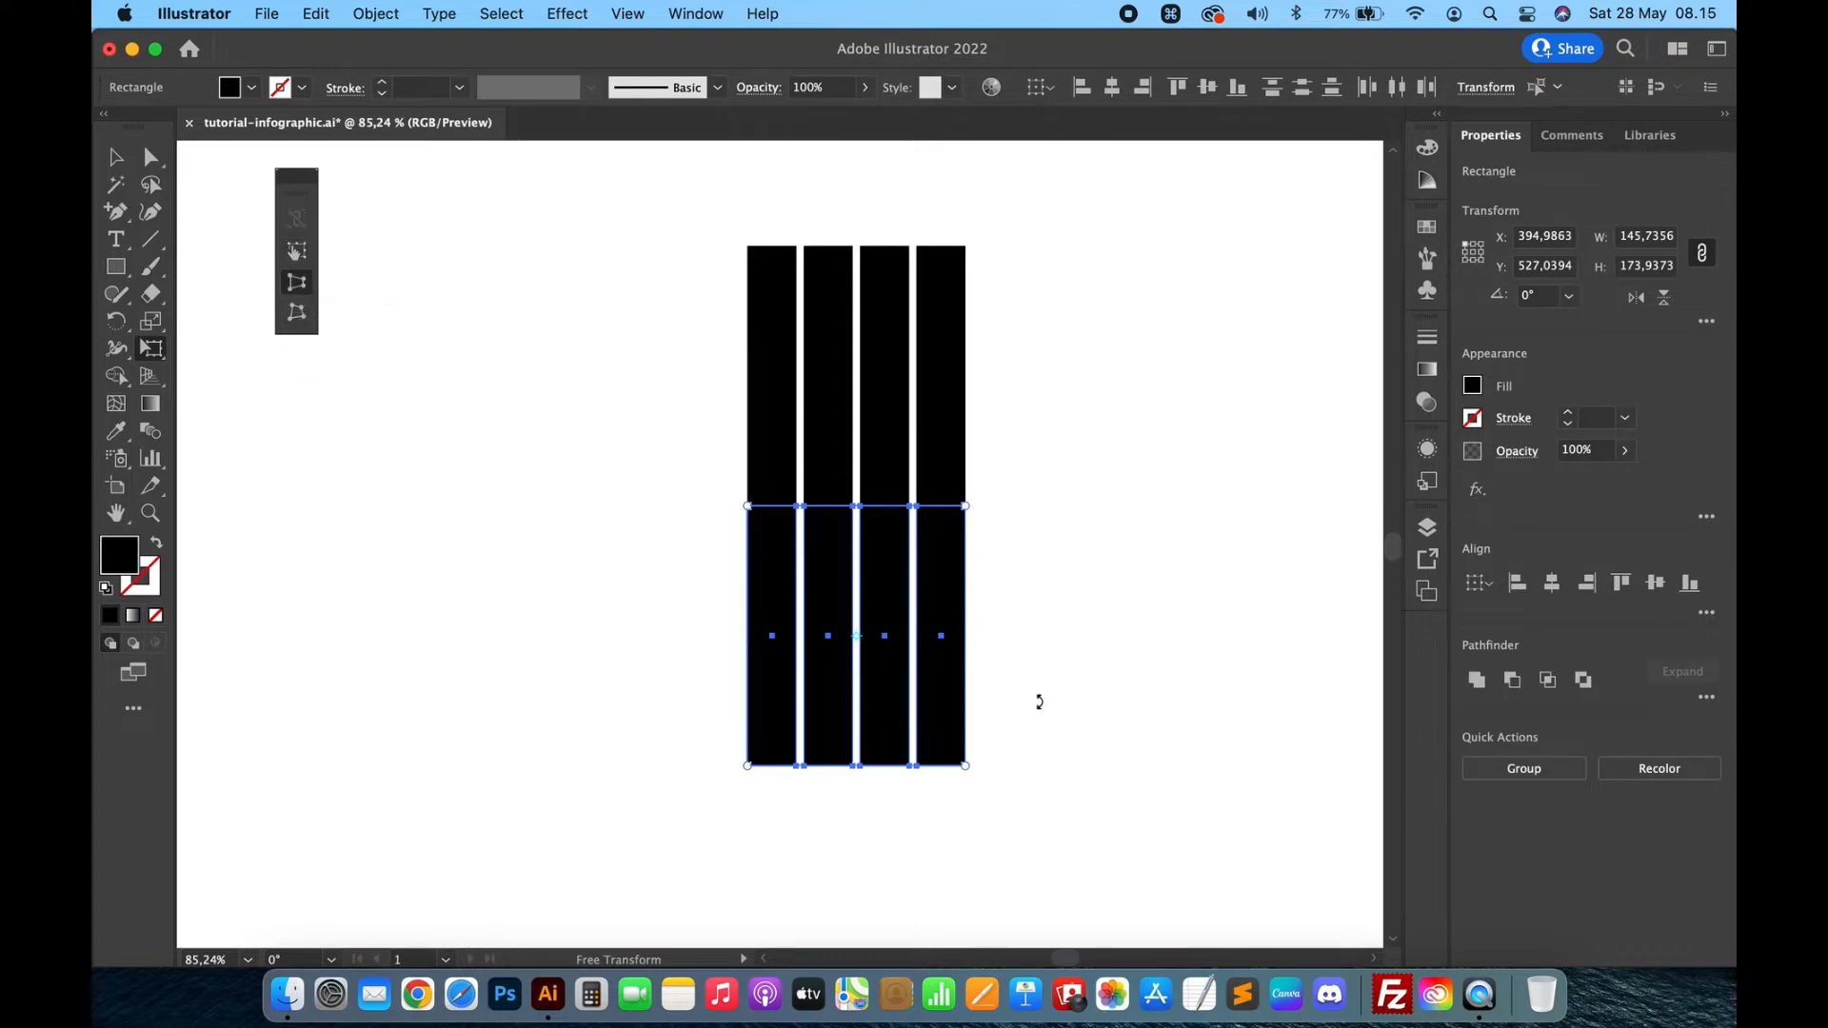
{"action": "left_click_drag", "start_coordinate": [967, 767], "coordinate": [1187, 752]}
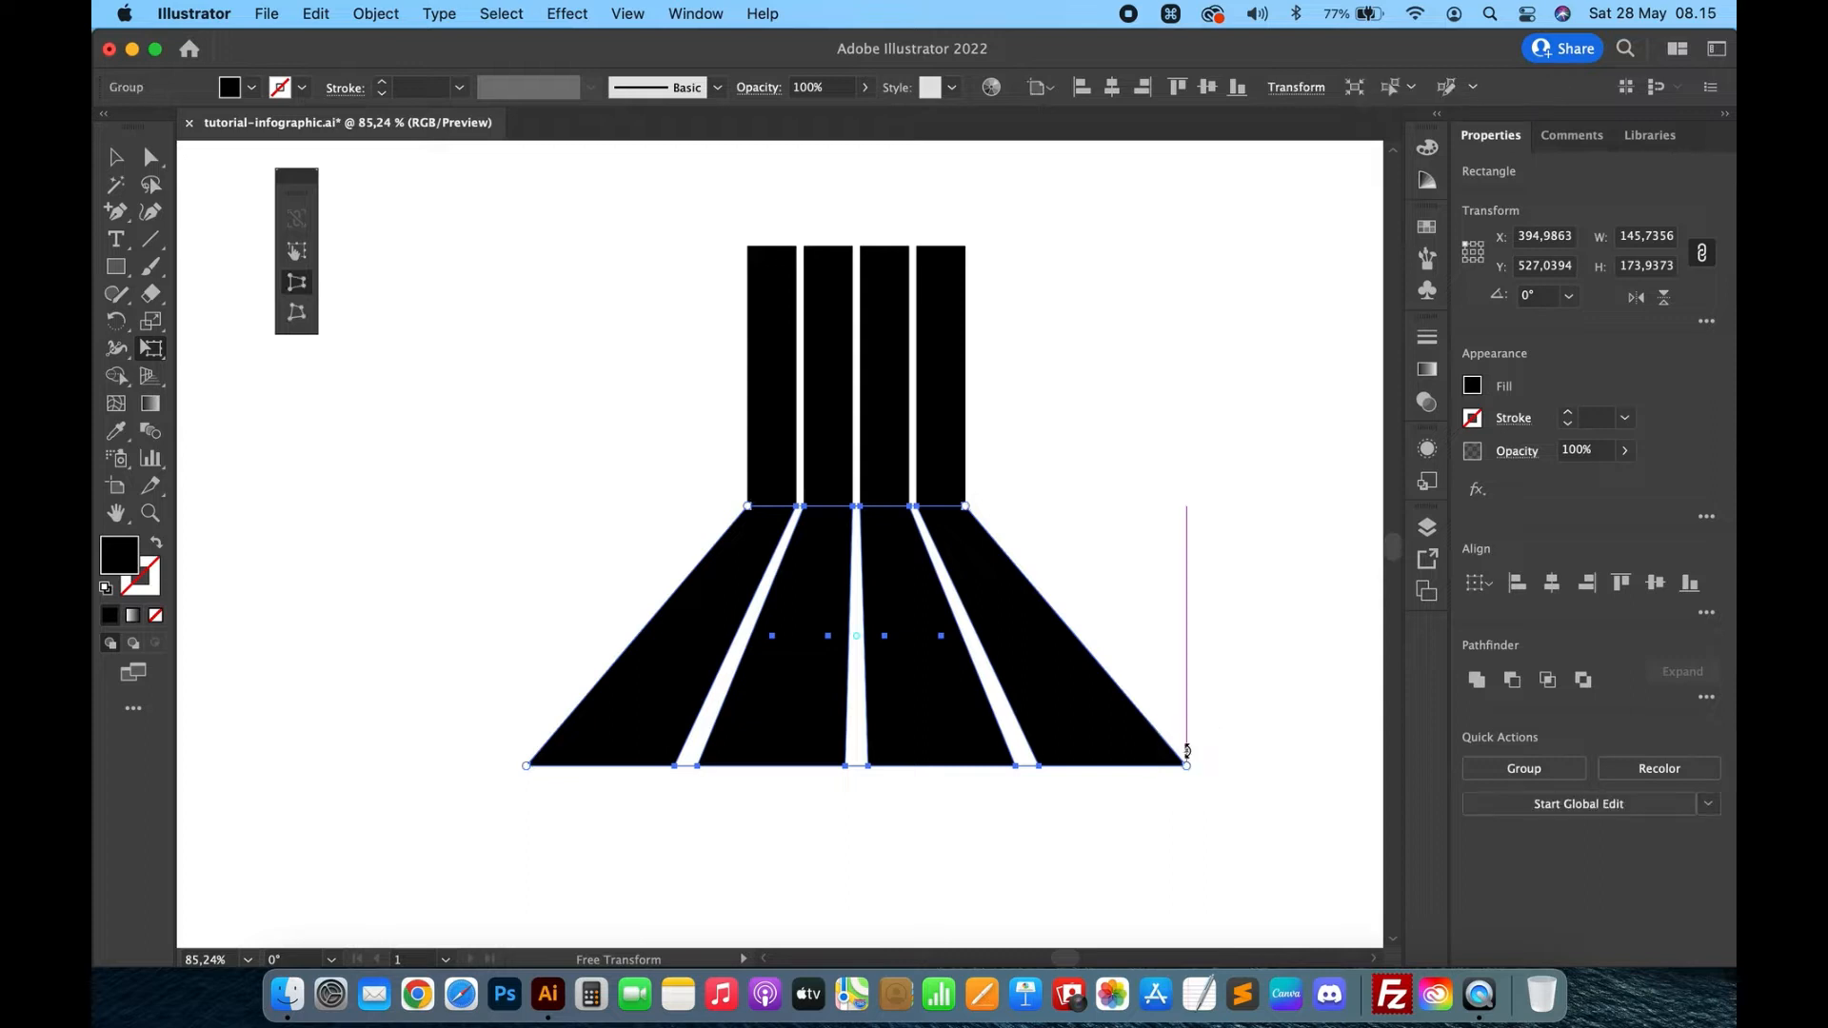
{"action": "left_click", "coordinate": [115, 156]}
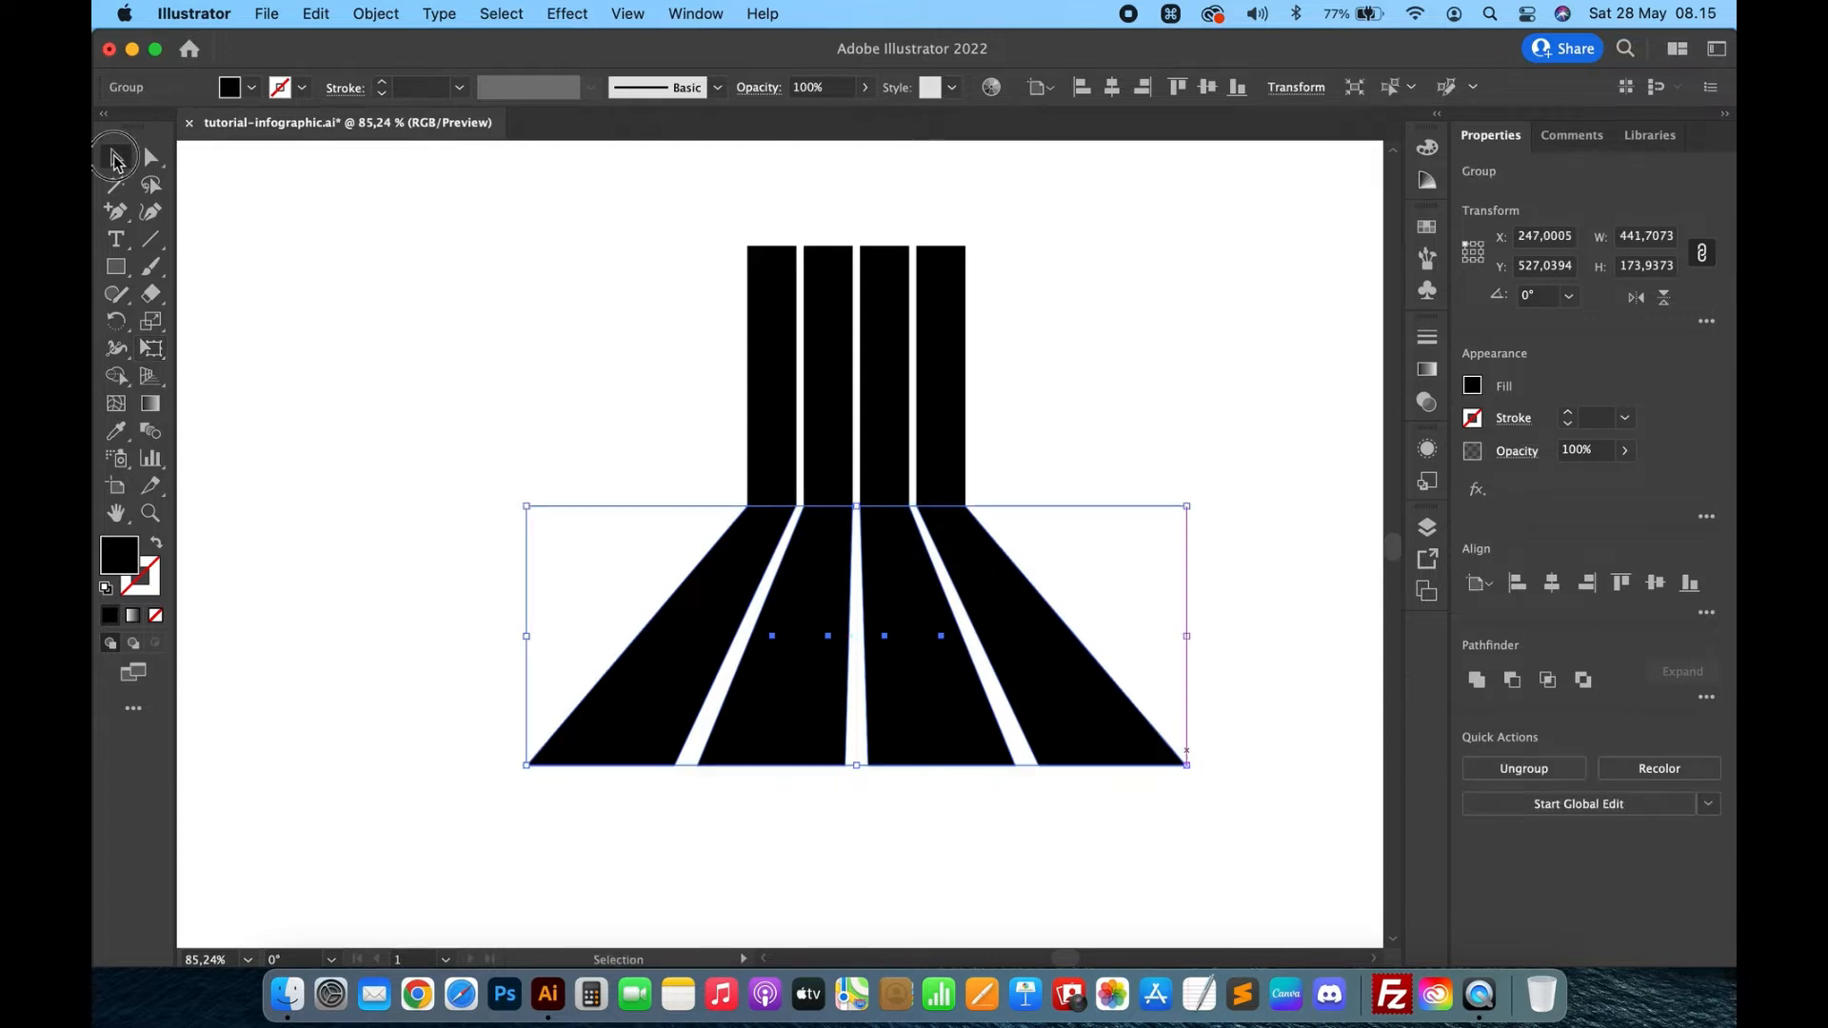
{"action": "left_click", "coordinate": [582, 361]}
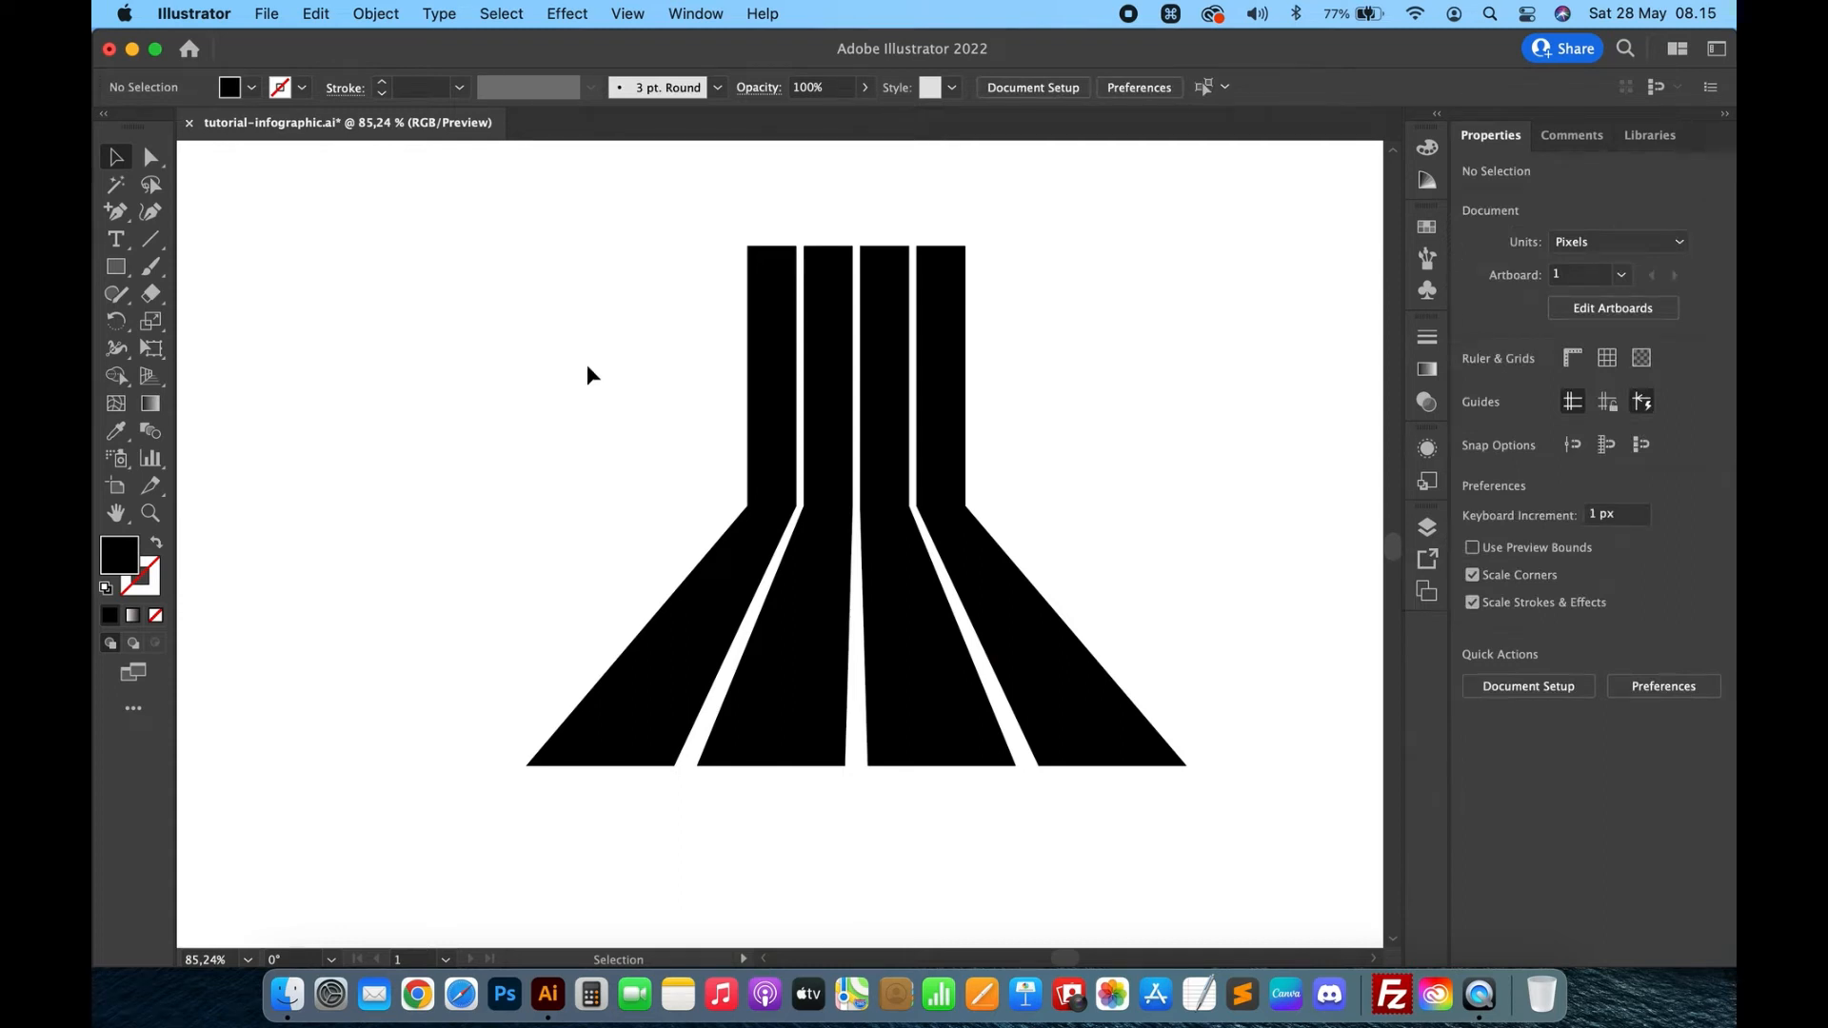
{"action": "scroll", "coordinate": [717, 459], "scroll_direction": "up", "scroll_amount": 10}
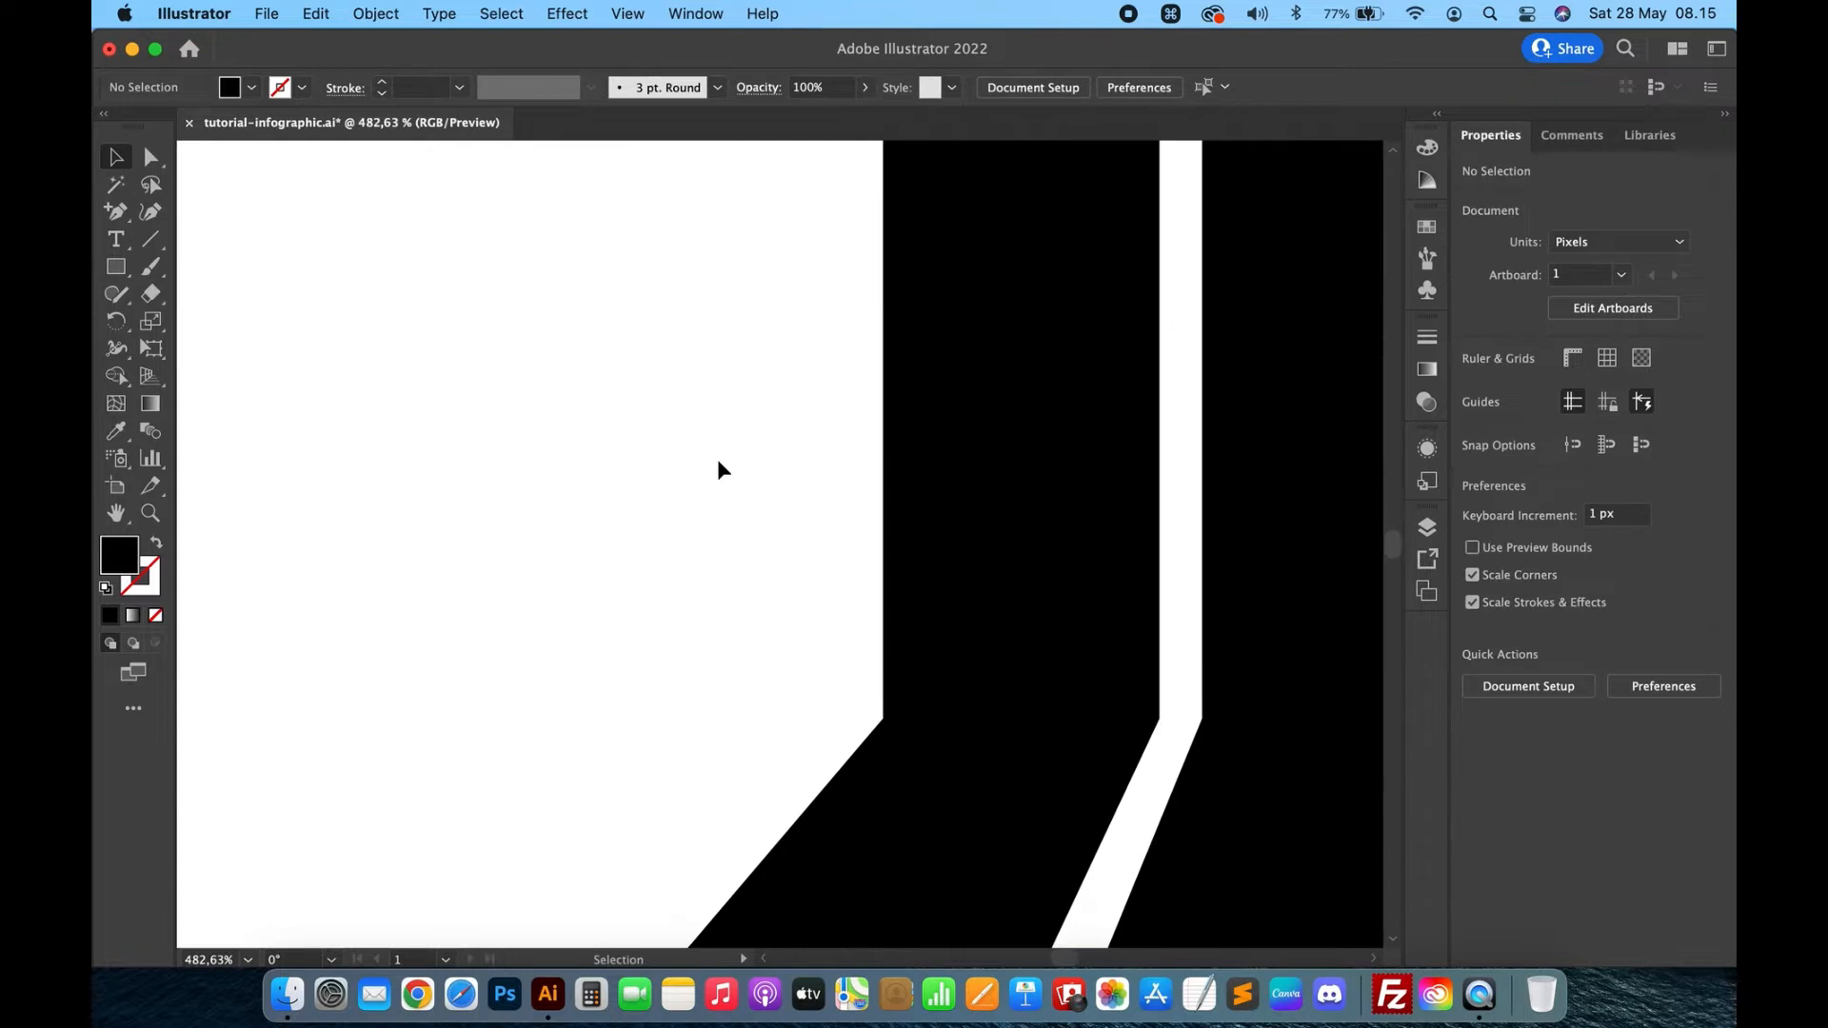
{"action": "scroll", "coordinate": [717, 459], "scroll_direction": "down", "scroll_amount": 10}
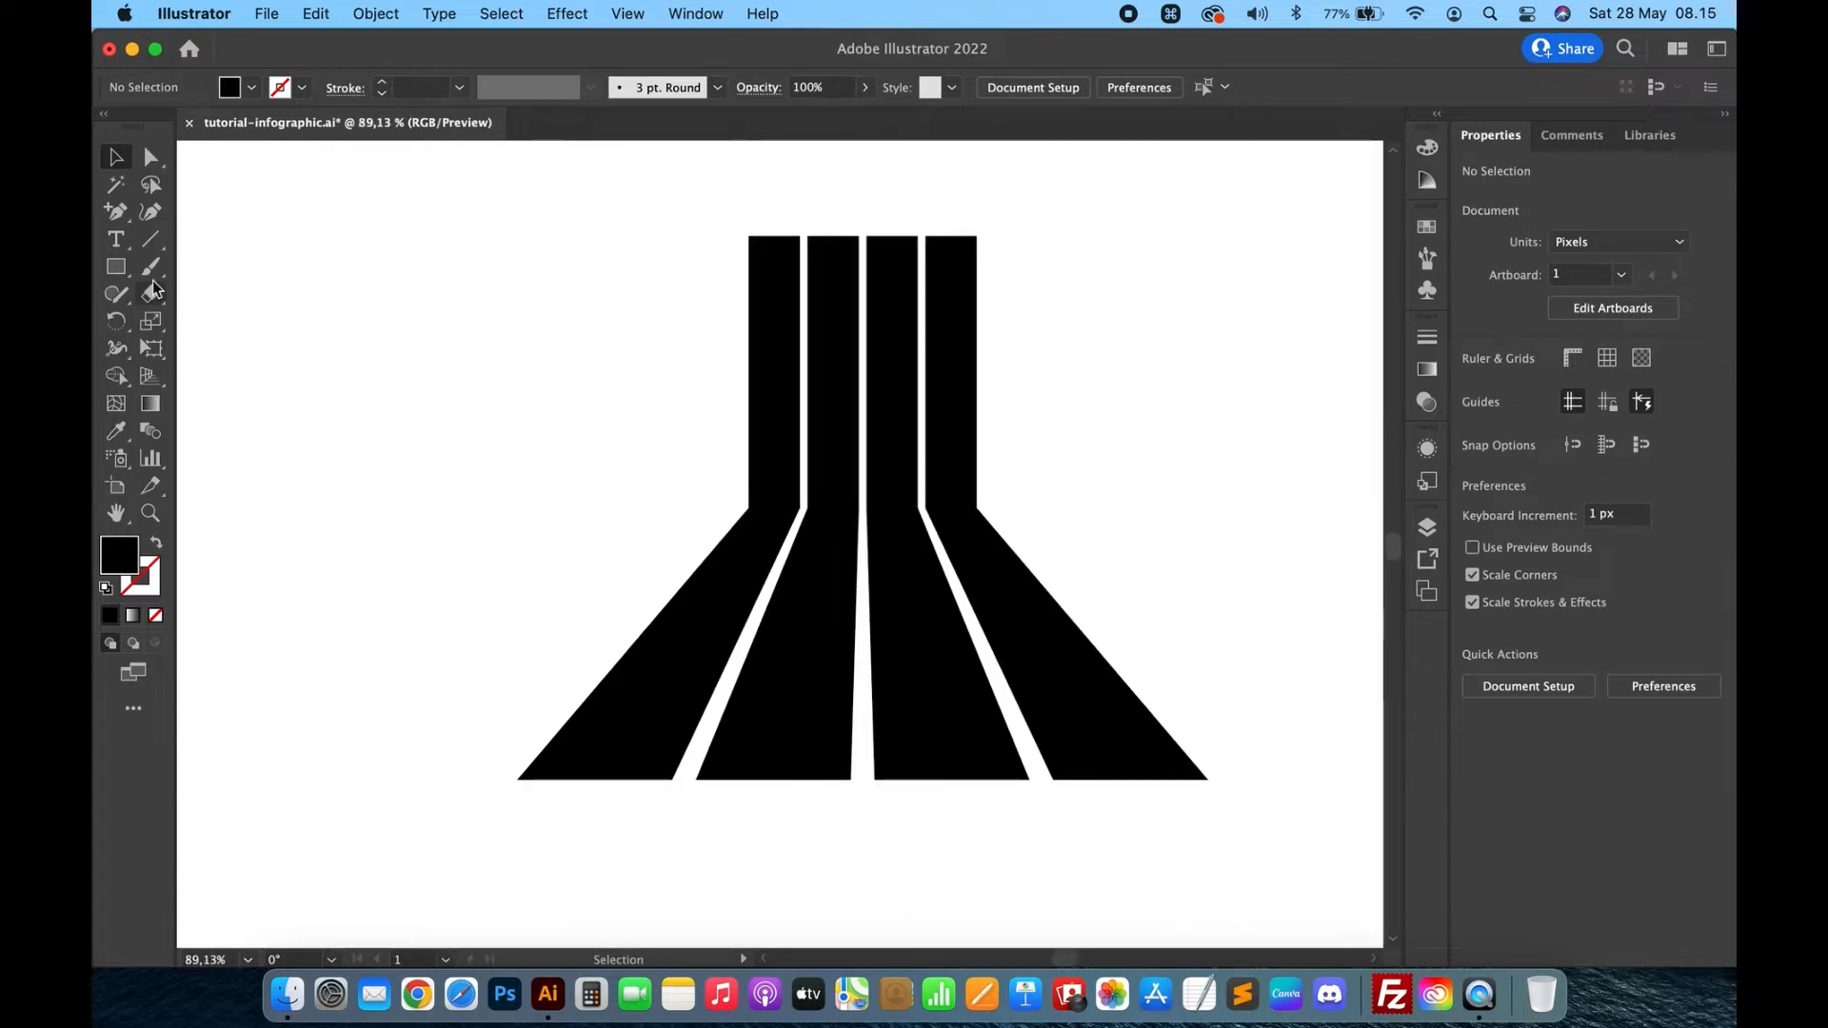
{"action": "left_click", "coordinate": [762, 396]}
{"action": "left_click", "coordinate": [712, 606], "text": "shift"}
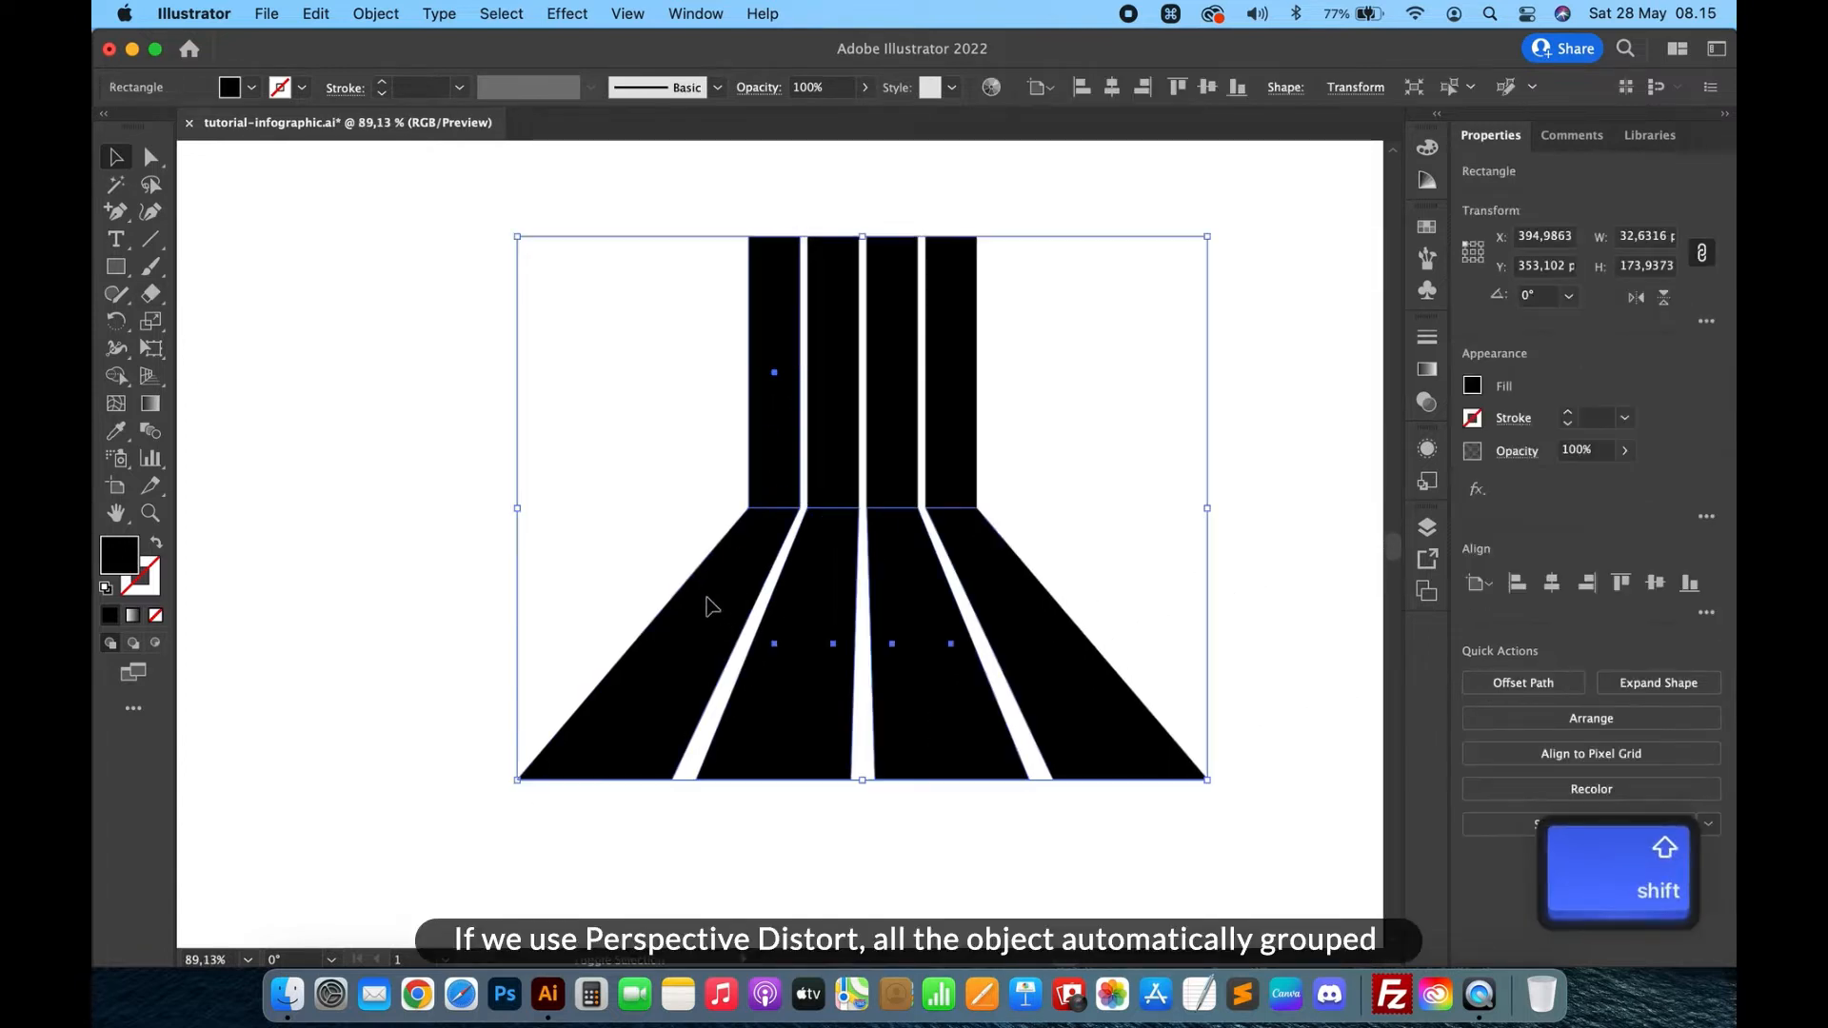
{"action": "left_click", "coordinate": [1200, 545]}
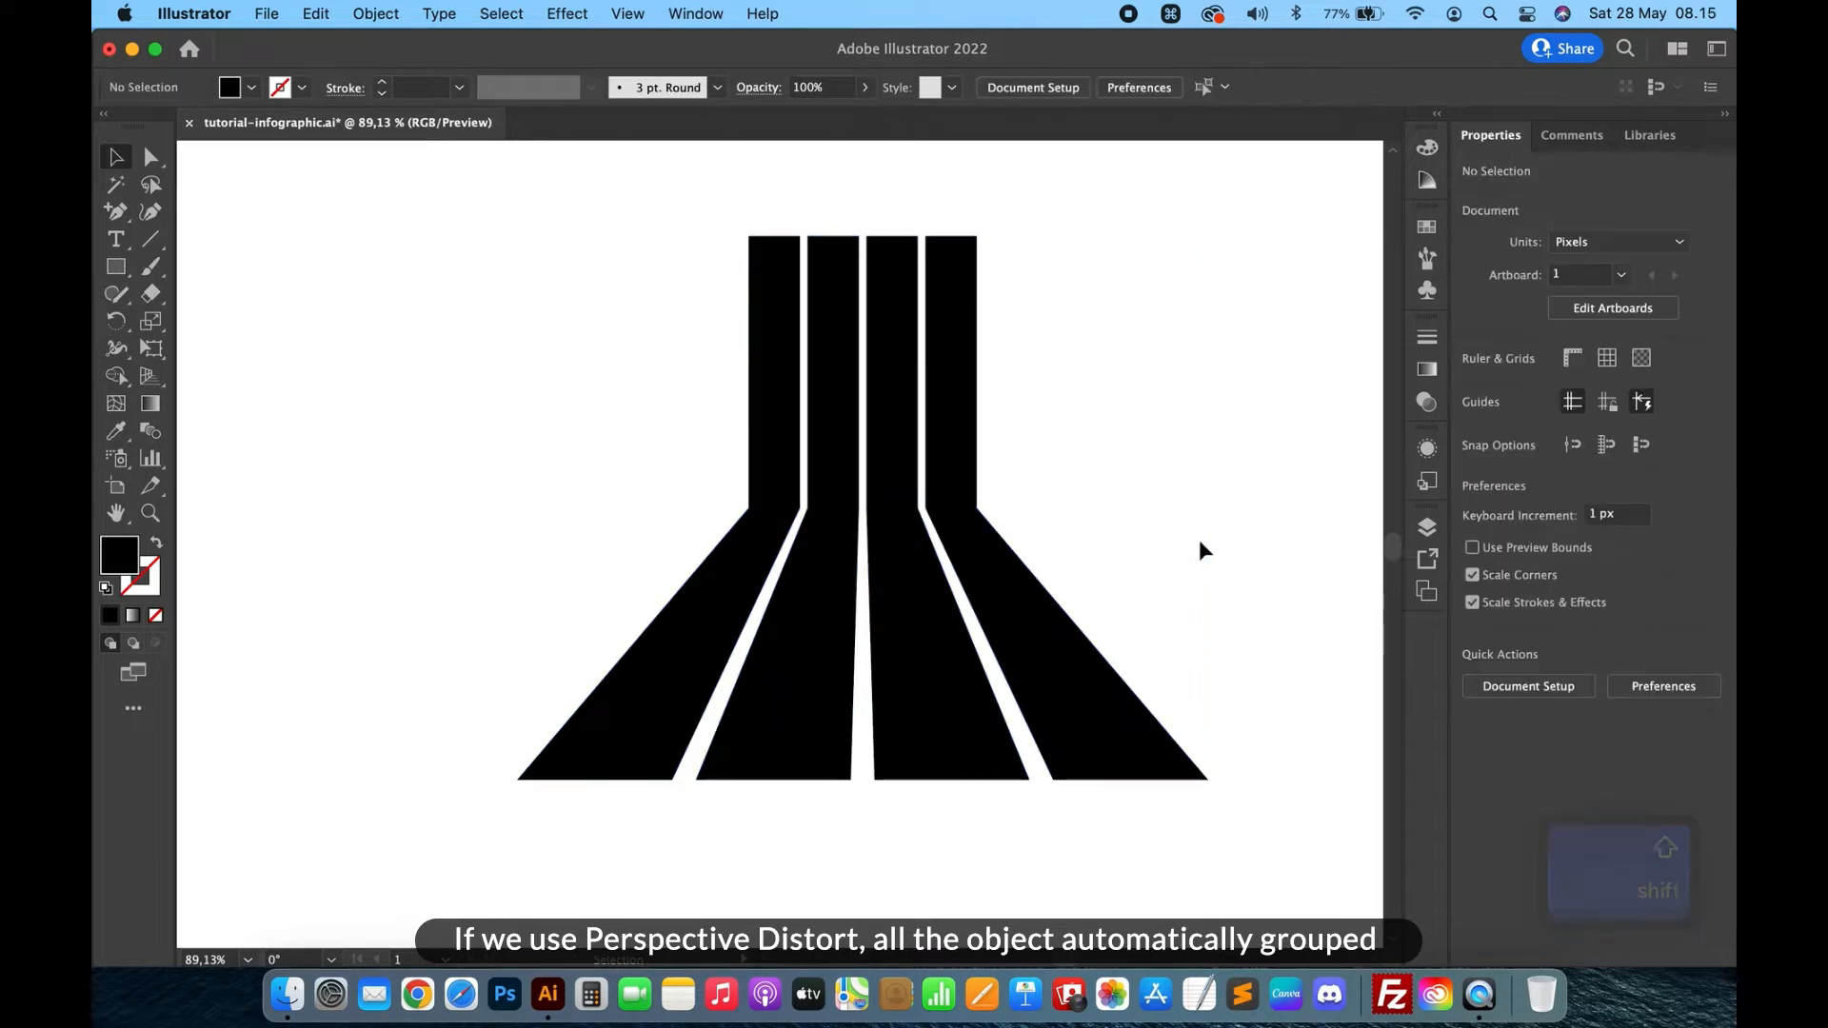
Ungroup the distorted lower shapes.
{"action": "left_click", "coordinate": [1048, 607]}
{"action": "right_click", "coordinate": [904, 653]}
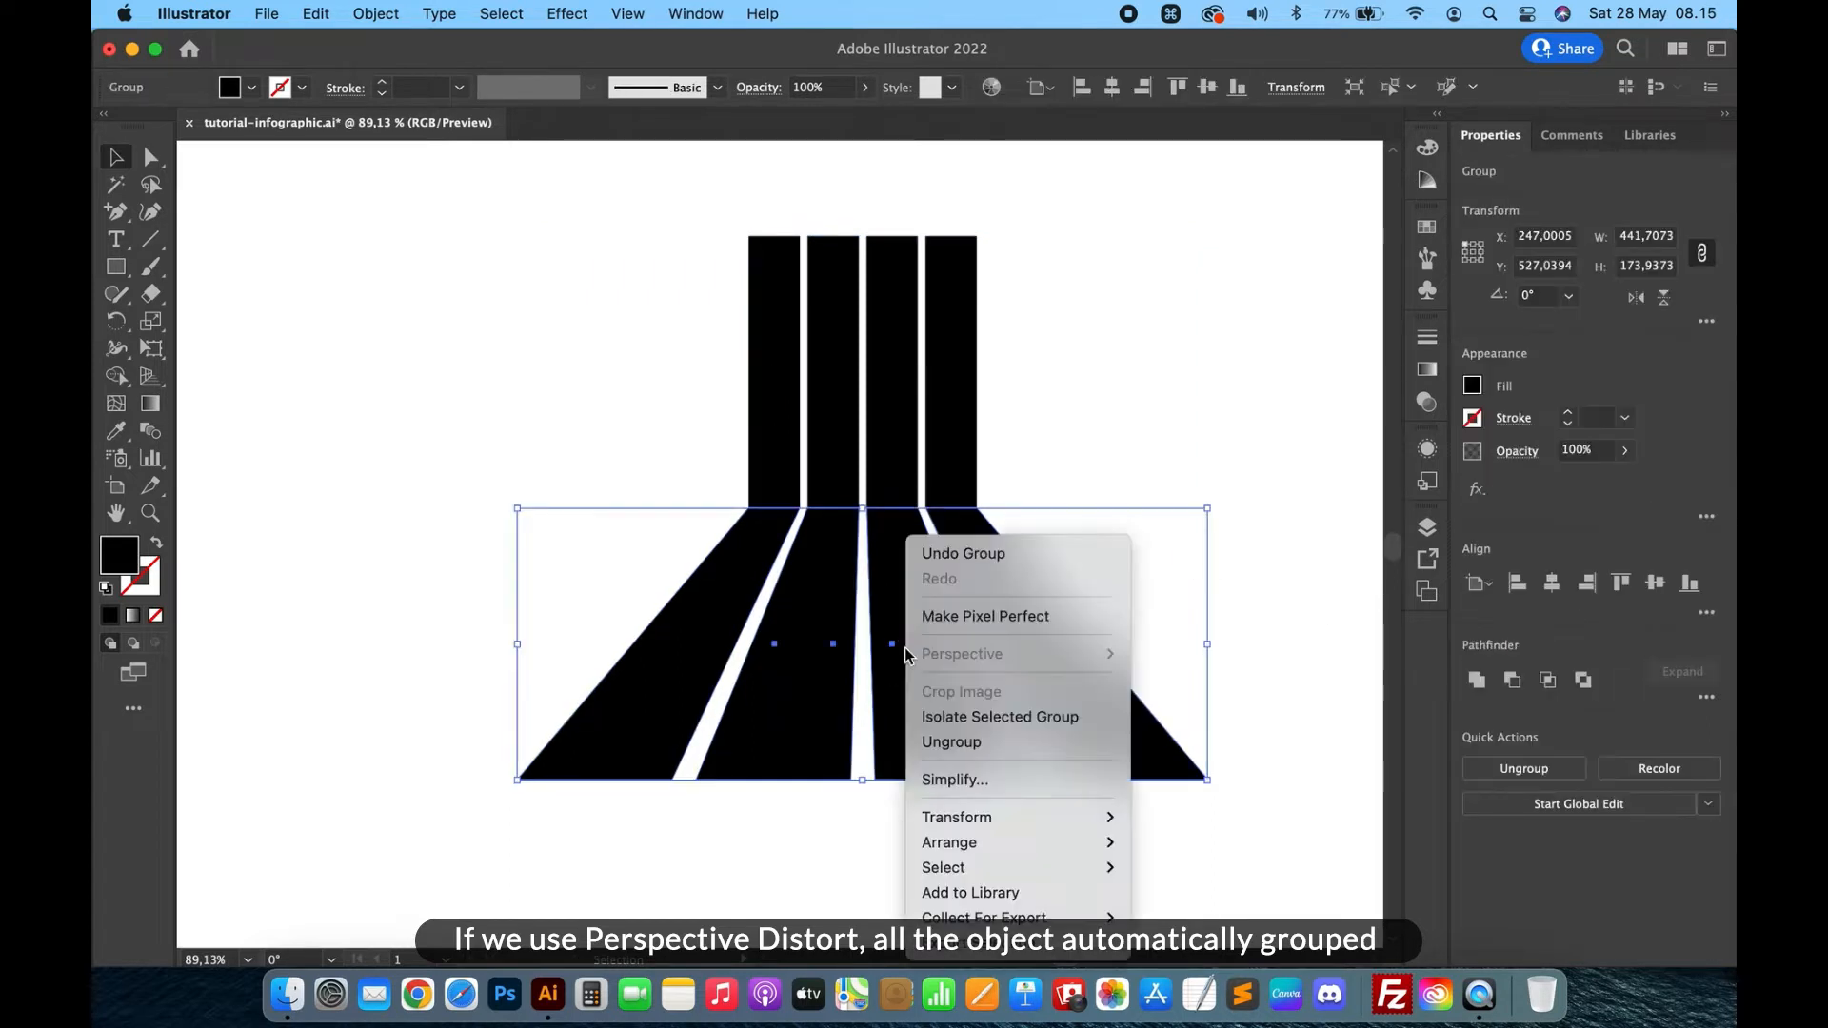
{"action": "left_click", "coordinate": [956, 752]}
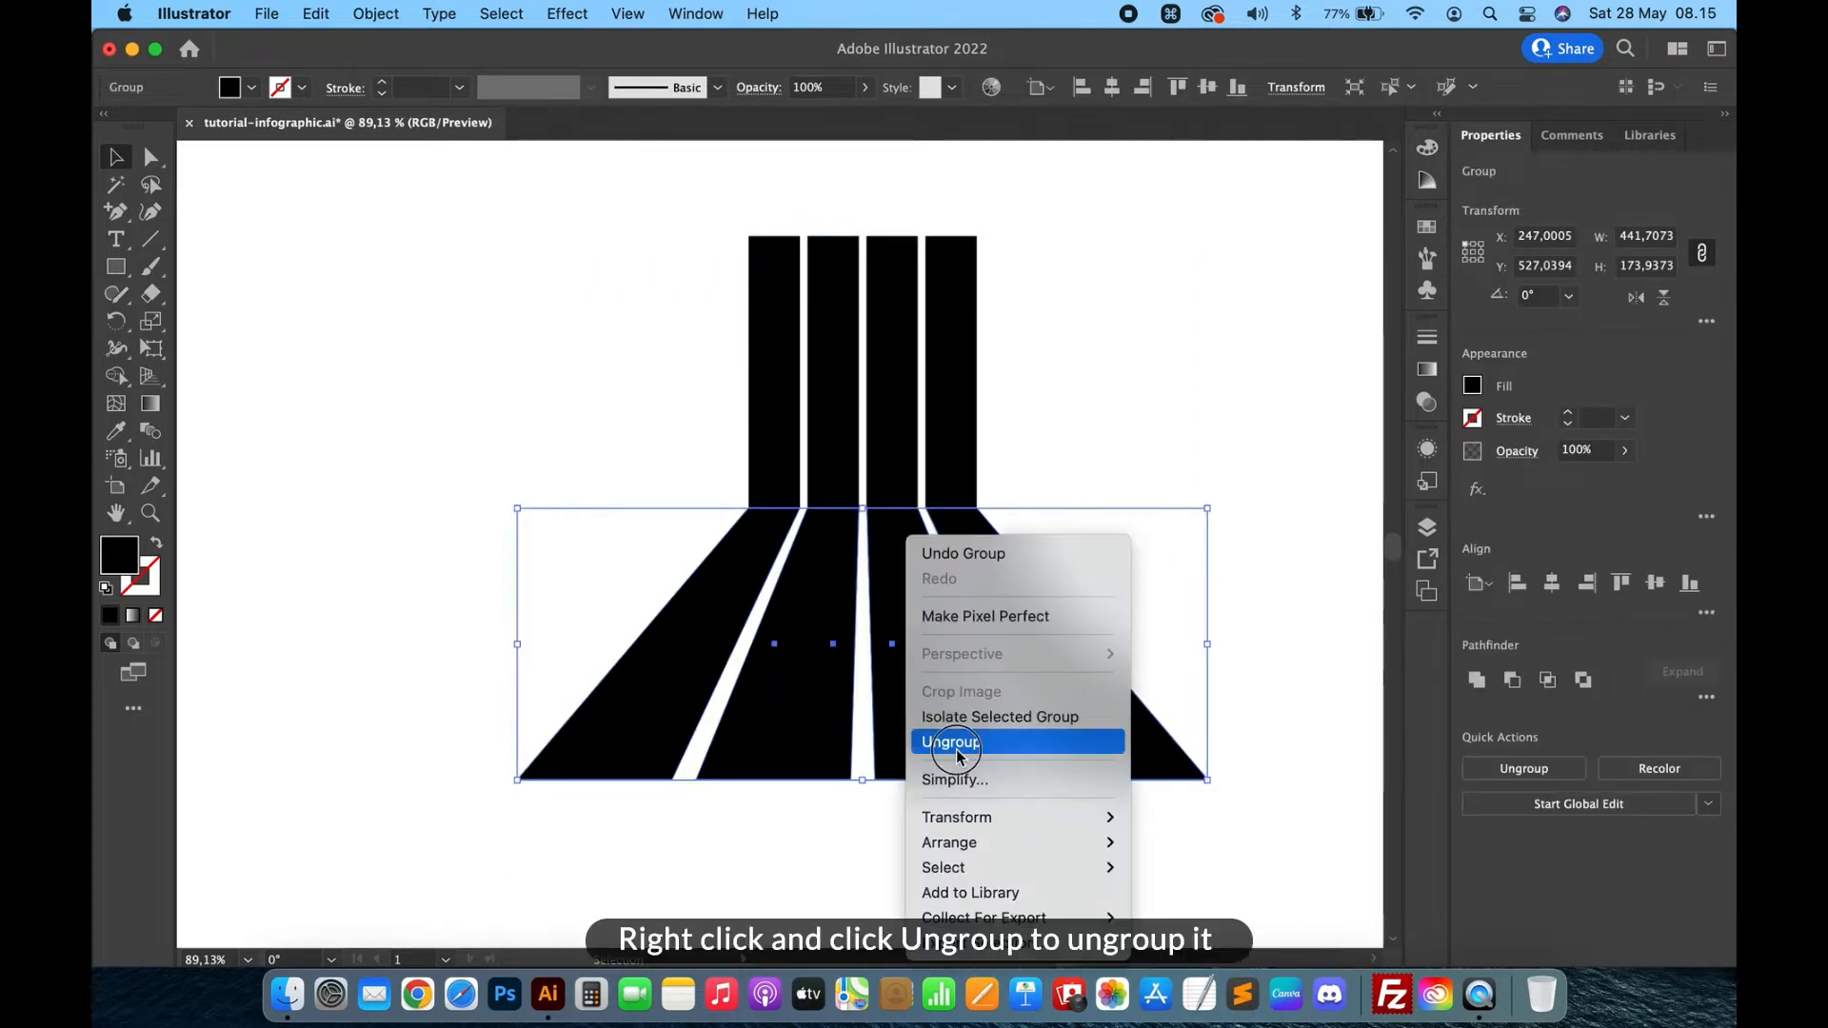
{"action": "left_click", "coordinate": [1163, 382]}
Unite the upper rectangle with the distorted lower shape in the first column, and likewise in the second column.
{"action": "left_click", "coordinate": [721, 582]}
{"action": "left_click", "coordinate": [774, 429], "text": "shift"}
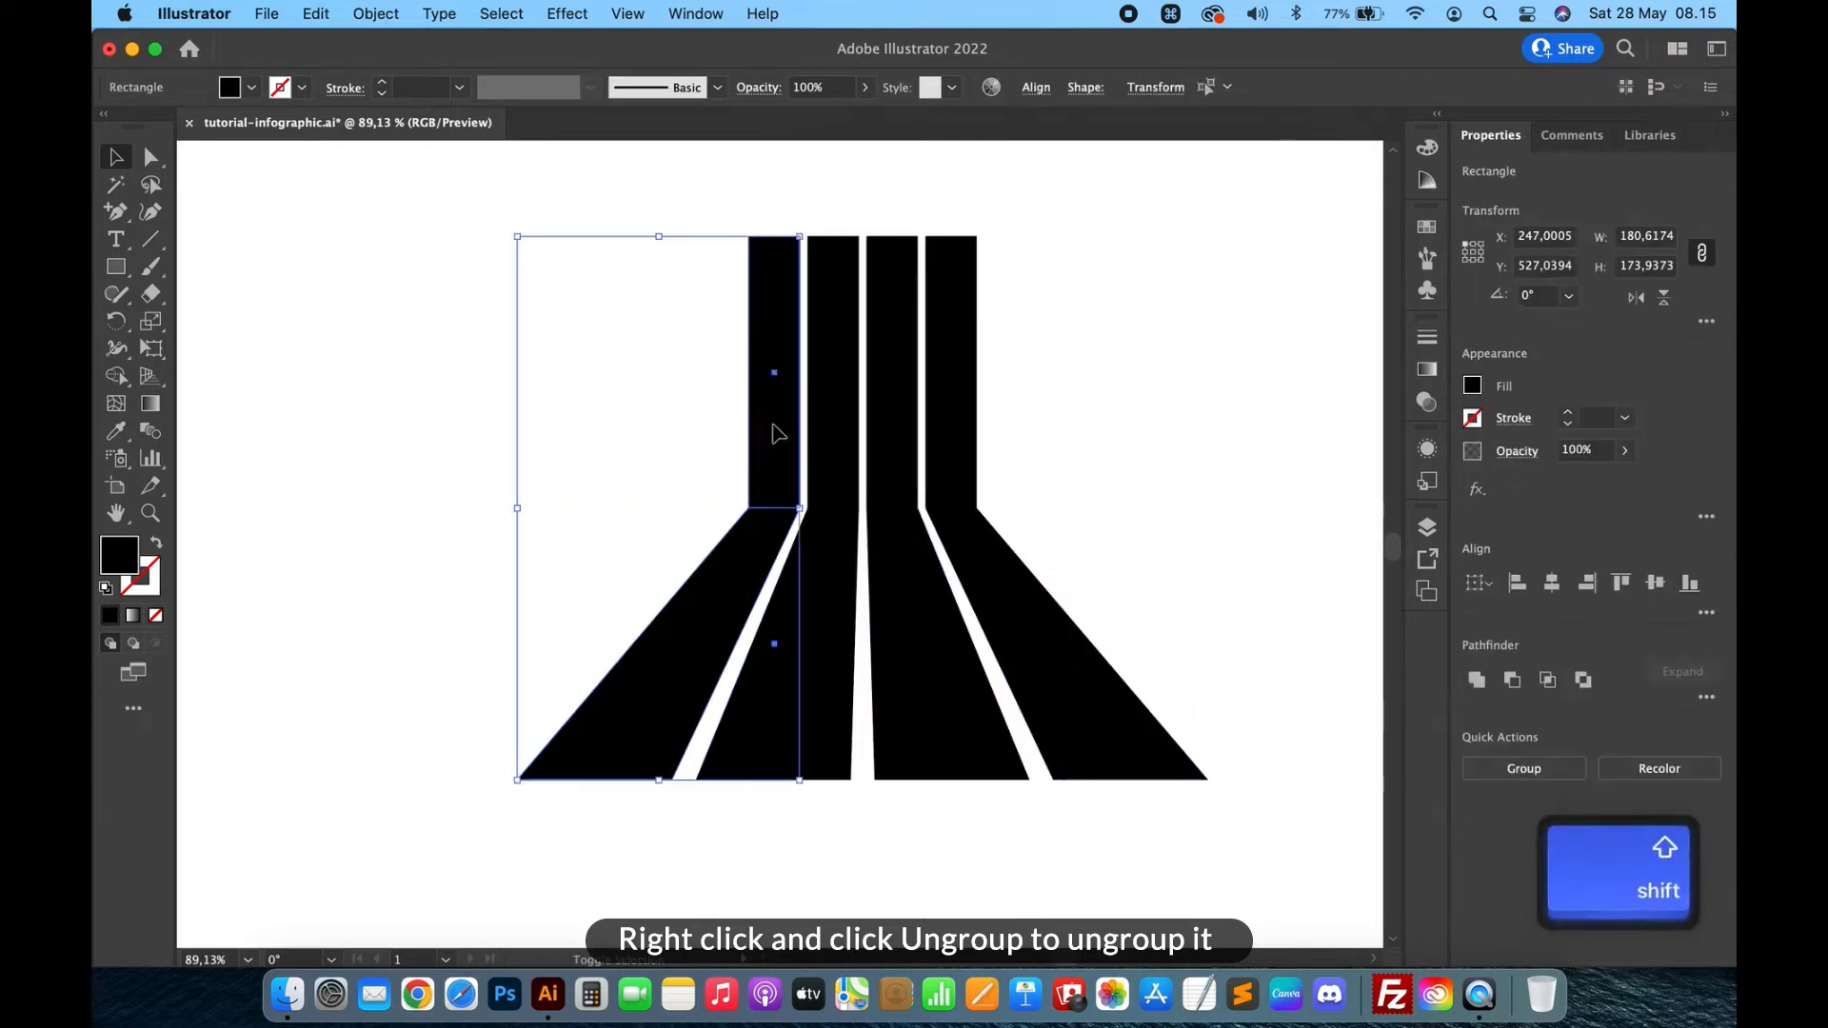
{"action": "left_click", "coordinate": [1482, 682]}
{"action": "left_click", "coordinate": [1180, 414]}
{"action": "left_click", "coordinate": [847, 468]}
{"action": "left_click", "coordinate": [828, 641], "text": "shift"}
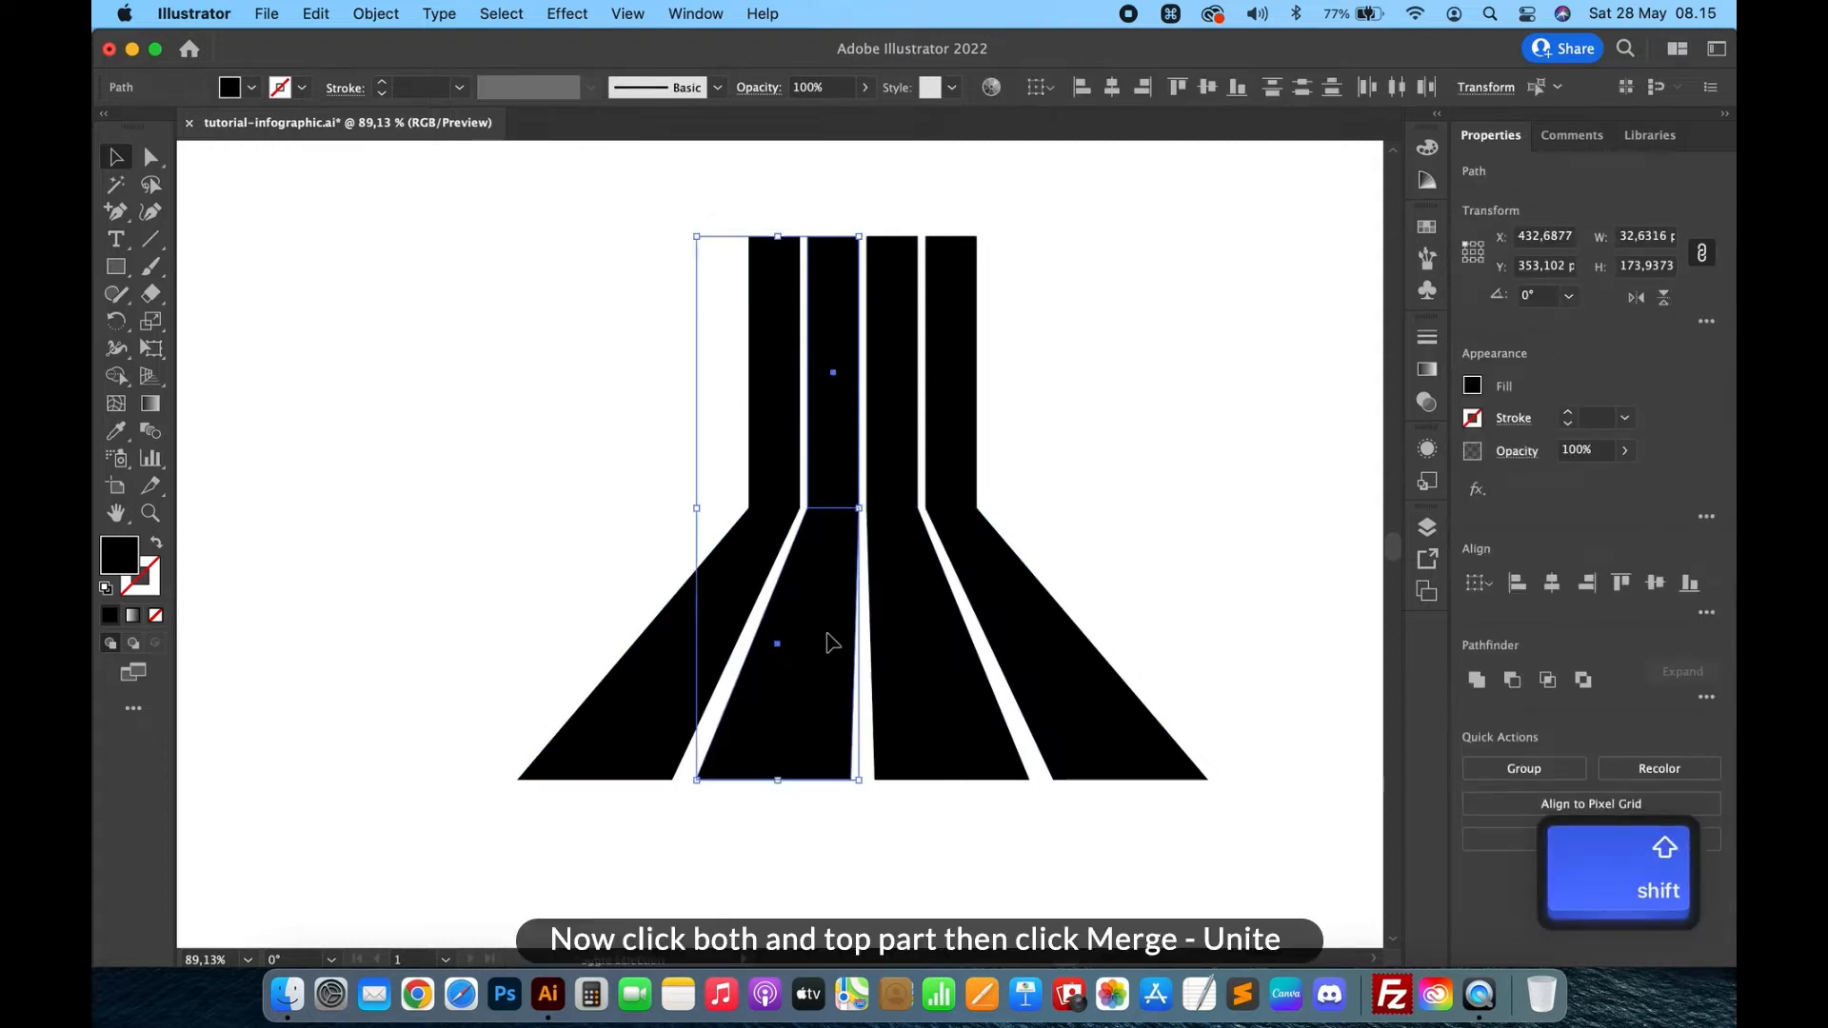
{"action": "left_click", "coordinate": [1477, 682]}
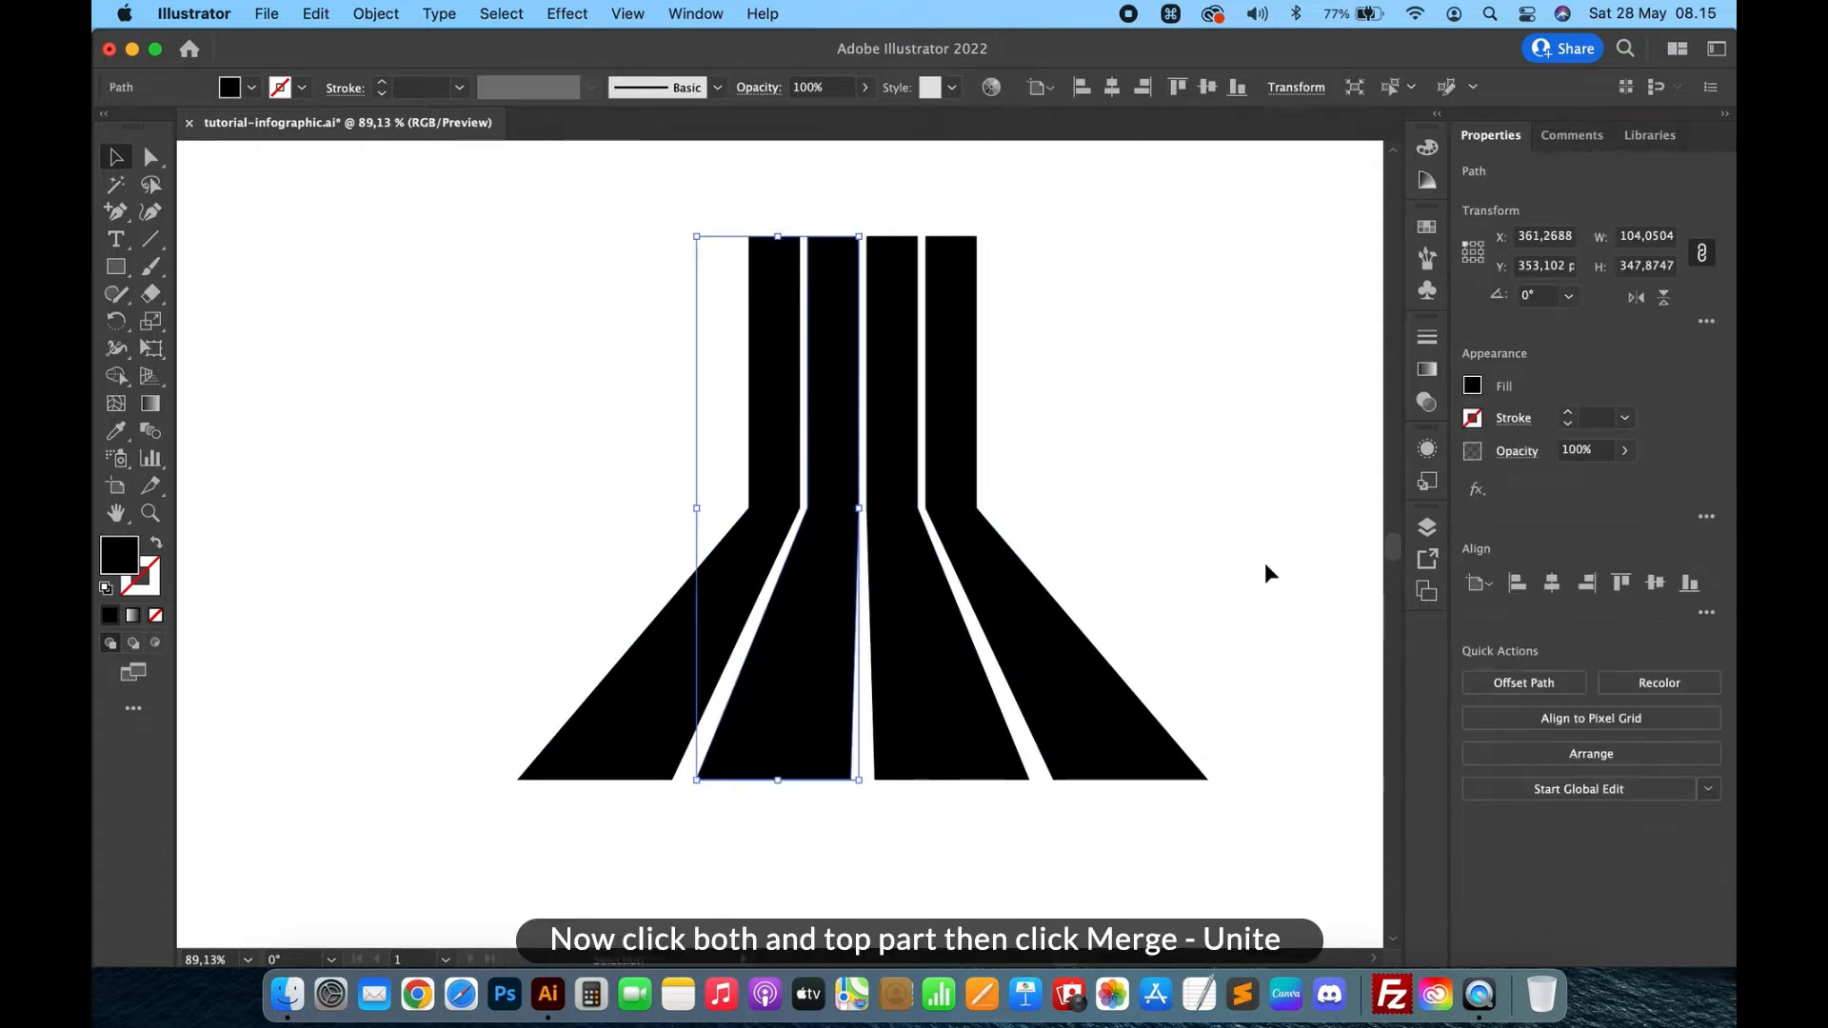
Unite the upper and lower parts of the third column, and likewise those of the fourth column.
{"action": "left_click", "coordinate": [892, 440]}
{"action": "left_click", "coordinate": [947, 641], "text": "shift"}
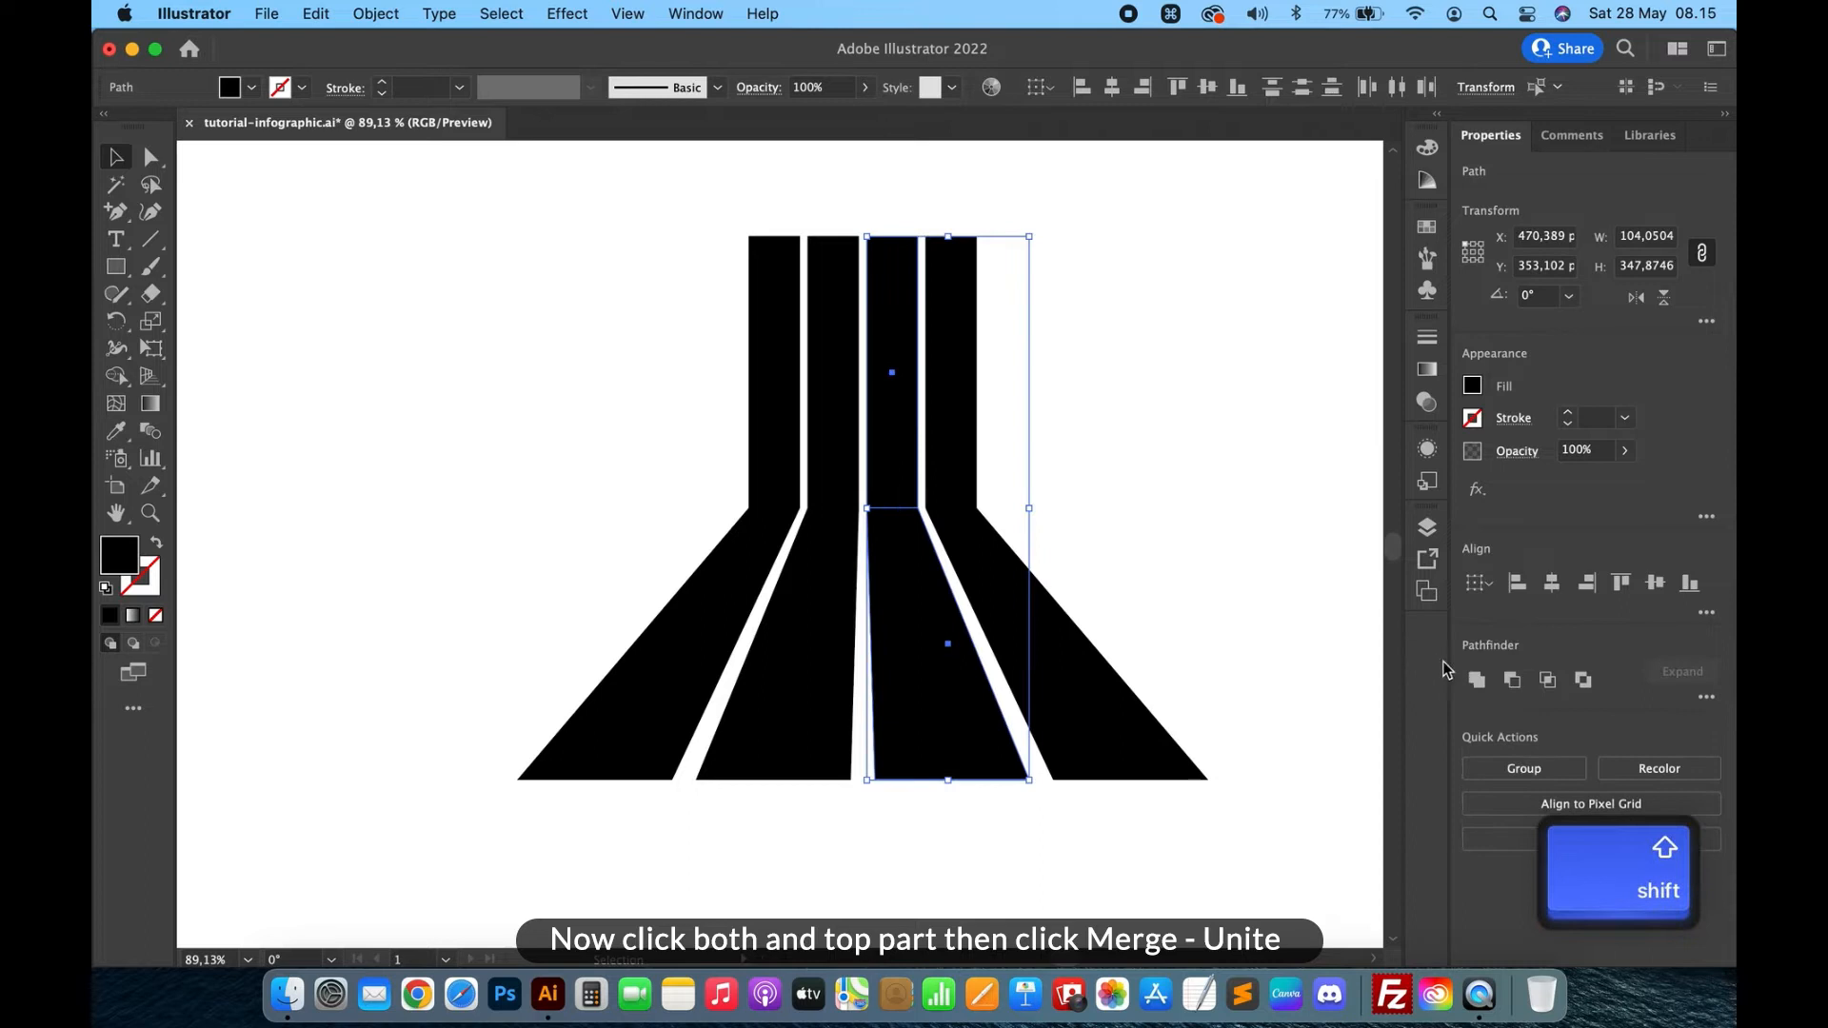
{"action": "left_click", "coordinate": [1475, 682]}
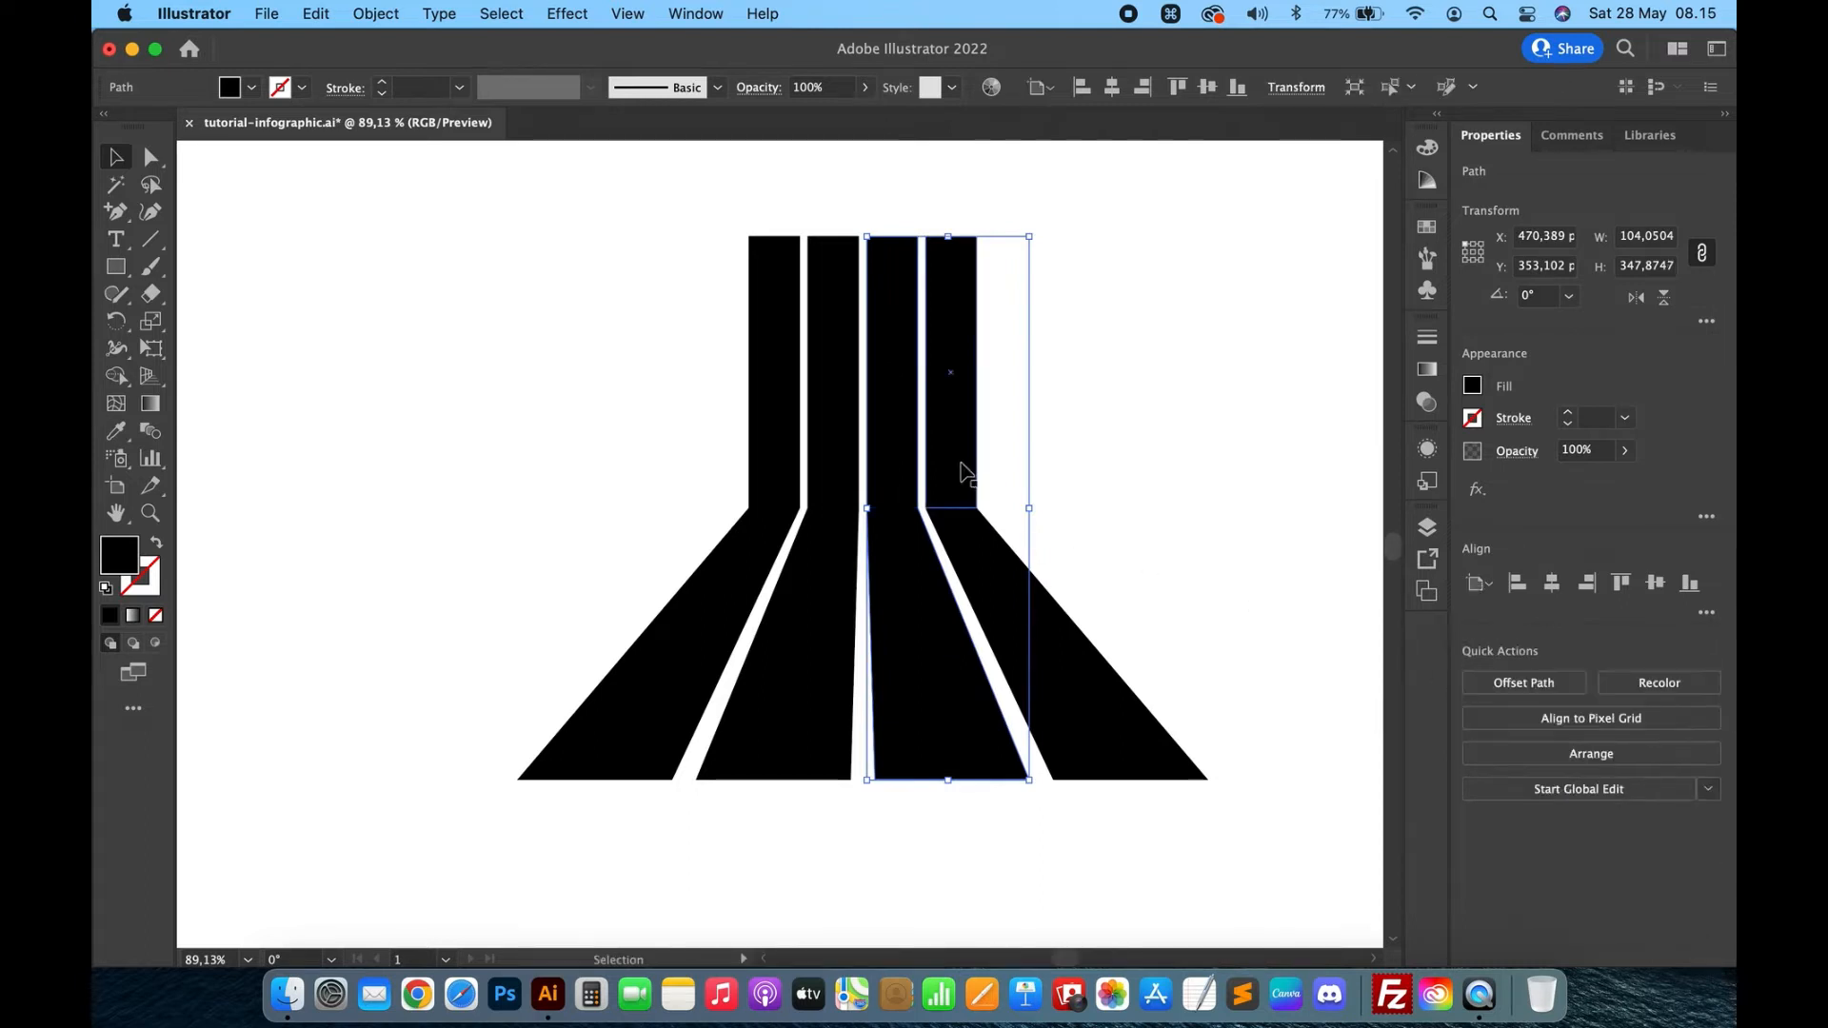
{"action": "left_click", "coordinate": [961, 466]}
{"action": "left_click", "coordinate": [1012, 559], "text": "shift"}
{"action": "left_click", "coordinate": [1477, 681]}
{"action": "left_click", "coordinate": [1228, 507]}
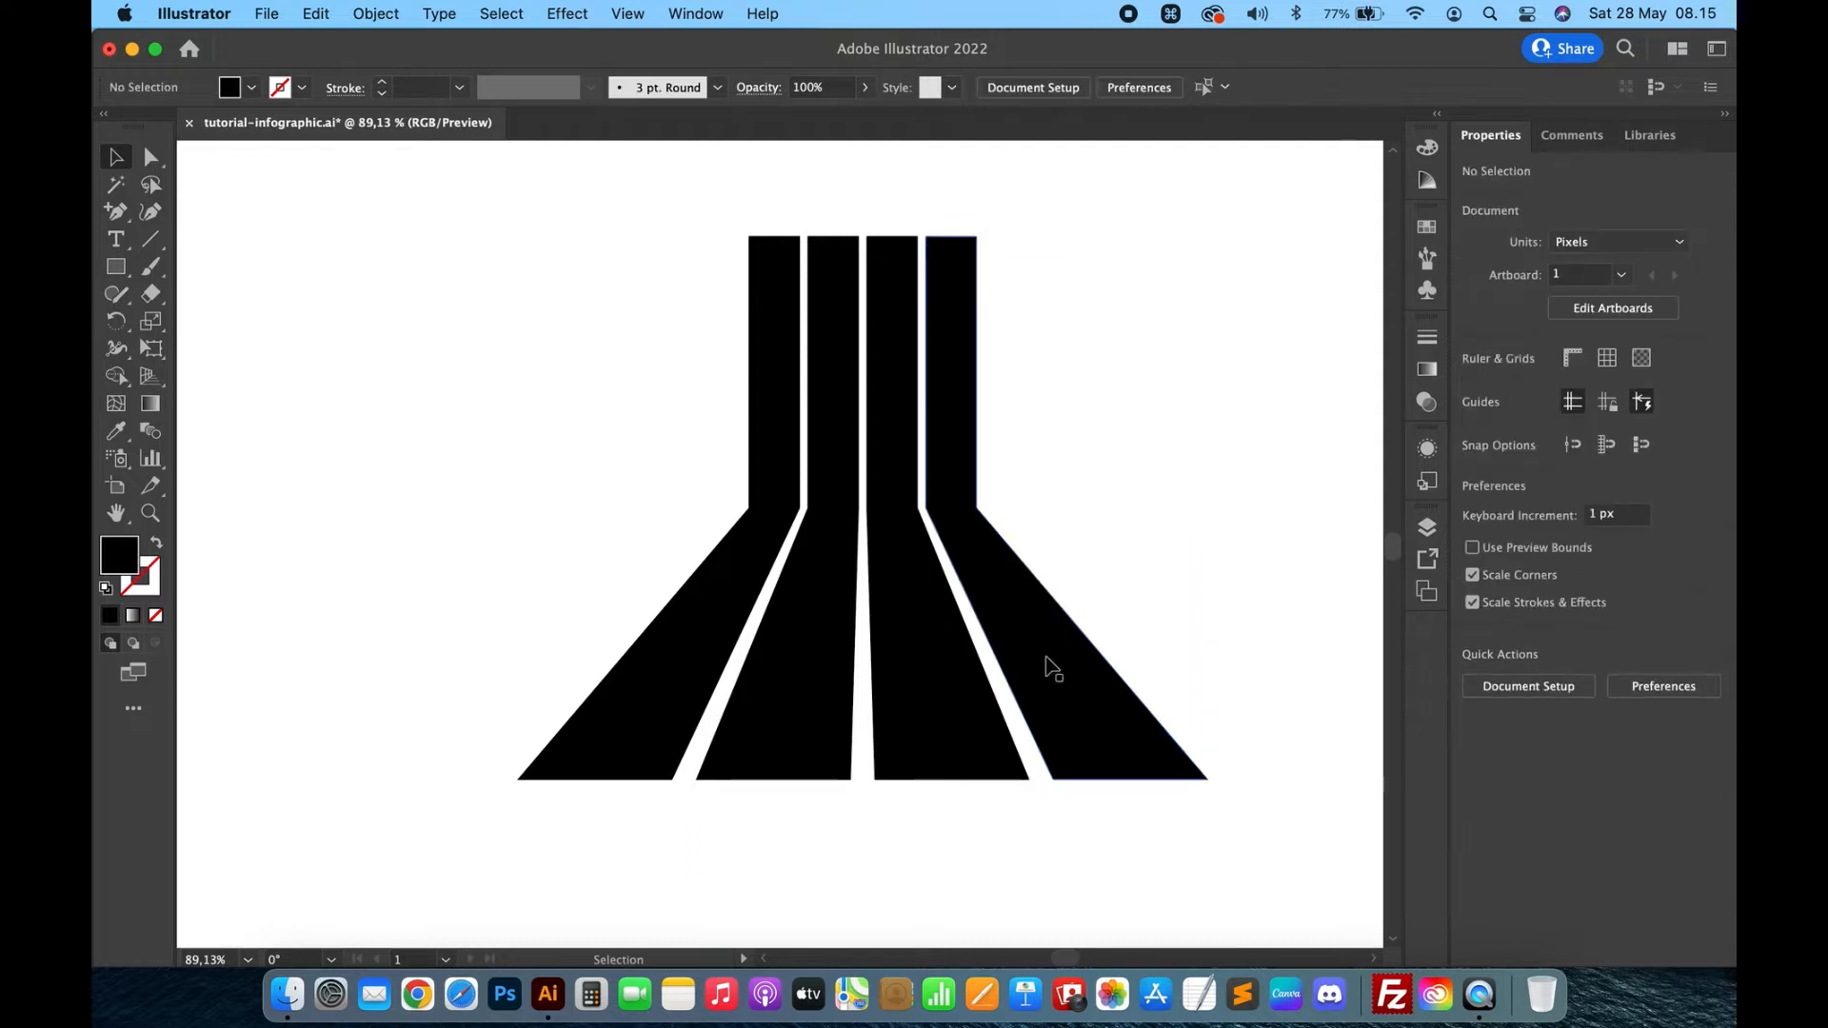
Draw a rectangle directly below the first bar's base, matching its width at about 99 px, and extend it to about 105 px high.
{"action": "scroll", "coordinate": [682, 702], "scroll_direction": "up", "scroll_amount": 5}
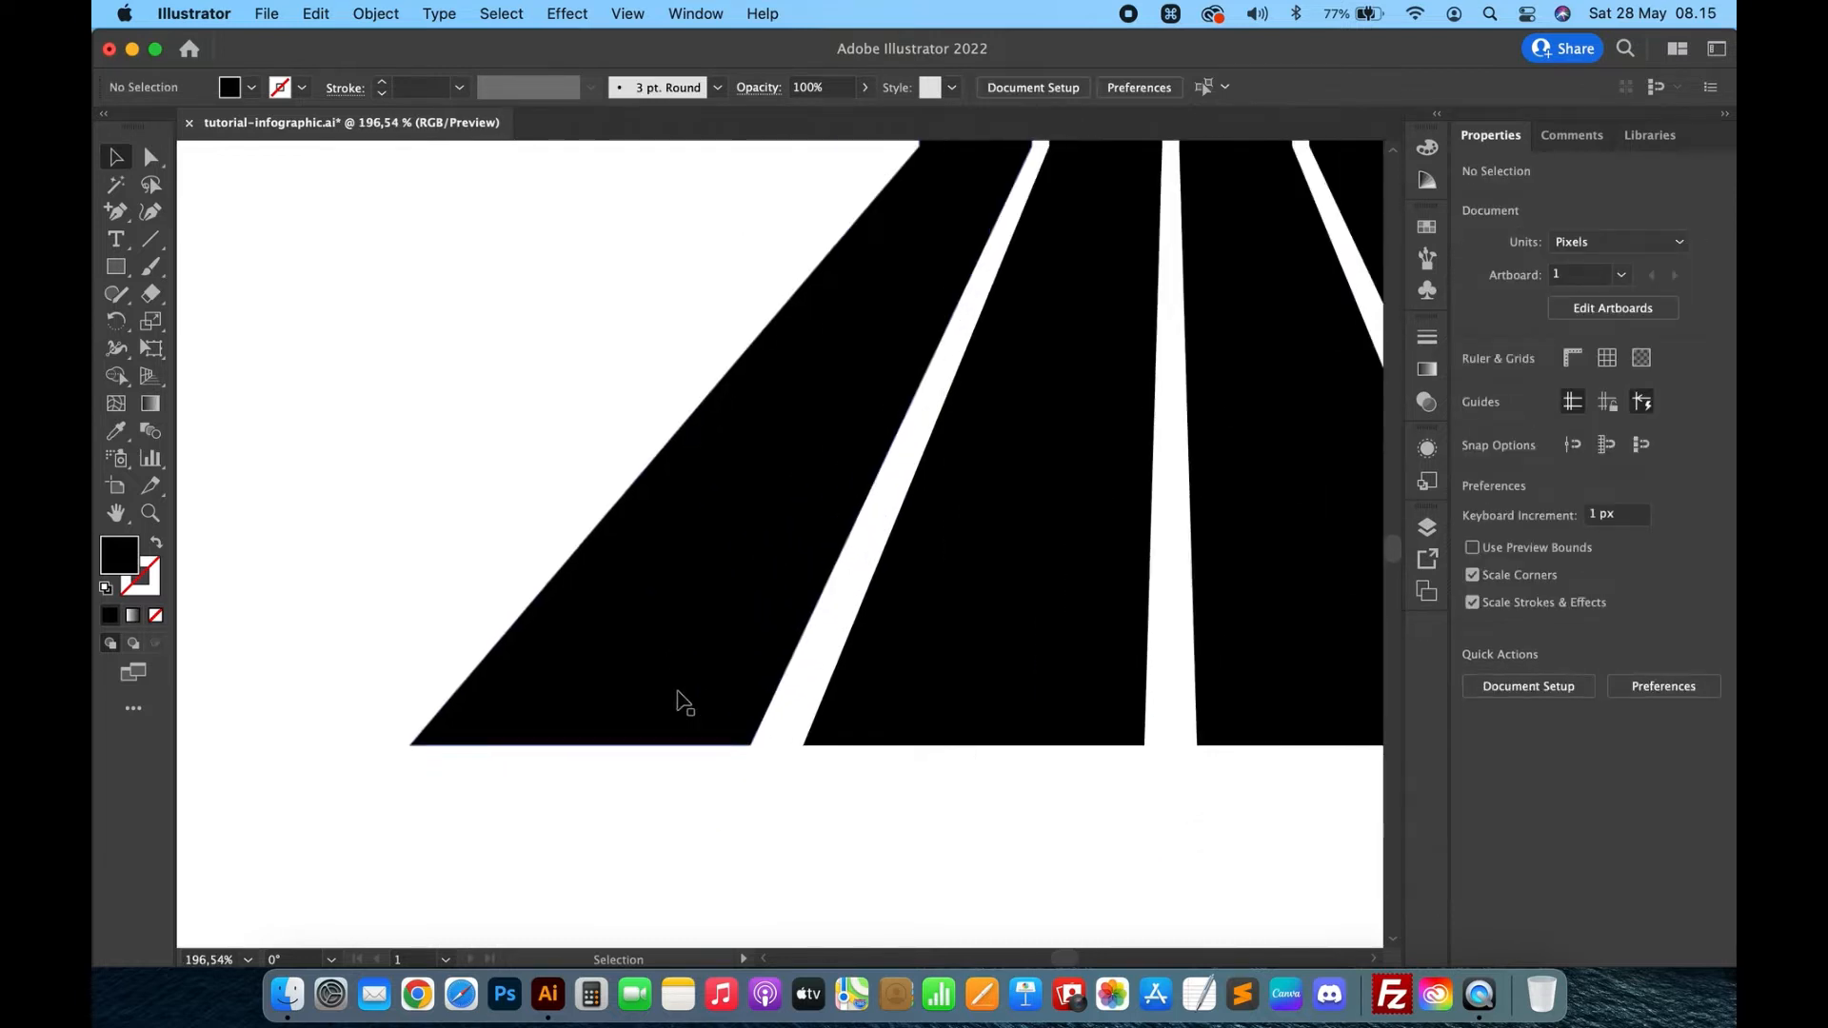
{"action": "left_click", "coordinate": [133, 272]}
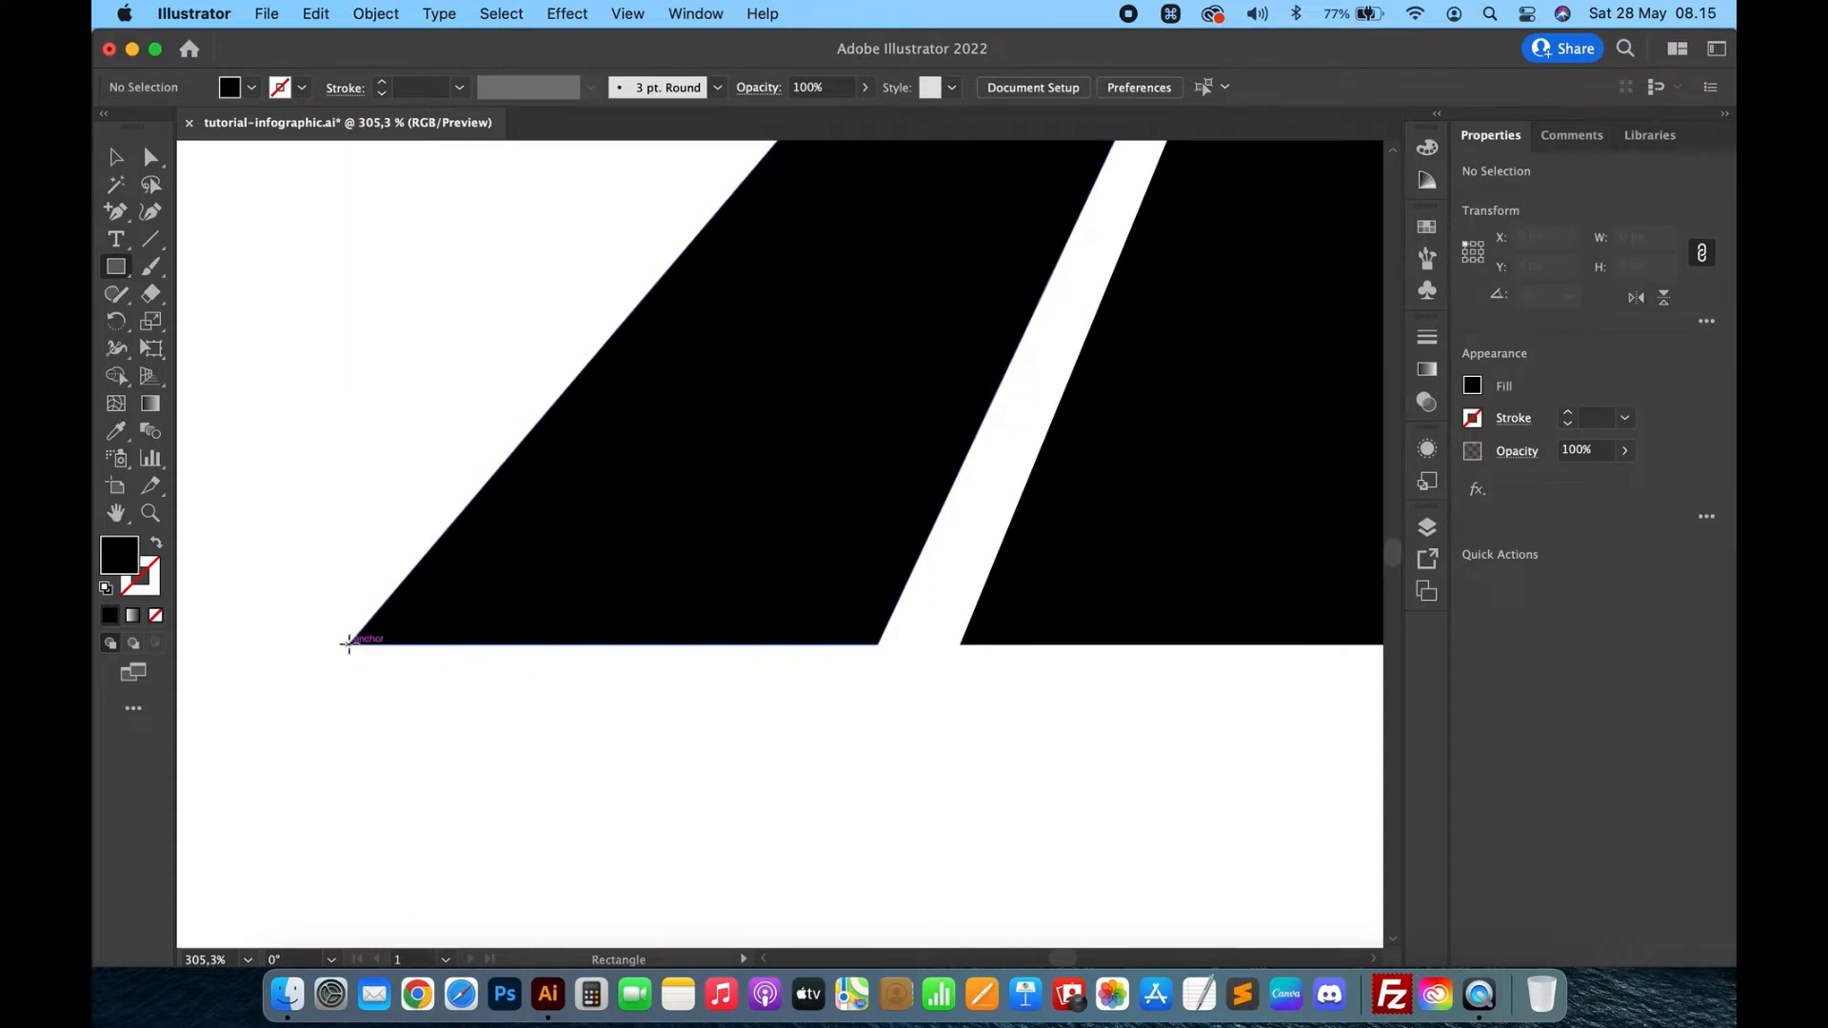
{"action": "mouse_move", "coordinate": [348, 644]}
{"action": "left_mouse_down"}
{"action": "mouse_move", "coordinate": [673, 812]}
{"action": "mouse_move", "coordinate": [906, 898]}
{"action": "mouse_move", "coordinate": [877, 939]}
{"action": "mouse_move", "coordinate": [878, 912]}
{"action": "left_mouse_up"}
{"action": "scroll", "coordinate": [877, 912], "scroll_direction": "down", "scroll_amount": 6}
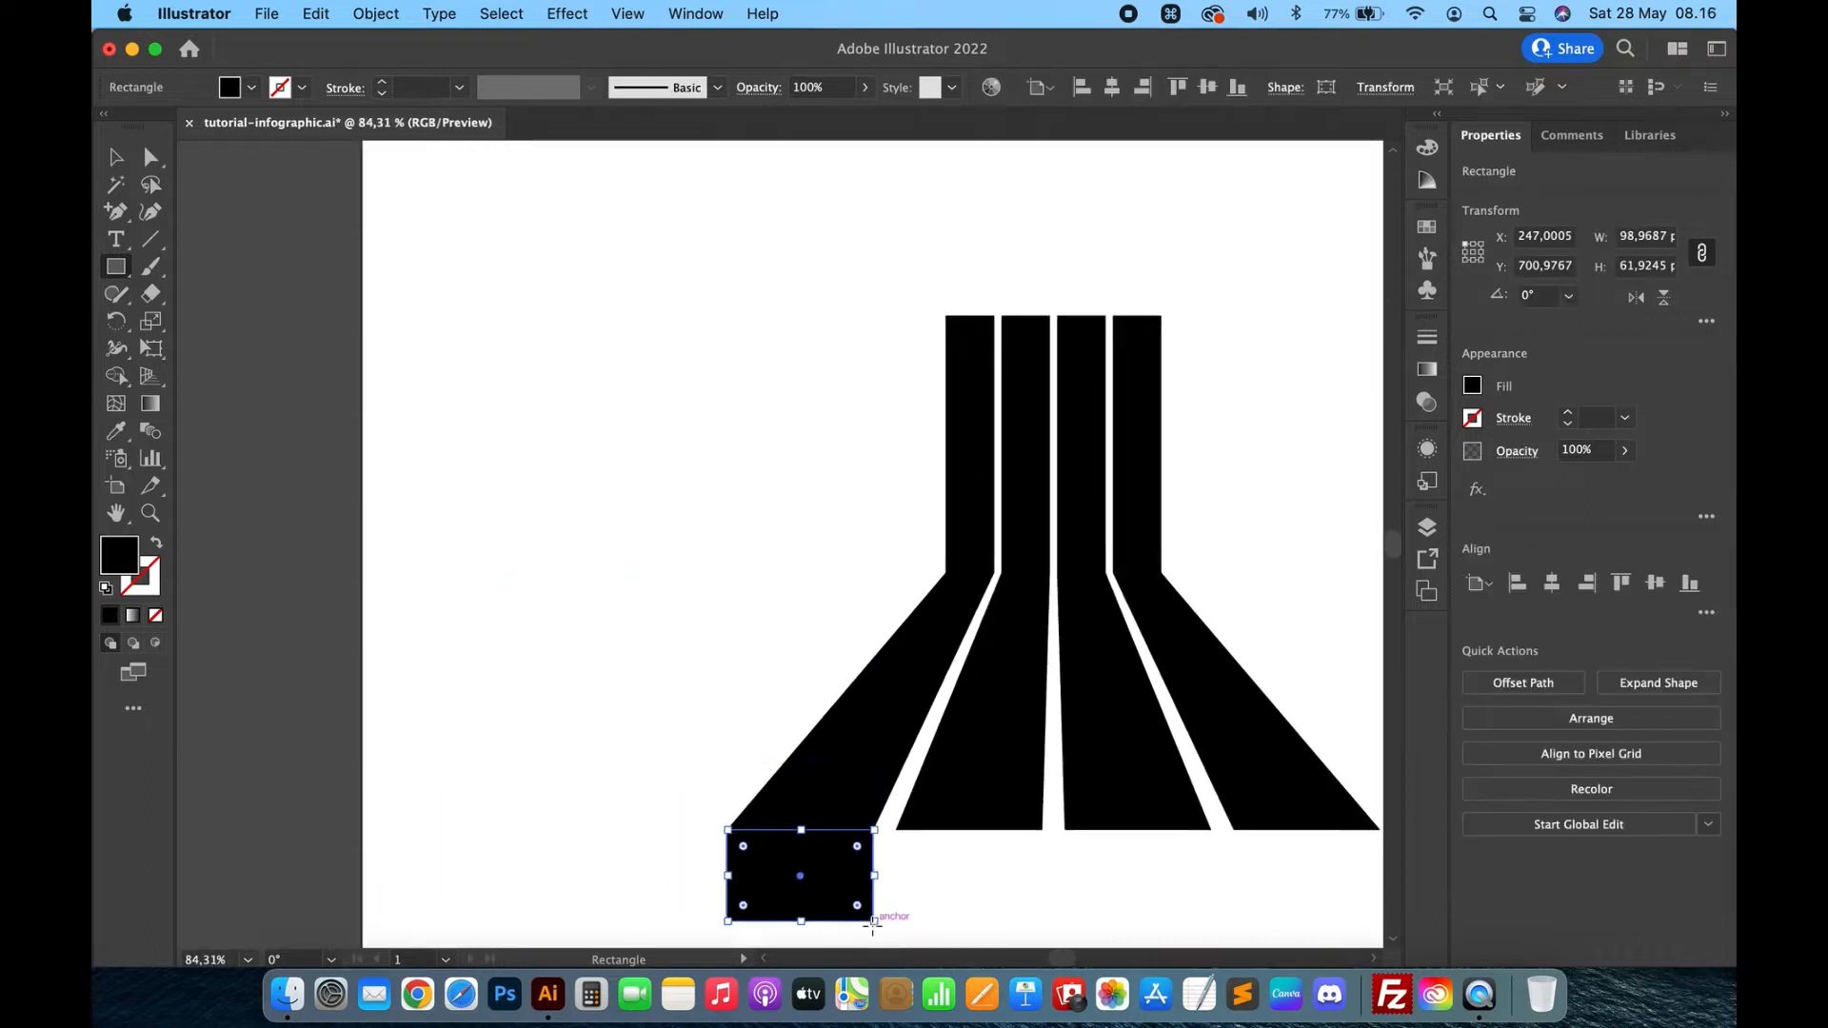
{"action": "key", "text": "v"}
{"action": "left_click_drag", "start_coordinate": [809, 703], "coordinate": [808, 770]}
Duplicate the base rectangle in front and place the copy flush beneath the second bar.
{"action": "scroll", "coordinate": [986, 735], "scroll_direction": "right", "scroll_amount": 3}
{"action": "scroll", "coordinate": [988, 743], "scroll_direction": "right", "scroll_amount": 1}
{"action": "key", "text": "super+f"}
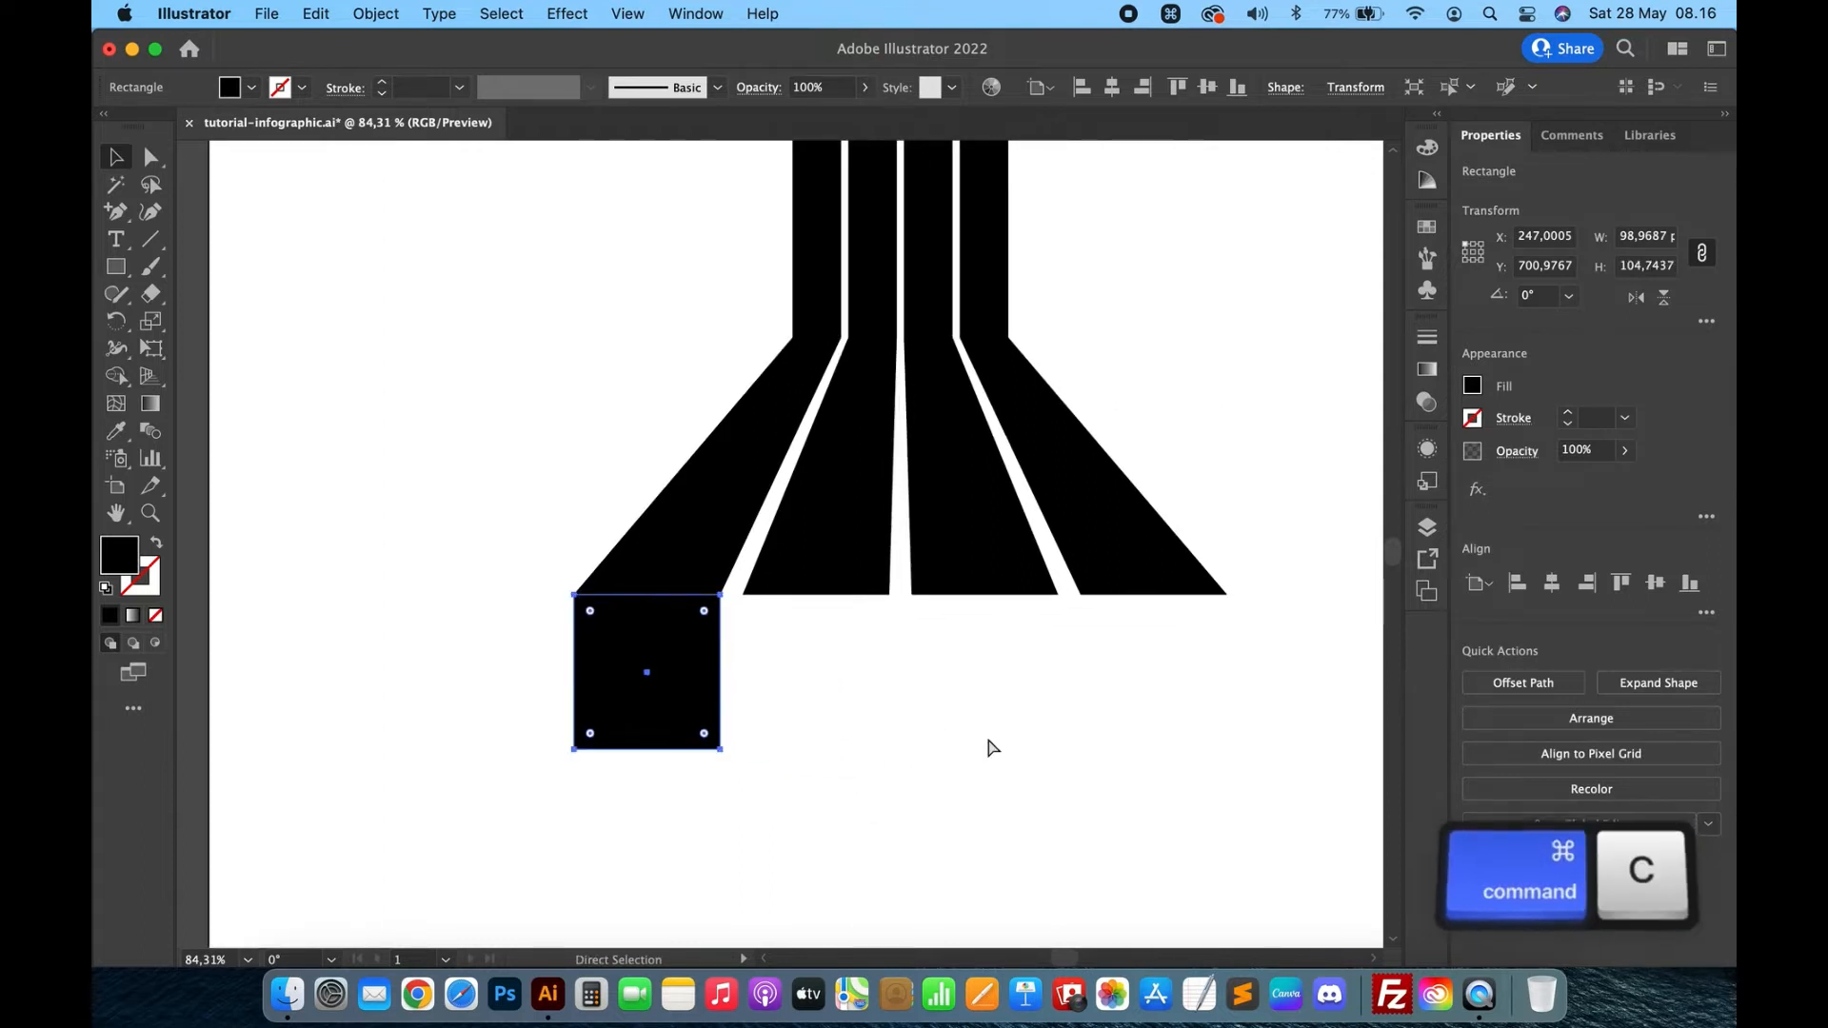
{"action": "left_click_drag", "start_coordinate": [674, 633], "coordinate": [928, 633]}
{"action": "scroll", "coordinate": [828, 632], "scroll_direction": "up", "scroll_amount": 5}
{"action": "left_click", "coordinate": [1256, 637]}
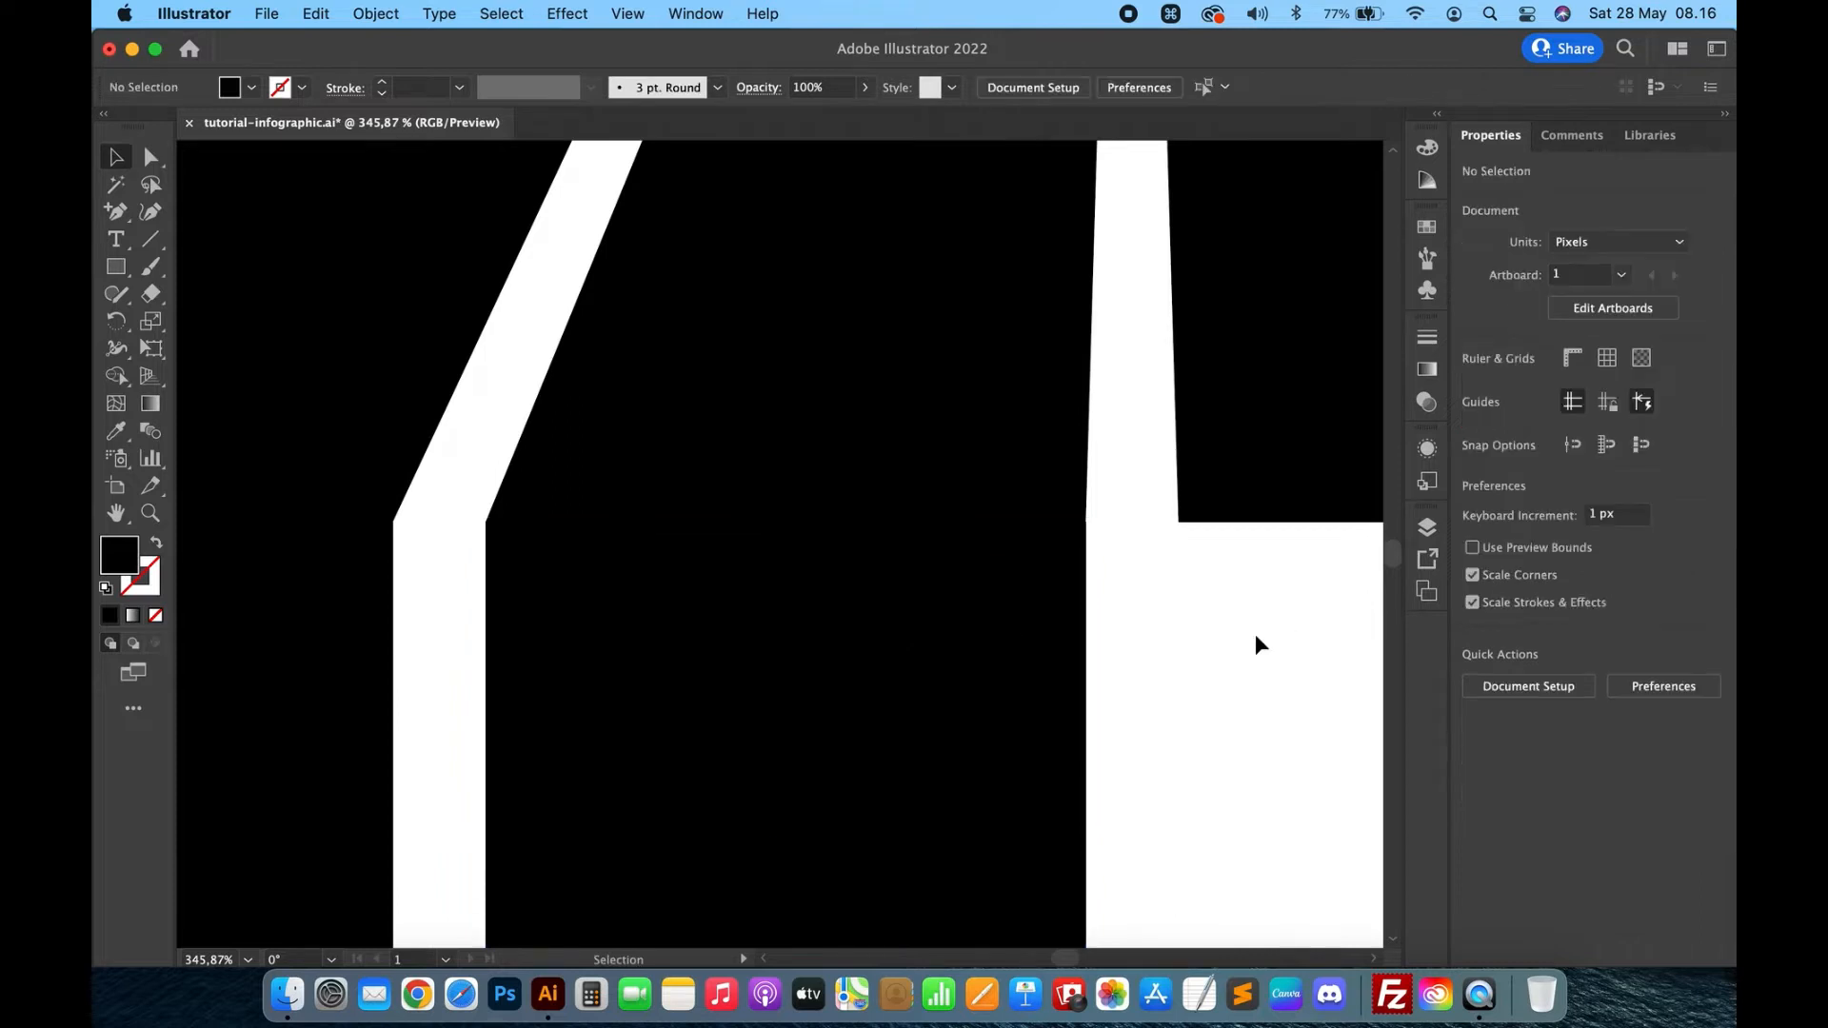
{"action": "scroll", "coordinate": [1247, 655], "scroll_direction": "down", "scroll_amount": 4}
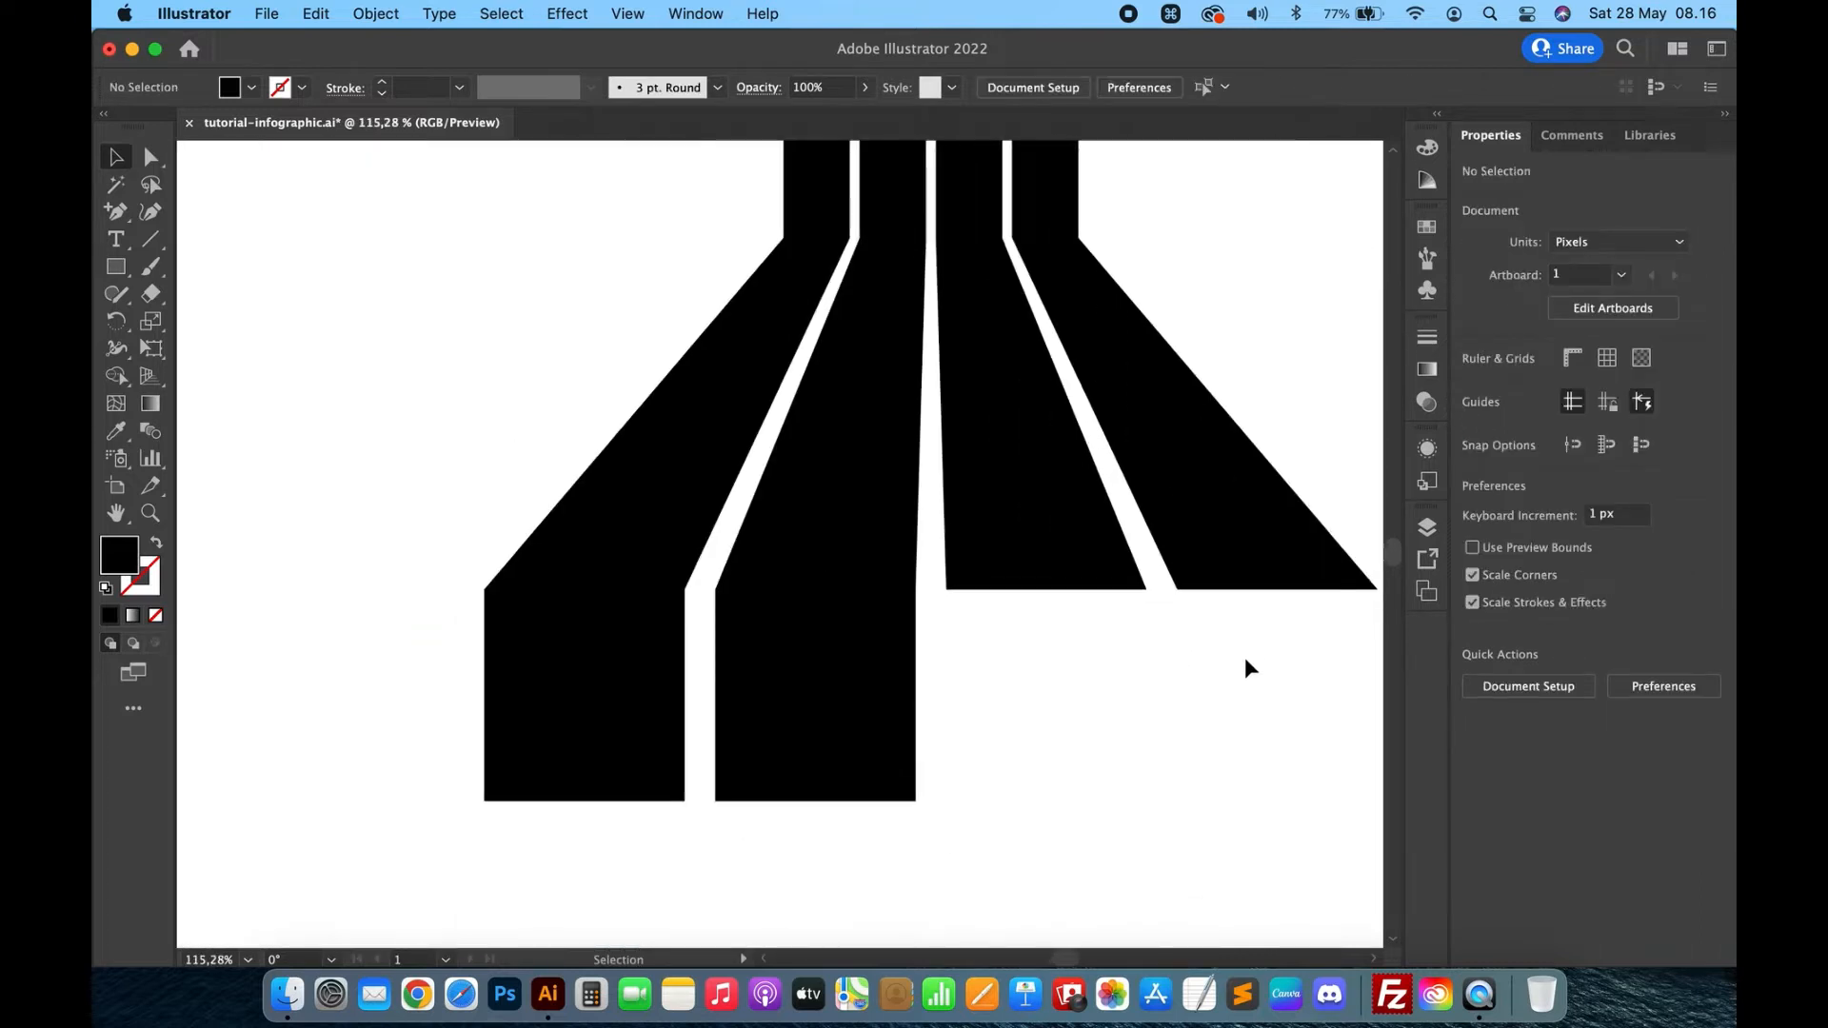
Duplicate the base rectangle twice more and place the copies flush beneath the third and fourth bars.
{"action": "left_click", "coordinate": [616, 687]}
{"action": "key", "text": "super"}
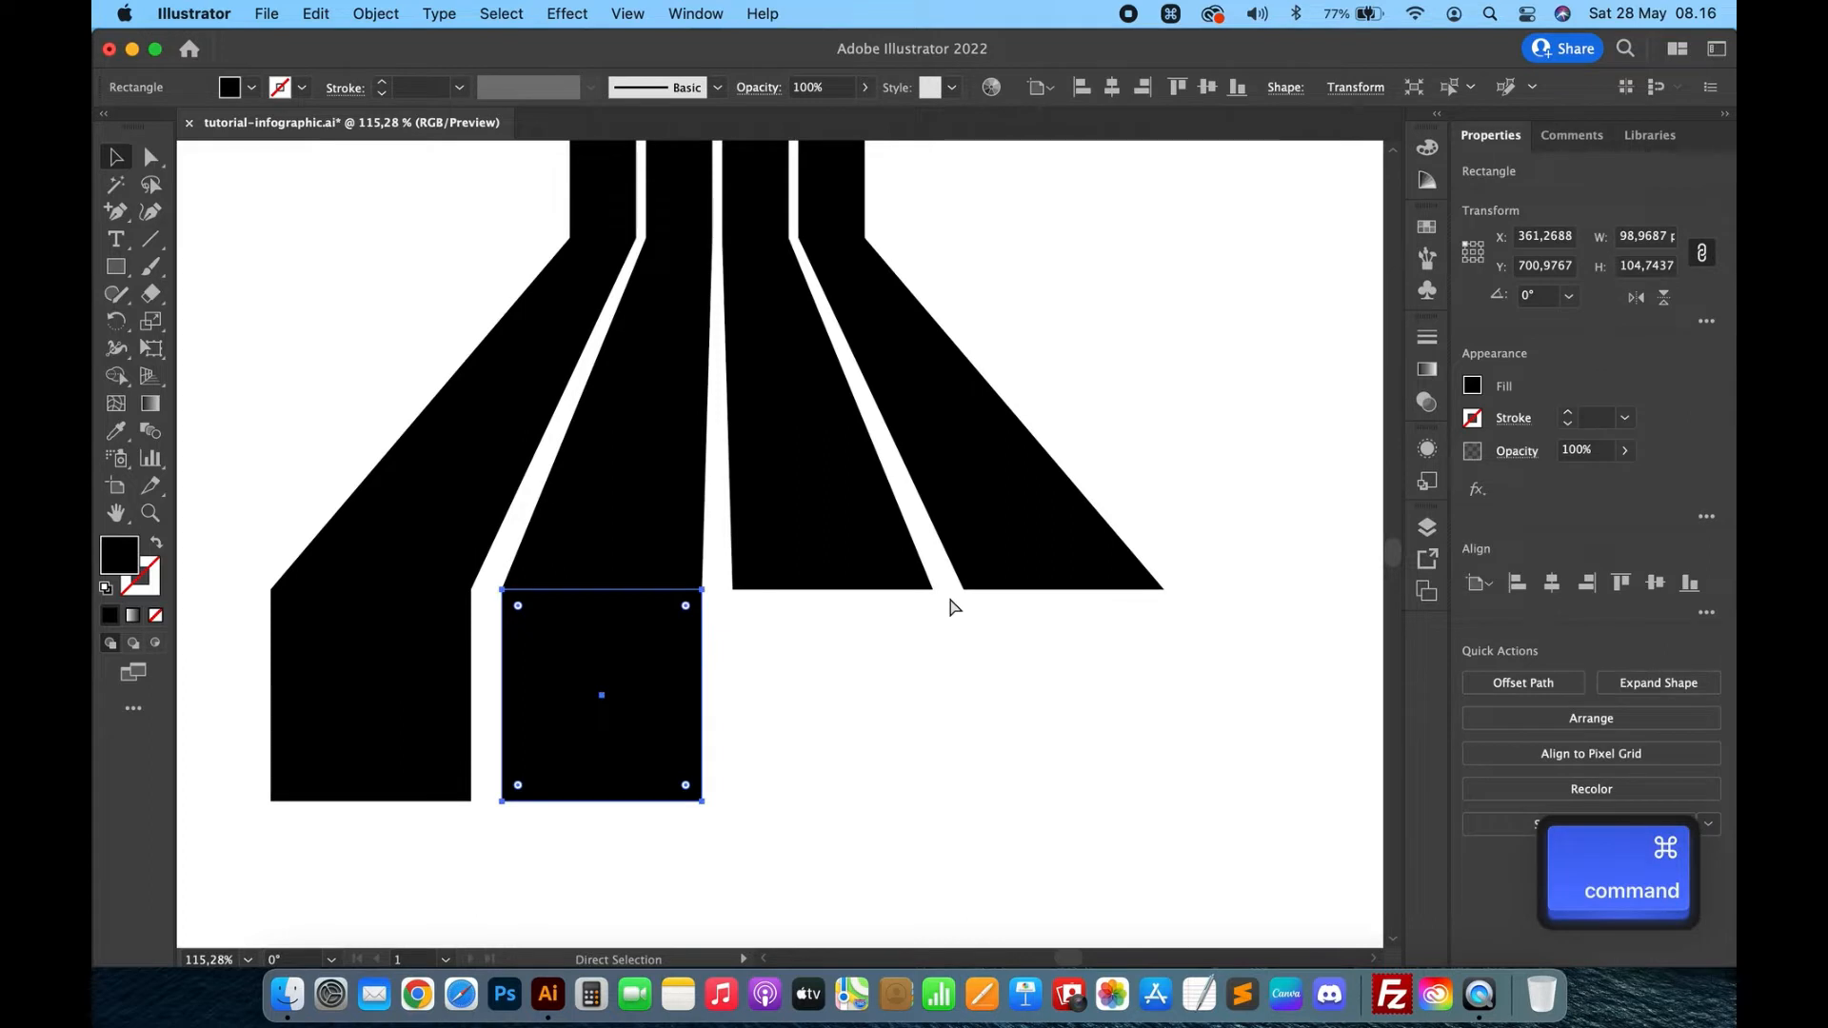
{"action": "key", "text": "super+c"}
{"action": "key", "text": "super+f"}
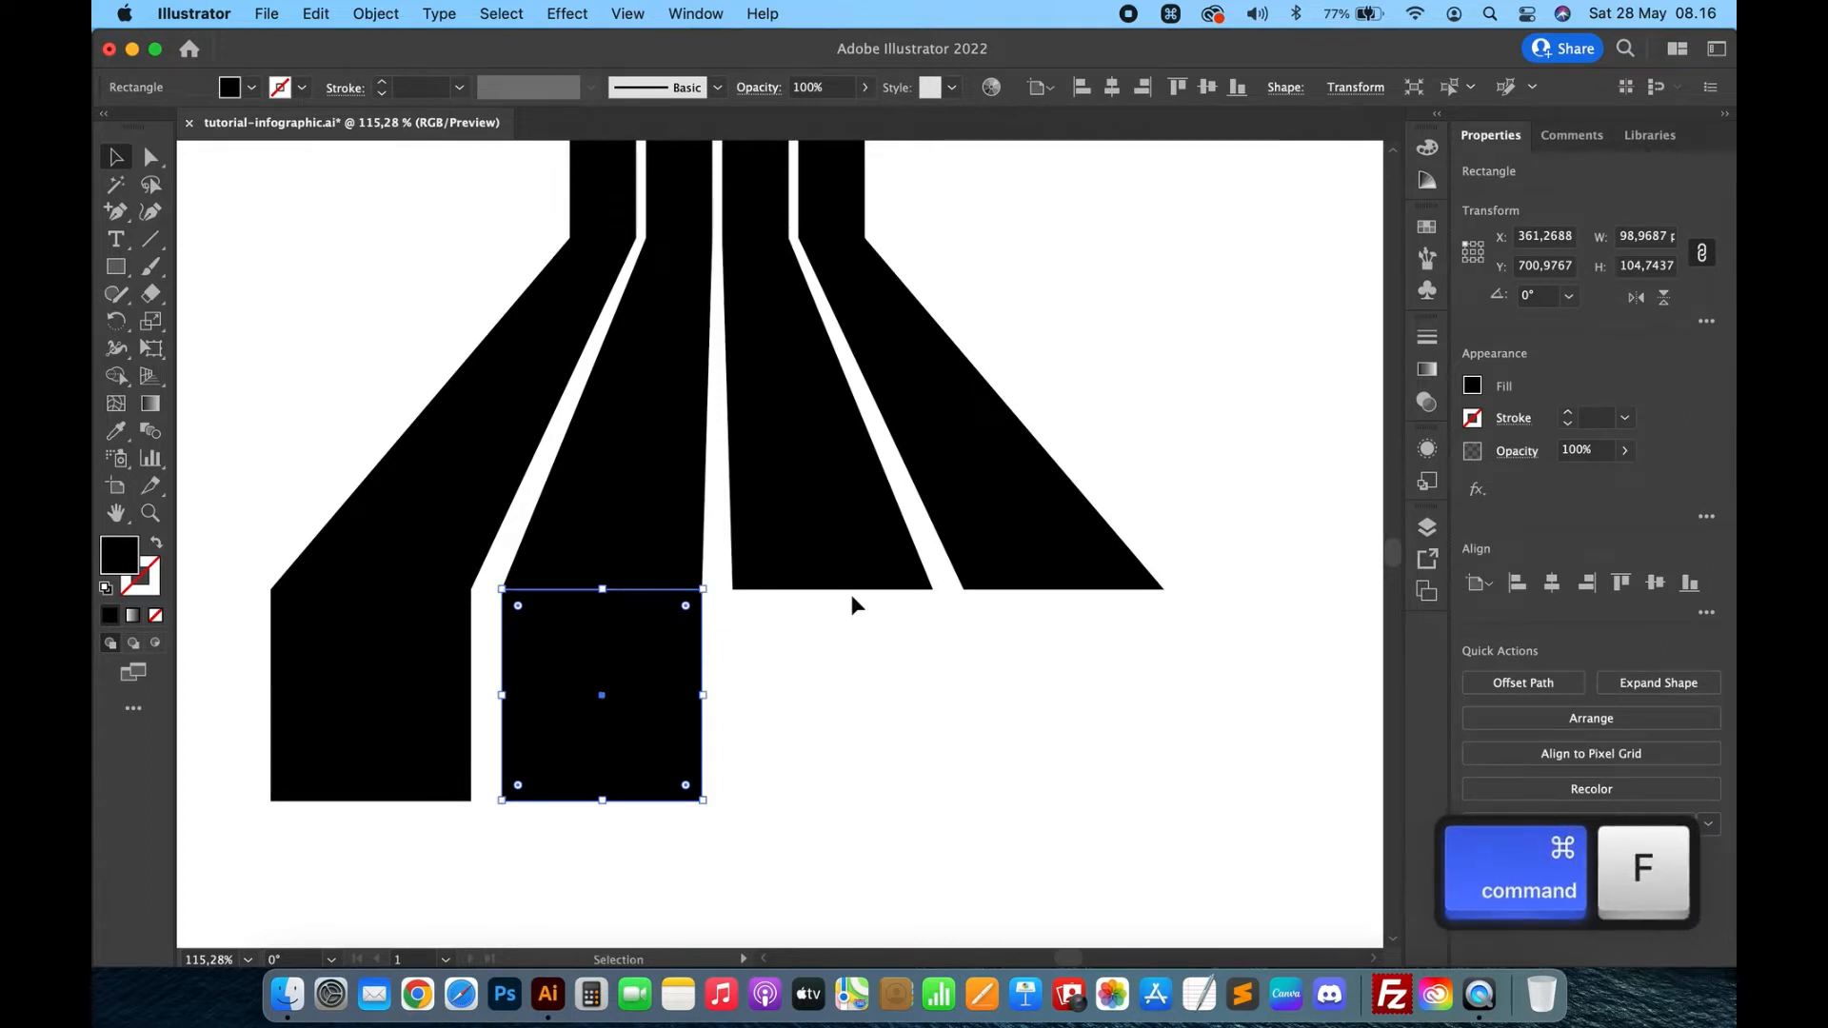
{"action": "left_click_drag", "start_coordinate": [605, 666], "coordinate": [1044, 645]}
{"action": "key", "text": "super+c"}
{"action": "key", "text": "super+f"}
{"action": "left_click", "coordinate": [1162, 400]}
Move all four bars together with their base rectangles to about X 307 px, Y 473 px.
{"action": "scroll", "coordinate": [1152, 426], "scroll_direction": "down", "scroll_amount": 5}
{"action": "scroll", "coordinate": [1151, 427], "scroll_direction": "up", "scroll_amount": 5}
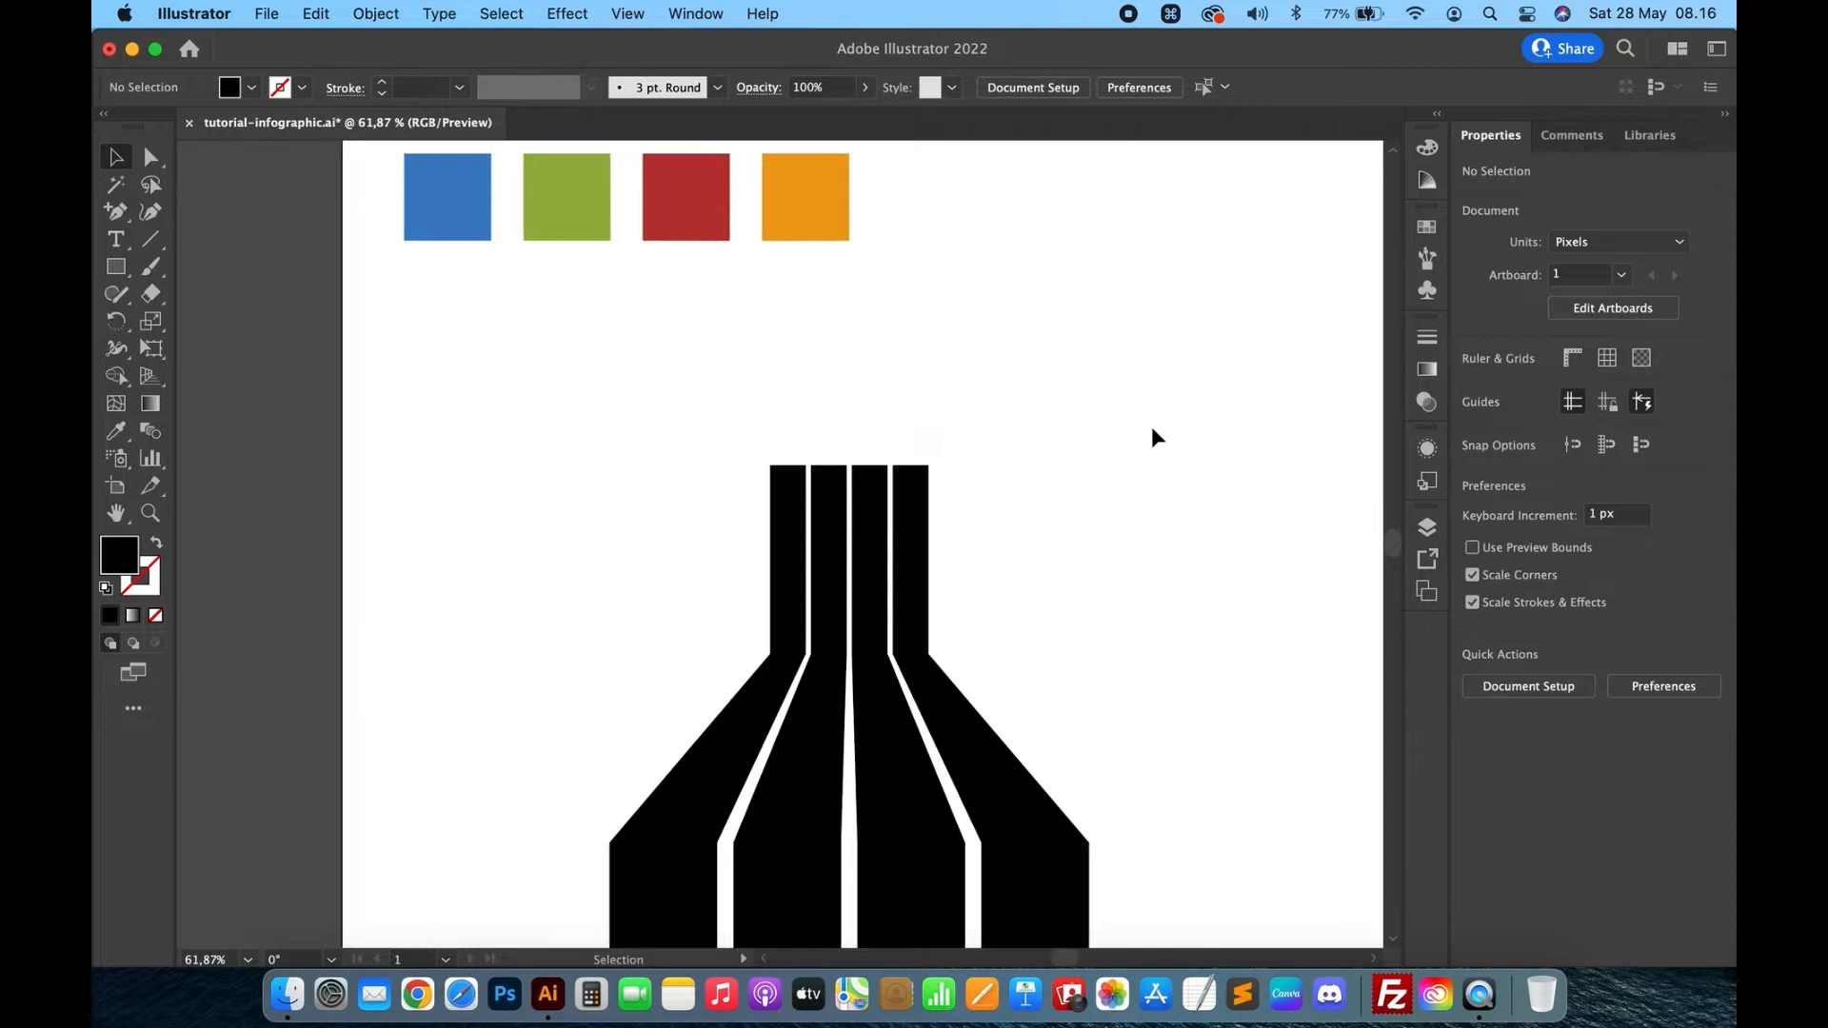
{"action": "scroll", "coordinate": [1151, 427], "scroll_direction": "down", "scroll_amount": 2}
{"action": "left_click_drag", "start_coordinate": [1151, 294], "coordinate": [609, 780]}
{"action": "scroll", "coordinate": [563, 808], "scroll_direction": "right", "scroll_amount": 3}
{"action": "scroll", "coordinate": [563, 809], "scroll_direction": "down", "scroll_amount": 2}
{"action": "left_click_drag", "start_coordinate": [784, 714], "coordinate": [833, 792]}
{"action": "scroll", "coordinate": [850, 789], "scroll_direction": "down", "scroll_amount": 2}
{"action": "scroll", "coordinate": [853, 816], "scroll_direction": "down", "scroll_amount": 2}
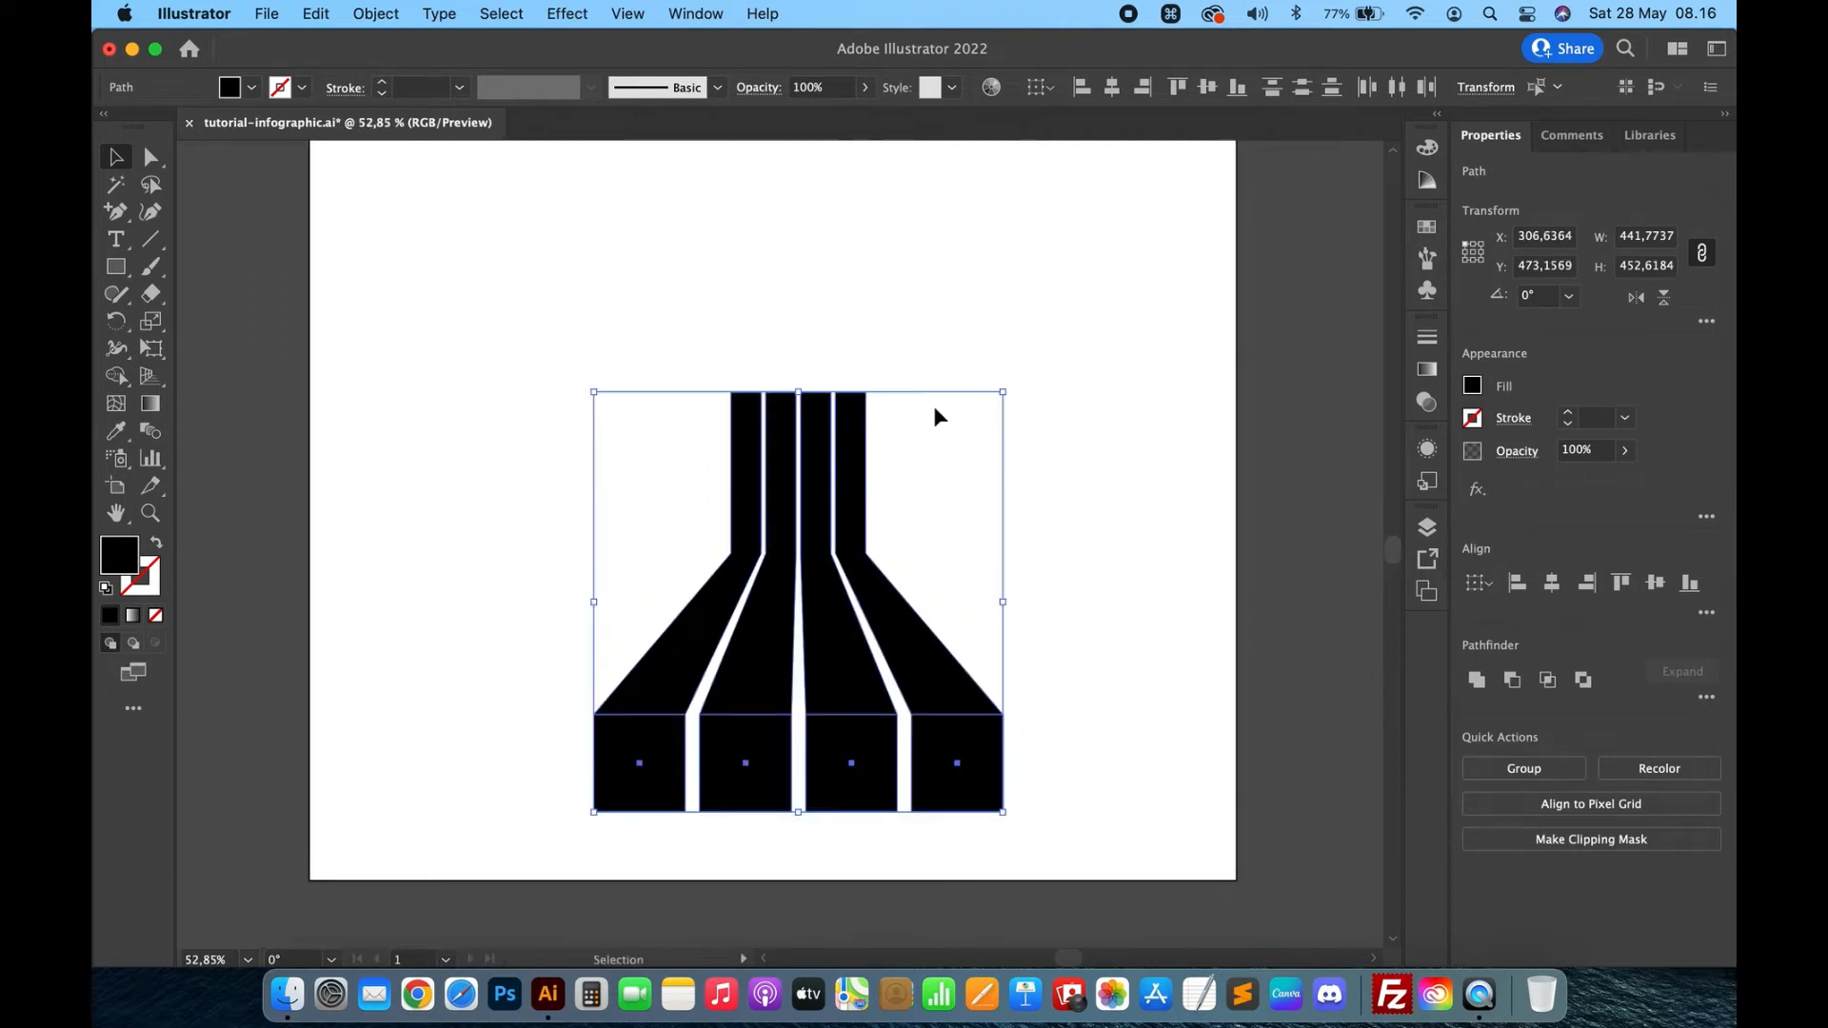
{"action": "left_click", "coordinate": [922, 404]}
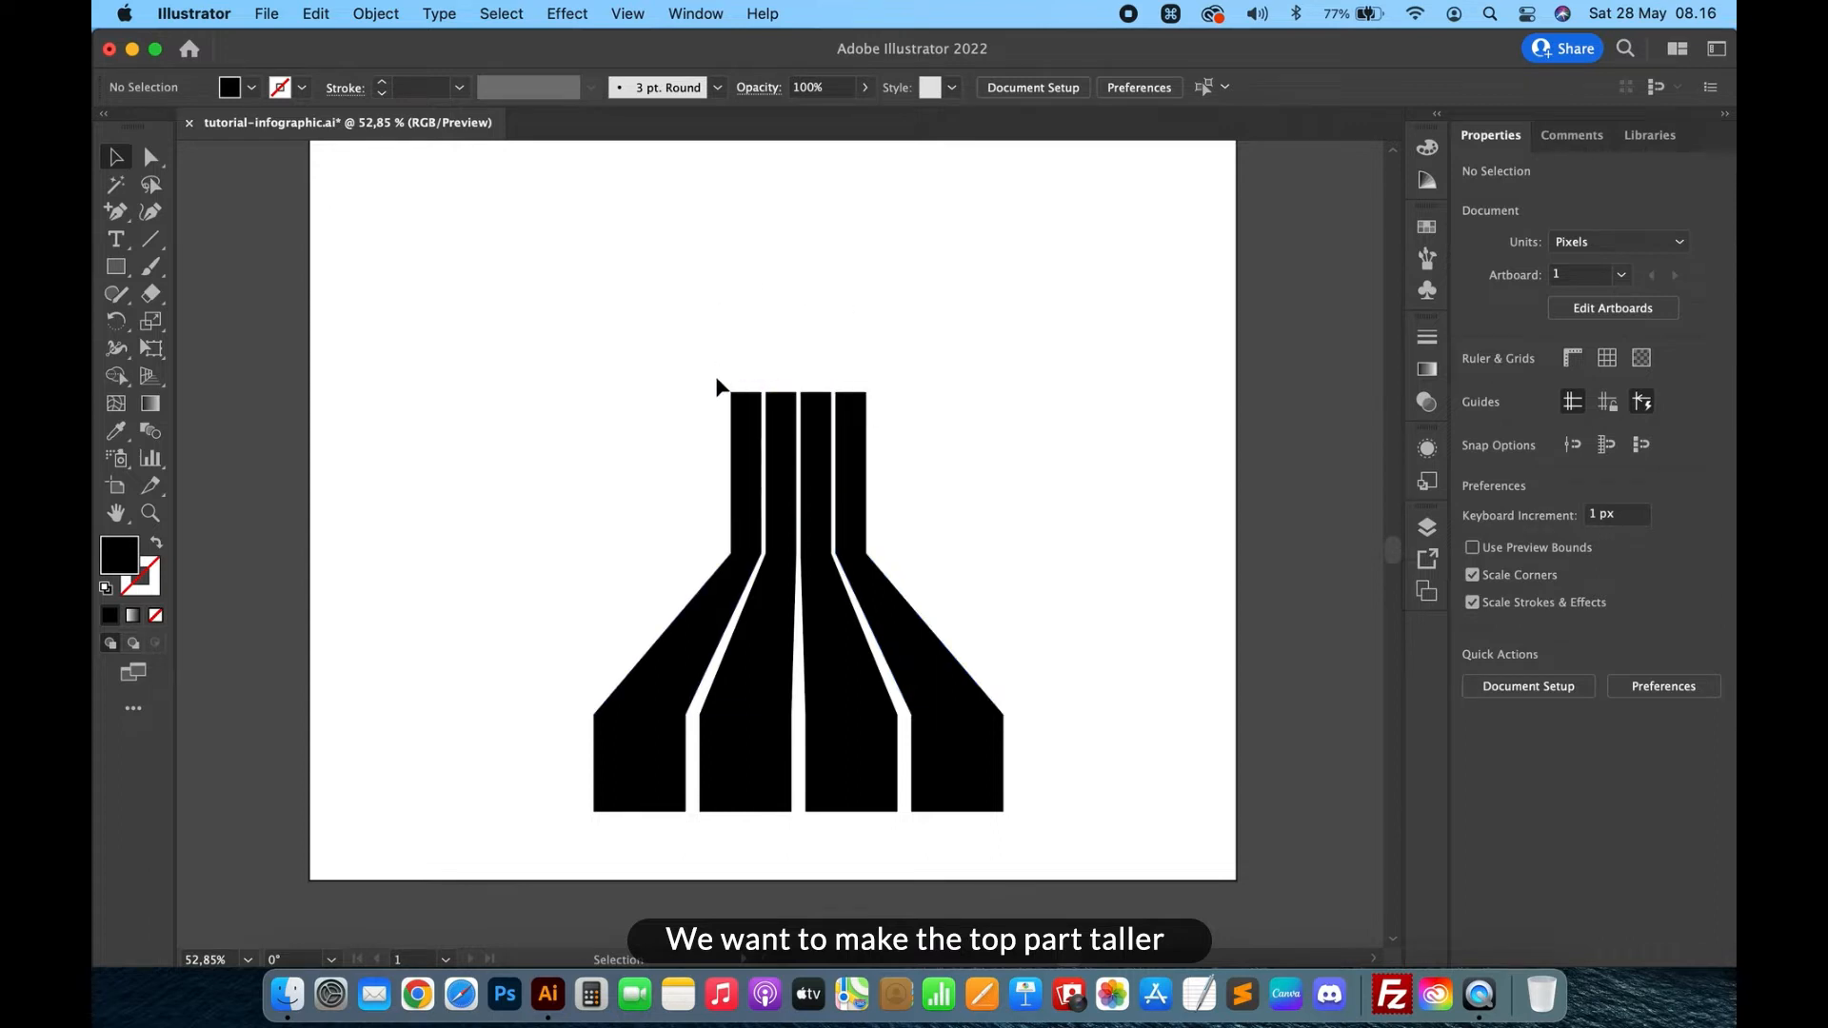
Raise only the upper end points of the four bars in 10 px nudges until the bars are about 598 px tall.
{"action": "left_click", "coordinate": [151, 157]}
{"action": "left_click_drag", "start_coordinate": [698, 364], "coordinate": [885, 410]}
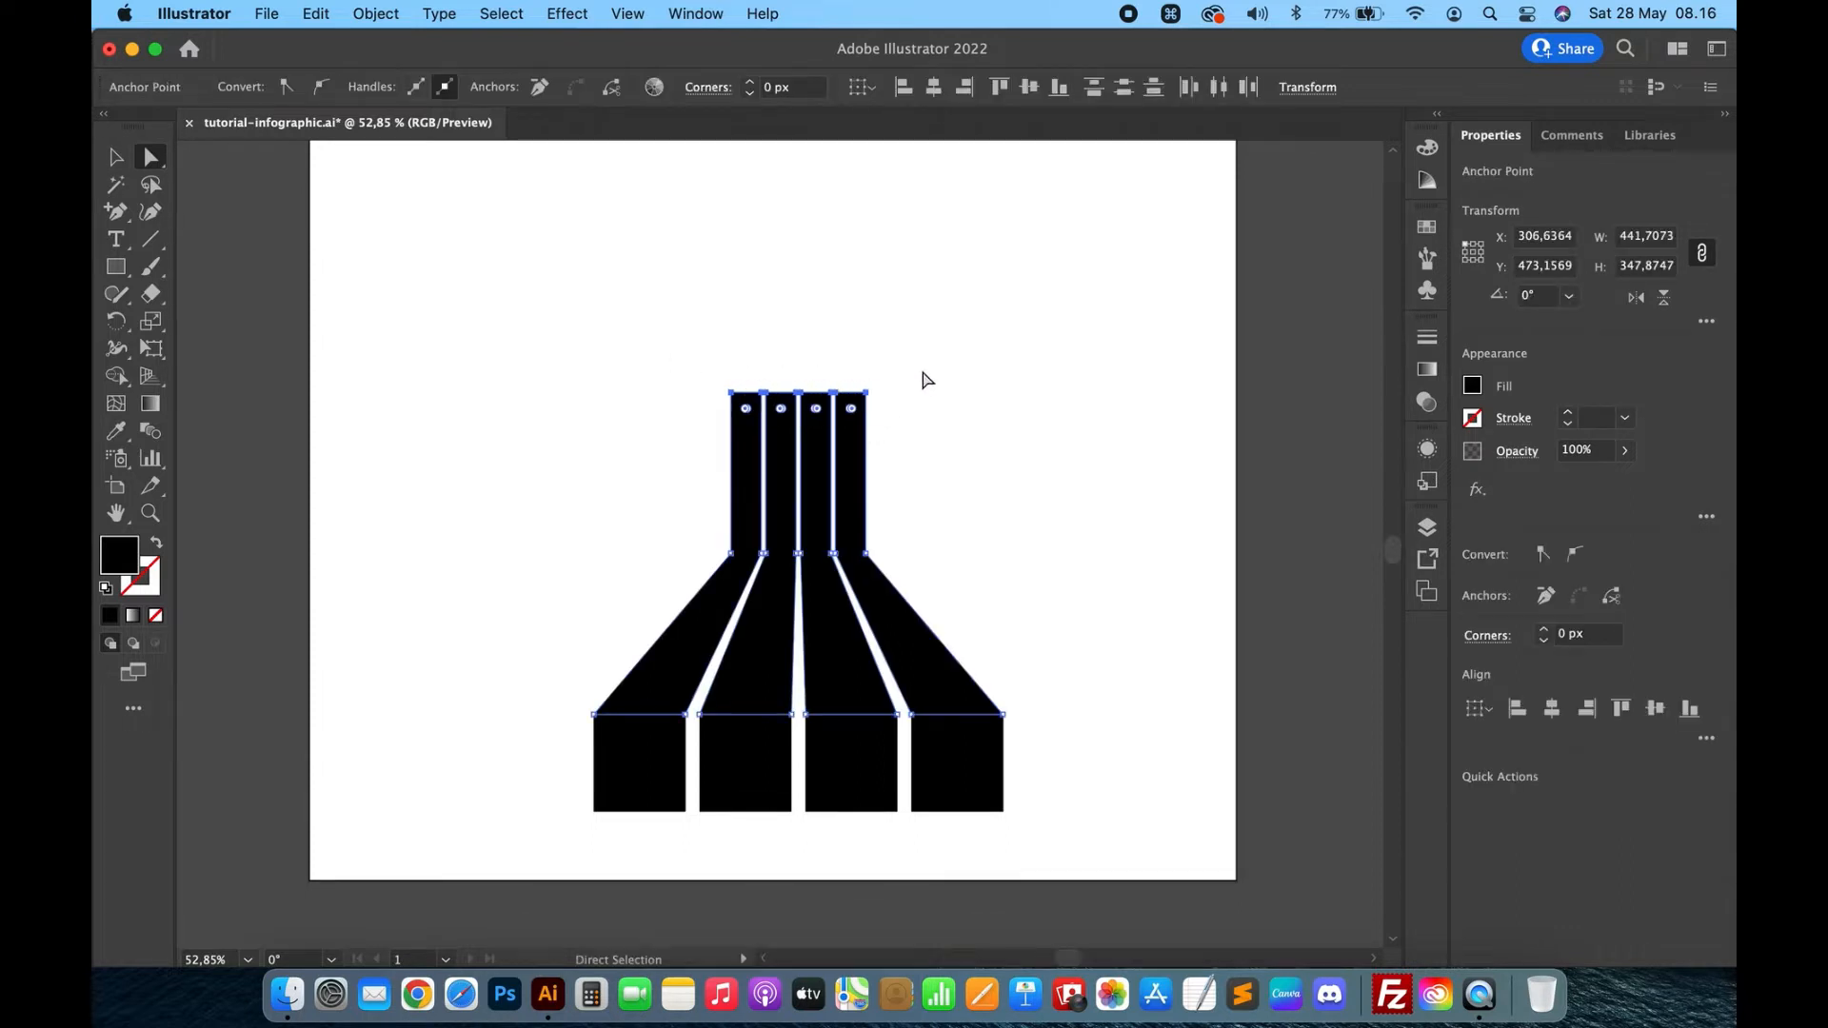
{"action": "key", "text": "shift+Left"}
{"action": "key", "text": "shift+Right"}
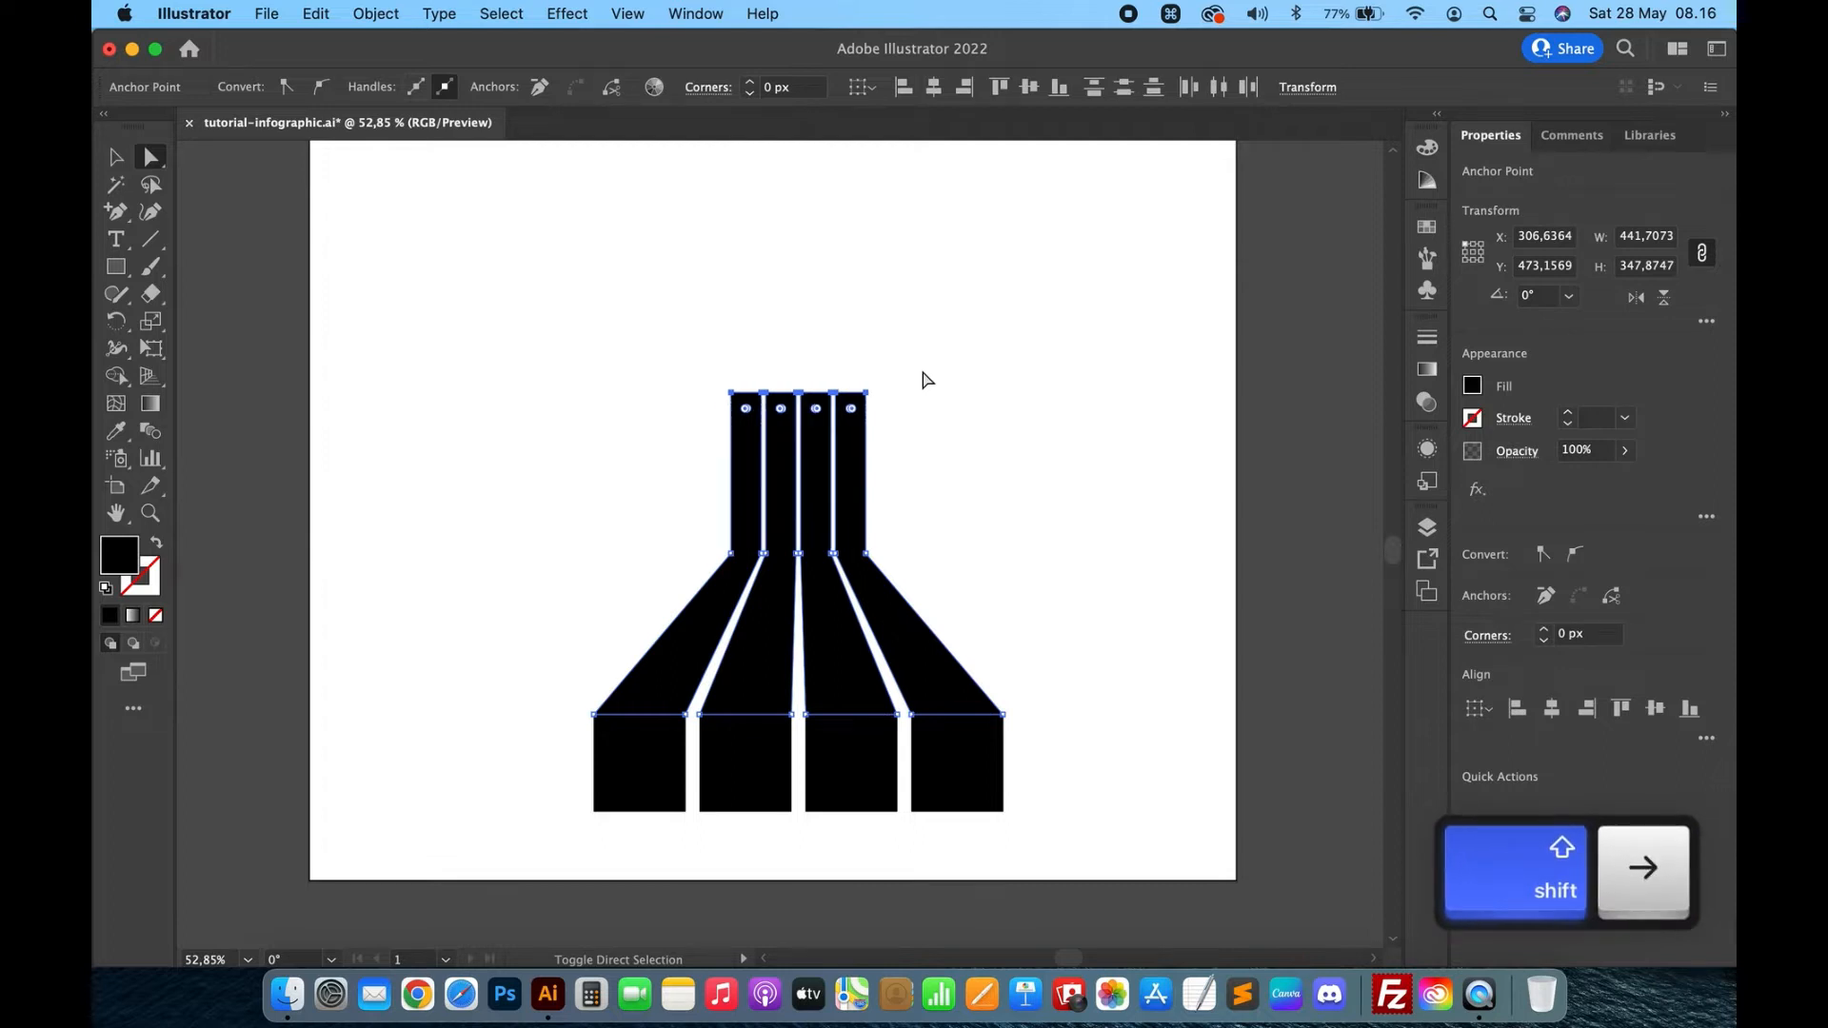
{"action": "key", "text": "shift+Up"}
{"action": "key", "text": "shift+Up"}
{"action": "key", "text": "shift+Up"}
{"action": "key", "text": "shift+Up"}
{"action": "key", "text": "shift+Up"}
{"action": "key", "text": "shift+Up"}
{"action": "key", "text": "shift+Up"}
{"action": "key", "text": "shift+Up"}
{"action": "key", "text": "shift+Up"}
{"action": "key", "text": "shift+Up"}
{"action": "key", "text": "shift+Up"}
{"action": "key", "text": "shift+Up"}
{"action": "key", "text": "shift+Up"}
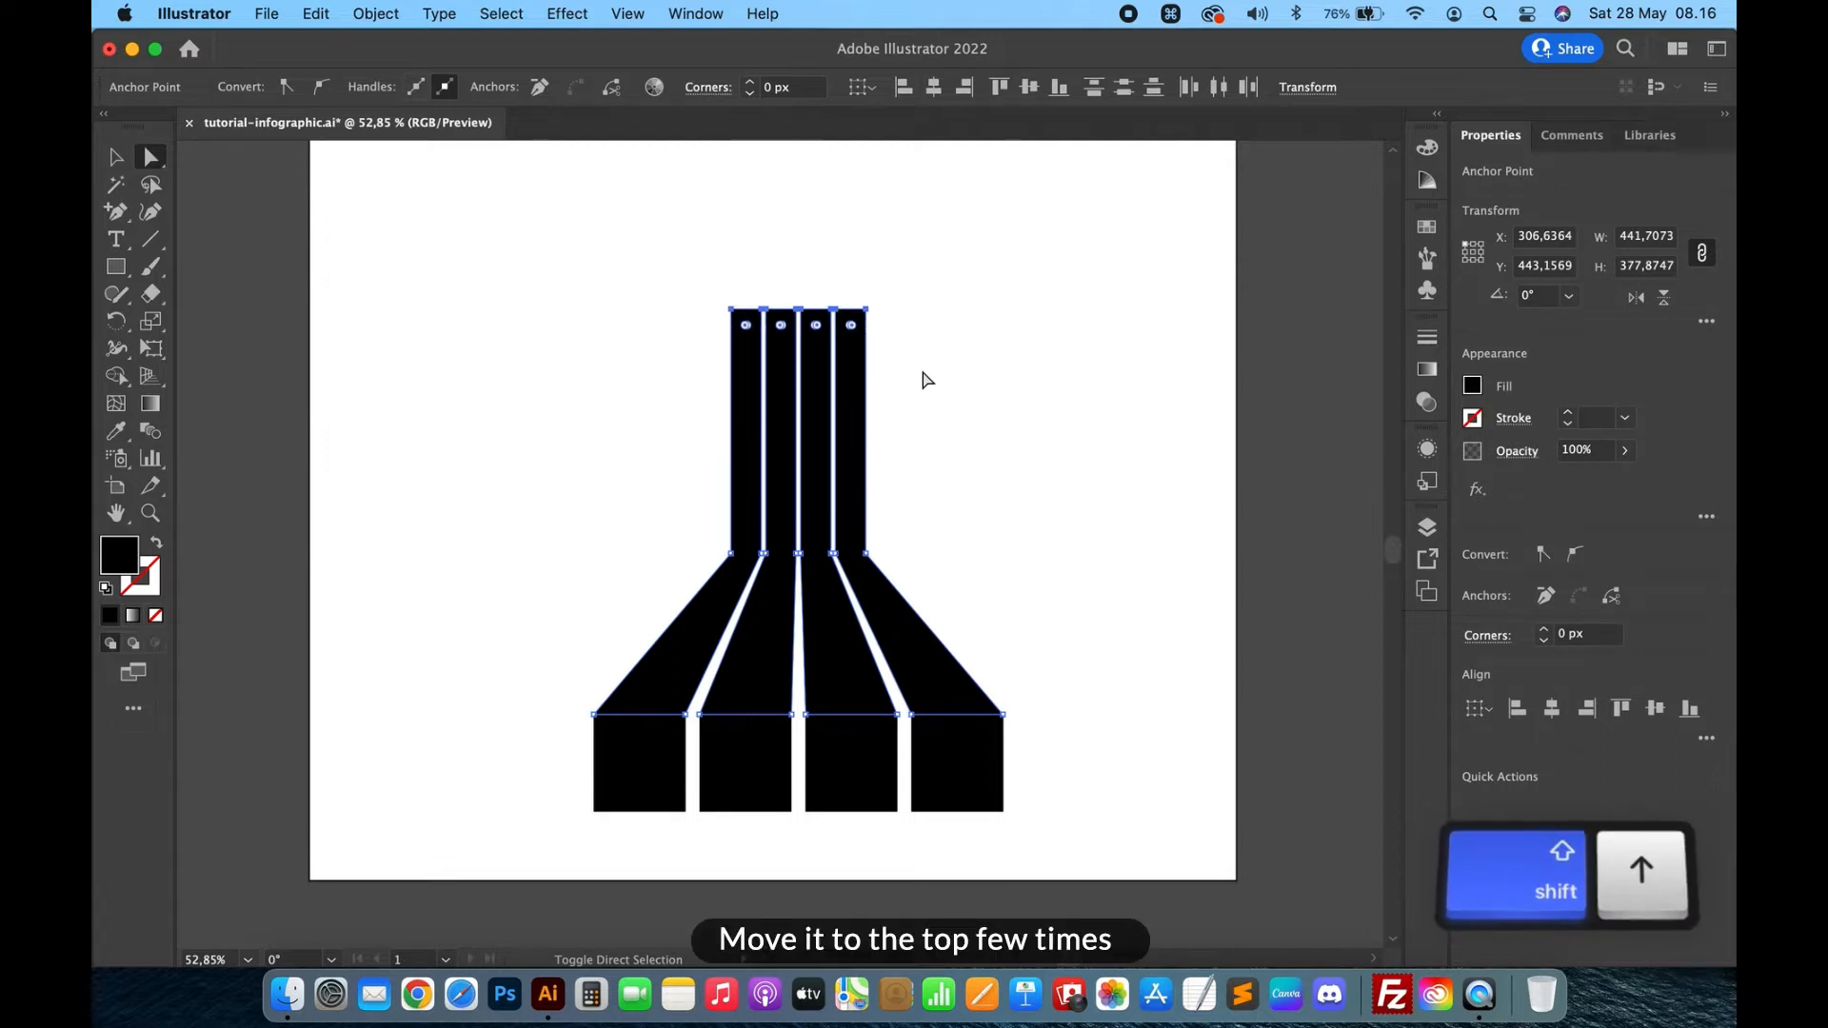
{"action": "key", "text": "shift+Up"}
{"action": "key", "text": "shift+Up"}
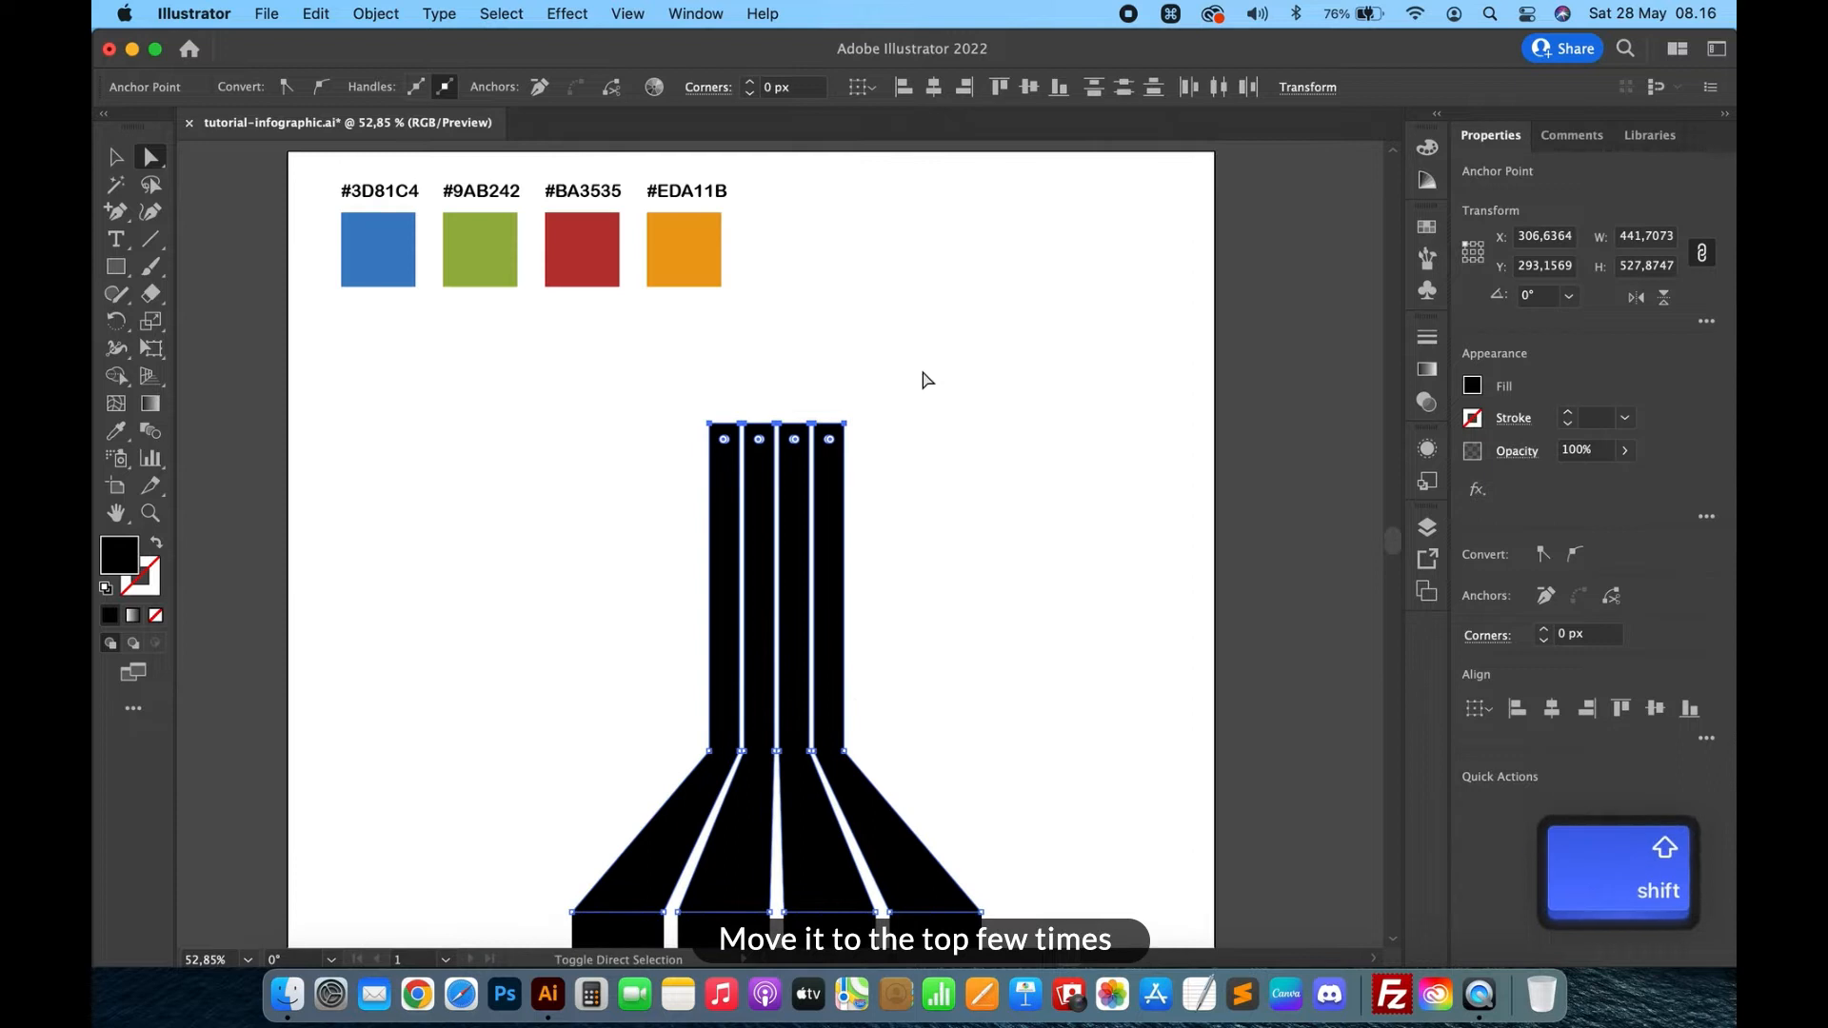
{"action": "key", "text": "shift+Up"}
{"action": "key", "text": "shift+Up"}
{"action": "key", "text": "shift+Up"}
{"action": "key", "text": "shift+Up"}
{"action": "key", "text": "shift+Up"}
{"action": "key", "text": "shift+Up"}
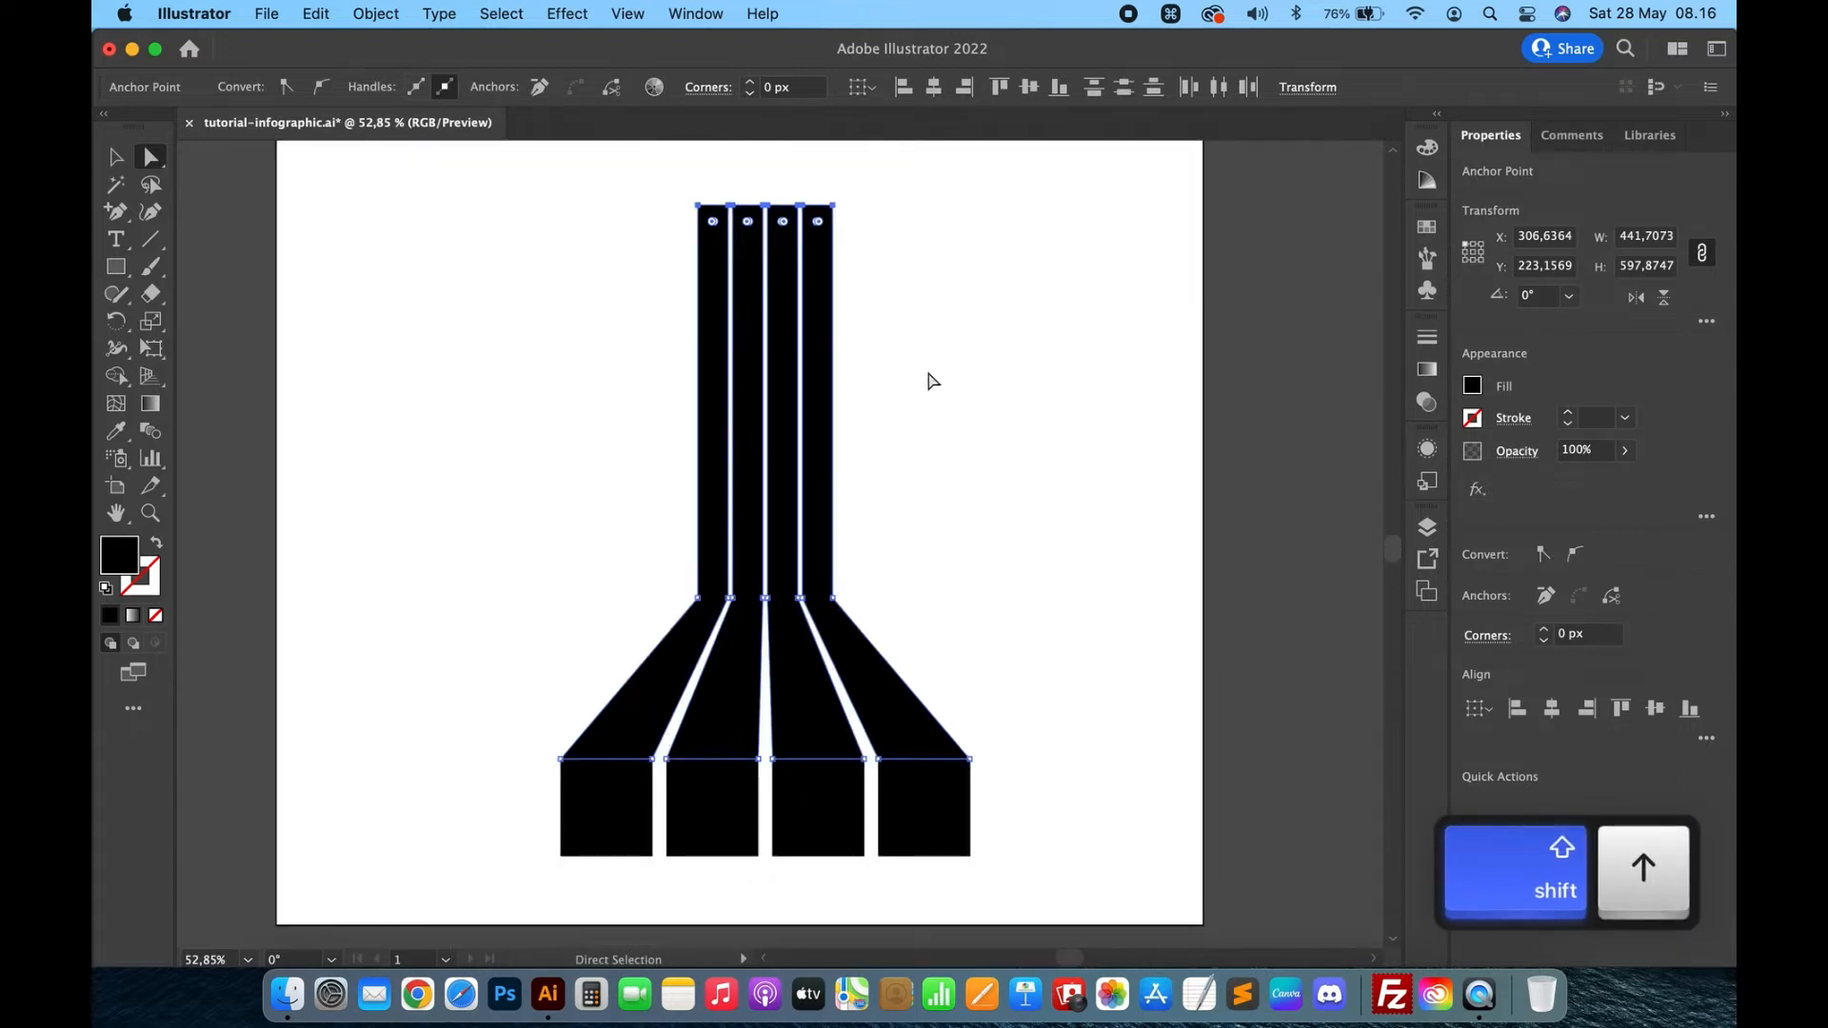
Nudge the upper end points of the four bars down and up until the bars are about 558 px tall.
{"action": "key", "text": "shift+Down"}
{"action": "key", "text": "shift+Down"}
{"action": "key", "text": "shift+Down"}
{"action": "key", "text": "shift+Down"}
{"action": "key", "text": "shift+Down"}
{"action": "key", "text": "shift+Down"}
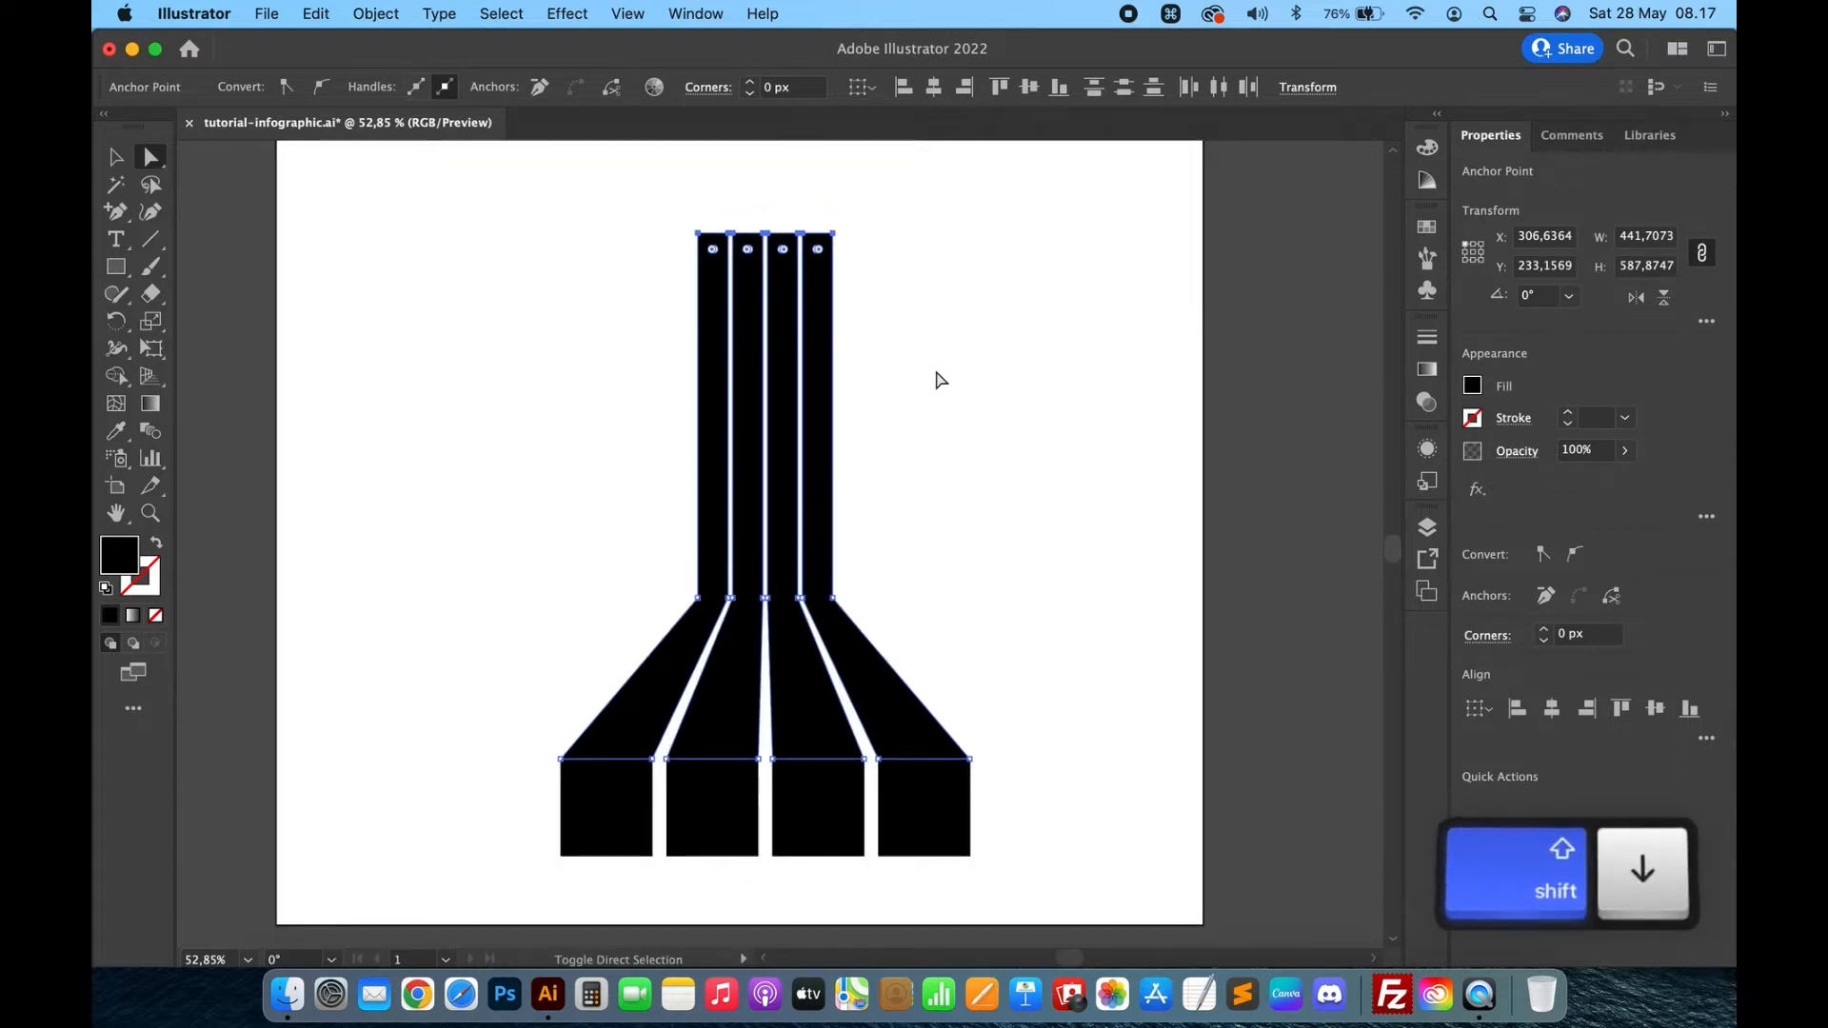
{"action": "key", "text": "shift+Down"}
{"action": "key", "text": "shift+Down"}
{"action": "key", "text": "shift+Up"}
{"action": "key", "text": "shift+Up"}
{"action": "key", "text": "shift+Up"}
{"action": "key", "text": "shift+Up"}
{"action": "key", "text": "shift+Up"}
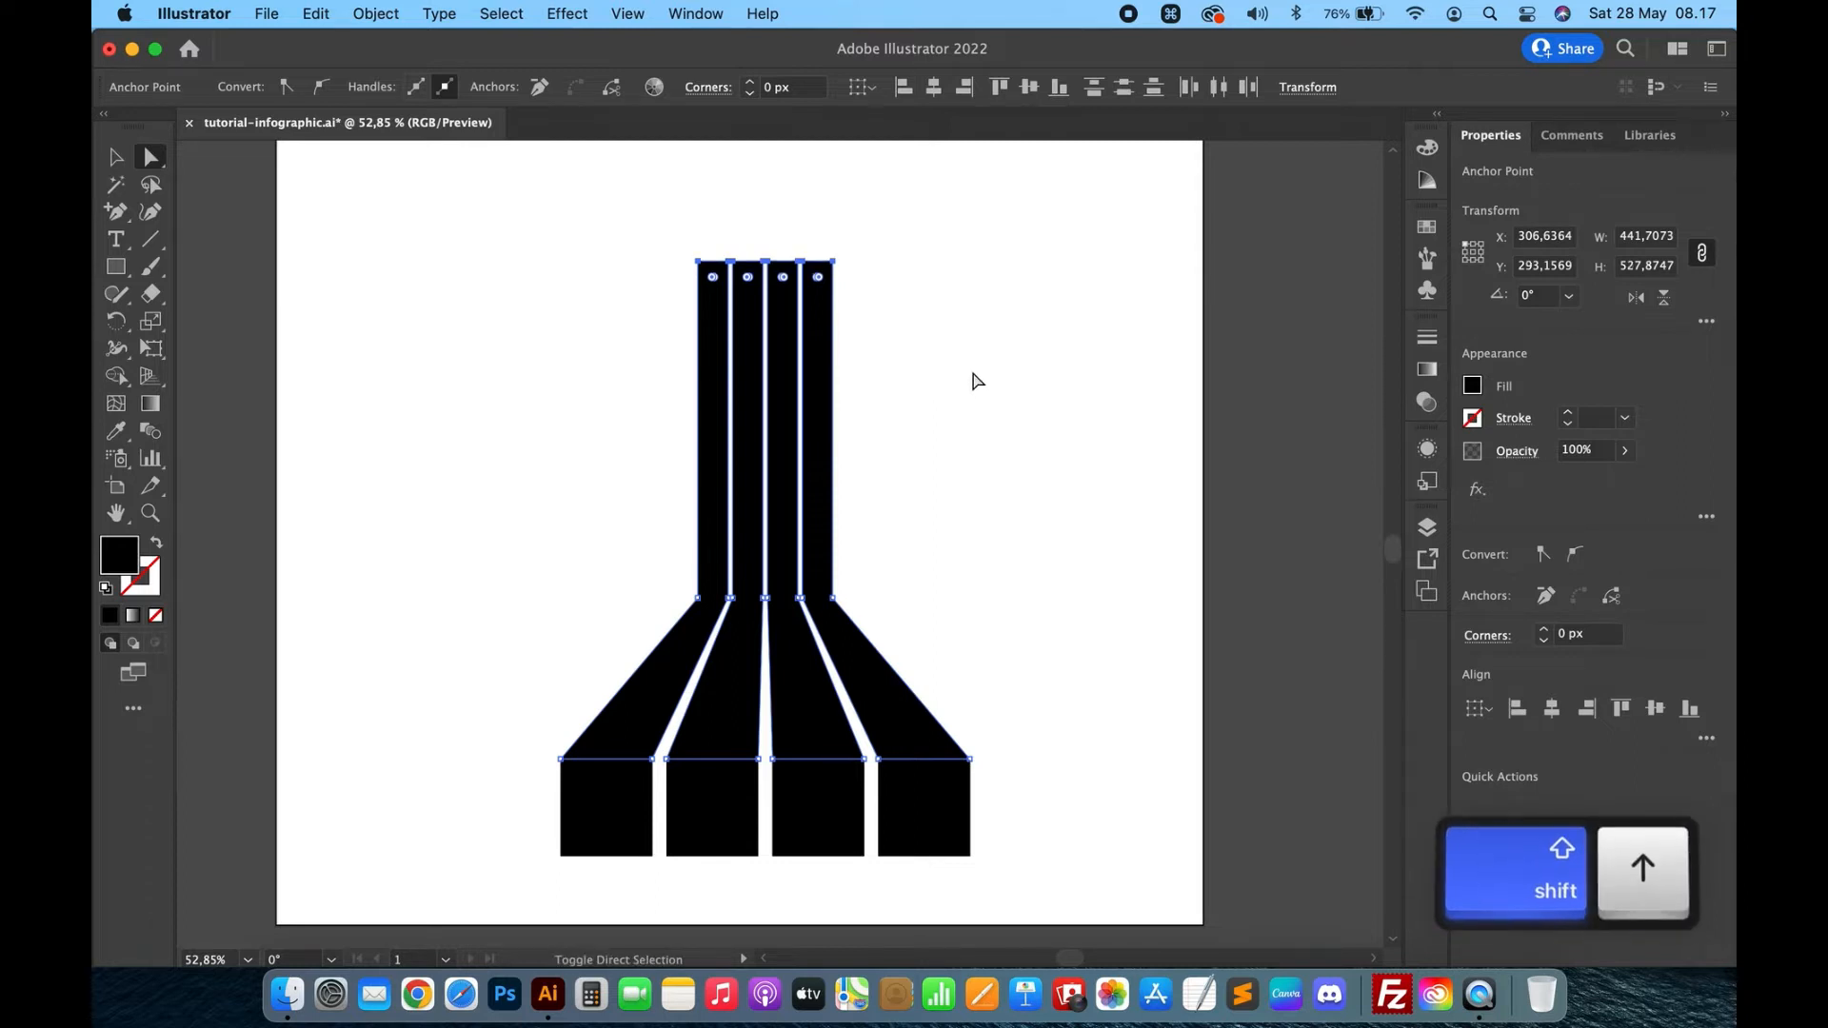
{"action": "left_click", "coordinate": [971, 370]}
Try to round the first bar's two bend corners to a radius of about 20 px, and undo the rounding.
{"action": "key", "text": "v"}
{"action": "scroll", "coordinate": [799, 656], "scroll_direction": "up", "scroll_amount": 10}
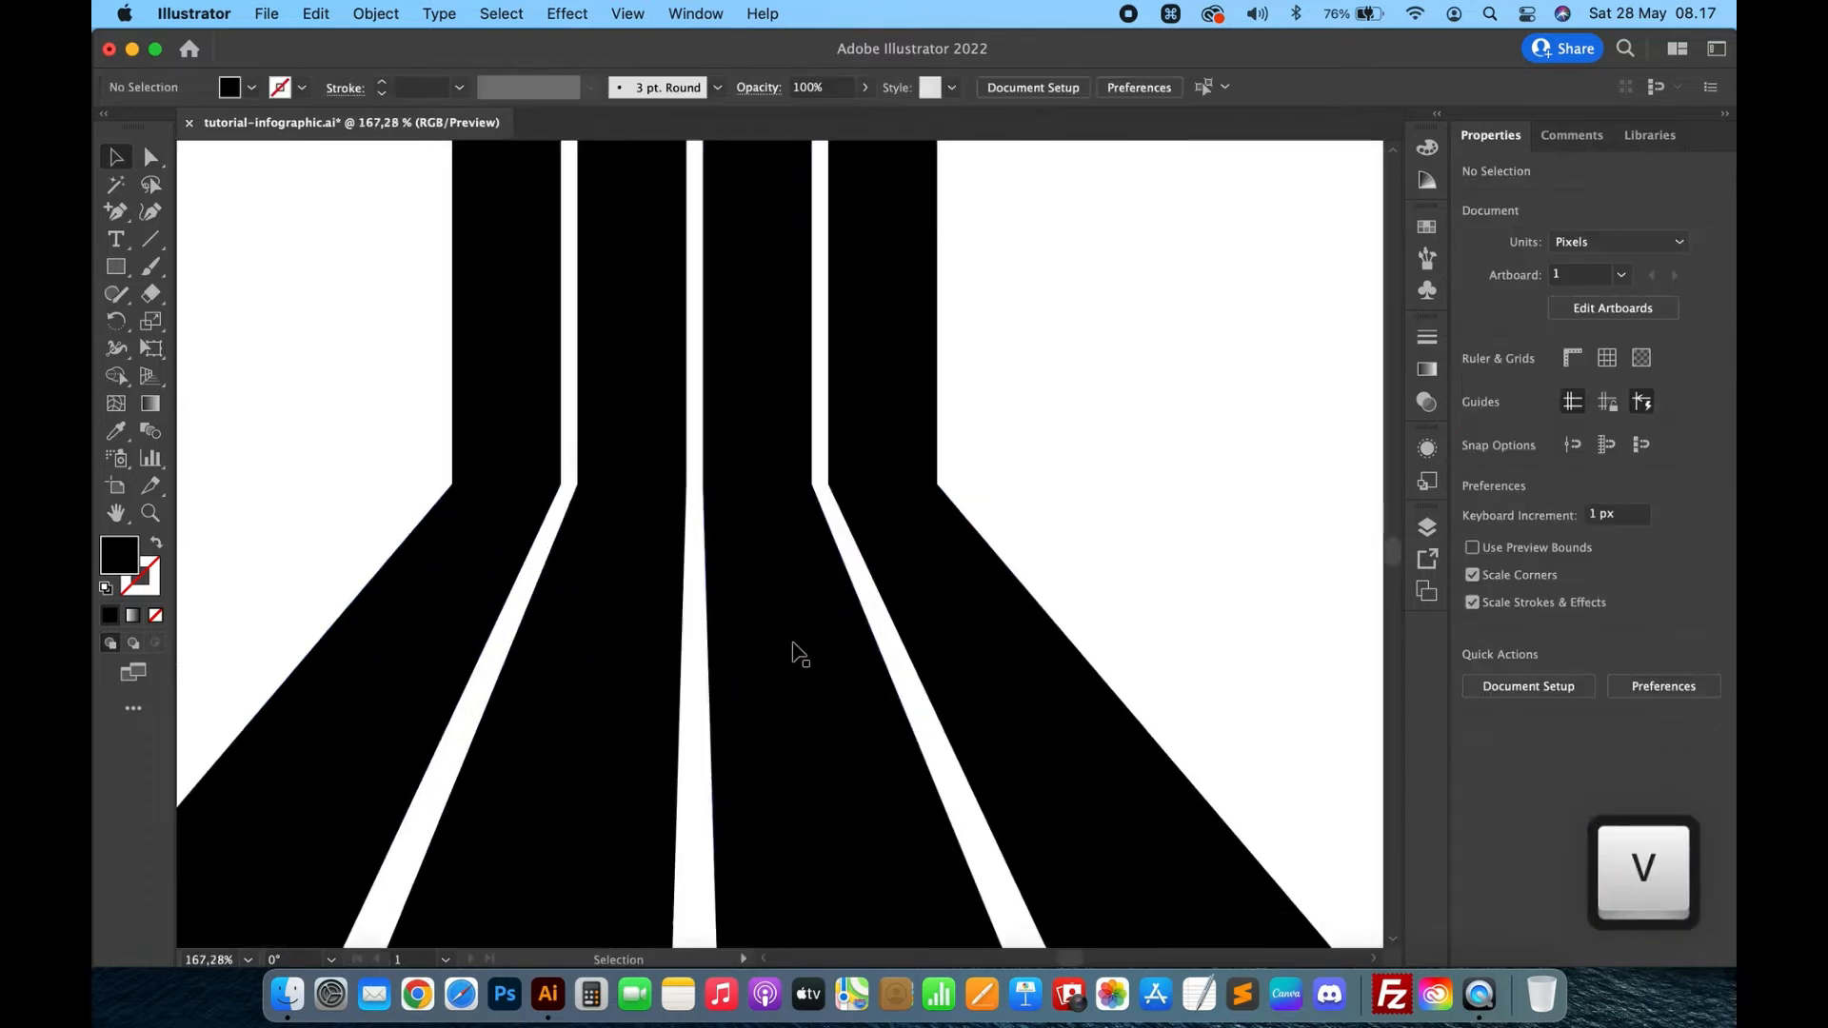
{"action": "key", "text": "a"}
{"action": "left_click", "coordinate": [503, 445]}
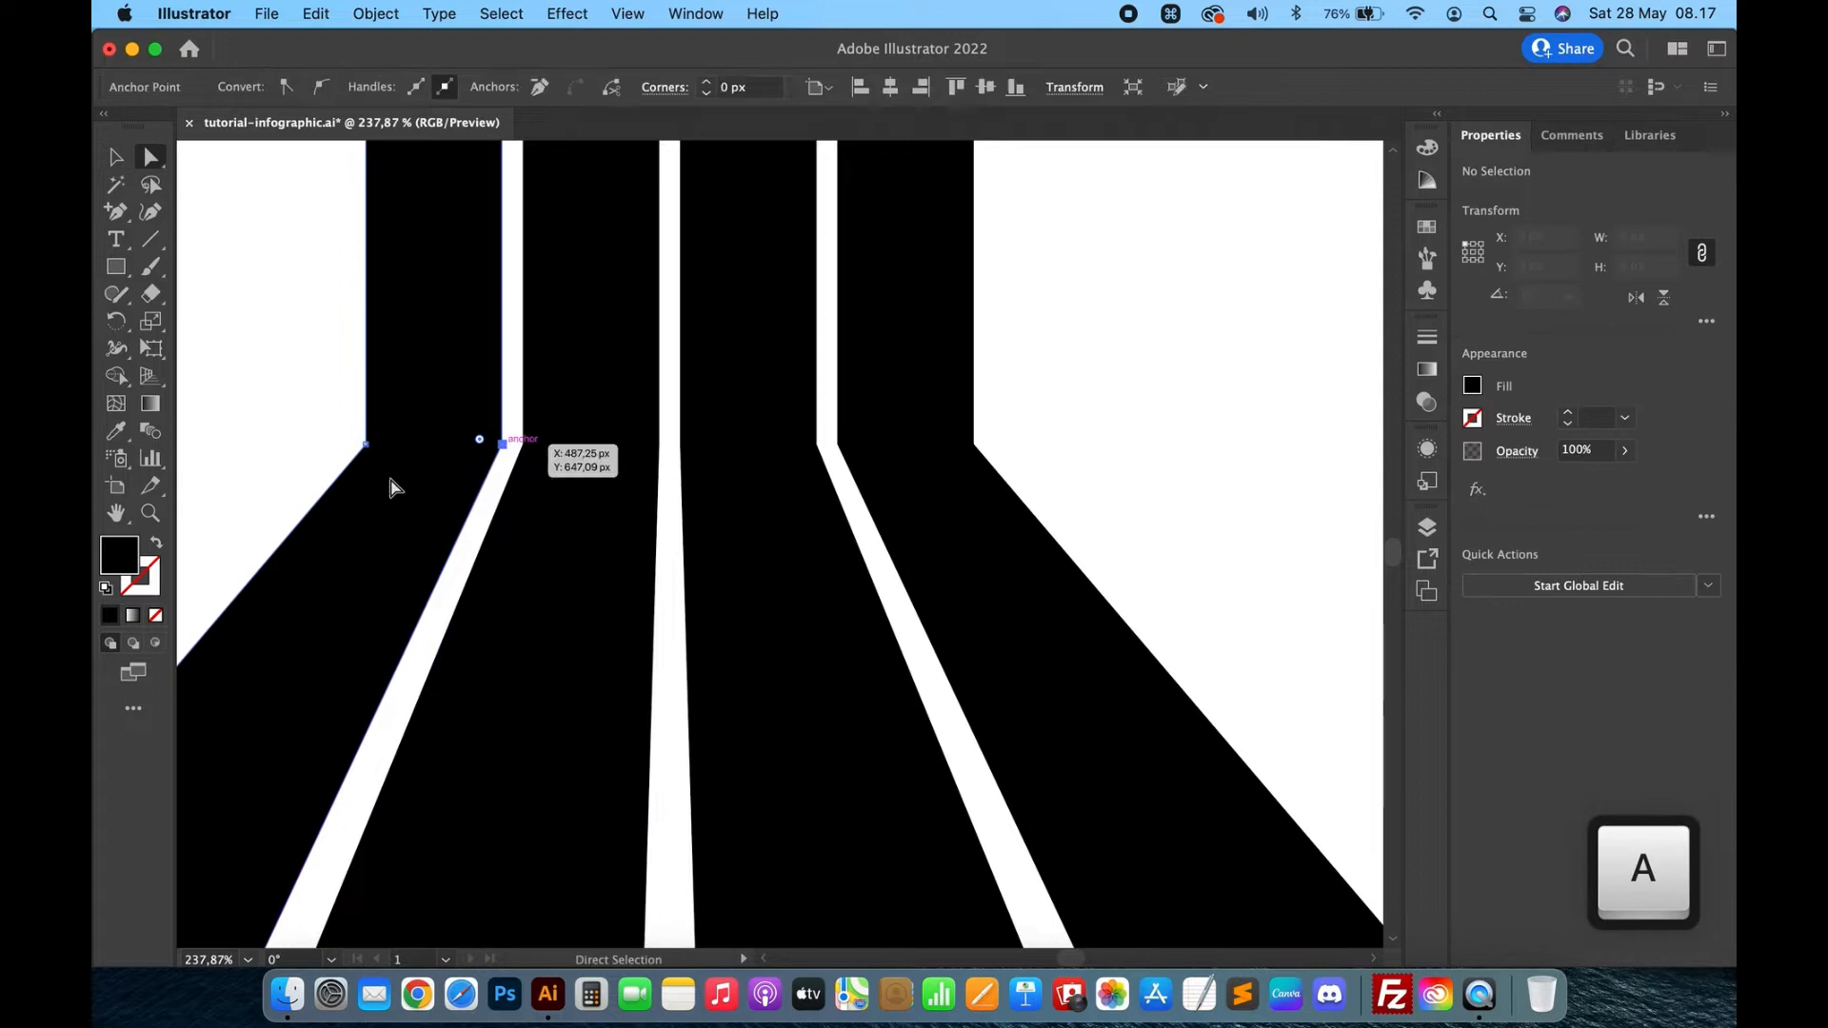
{"action": "left_click", "coordinate": [367, 446], "text": "shift"}
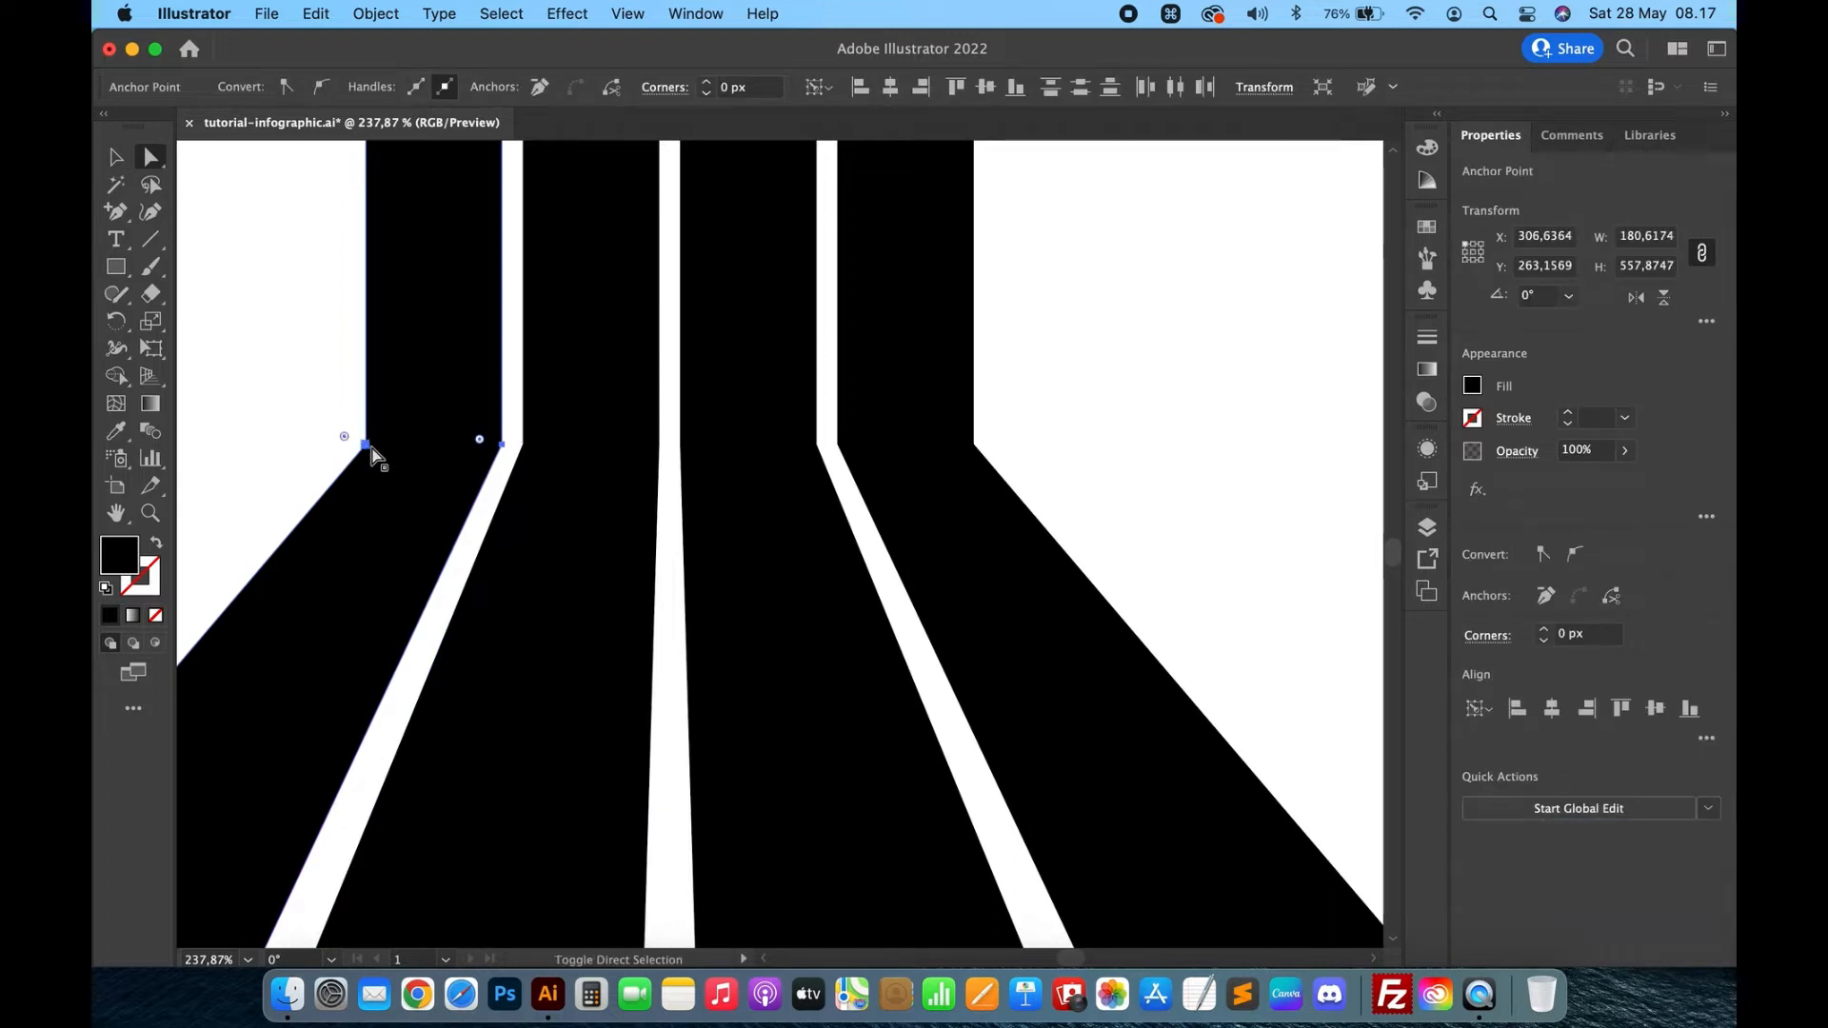
{"action": "left_click_drag", "start_coordinate": [345, 436], "coordinate": [288, 407]}
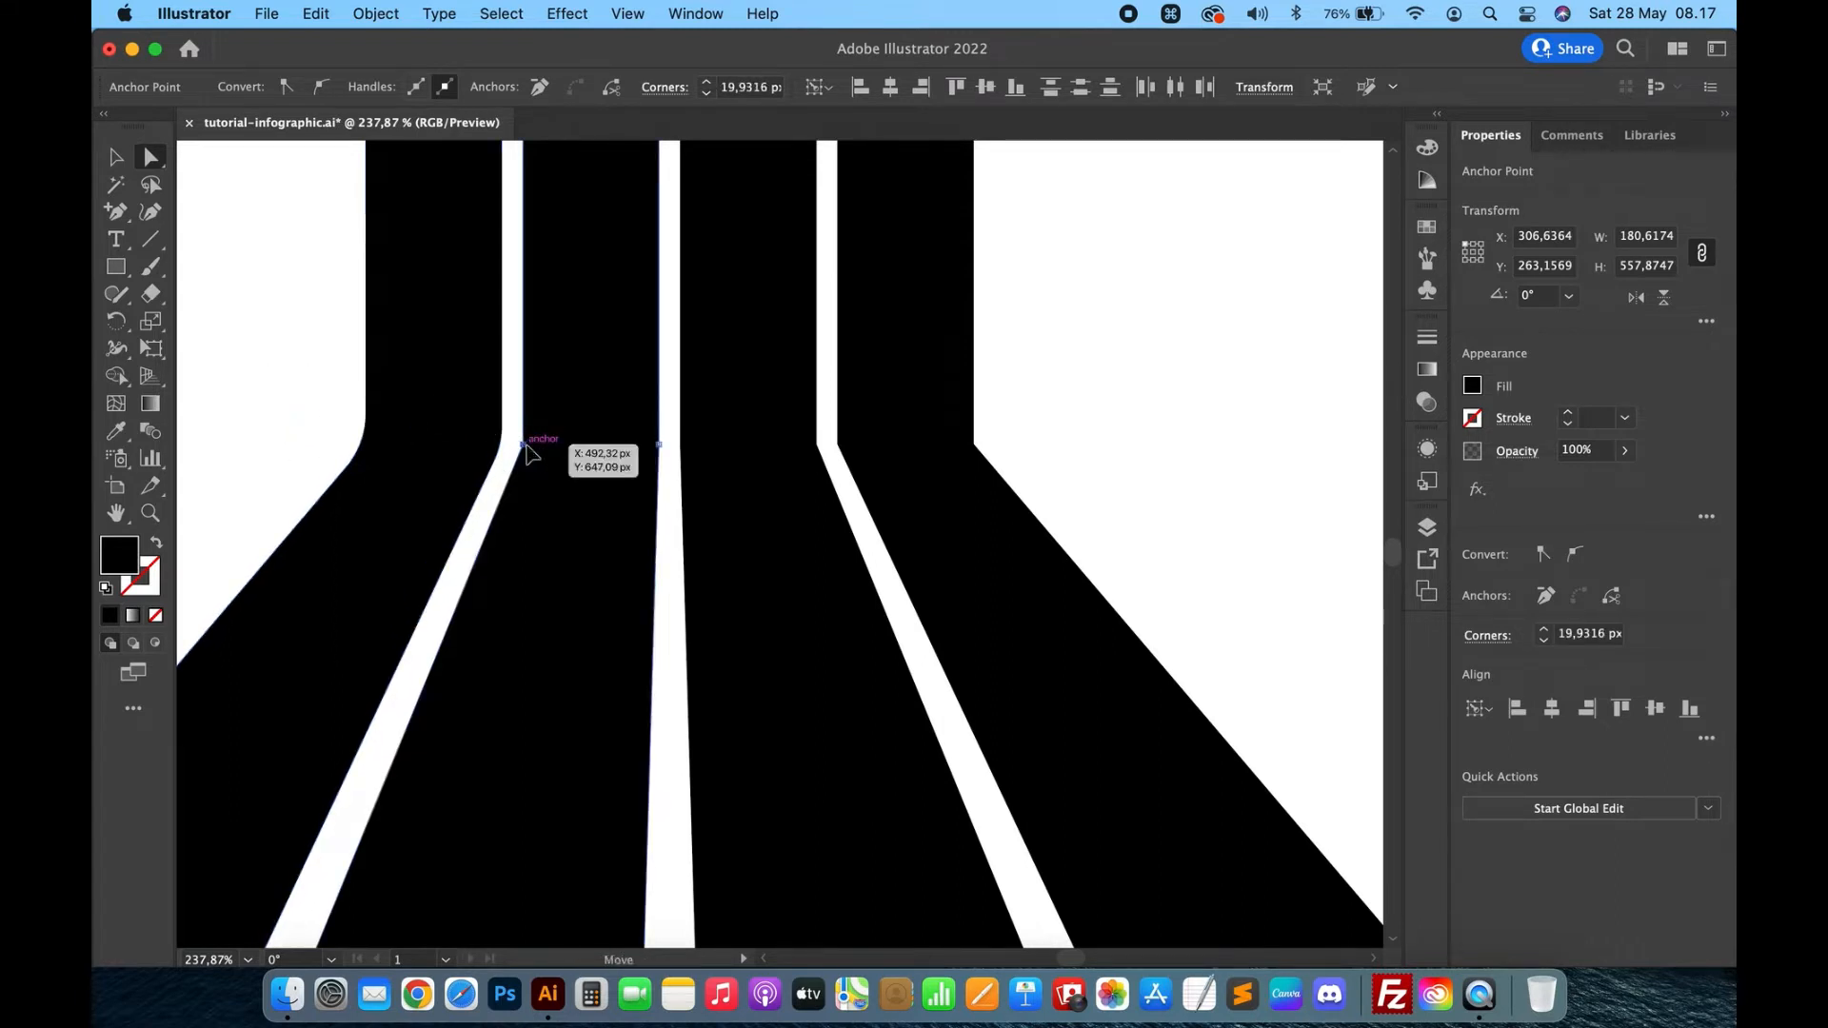
{"action": "left_click", "coordinate": [521, 443]}
{"action": "key", "text": "super+z"}
{"action": "key", "text": "super+z"}
{"action": "key", "text": "super+z"}
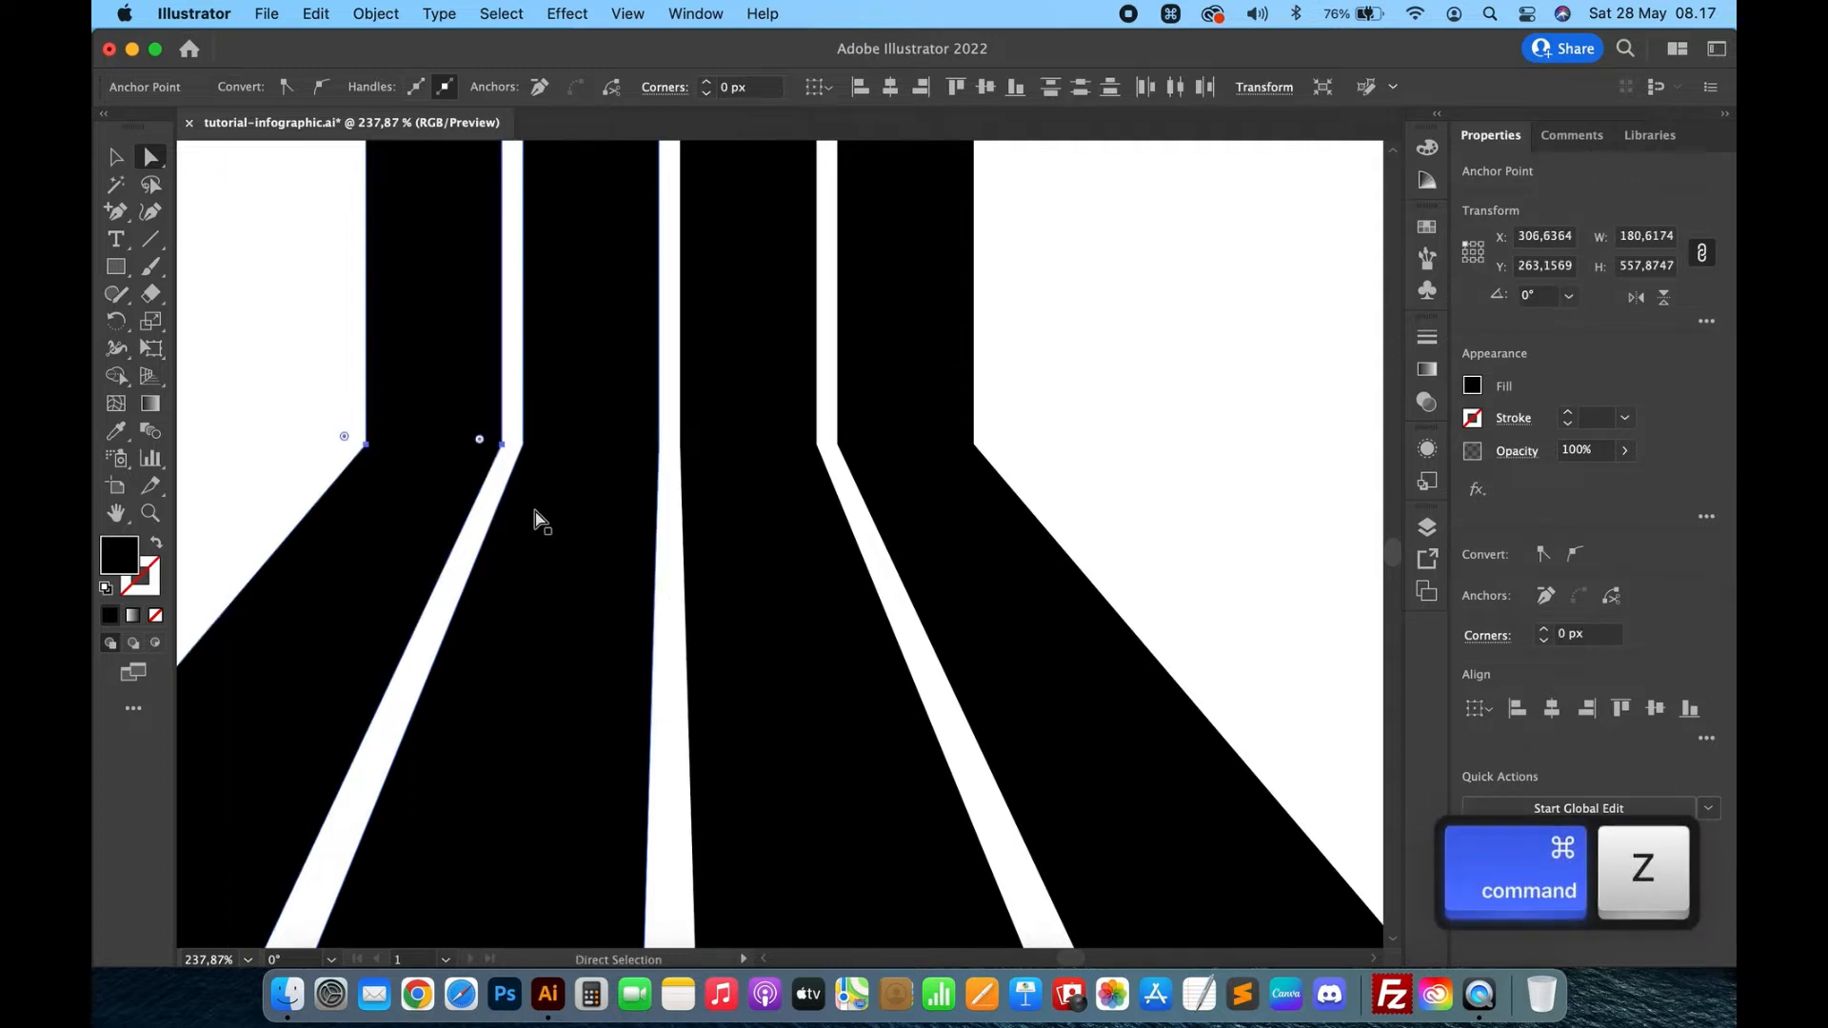
Round both bend corners of the first and fourth bars together to a radius of about 27.5 px.
{"action": "left_click", "coordinate": [367, 445]}
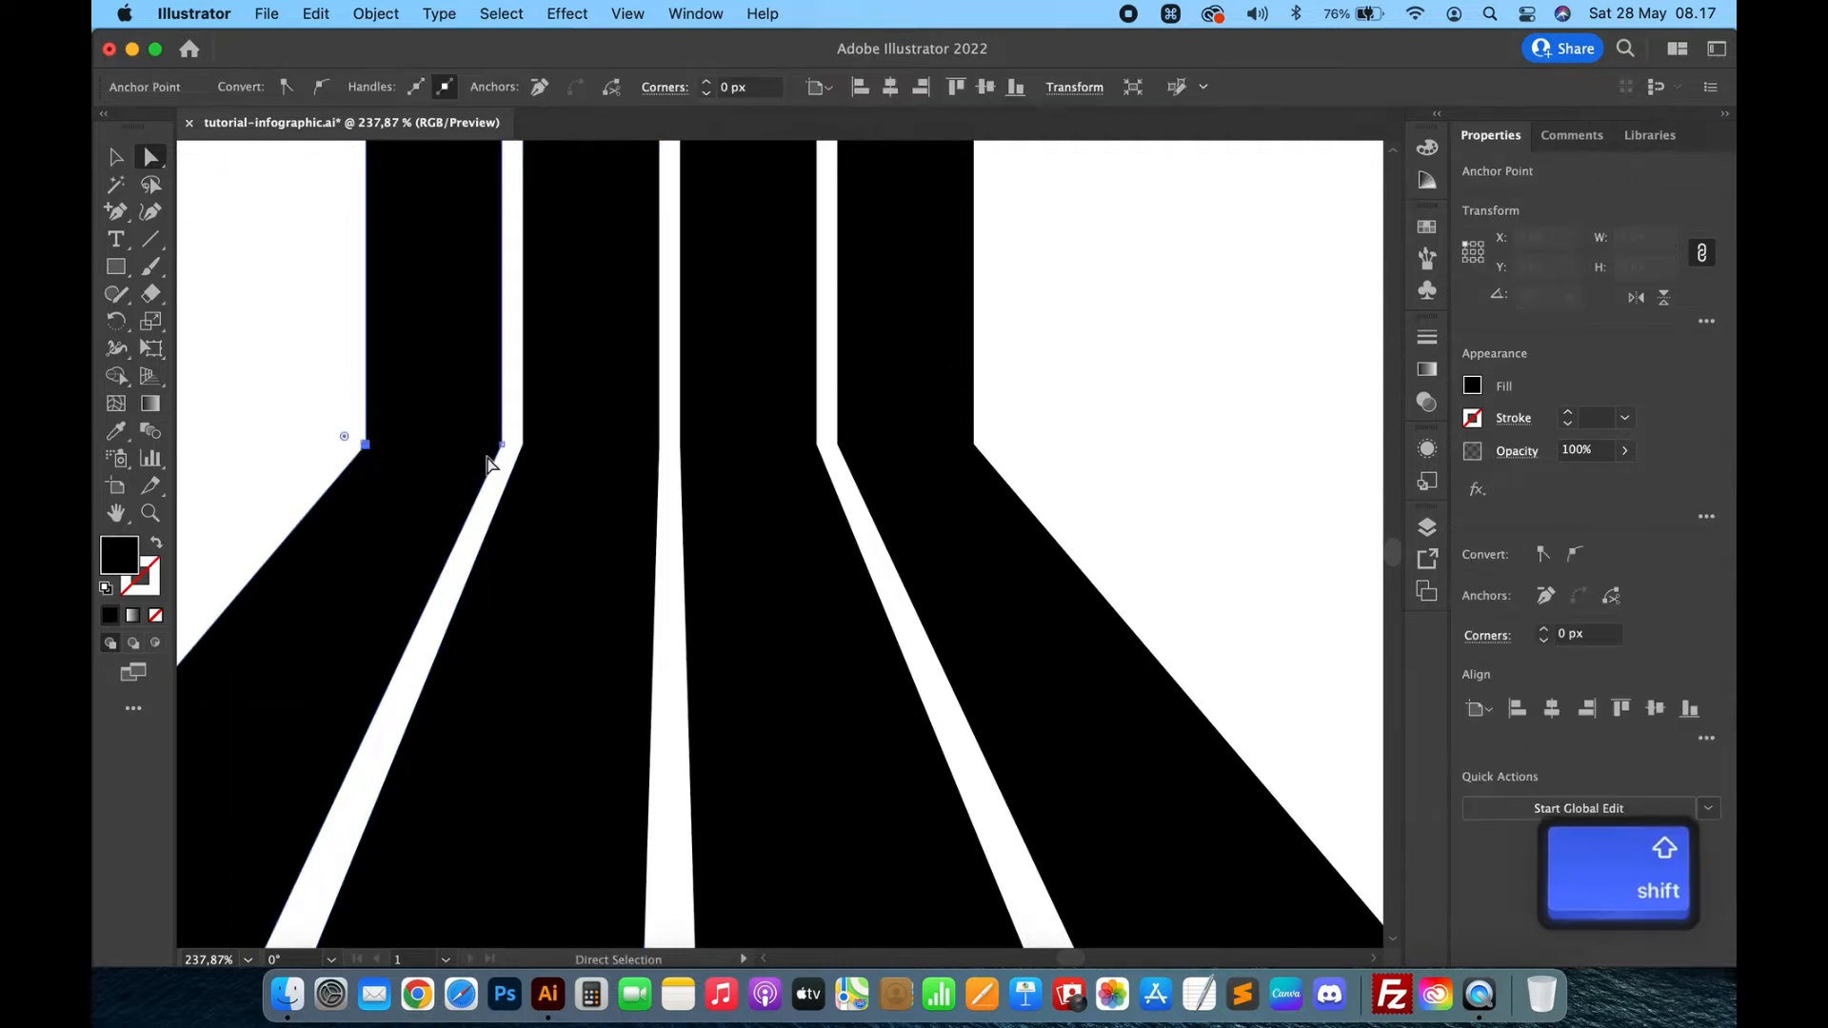
{"action": "left_click", "coordinate": [503, 445], "text": "shift"}
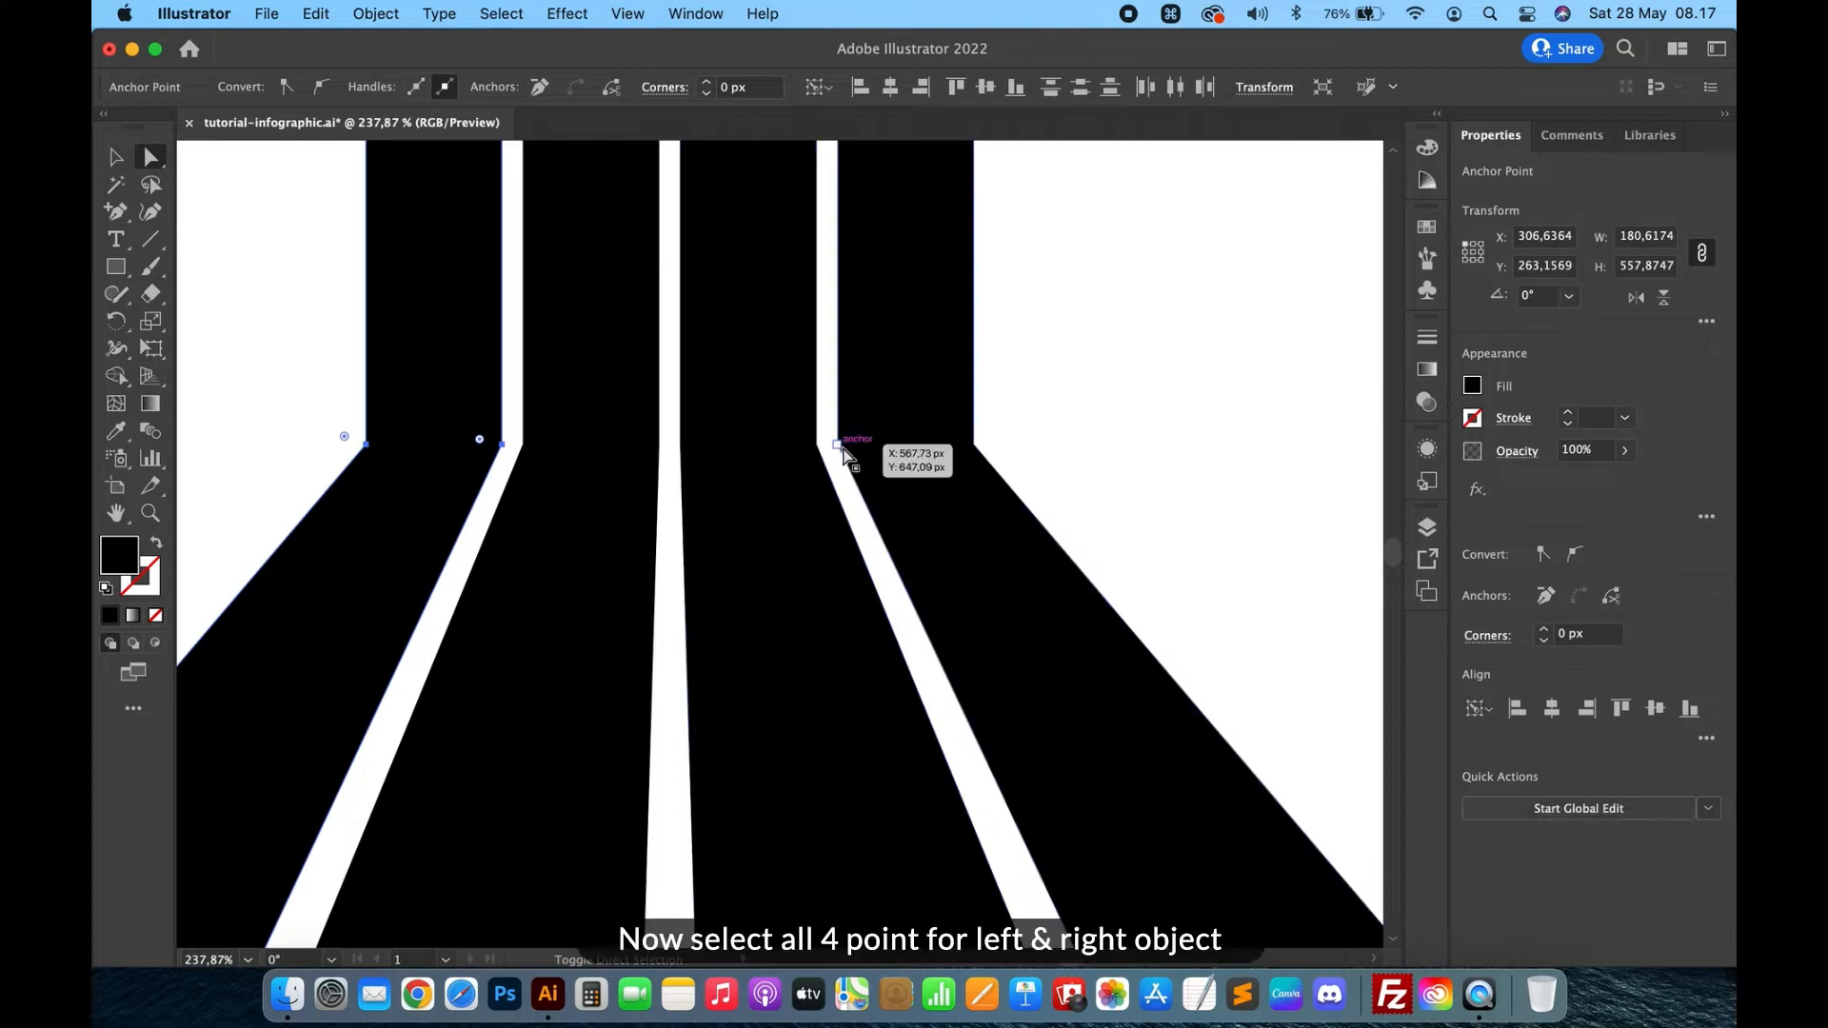
{"action": "left_click", "coordinate": [972, 445], "text": "shift"}
{"action": "left_click", "coordinate": [839, 446], "text": "shift"}
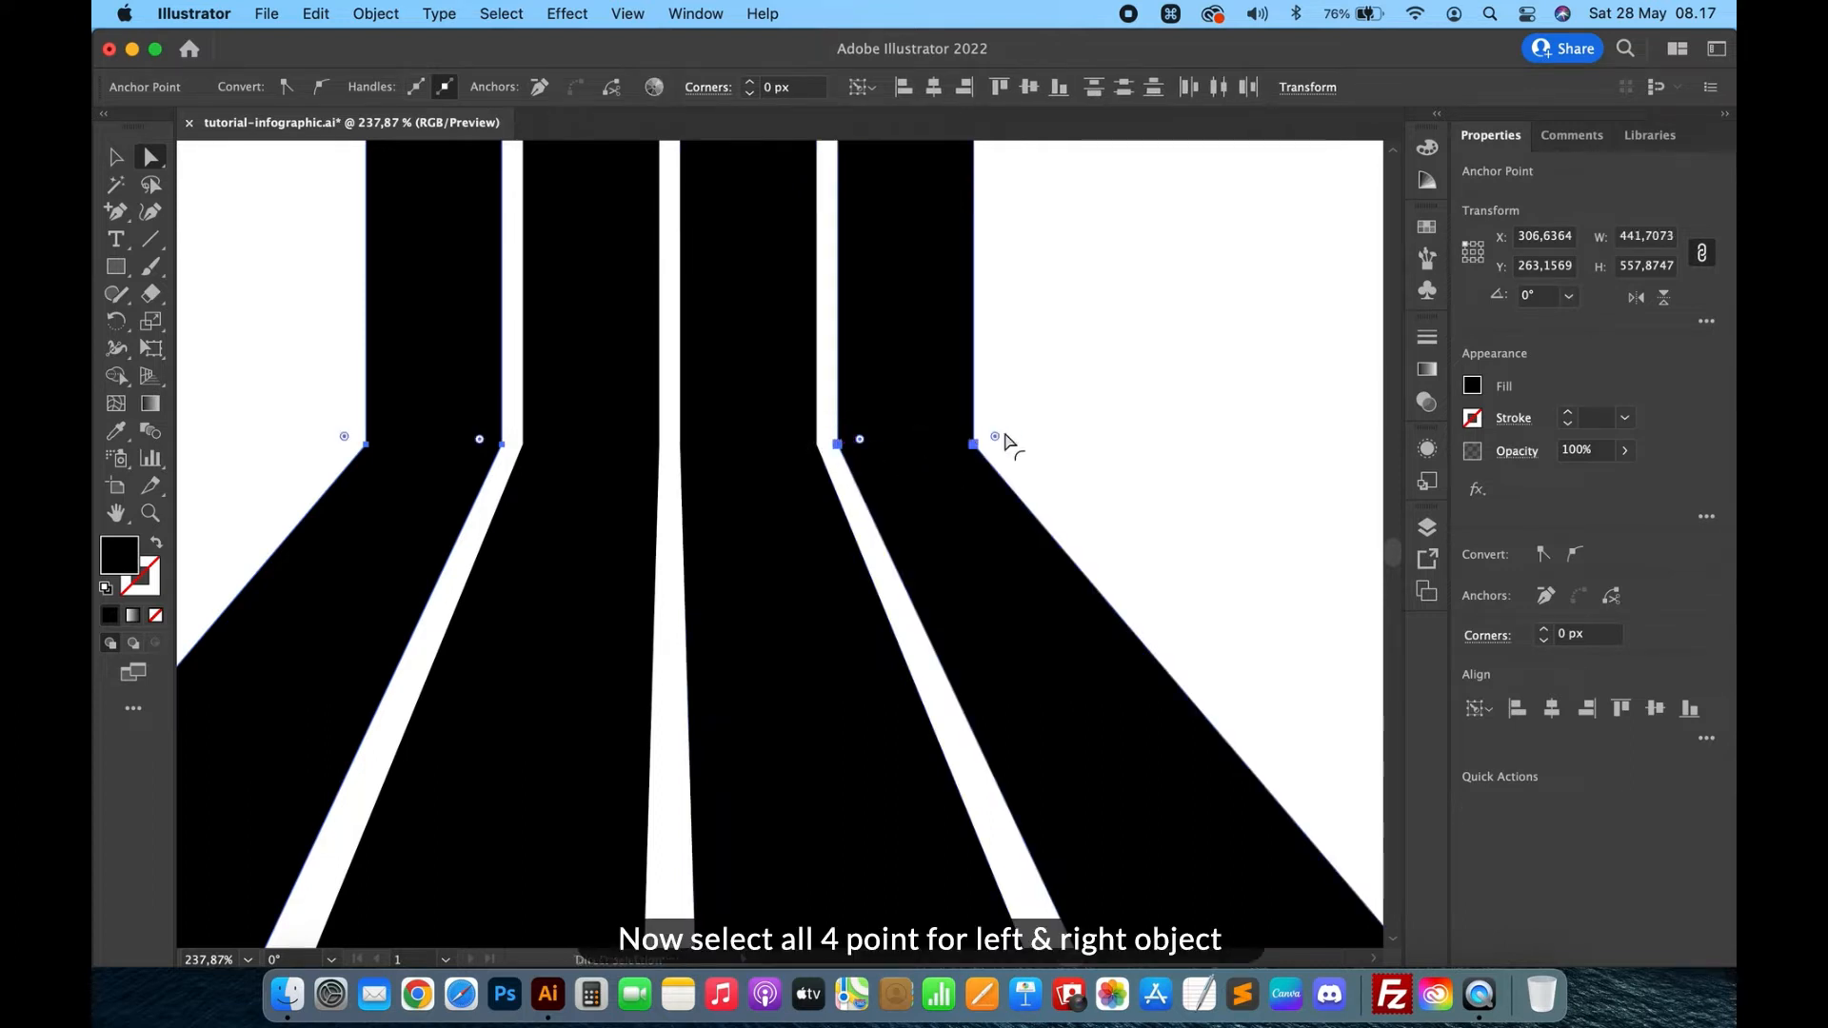
{"action": "left_click_drag", "start_coordinate": [1000, 439], "coordinate": [1091, 415]}
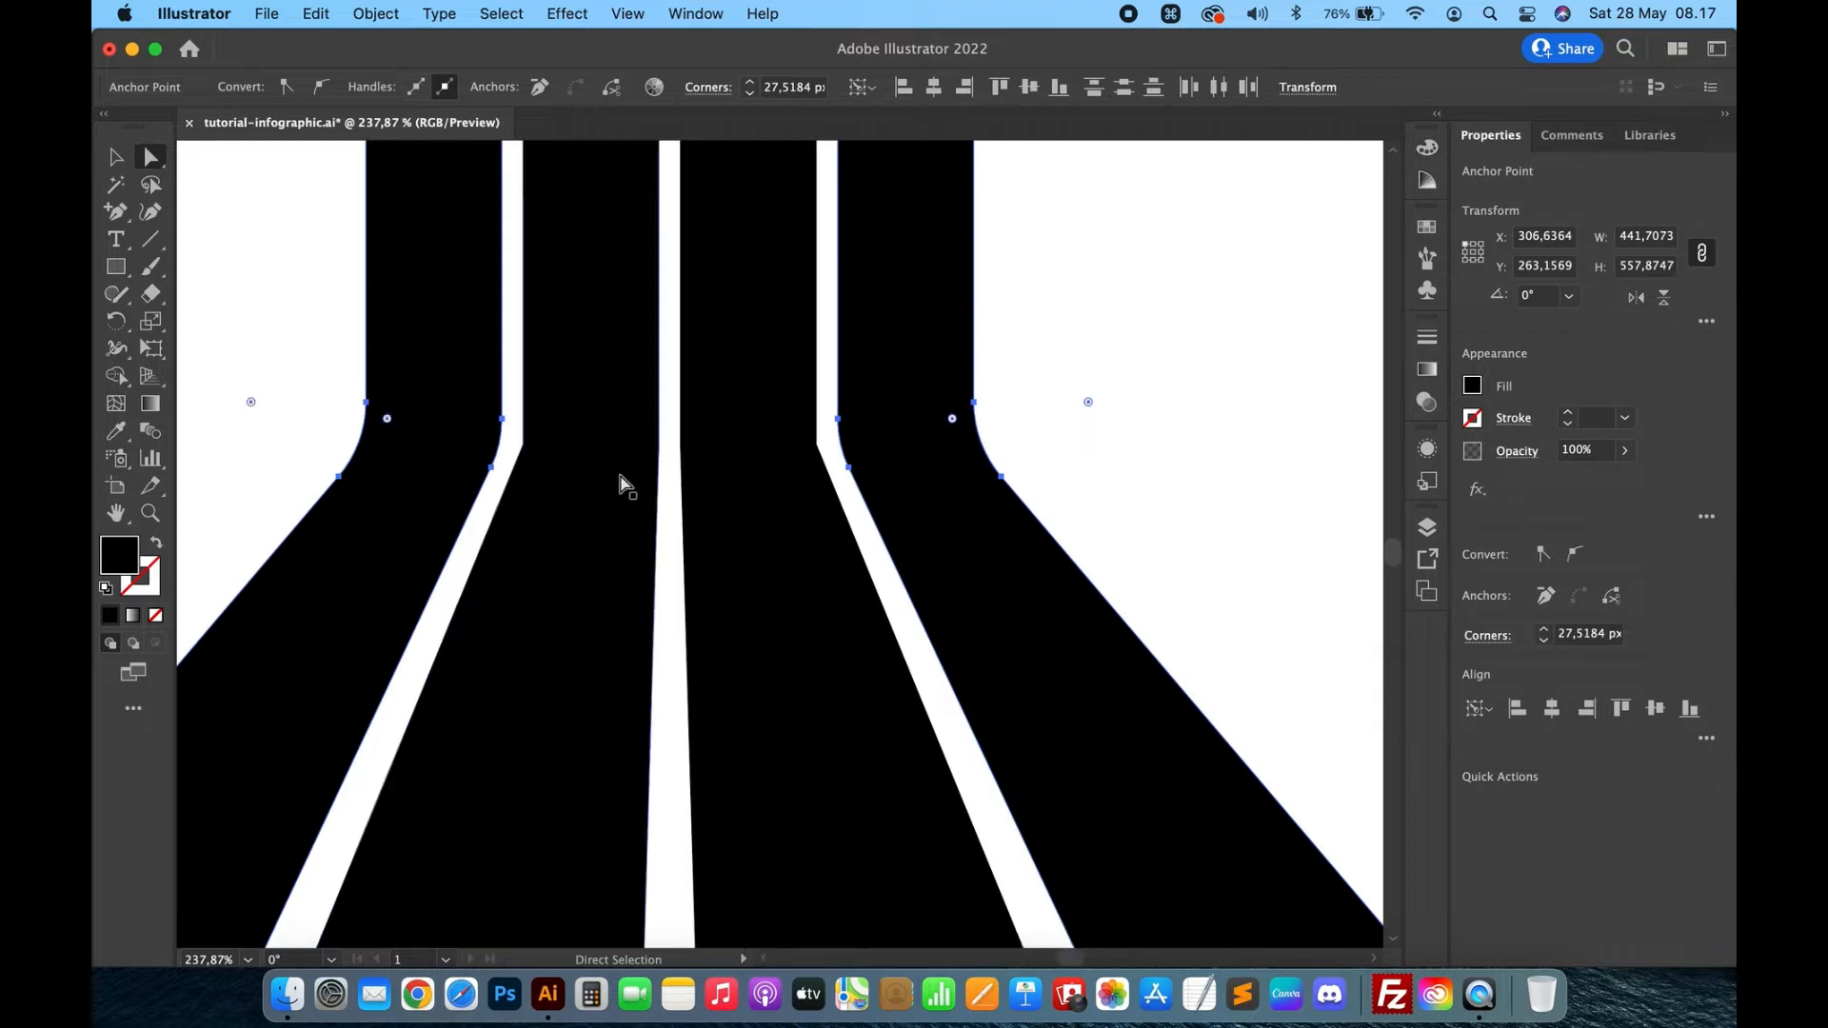
Round the outer bend corners of the two middle bars together to a radius of about 28.9 px.
{"action": "left_click", "coordinate": [523, 446]}
{"action": "left_click", "coordinate": [819, 445], "text": "shift"}
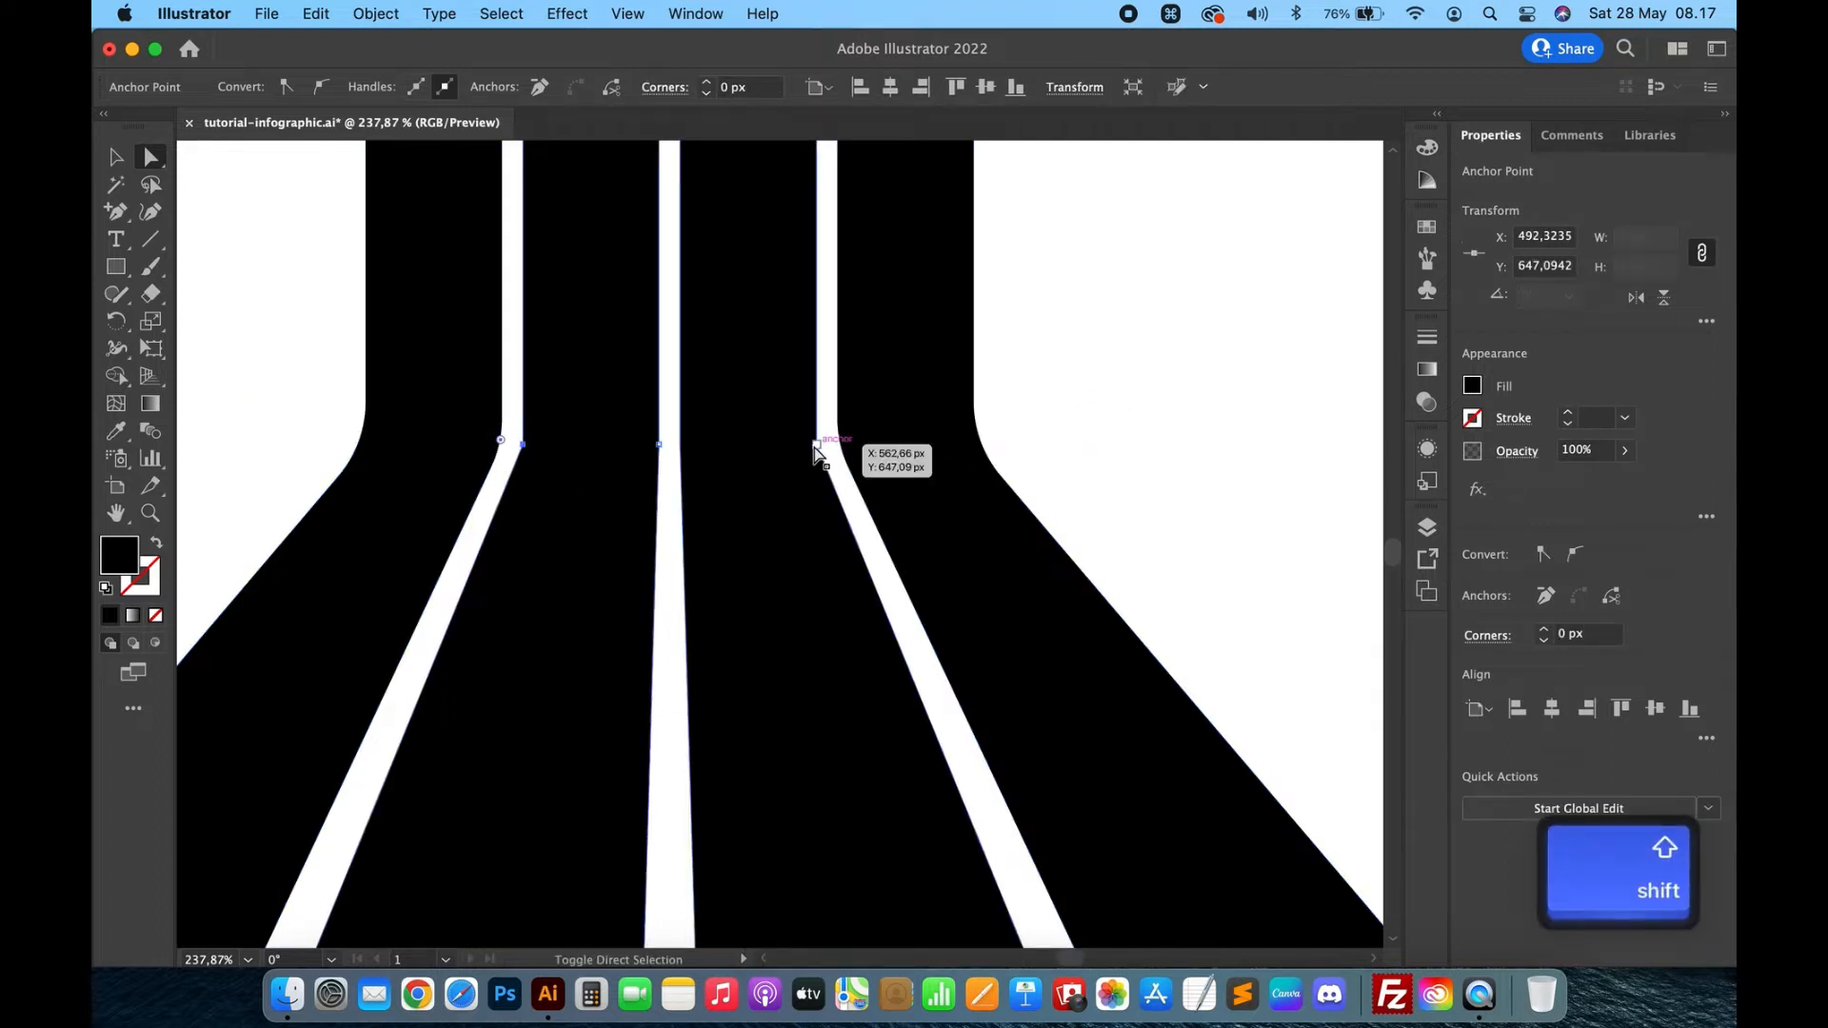
{"action": "left_click_drag", "start_coordinate": [831, 443], "coordinate": [939, 416]}
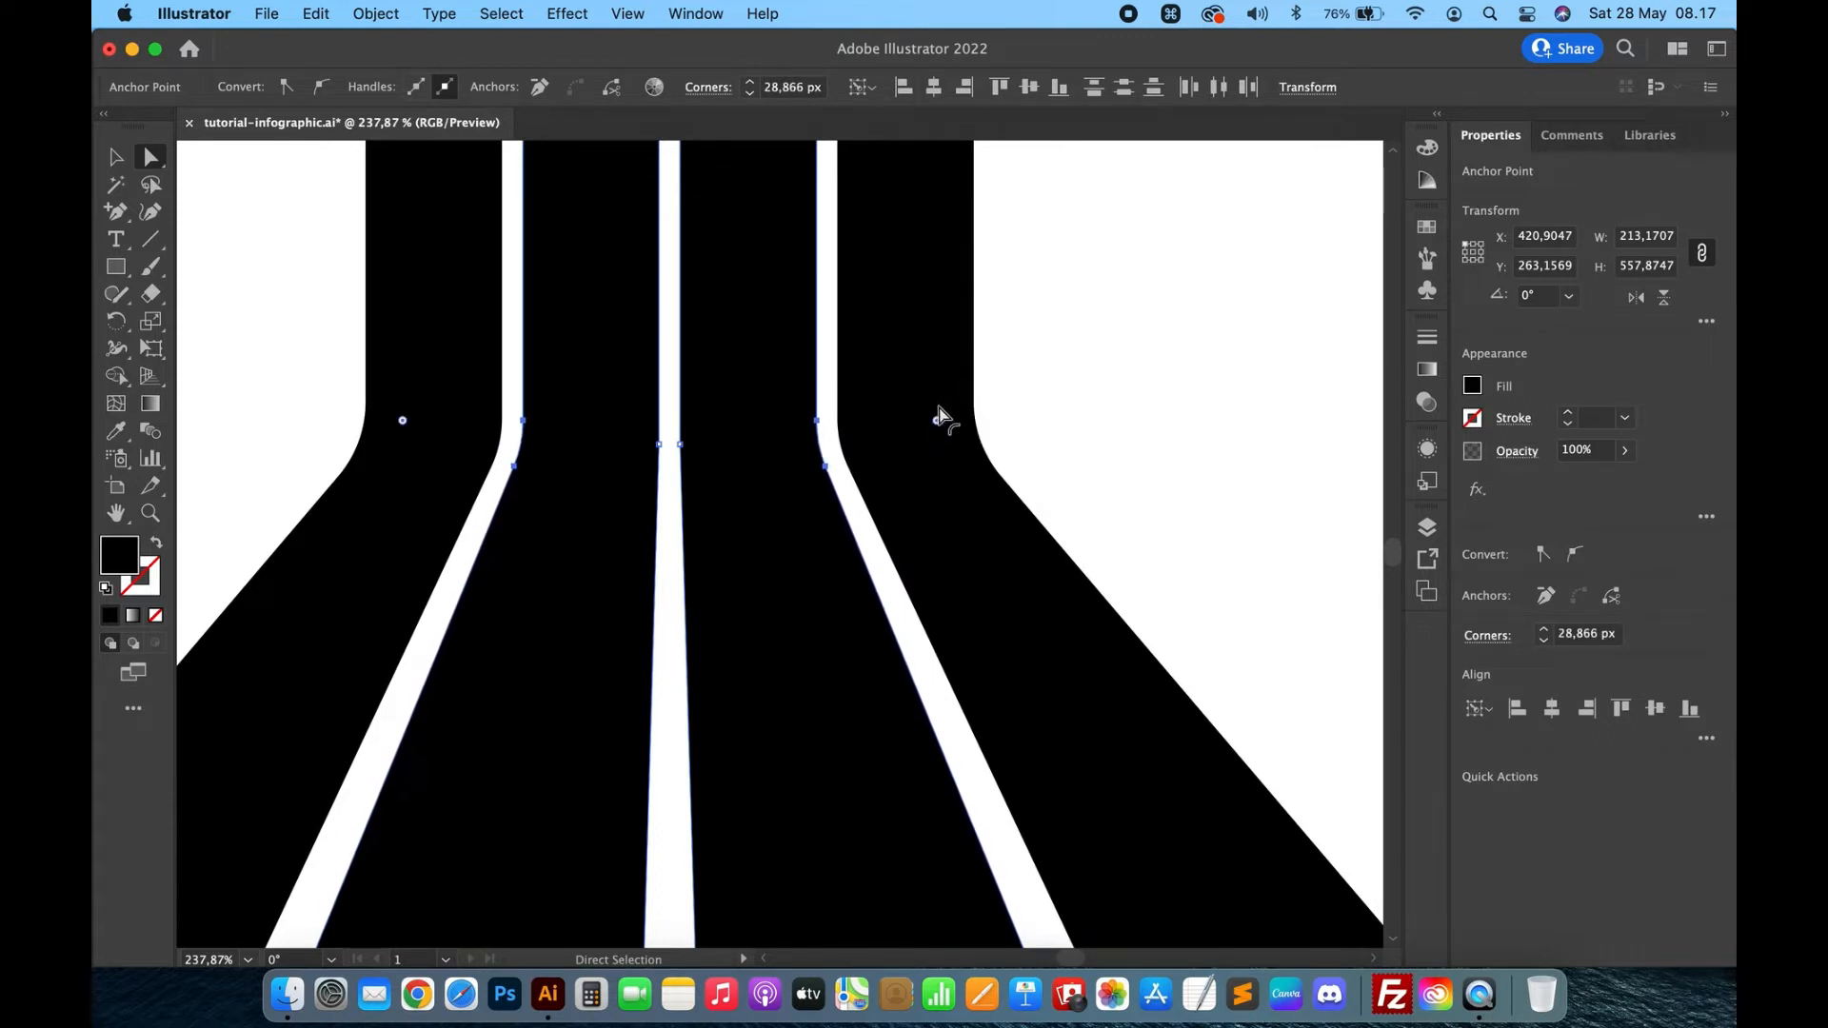
{"action": "left_click", "coordinate": [1176, 378]}
Move the whole bar graphic slightly right and down, closer to the lower edge of the artboard.
{"action": "scroll", "coordinate": [1171, 384], "scroll_direction": "down", "scroll_amount": 5}
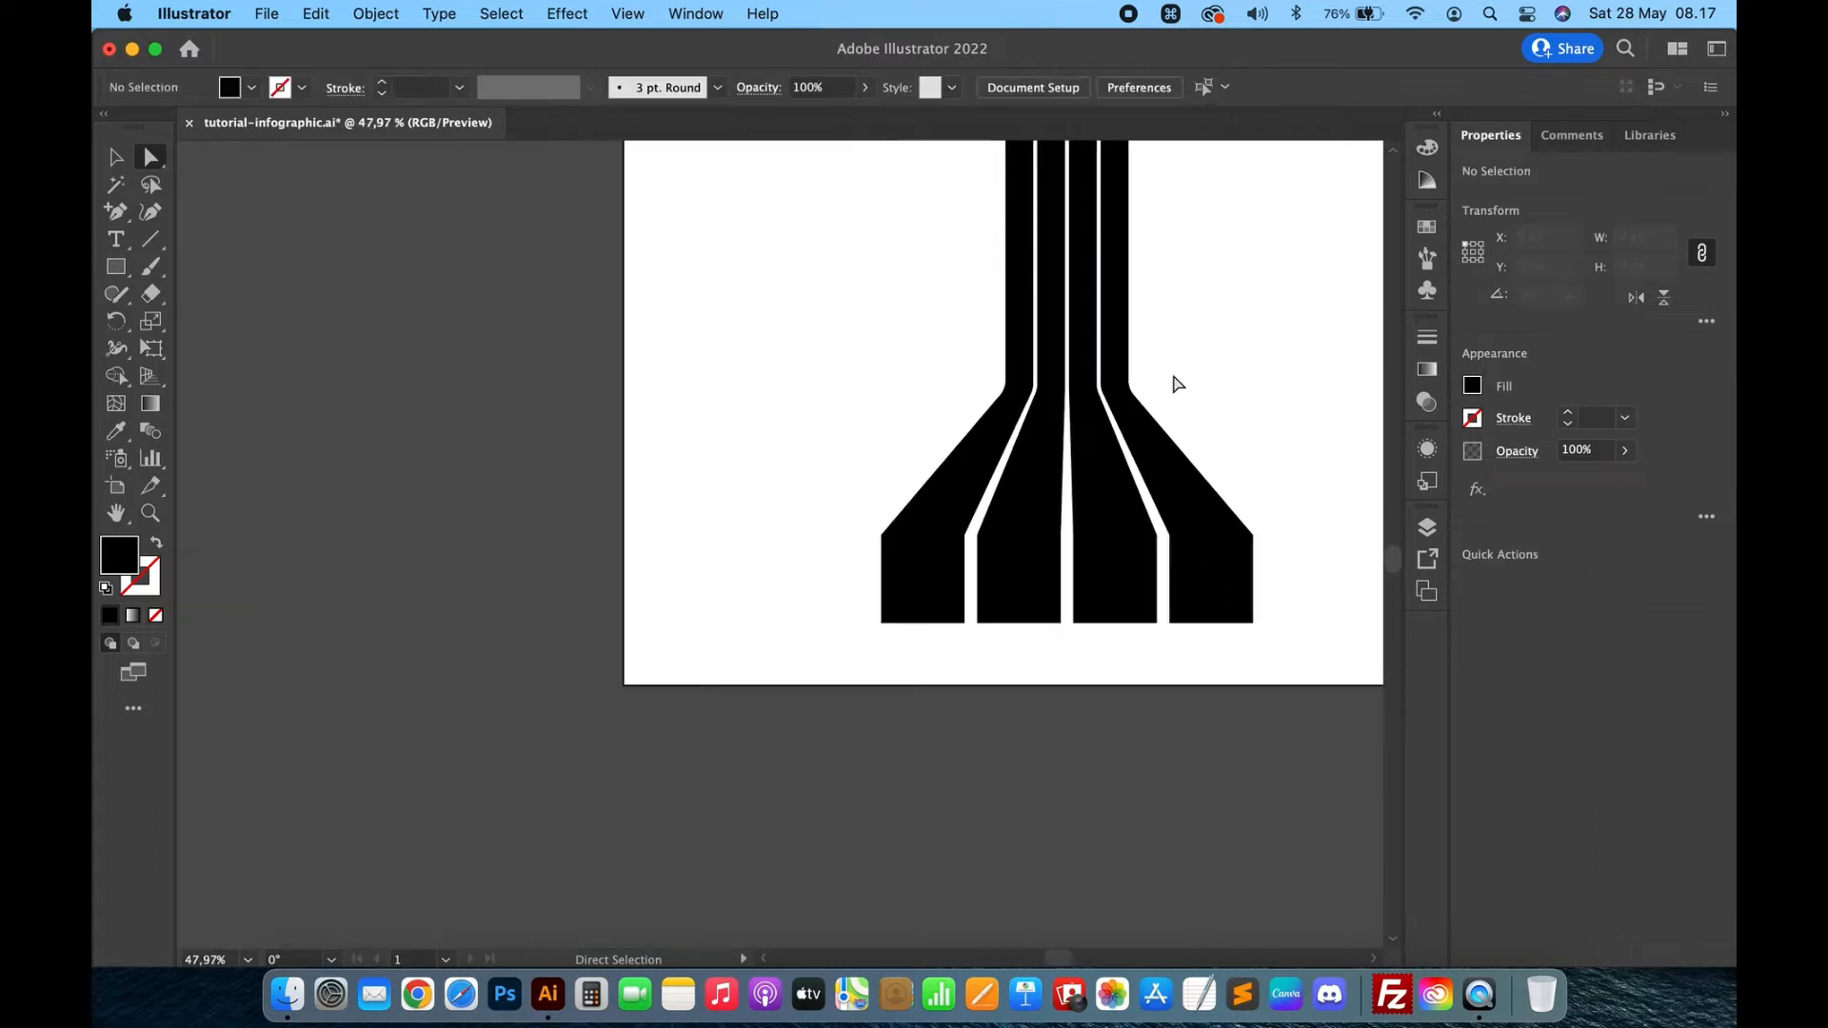
{"action": "scroll", "coordinate": [1251, 376], "scroll_direction": "up", "scroll_amount": 3}
{"action": "scroll", "coordinate": [1250, 376], "scroll_direction": "right", "scroll_amount": 2}
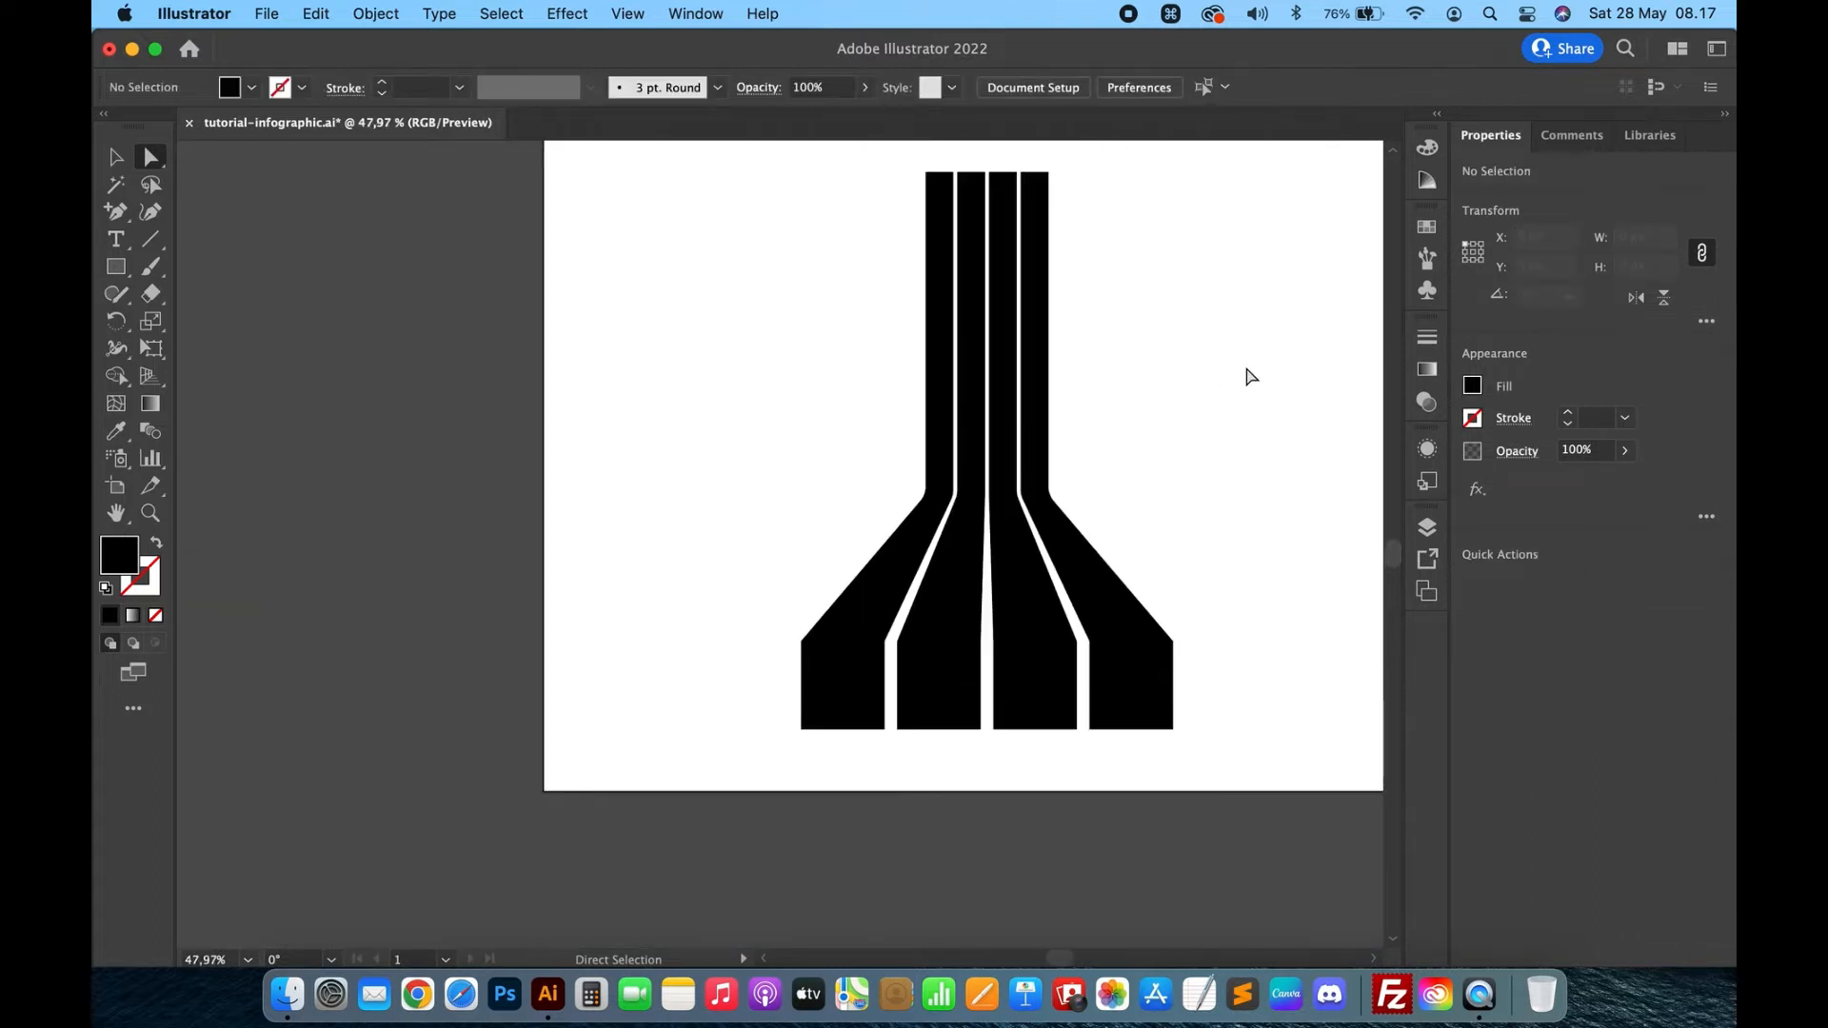
{"action": "scroll", "coordinate": [1100, 398], "scroll_direction": "up", "scroll_amount": 3}
{"action": "scroll", "coordinate": [1100, 398], "scroll_direction": "right", "scroll_amount": 2}
{"action": "key", "text": "v"}
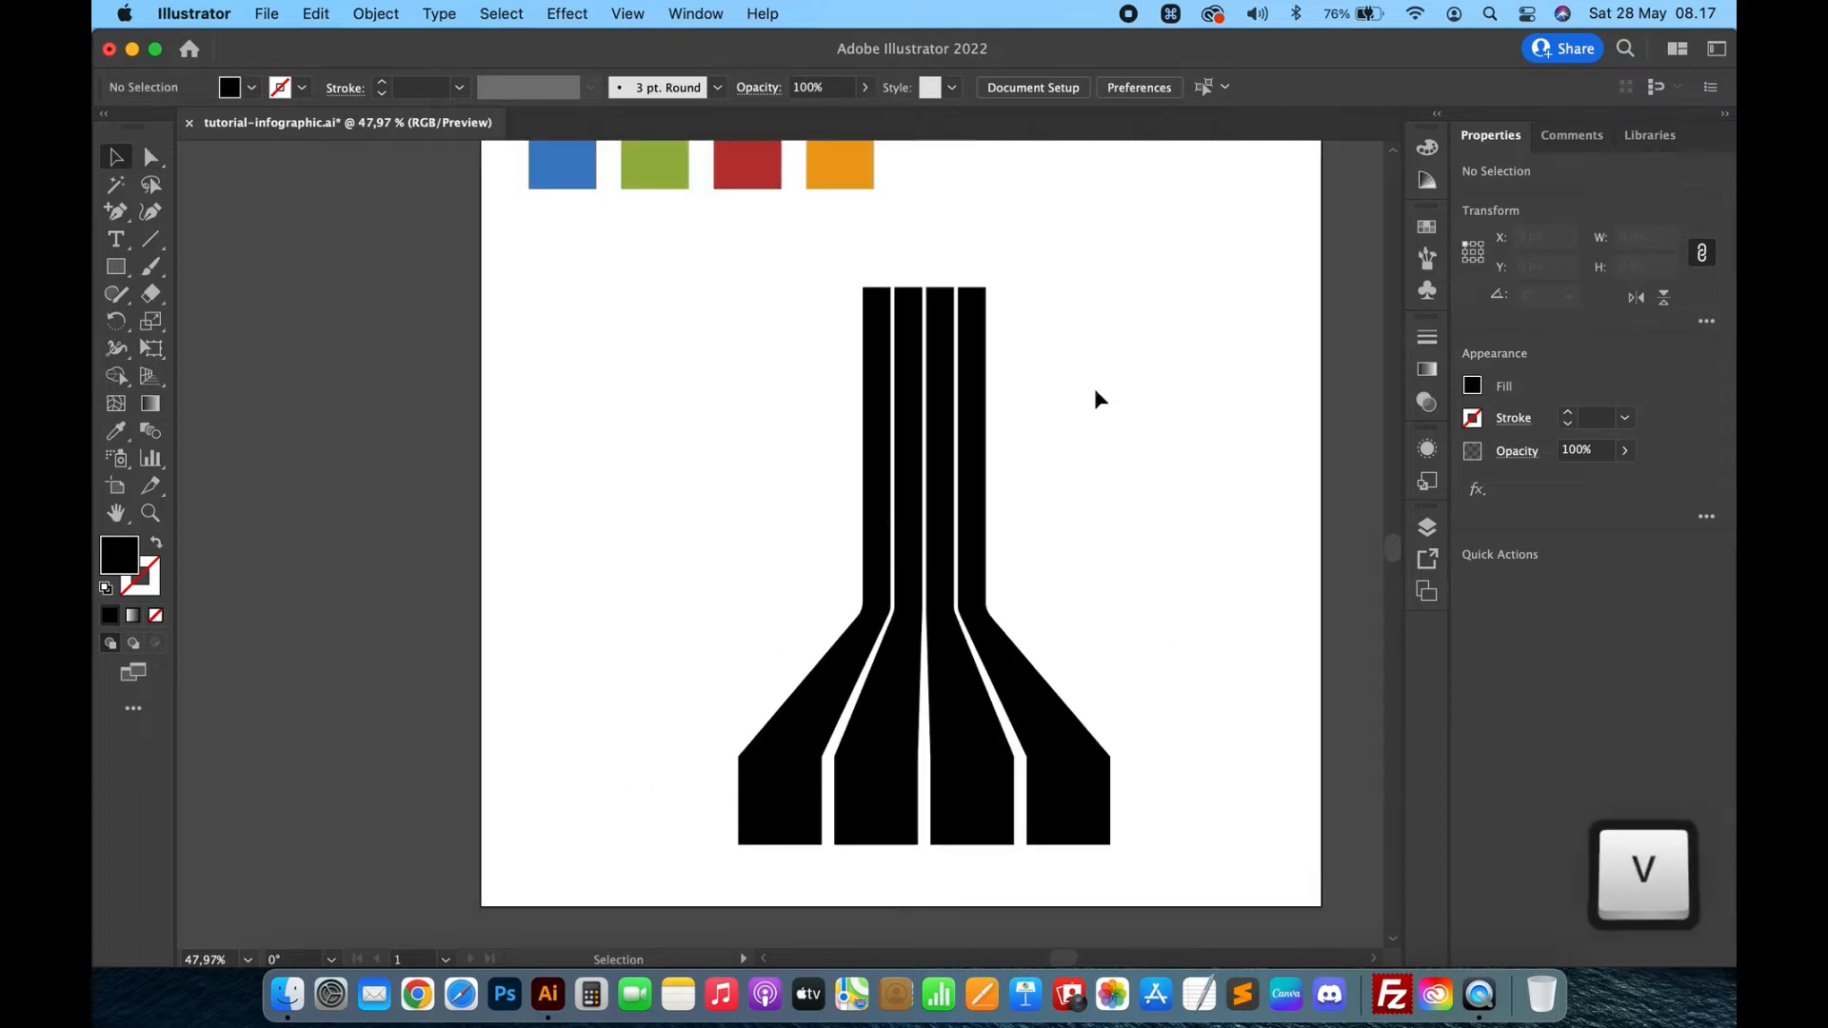
{"action": "left_click_drag", "start_coordinate": [1039, 434], "coordinate": [671, 848]}
{"action": "left_click_drag", "start_coordinate": [950, 700], "coordinate": [970, 736]}
{"action": "left_click", "coordinate": [903, 275]}
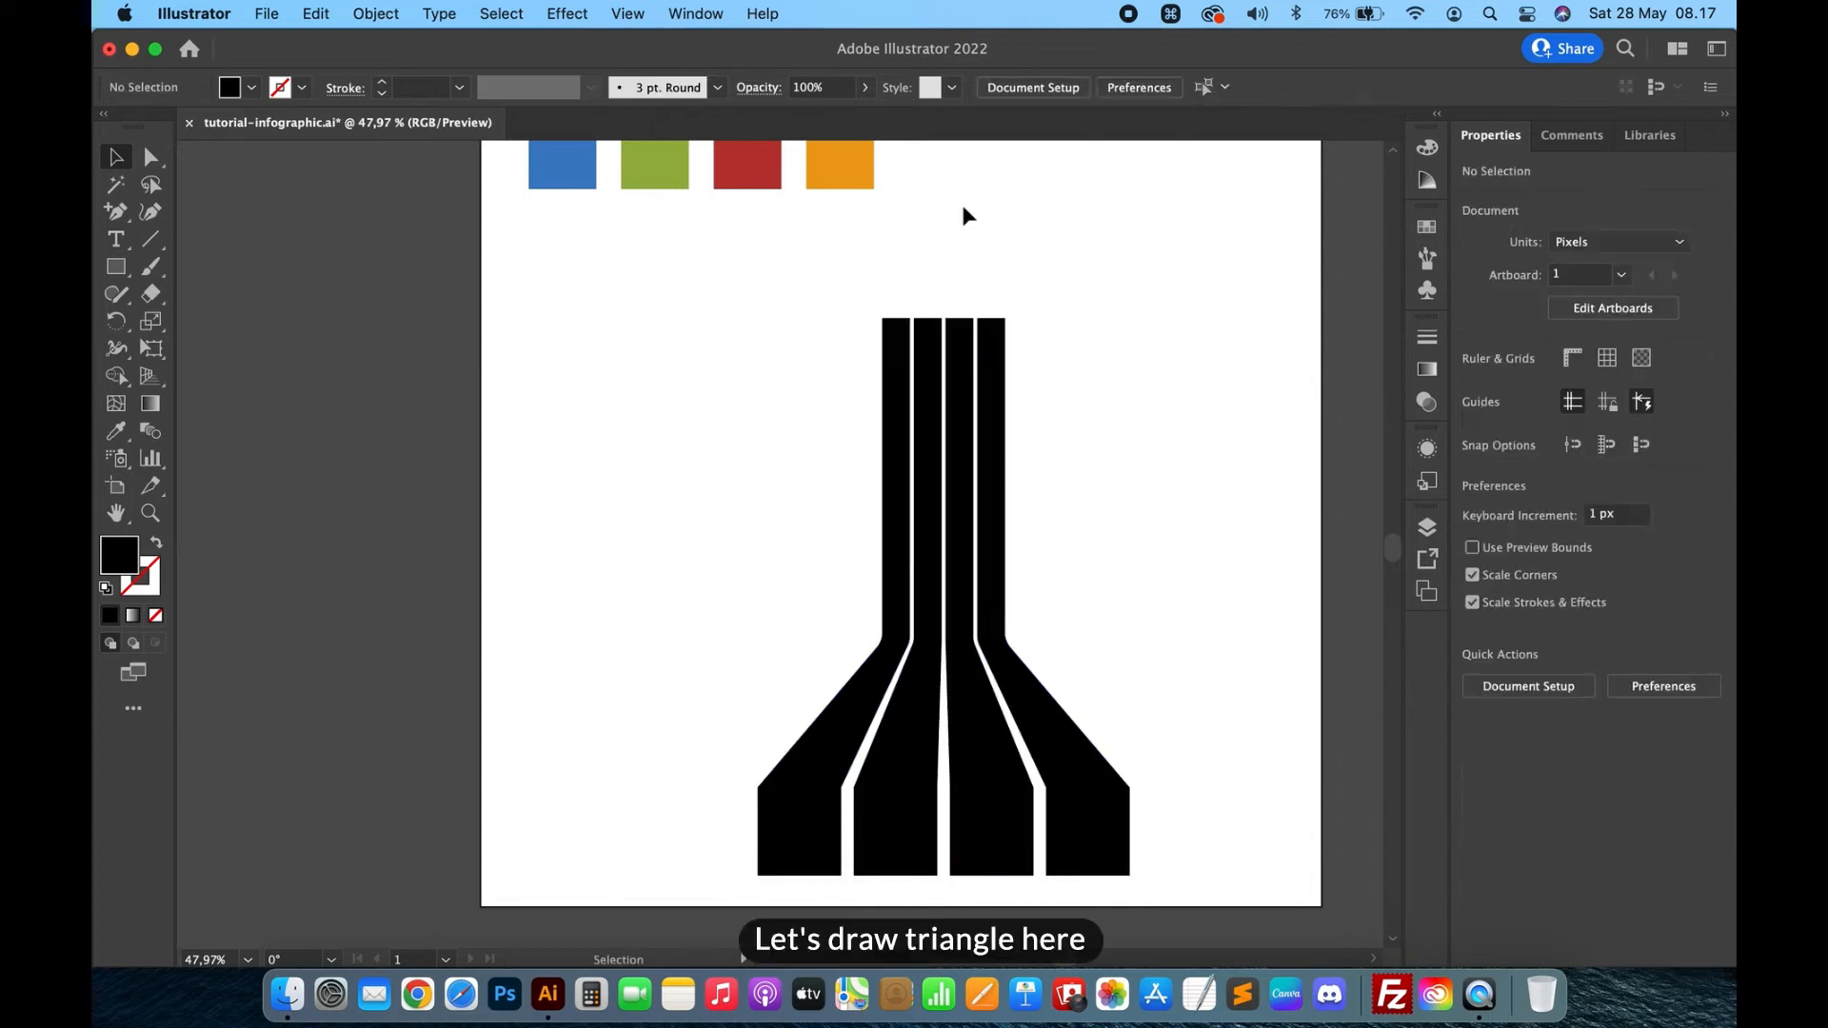
Create a three-sided polygon with a 50 px radius beside the vertical bars, below the colour swatches.
{"action": "scroll", "coordinate": [932, 259], "scroll_direction": "up", "scroll_amount": 3}
{"action": "scroll", "coordinate": [931, 259], "scroll_direction": "right", "scroll_amount": 2}
{"action": "left_click_drag", "start_coordinate": [112, 274], "coordinate": [202, 346]}
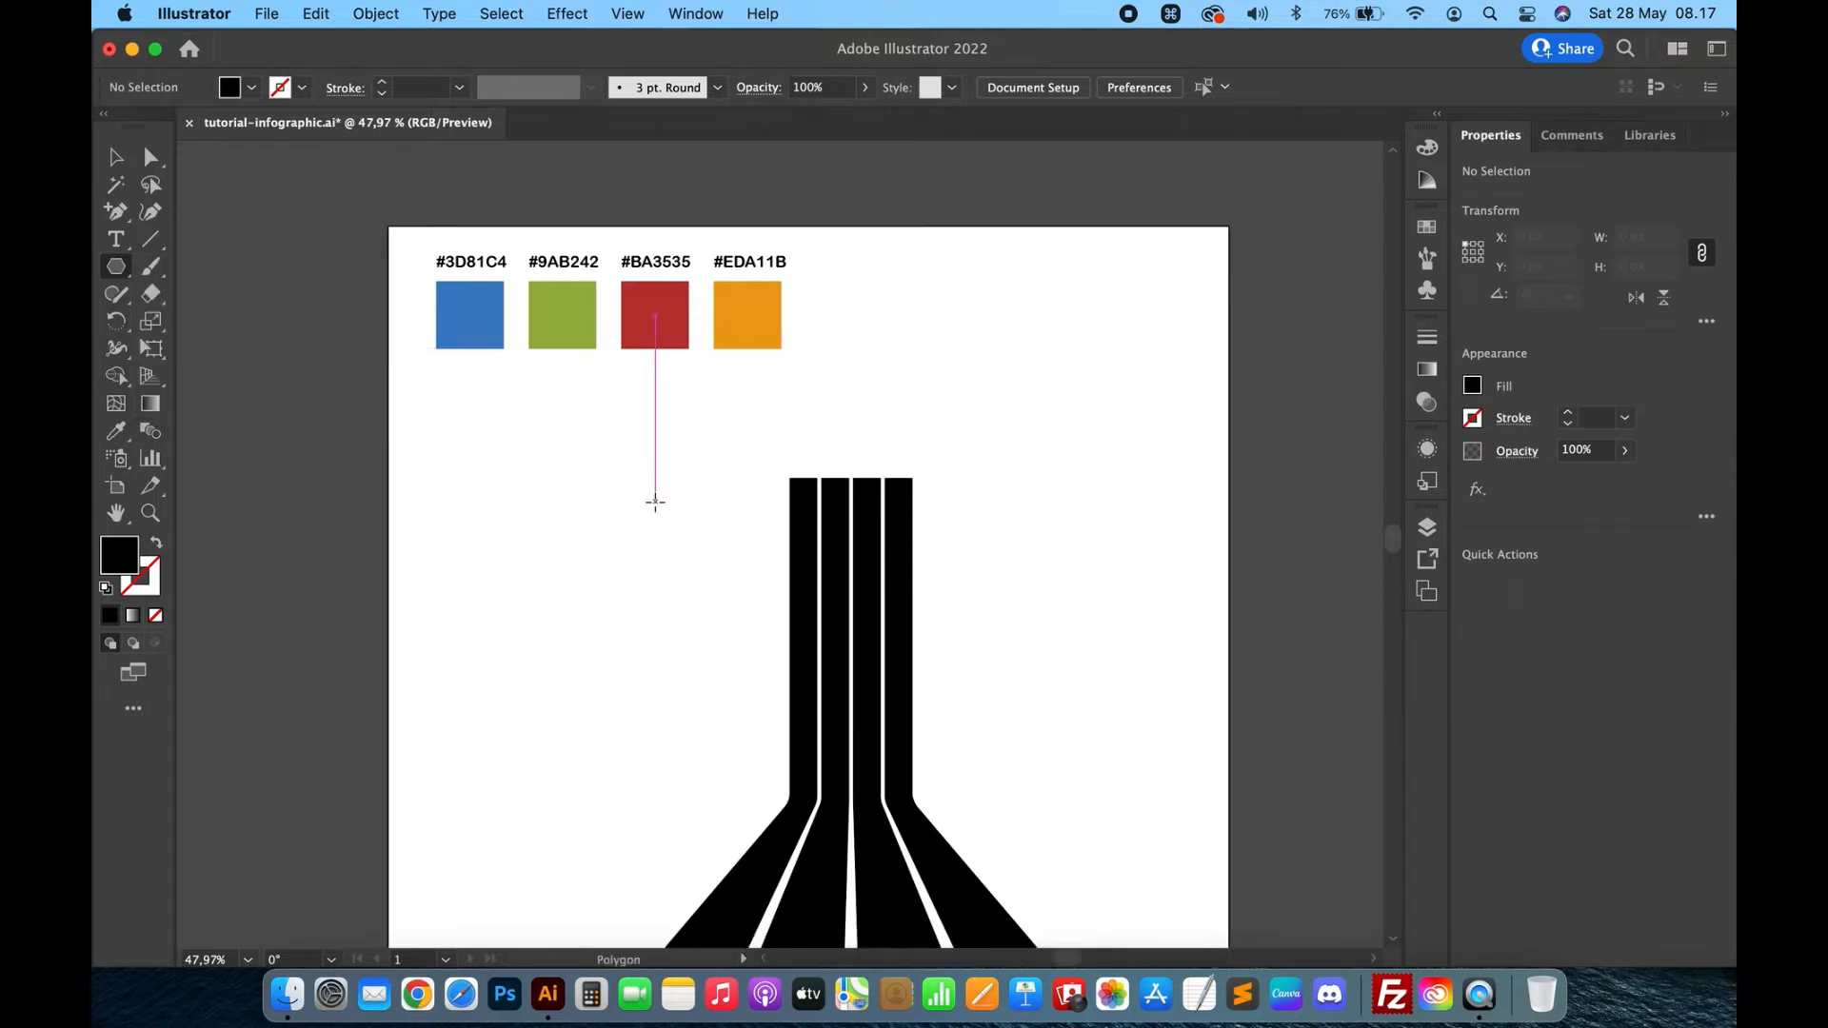
{"action": "left_click", "coordinate": [490, 501]}
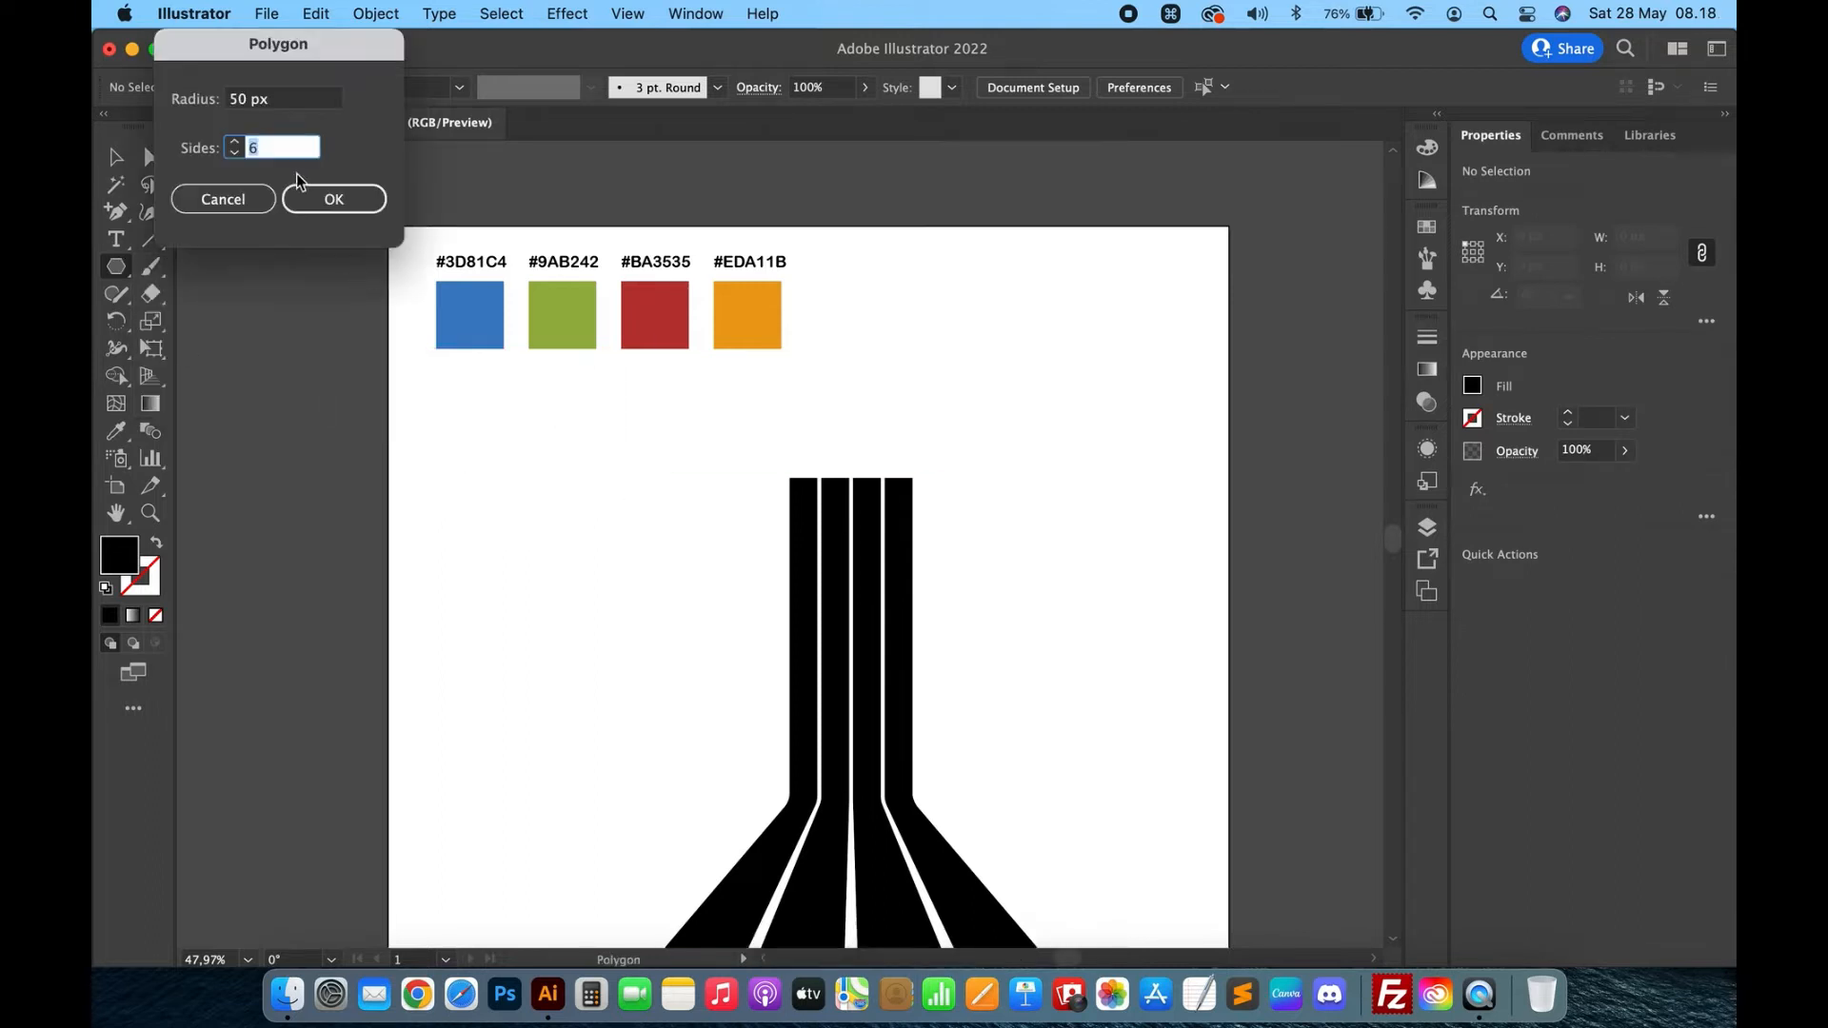
{"action": "type", "text": "3"}
{"action": "left_click", "coordinate": [310, 197]}
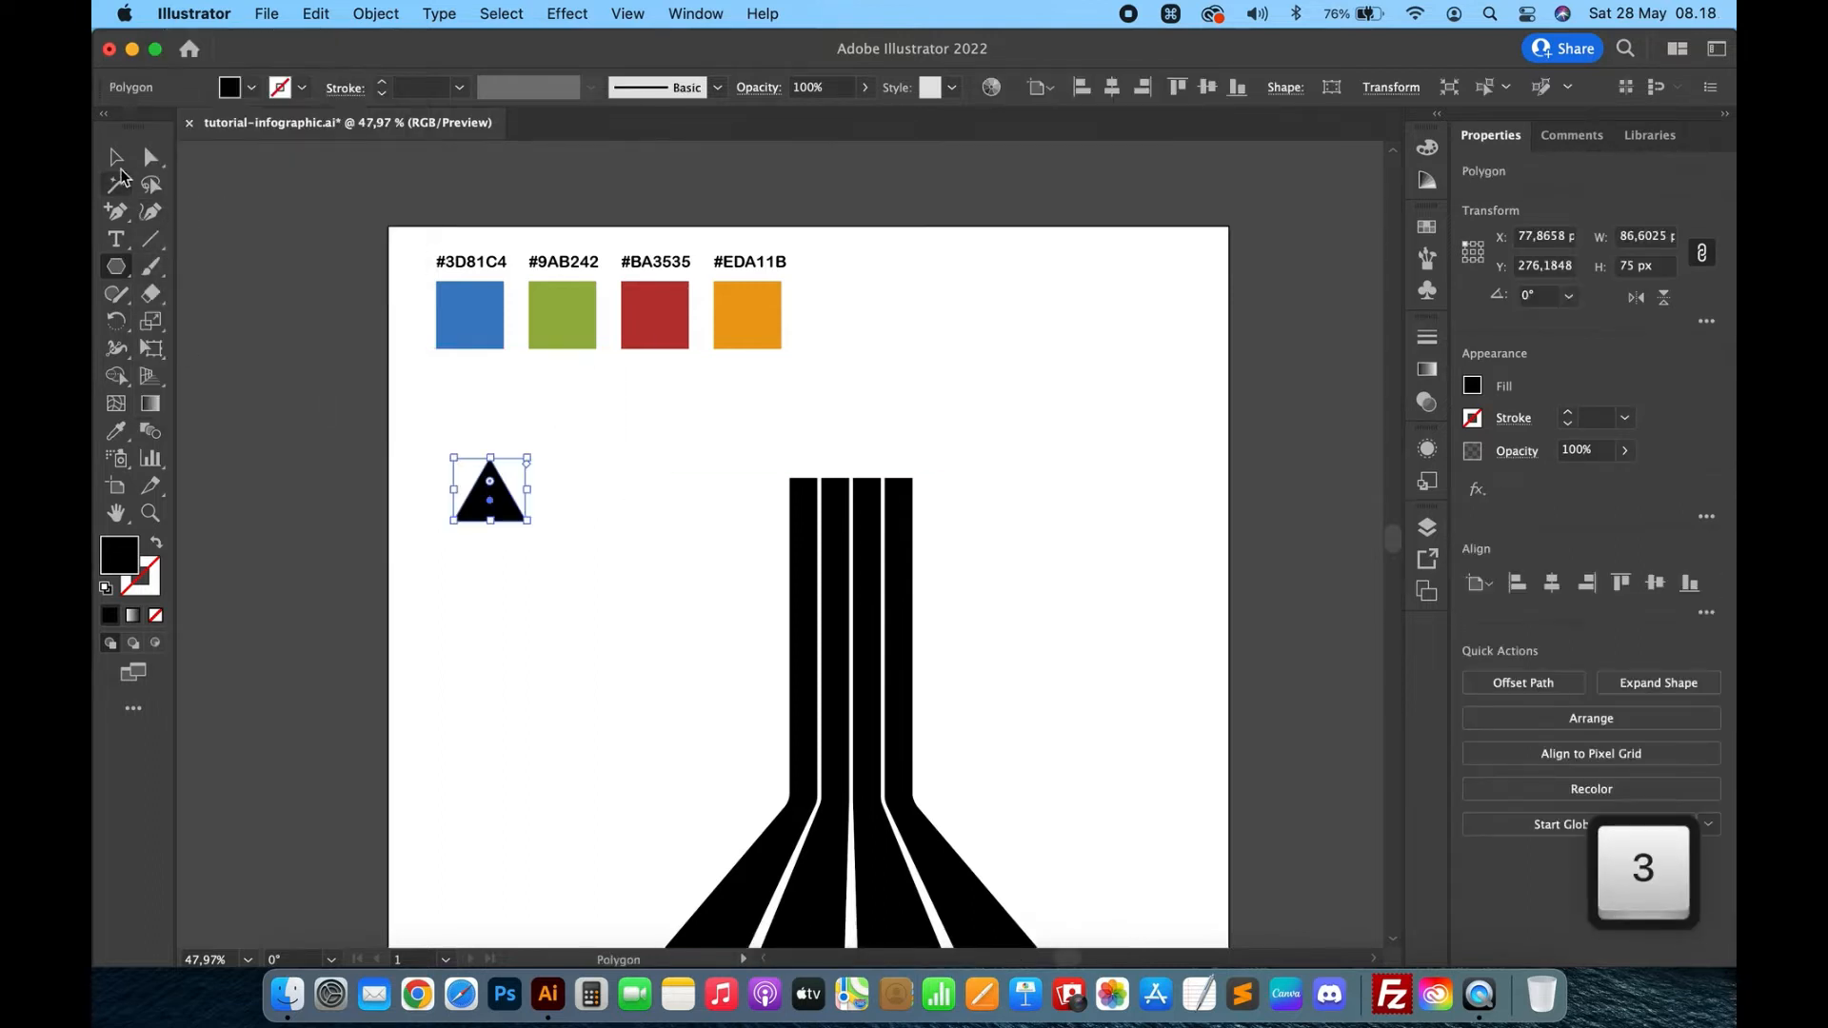
{"action": "left_click", "coordinate": [115, 158]}
{"action": "left_click", "coordinate": [727, 551]}
Lengthen all four bars by moving their top anchor points about 110 px upward.
{"action": "key", "text": "a"}
{"action": "left_click_drag", "start_coordinate": [961, 452], "coordinate": [734, 502]}
{"action": "key", "text": "shift+Up"}
{"action": "key", "text": "shift+Up"}
{"action": "key", "text": "shift+Up"}
{"action": "key", "text": "shift+Up"}
{"action": "key", "text": "shift+Up"}
{"action": "key", "text": "shift+Up"}
{"action": "key", "text": "shift+Up"}
{"action": "key", "text": "shift+Up"}
{"action": "key", "text": "shift+Up"}
{"action": "key", "text": "shift+Up"}
{"action": "key", "text": "shift+Up"}
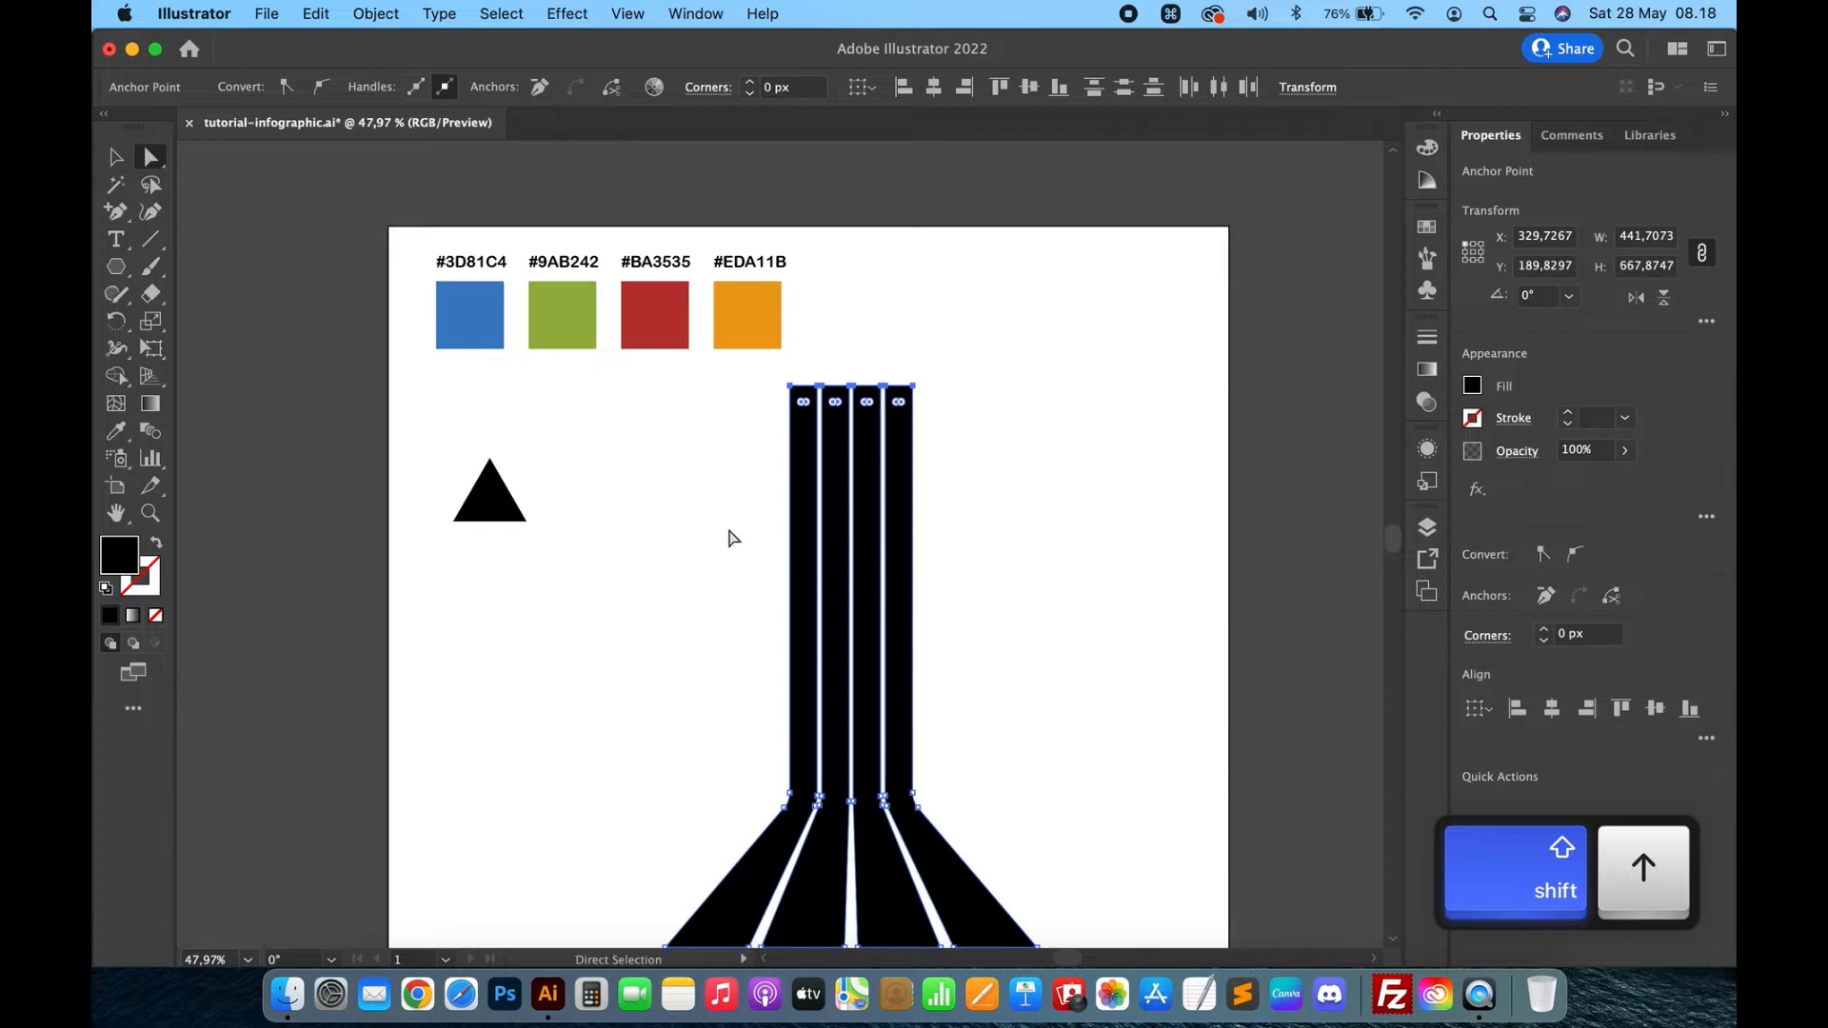
{"action": "key", "text": "v"}
{"action": "left_click", "coordinate": [712, 532]}
Enlarge the triangle to about 202 × 175 px and centre it over the bars' top ends so it overlaps them.
{"action": "left_click_drag", "start_coordinate": [494, 514], "coordinate": [946, 407]}
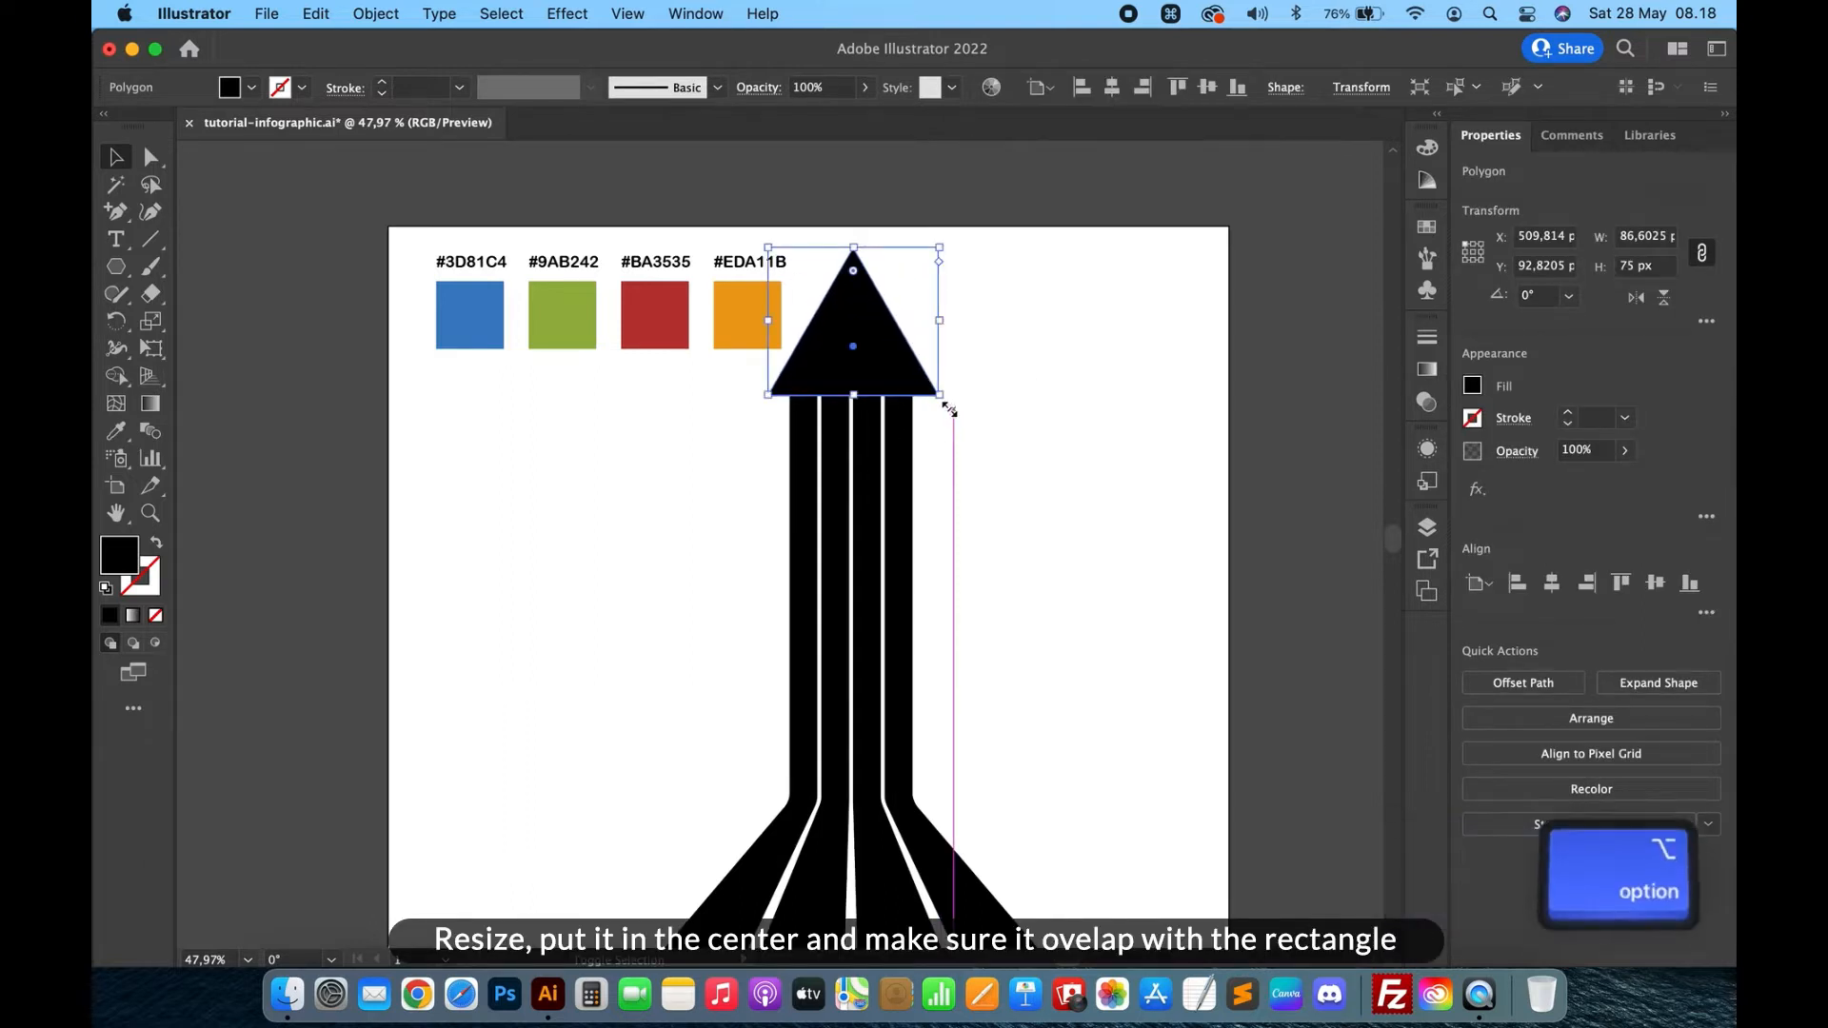
{"action": "left_click_drag", "start_coordinate": [866, 335], "coordinate": [865, 442]}
{"action": "scroll", "coordinate": [865, 442], "scroll_direction": "up", "scroll_amount": 5}
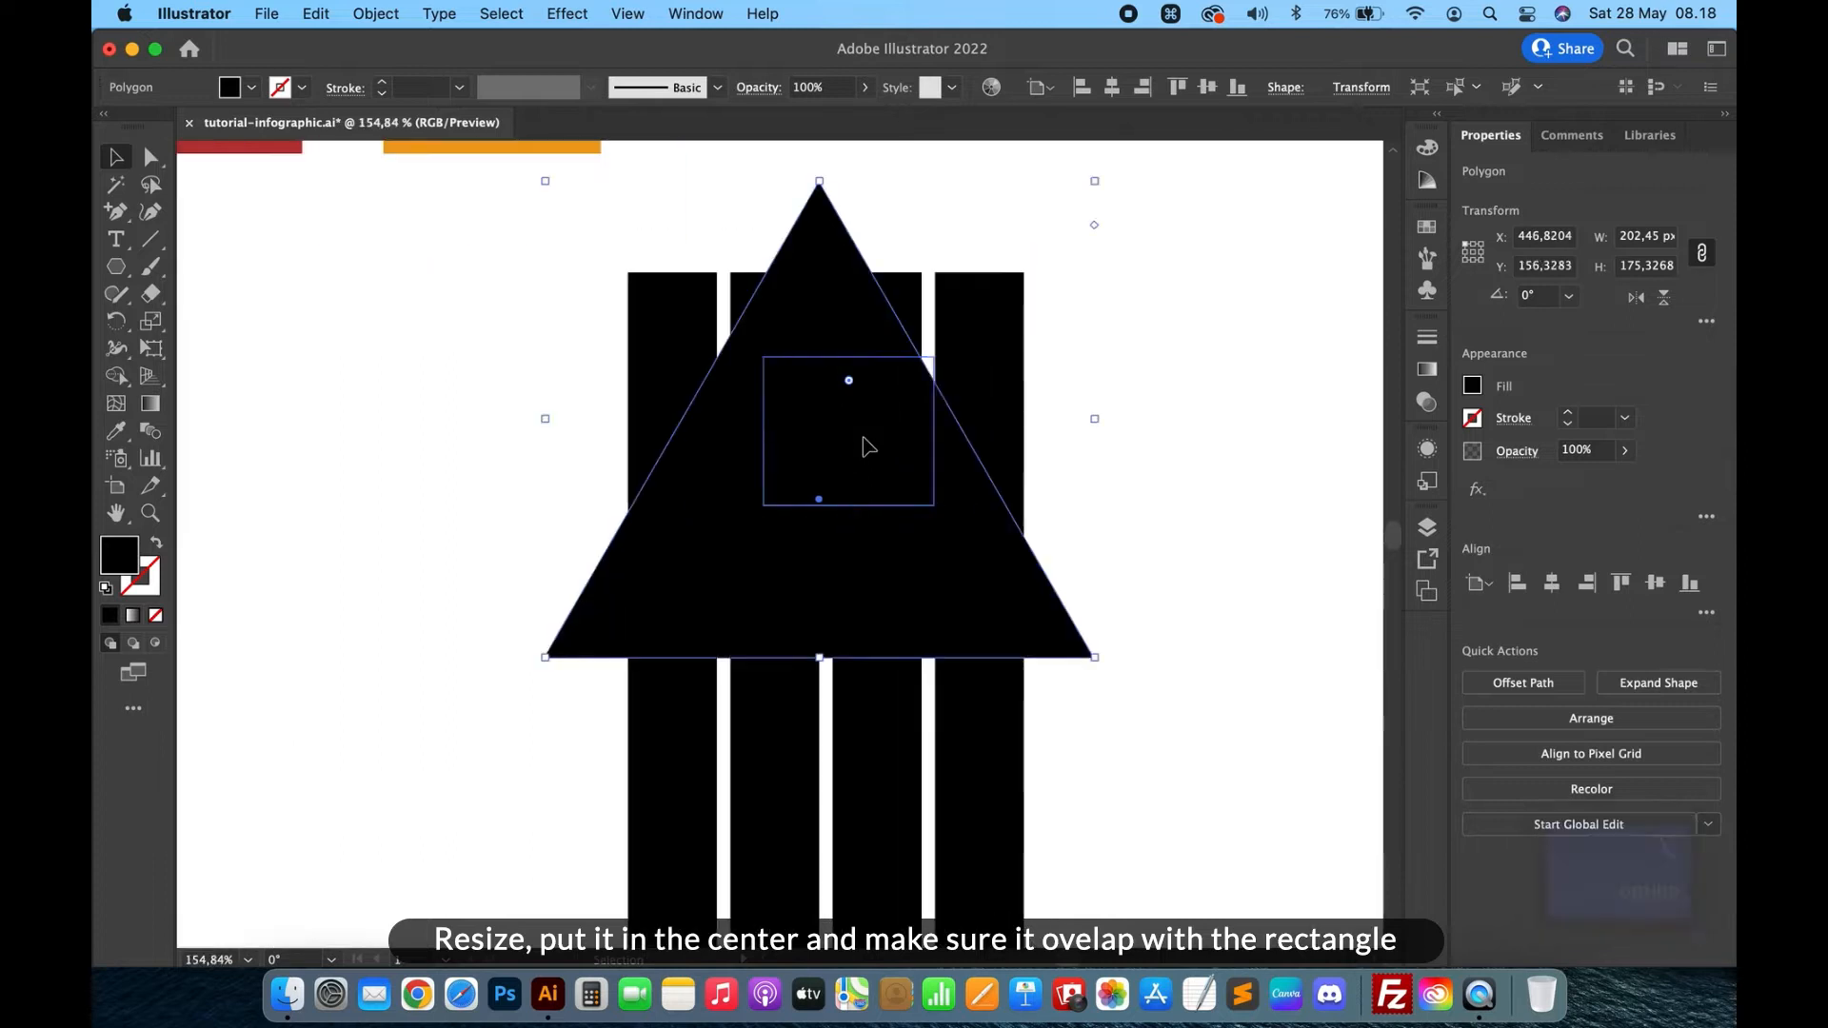
{"action": "left_click_drag", "start_coordinate": [854, 542], "coordinate": [856, 626]}
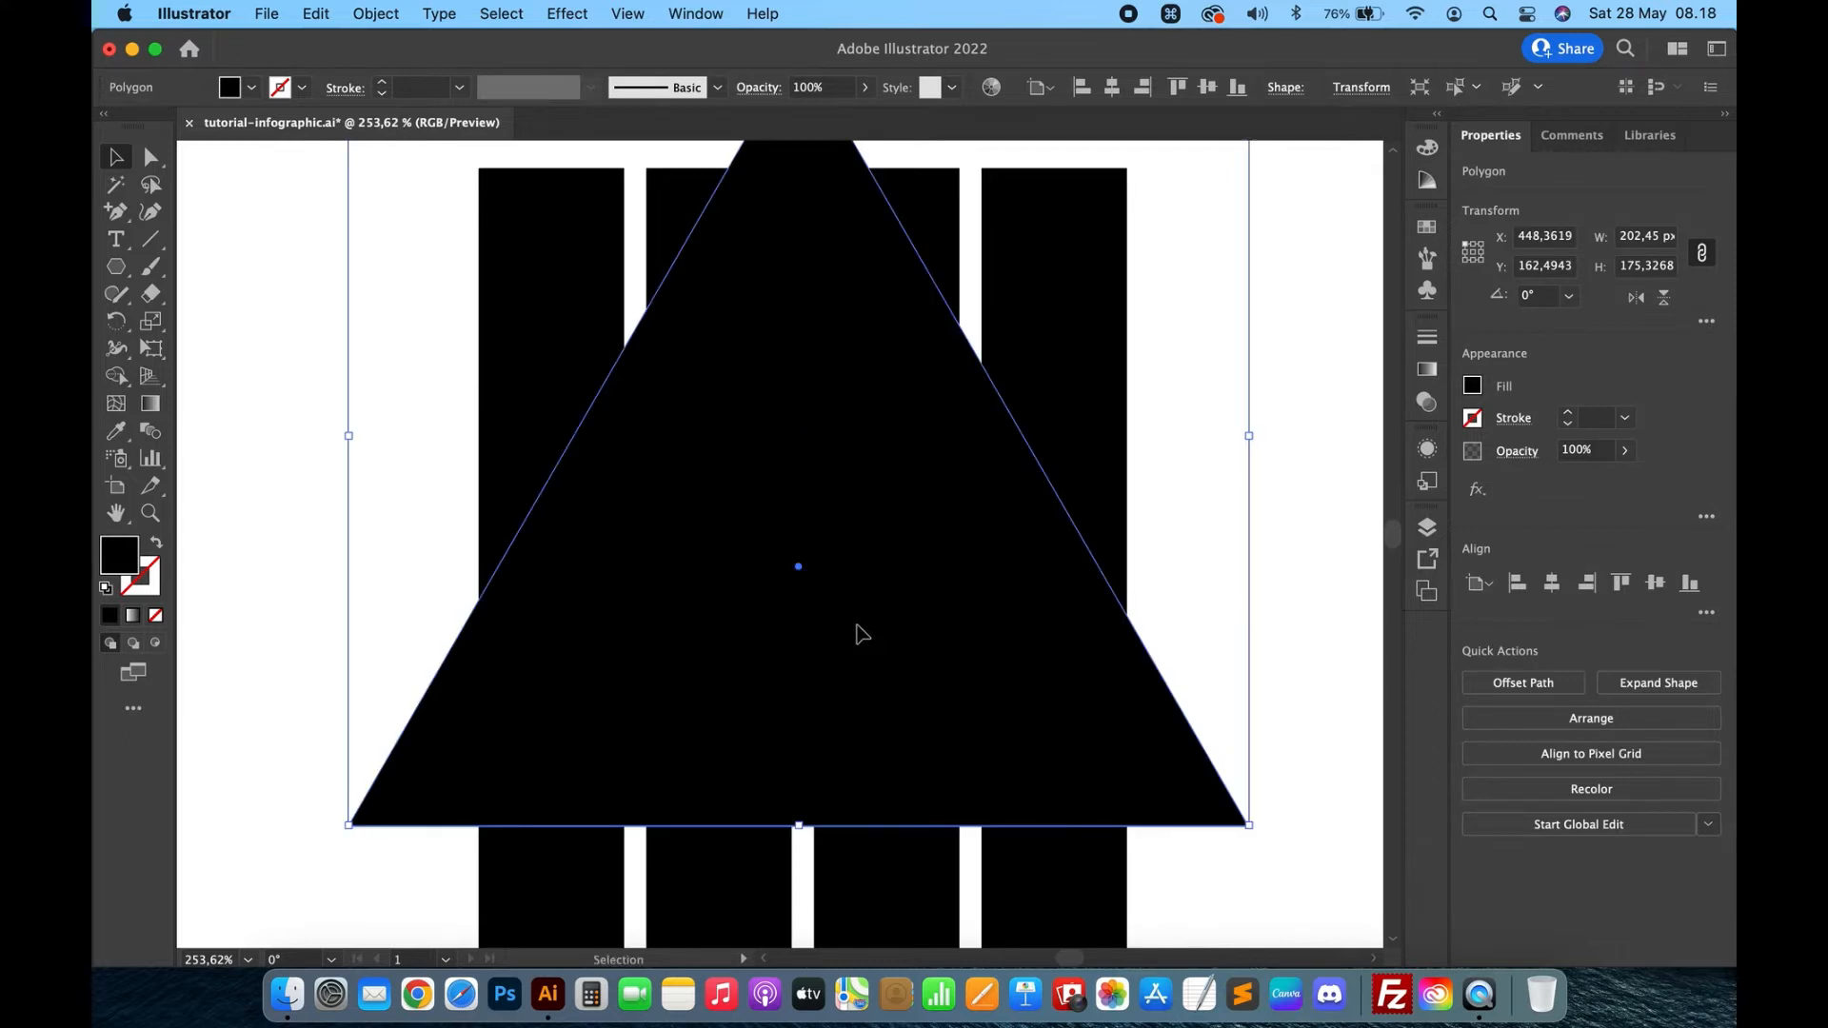
{"action": "scroll", "coordinate": [862, 633], "scroll_direction": "down", "scroll_amount": 10}
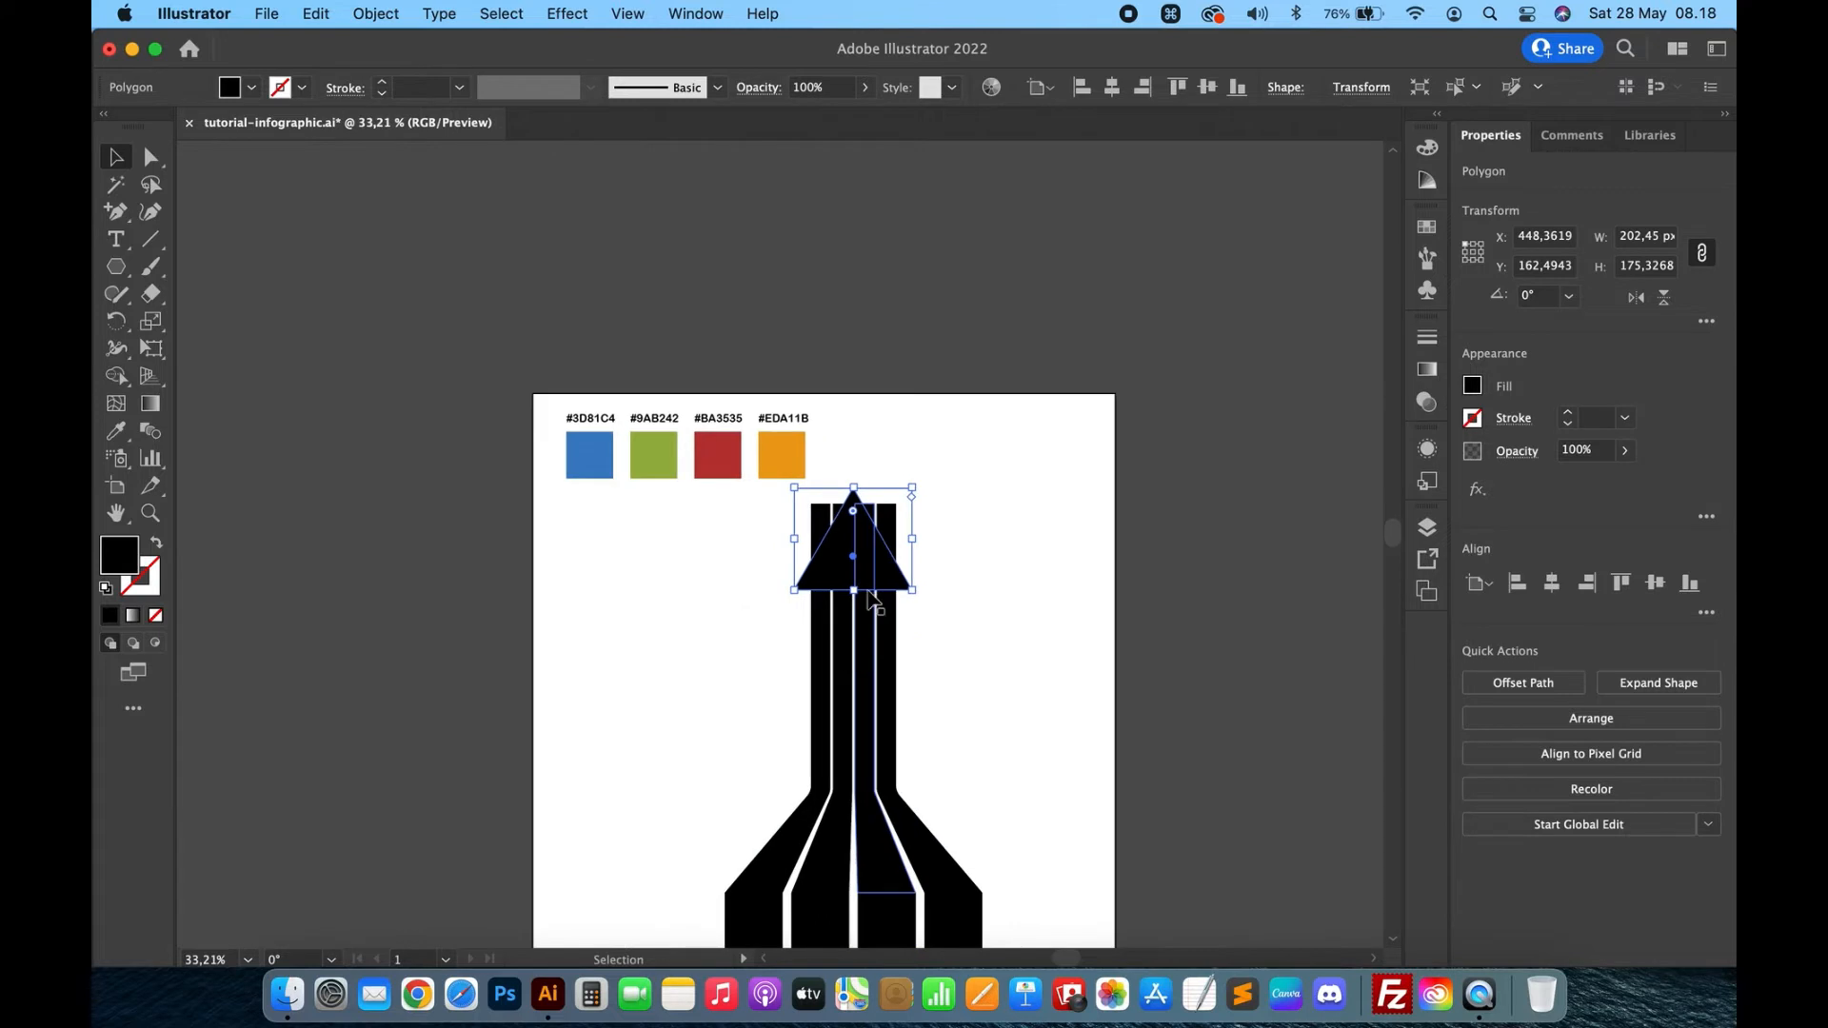
{"action": "scroll", "coordinate": [977, 671], "scroll_direction": "down", "scroll_amount": 2}
{"action": "left_click", "coordinate": [996, 674]}
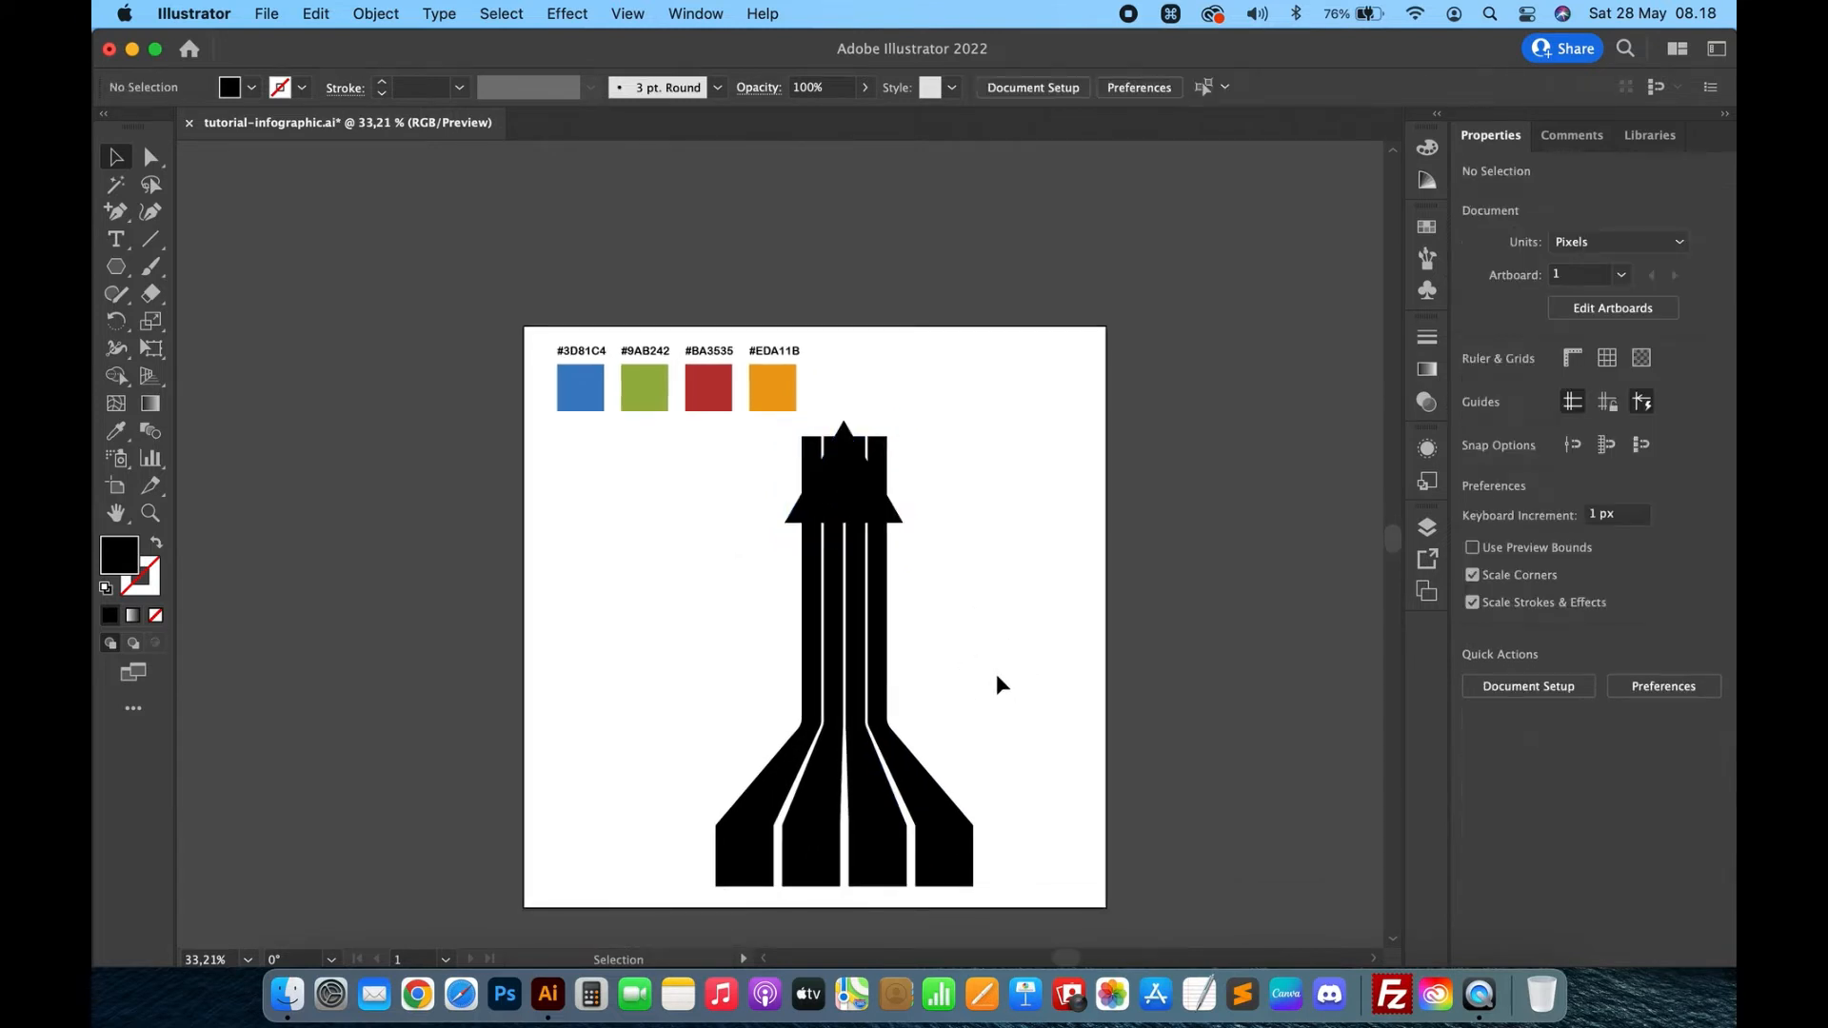
Group the four bars together with their rectangular feet.
{"action": "left_click_drag", "start_coordinate": [1004, 633], "coordinate": [712, 859]}
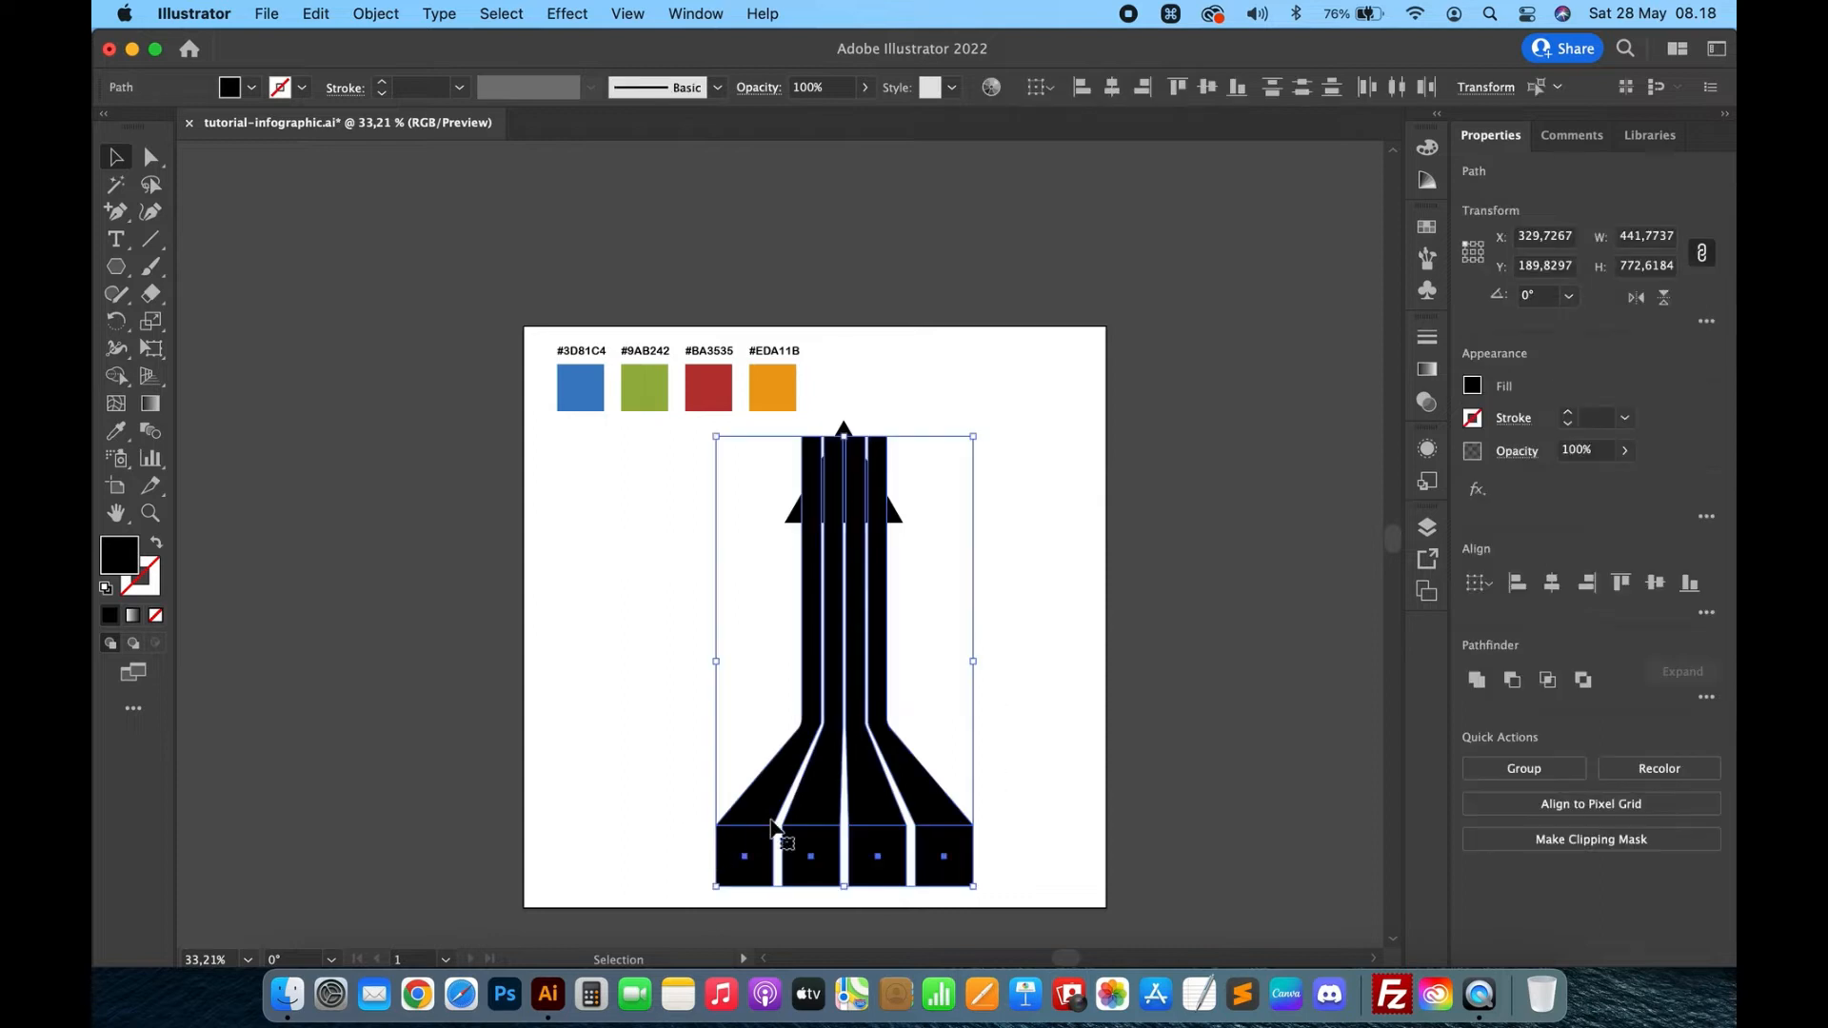
{"action": "key", "text": "super+g"}
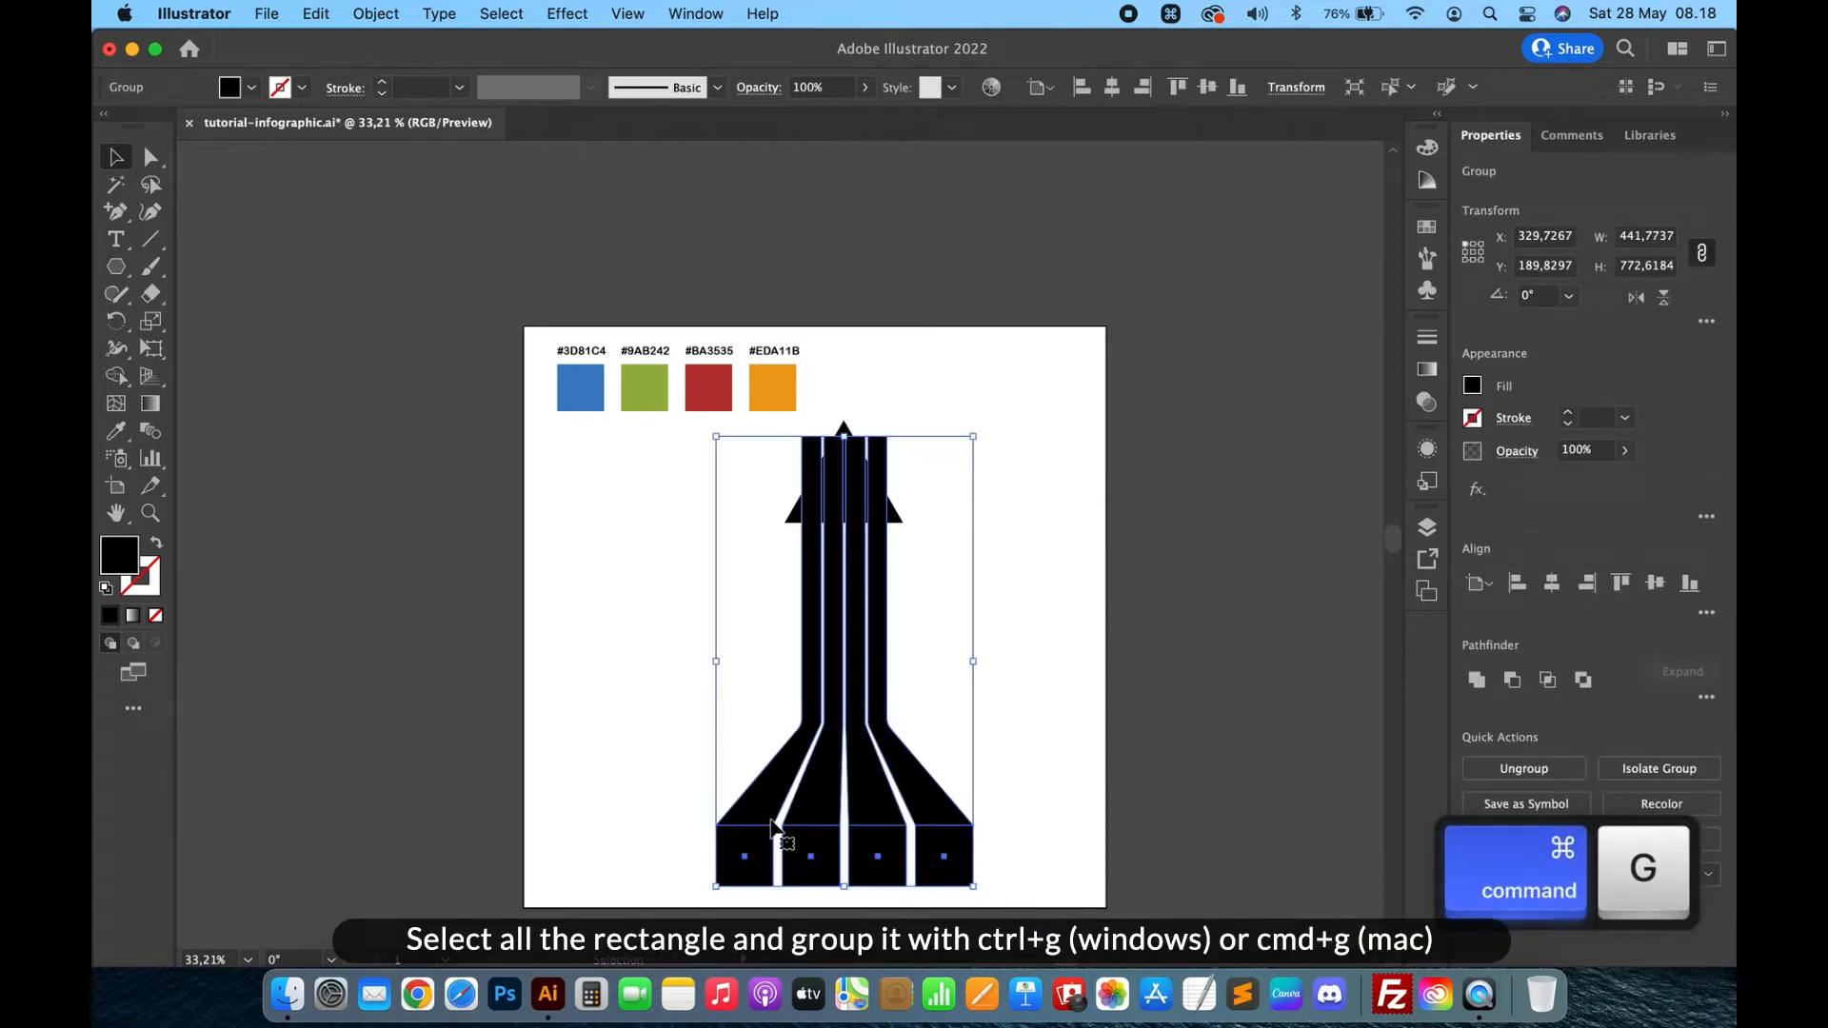
{"action": "left_click", "coordinate": [1004, 647]}
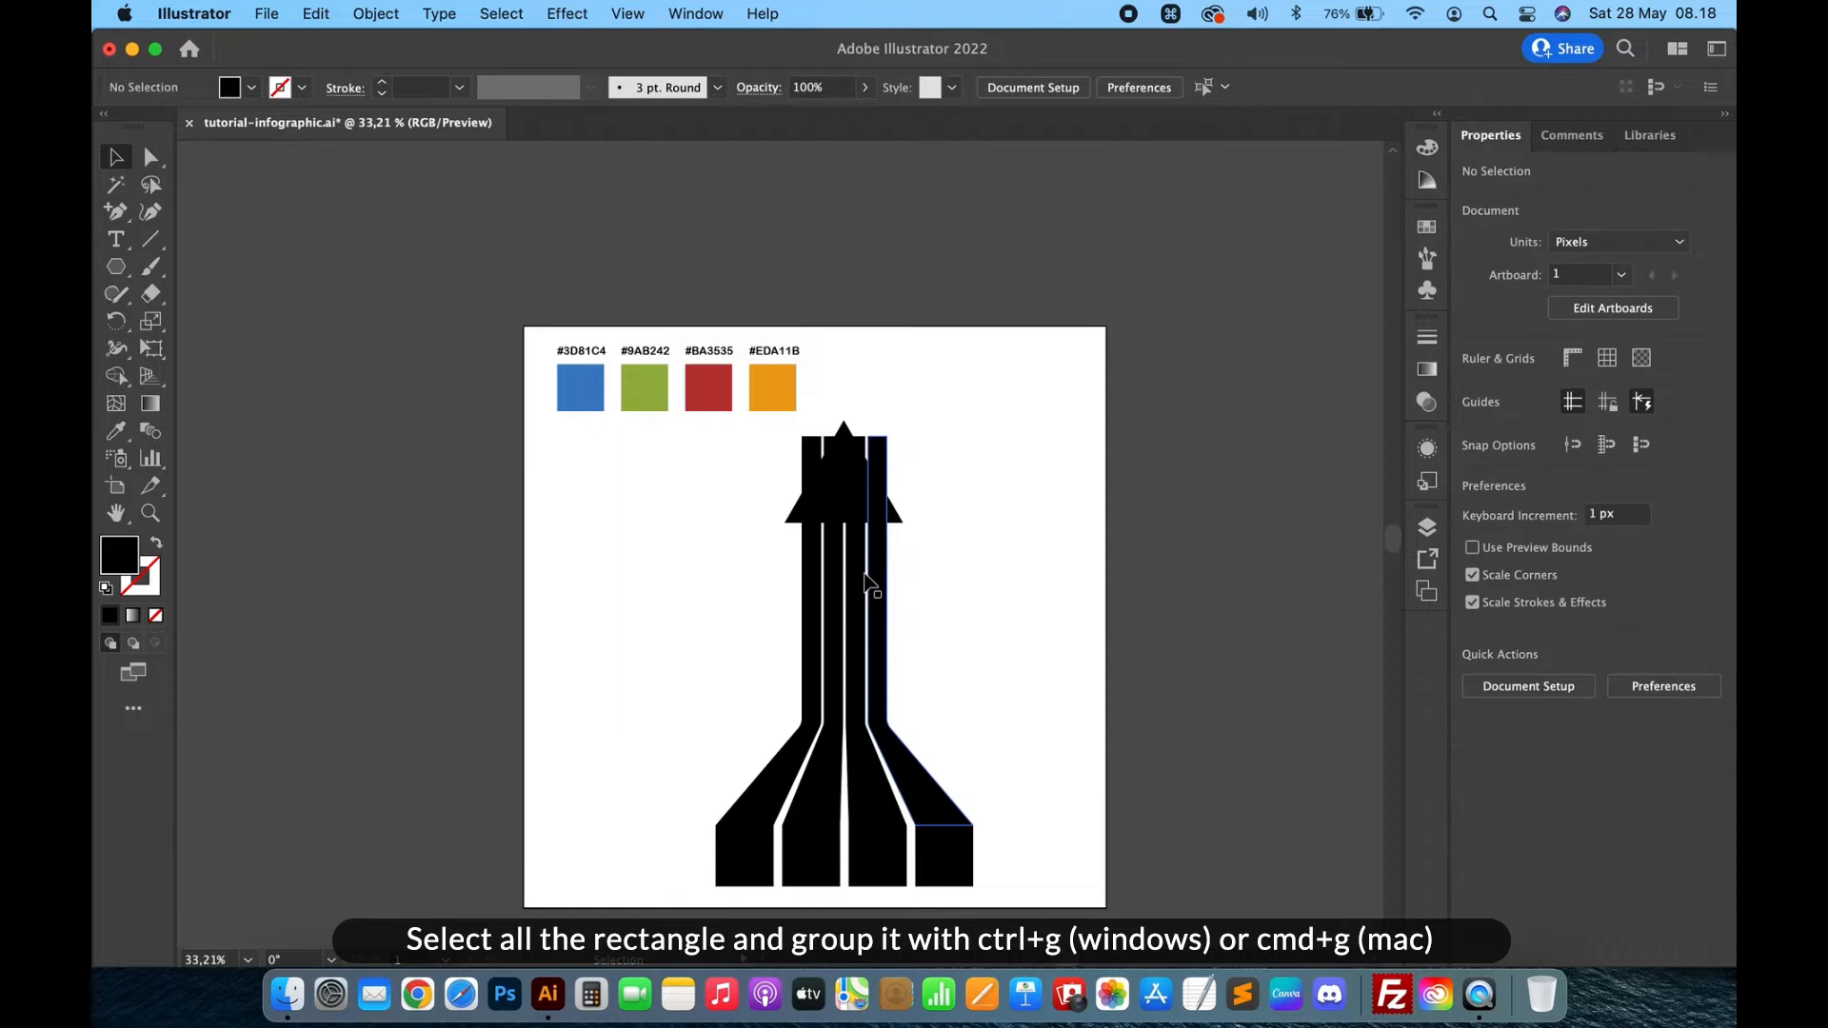
Align the triangle and the grouped bars to their common horizontal centre.
{"action": "scroll", "coordinate": [910, 491], "scroll_direction": "up", "scroll_amount": 3}
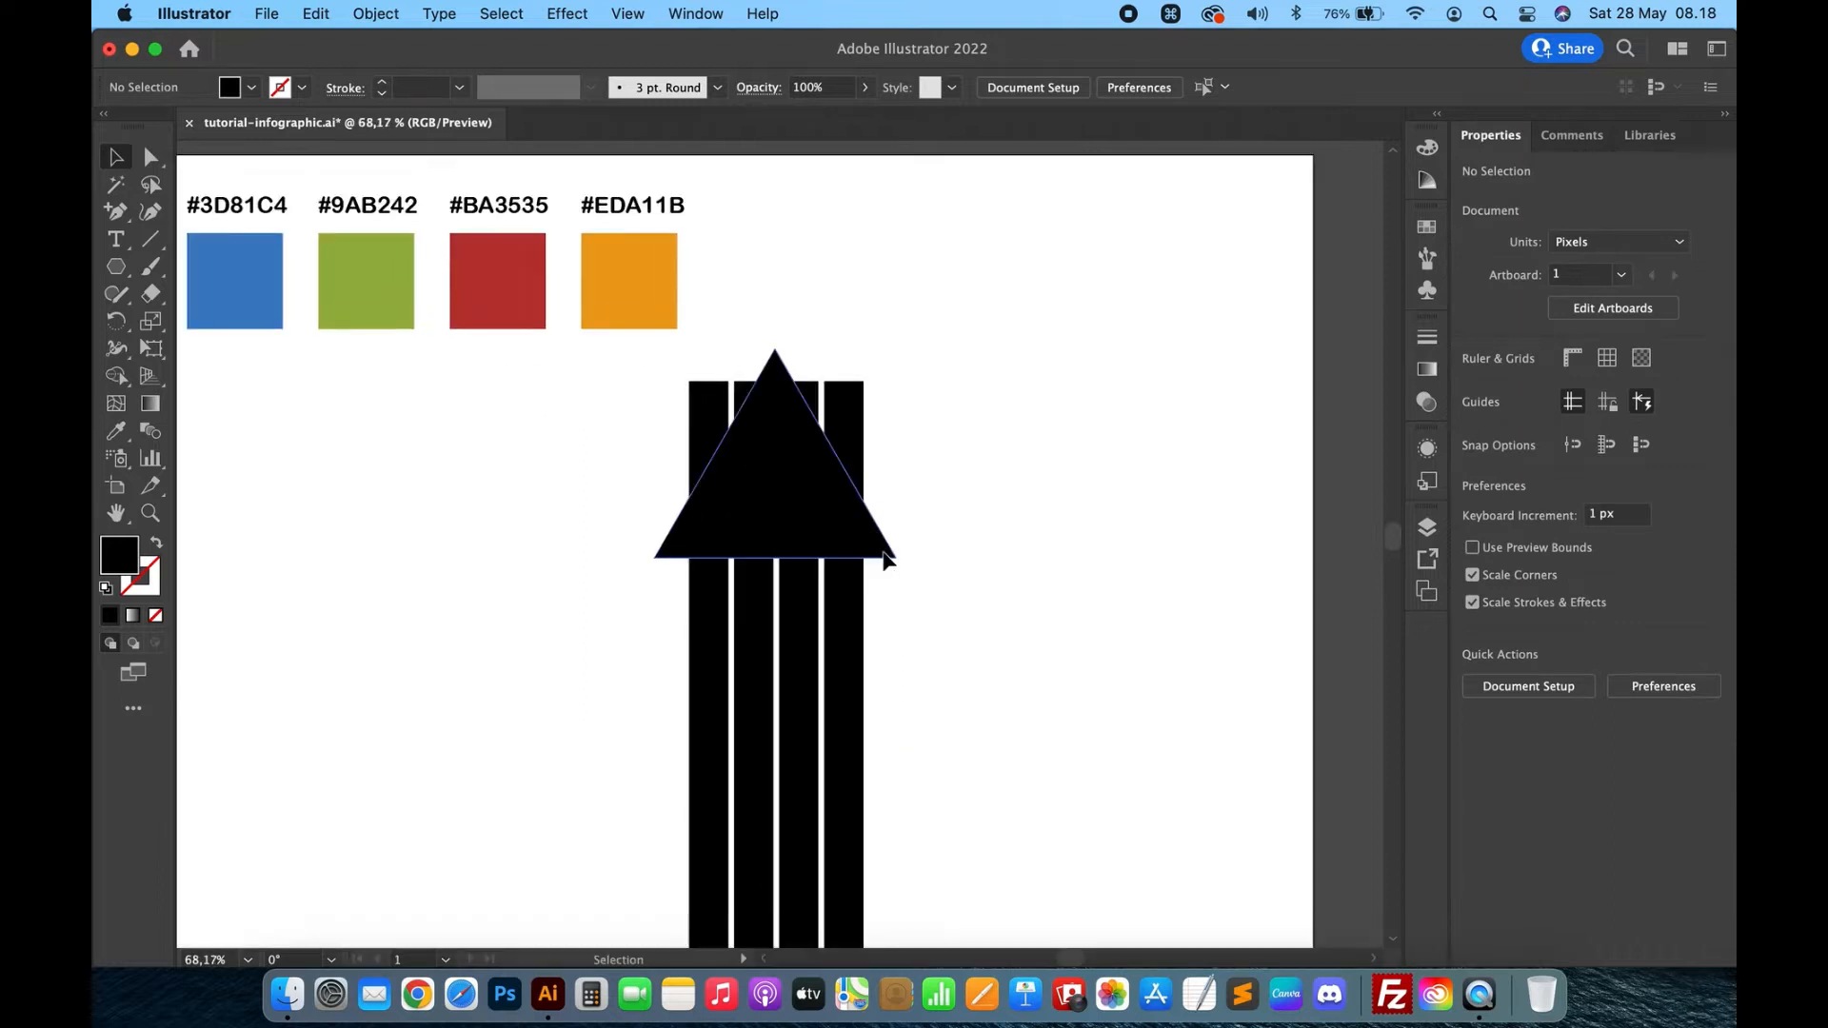
{"action": "left_click", "coordinate": [881, 554]}
{"action": "left_click", "coordinate": [800, 619], "text": "shift"}
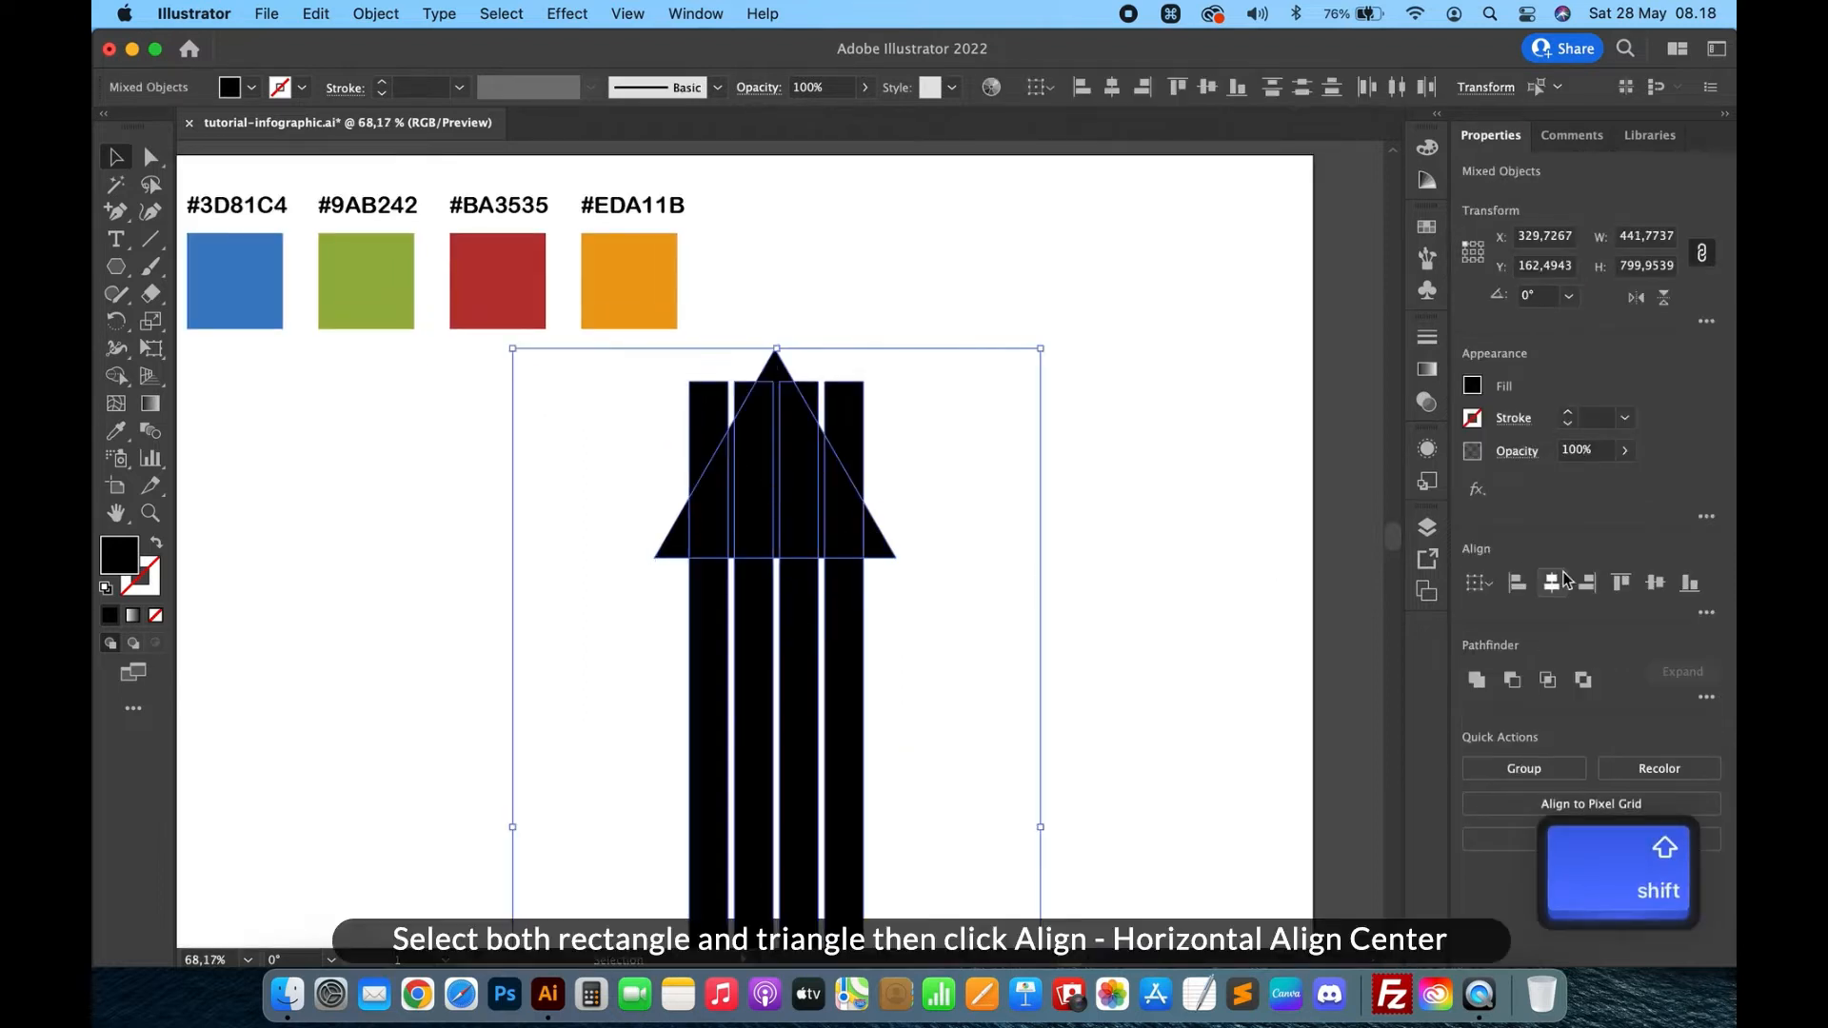
{"action": "left_click", "coordinate": [1552, 583]}
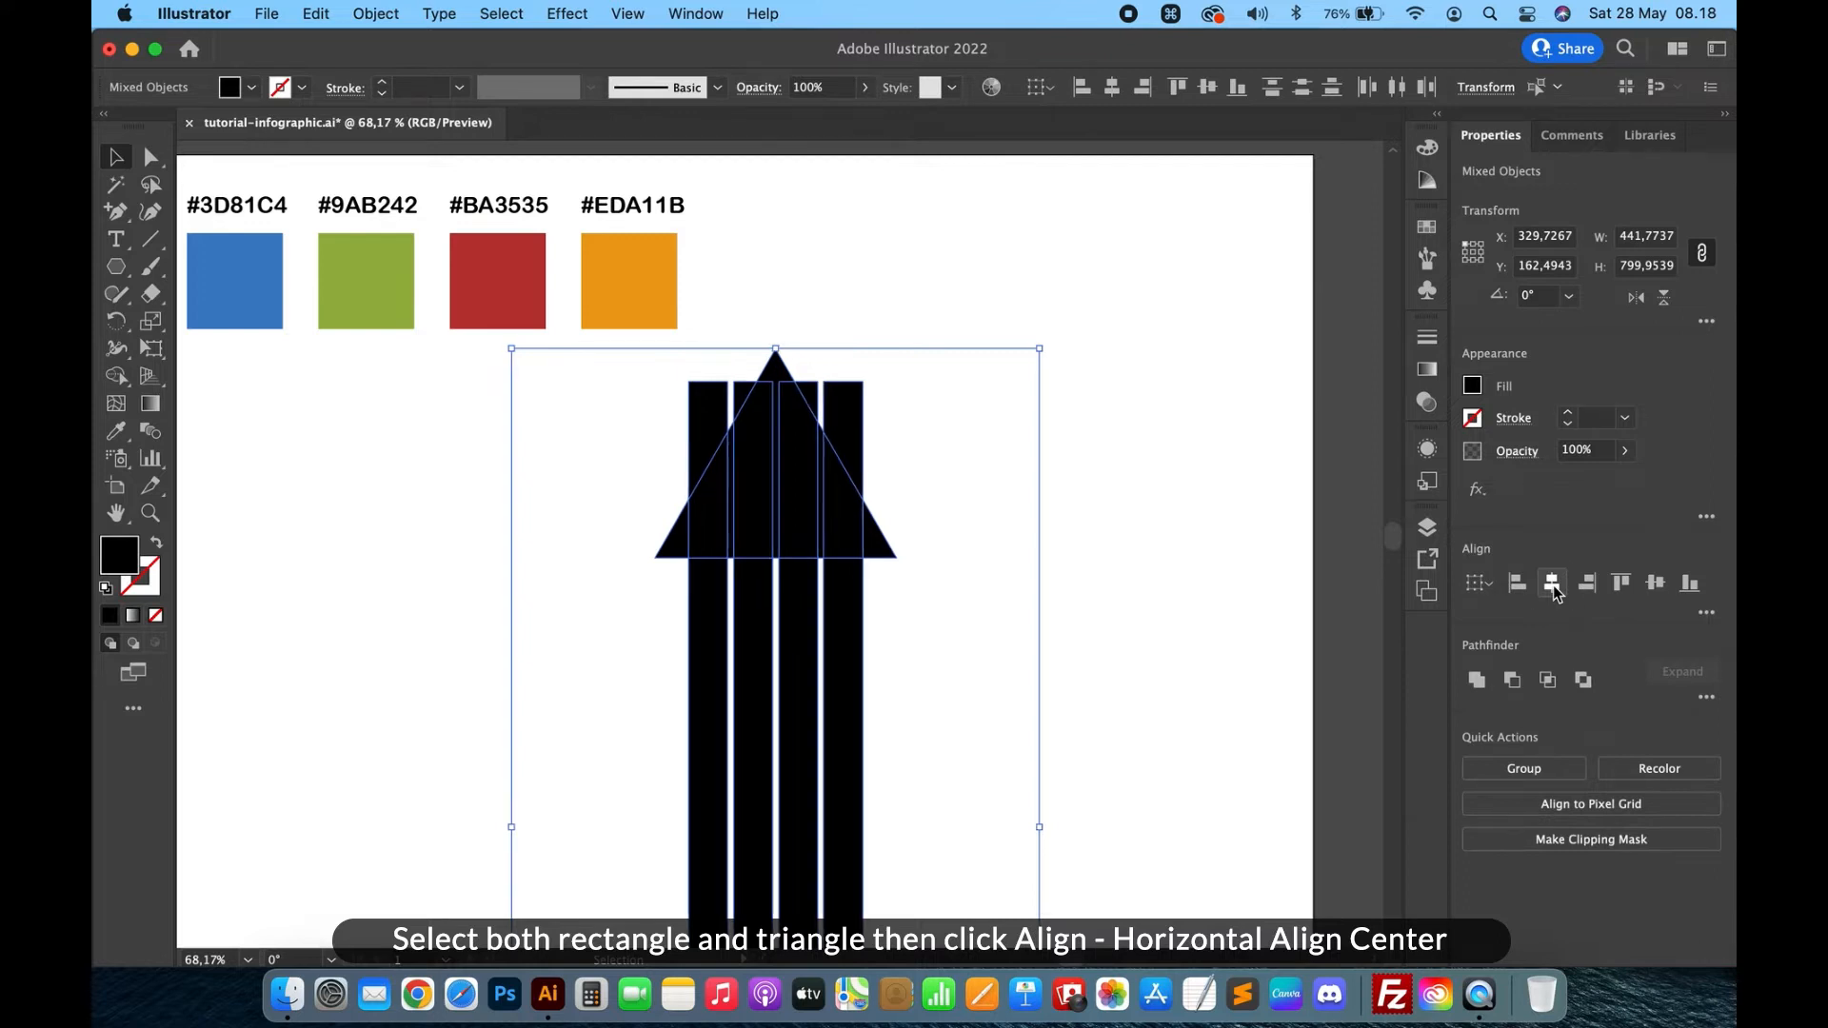
{"action": "left_click", "coordinate": [1230, 653]}
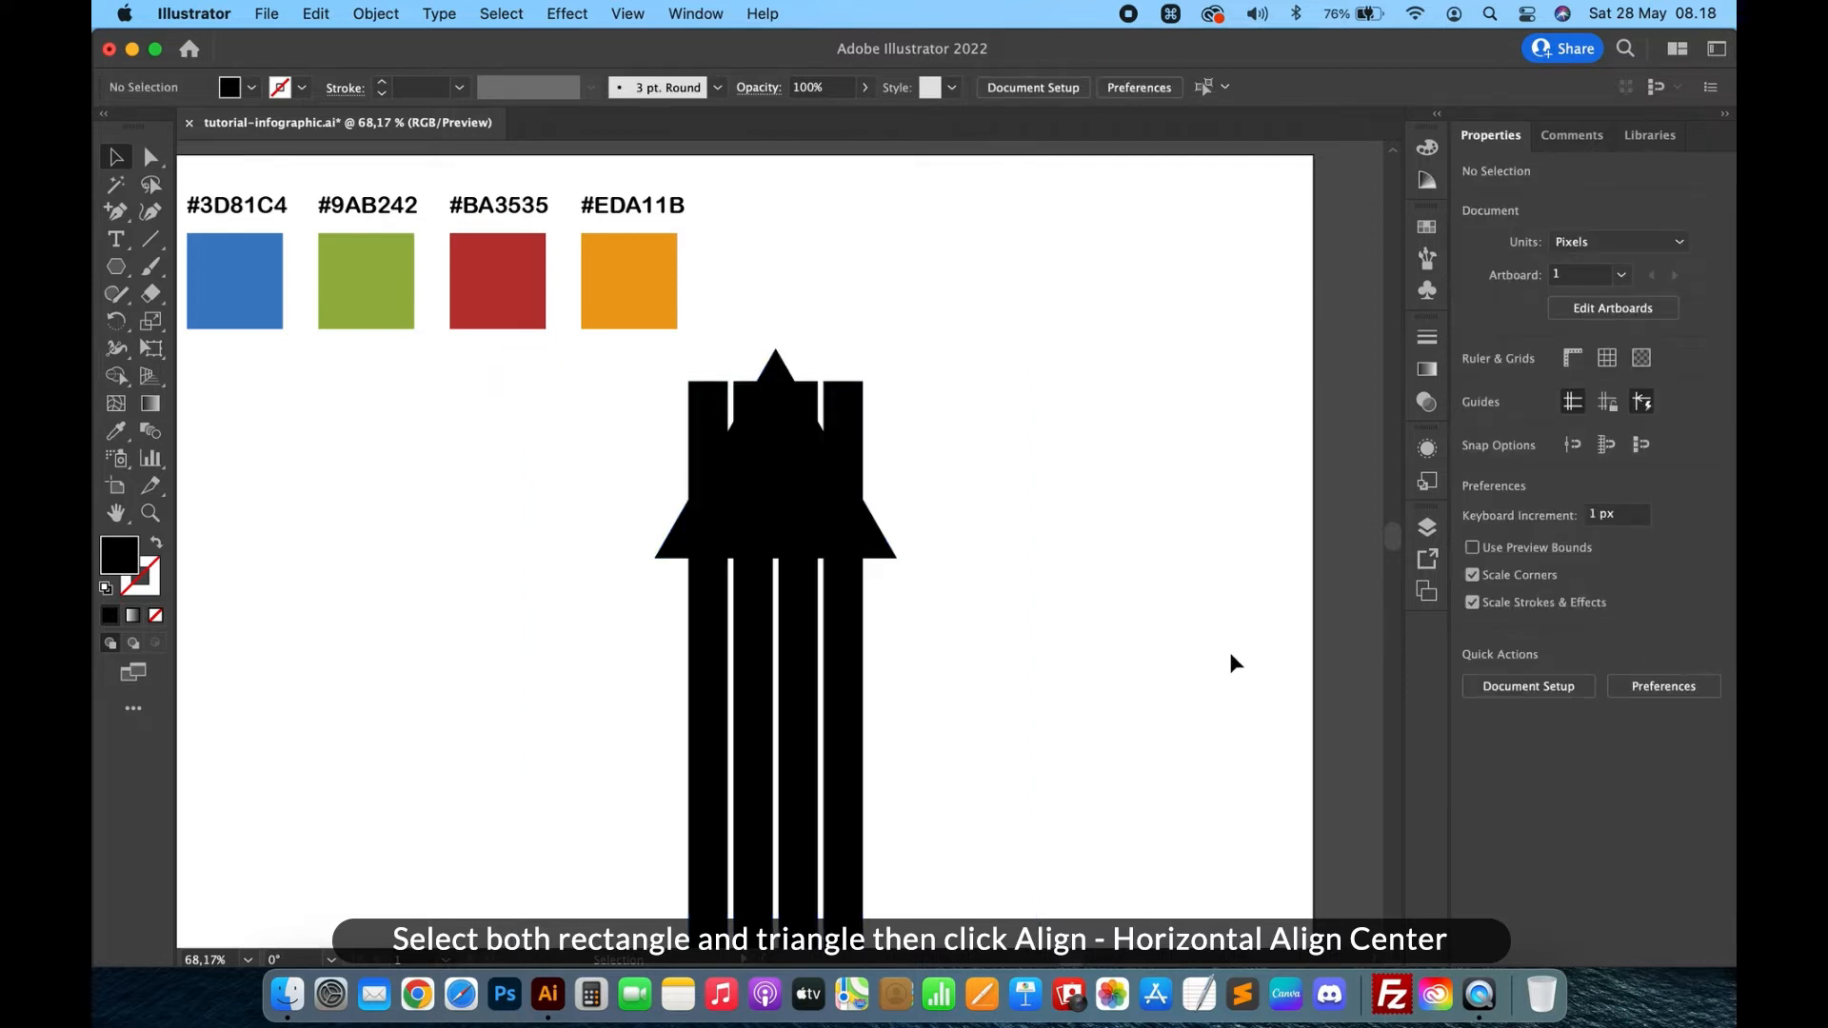
Ungroup the bars and their rectangular feet.
{"action": "left_click", "coordinate": [854, 671]}
{"action": "right_click", "coordinate": [854, 672]}
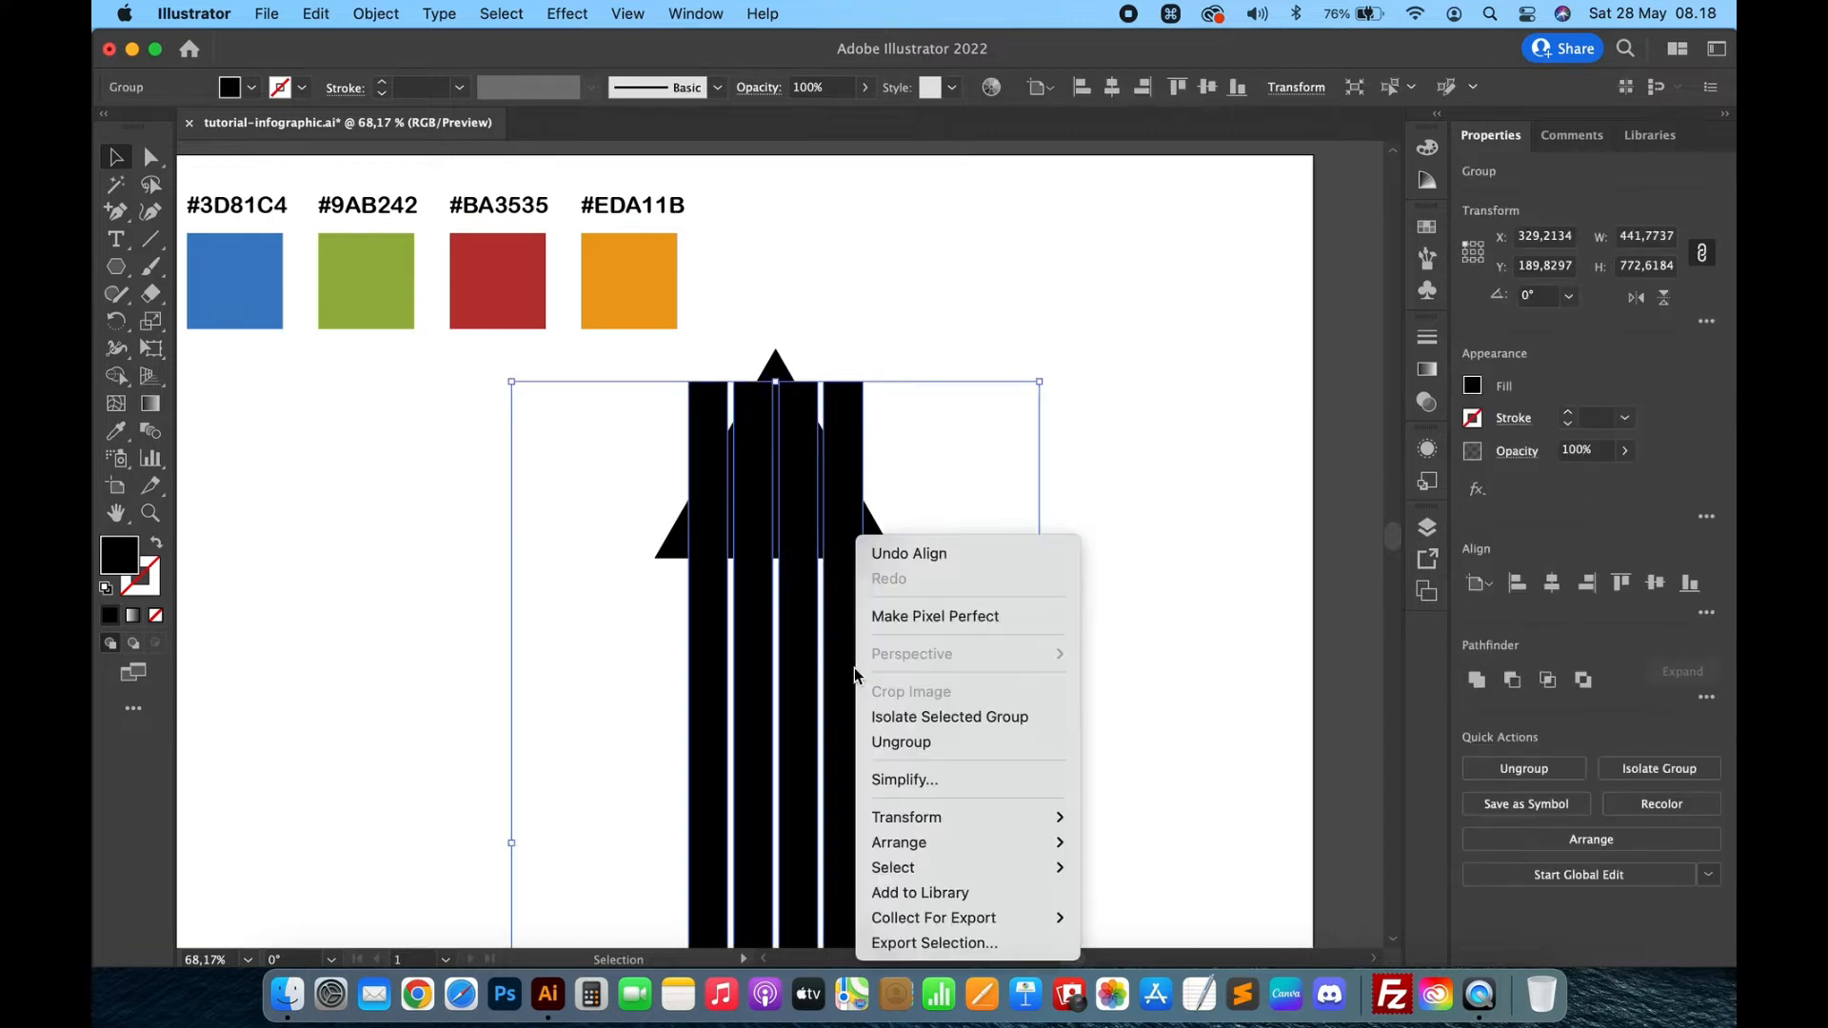
{"action": "left_click", "coordinate": [891, 749]}
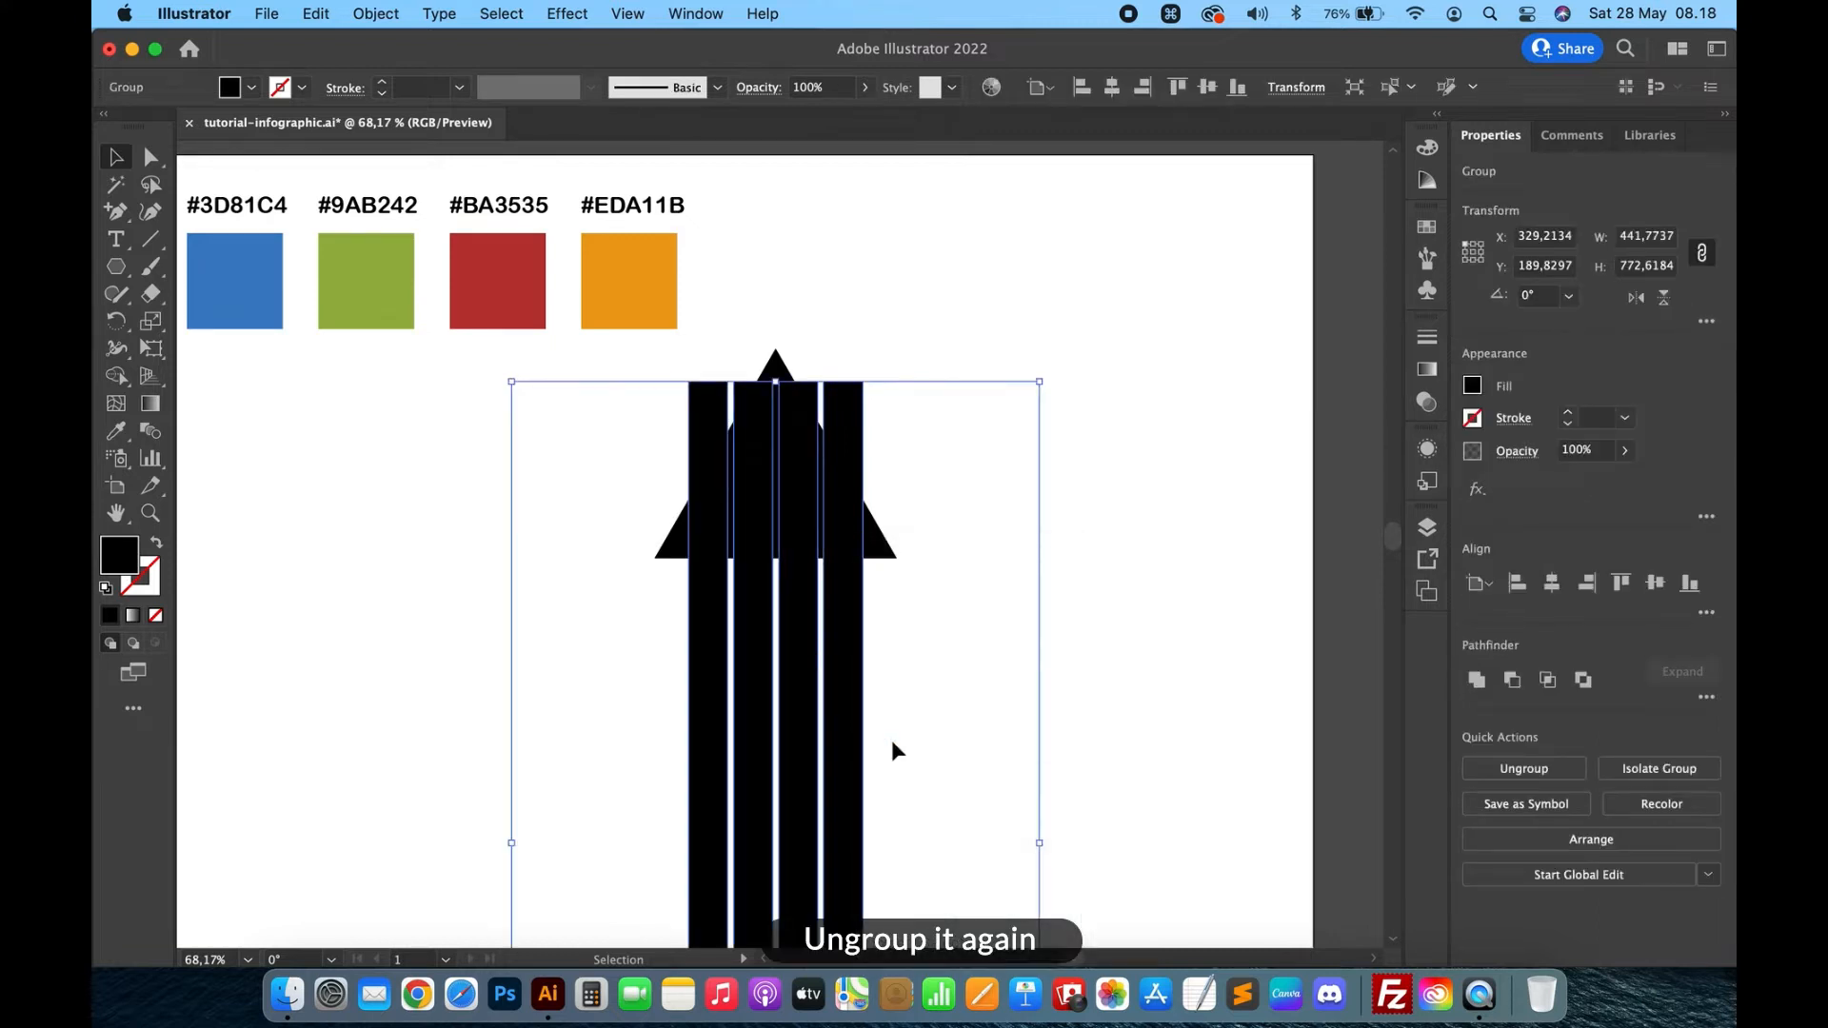
{"action": "left_click", "coordinate": [1128, 523]}
Move the triangle 40 px down so its tip sits just below the bars' top ends.
{"action": "left_click", "coordinate": [775, 362]}
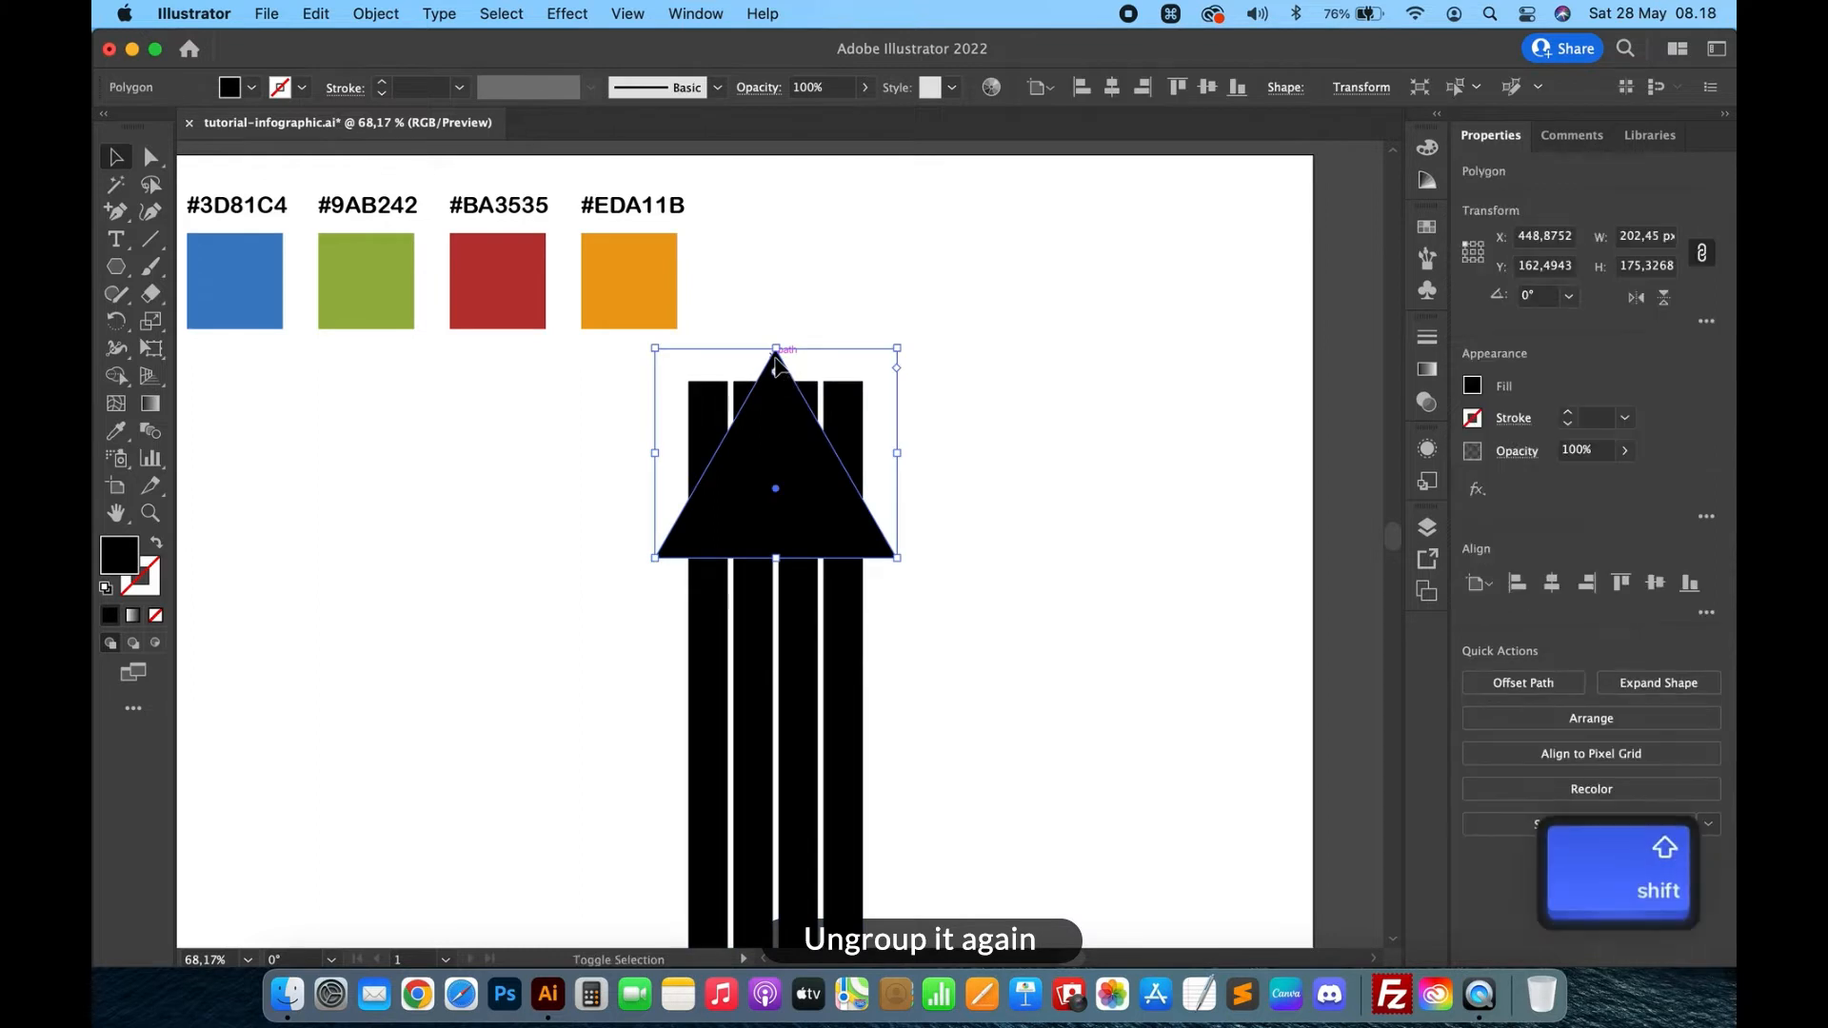
{"action": "key", "text": "shift+Down"}
{"action": "key", "text": "shift+Down"}
{"action": "key", "text": "shift+Down"}
{"action": "key", "text": "shift+Down"}
{"action": "key", "text": "shift+Down"}
{"action": "key", "text": "shift+Down"}
{"action": "key", "text": "shift+Down"}
{"action": "key", "text": "shift+Down"}
{"action": "key", "text": "shift+Down"}
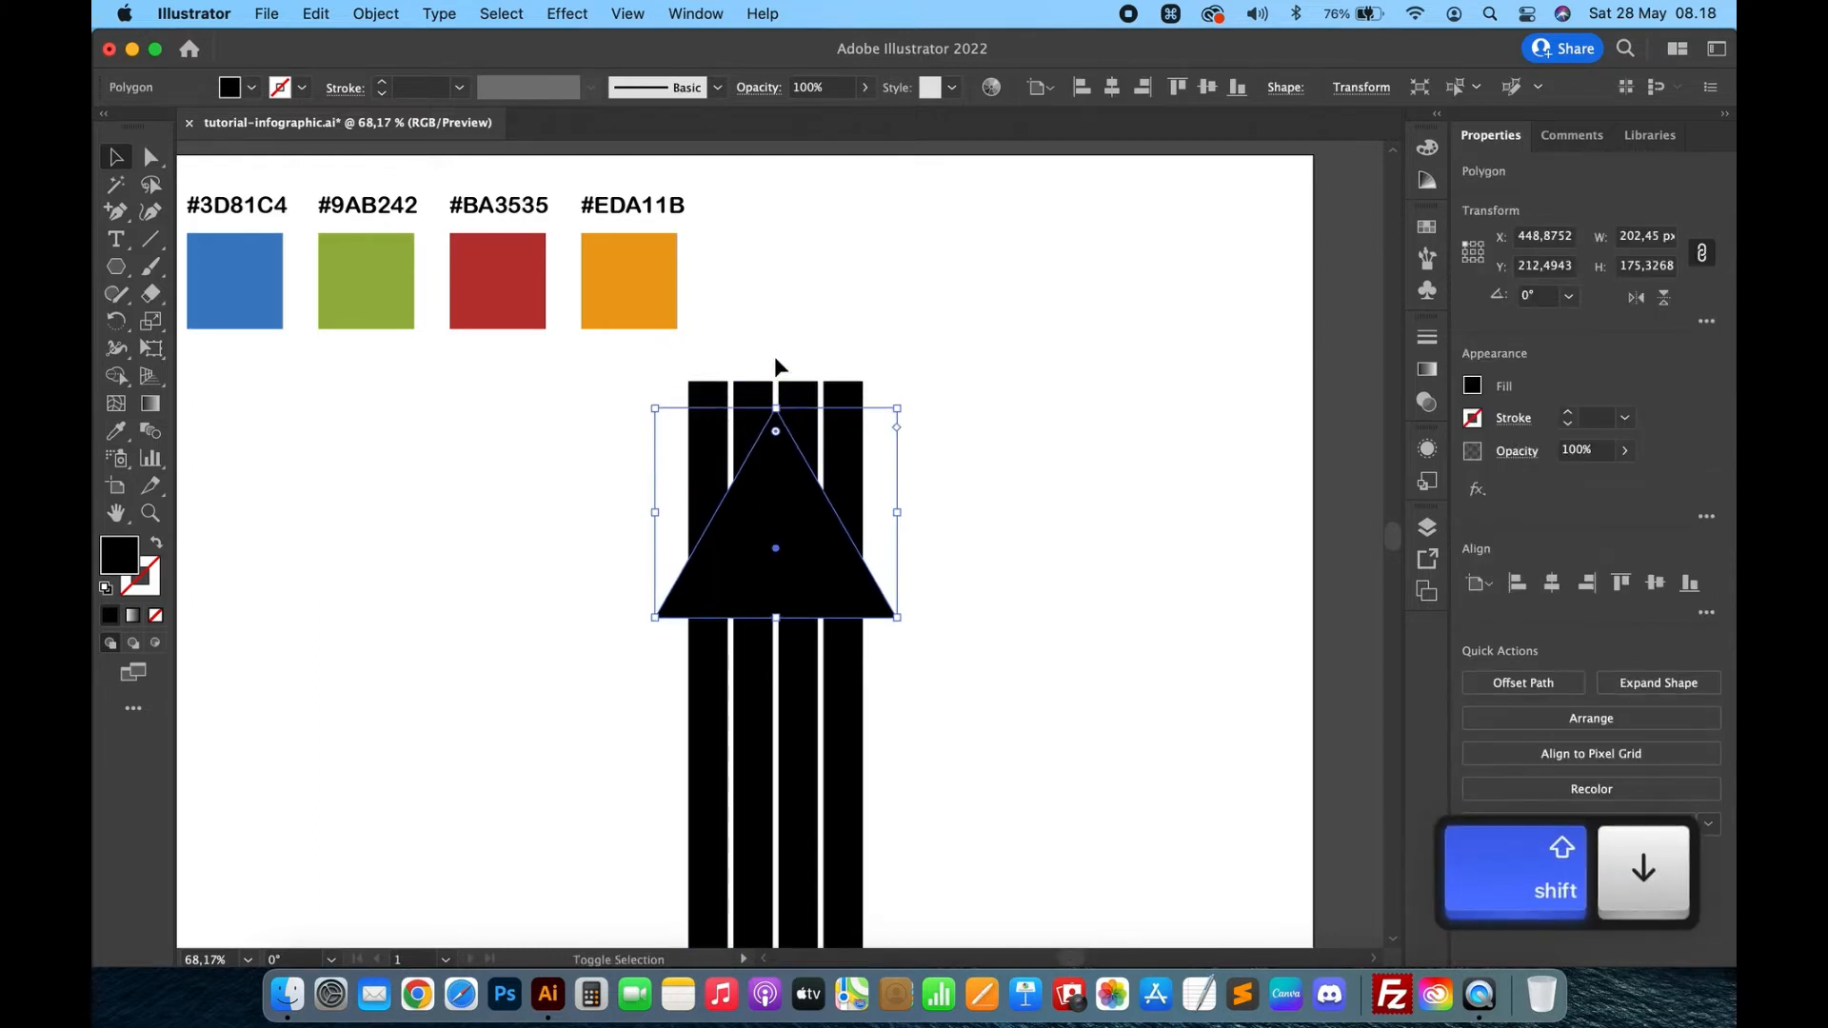
{"action": "key", "text": "shift+Up"}
{"action": "key", "text": "shift+Up"}
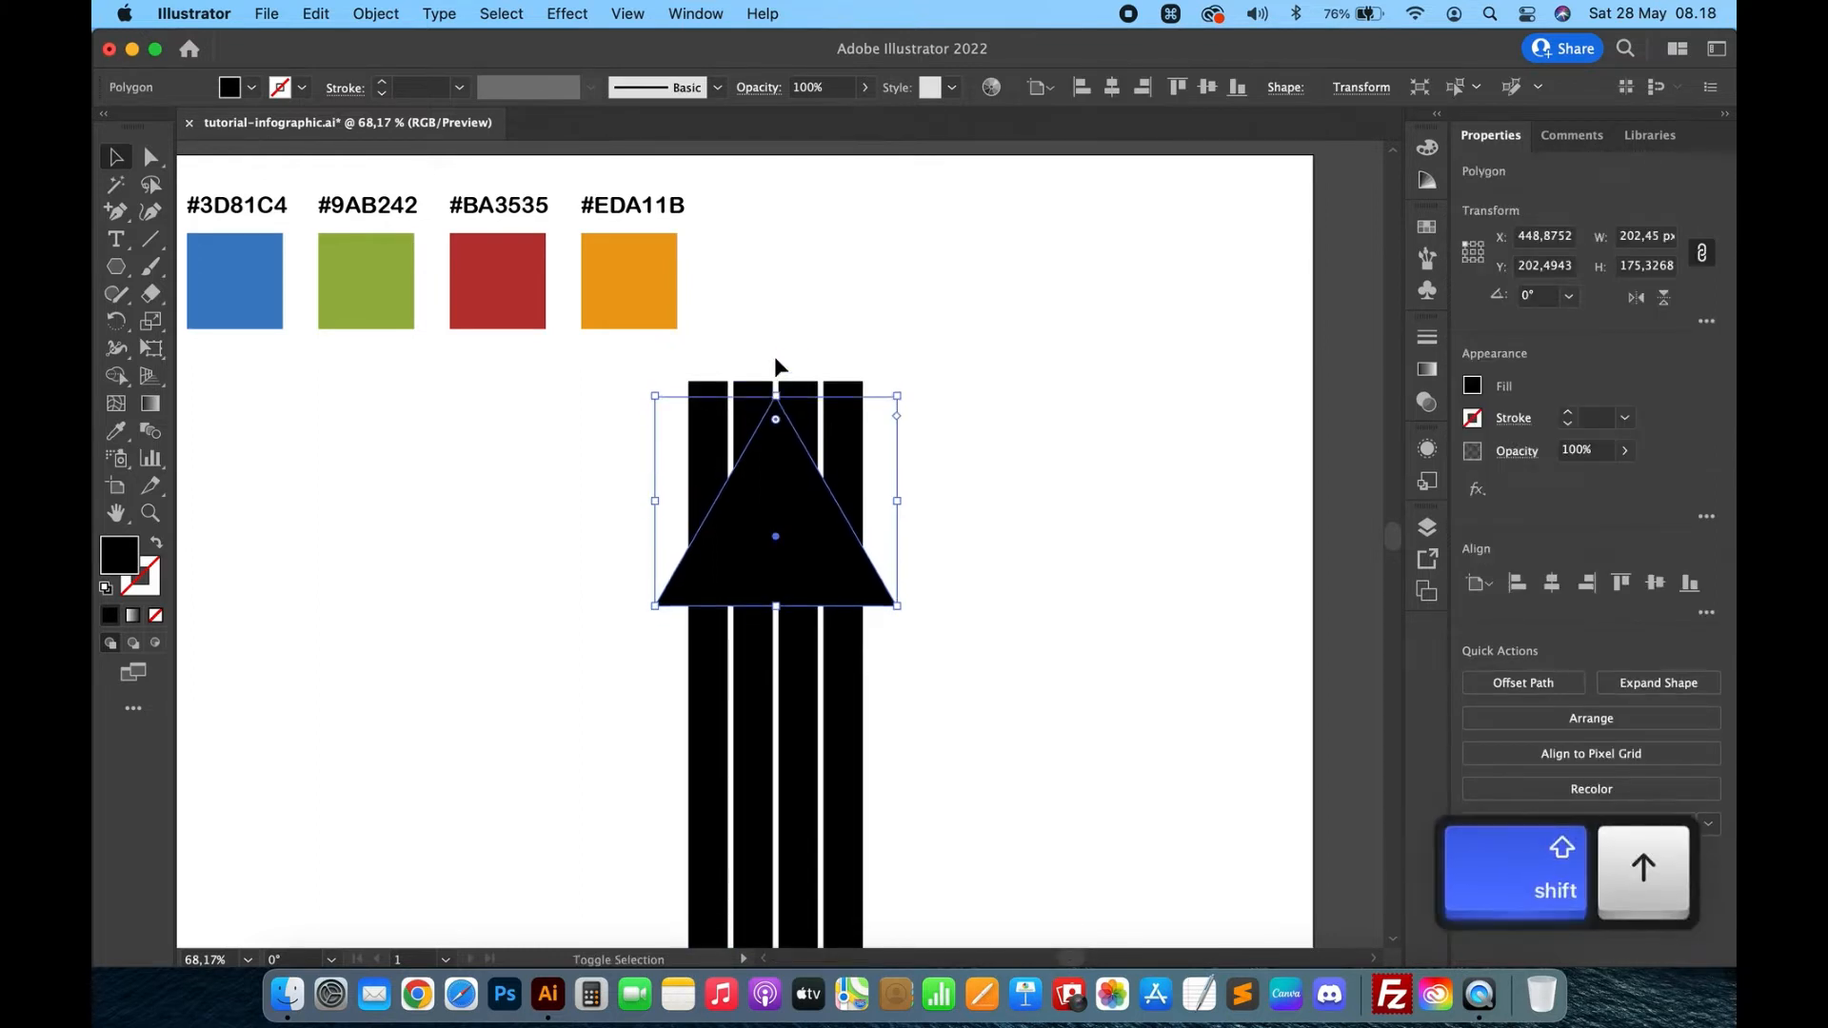
{"action": "left_click", "coordinate": [1106, 540]}
{"action": "scroll", "coordinate": [1105, 540], "scroll_direction": "down", "scroll_amount": 5}
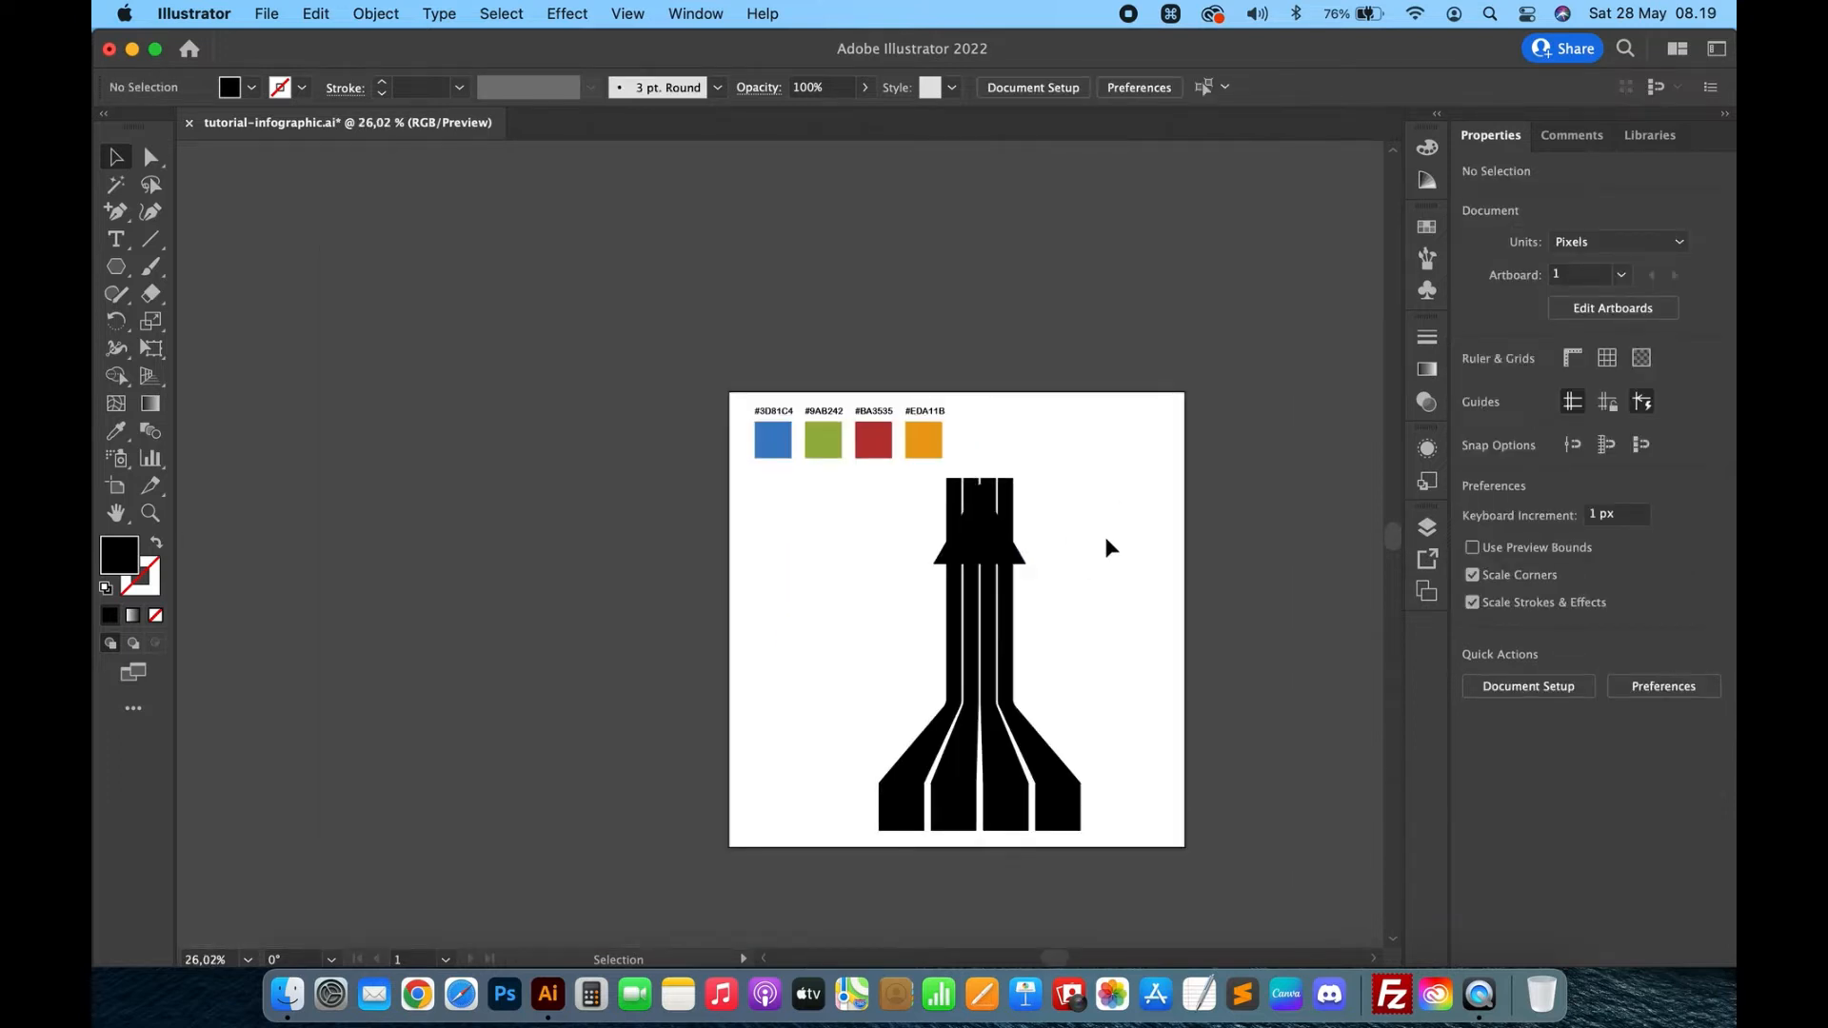
Scale the triangle down from its centre to about 181 × 157 px and move it 10 px up.
{"action": "scroll", "coordinate": [1104, 547], "scroll_direction": "up", "scroll_amount": 5}
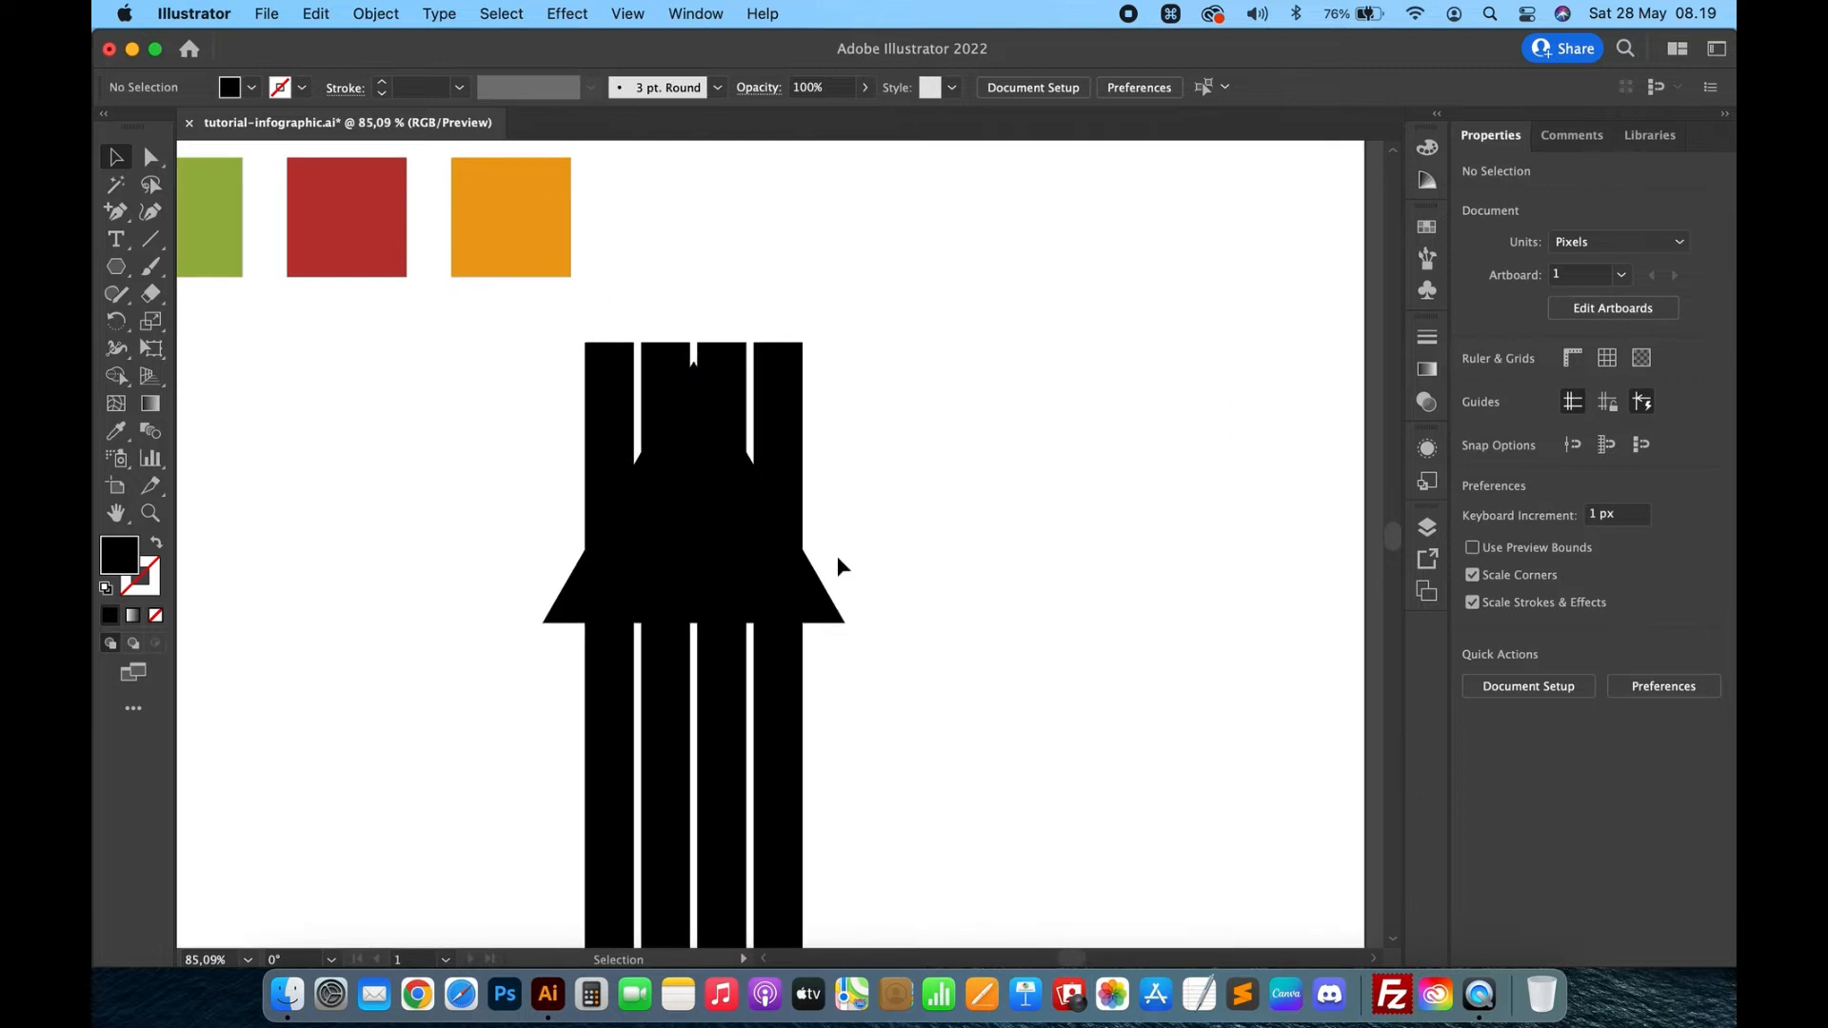
{"action": "left_click", "coordinate": [694, 530]}
{"action": "left_click_drag", "start_coordinate": [847, 360], "coordinate": [831, 360]}
{"action": "left_click", "coordinate": [1017, 618]}
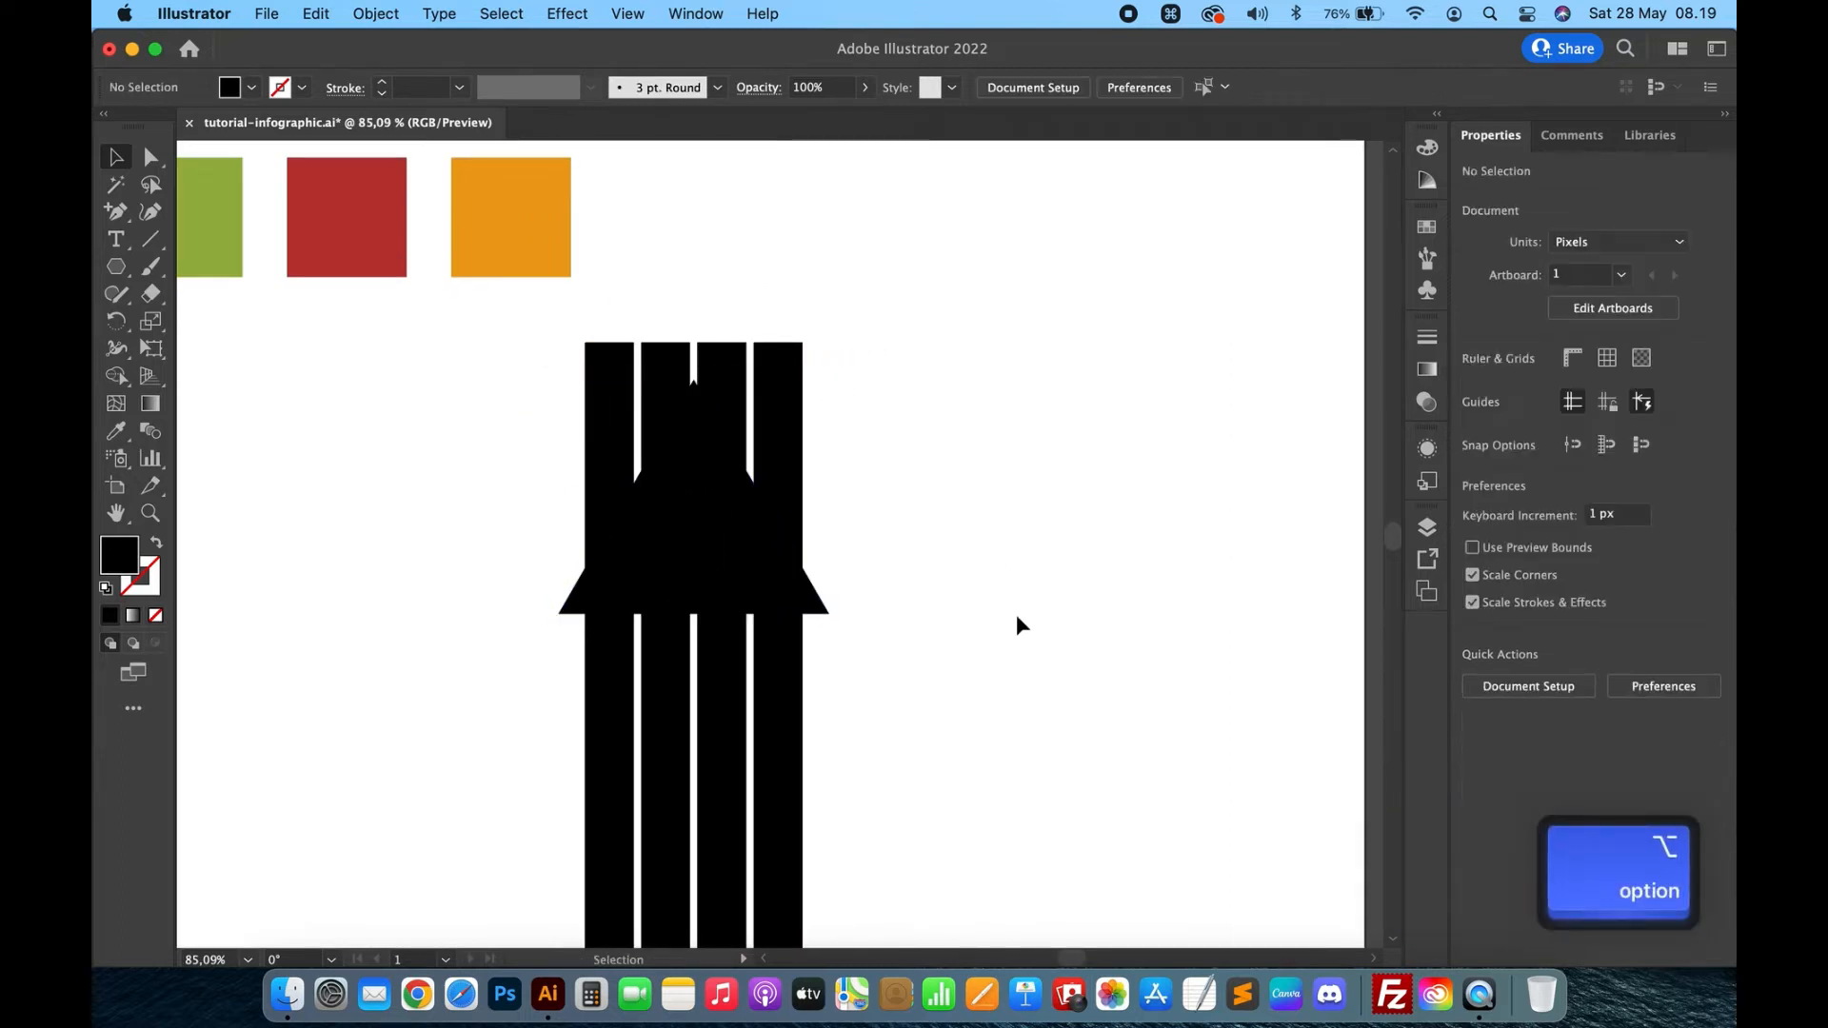
{"action": "scroll", "coordinate": [1017, 619], "scroll_direction": "down", "scroll_amount": 5}
{"action": "scroll", "coordinate": [1017, 619], "scroll_direction": "down", "scroll_amount": 2}
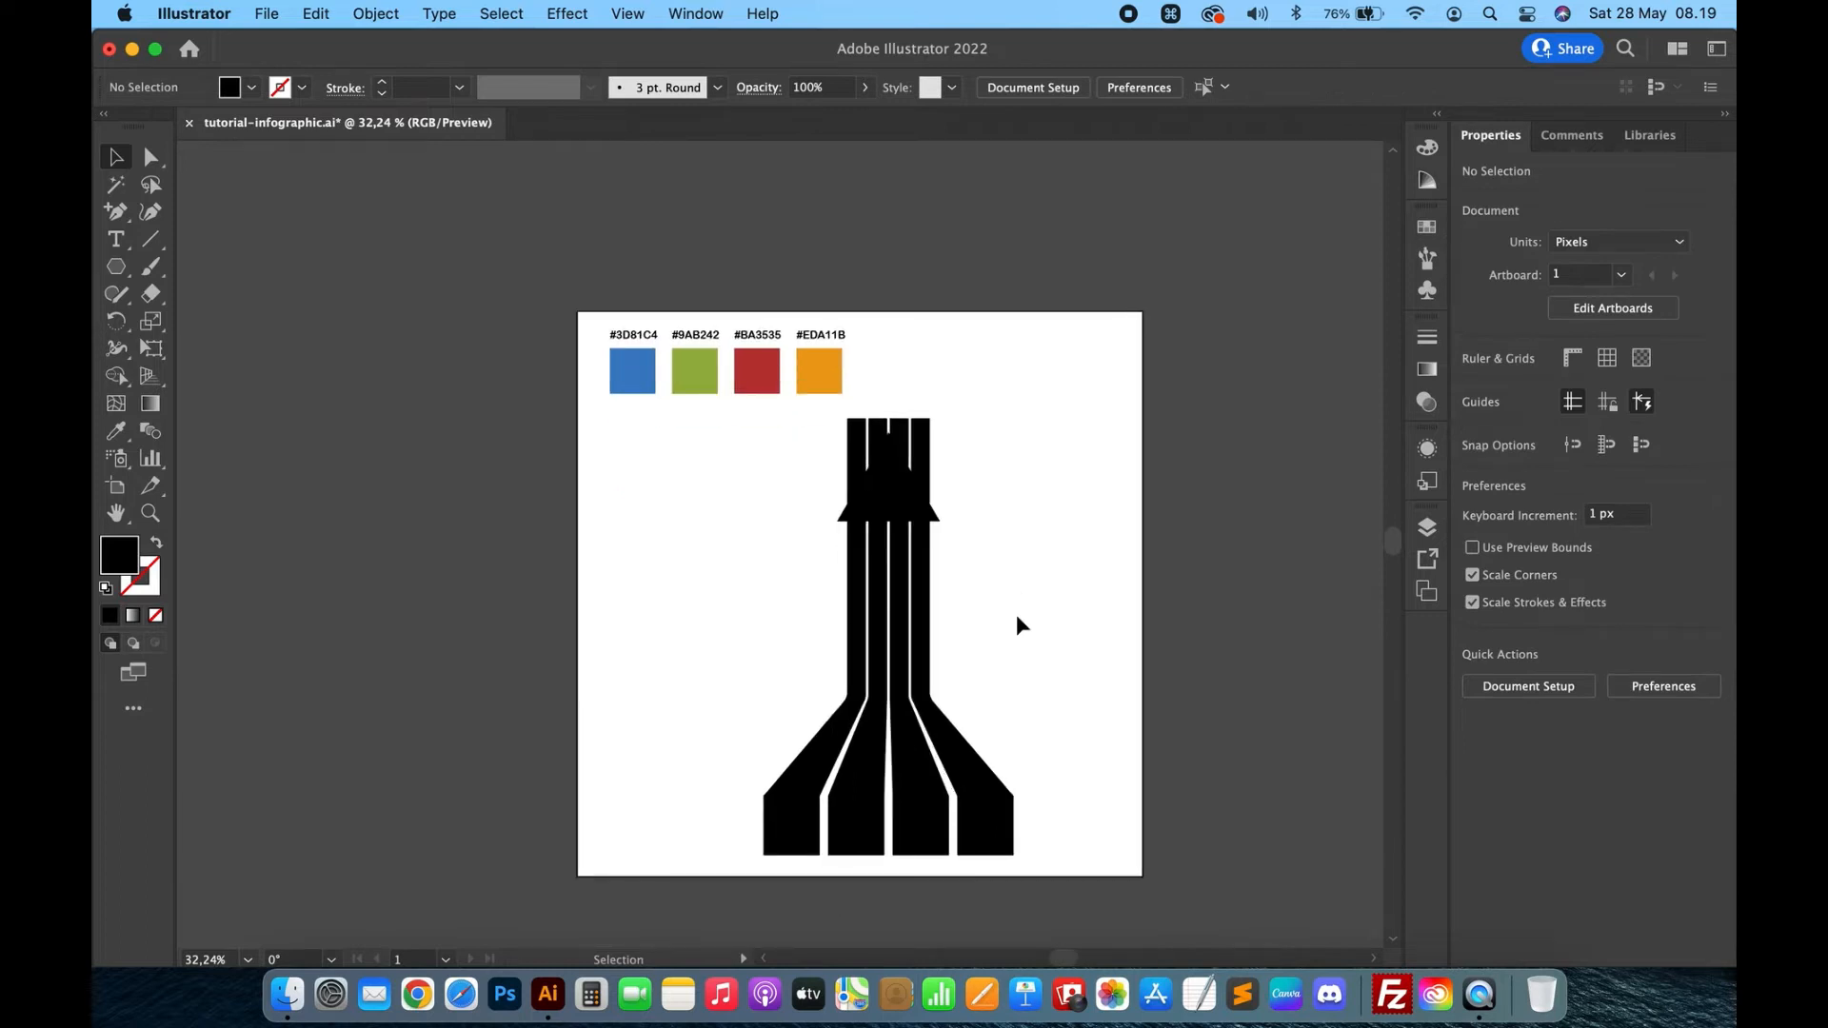
{"action": "left_click", "coordinate": [890, 484]}
{"action": "key", "text": "shift+Up"}
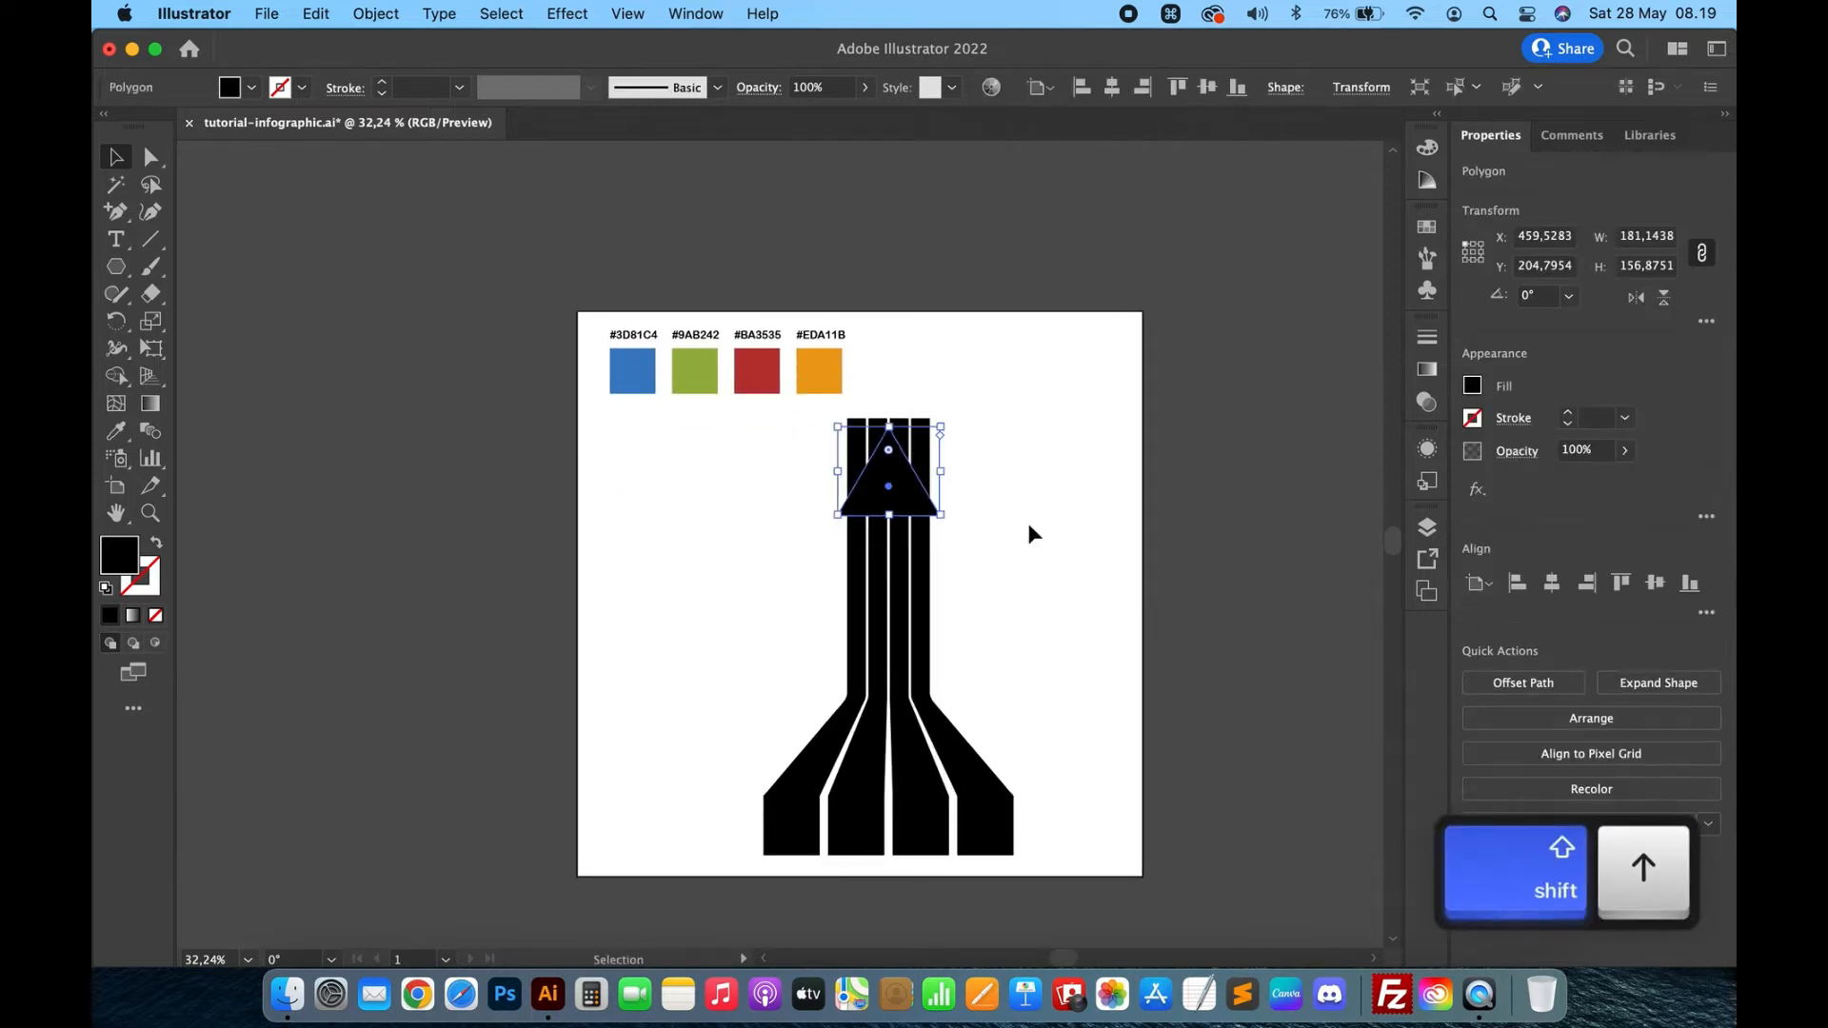
Remove the four bar ends that extend outside the triangle's sloping sides using the Shape Builder.
{"action": "left_click_drag", "start_coordinate": [1040, 482], "coordinate": [705, 664]}
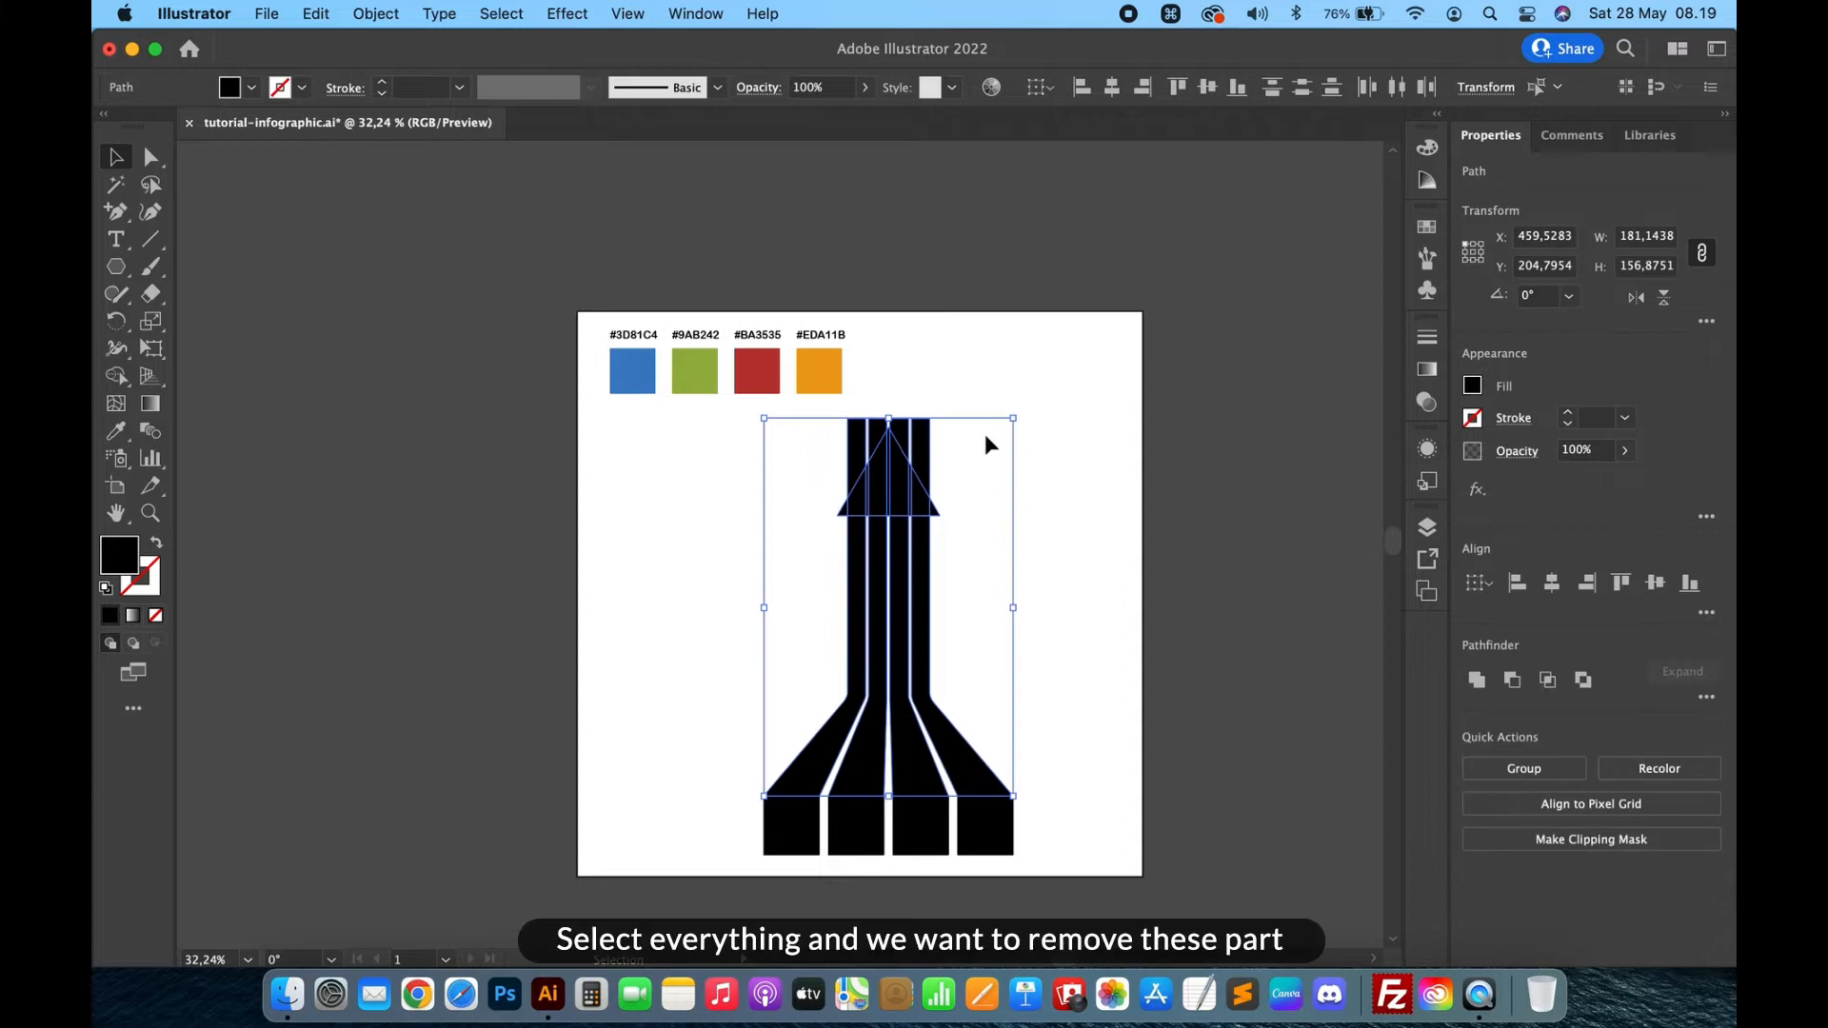
{"action": "scroll", "coordinate": [984, 432], "scroll_direction": "up", "scroll_amount": 5}
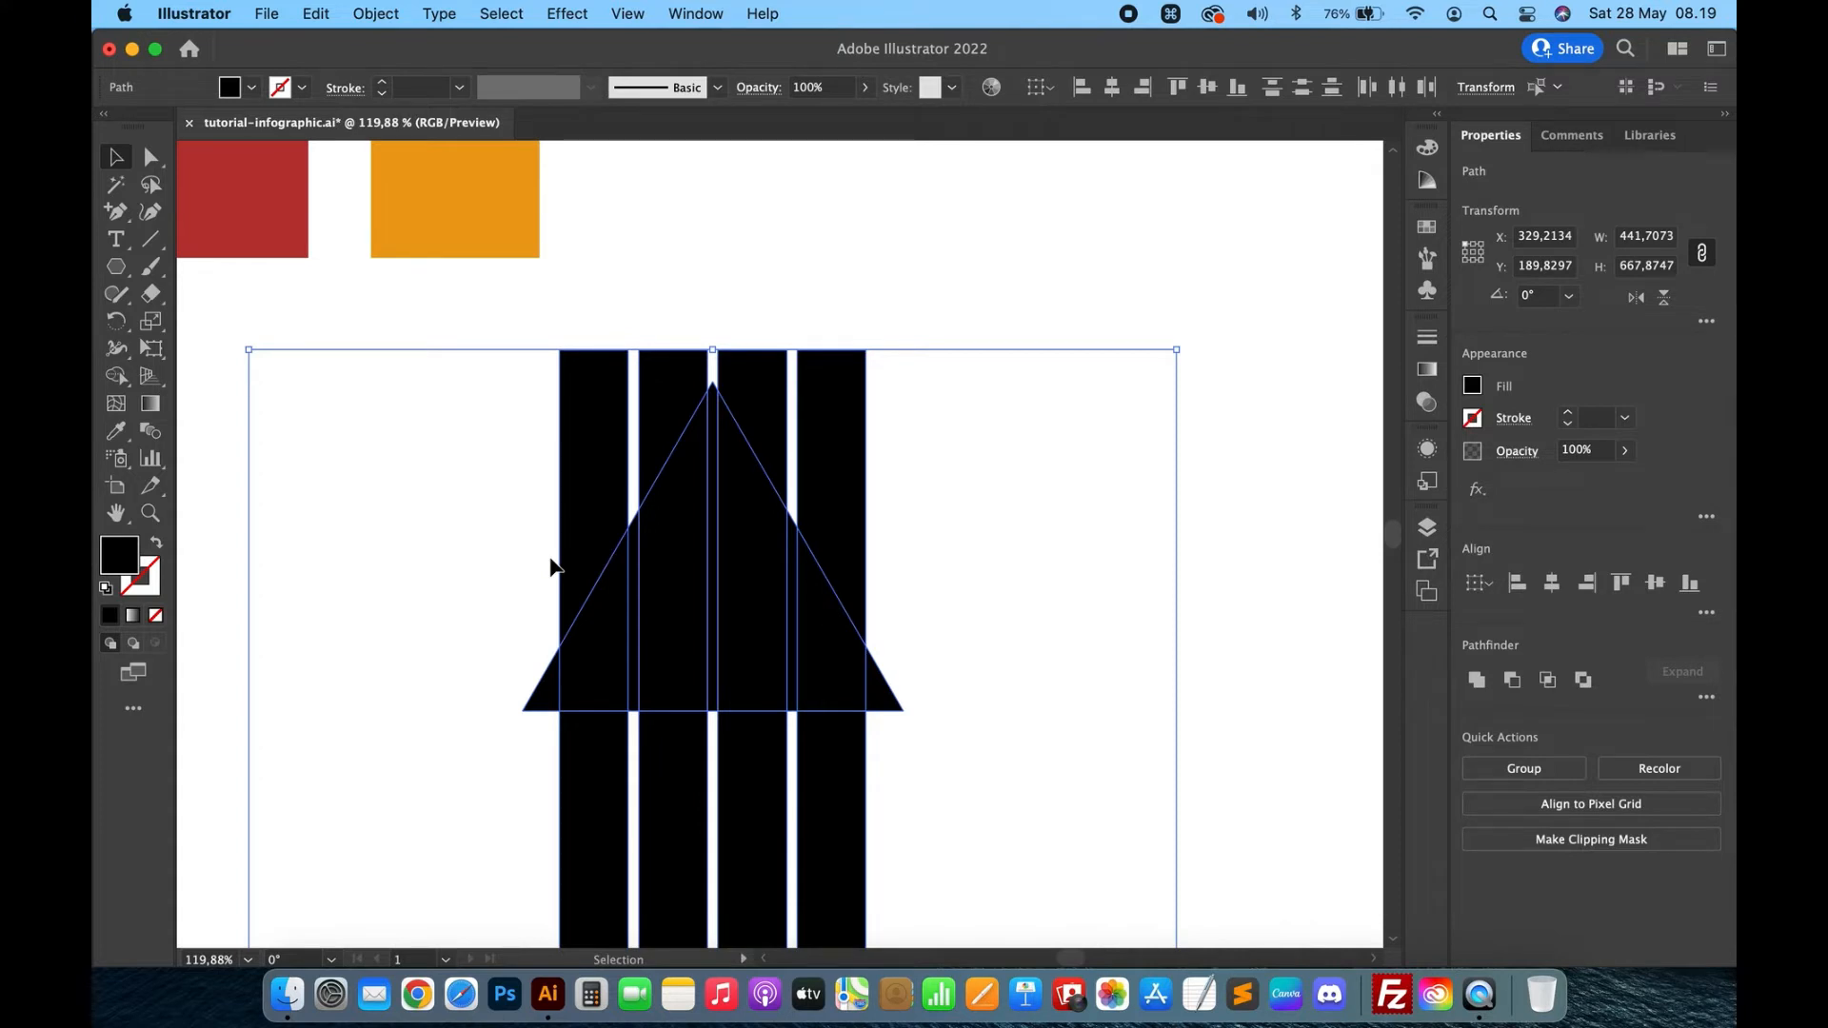
{"action": "left_click", "coordinate": [122, 376]}
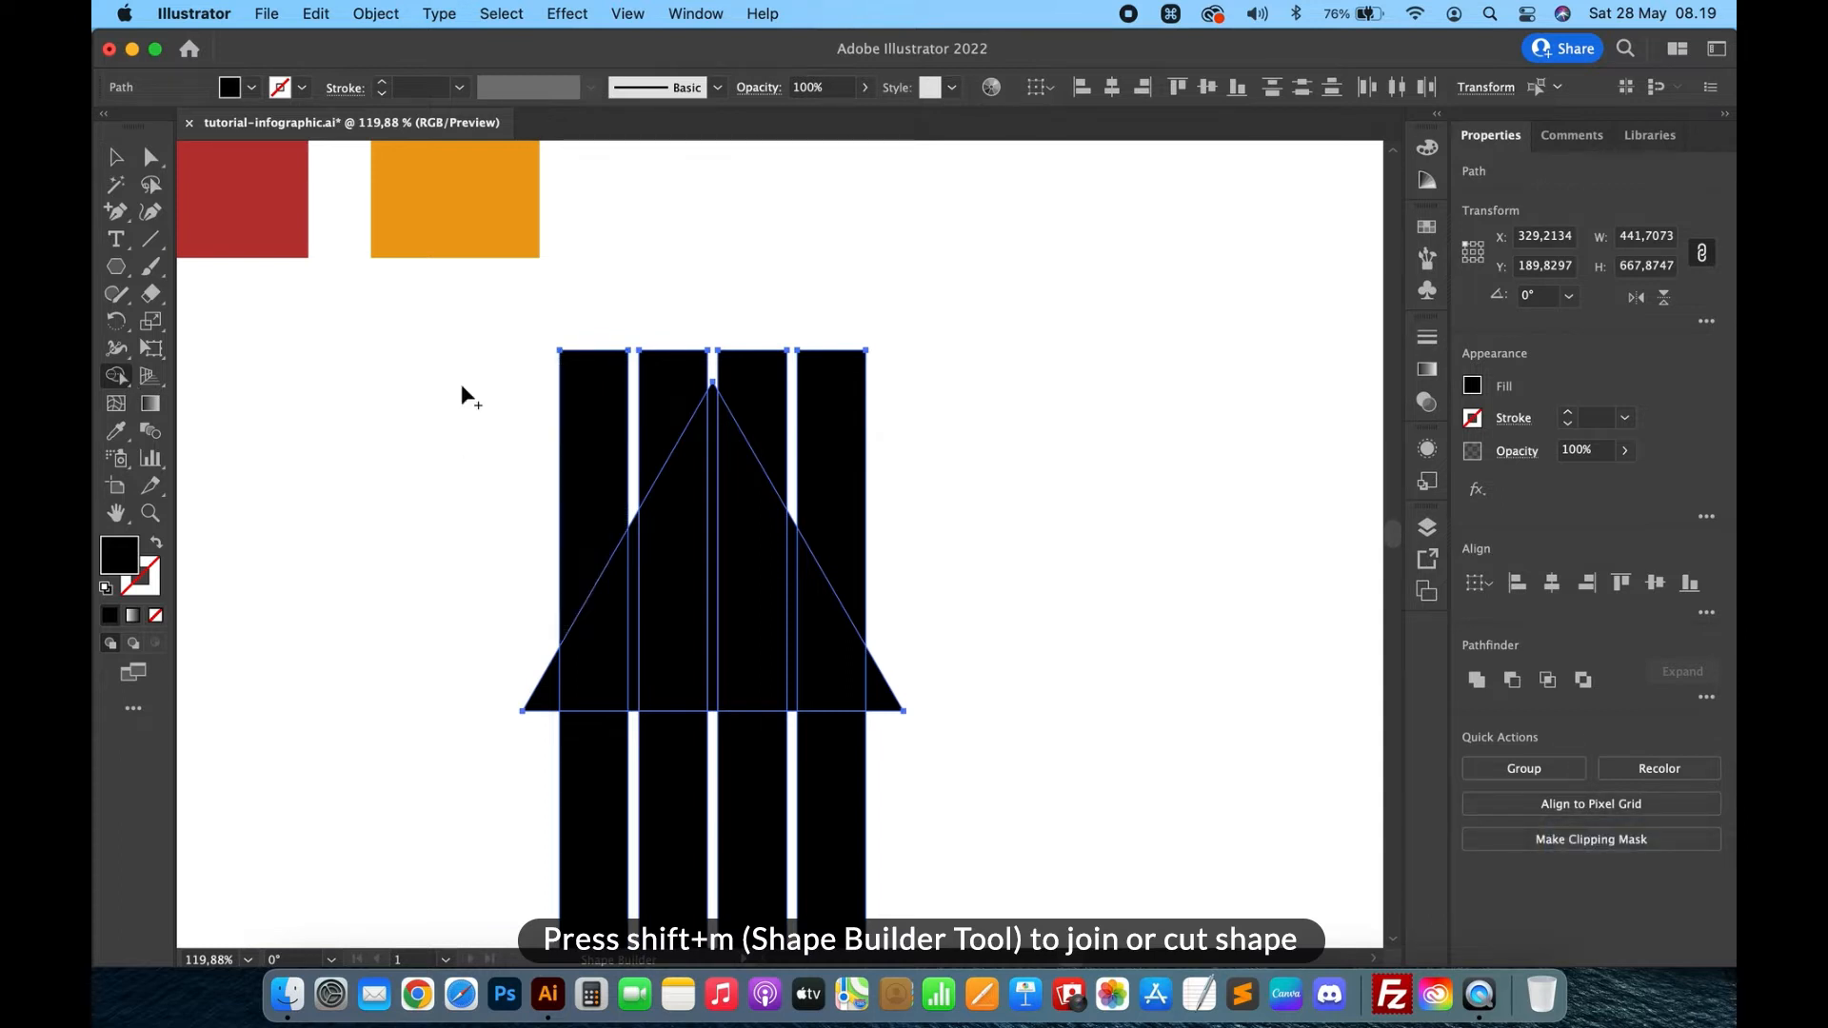
{"action": "left_click", "coordinate": [573, 428], "text": "alt"}
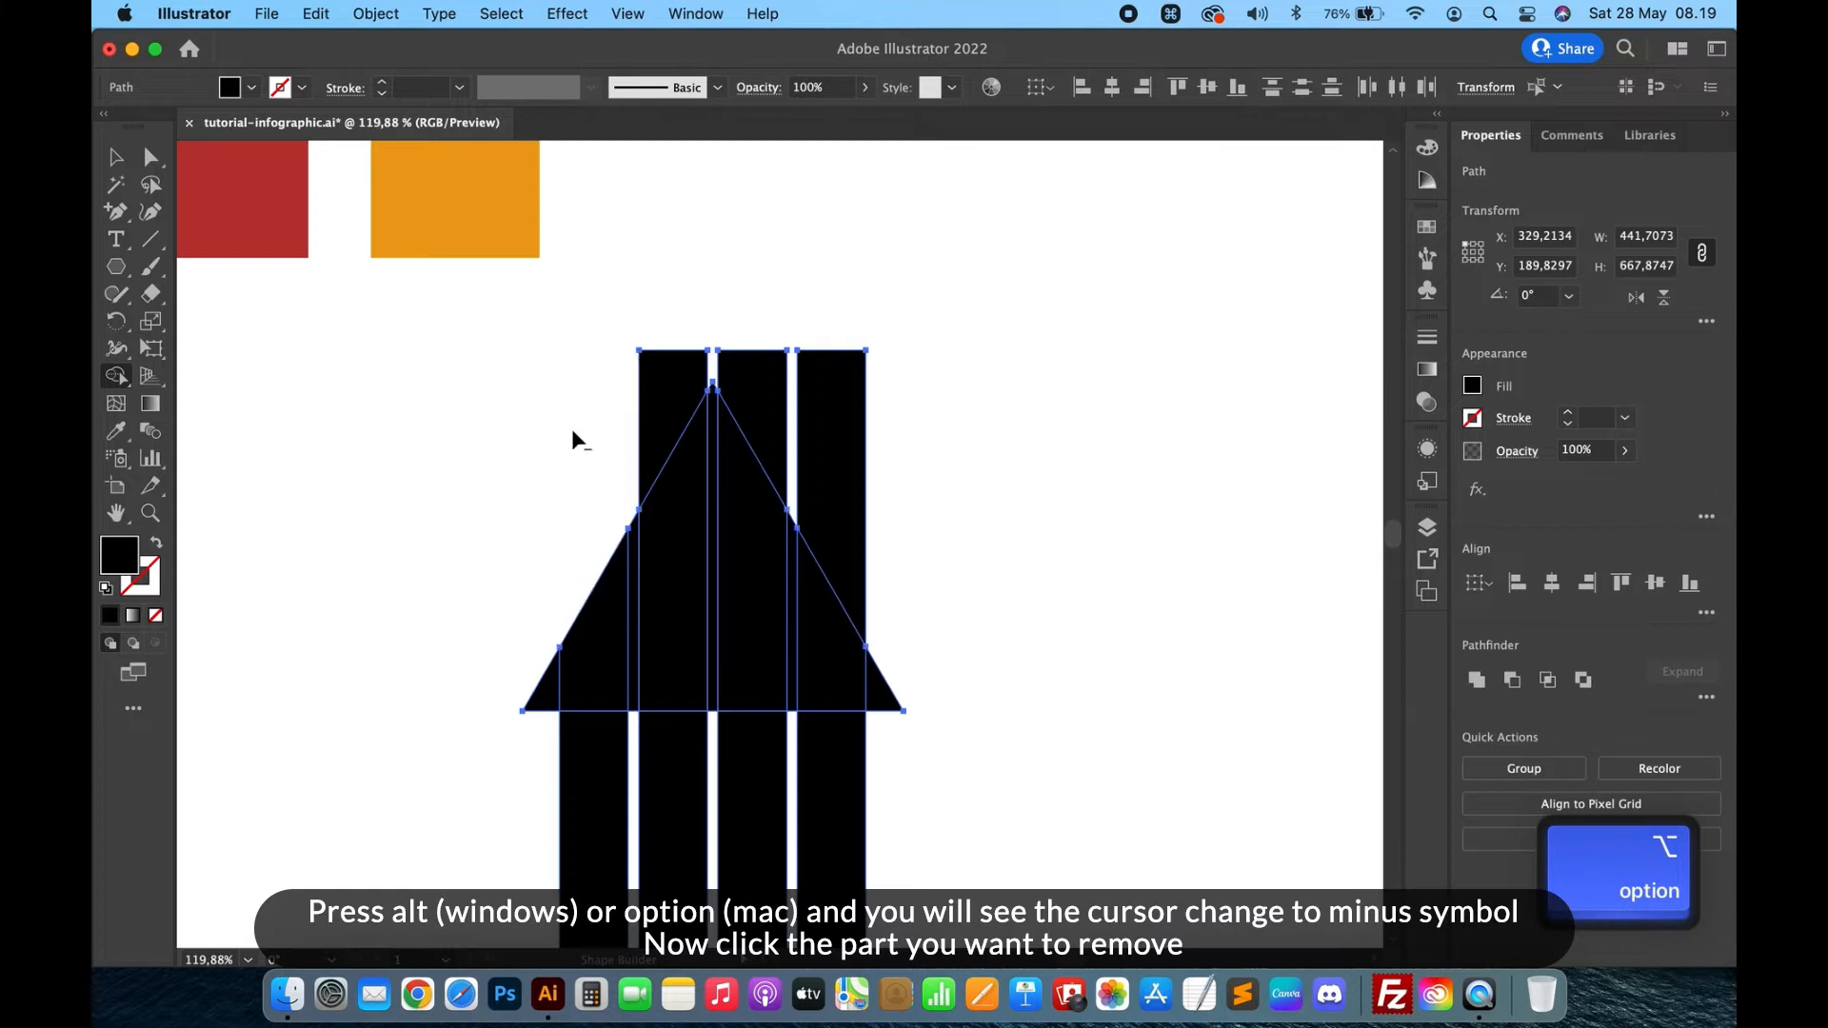
{"action": "left_click", "coordinate": [672, 396], "text": "alt"}
{"action": "left_click", "coordinate": [754, 379], "text": "alt"}
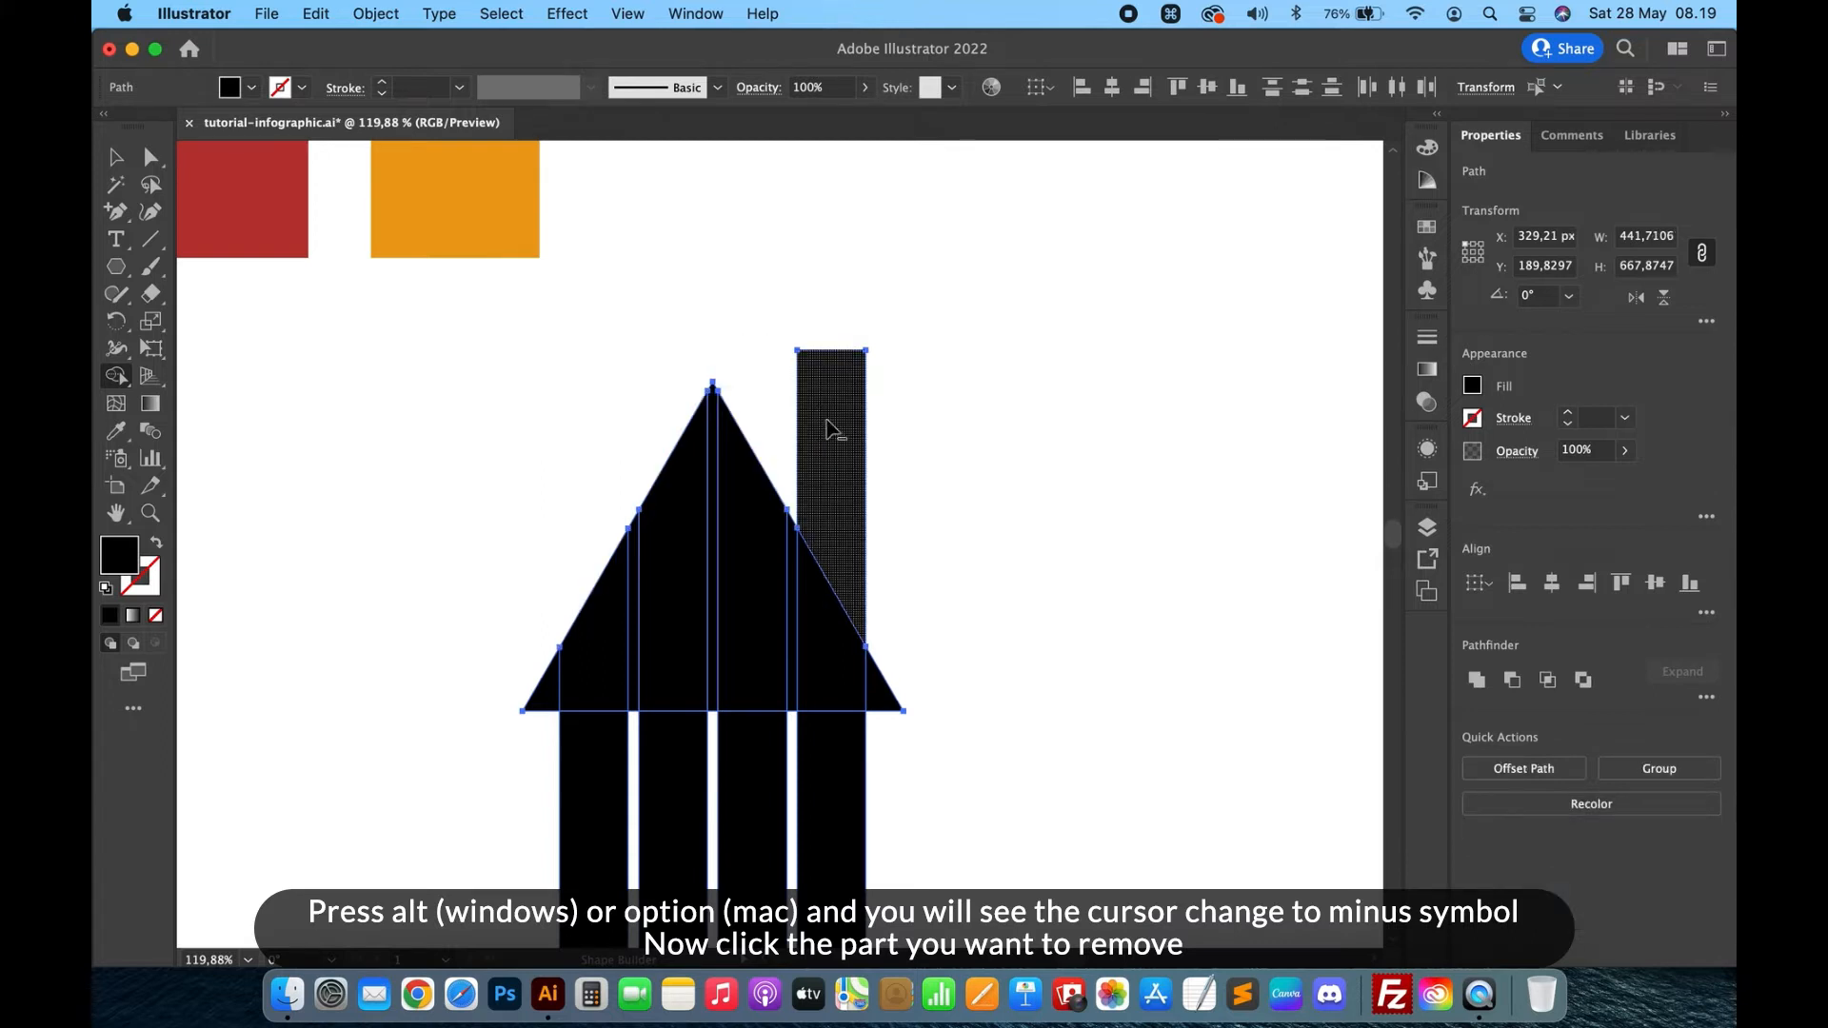
{"action": "left_click", "coordinate": [841, 444], "text": "alt"}
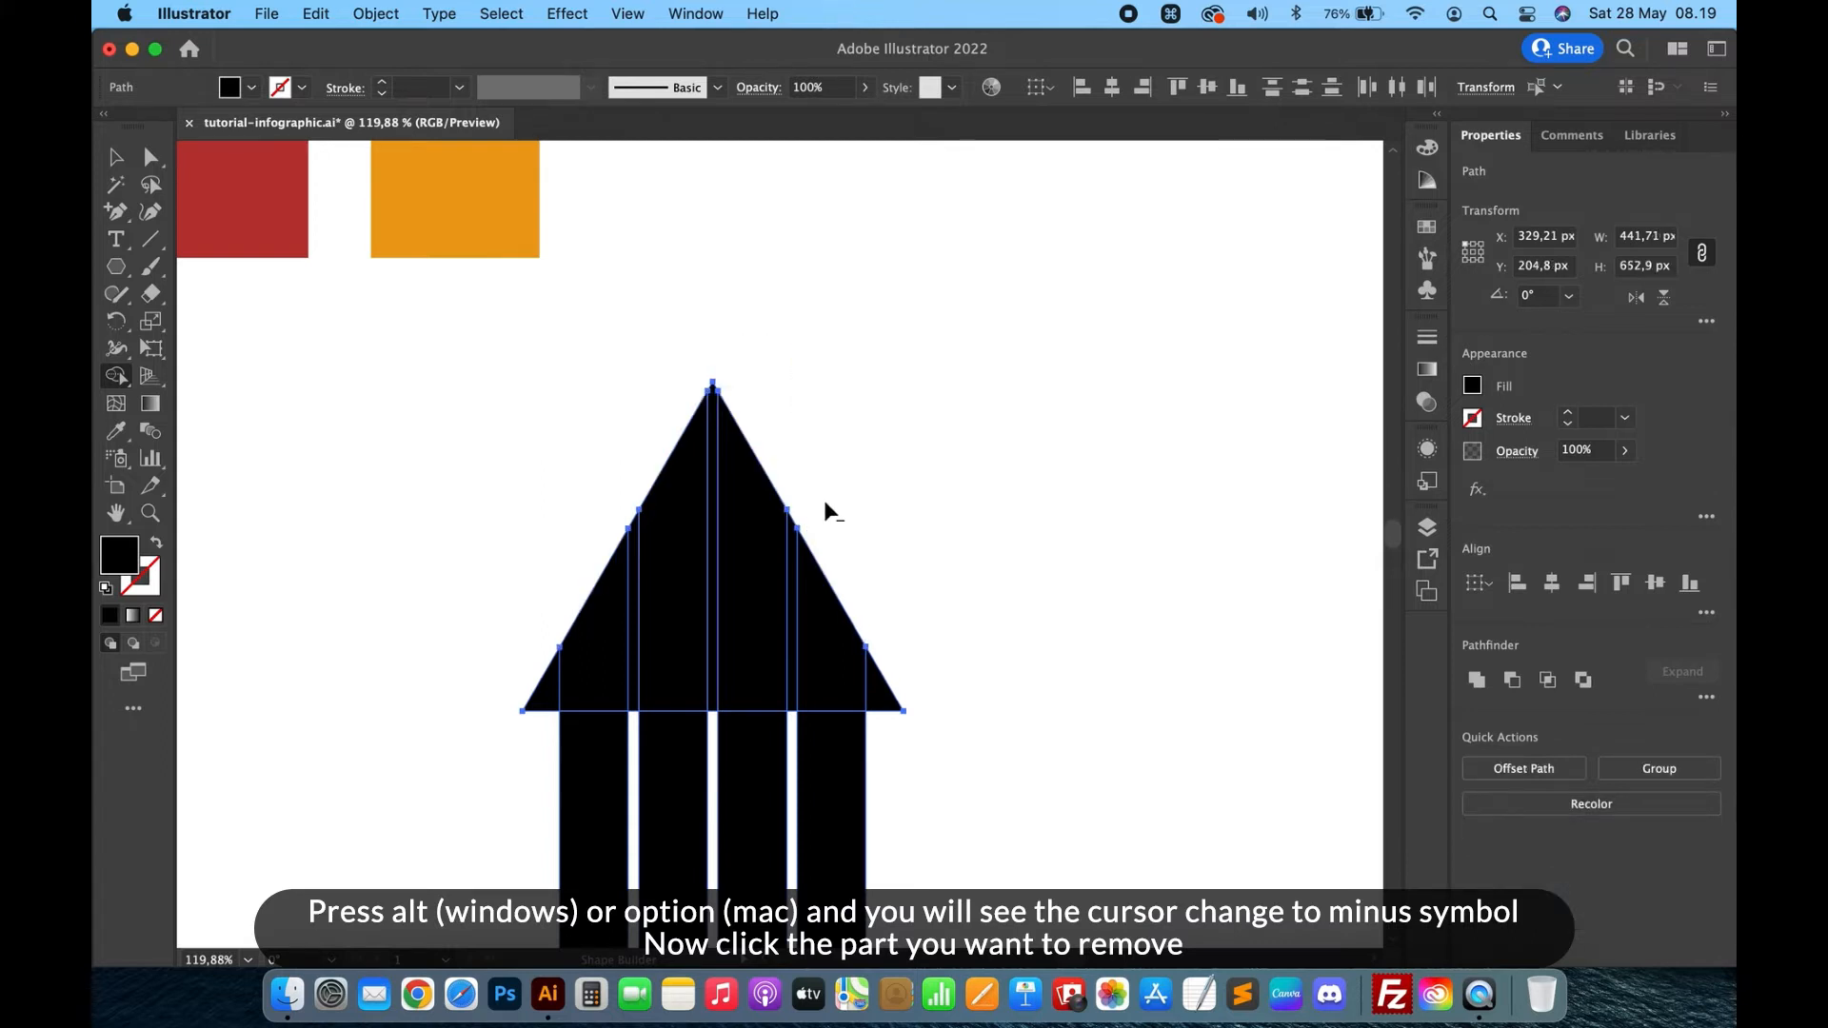
Remove the triangle's three strips in the gaps between the bars, splitting the arrowhead into four pieces.
{"action": "left_click", "coordinate": [790, 571], "text": "alt"}
{"action": "left_click", "coordinate": [716, 533], "text": "alt"}
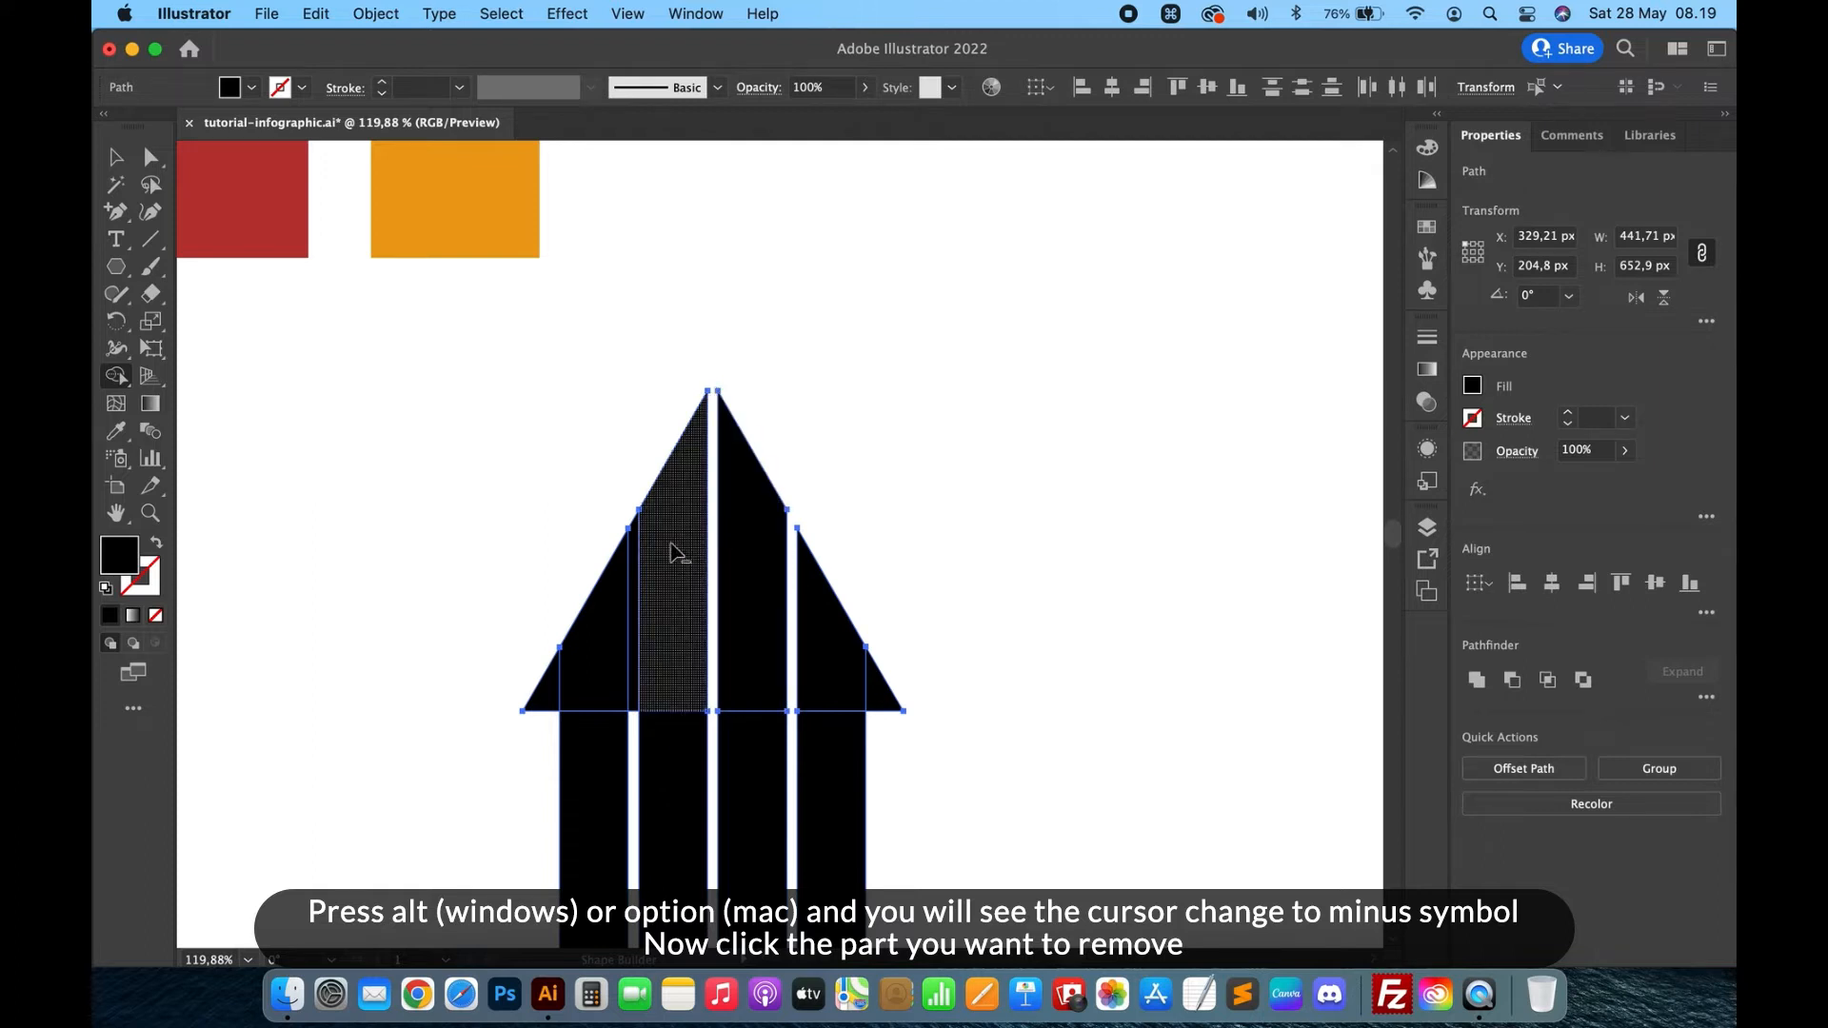
{"action": "left_click", "coordinate": [635, 586], "text": "alt"}
{"action": "key", "text": "v"}
{"action": "left_click", "coordinate": [958, 402]}
Unite the leftmost arrowhead piece with the bar beneath it into a single shape.
{"action": "left_click", "coordinate": [757, 486]}
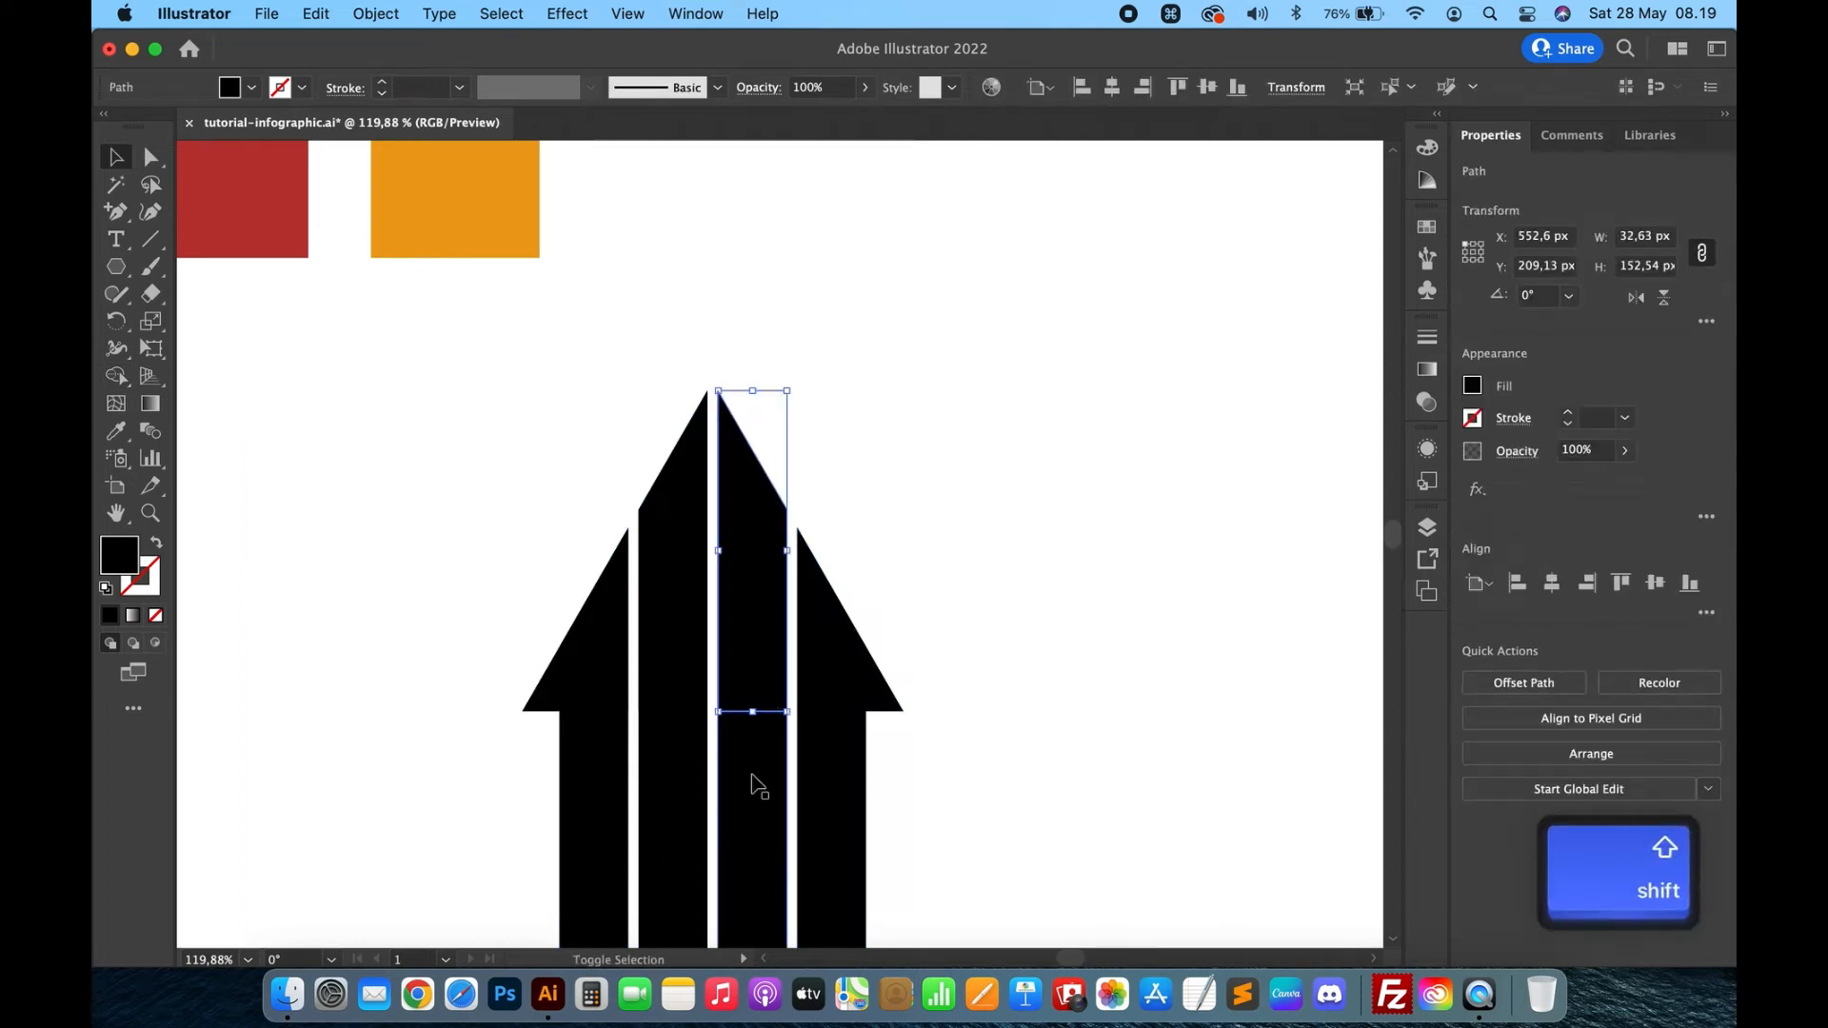
{"action": "scroll", "coordinate": [759, 787], "scroll_direction": "down", "scroll_amount": 5}
{"action": "left_click", "coordinate": [713, 729]}
{"action": "left_click", "coordinate": [650, 739]}
{"action": "scroll", "coordinate": [664, 817], "scroll_direction": "down", "scroll_amount": 5}
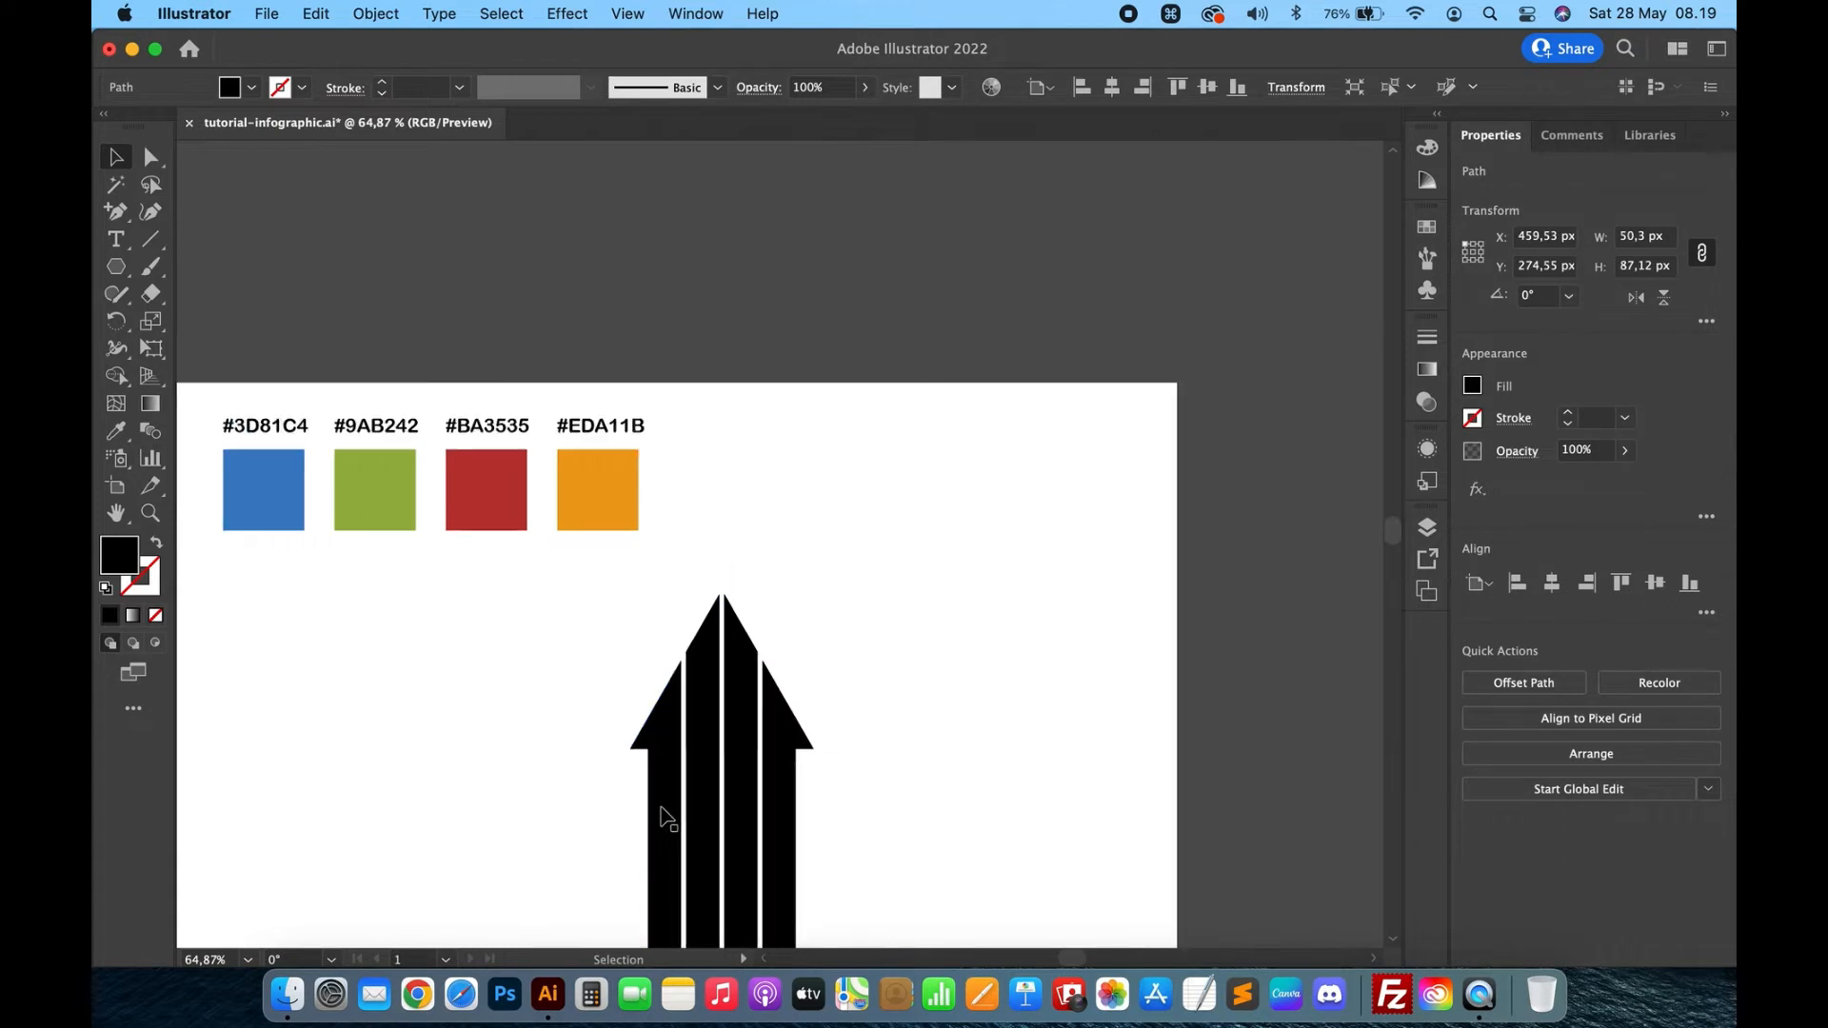
{"action": "scroll", "coordinate": [666, 742], "scroll_direction": "up", "scroll_amount": 4}
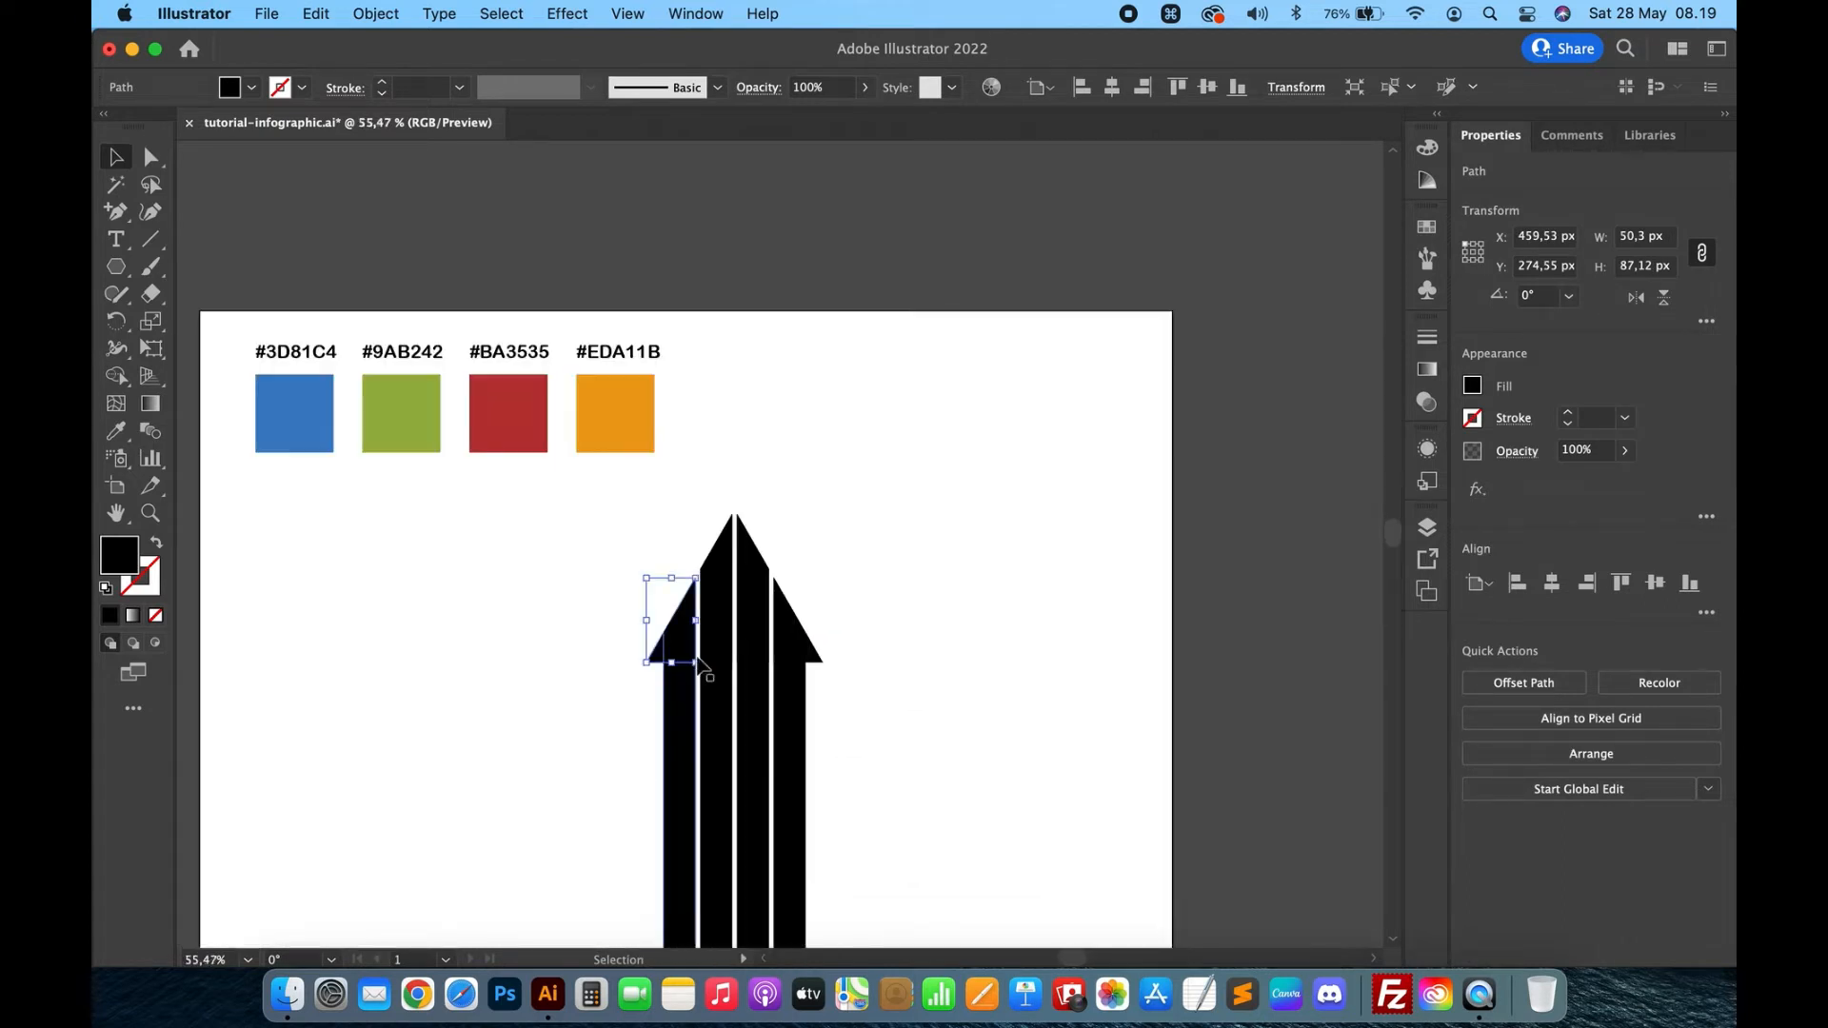
{"action": "left_click", "coordinate": [680, 728], "text": "shift"}
{"action": "left_click", "coordinate": [1478, 680]}
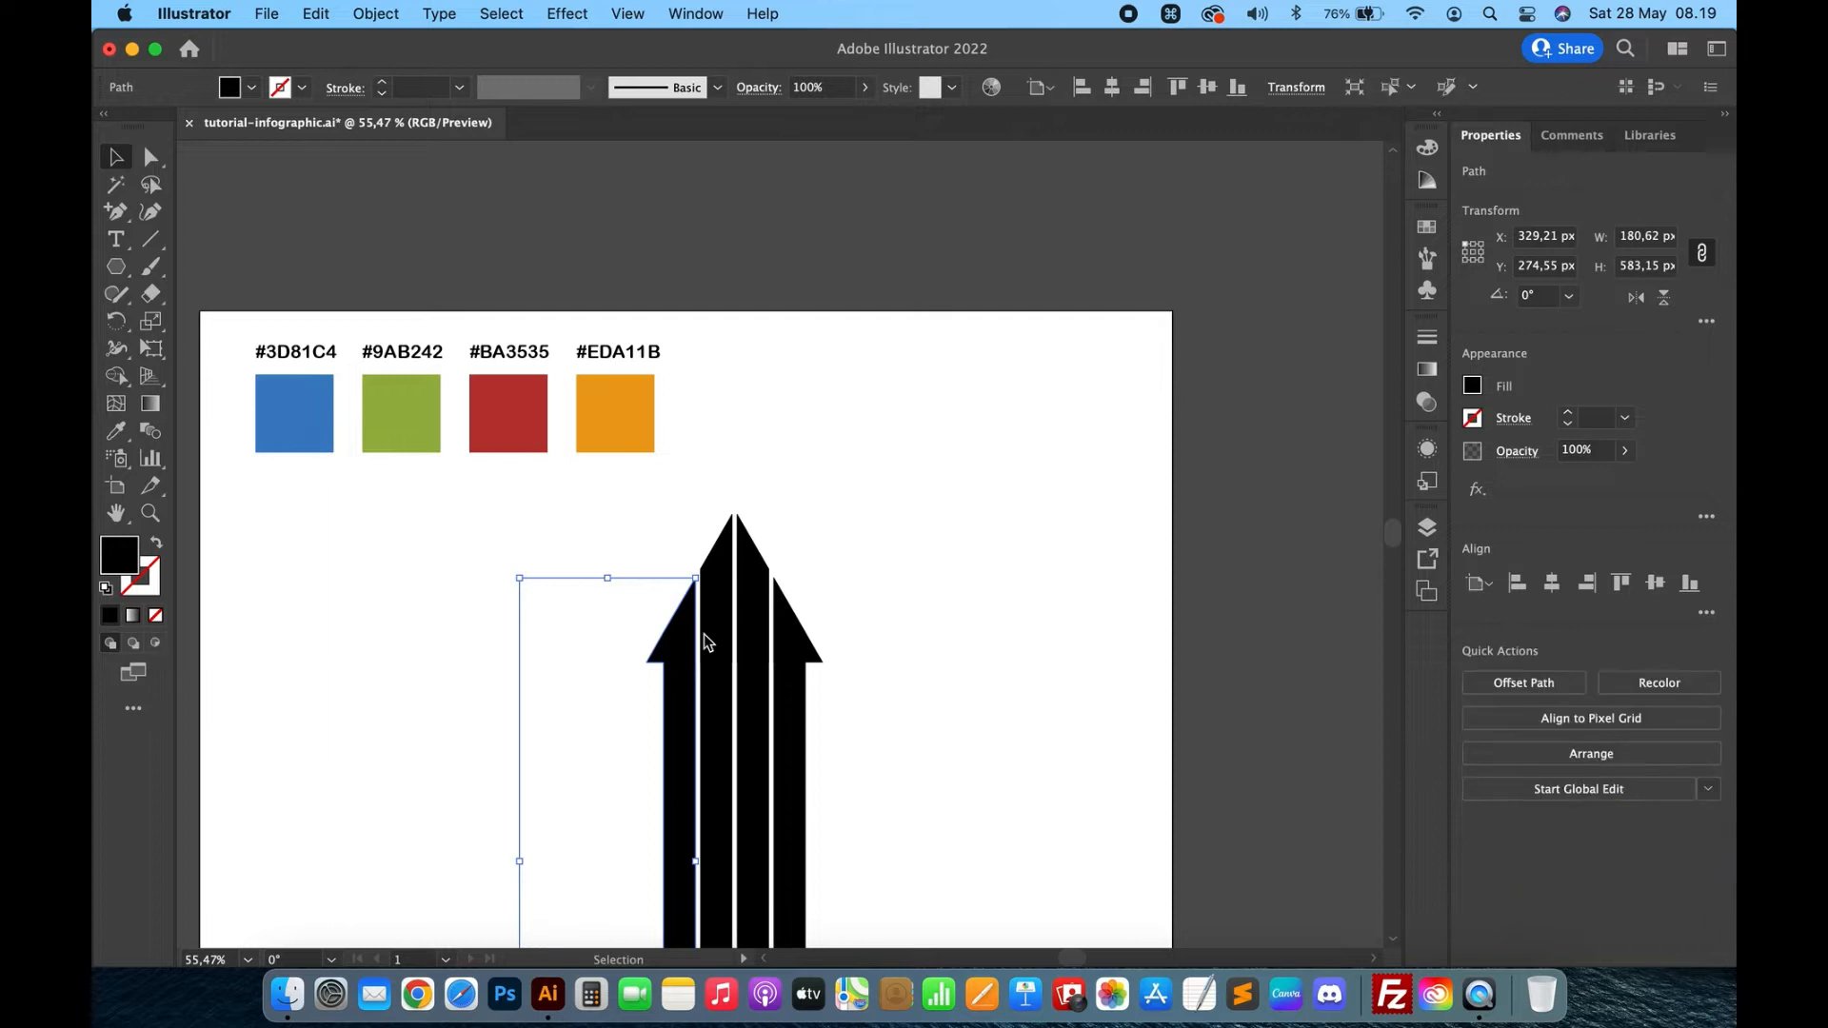
Unite each of the two middle arrowhead pieces with its own bar.
{"action": "left_click", "coordinate": [714, 577]}
{"action": "left_click", "coordinate": [718, 728], "text": "shift"}
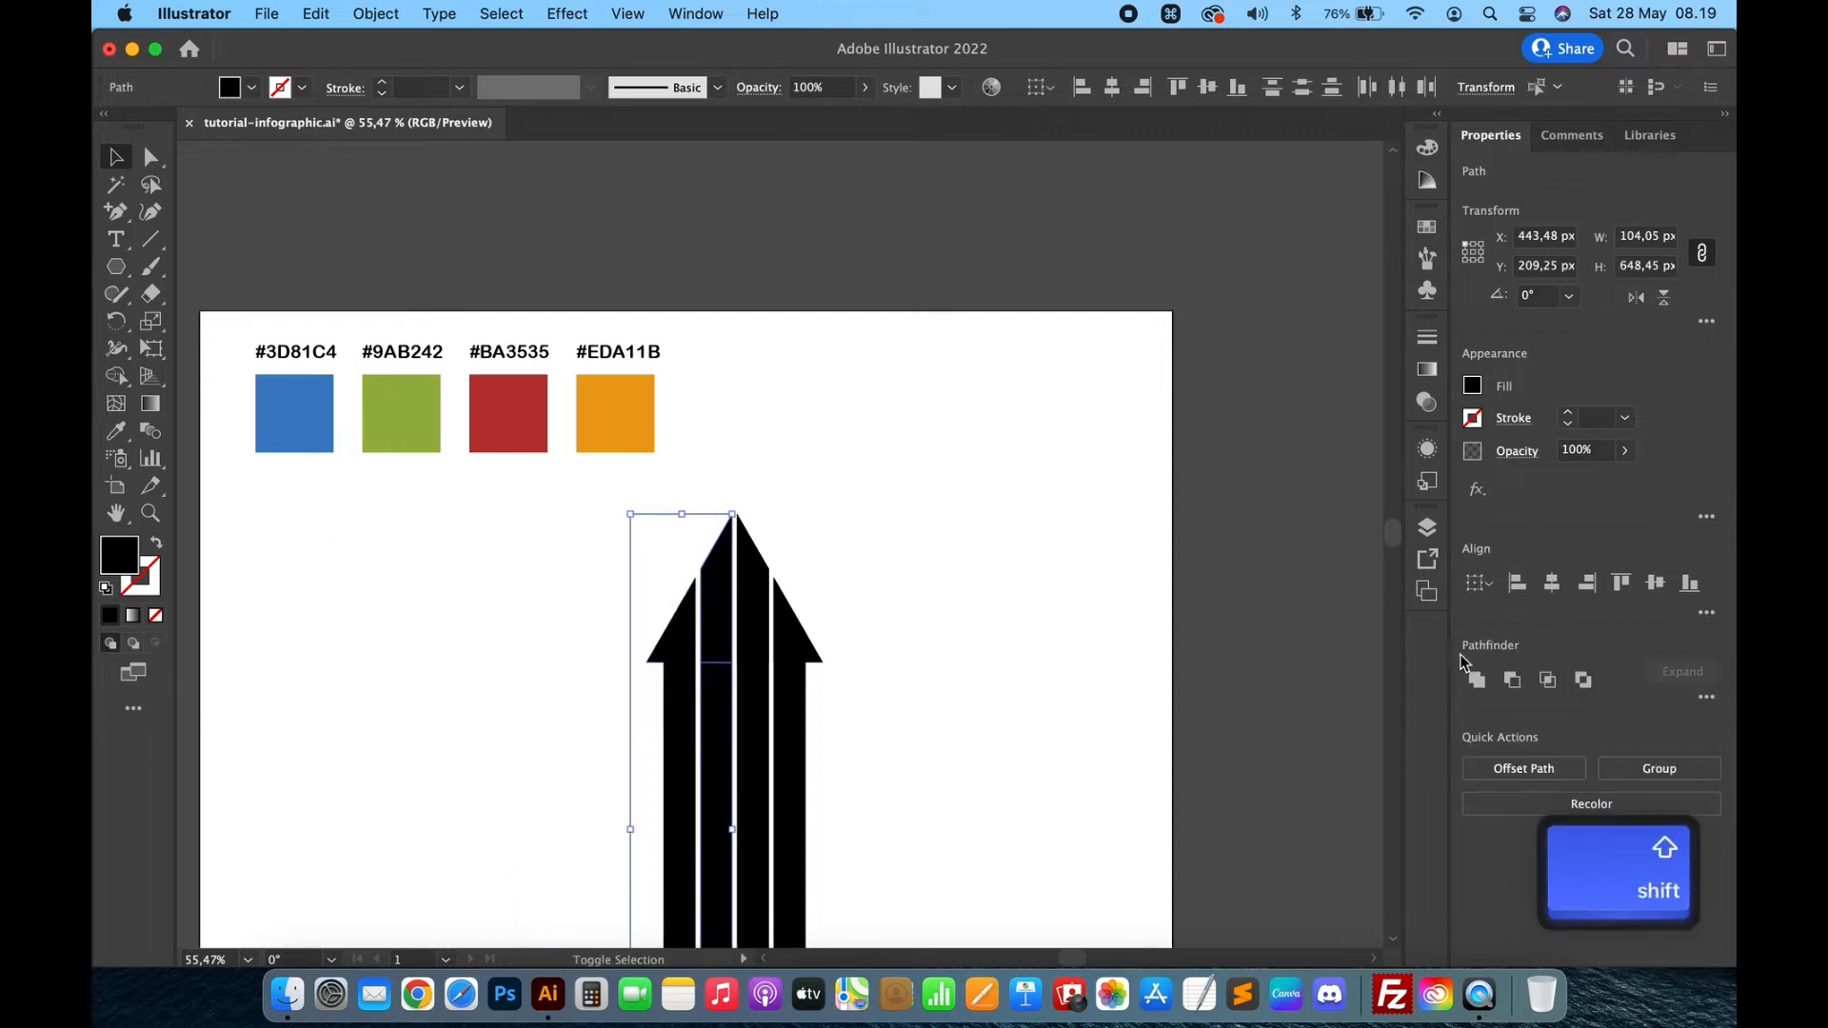
{"action": "left_click", "coordinate": [1477, 680]}
{"action": "left_click", "coordinate": [753, 599]}
{"action": "left_click", "coordinate": [764, 714], "text": "shift"}
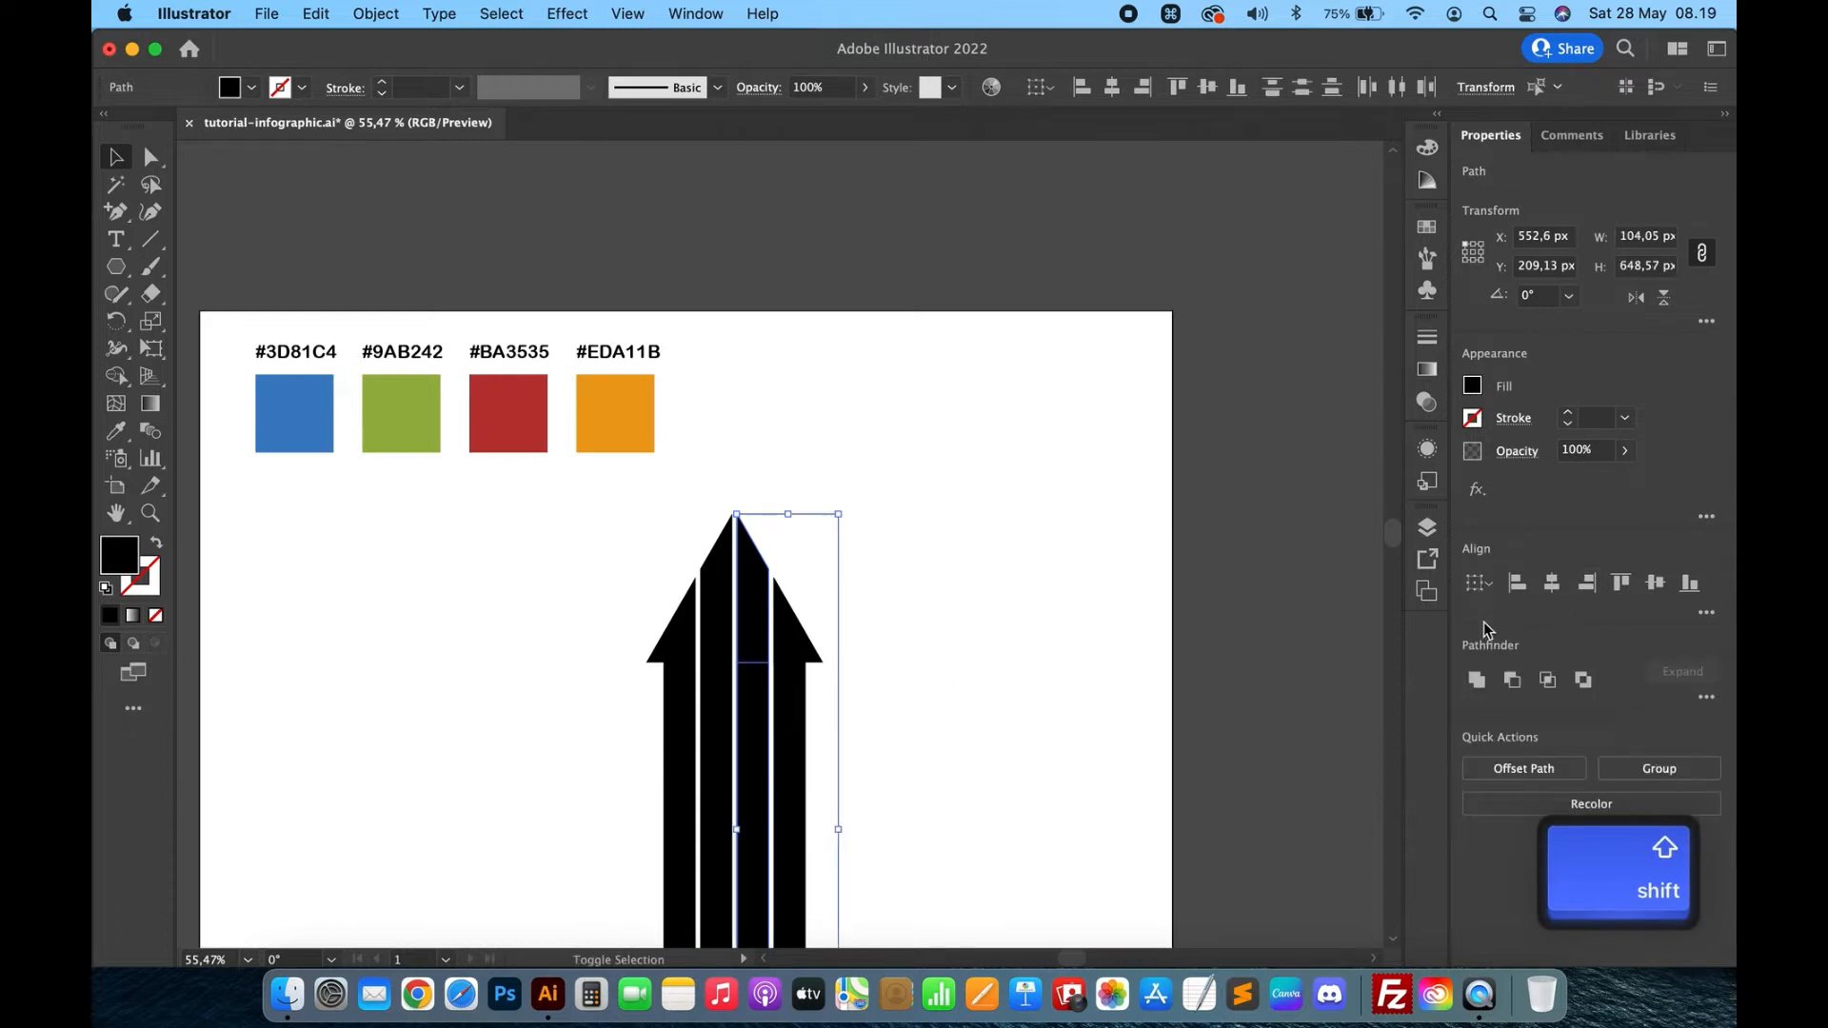
{"action": "left_click", "coordinate": [1476, 681]}
Unite the rightmost arrowhead piece with its bar and clear the selection.
{"action": "left_click", "coordinate": [789, 636]}
{"action": "left_click", "coordinate": [806, 722], "text": "shift"}
{"action": "left_click", "coordinate": [1476, 680]}
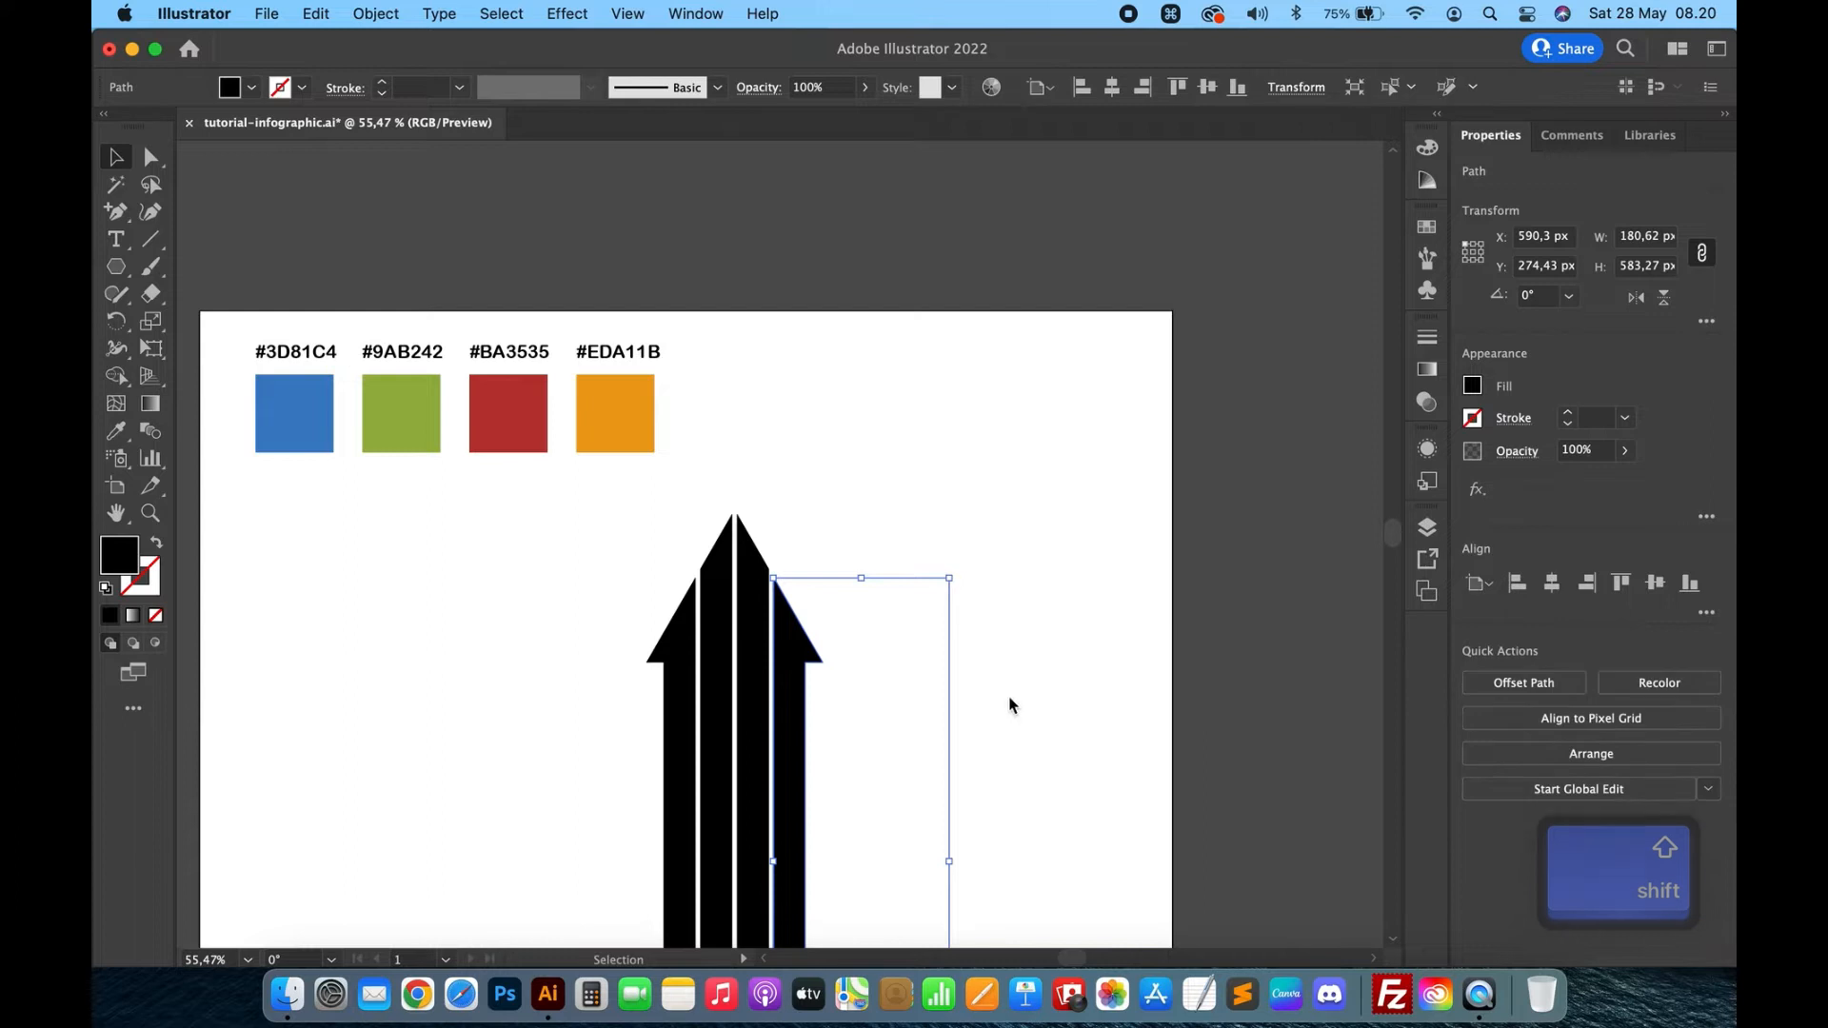
{"action": "left_click", "coordinate": [1007, 695]}
{"action": "scroll", "coordinate": [1007, 695], "scroll_direction": "down", "scroll_amount": 5}
{"action": "scroll", "coordinate": [1007, 695], "scroll_direction": "down", "scroll_amount": 2}
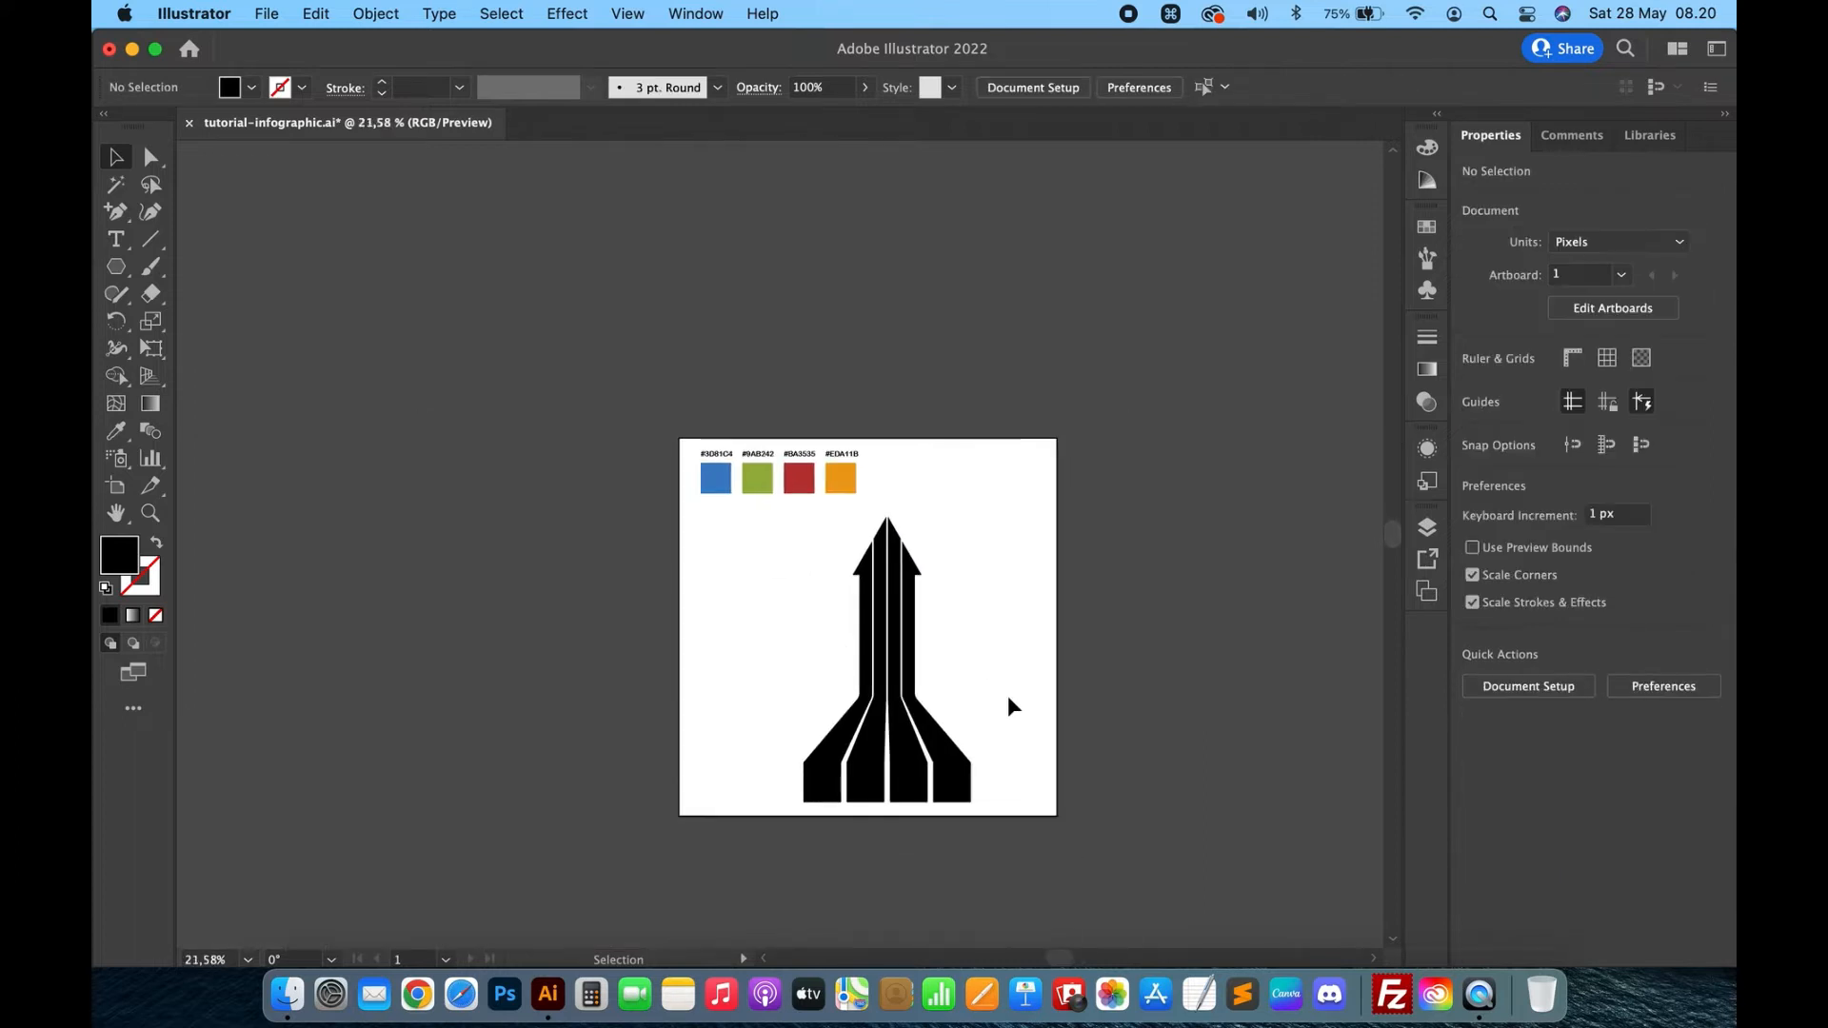
{"action": "scroll", "coordinate": [1007, 695], "scroll_direction": "up", "scroll_amount": 3}
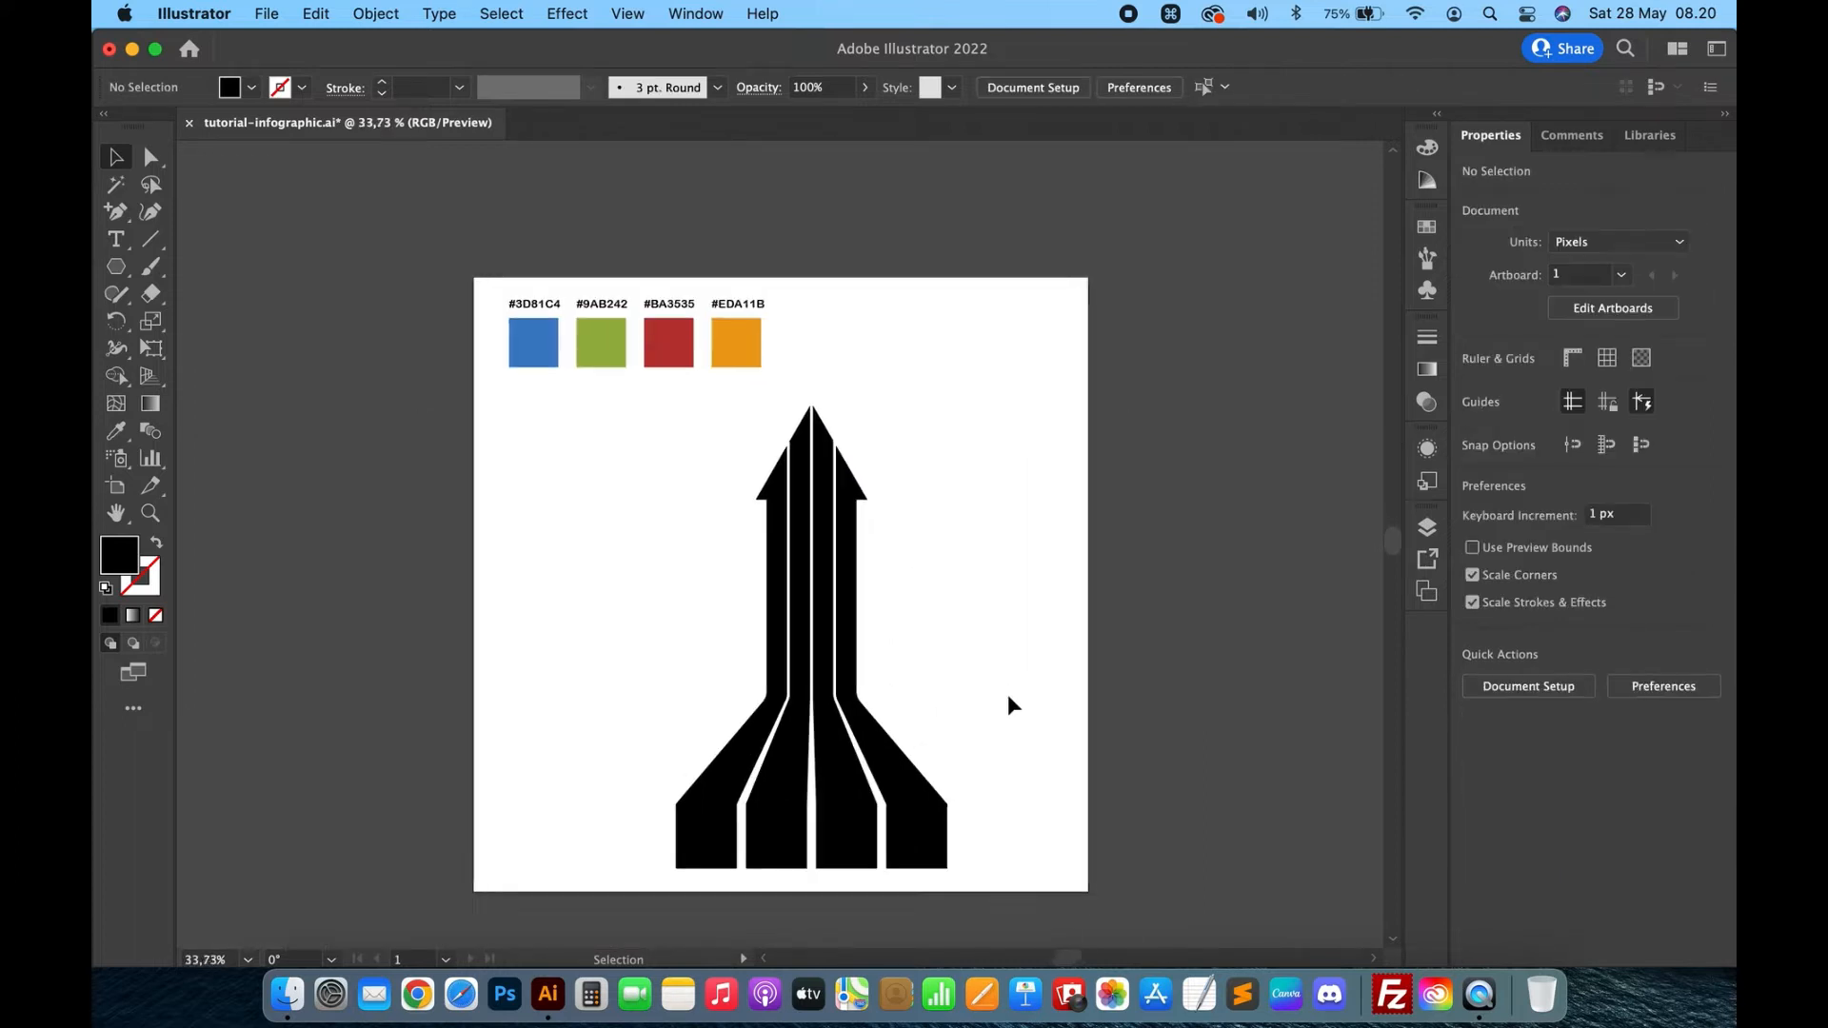
Colour the leftmost arrow and its foot blue with the Eyedropper, sampling the #3D81C4 swatch square.
{"action": "left_click", "coordinate": [777, 514]}
{"action": "key", "text": "i"}
{"action": "left_click", "coordinate": [531, 329]}
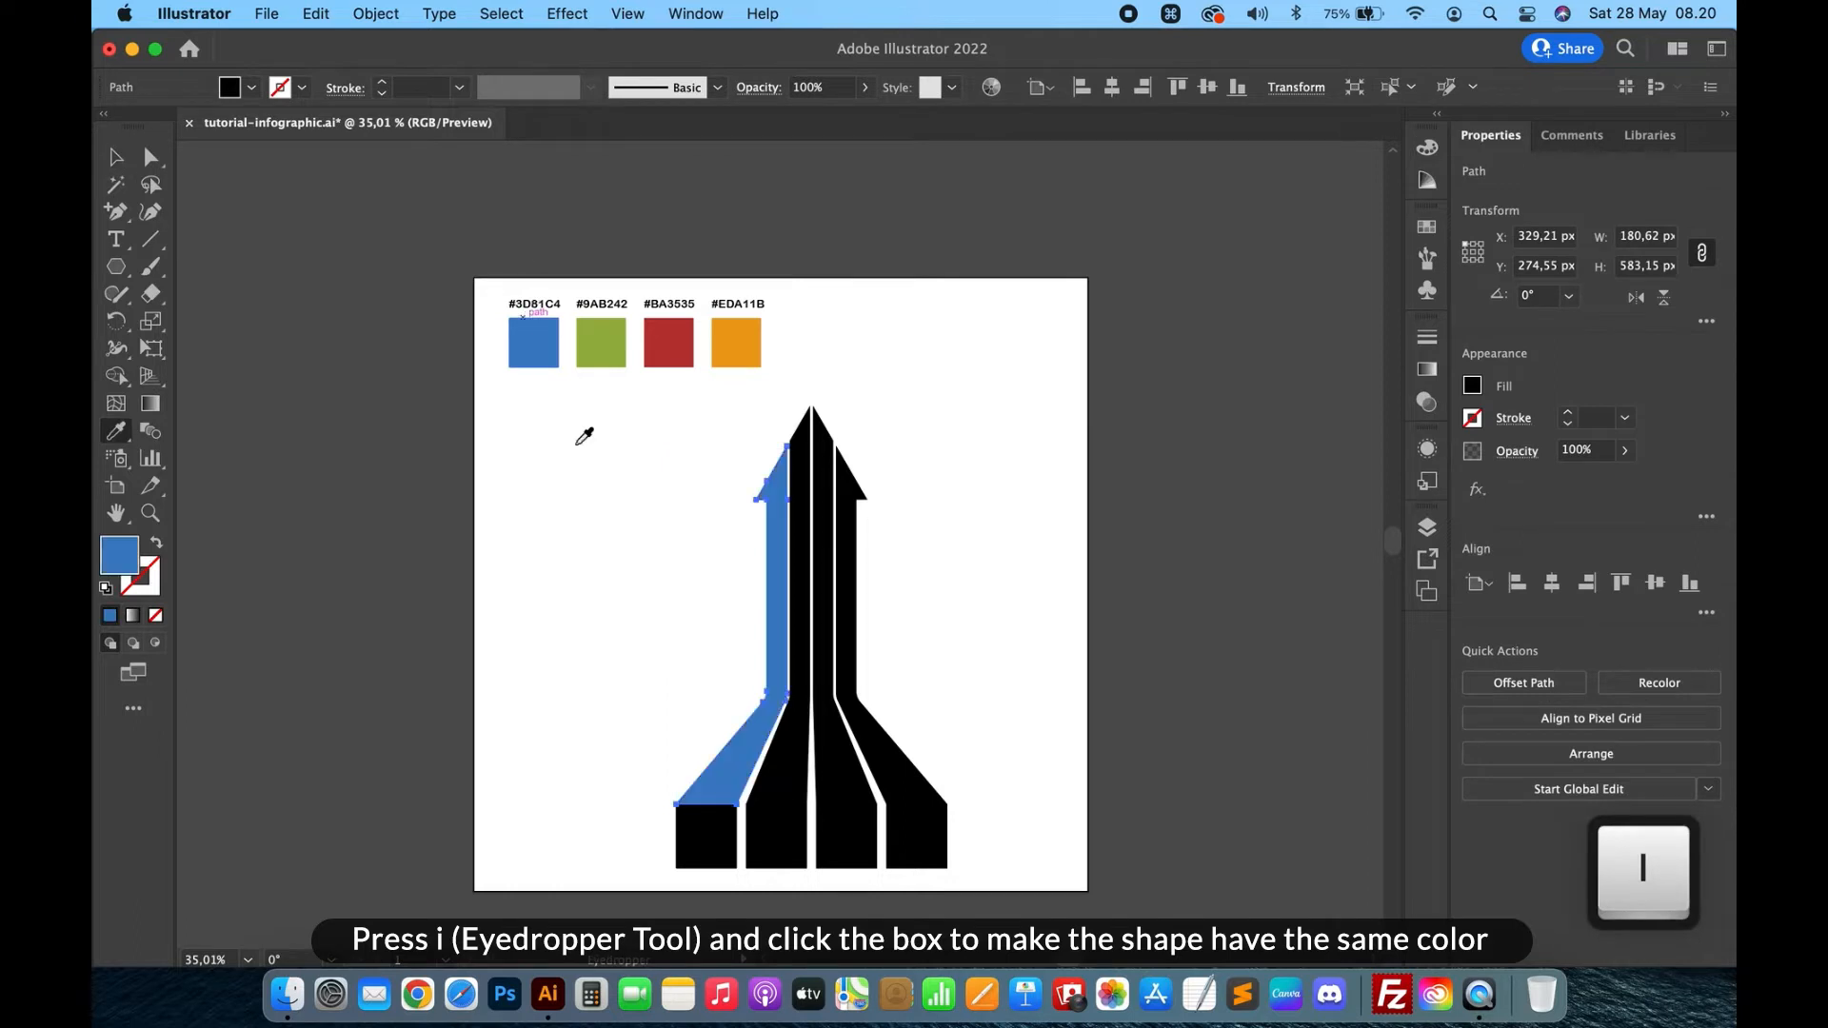
{"action": "key", "text": "v"}
{"action": "left_click", "coordinate": [712, 759]}
{"action": "left_click", "coordinate": [712, 855]}
{"action": "key", "text": "i"}
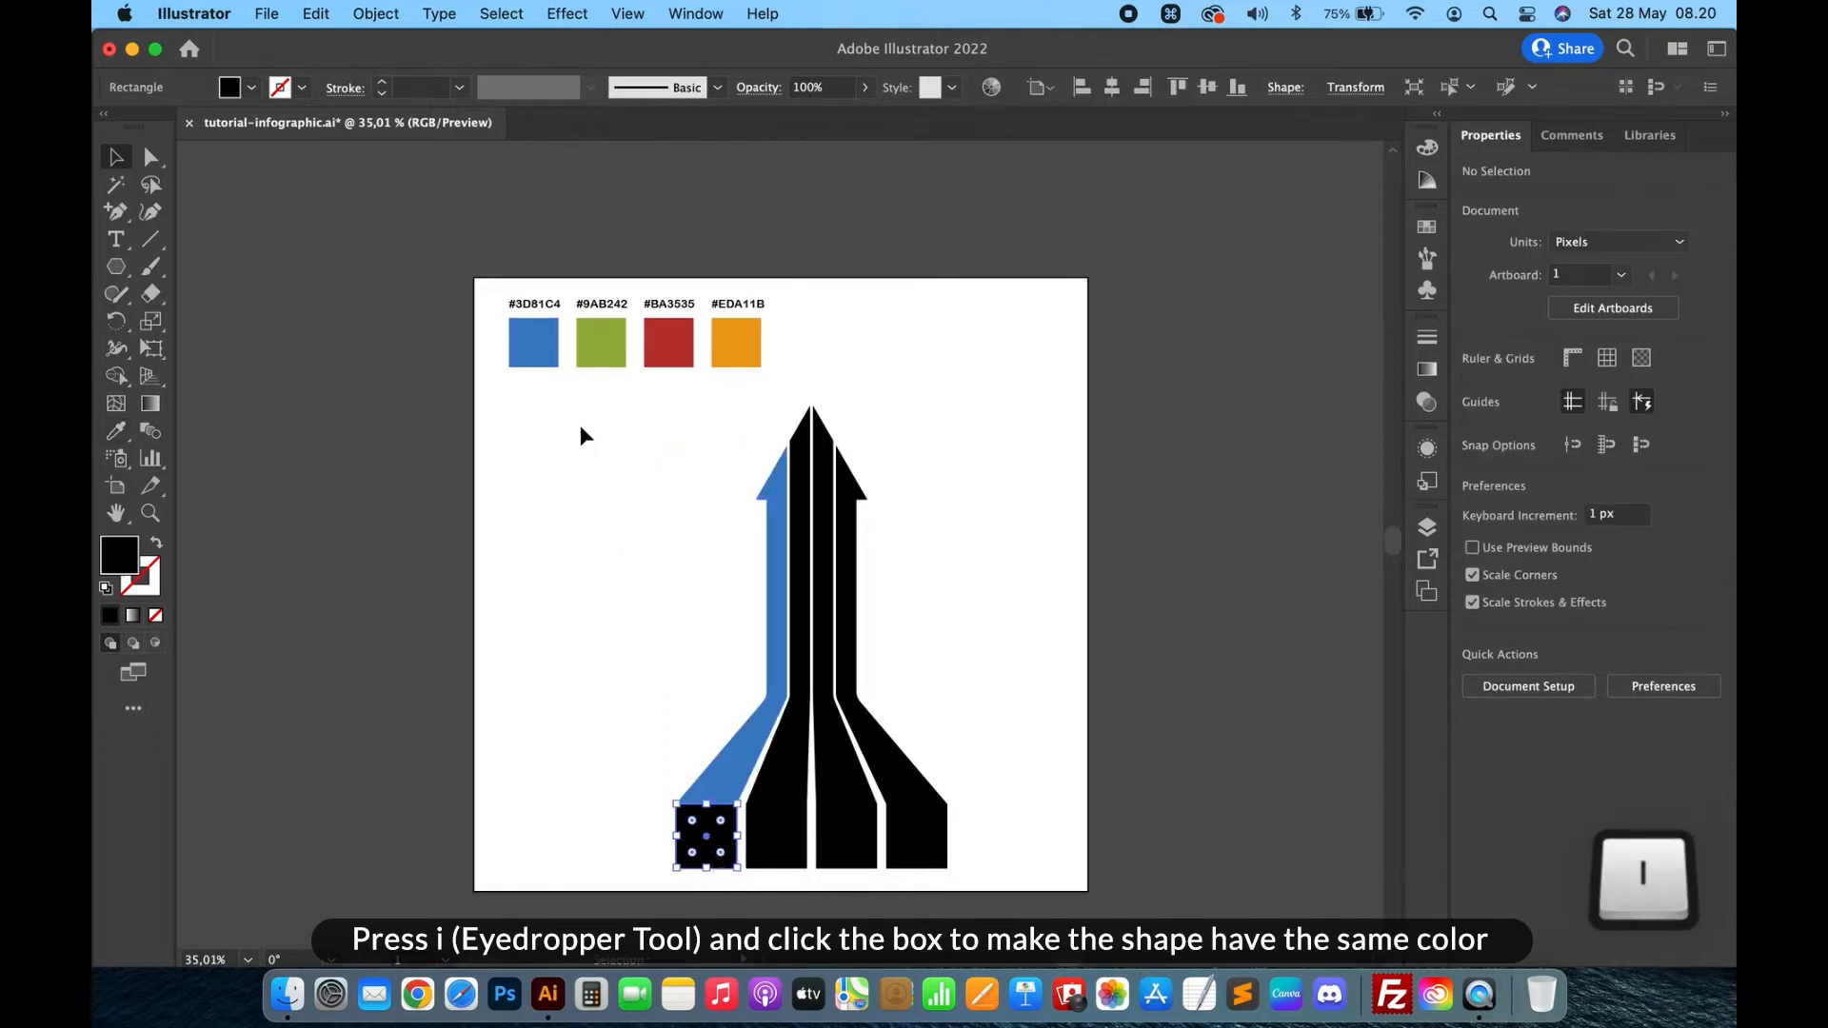
{"action": "left_click", "coordinate": [524, 335]}
{"action": "key", "text": "v"}
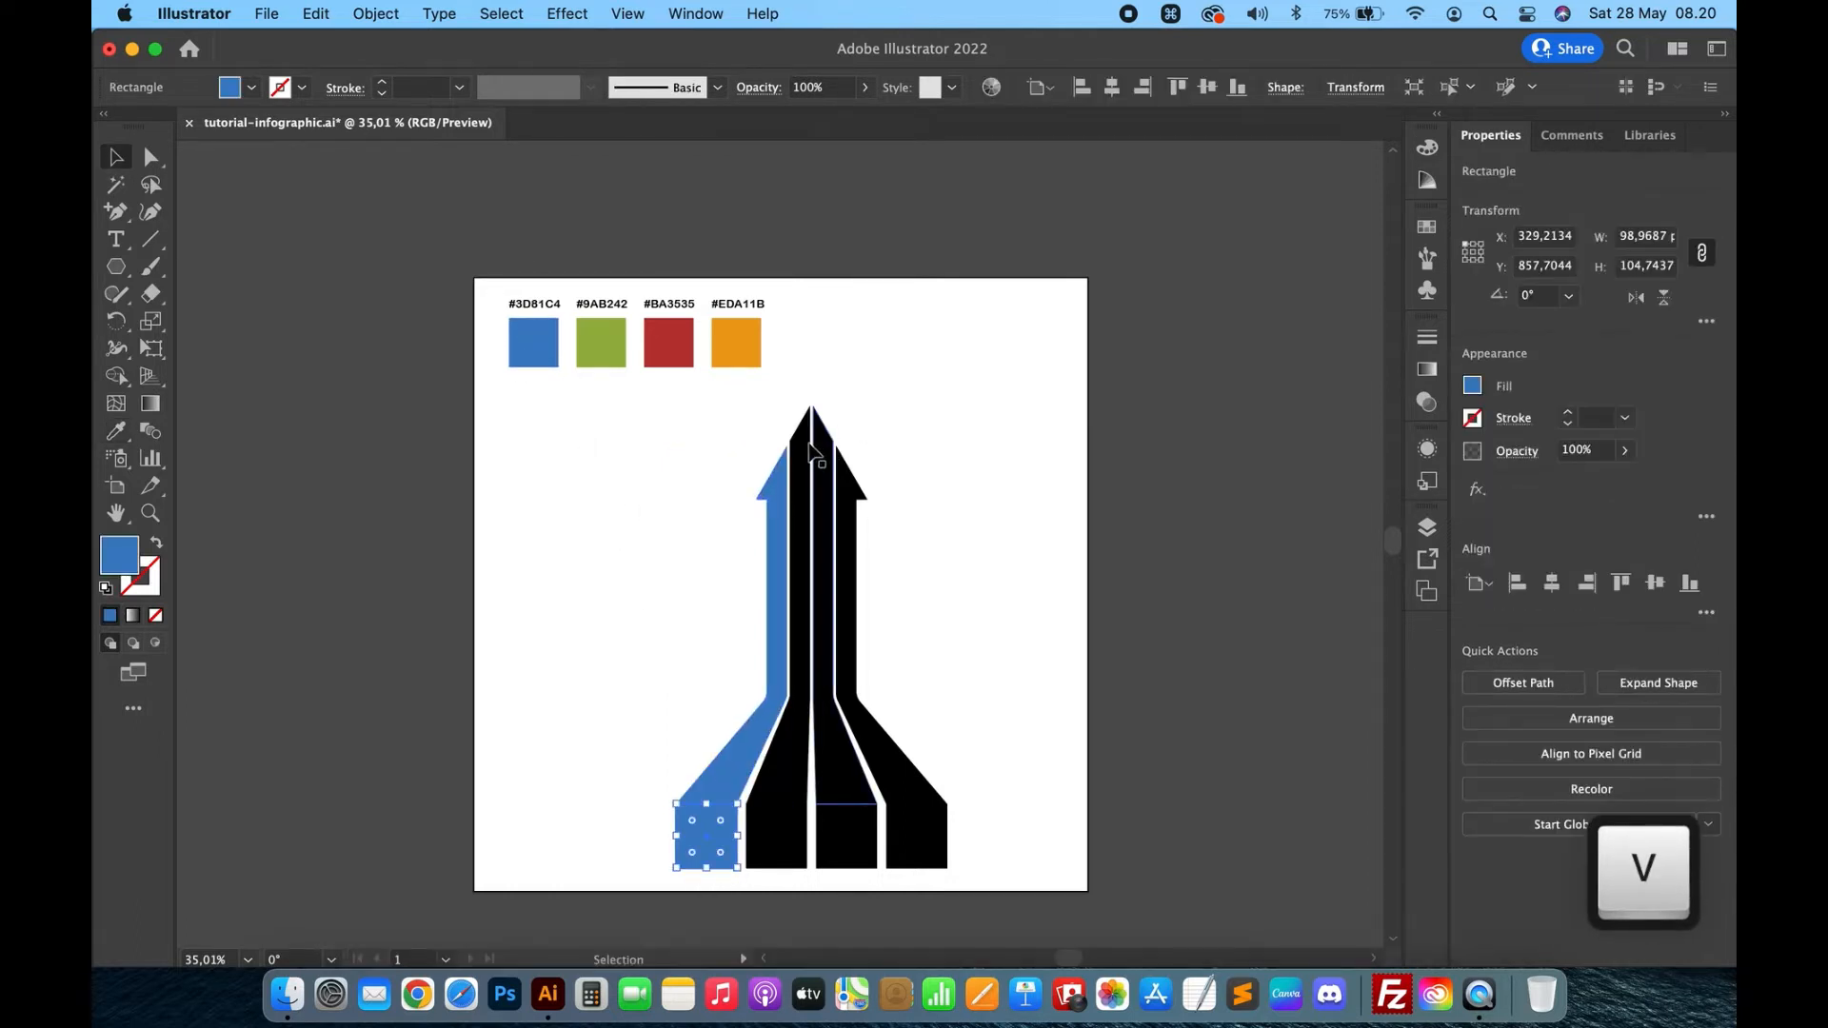
Colour the second arrow and its foot green by sampling the #9AB242 square with the Eyedropper.
{"action": "left_click", "coordinate": [773, 838]}
{"action": "left_click", "coordinate": [773, 838], "text": "shift"}
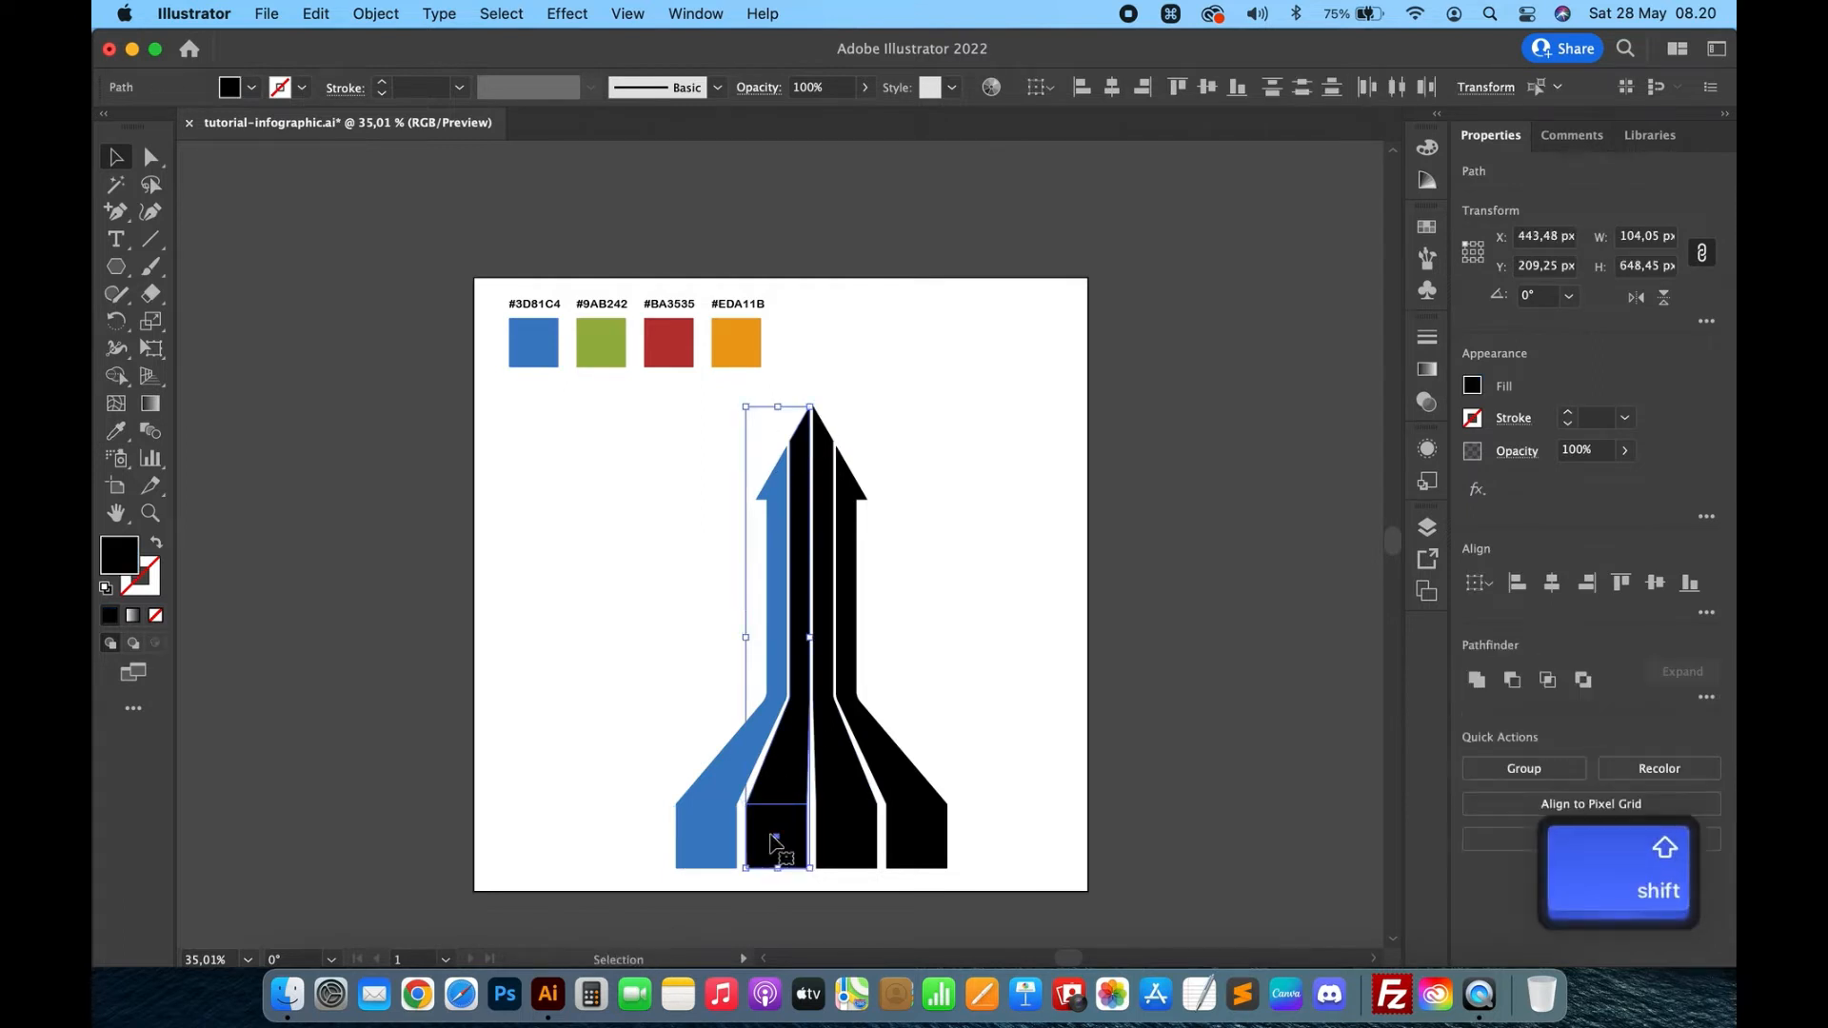
{"action": "key", "text": "i"}
{"action": "left_click", "coordinate": [603, 334]}
{"action": "key", "text": "v"}
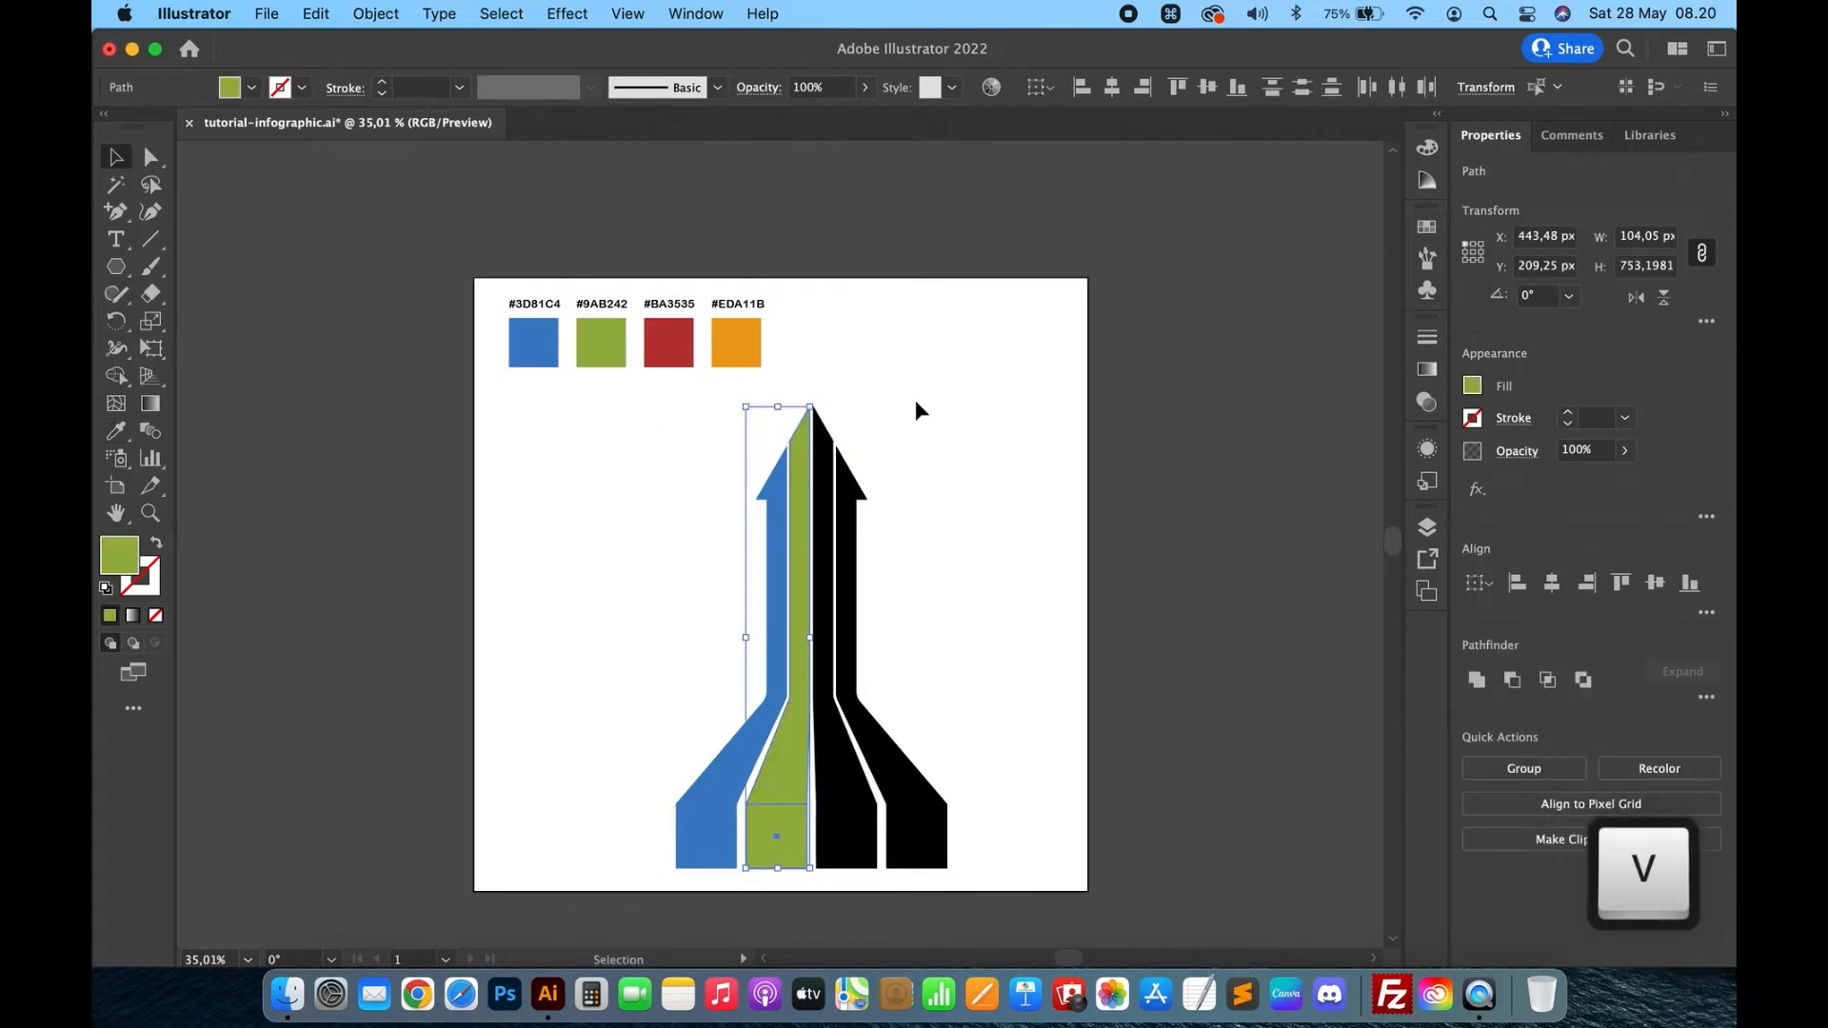
{"action": "left_click", "coordinate": [914, 400]}
Colour the third arrow and its foot red by sampling the #BA3535 square with the Eyedropper.
{"action": "left_click", "coordinate": [830, 460]}
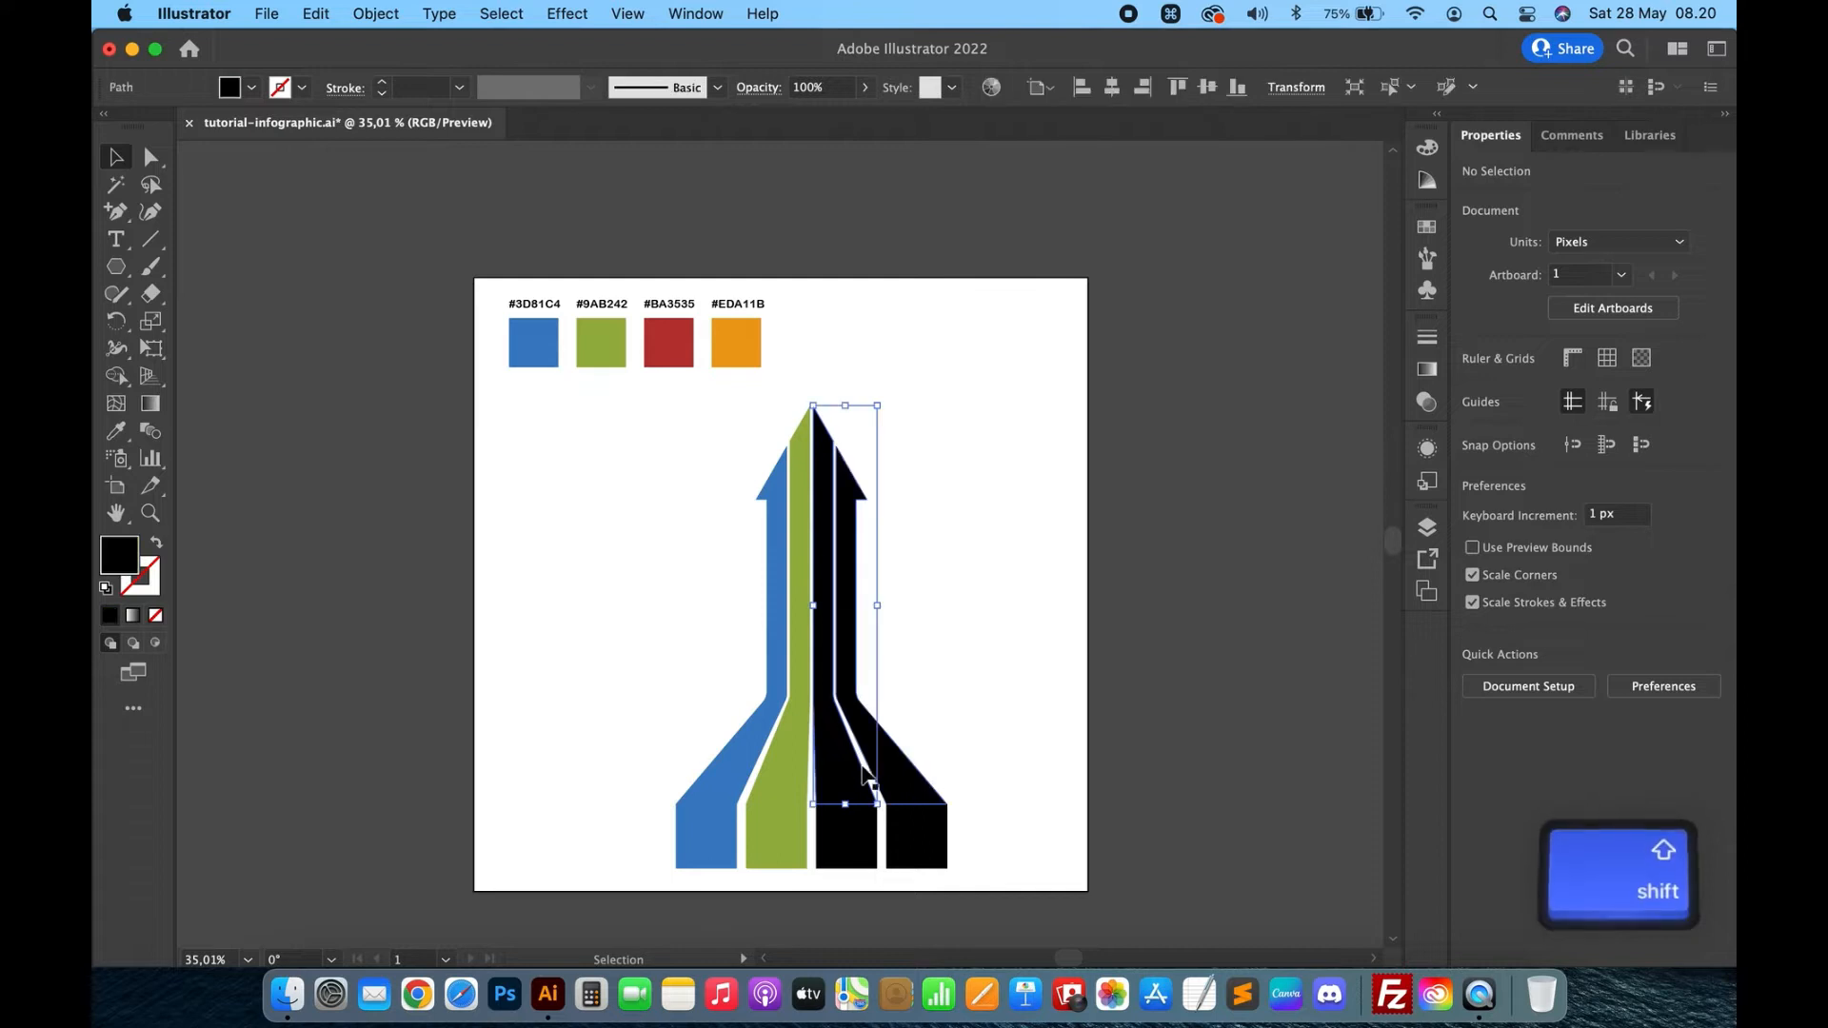
{"action": "left_click", "coordinate": [847, 836], "text": "shift"}
{"action": "key", "text": "i"}
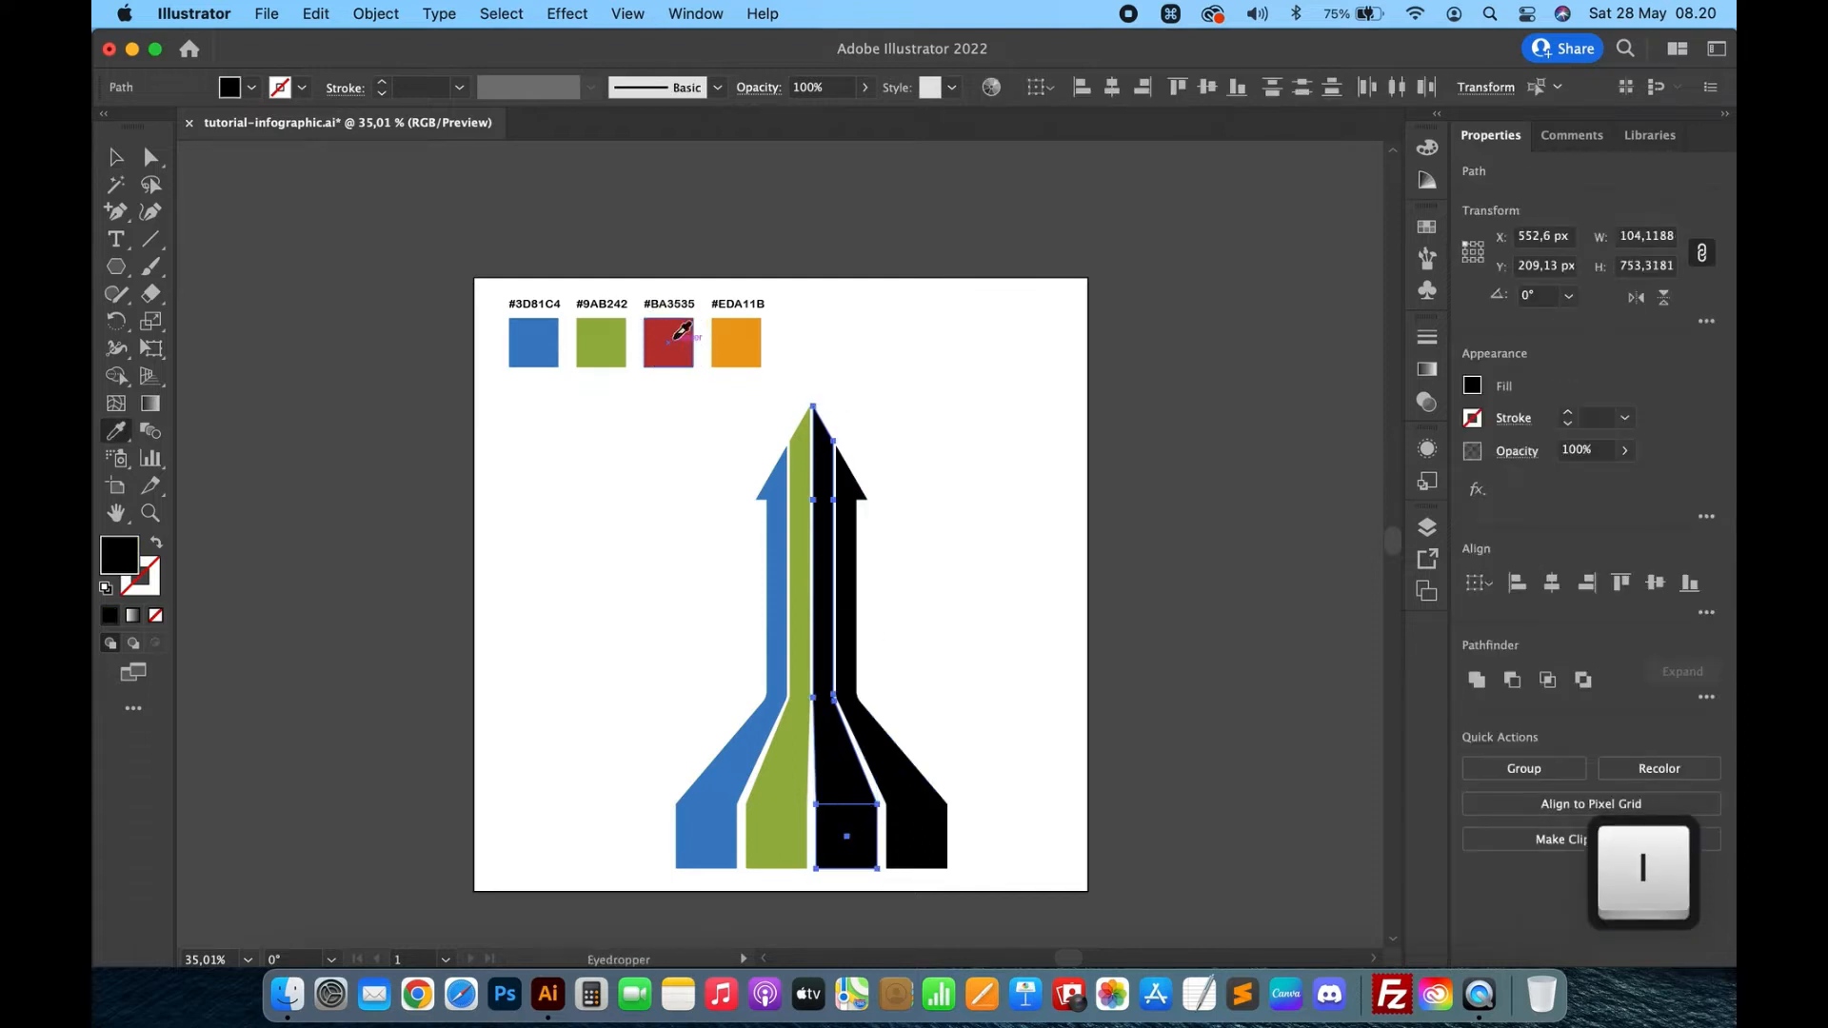
{"action": "left_click", "coordinate": [676, 339]}
{"action": "key", "text": "v"}
Colour the rightmost arrow and its foot orange by sampling the #EDA11B square with the Eyedropper.
{"action": "left_click", "coordinate": [856, 487]}
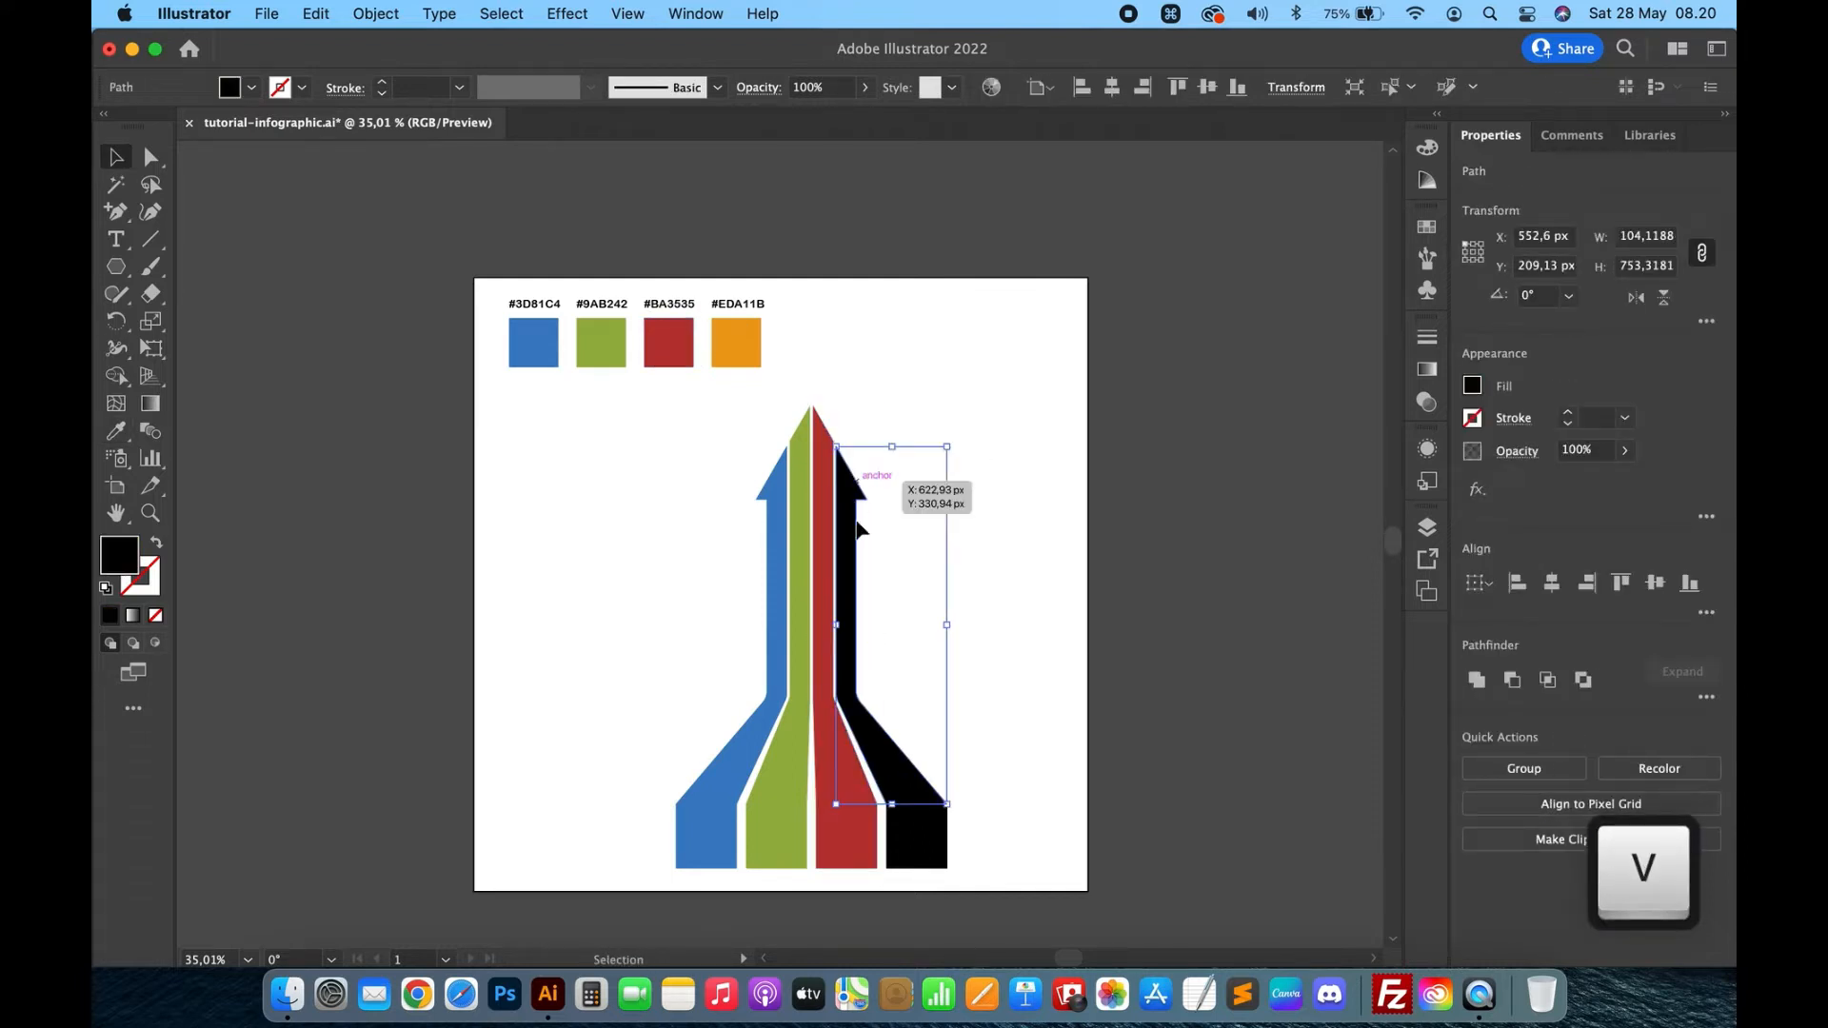
{"action": "left_click", "coordinate": [931, 847], "text": "shift"}
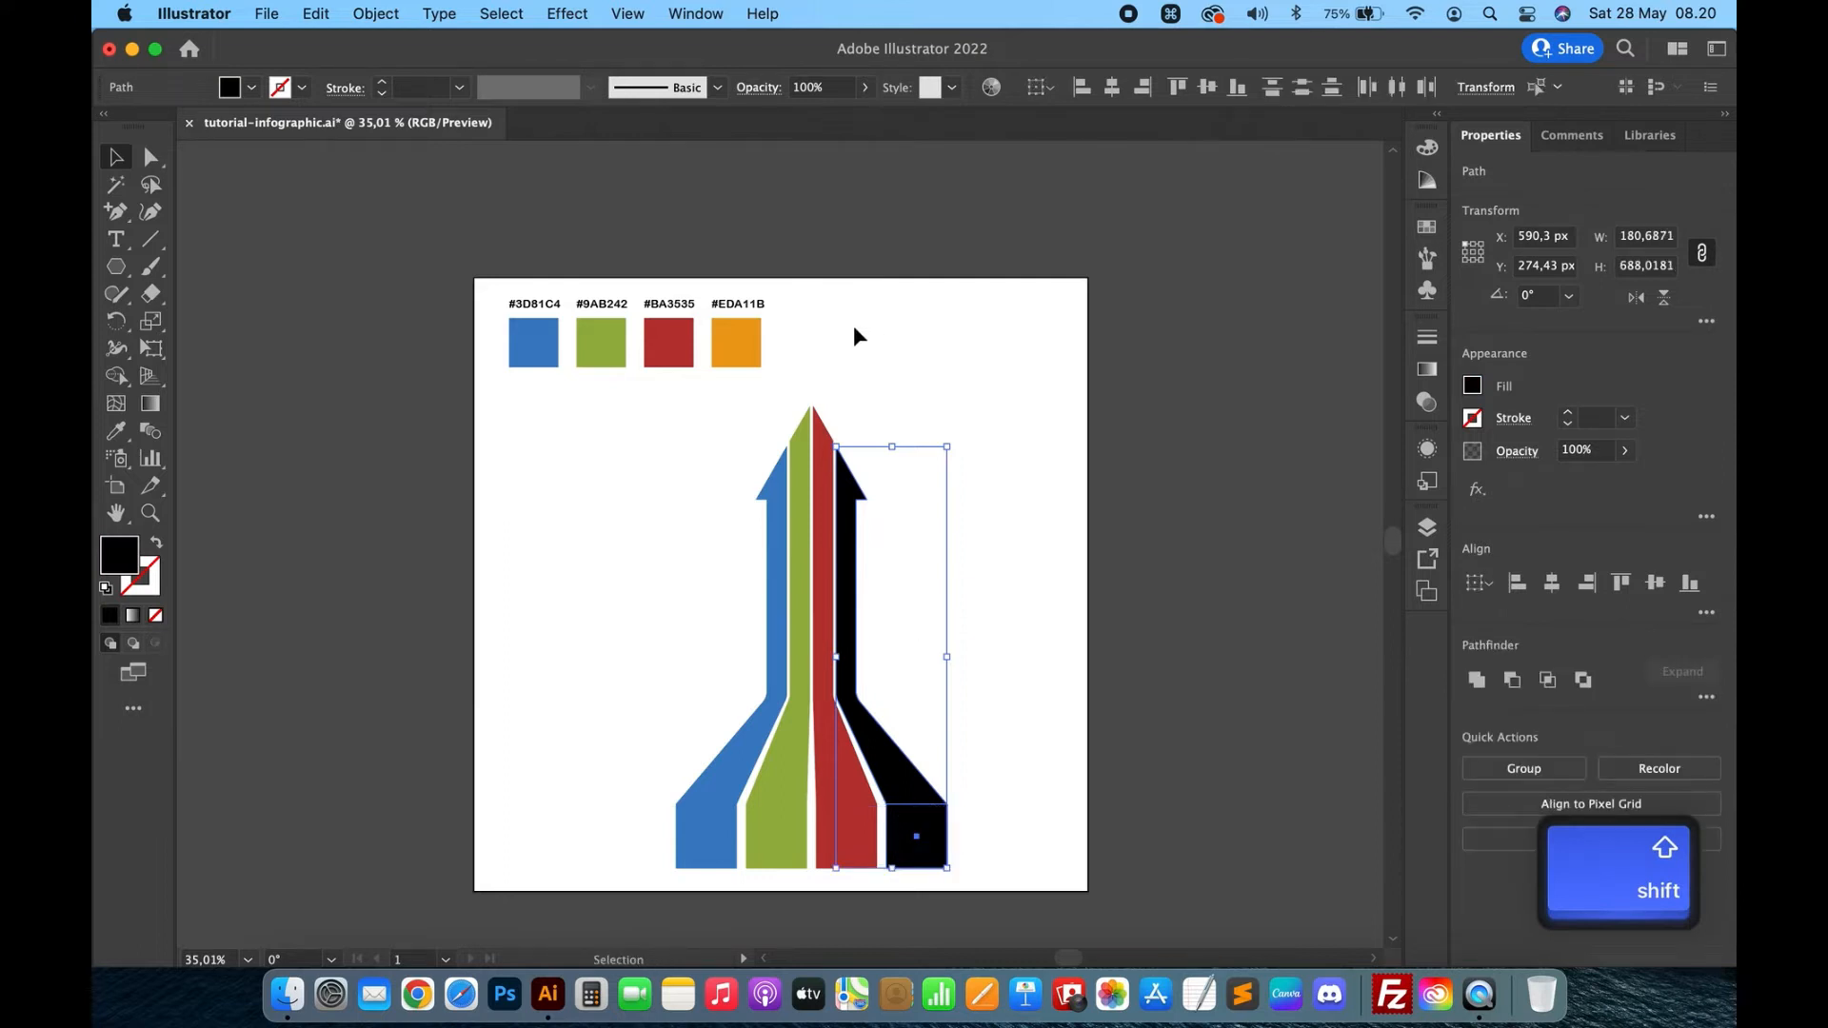
{"action": "key", "text": "i"}
{"action": "left_click", "coordinate": [741, 347]}
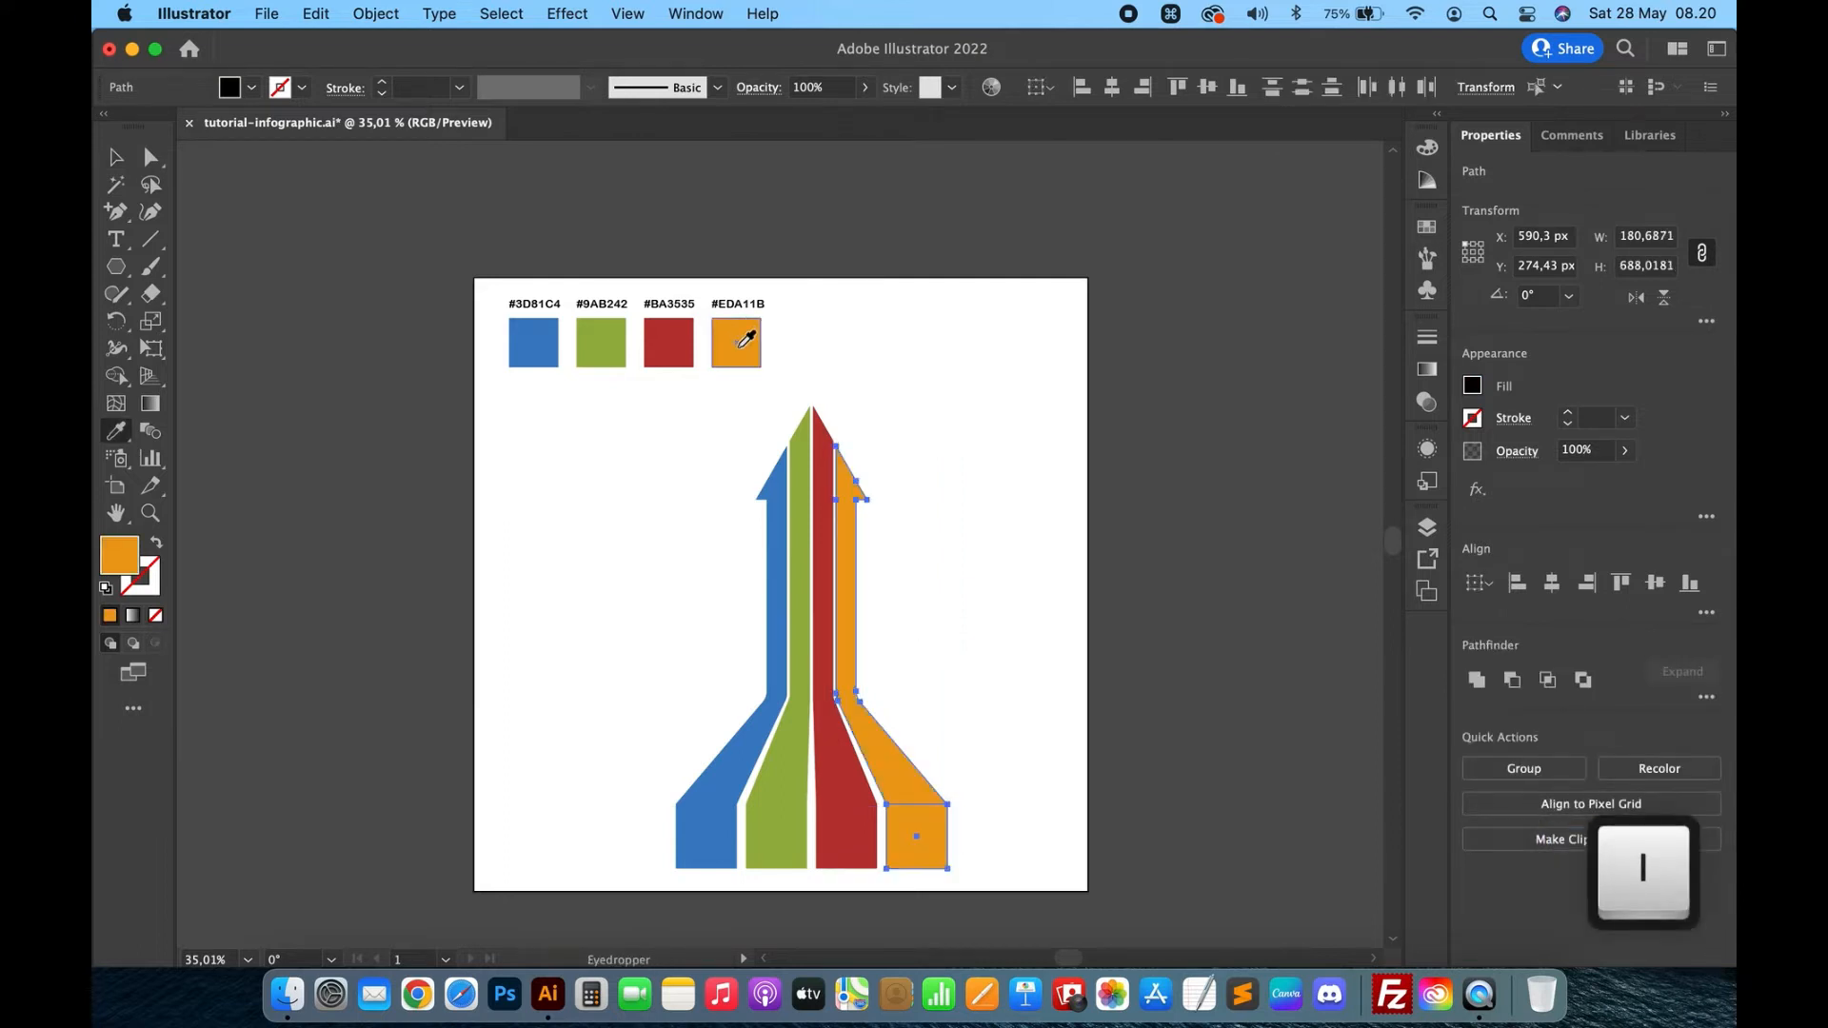
{"action": "key", "text": "v"}
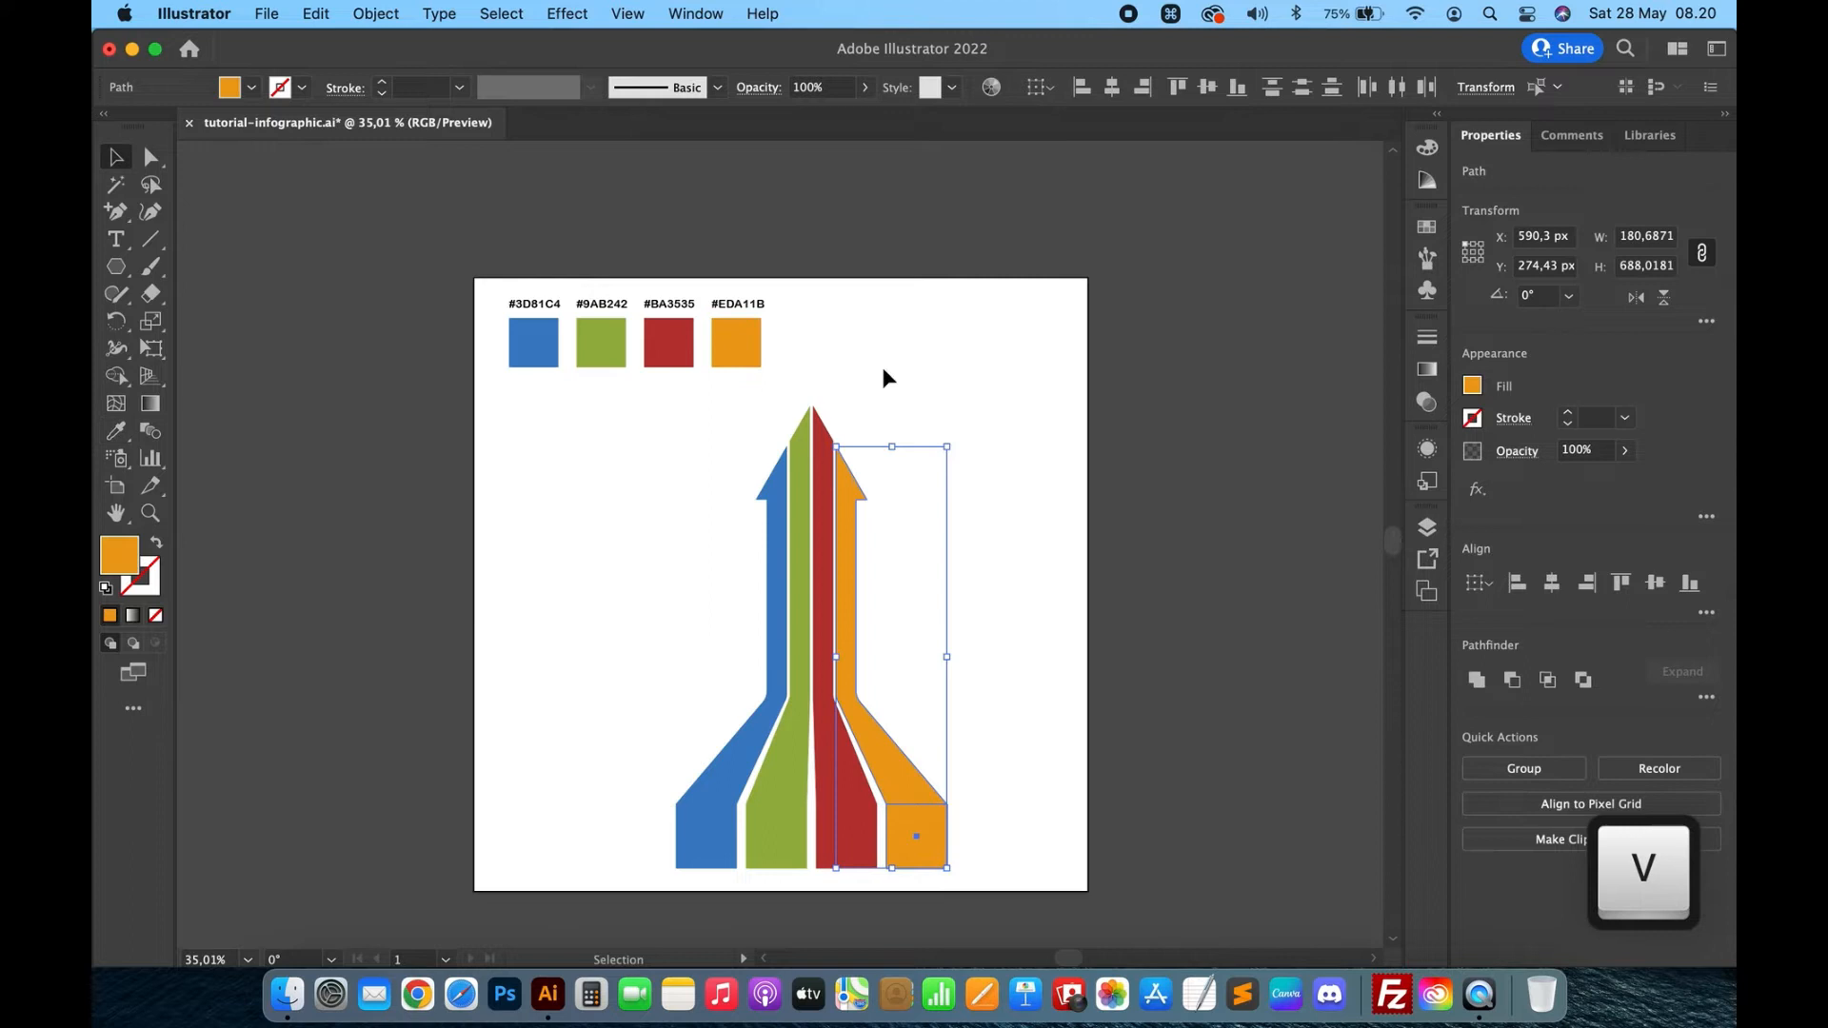
{"action": "left_click", "coordinate": [1169, 720]}
Lengthen the four feet by moving their bottom anchor points 10 px down.
{"action": "scroll", "coordinate": [1169, 719], "scroll_direction": "down", "scroll_amount": 5}
{"action": "scroll", "coordinate": [1169, 719], "scroll_direction": "left", "scroll_amount": 3}
{"action": "key", "text": "a"}
{"action": "left_click_drag", "start_coordinate": [1047, 807], "coordinate": [680, 771]}
{"action": "key", "text": "shift+Down"}
{"action": "key", "text": "v"}
{"action": "left_click", "coordinate": [1053, 563]}
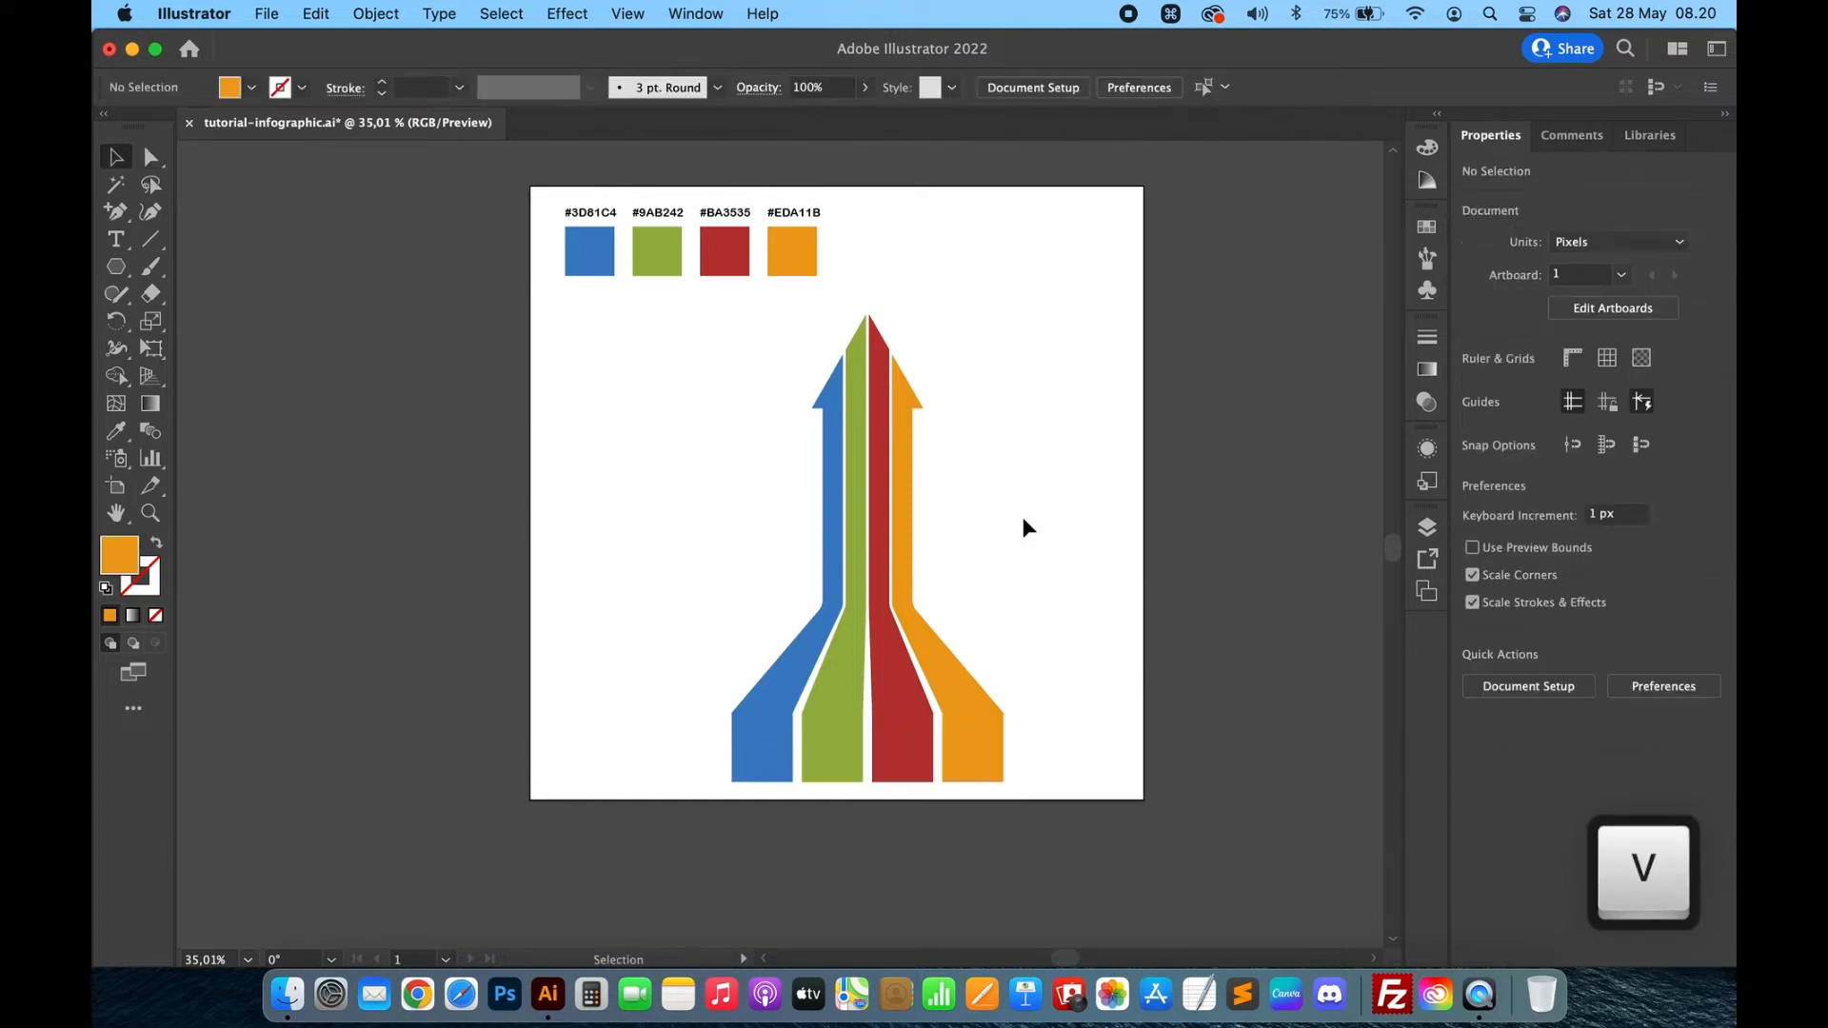
Draw a rectangle about 571 × 112 px across the four fanned-out bases, with its lower edge on the feet's top edge.
{"action": "scroll", "coordinate": [1022, 519], "scroll_direction": "up", "scroll_amount": 5}
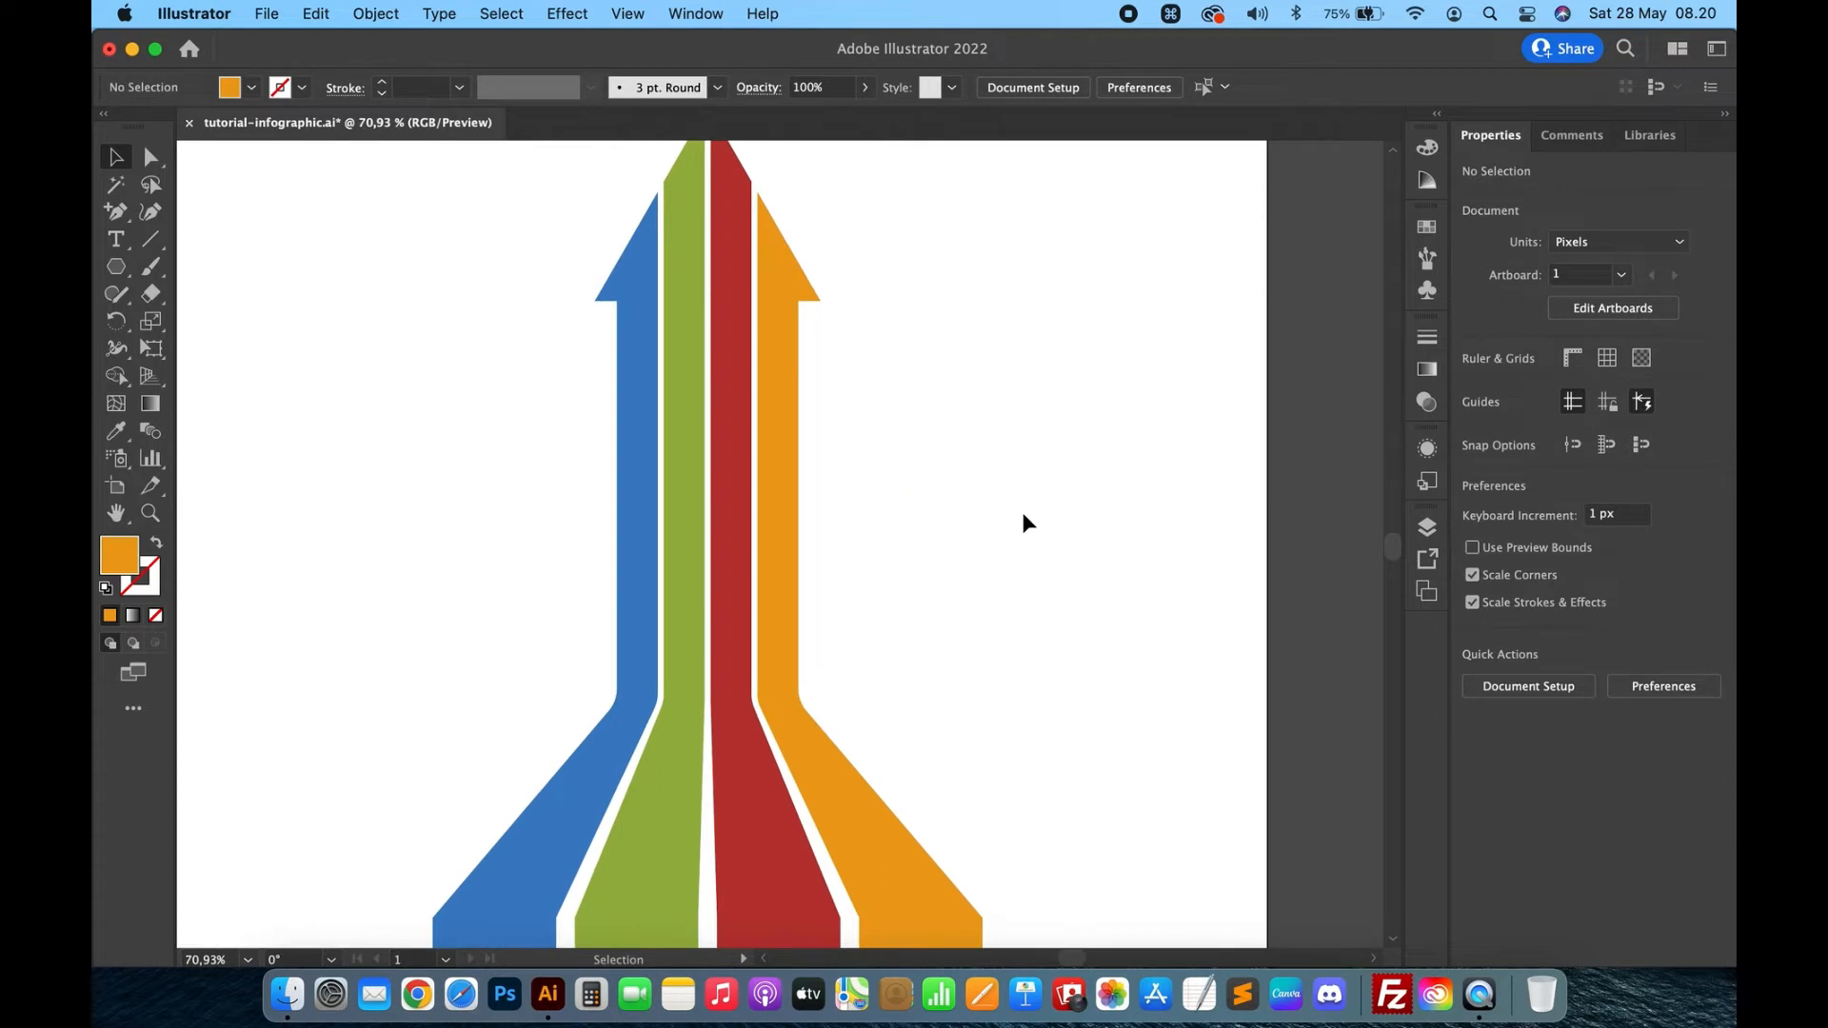
{"action": "scroll", "coordinate": [1022, 512], "scroll_direction": "down", "scroll_amount": 3}
{"action": "scroll", "coordinate": [1023, 512], "scroll_direction": "left", "scroll_amount": 2}
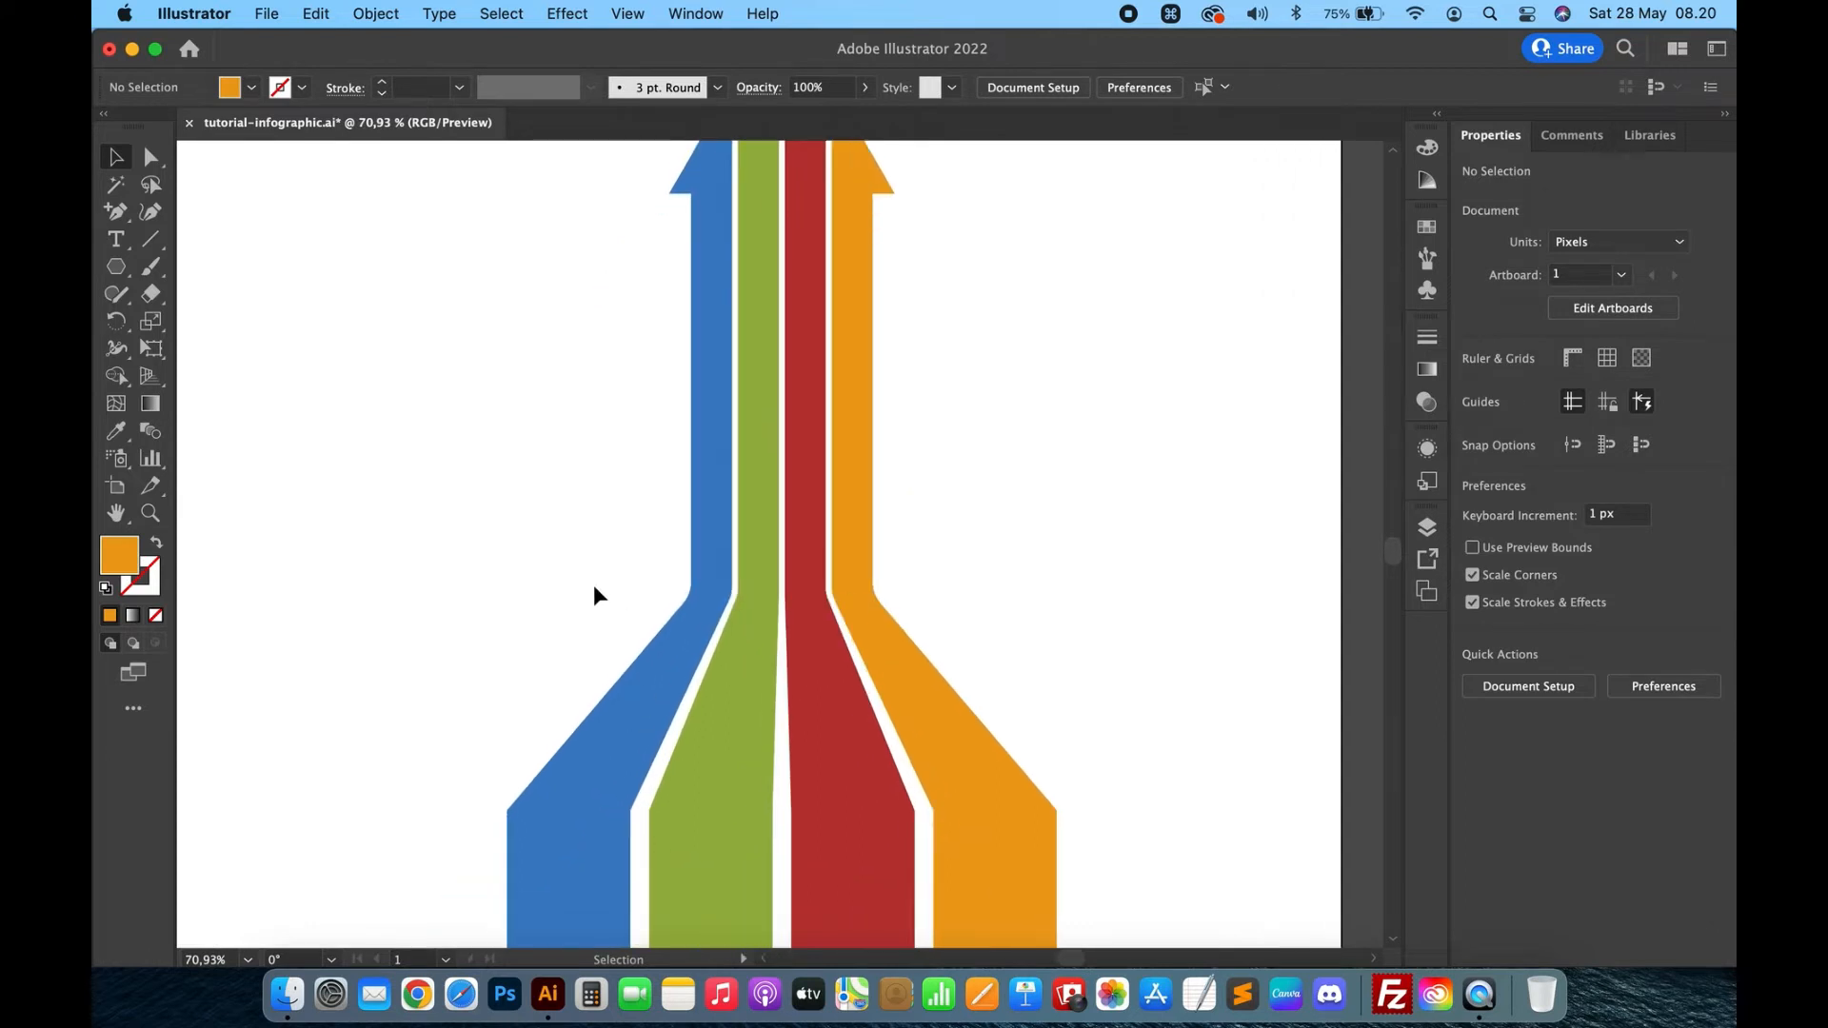
{"action": "left_click_drag", "start_coordinate": [116, 266], "coordinate": [229, 269]}
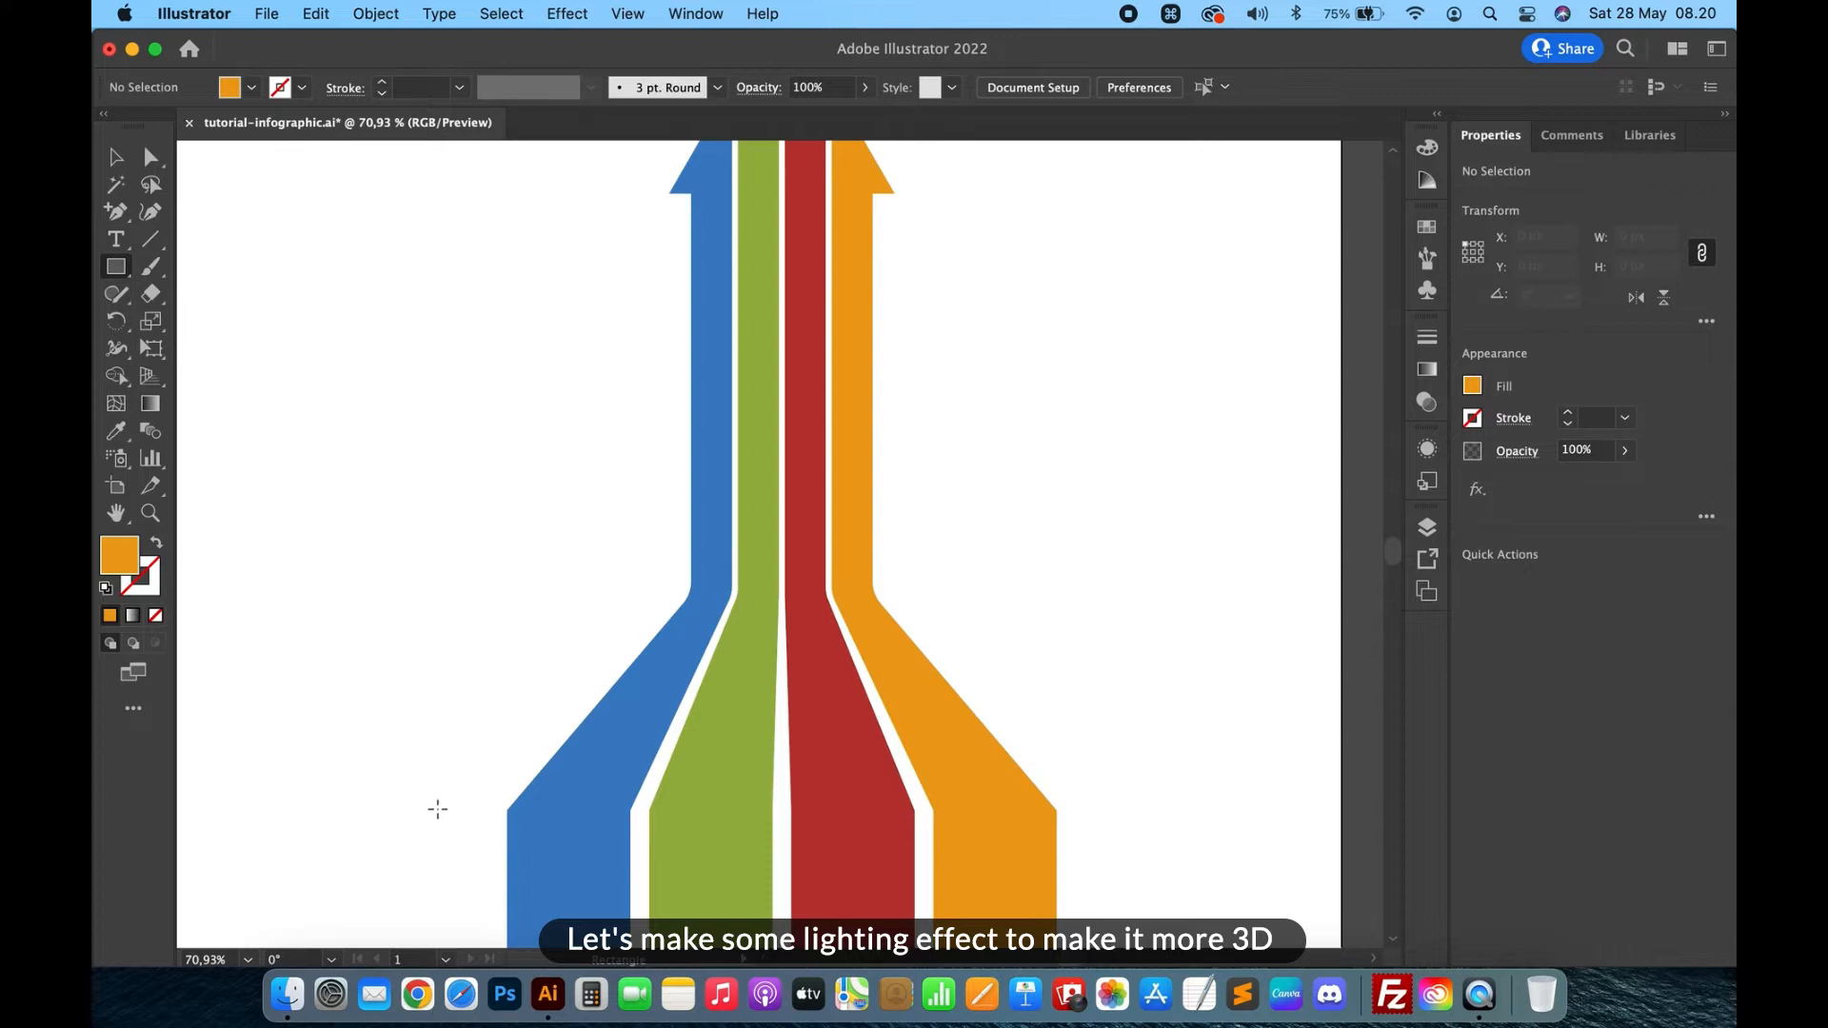
{"action": "left_click_drag", "start_coordinate": [437, 810], "coordinate": [1149, 668]}
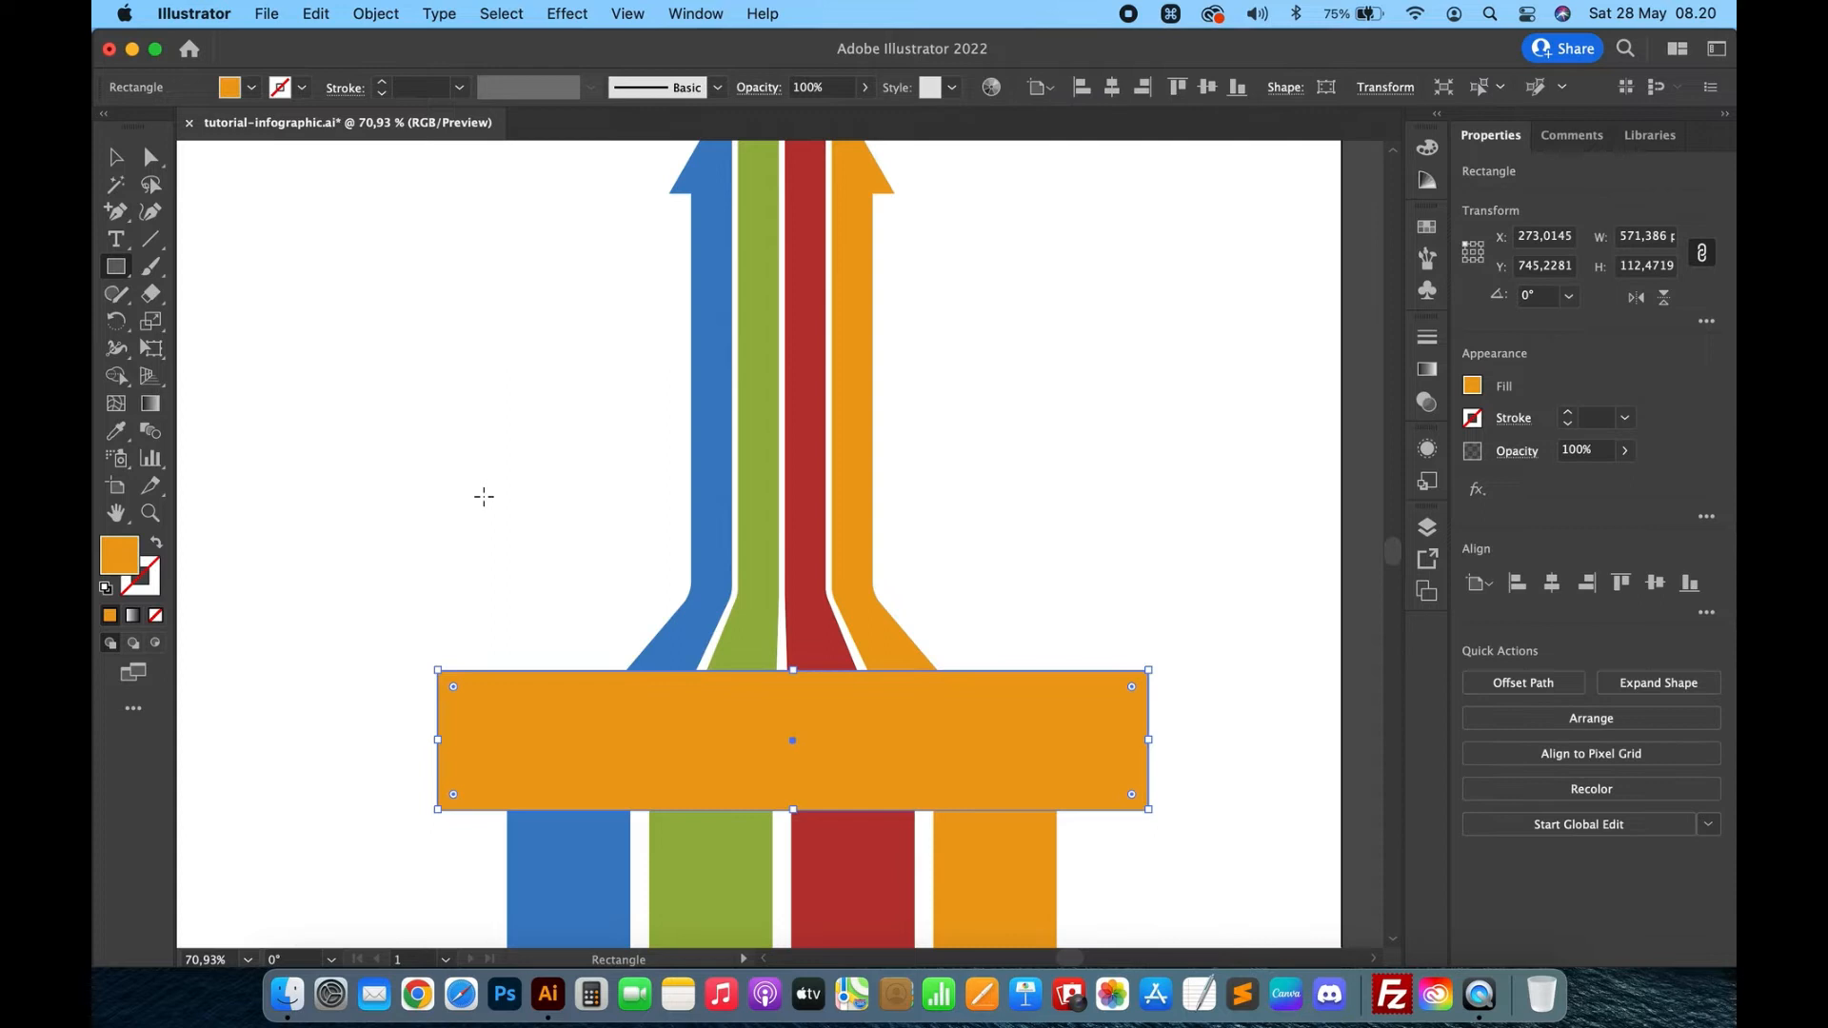
Fill the rectangle with a white-to-black linear gradient running vertically at 90°, with white at the bottom and black at the top.
{"action": "left_click", "coordinate": [116, 157]}
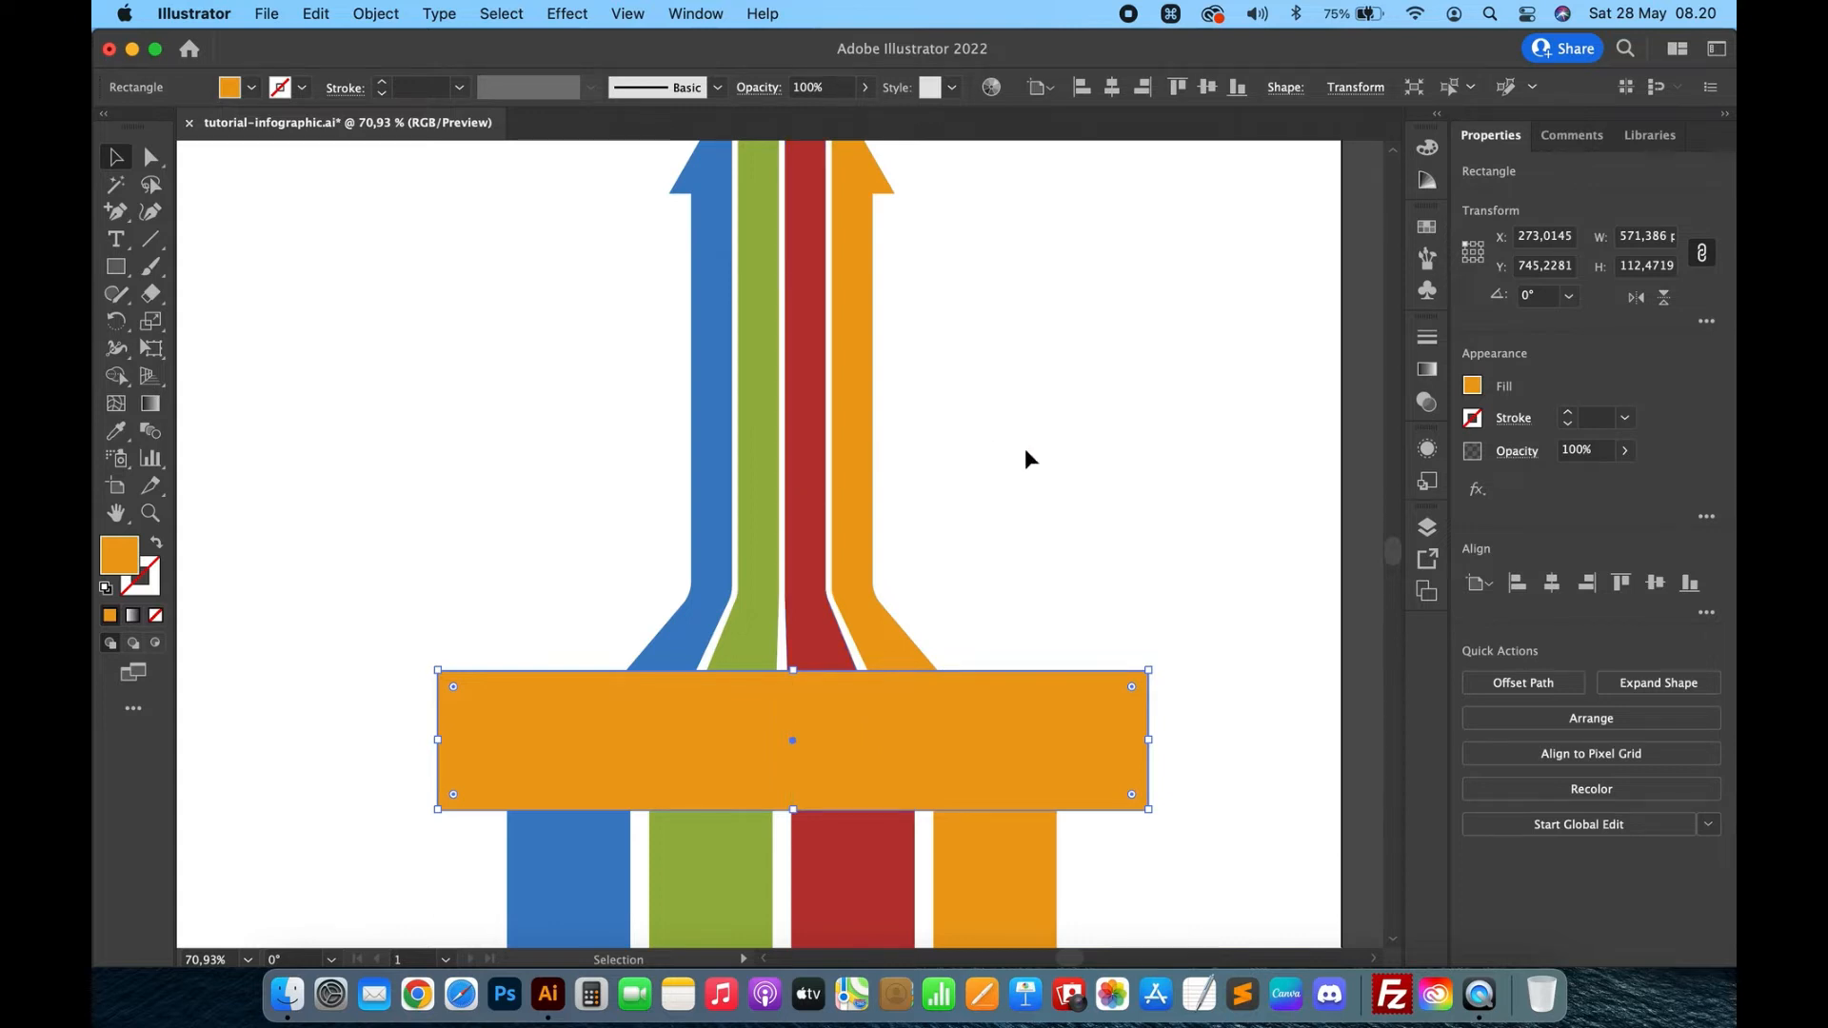
{"action": "left_click", "coordinate": [1428, 368]}
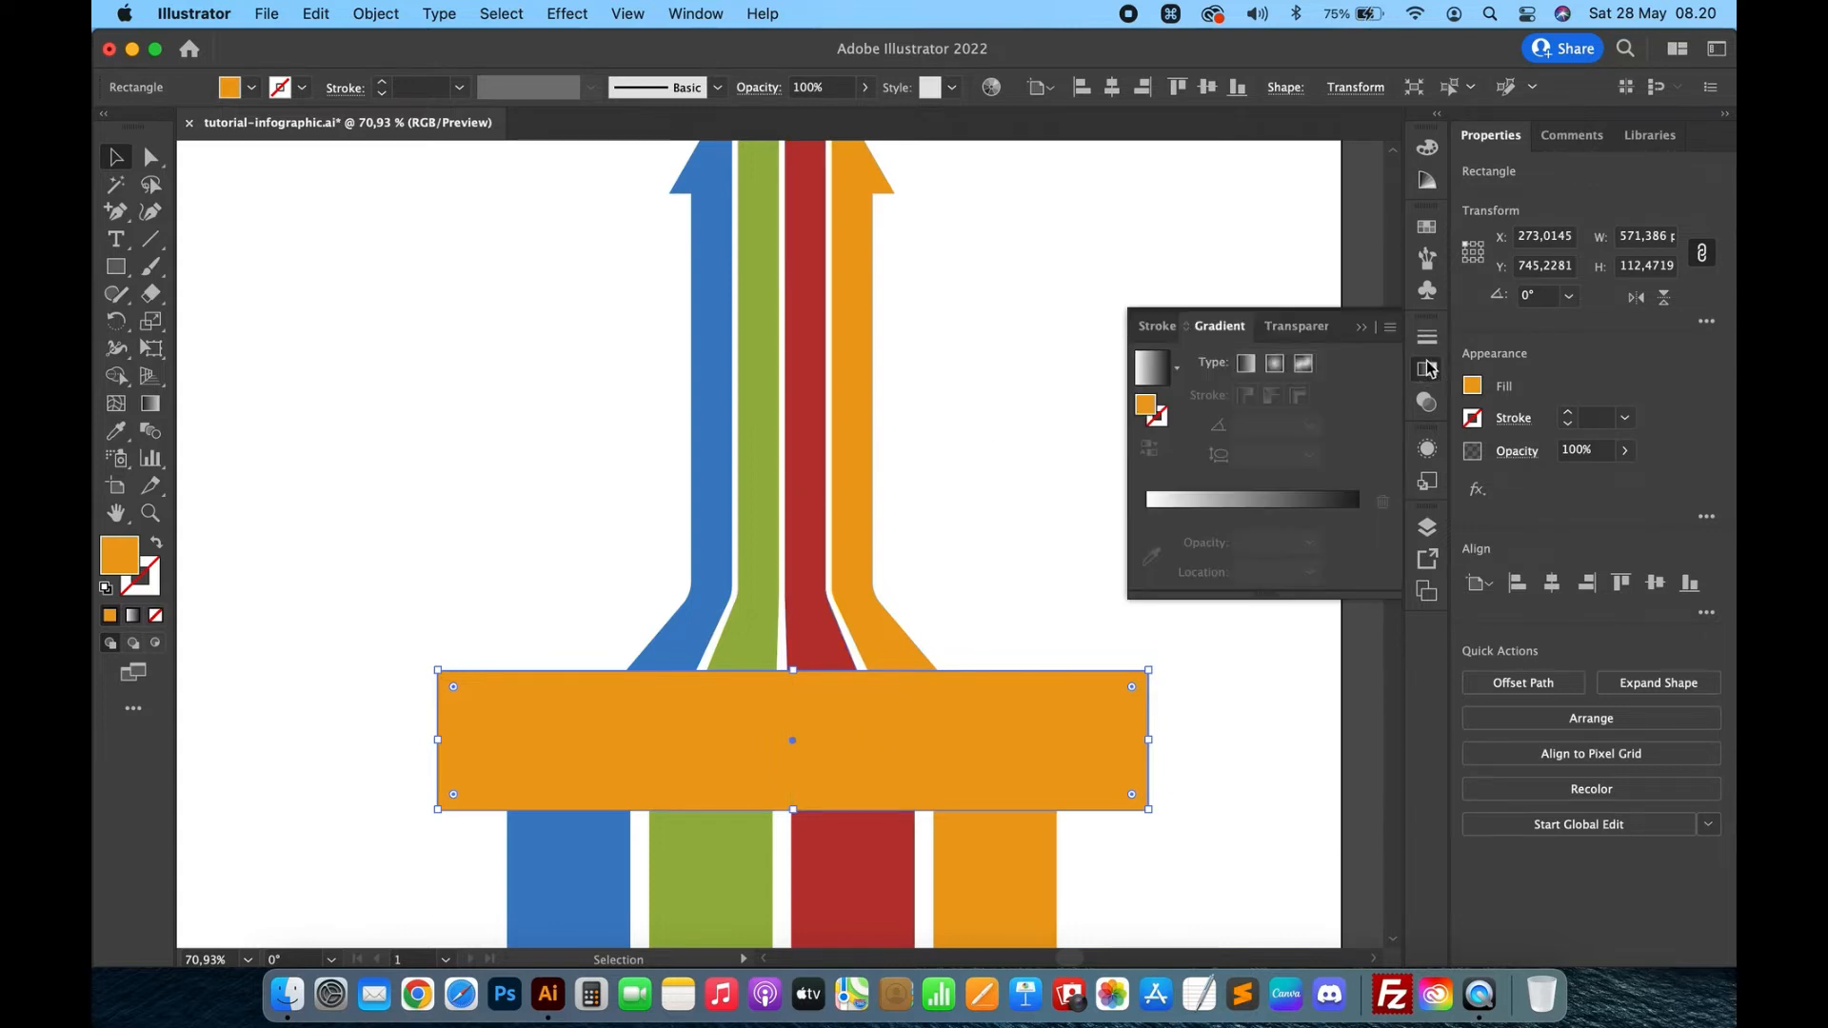
{"action": "left_click", "coordinate": [1150, 367]}
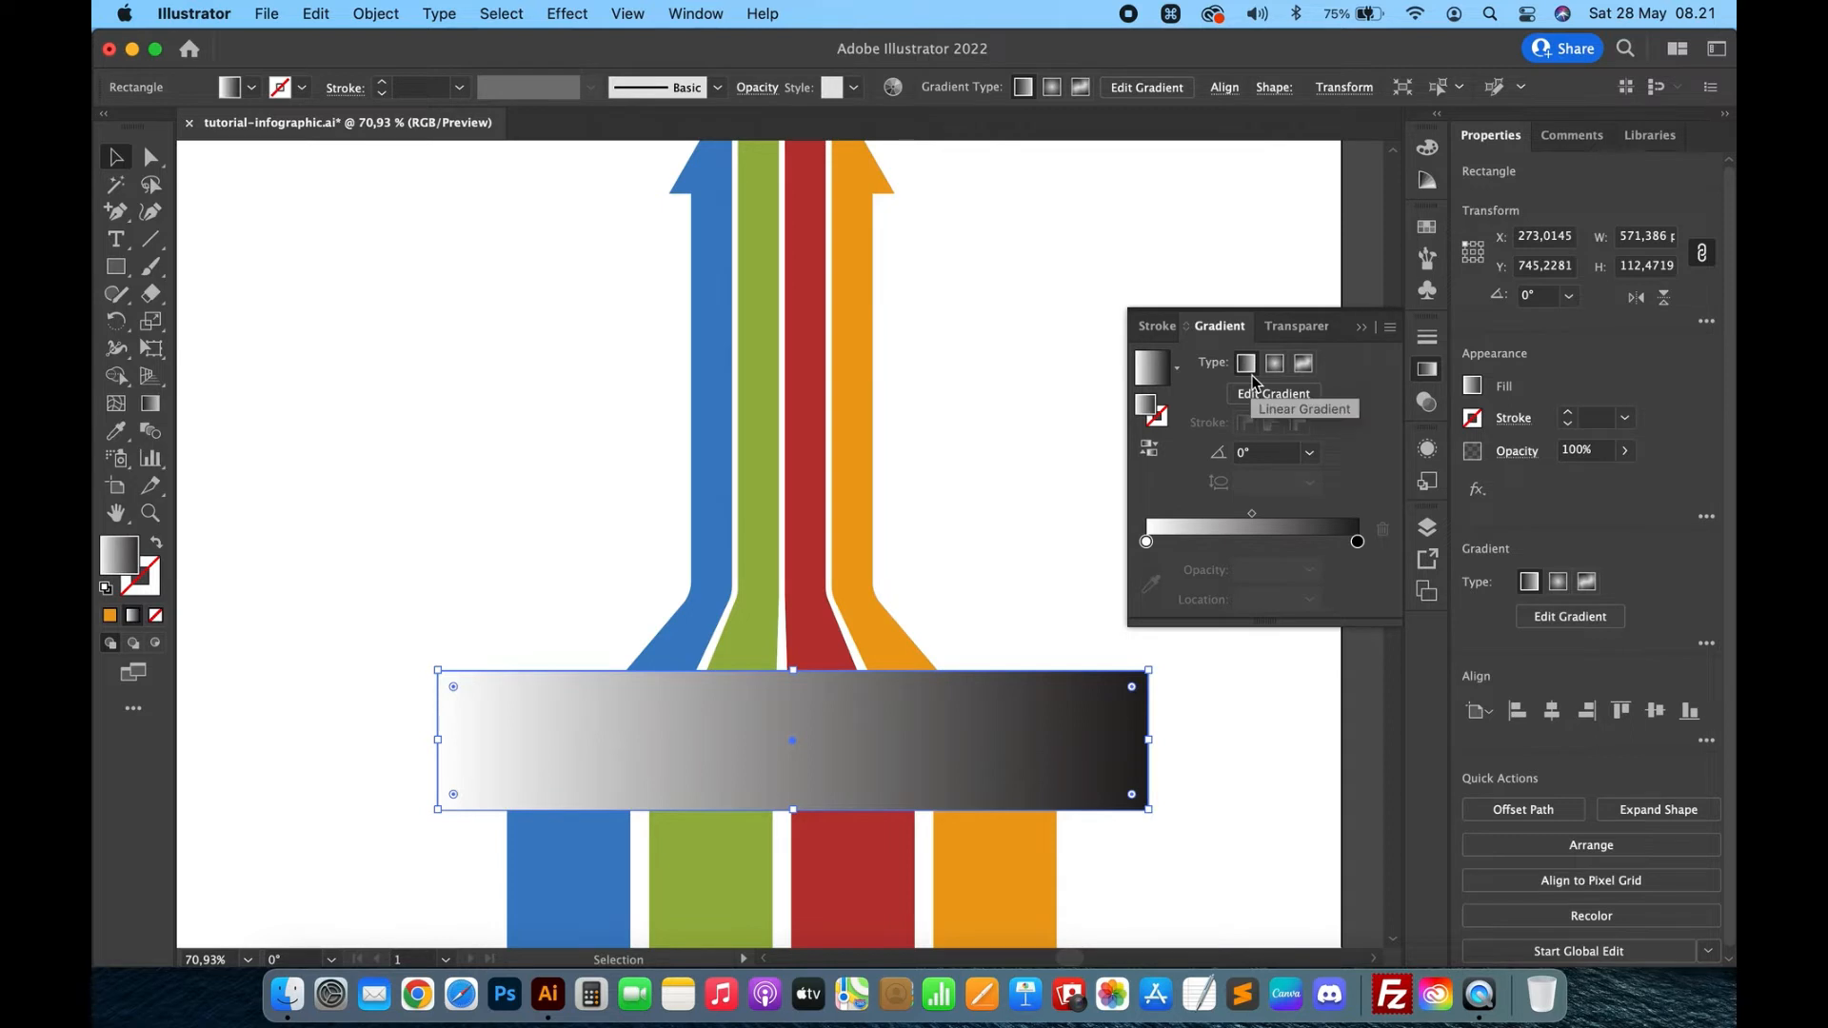
{"action": "left_click", "coordinate": [153, 409]}
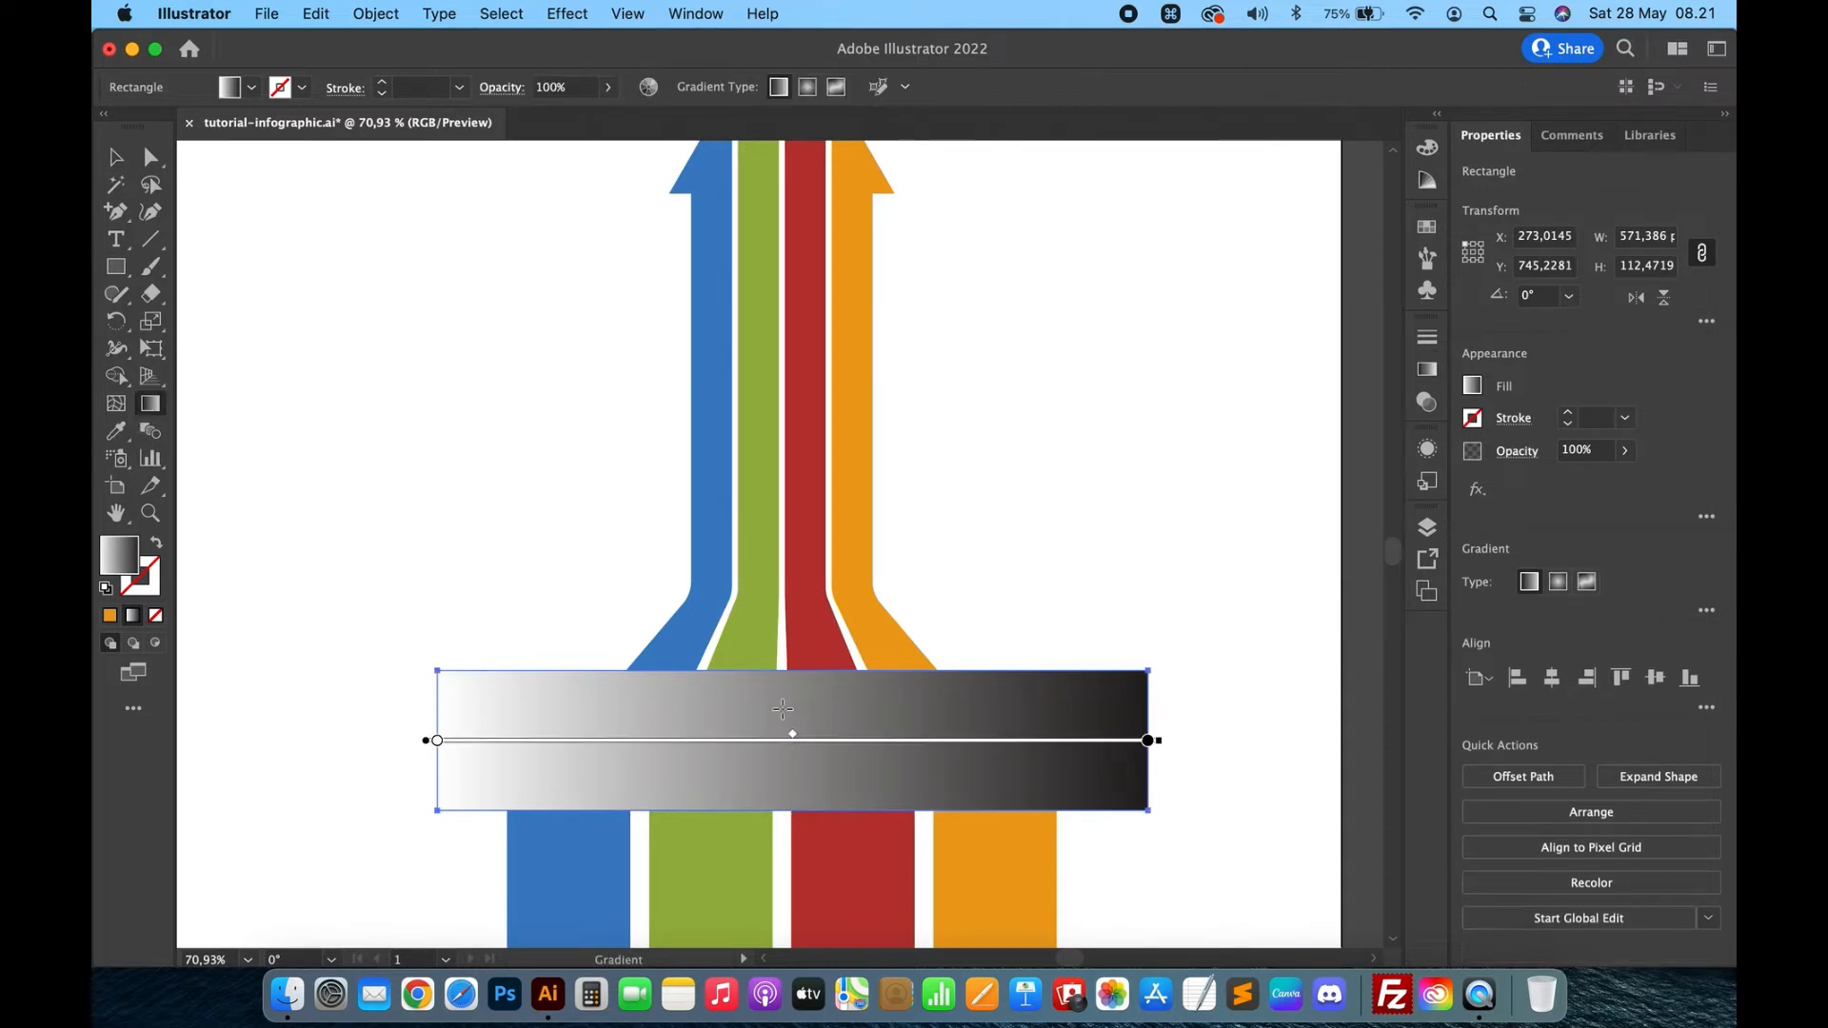
{"action": "mouse_move", "coordinate": [782, 676]}
{"action": "left_mouse_down"}
{"action": "mouse_move", "coordinate": [781, 796]}
{"action": "mouse_move", "coordinate": [842, 679]}
{"action": "left_mouse_up"}
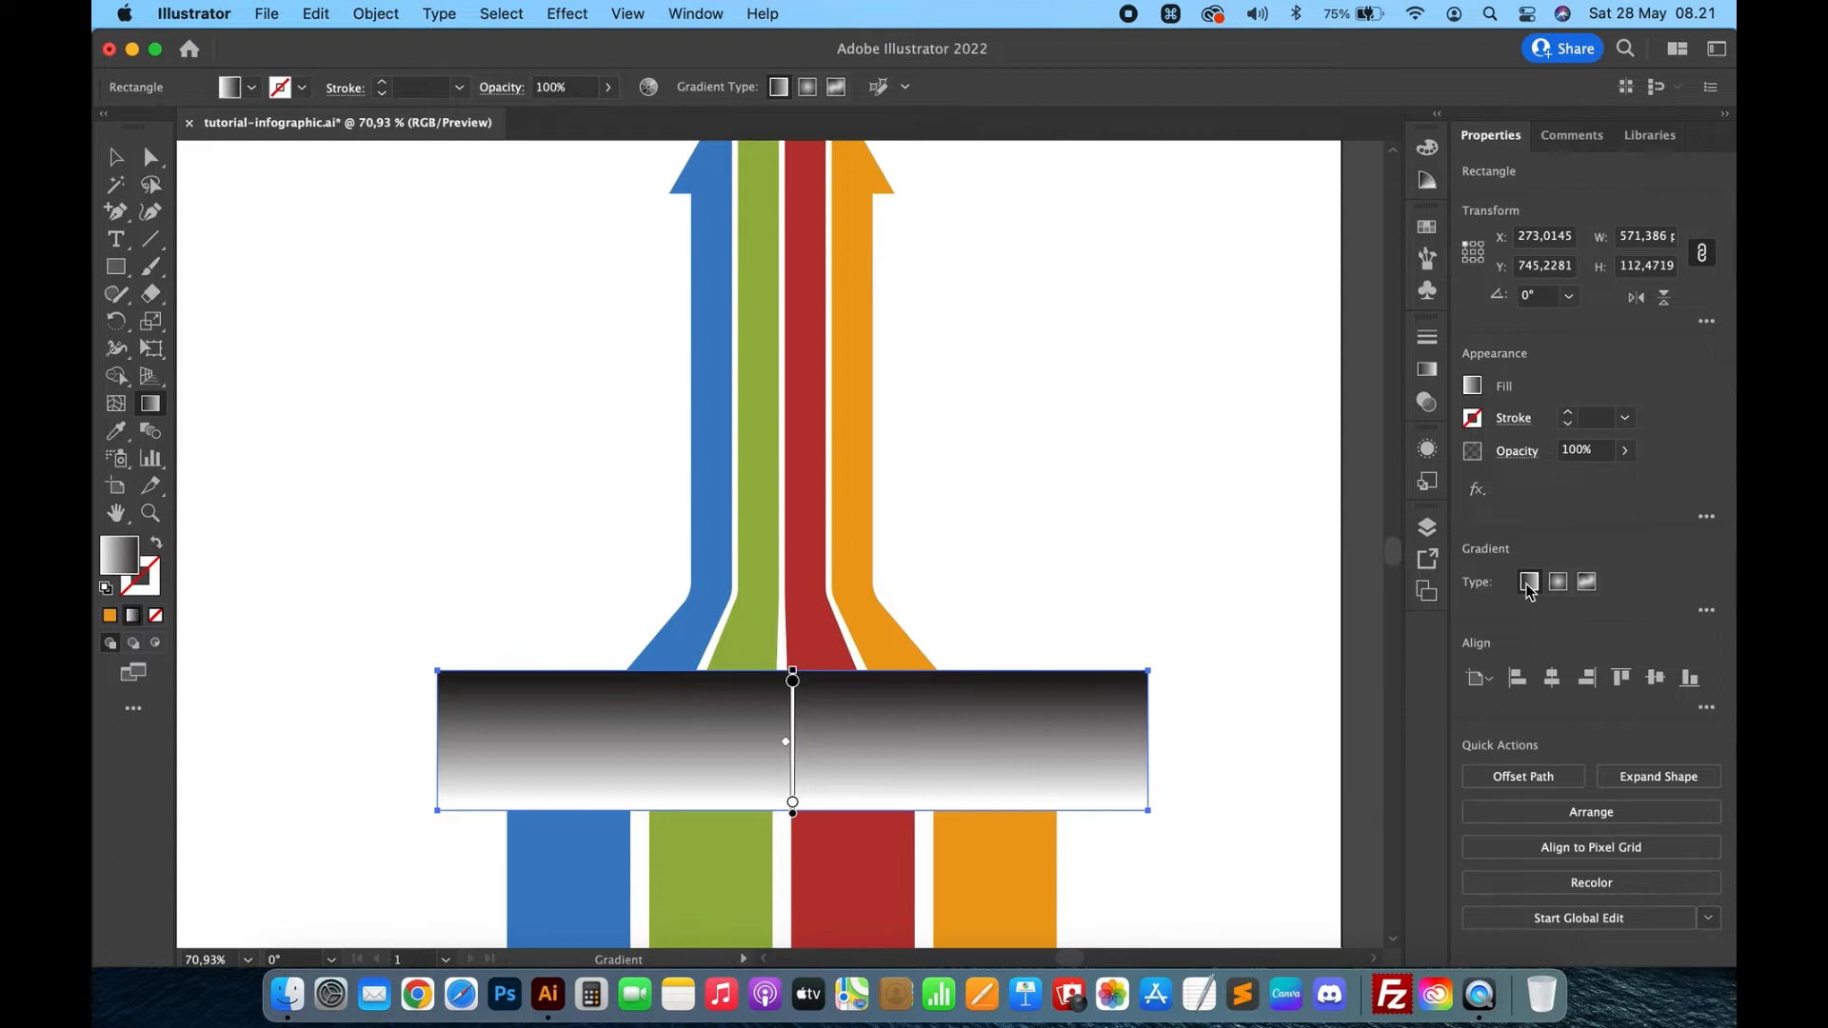
Change the gradient's black stop to white with 0% opacity.
{"action": "left_click", "coordinate": [1472, 388]}
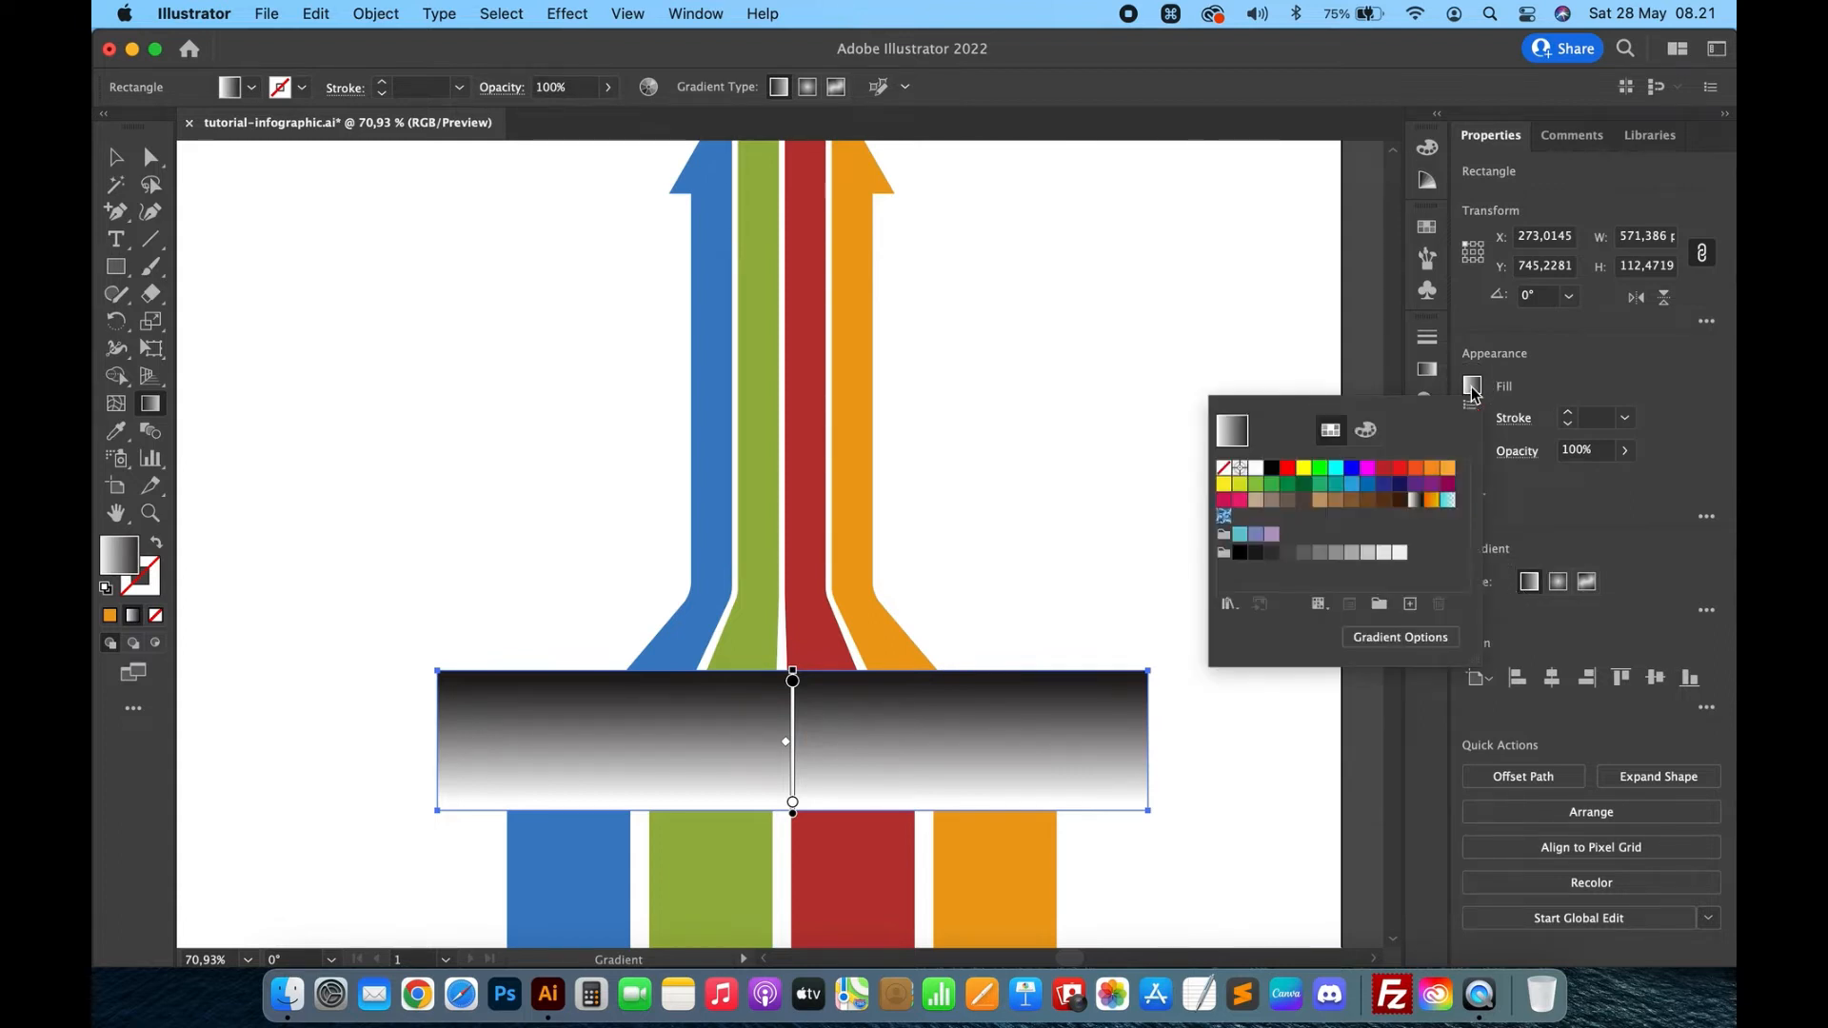
{"action": "left_click", "coordinate": [1376, 638]}
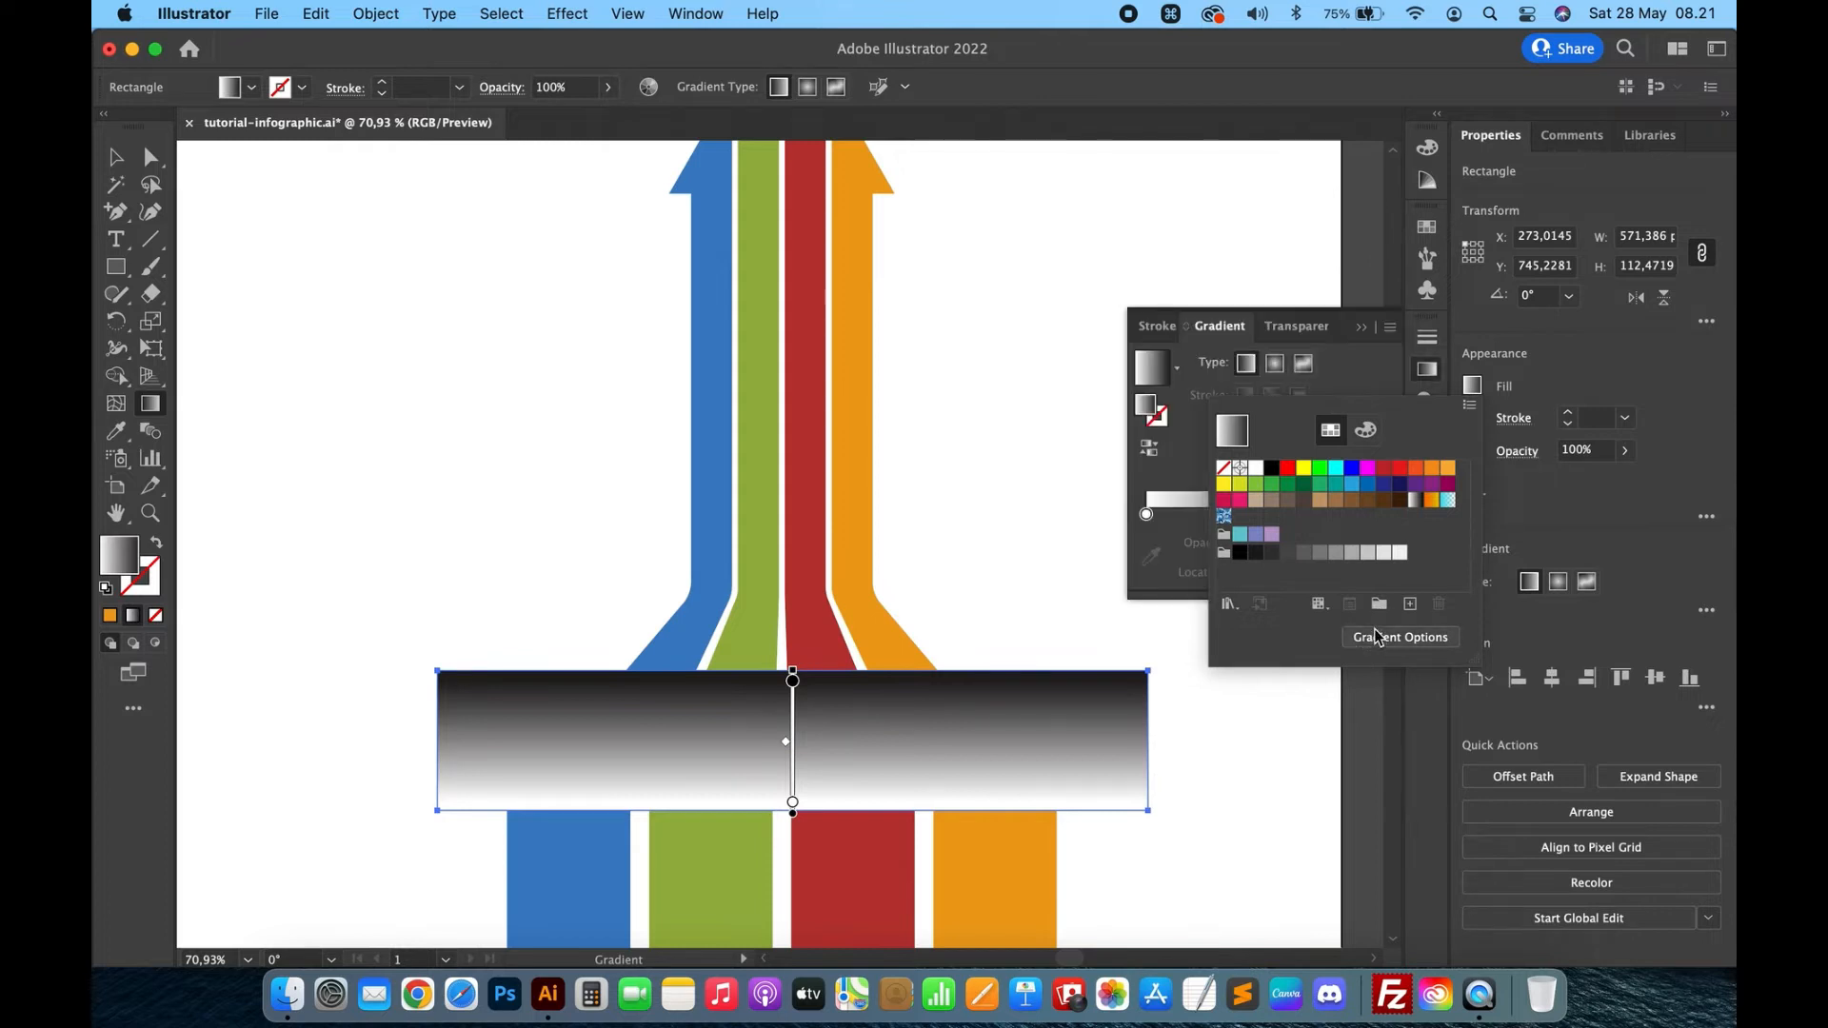
{"action": "left_click", "coordinate": [1471, 407]}
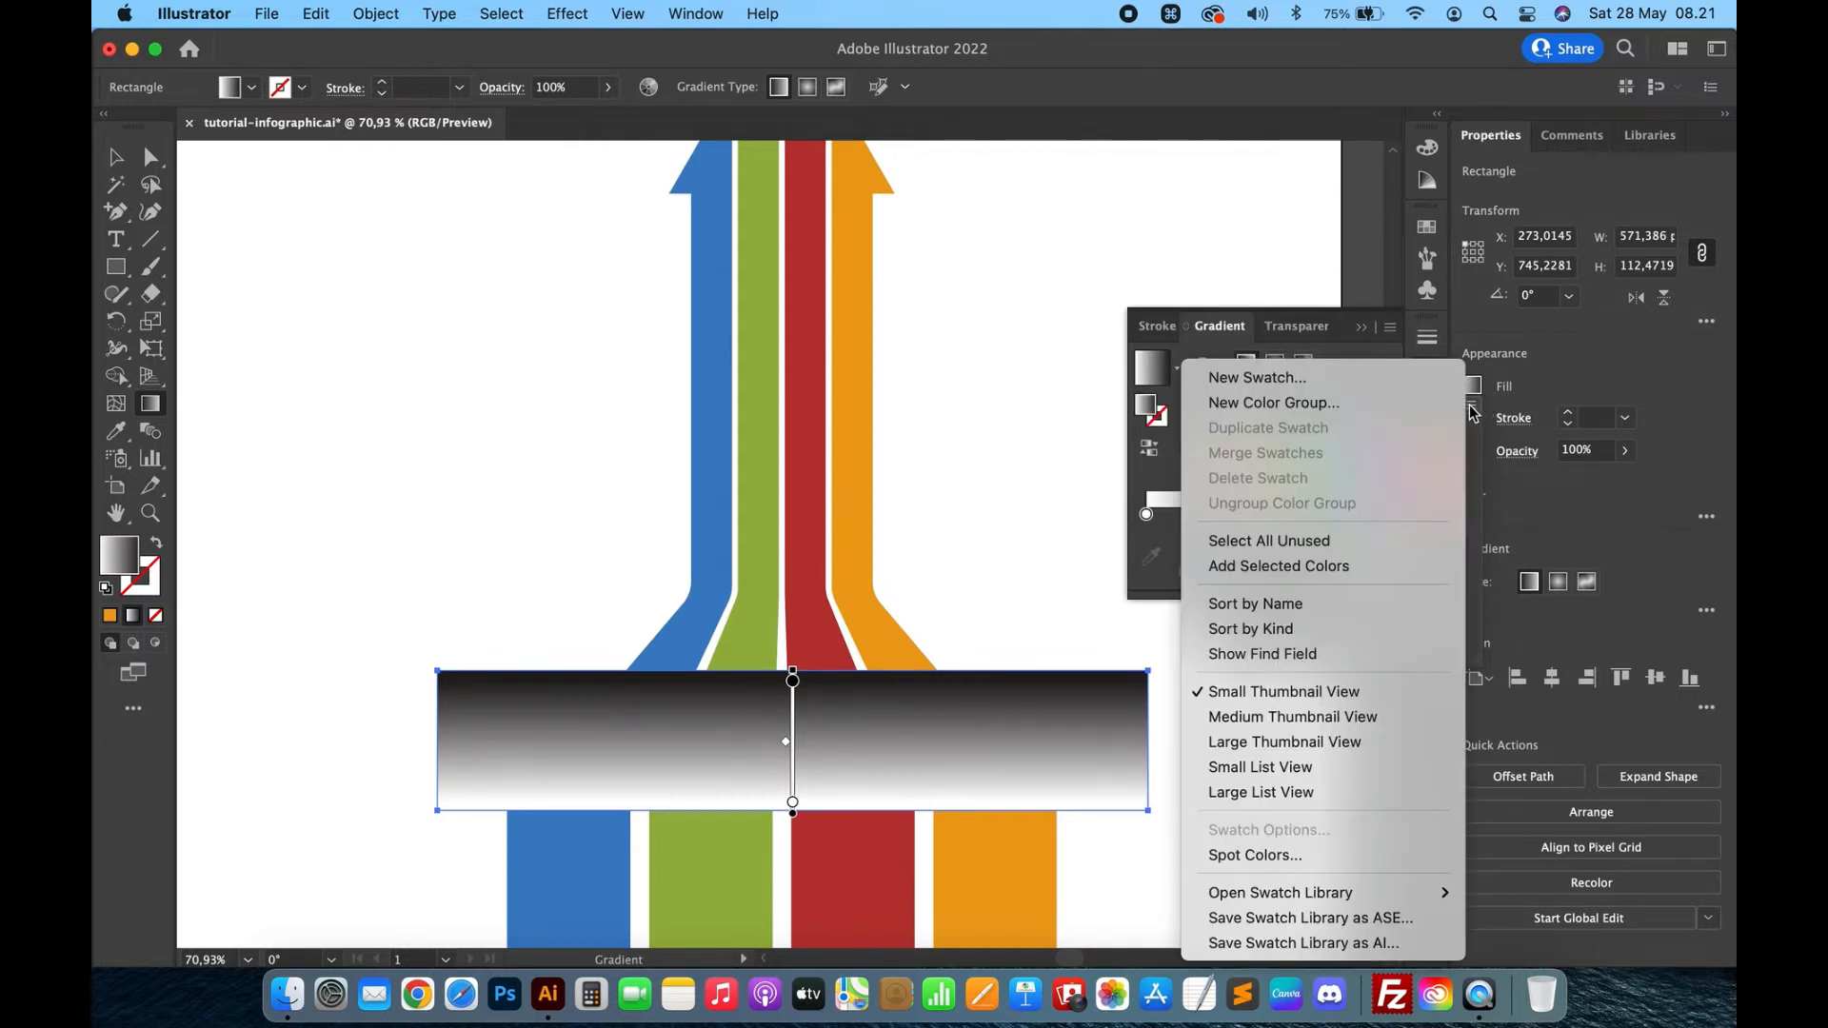
{"action": "left_click", "coordinate": [1563, 366]}
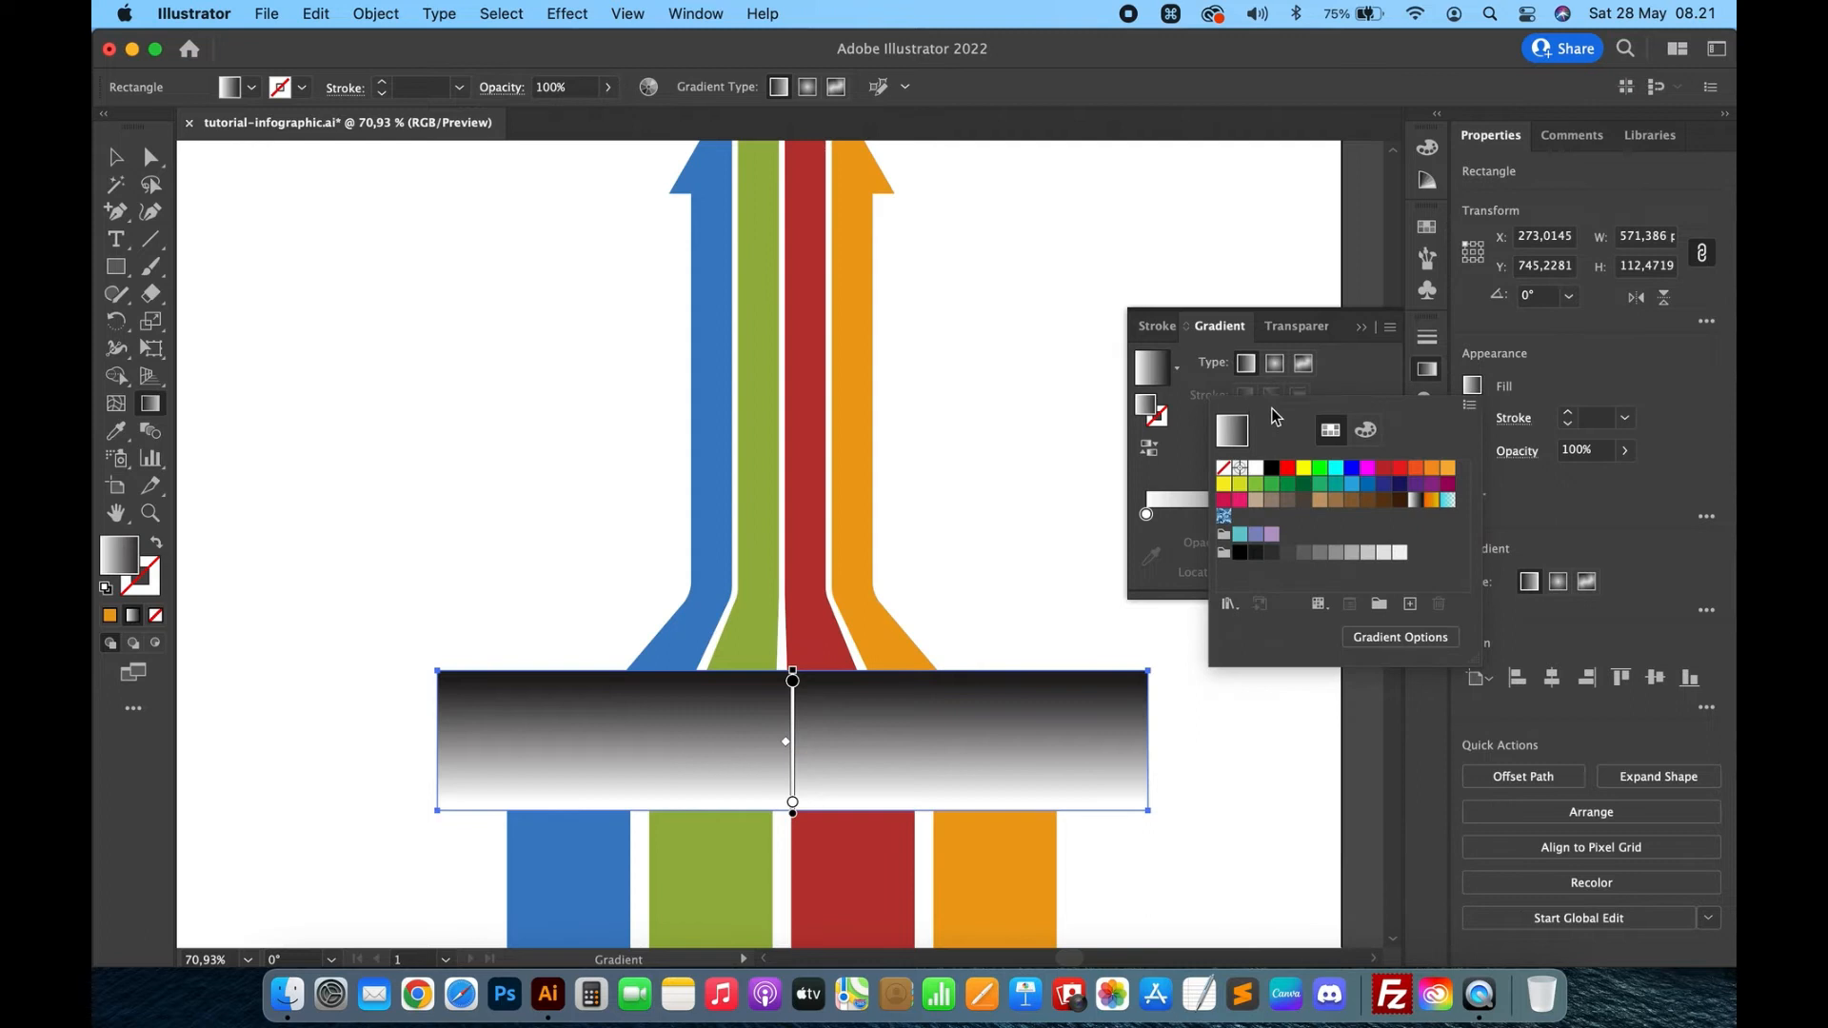
{"action": "left_click", "coordinate": [1505, 393]}
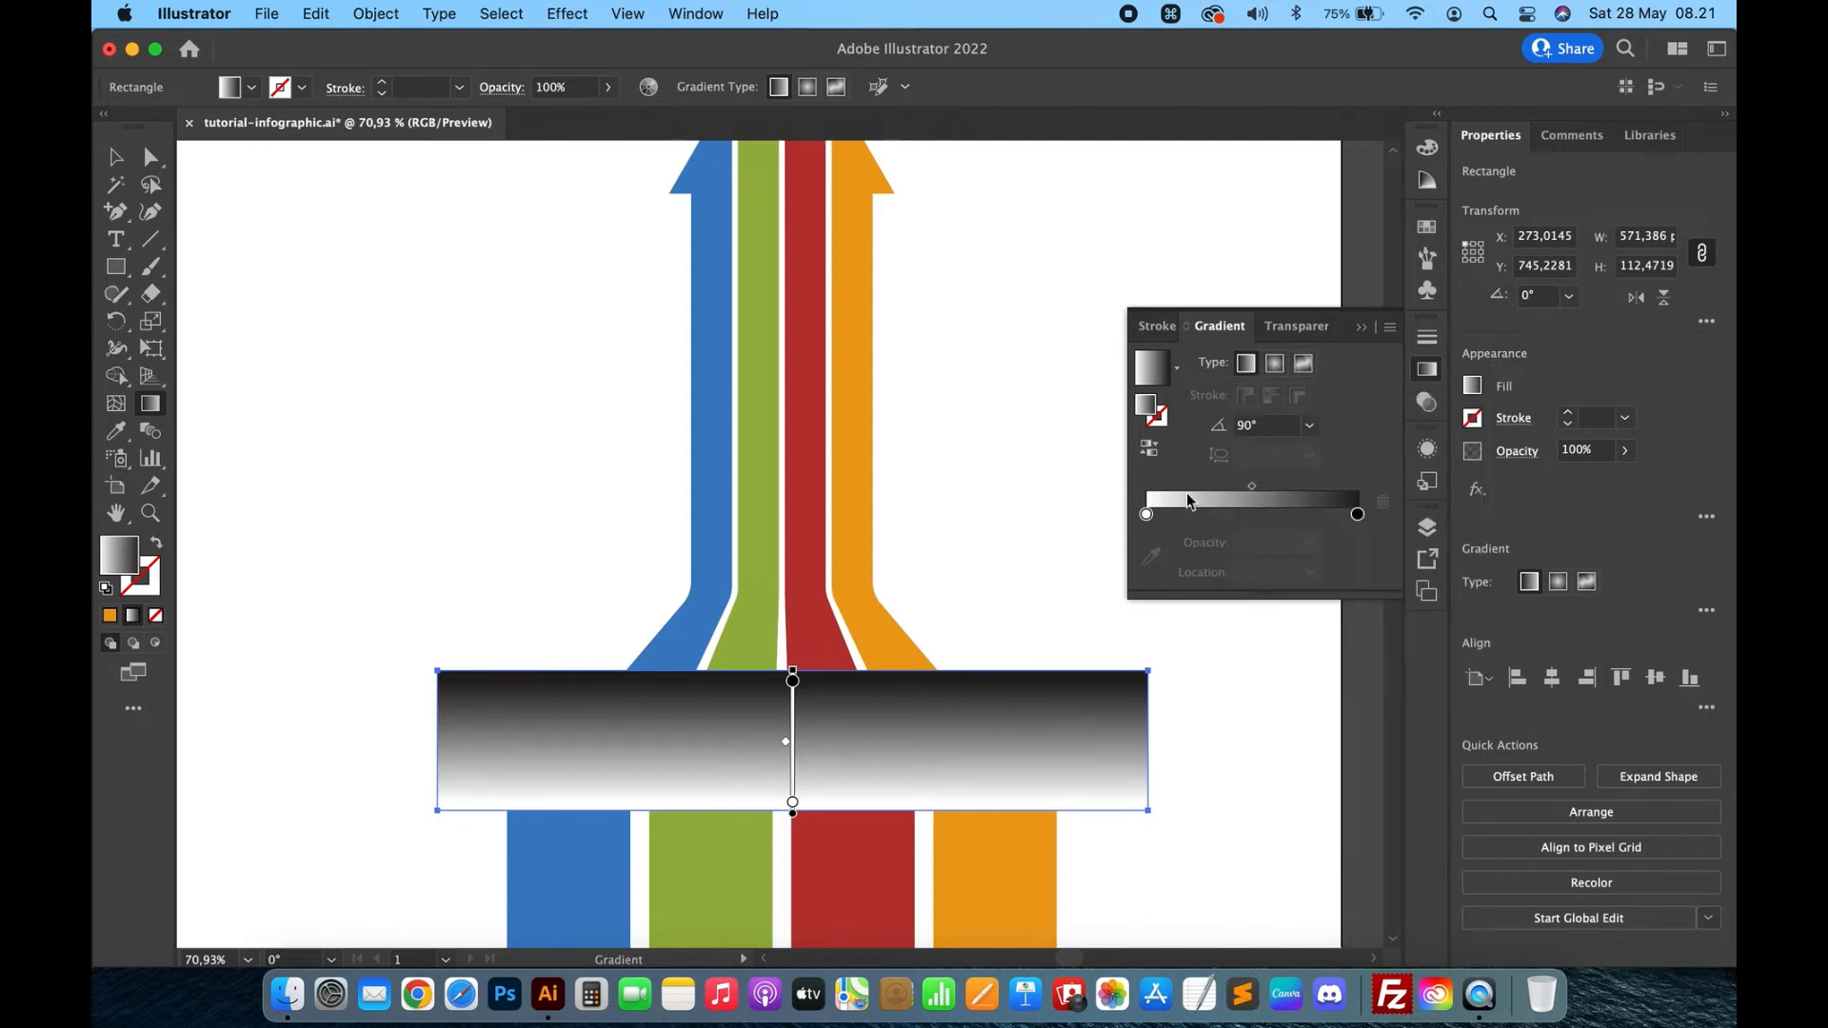
{"action": "left_click", "coordinate": [1148, 514]}
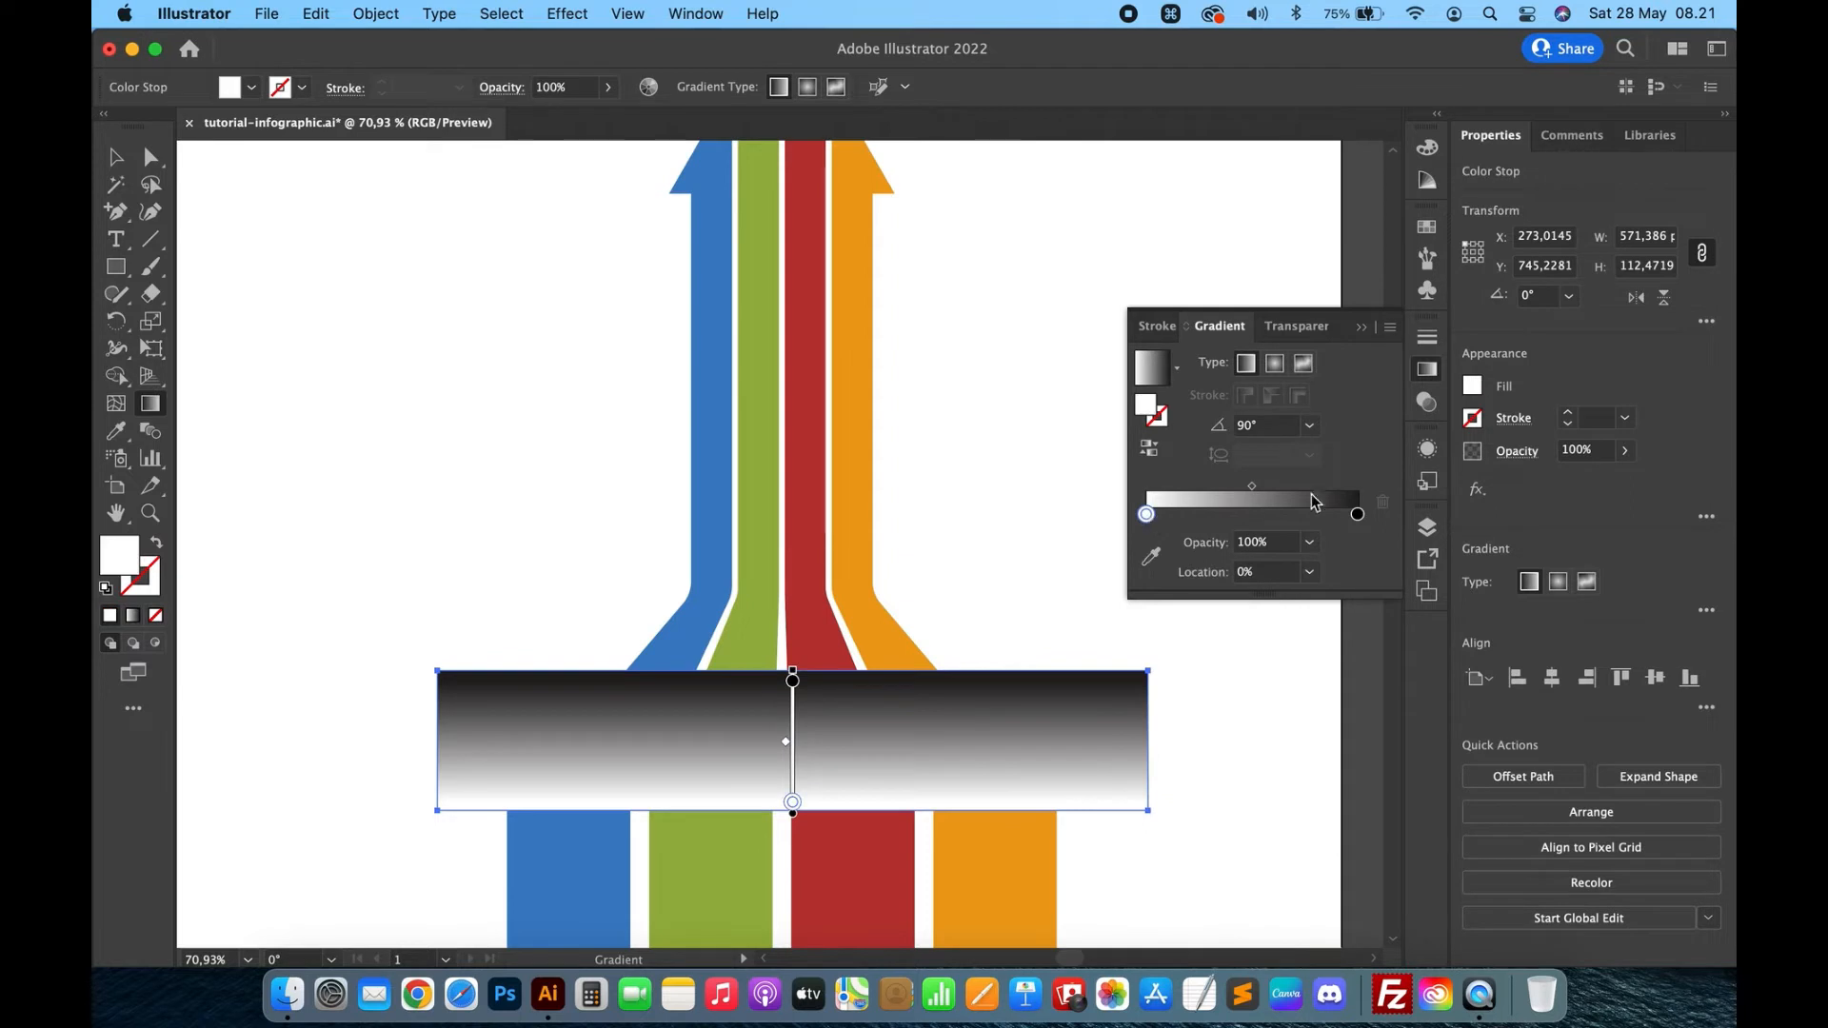
{"action": "left_click", "coordinate": [1358, 516]}
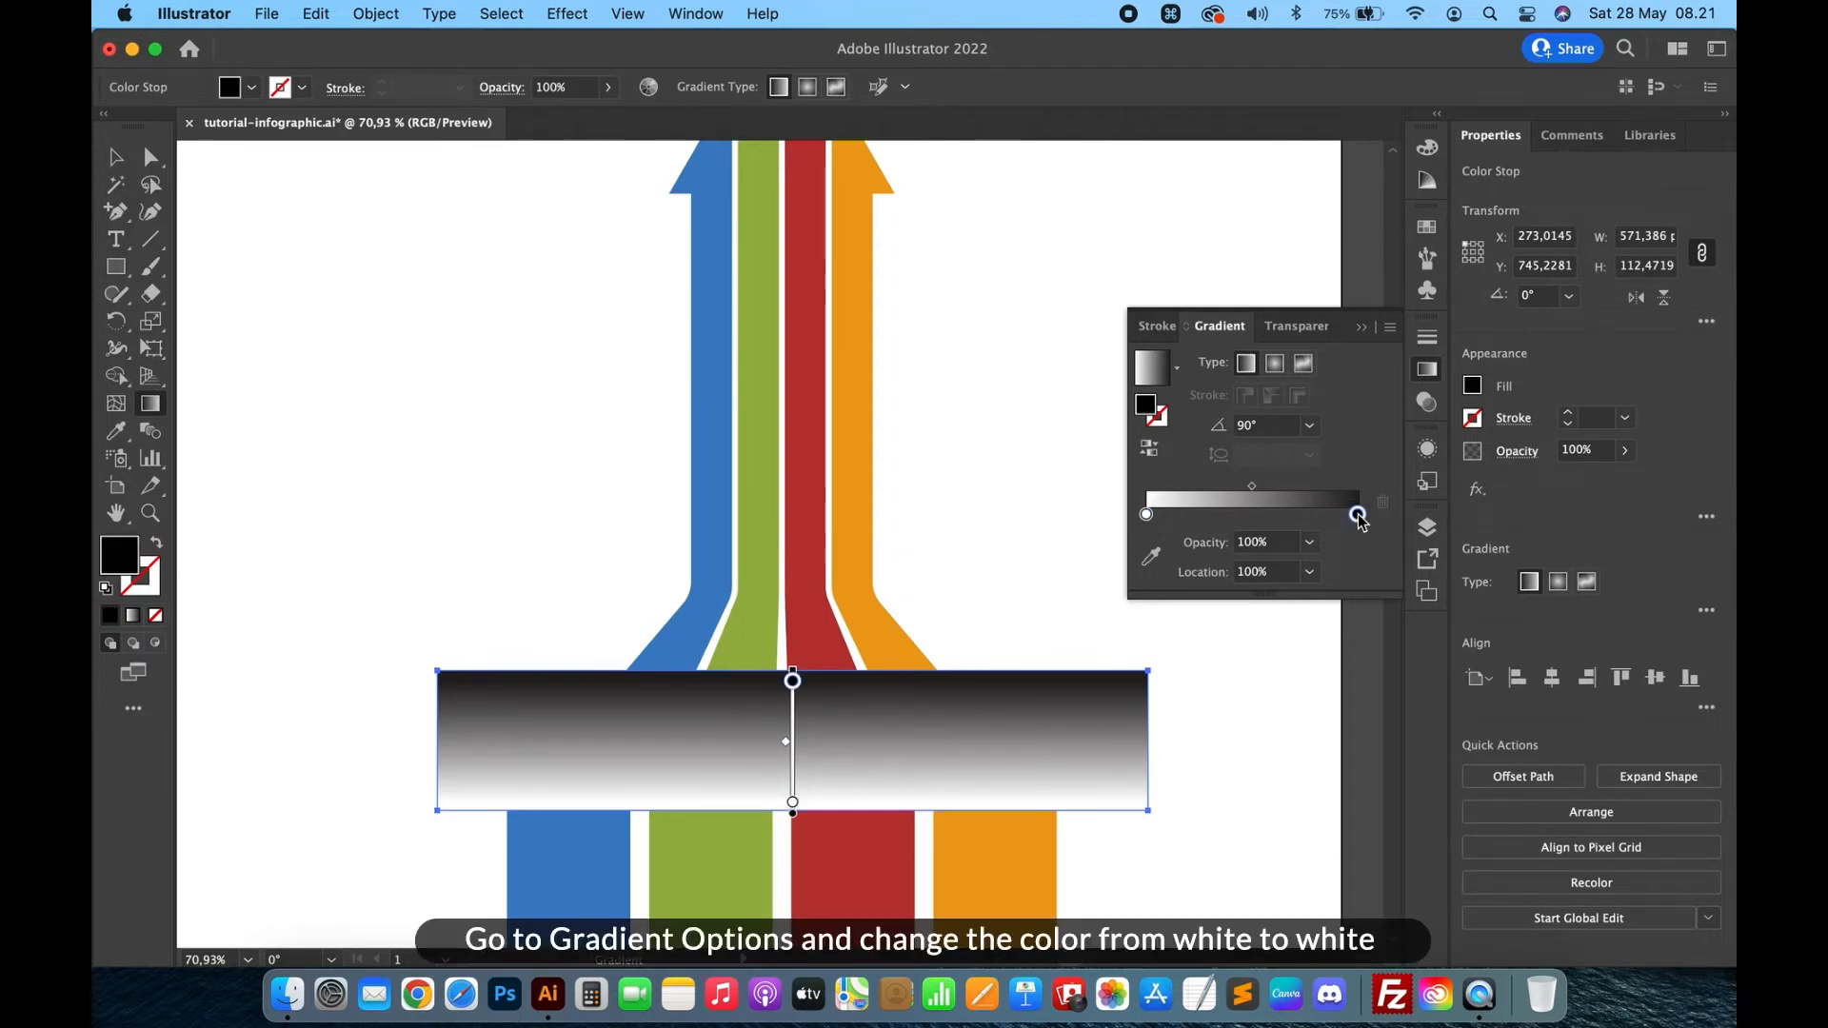
{"action": "double_click", "coordinate": [1357, 515]}
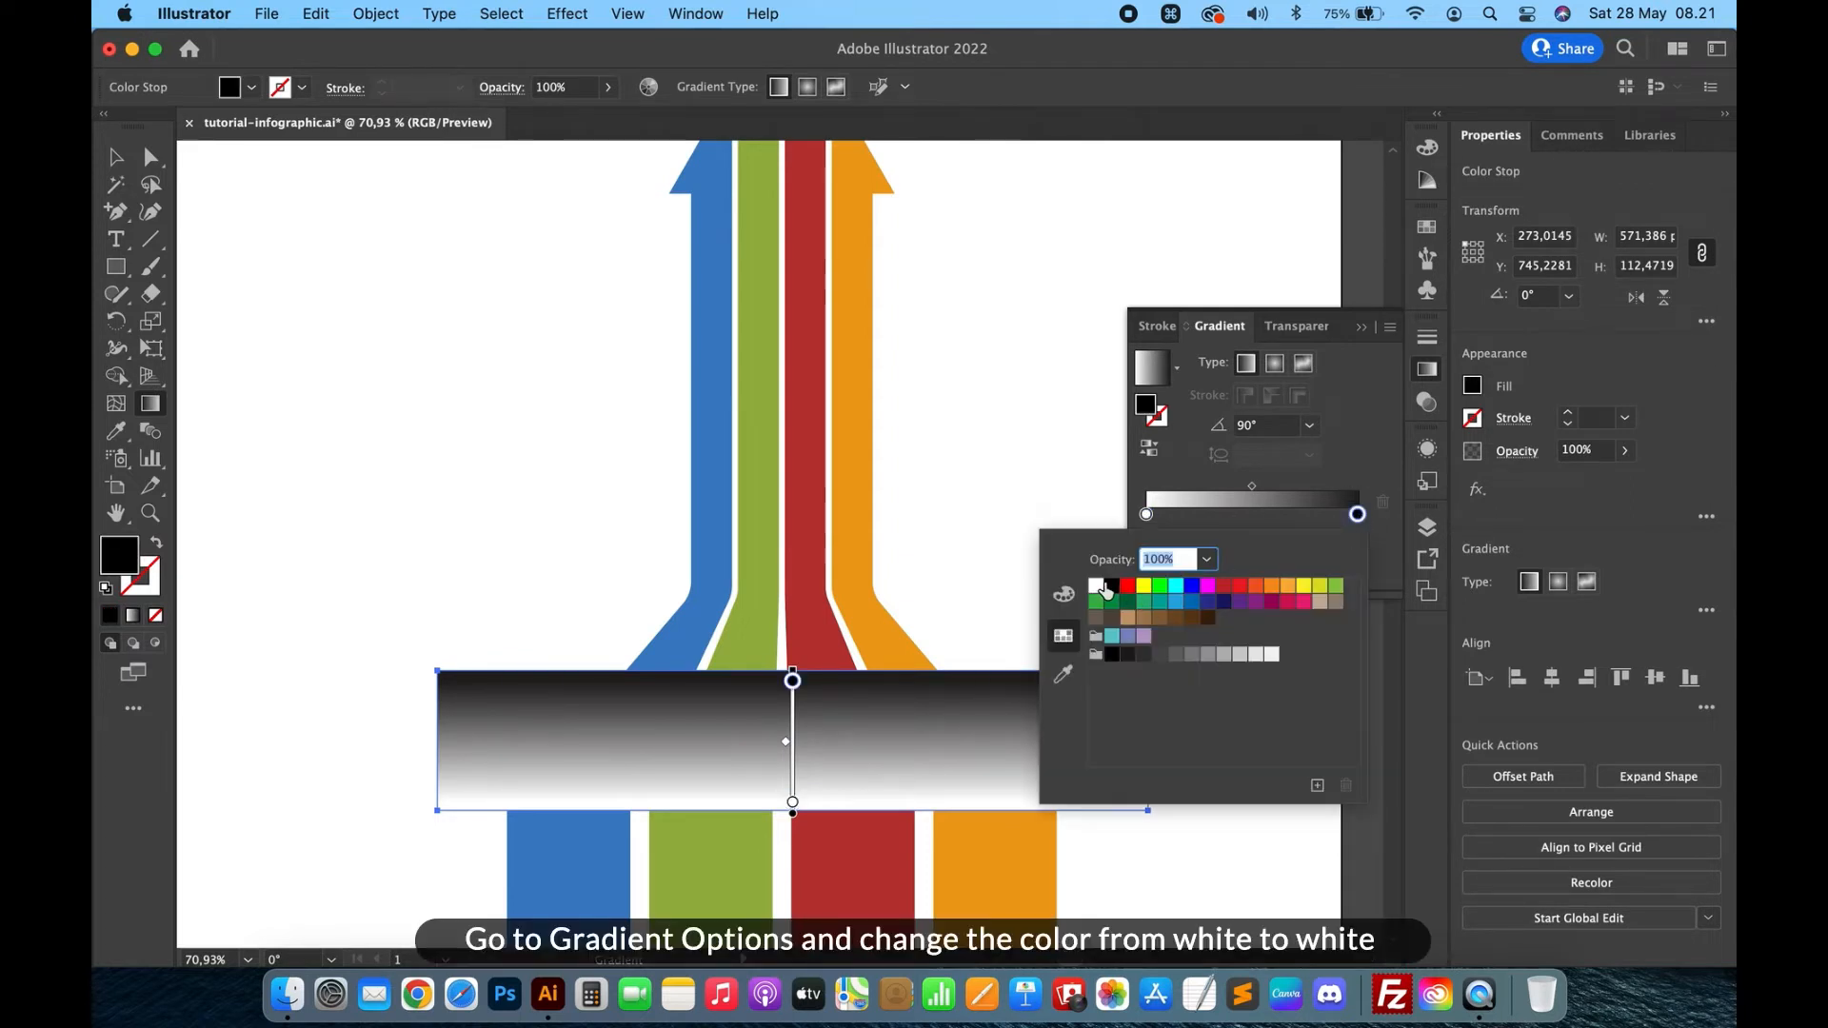
{"action": "left_click", "coordinate": [1097, 585]}
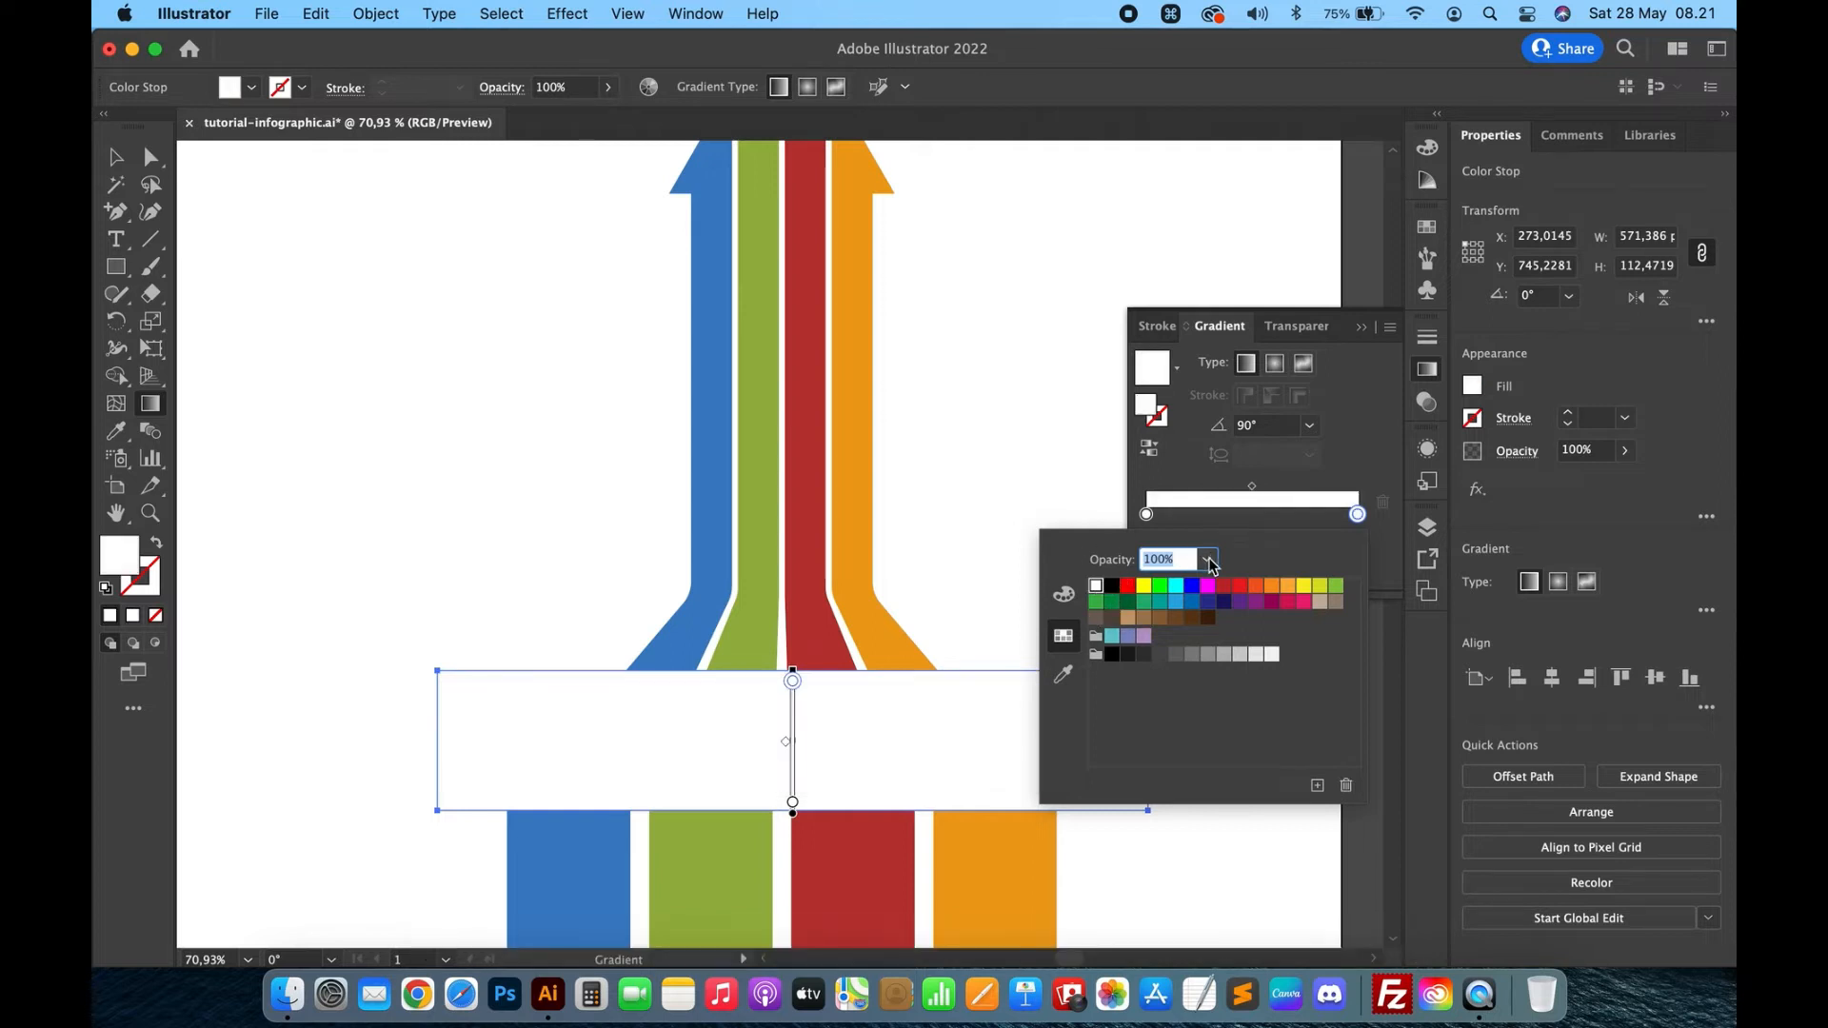
{"action": "left_click", "coordinate": [1207, 559]}
{"action": "left_click", "coordinate": [1228, 590]}
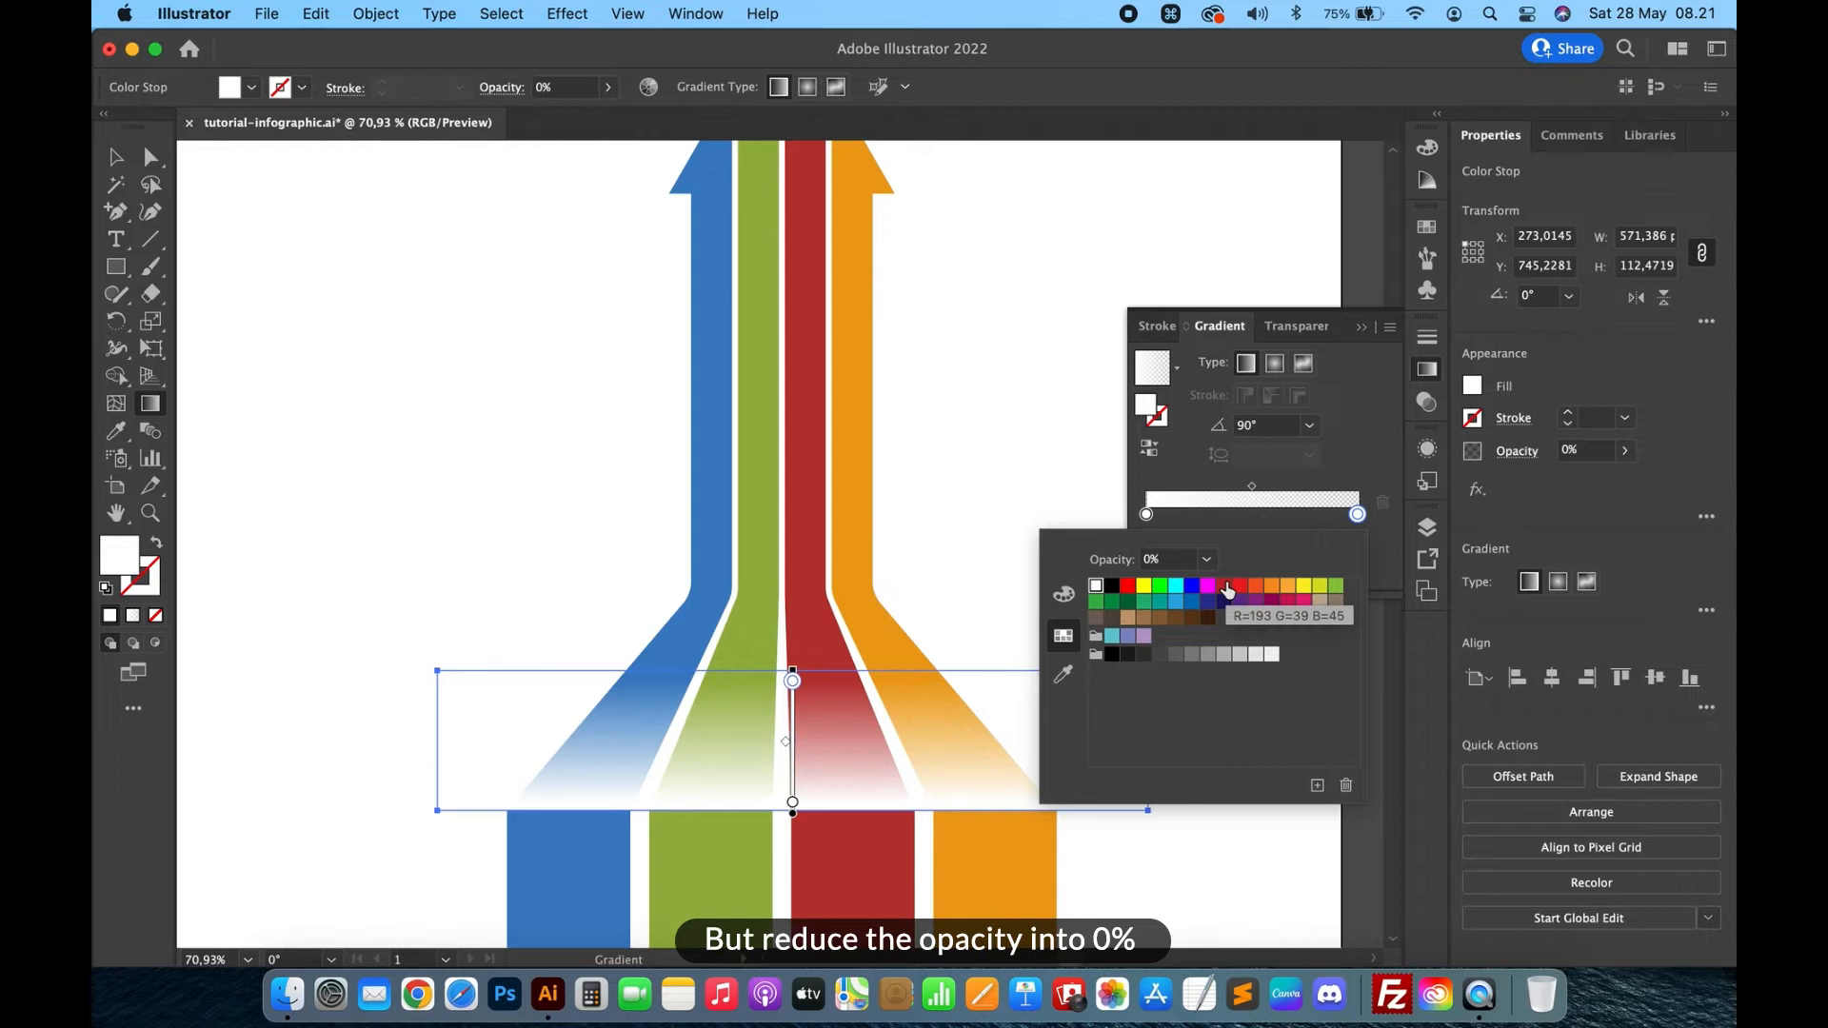
{"action": "left_click", "coordinate": [972, 502]}
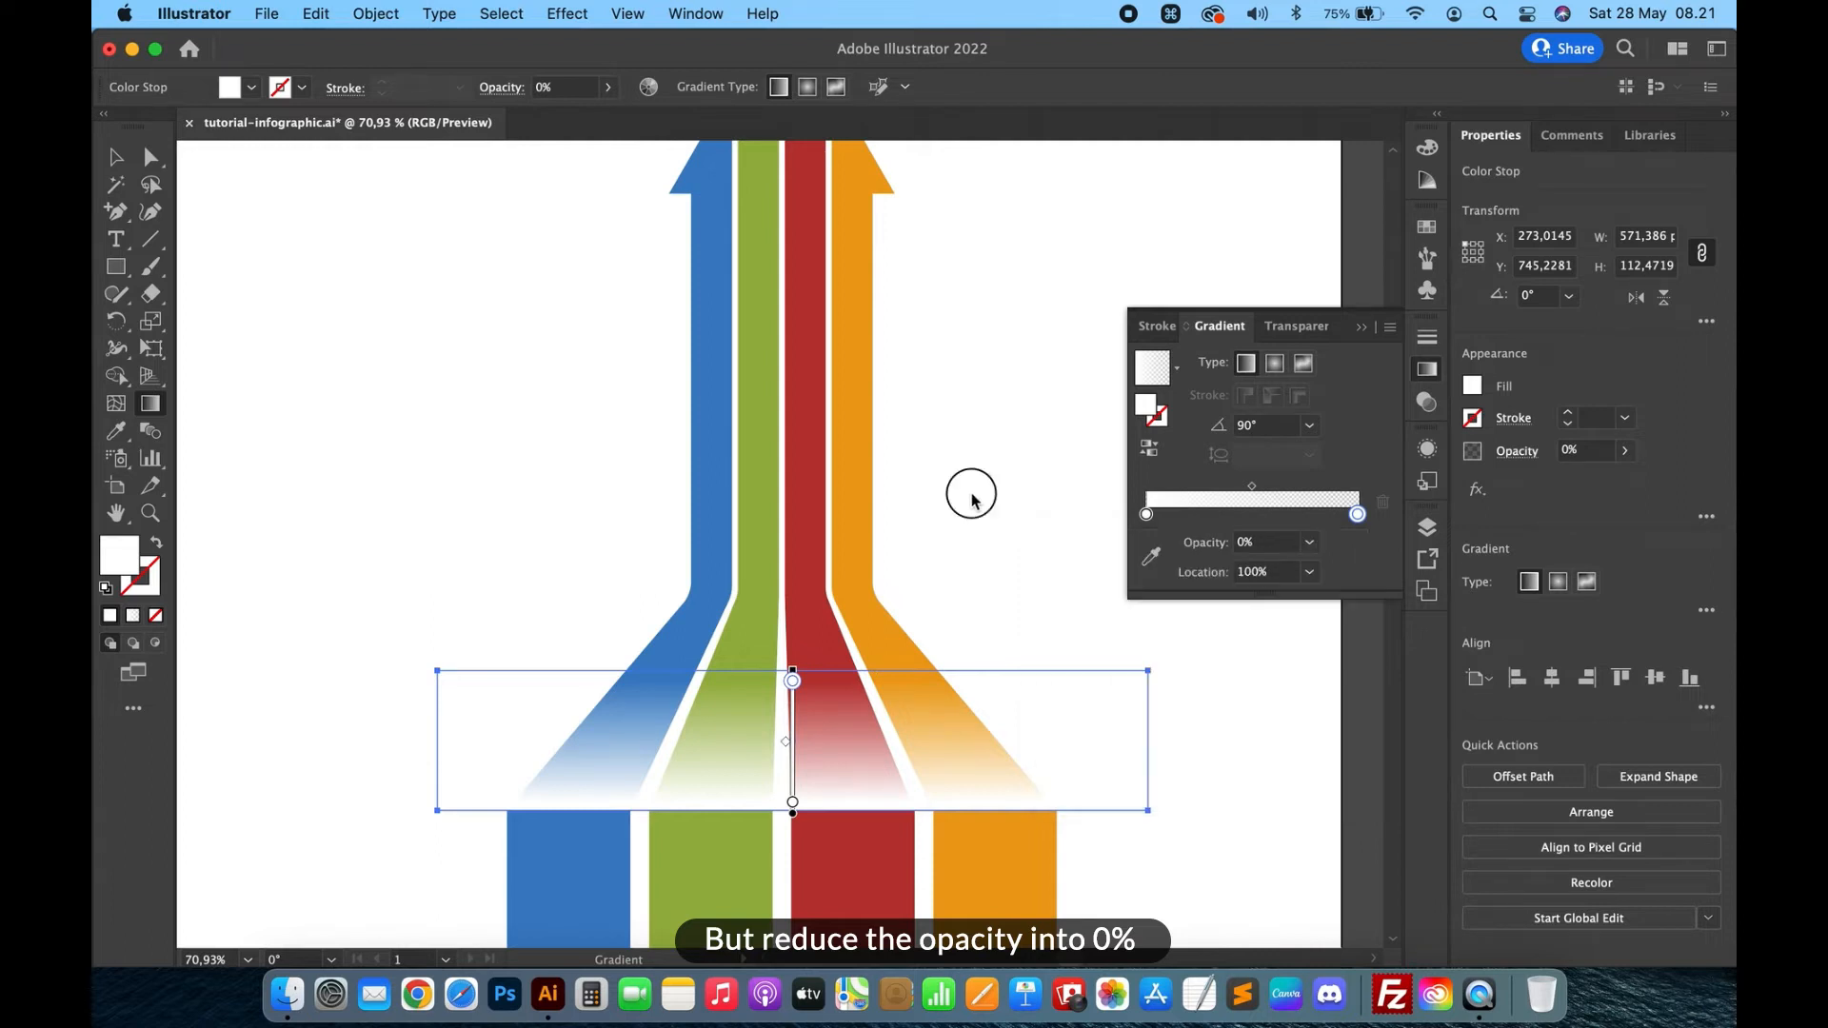
Extend the gradient rectangle upward to about 133 px high and set its blending mode to Overlay.
{"action": "left_click", "coordinate": [115, 158]}
{"action": "left_click_drag", "start_coordinate": [795, 669], "coordinate": [795, 644]}
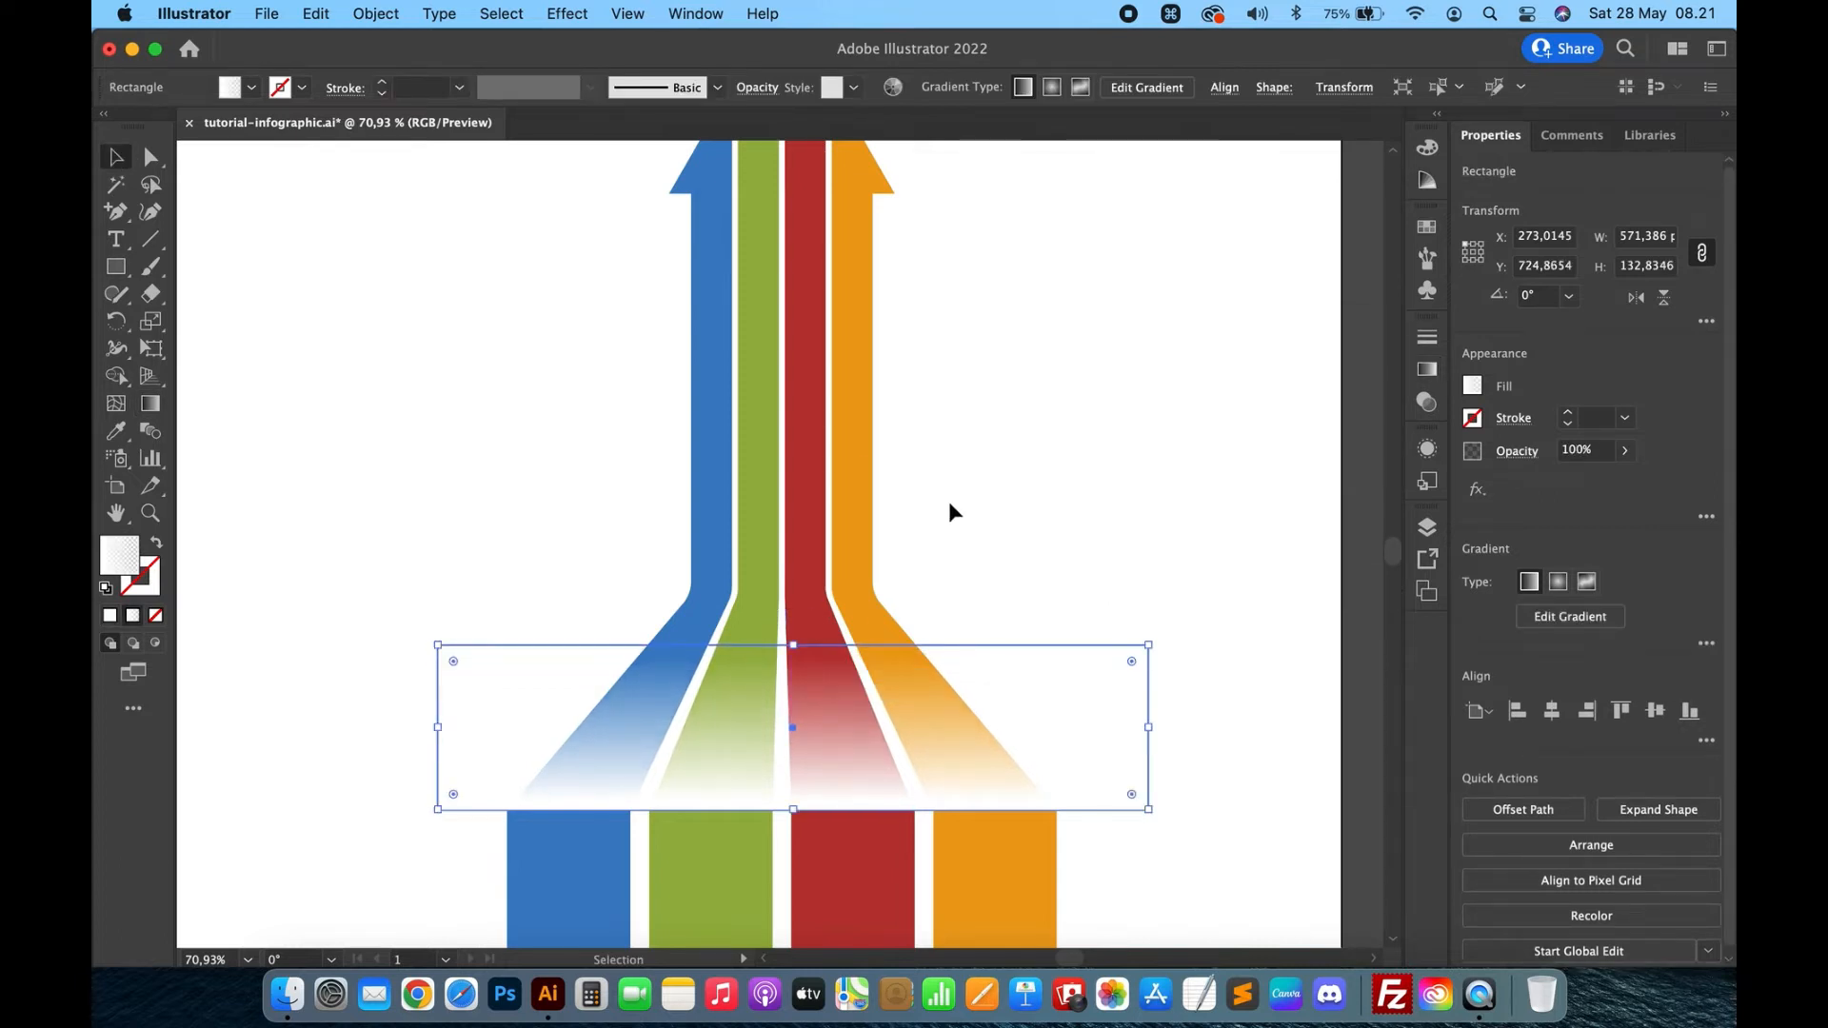
{"action": "left_click", "coordinate": [768, 88]}
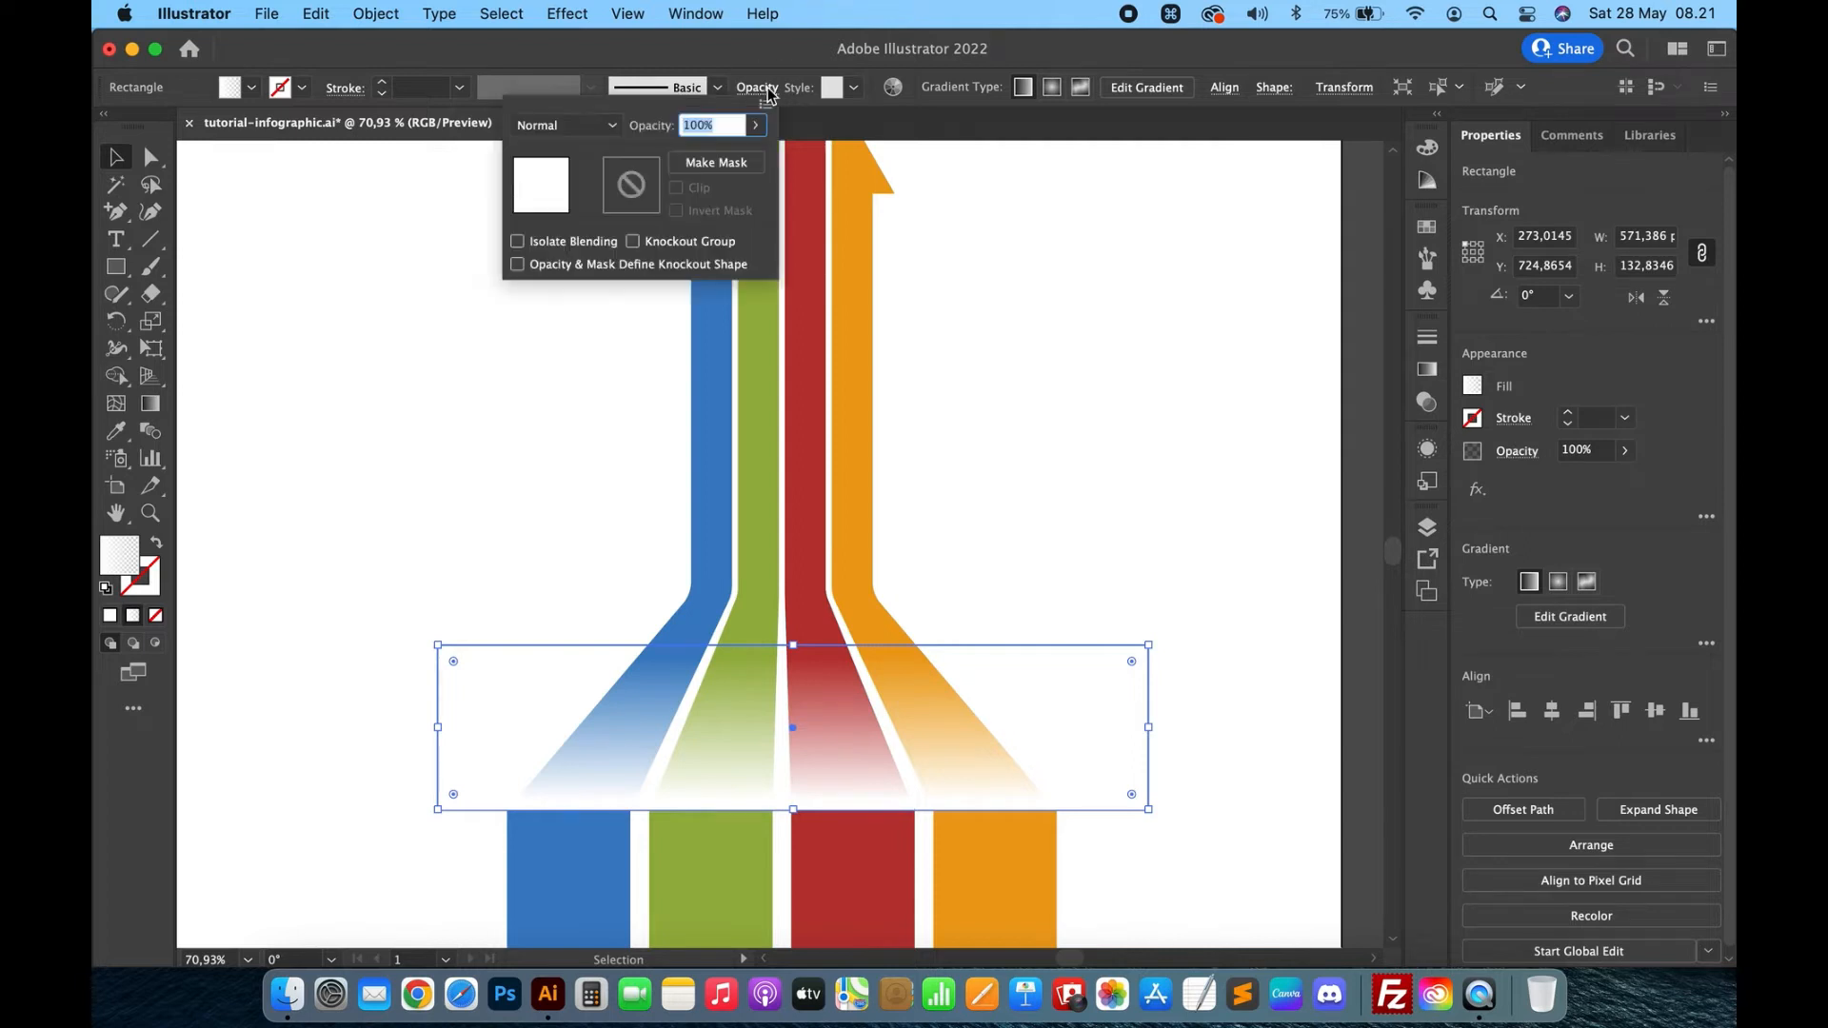
{"action": "left_click", "coordinate": [609, 125]}
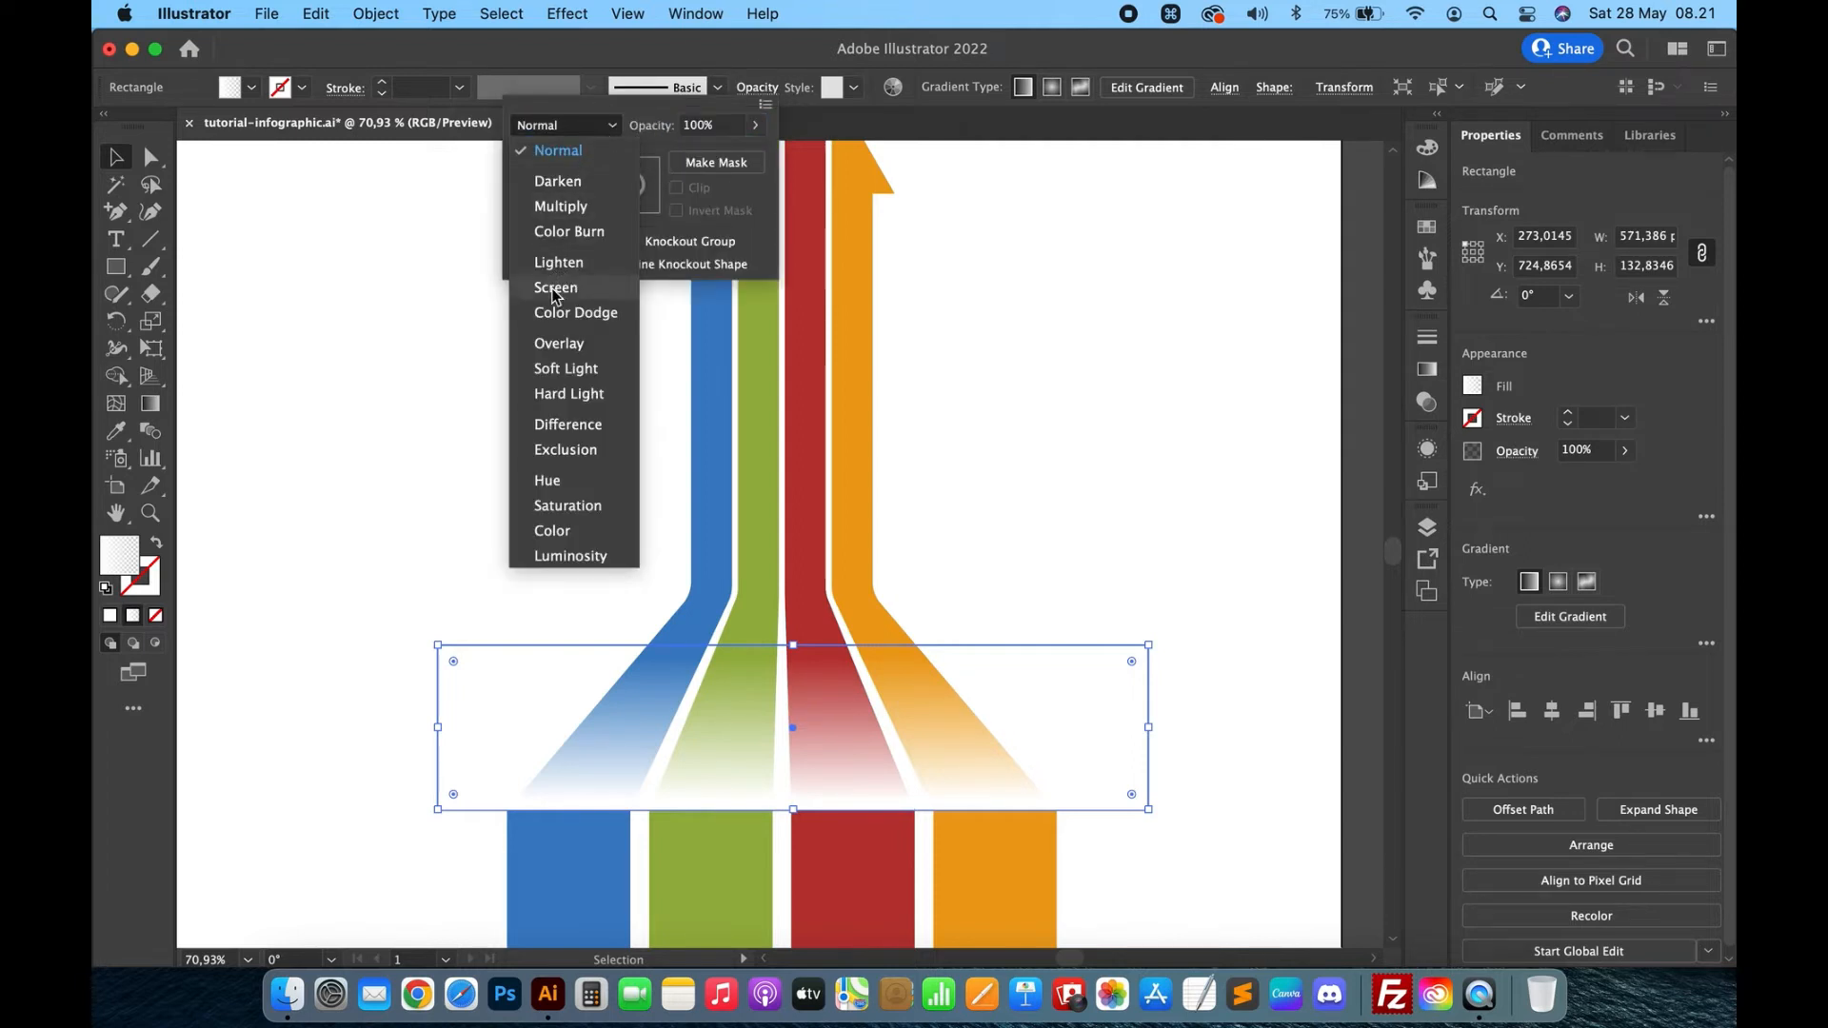
{"action": "left_click", "coordinate": [559, 343]}
{"action": "left_click", "coordinate": [1018, 510]}
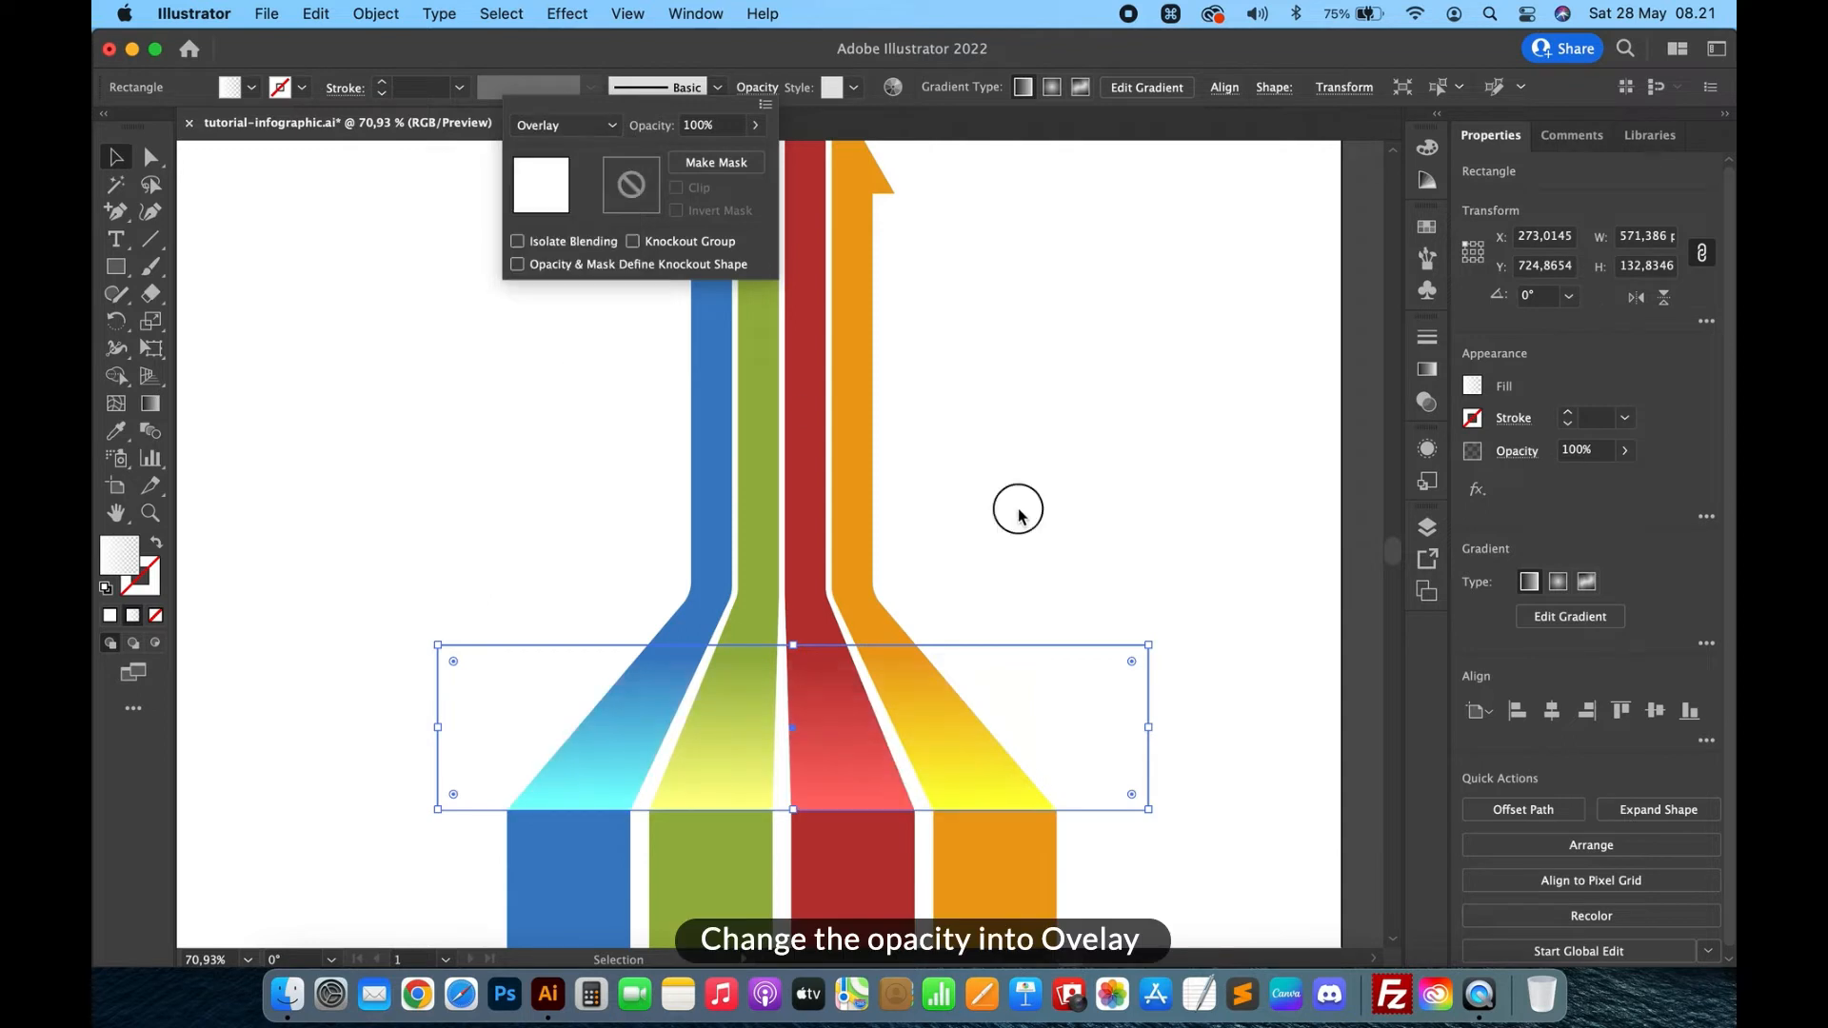
{"action": "left_click", "coordinate": [1106, 517]}
Trim the gradient rectangle to the four arrow bases with Shape Builder, removing the areas outside and between them.
{"action": "scroll", "coordinate": [1107, 528], "scroll_direction": "down", "scroll_amount": 5}
{"action": "scroll", "coordinate": [1107, 528], "scroll_direction": "up", "scroll_amount": 6}
{"action": "scroll", "coordinate": [1107, 528], "scroll_direction": "down", "scroll_amount": 2}
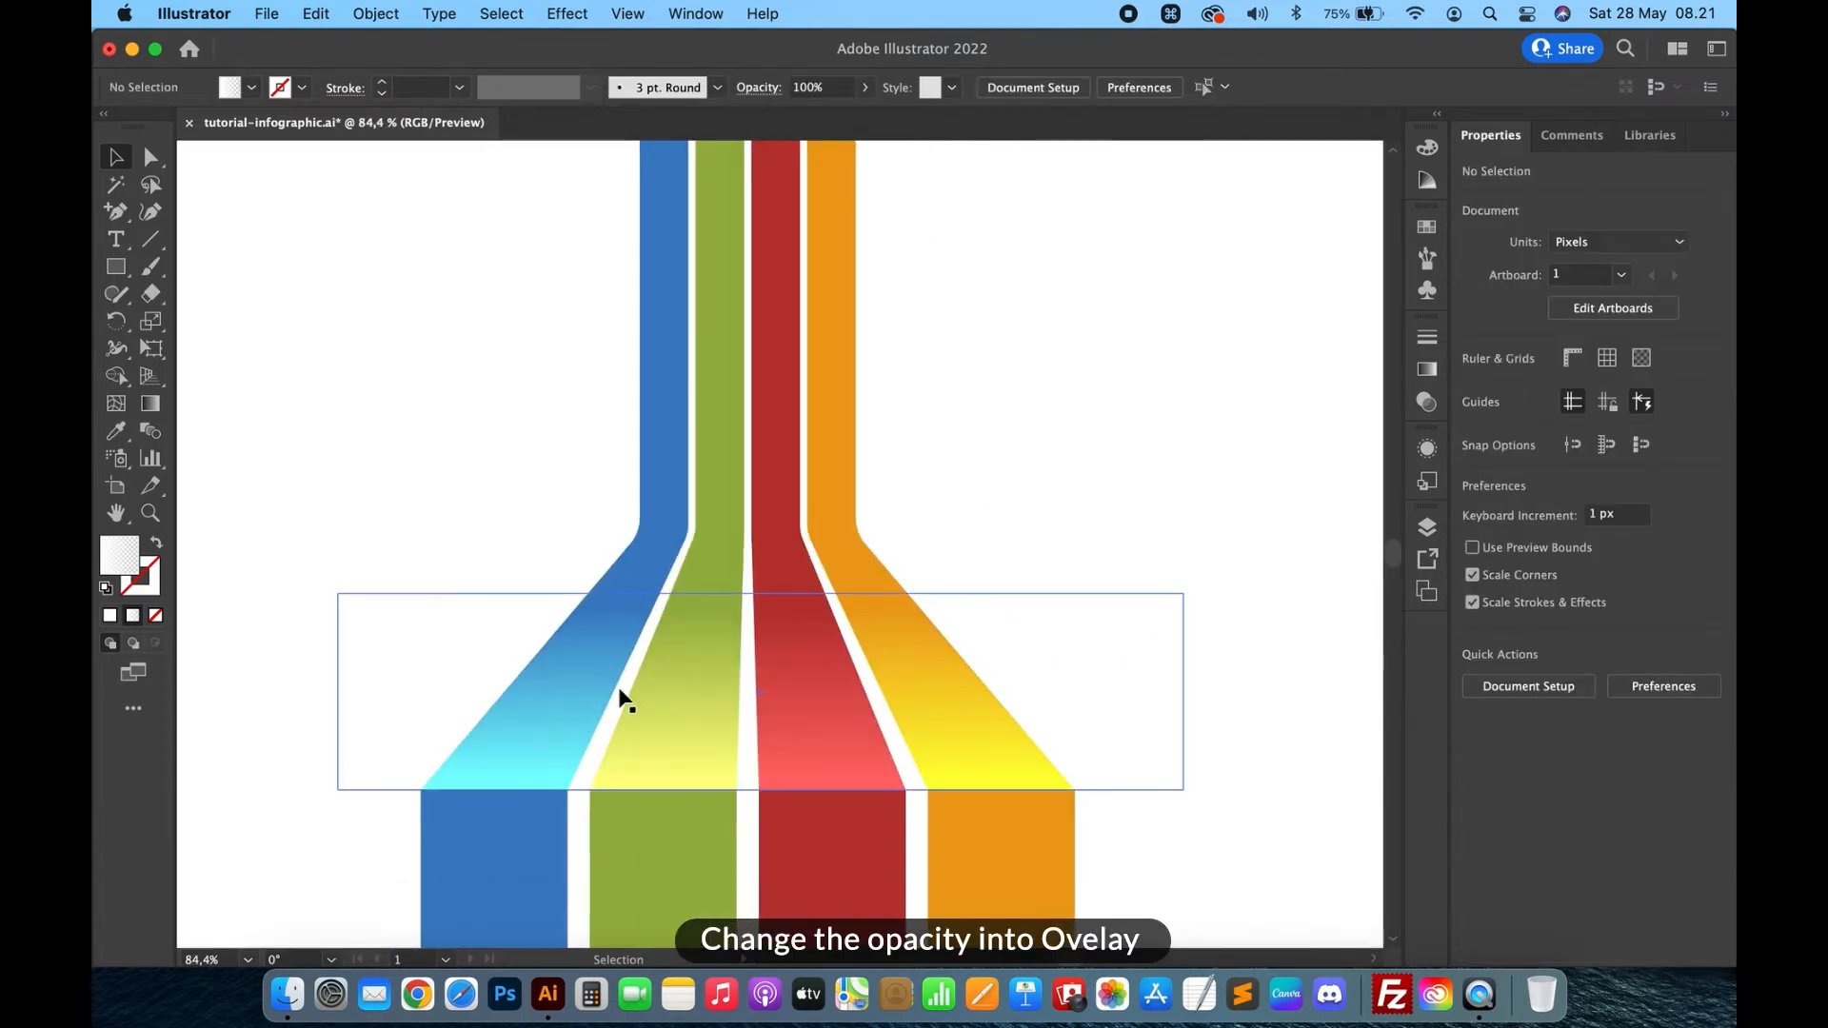
{"action": "left_click", "coordinate": [566, 701]}
{"action": "left_click", "coordinate": [655, 510], "text": "shift"}
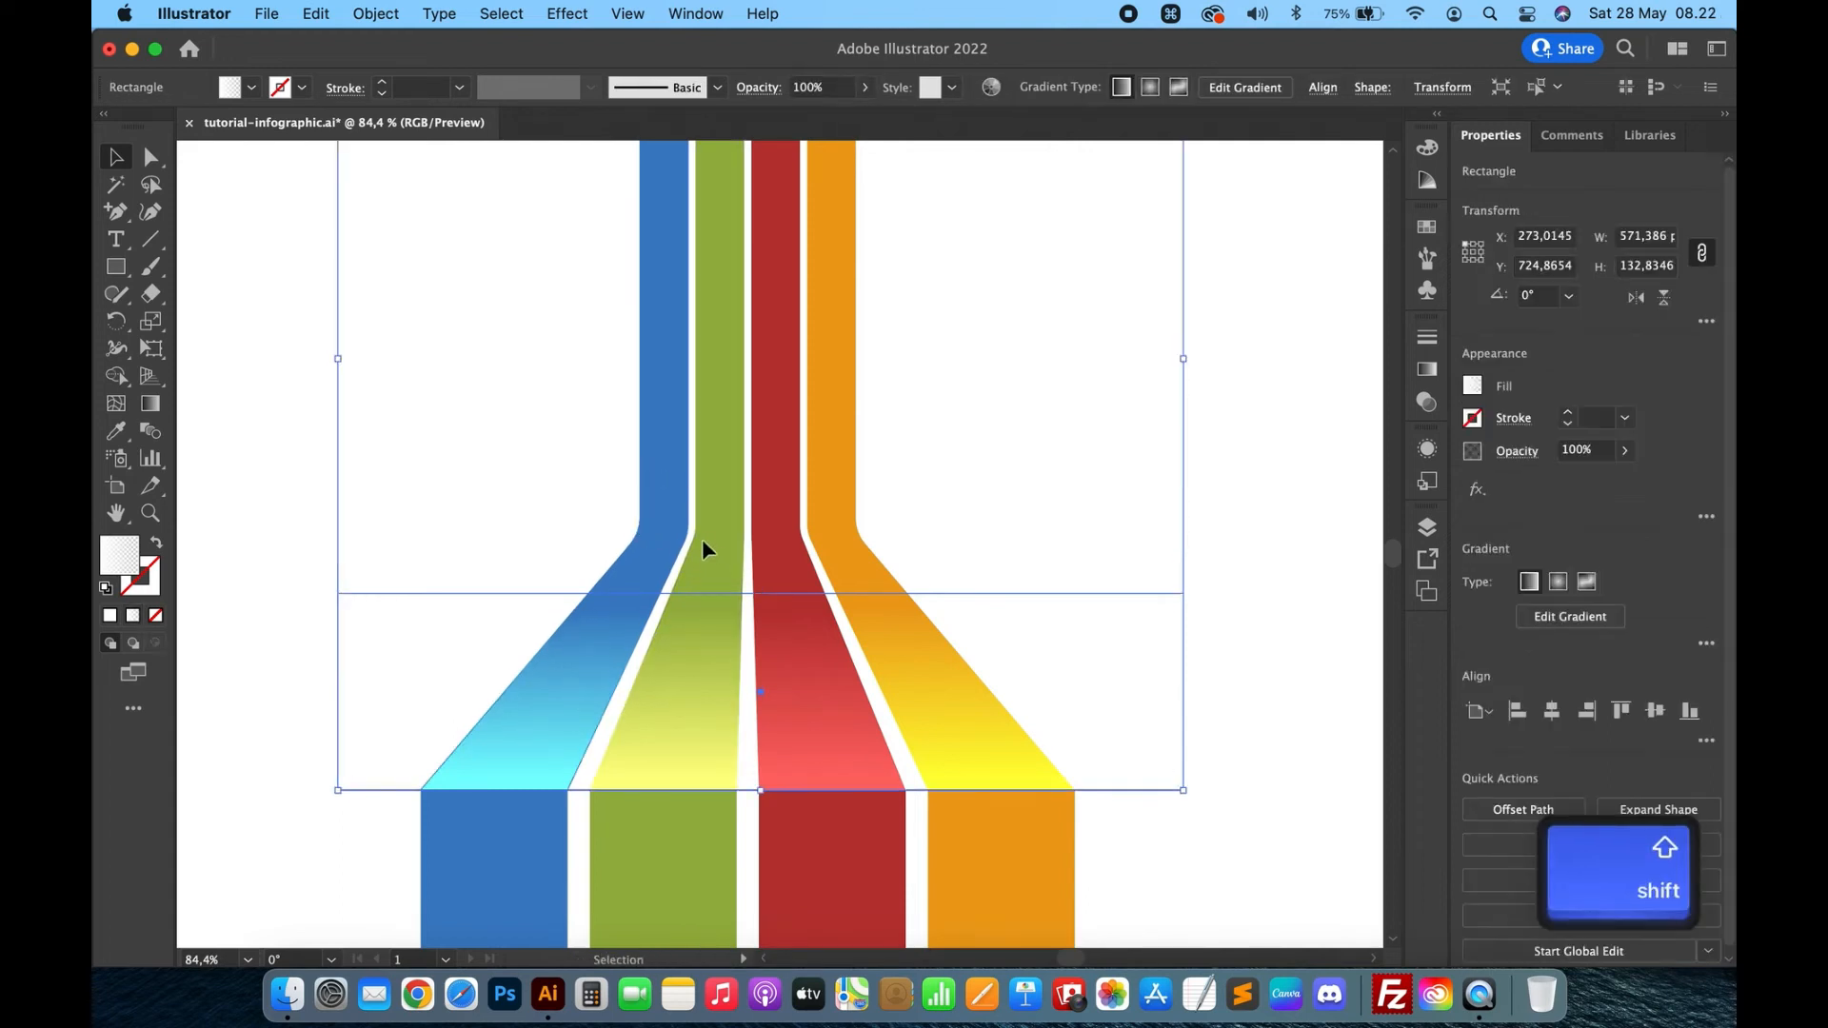
{"action": "left_click", "coordinate": [713, 551], "text": "shift"}
{"action": "left_click", "coordinate": [784, 558], "text": "shift"}
{"action": "left_click", "coordinate": [864, 552], "text": "shift"}
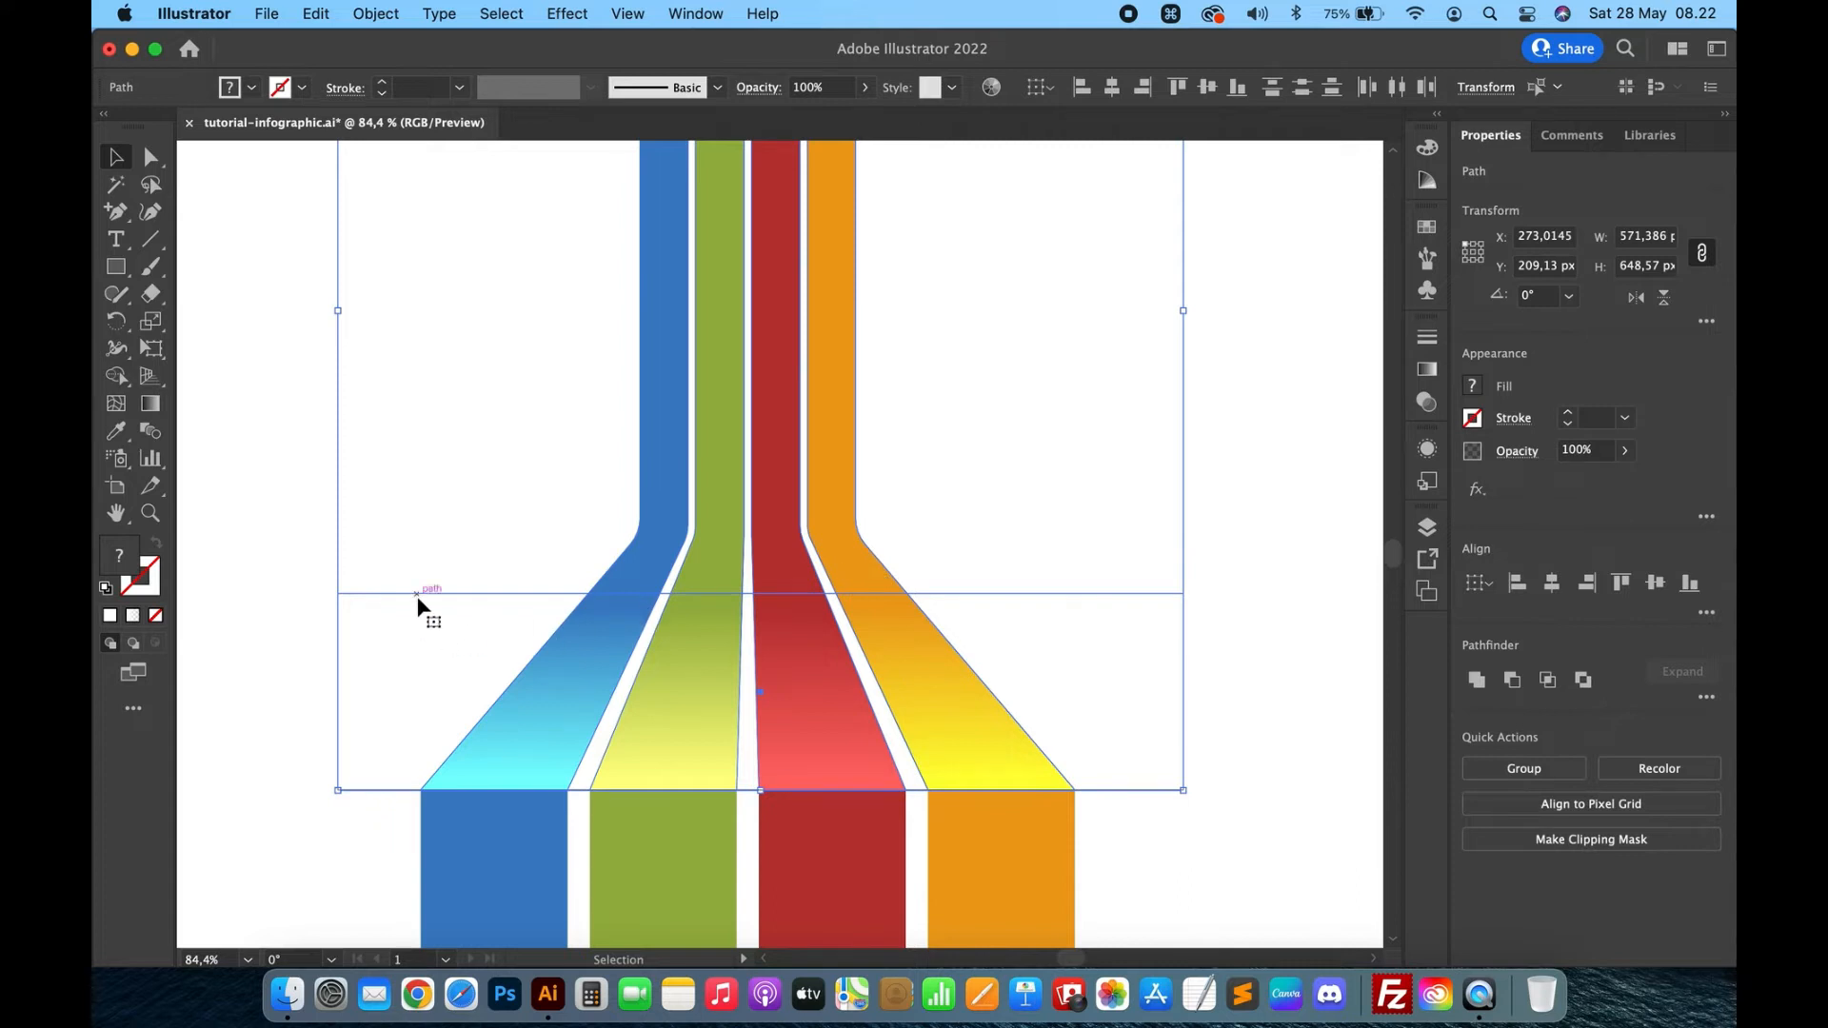
{"action": "left_click", "coordinate": [116, 376]}
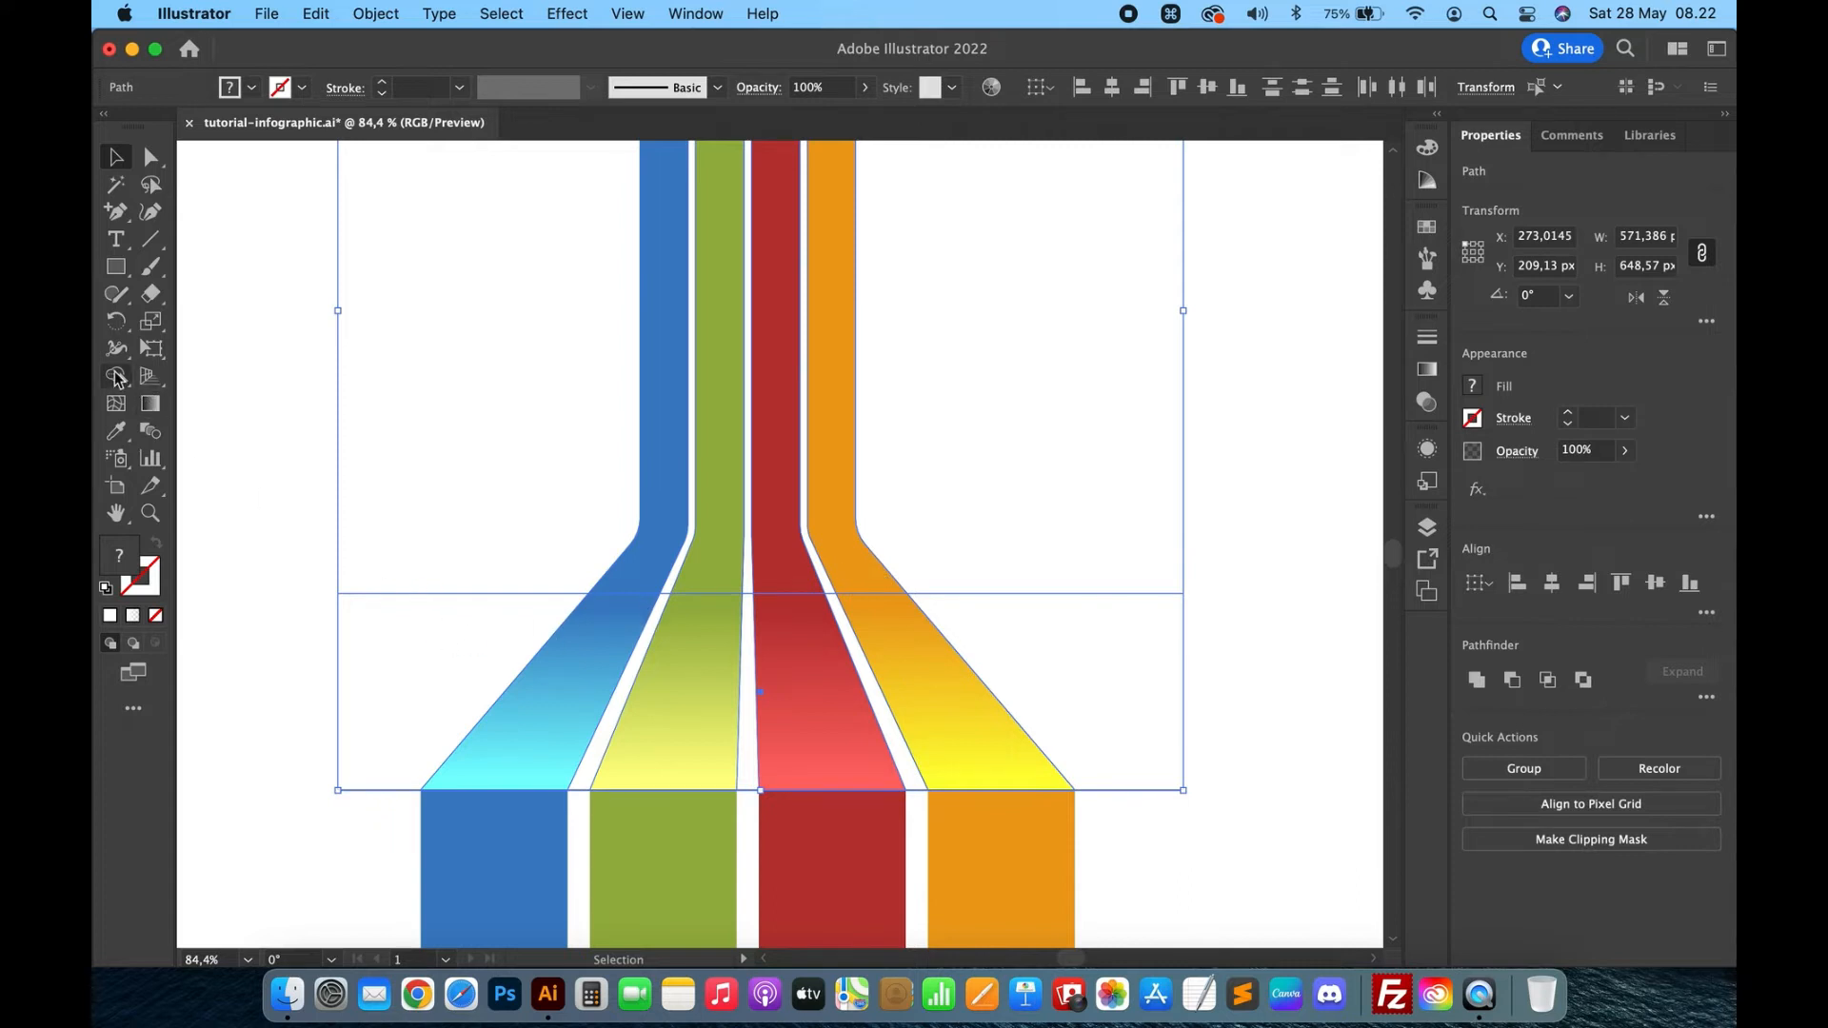
{"action": "left_click", "coordinate": [461, 647], "text": "alt"}
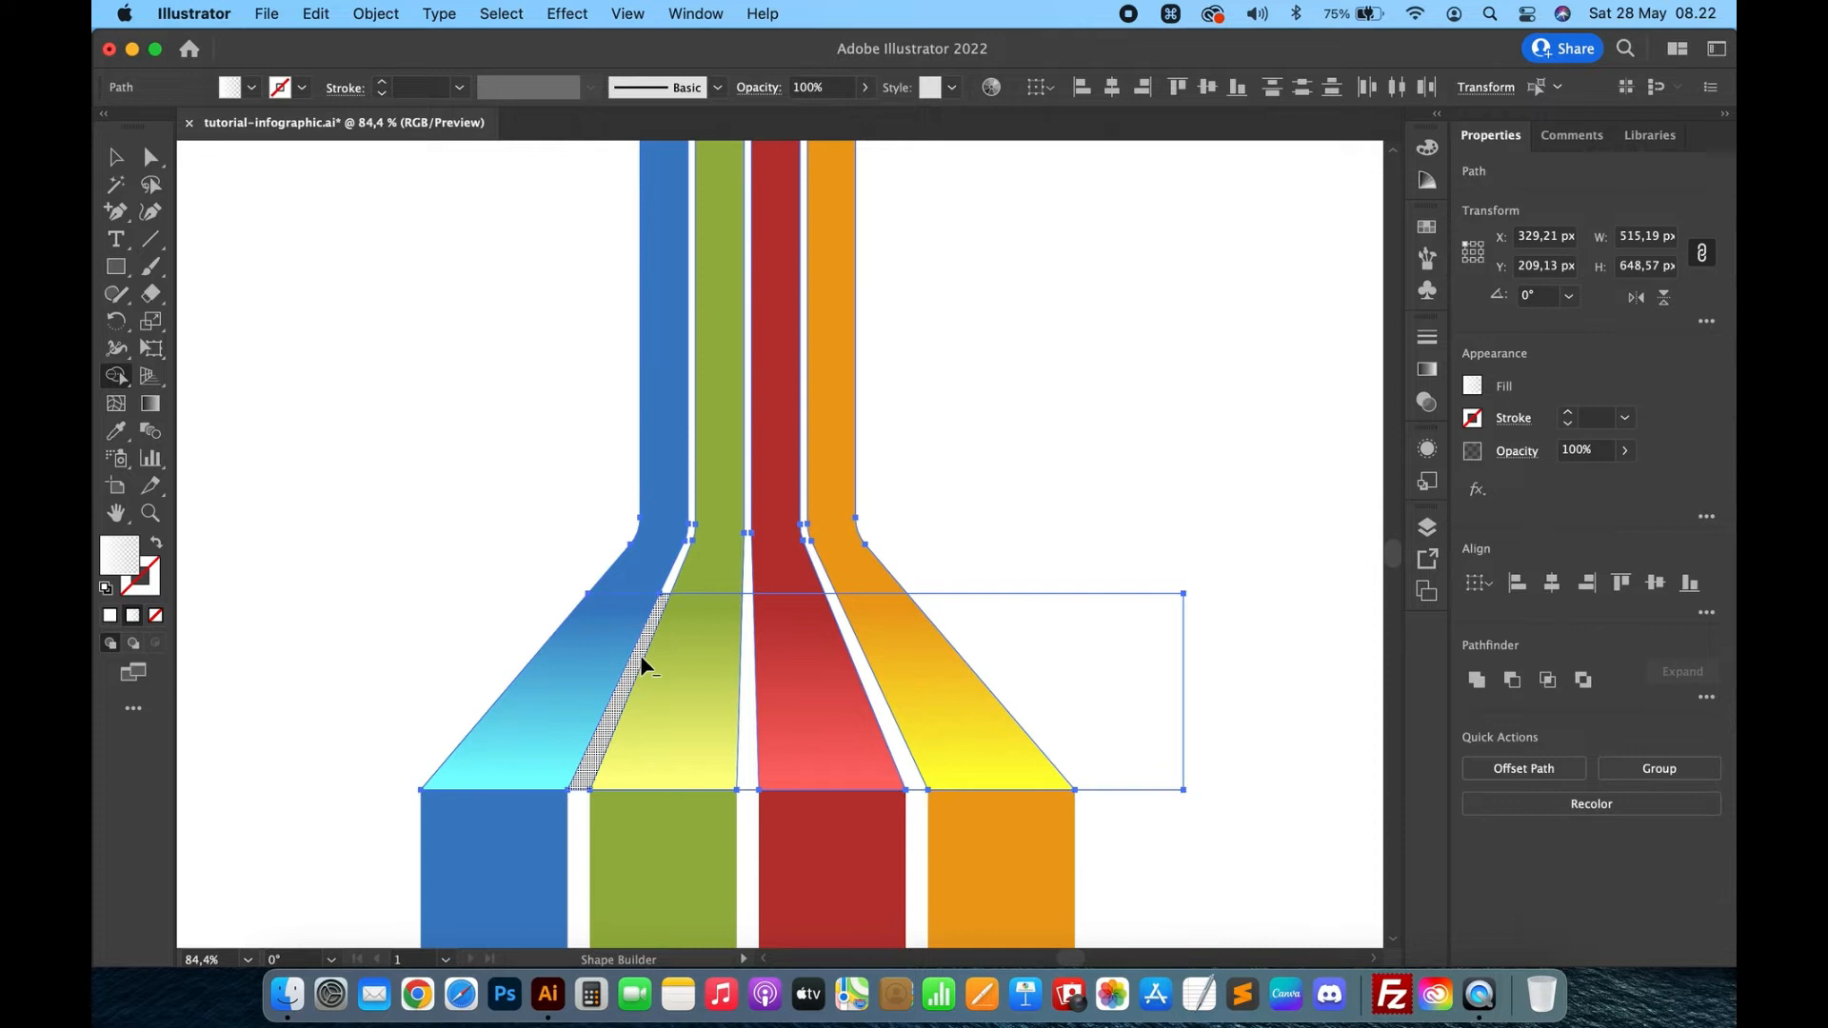
{"action": "left_click", "coordinate": [640, 655], "text": "alt"}
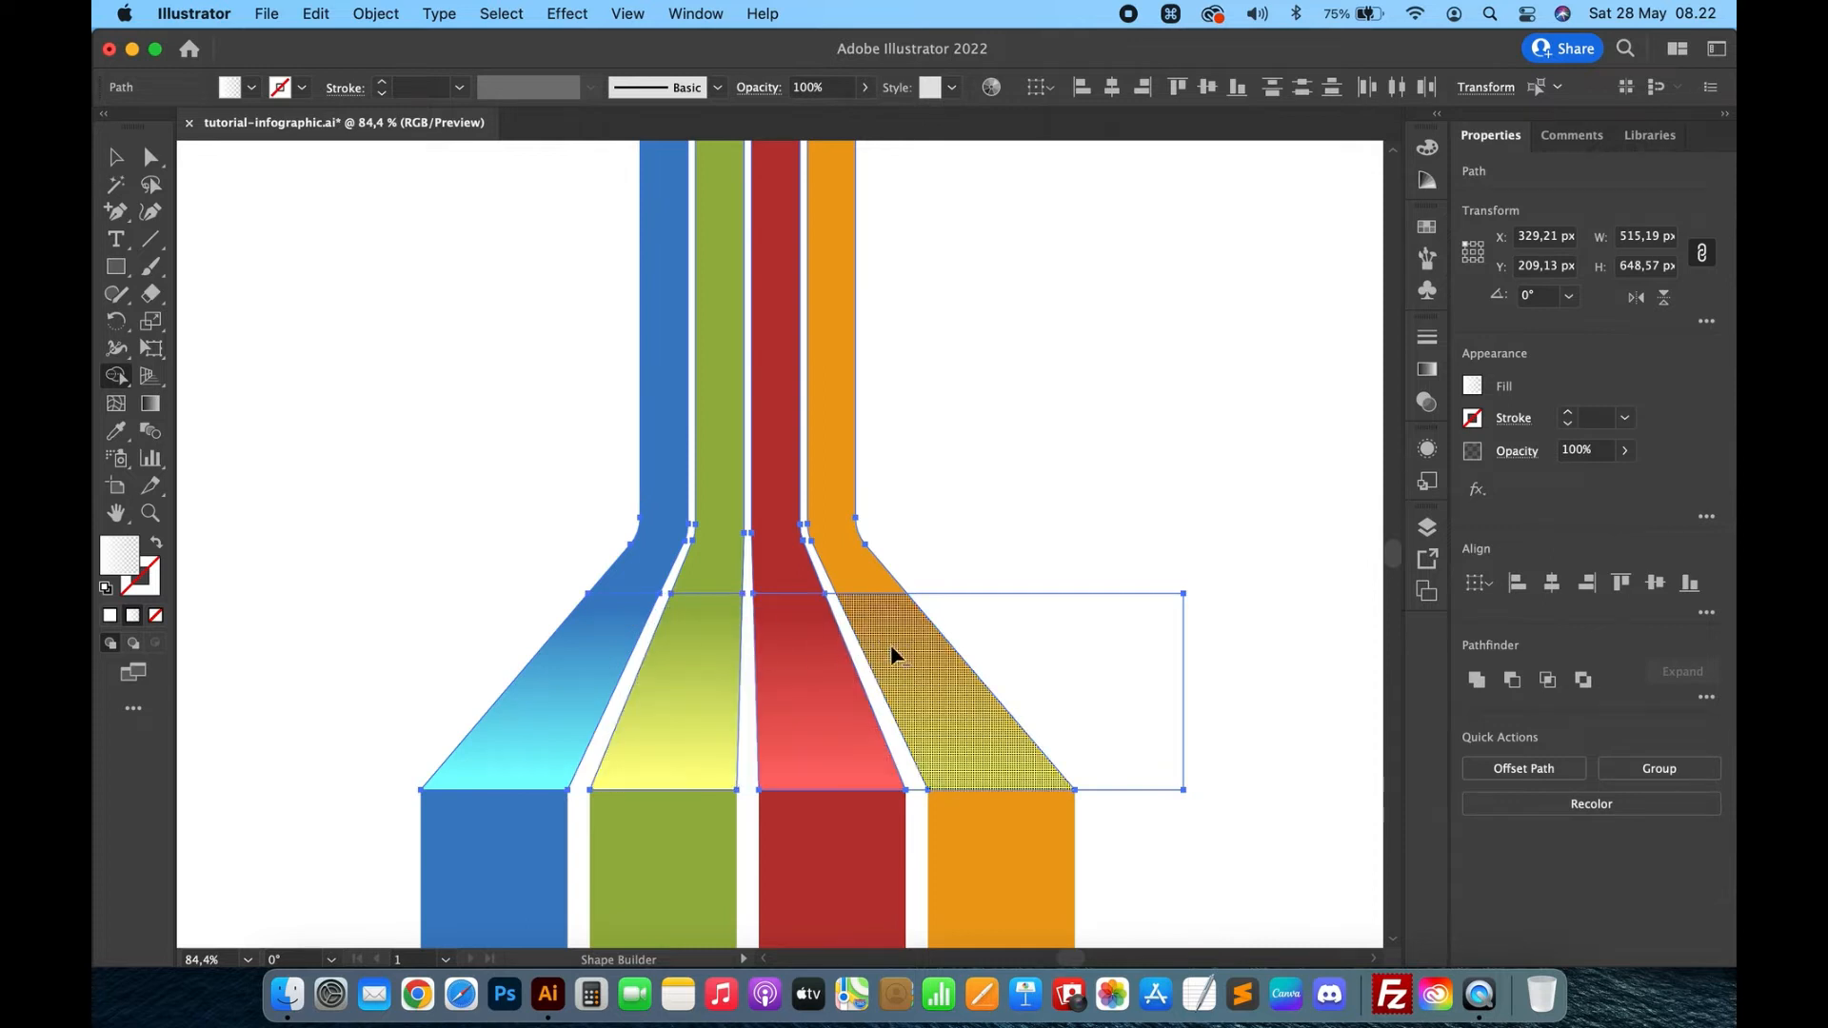
{"action": "left_click", "coordinate": [1068, 666], "text": "alt"}
{"action": "key", "text": "v"}
{"action": "left_click", "coordinate": [1139, 557]}
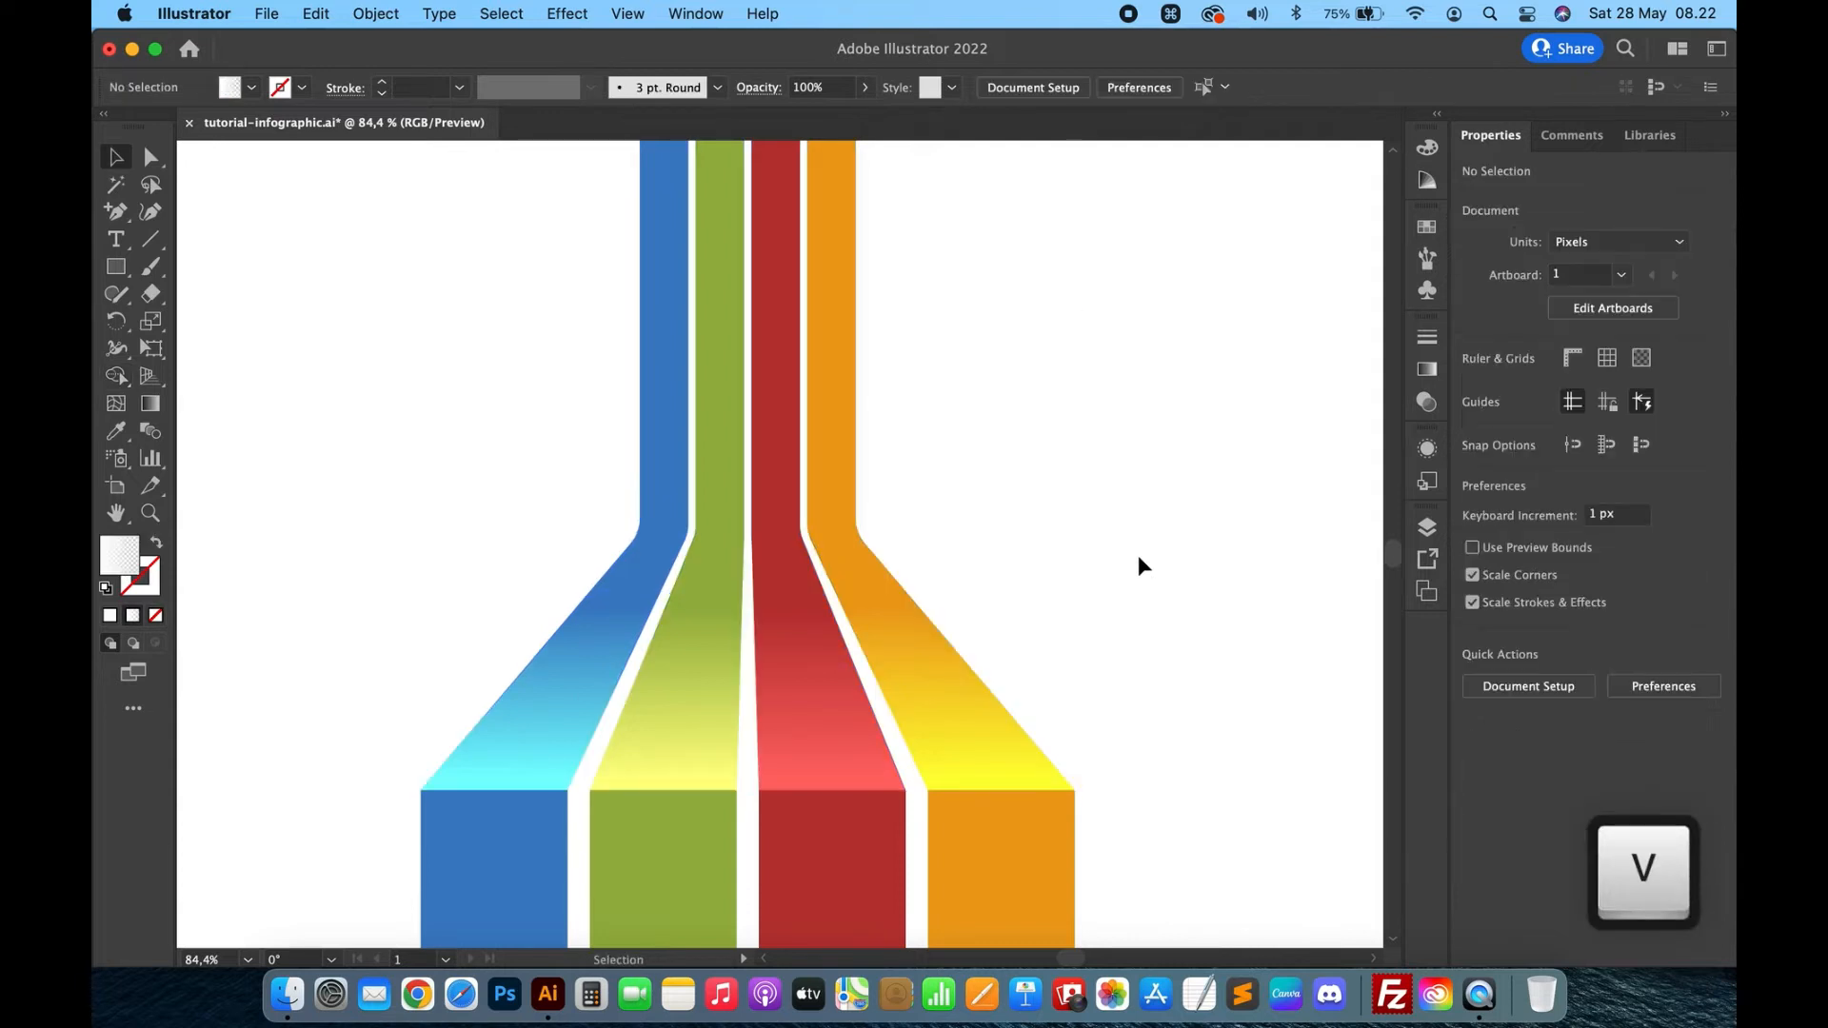
Draw a thin rectangle about 469 × 6 px across the line where the four bases meet the feet.
{"action": "scroll", "coordinate": [1138, 556], "scroll_direction": "down", "scroll_amount": 3}
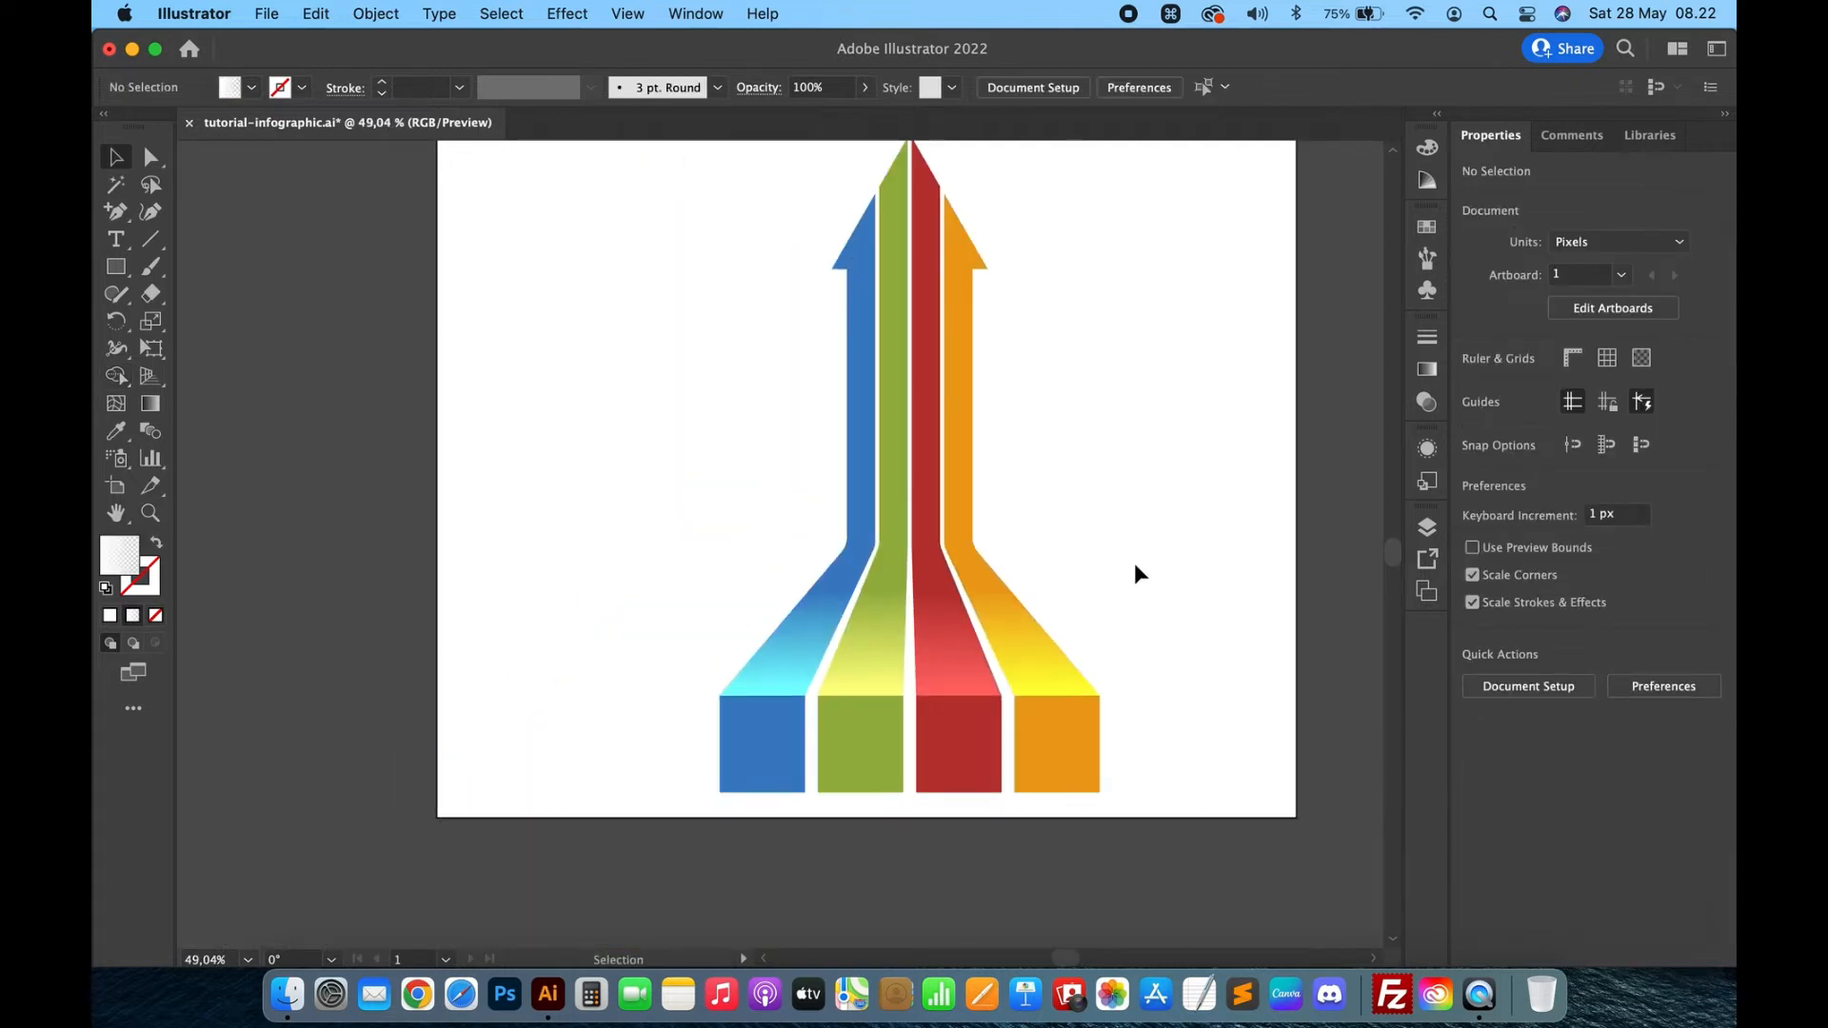
{"action": "scroll", "coordinate": [1134, 562], "scroll_direction": "up", "scroll_amount": 4}
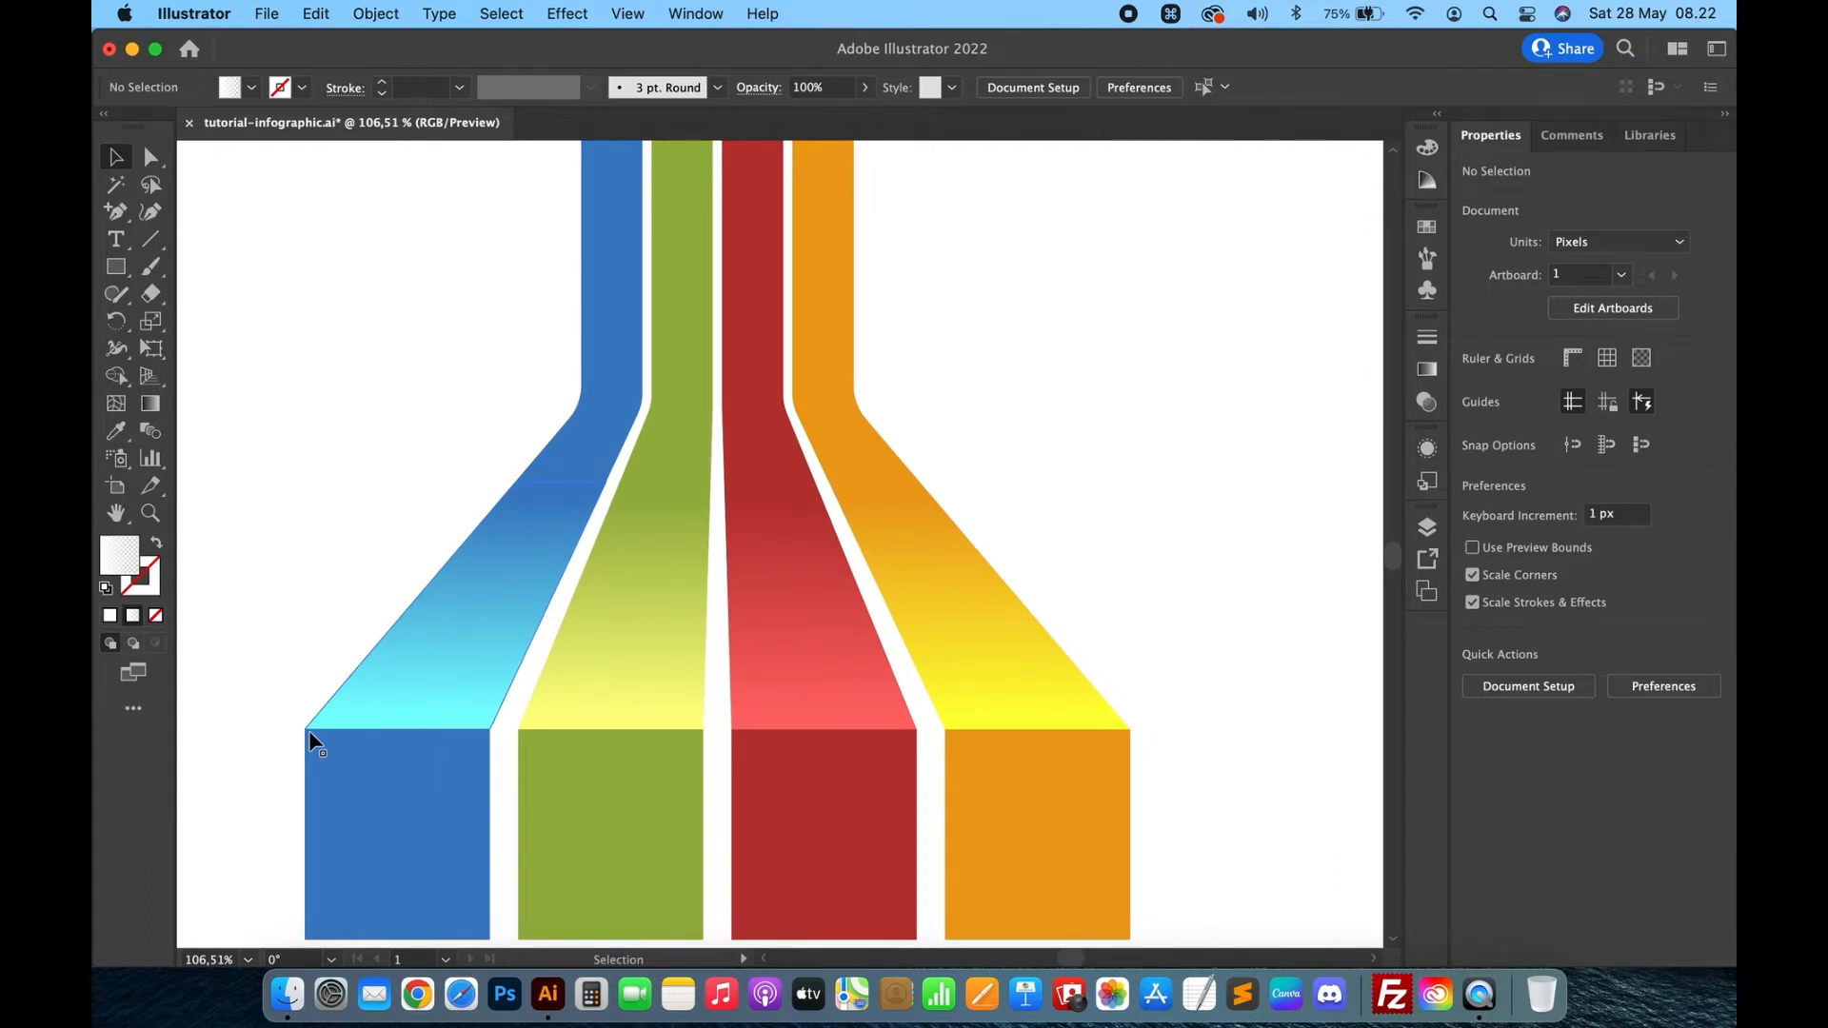
{"action": "left_click", "coordinate": [114, 269]}
{"action": "left_click_drag", "start_coordinate": [283, 726], "coordinate": [1161, 735]}
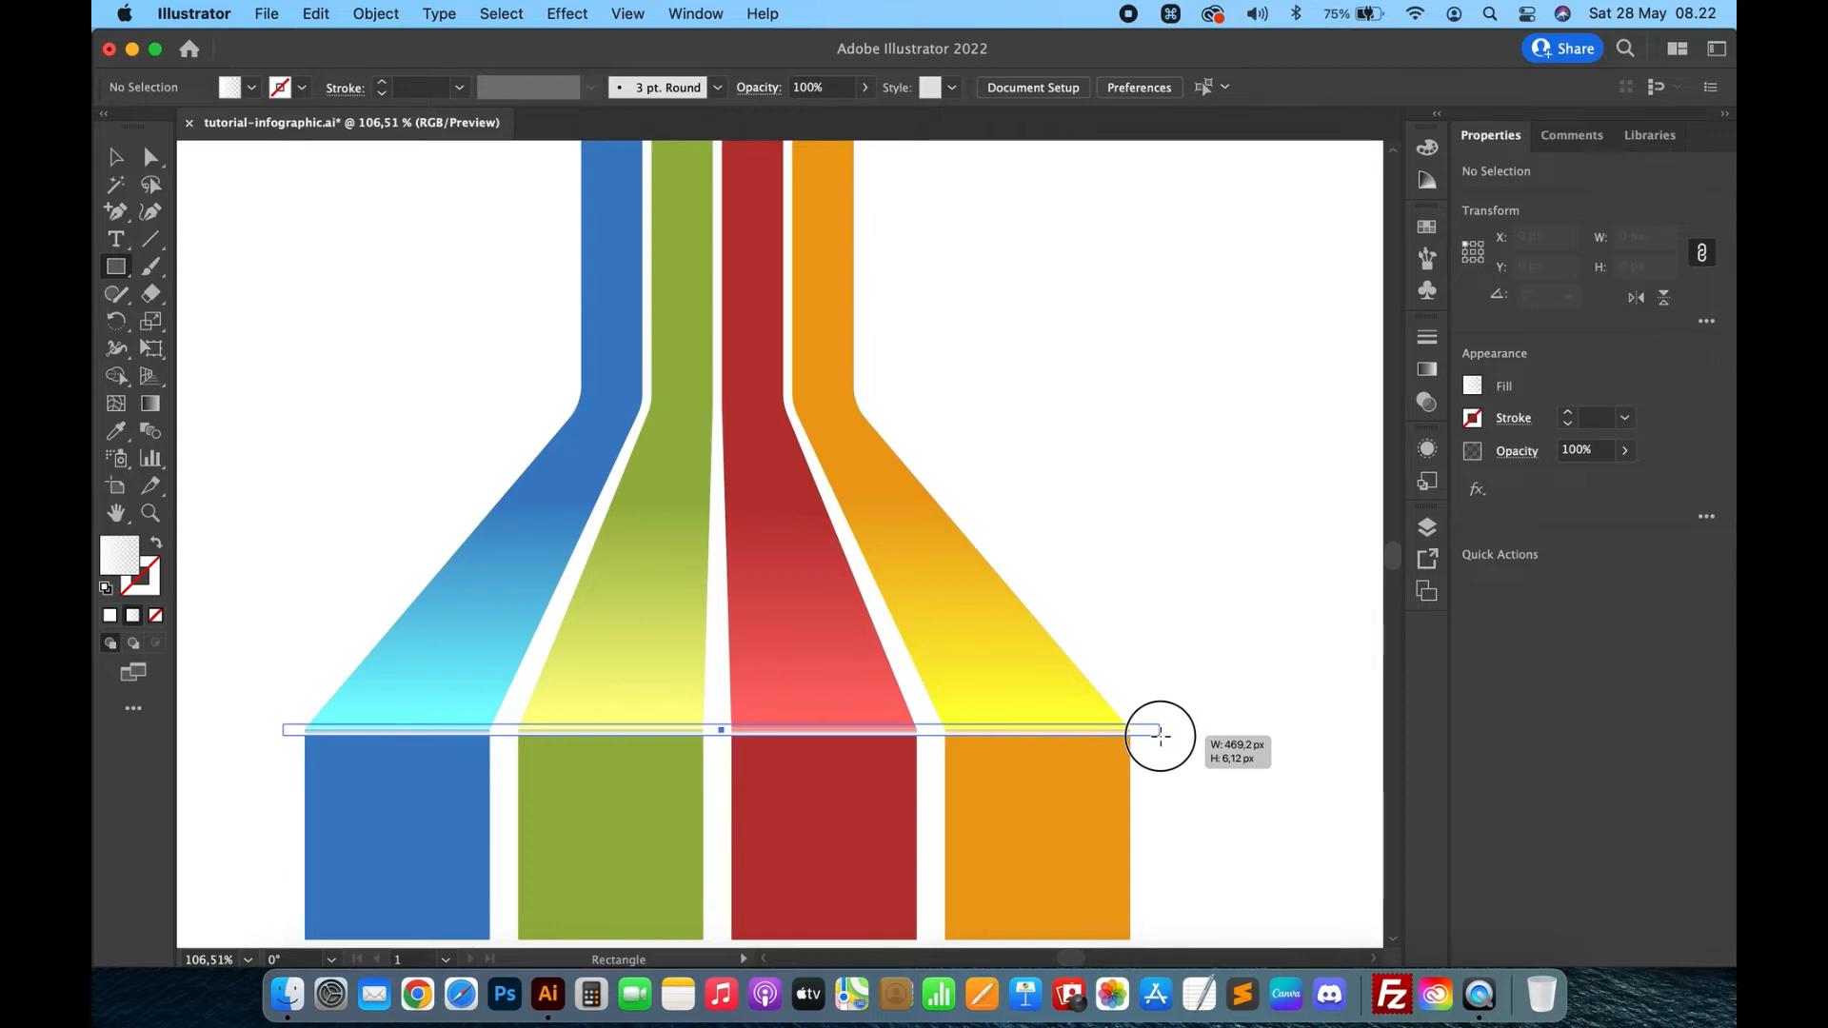
{"action": "left_click_drag", "start_coordinate": [1161, 735], "coordinate": [1160, 735]}
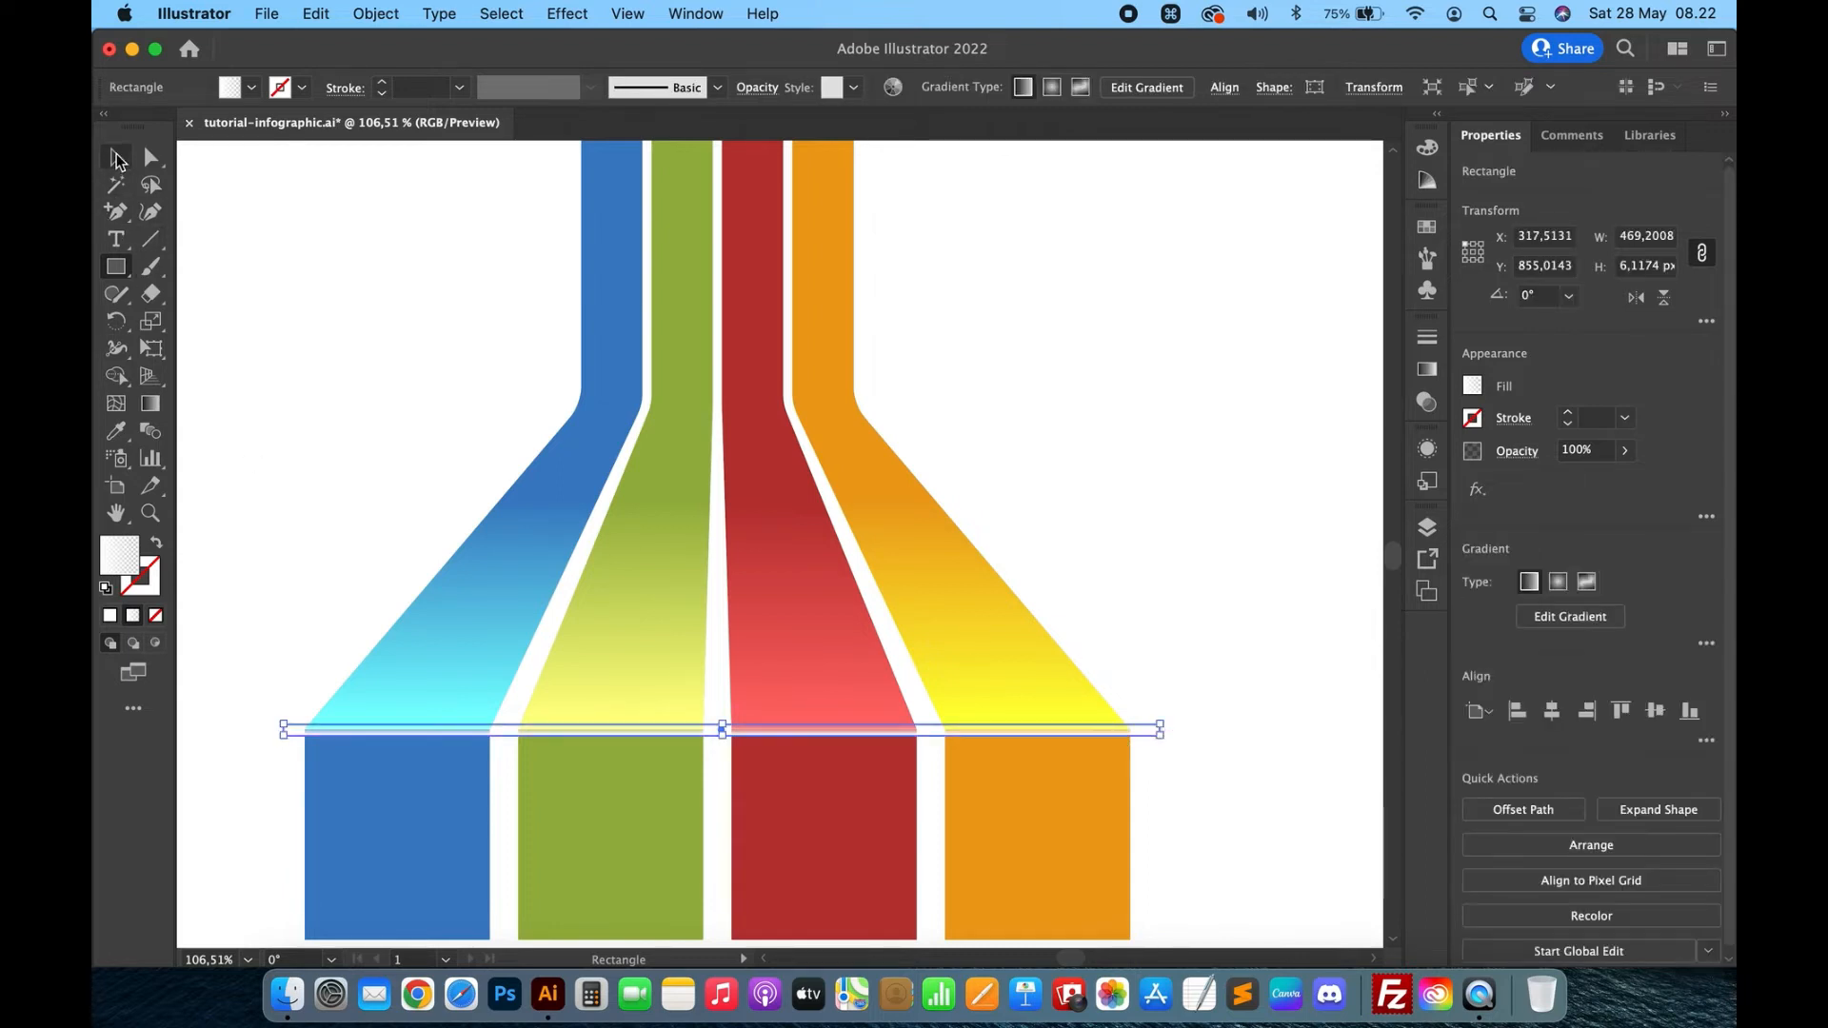
Fill the thin rectangle with solid white.
{"action": "left_click", "coordinate": [117, 158]}
{"action": "left_click", "coordinate": [131, 564]}
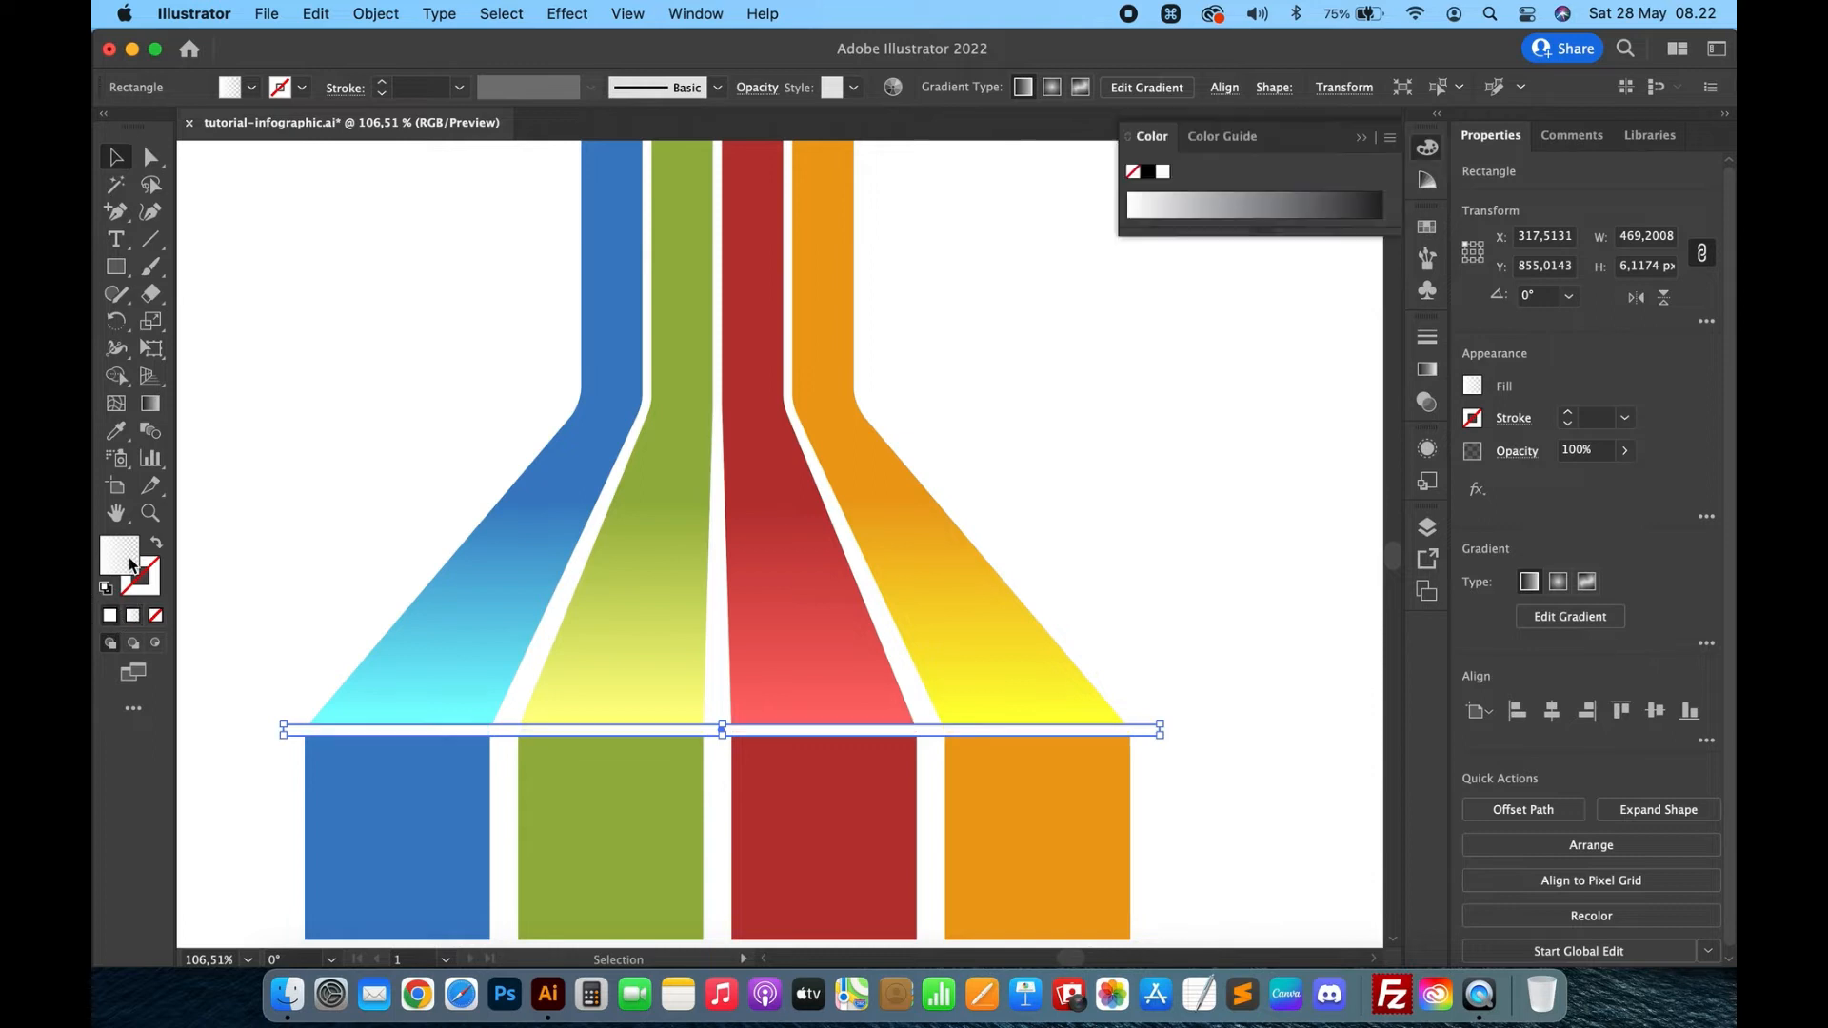
{"action": "double_click", "coordinate": [132, 565]}
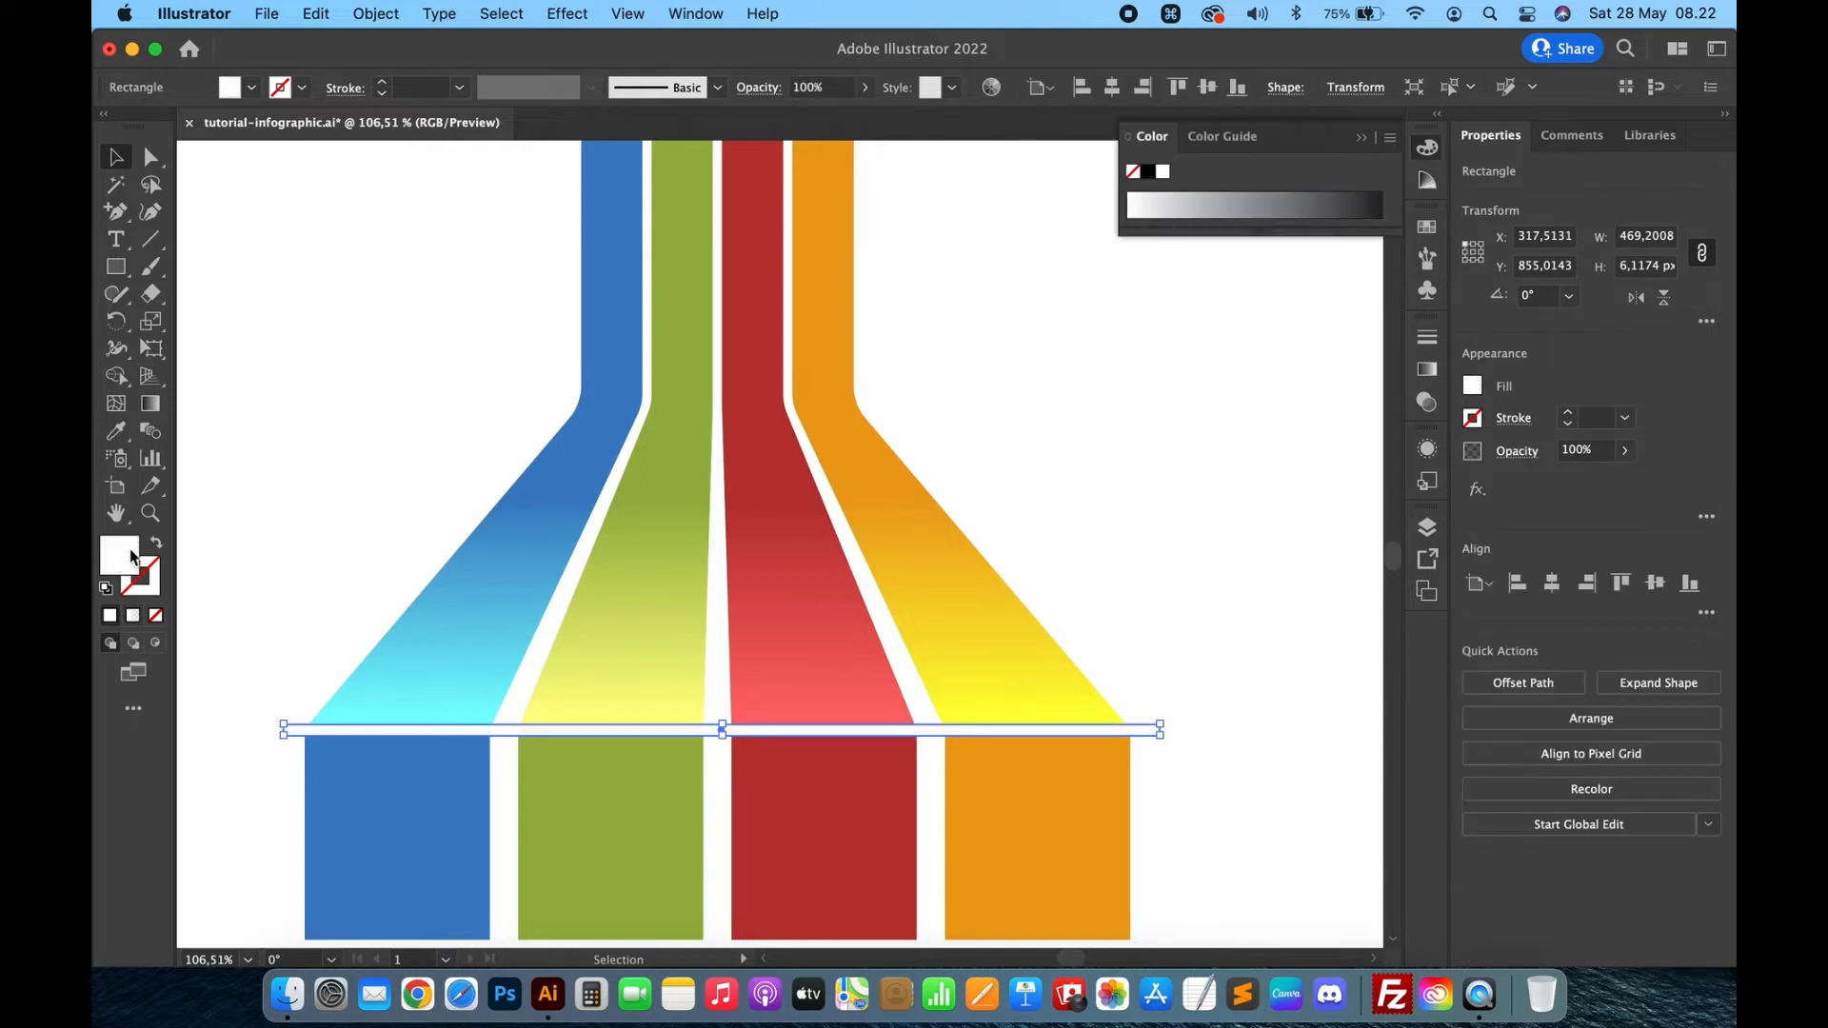
{"action": "left_click", "coordinate": [1114, 556]}
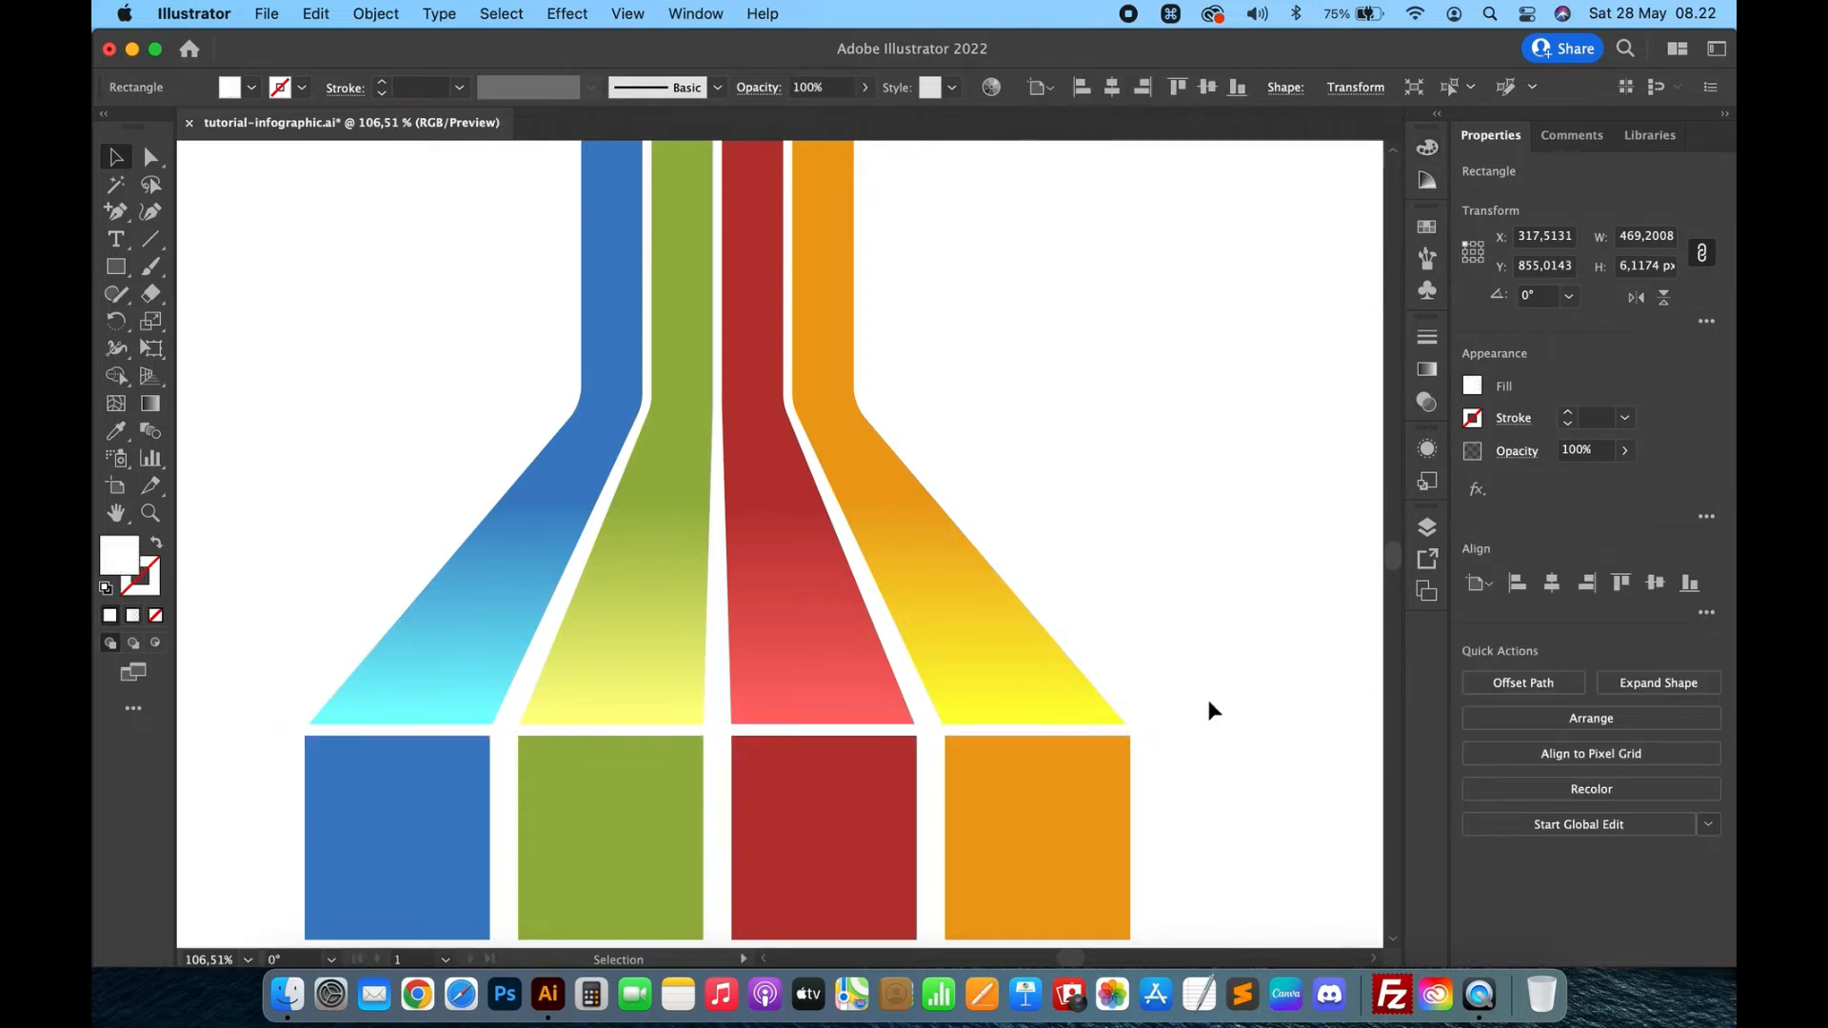
Set the thin white rectangle's blending mode to Overlay.
{"action": "left_click", "coordinate": [923, 729]}
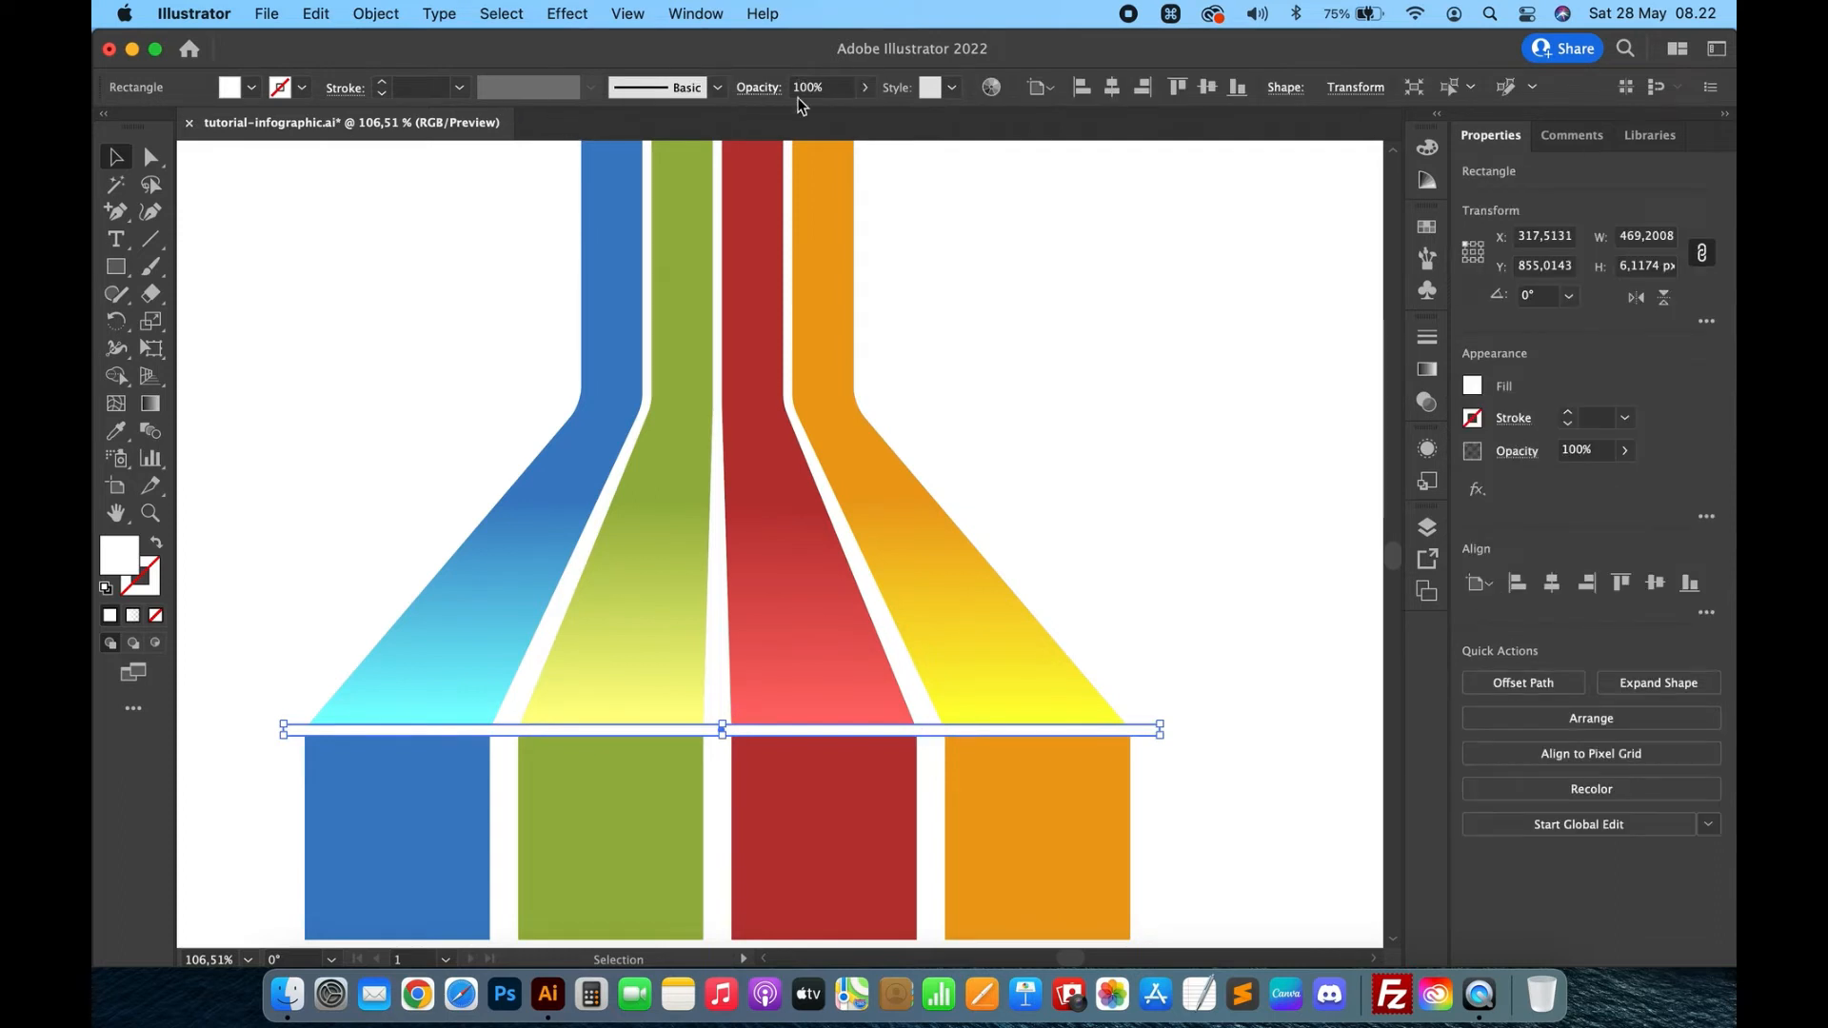
{"action": "left_click", "coordinate": [759, 87]}
{"action": "left_click", "coordinate": [617, 127]}
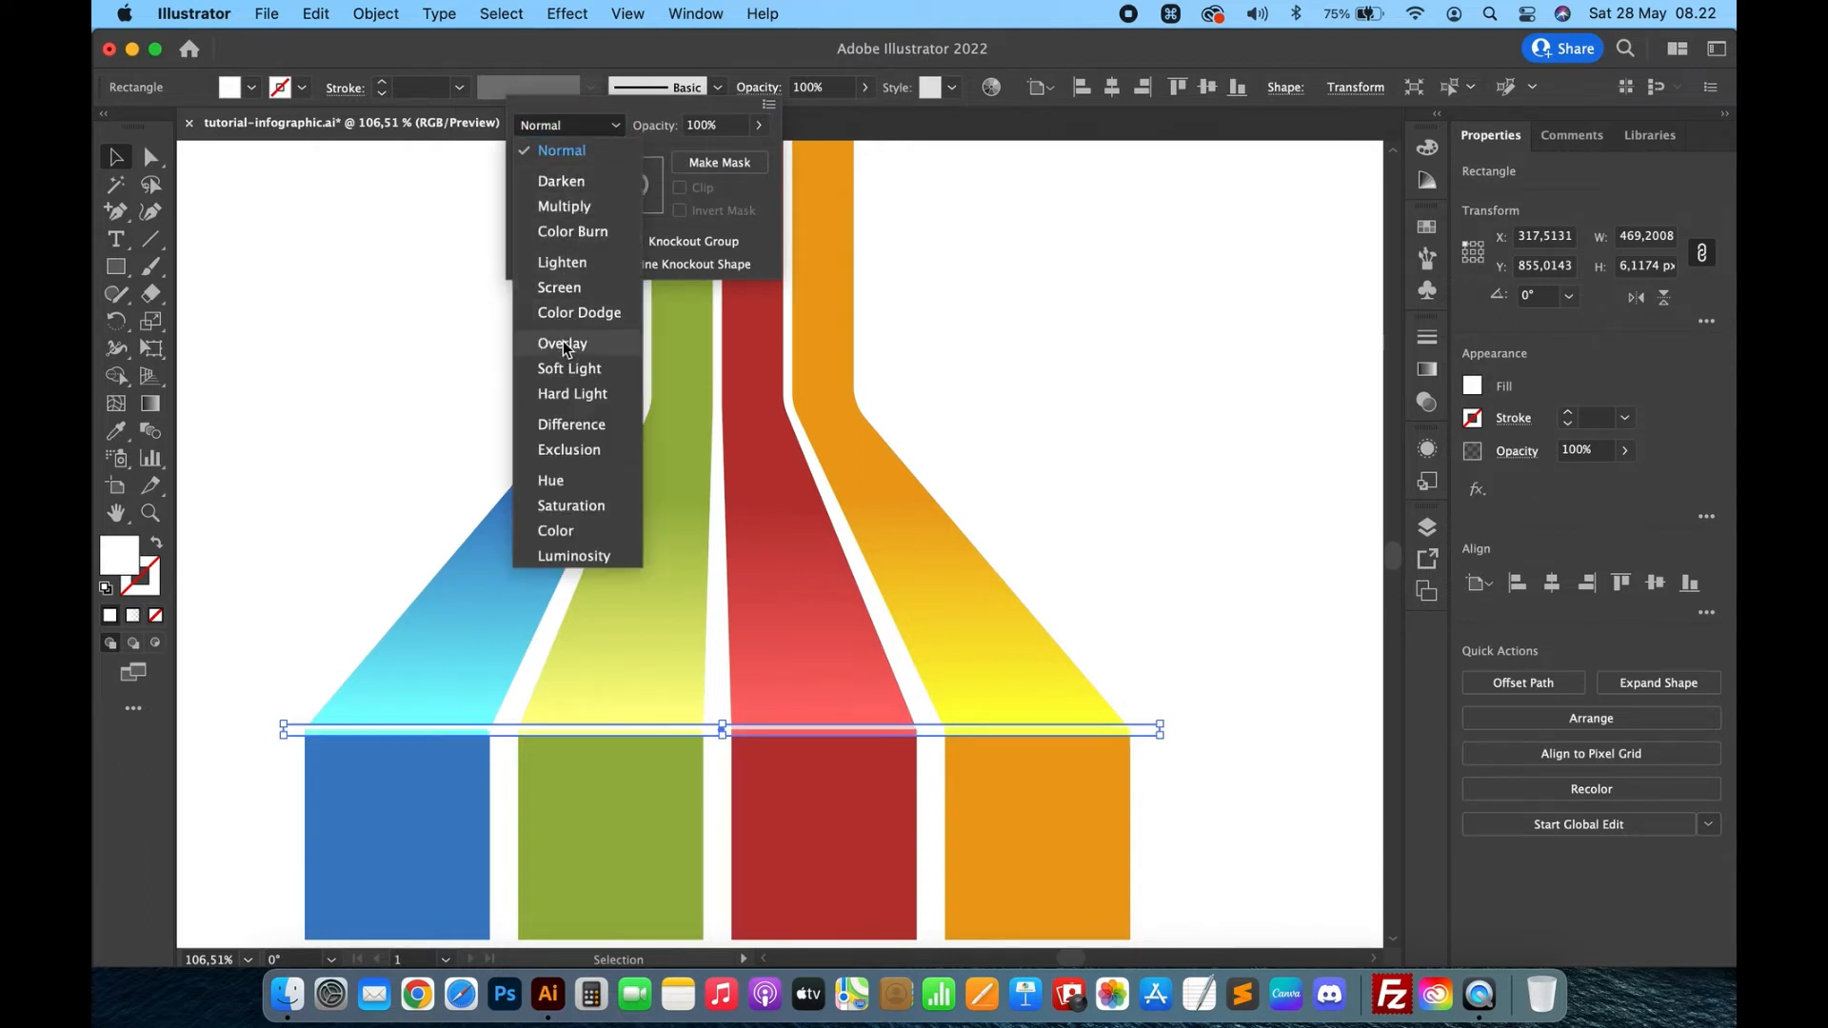
{"action": "left_click", "coordinate": [563, 345]}
{"action": "left_click", "coordinate": [1105, 457]}
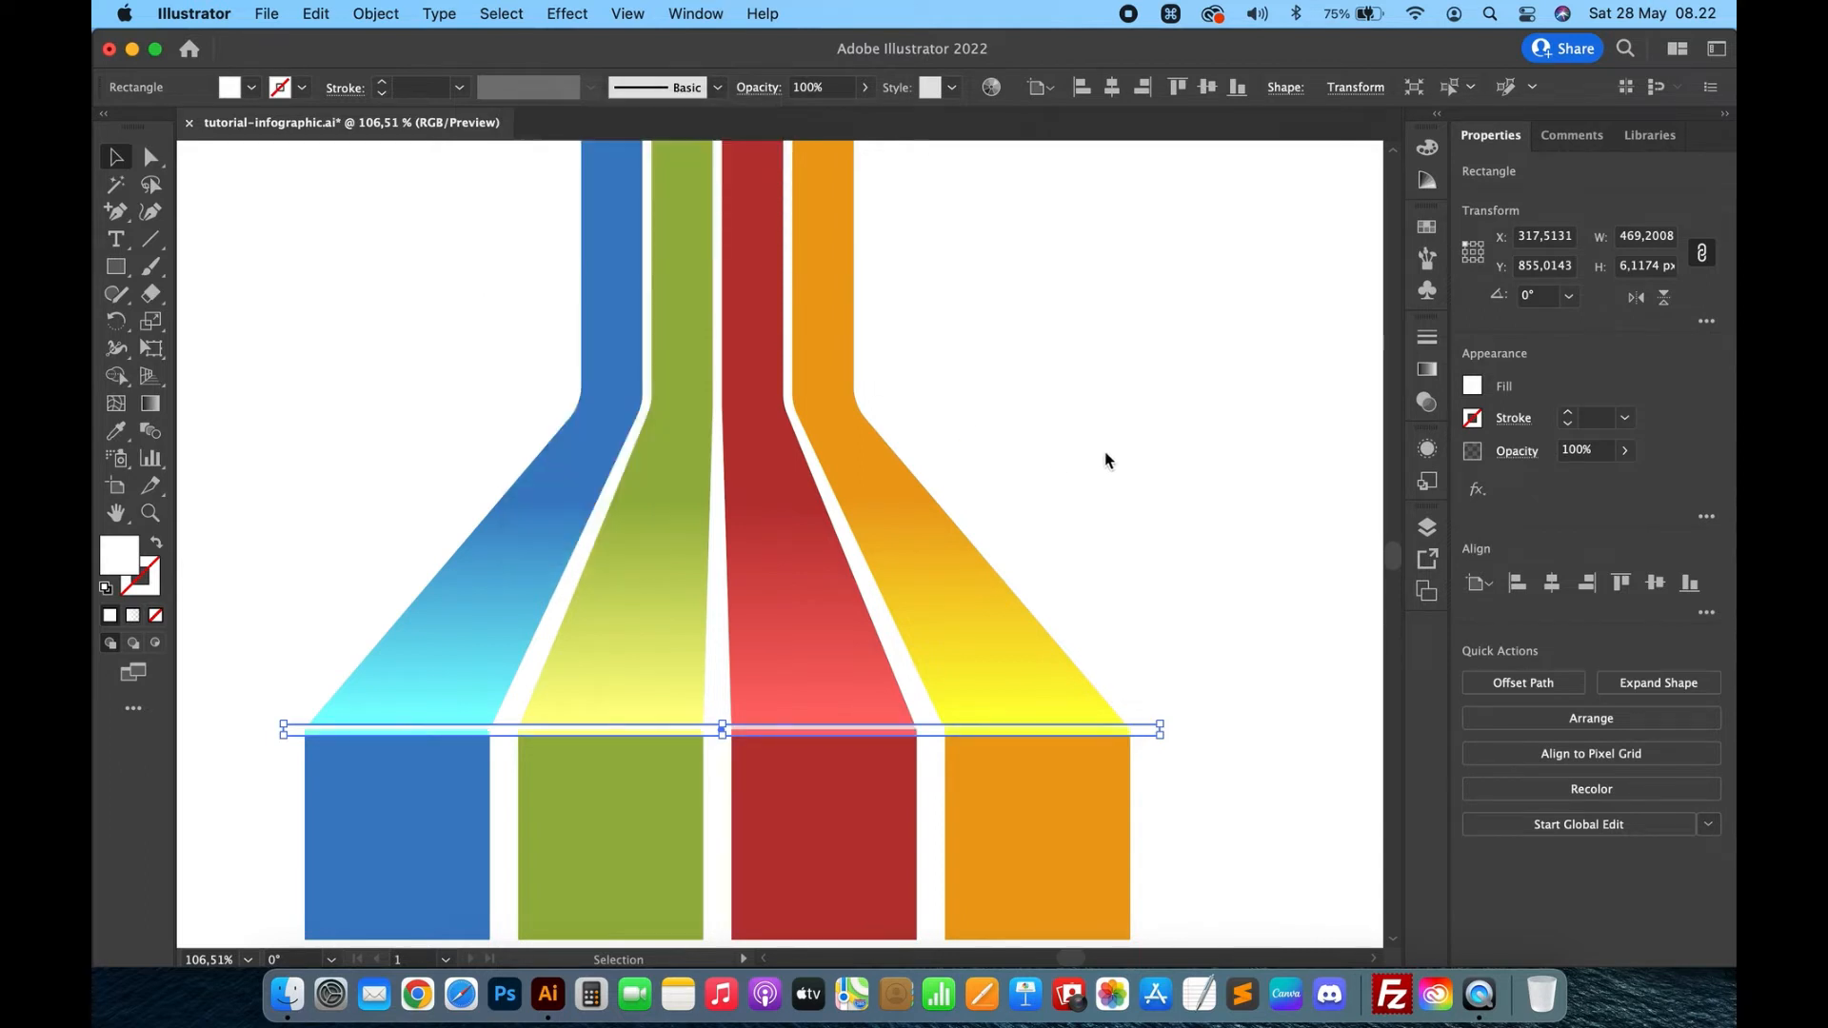
{"action": "left_click", "coordinate": [1150, 474]}
Set the opacity of the thin white rectangle over the arrow edges to 20%.
{"action": "scroll", "coordinate": [1151, 472], "scroll_direction": "down", "scroll_amount": 5}
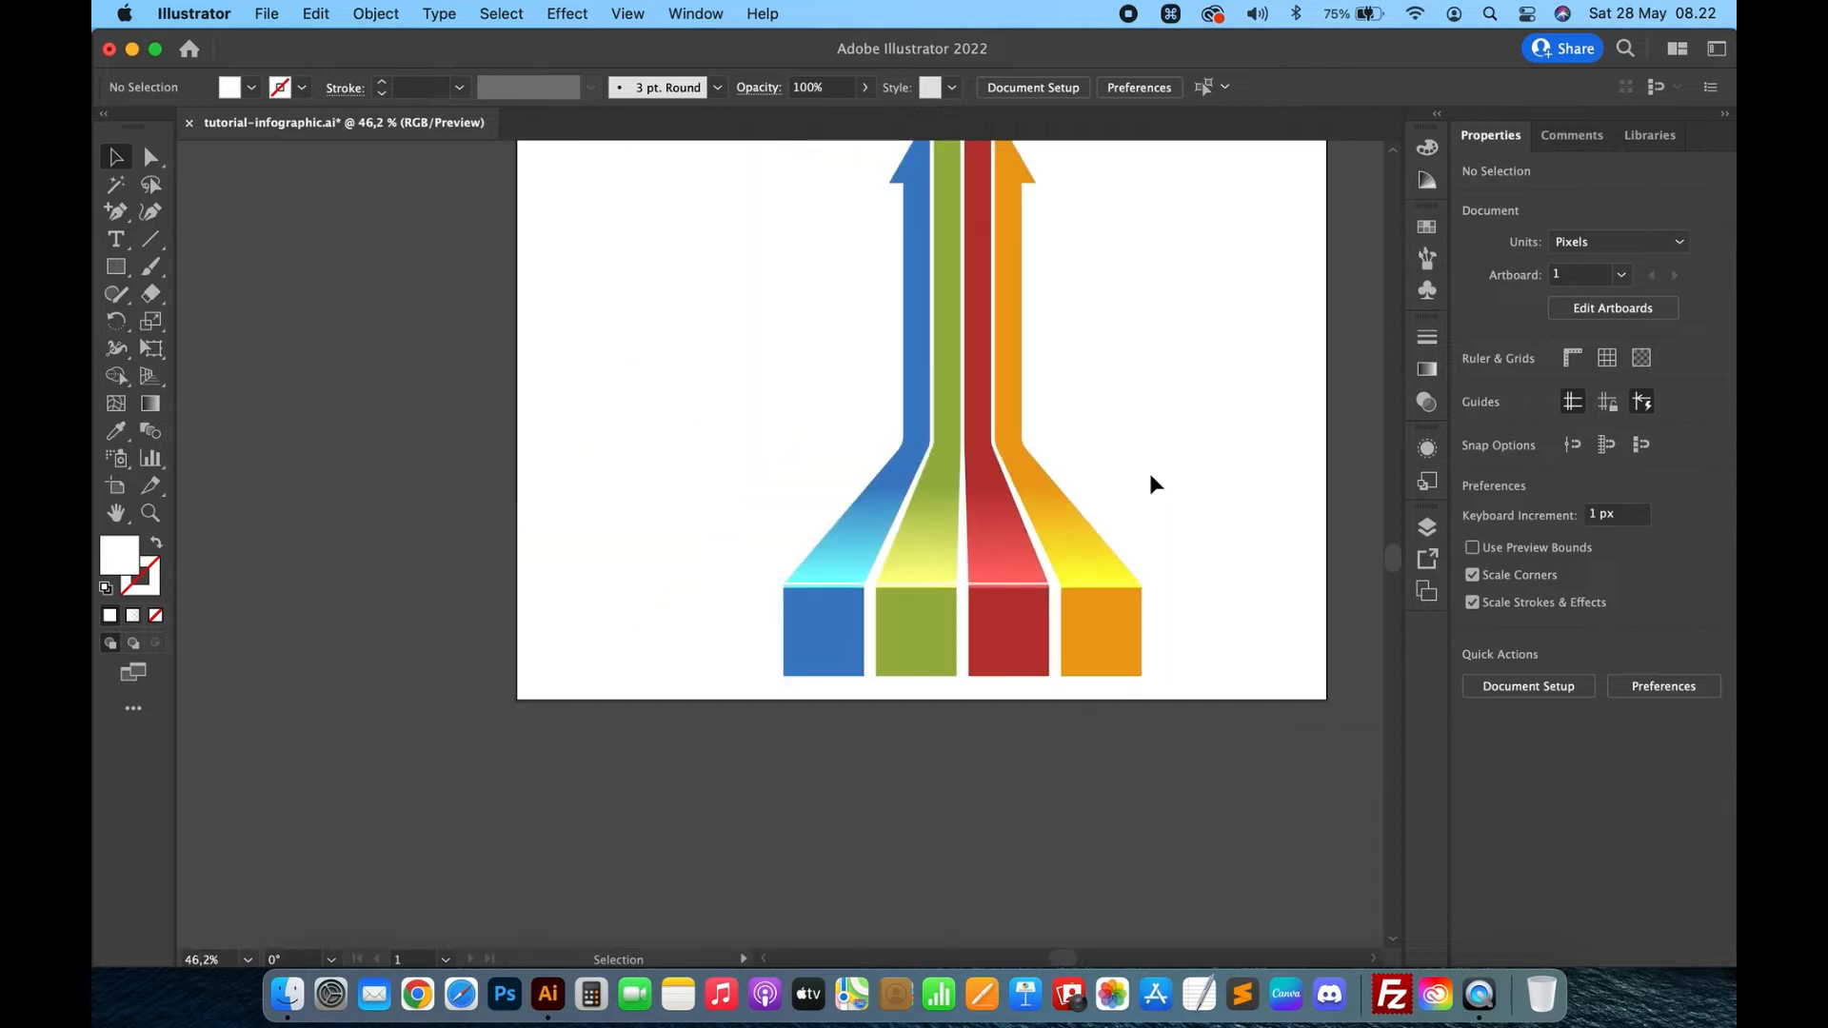
{"action": "scroll", "coordinate": [1151, 472], "scroll_direction": "up", "scroll_amount": 4}
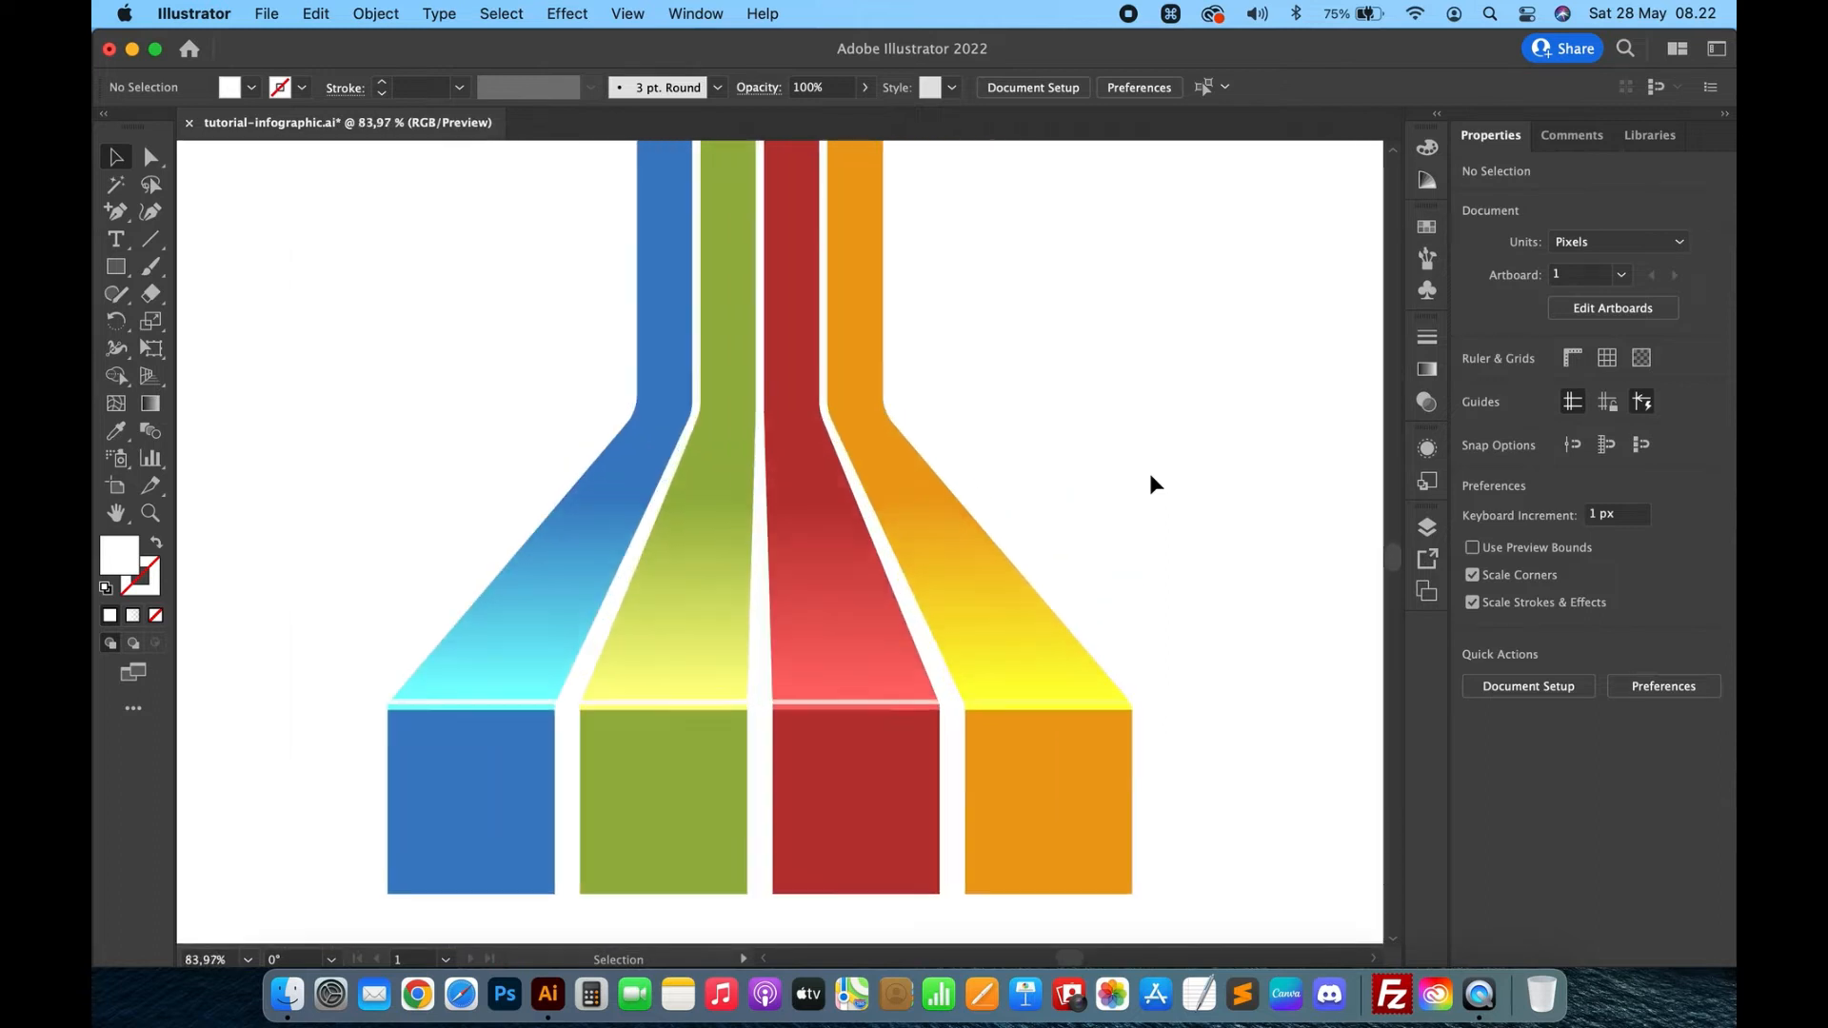
{"action": "left_click", "coordinate": [832, 721]}
{"action": "scroll", "coordinate": [832, 724], "scroll_direction": "up", "scroll_amount": 3}
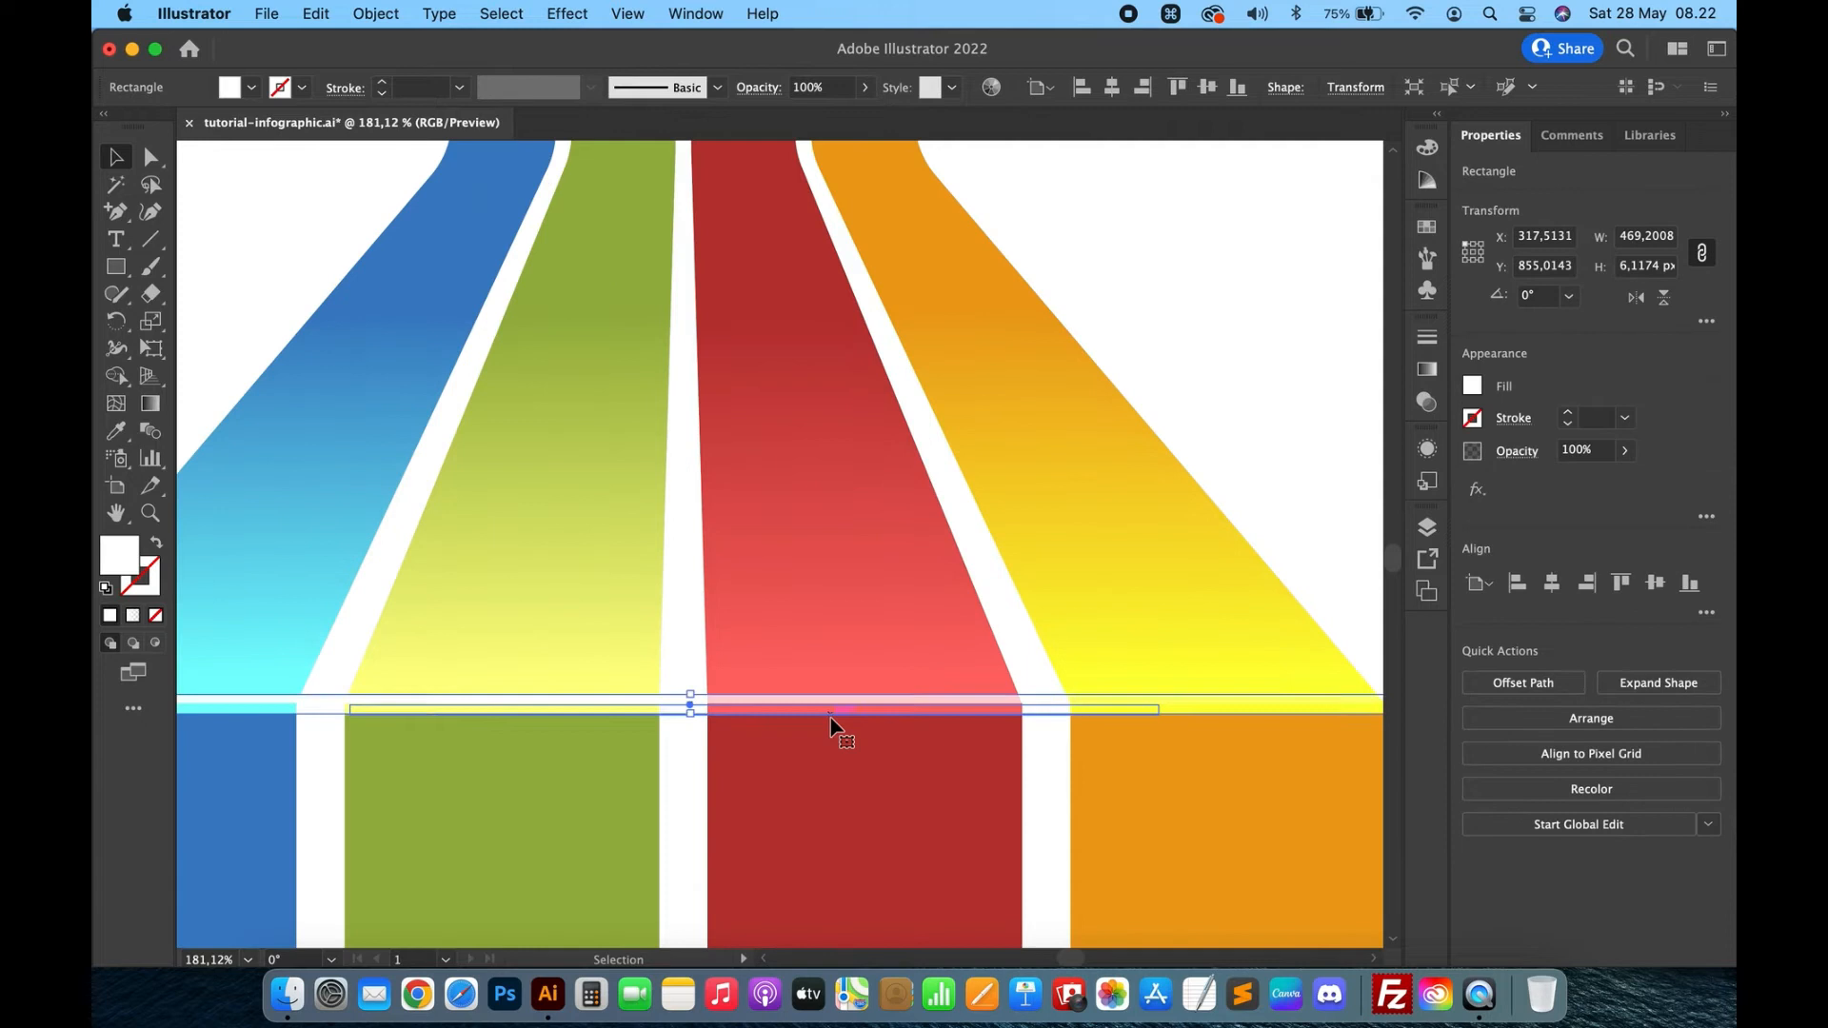
{"action": "scroll", "coordinate": [848, 718], "scroll_direction": "left", "scroll_amount": 5}
{"action": "scroll", "coordinate": [849, 718], "scroll_direction": "down", "scroll_amount": 2}
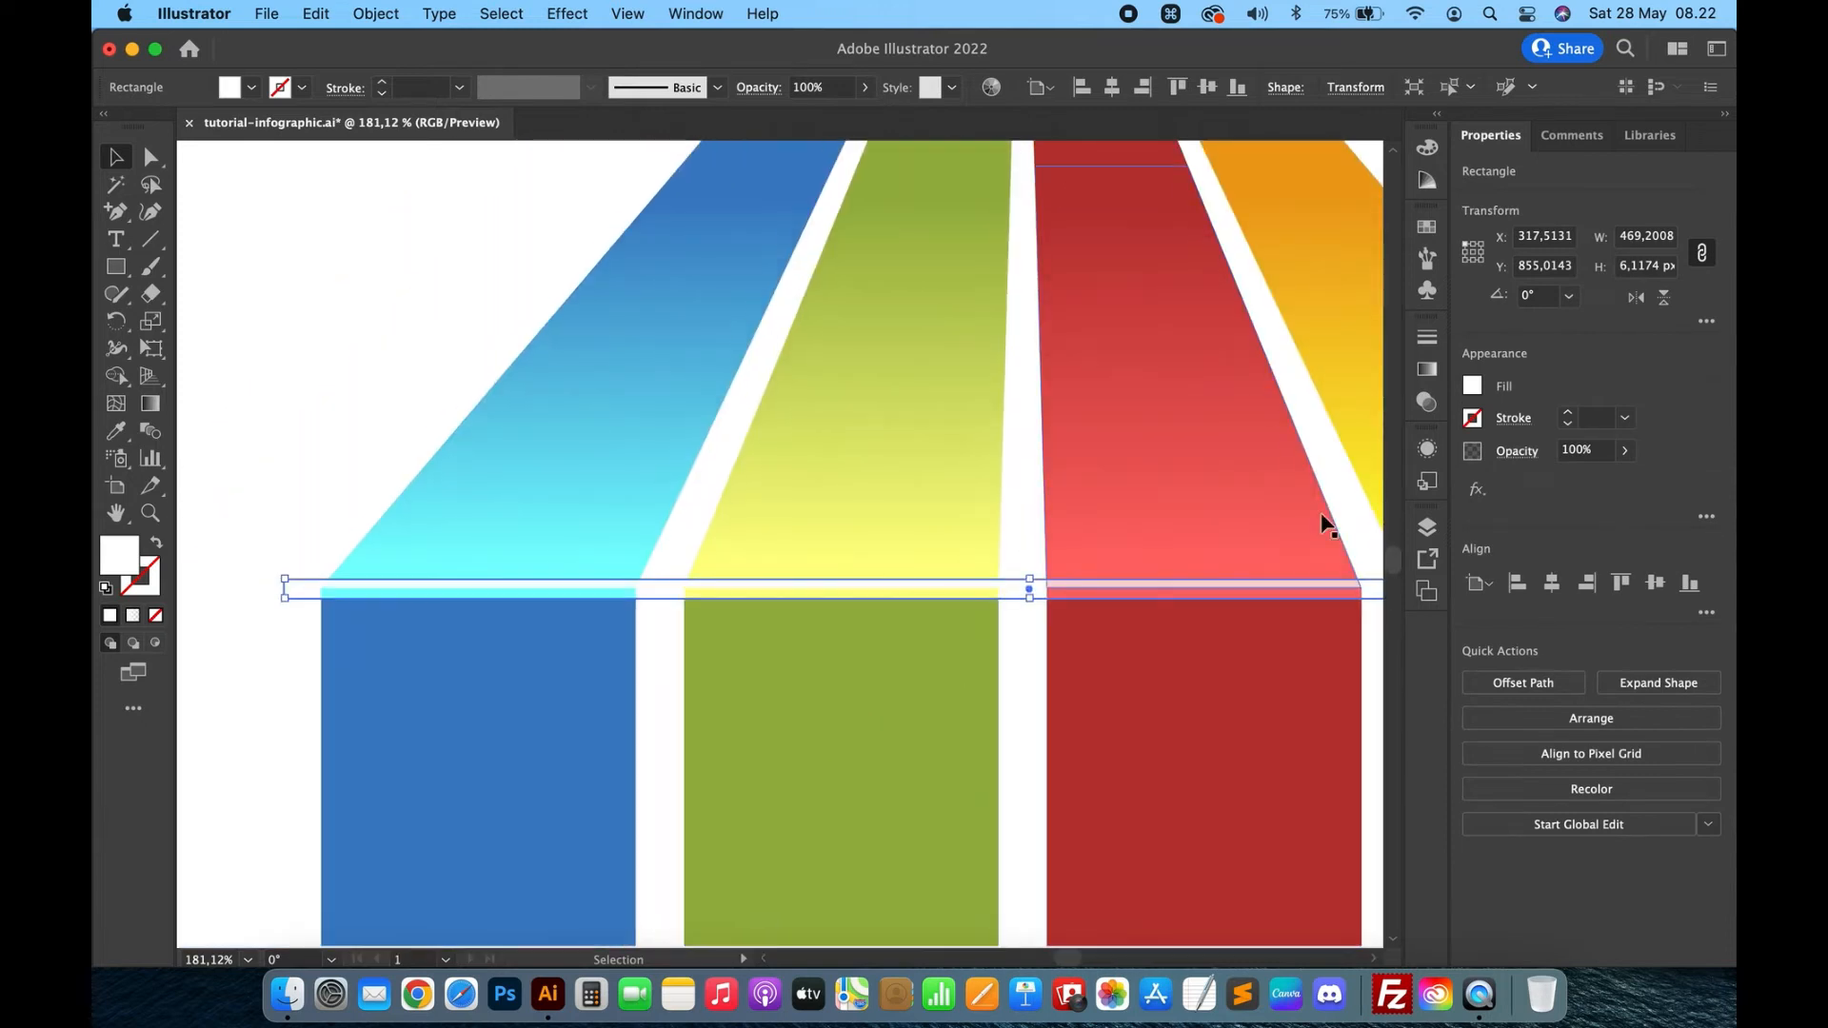
{"action": "left_click", "coordinate": [1596, 448]}
{"action": "type", "text": "20"}
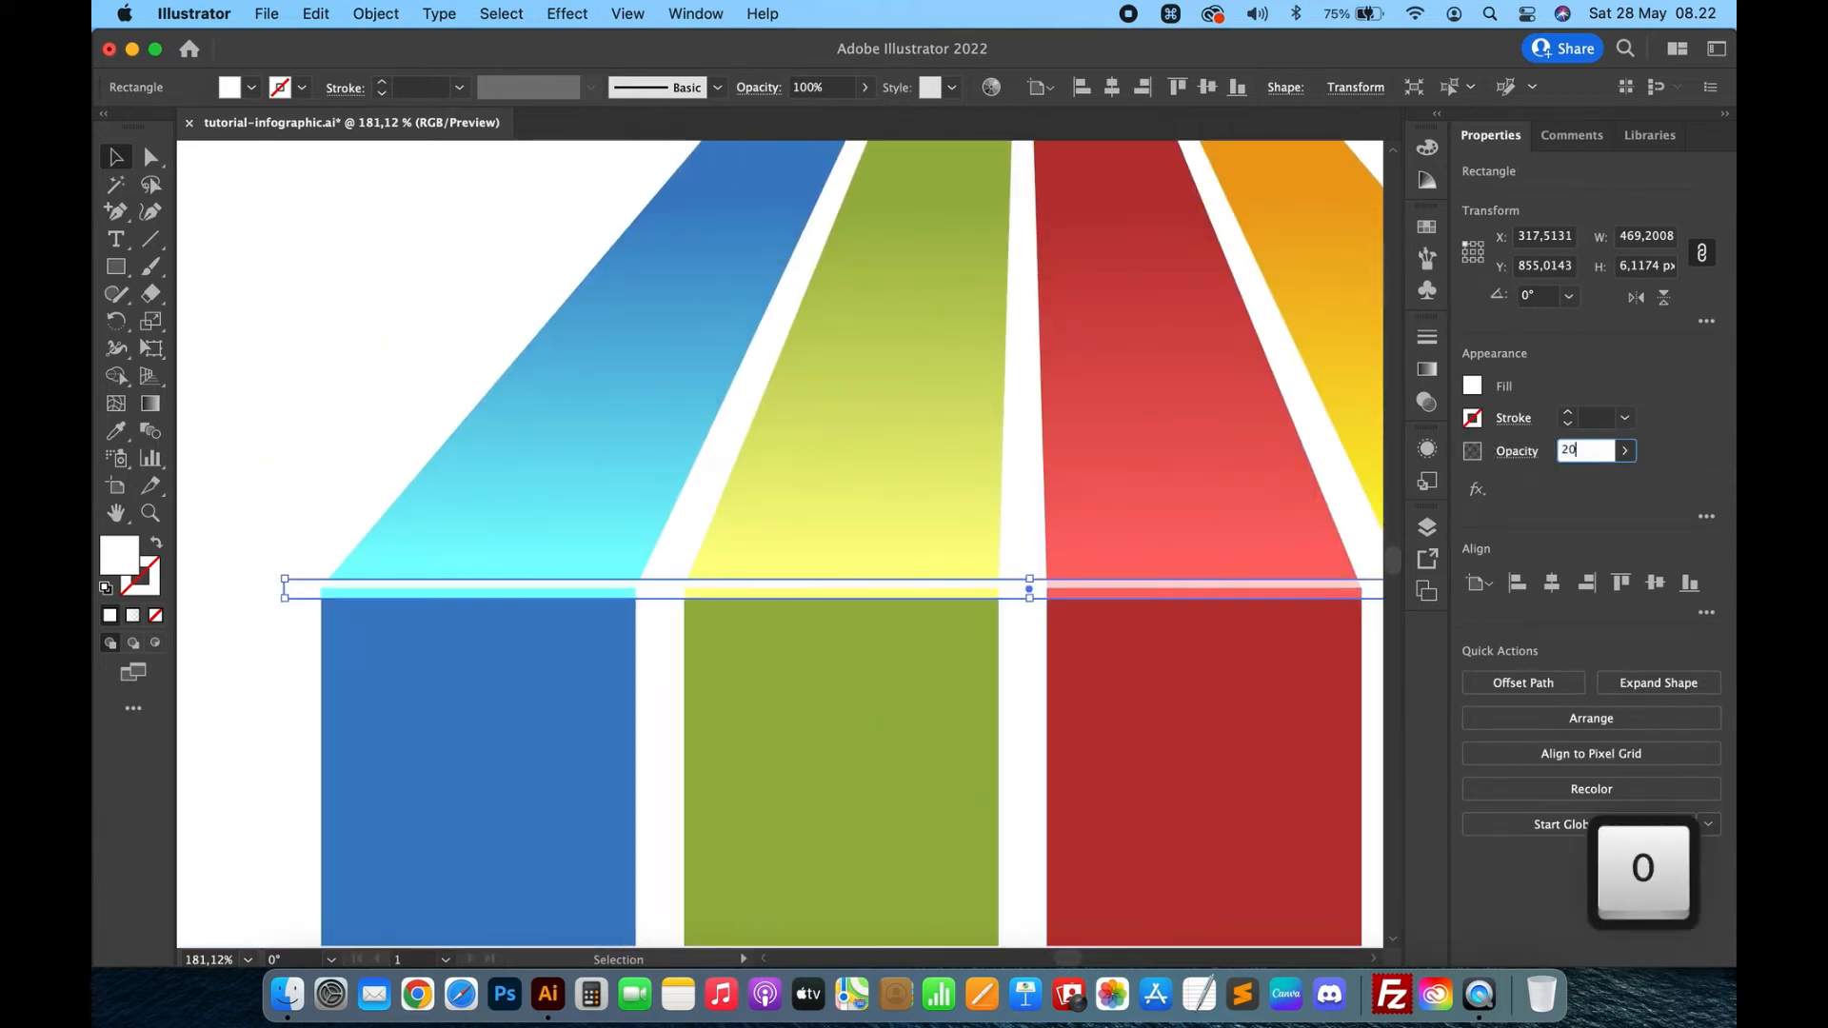
{"action": "key", "text": "Return"}
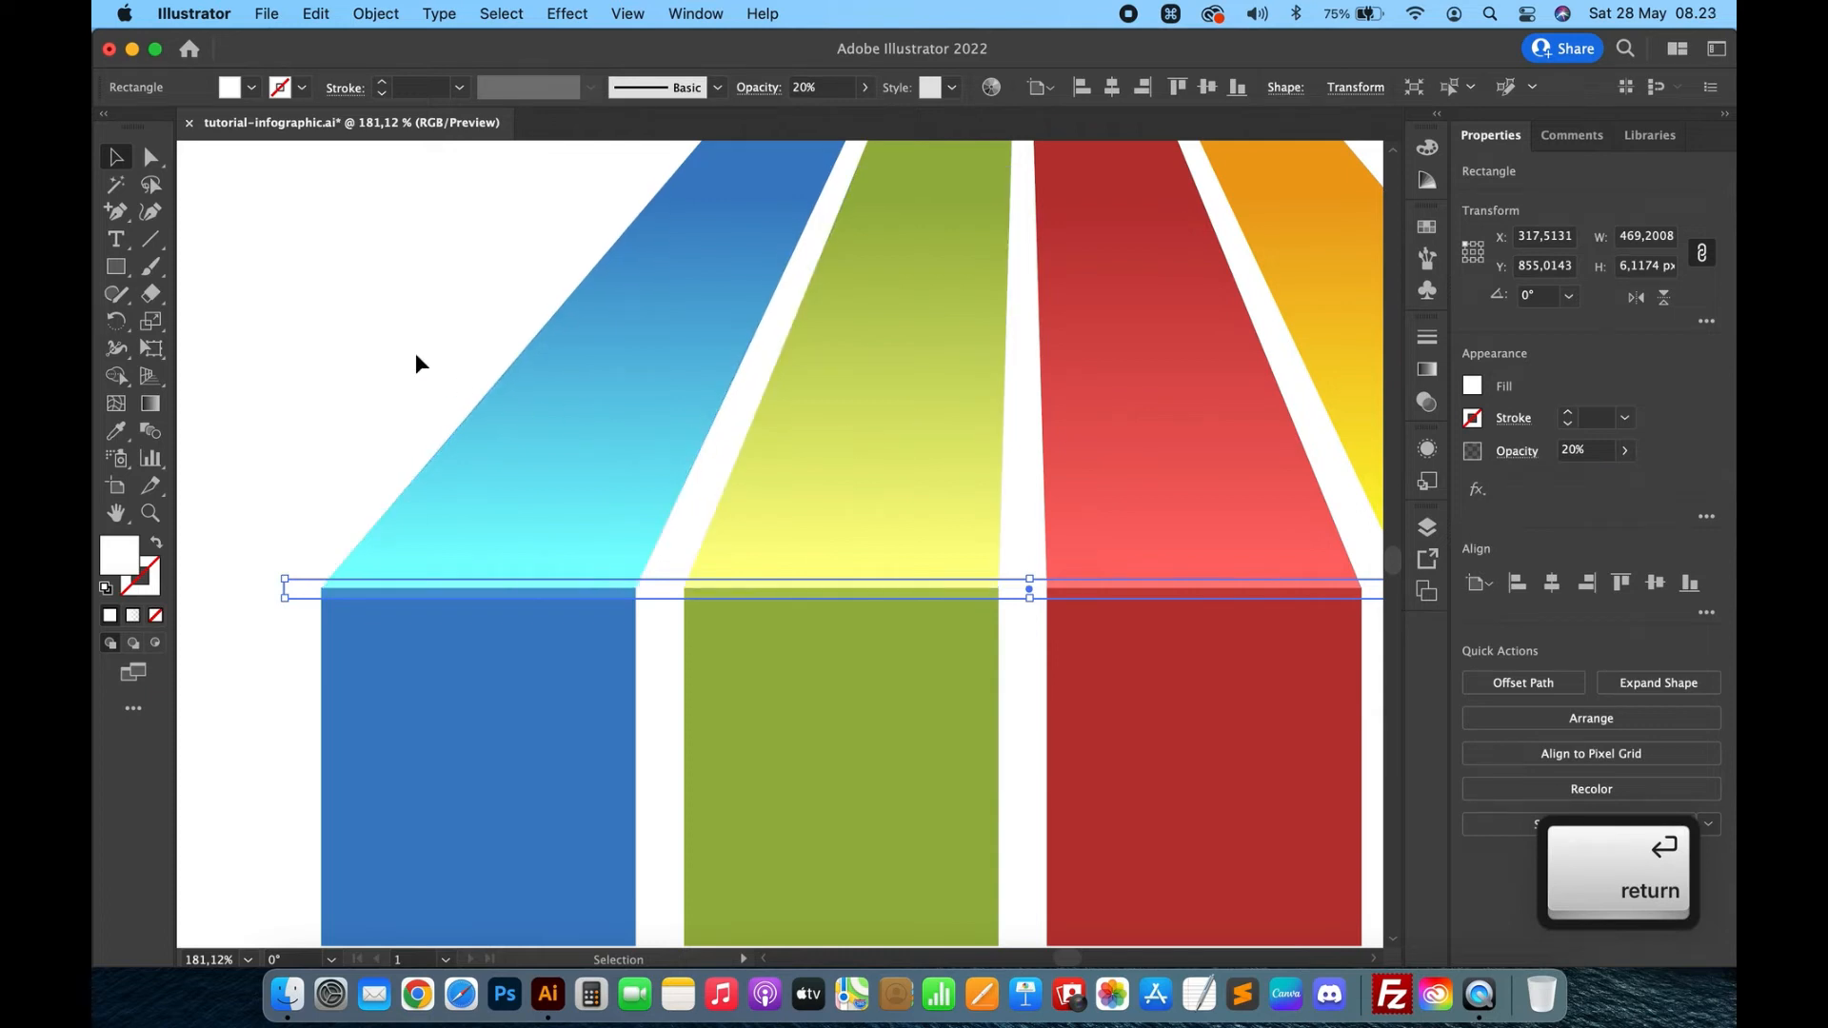
{"action": "left_click", "coordinate": [416, 363]}
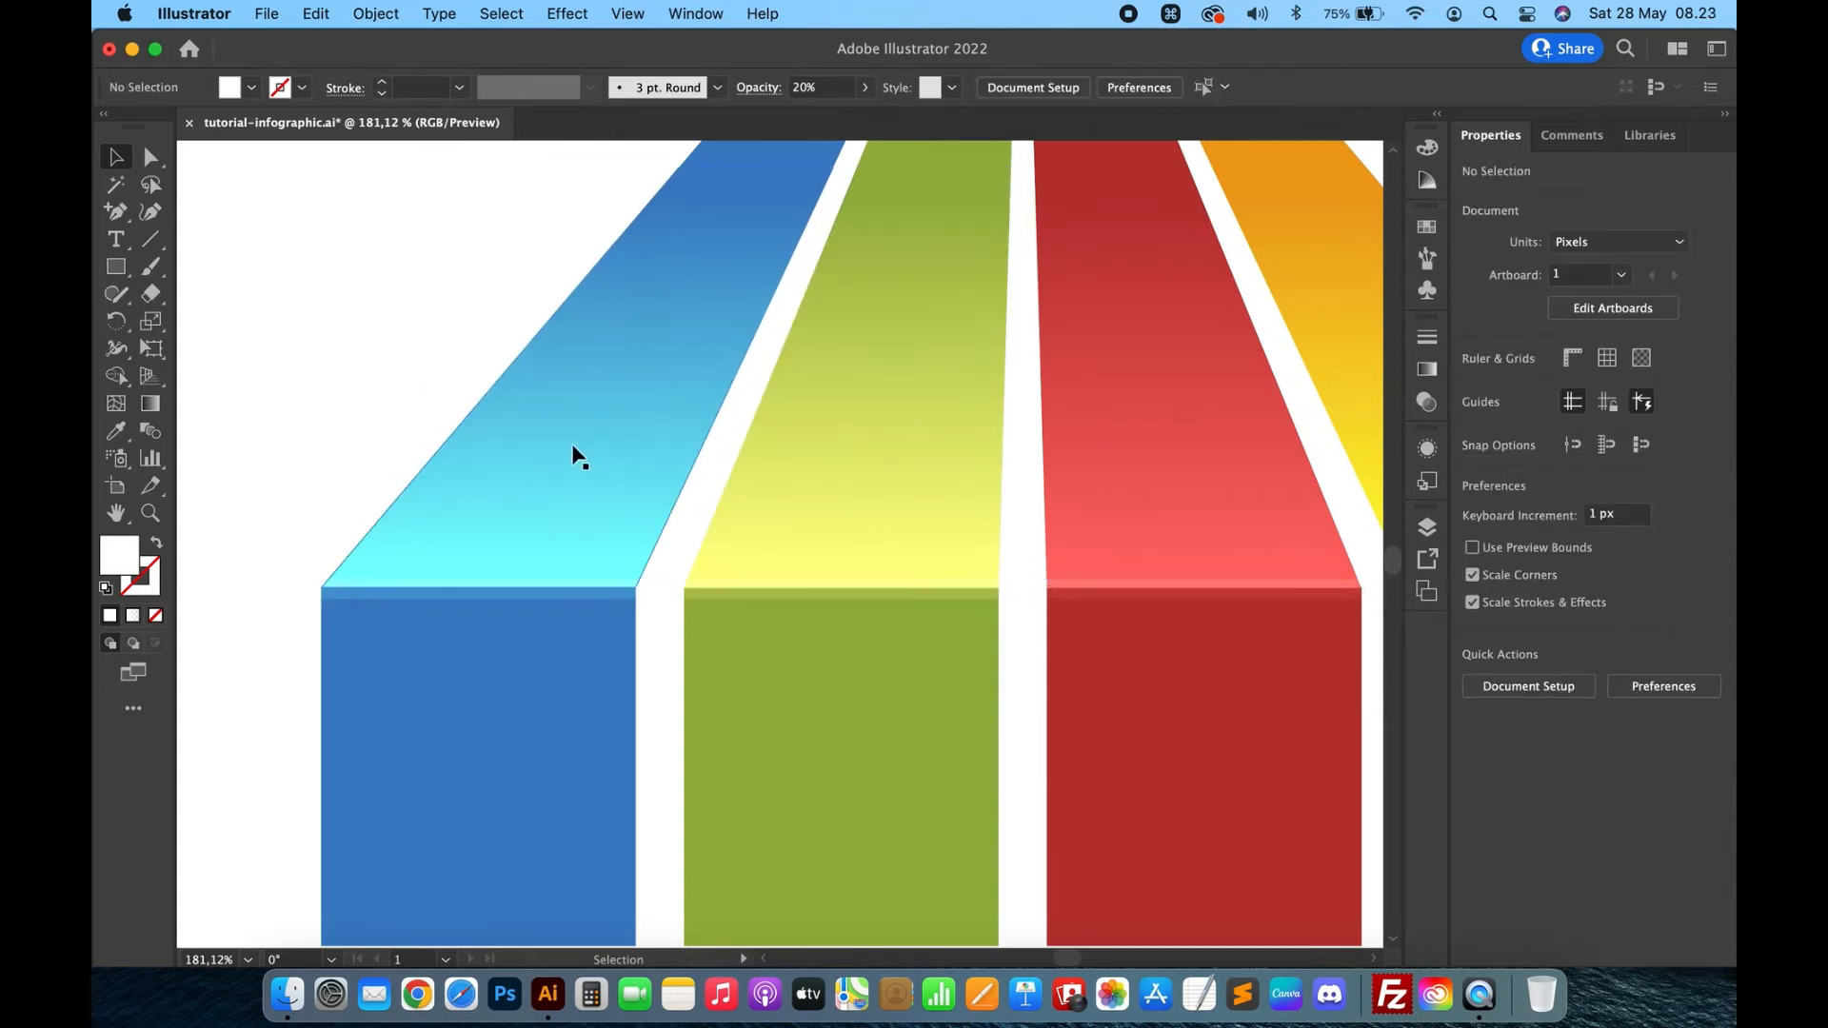
Set the opacity of the thin white edge rectangle to 30%.
{"action": "left_click", "coordinate": [806, 605]}
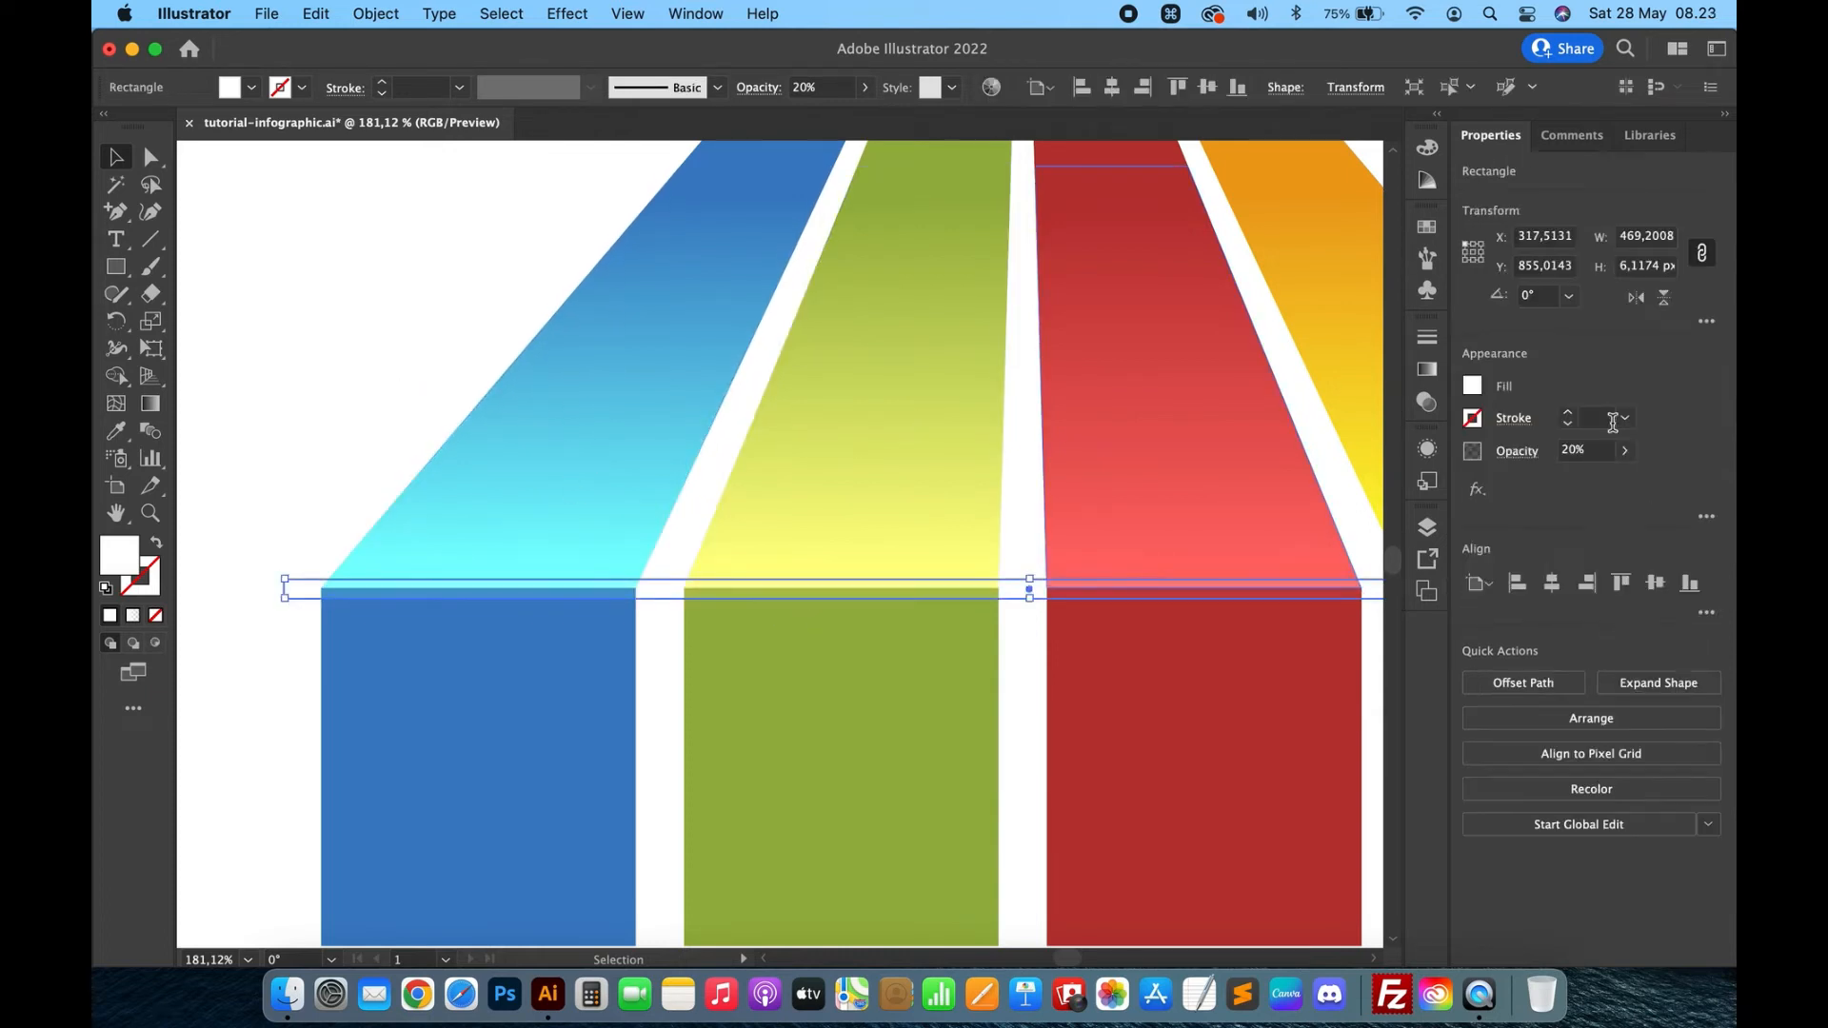
{"action": "double_click", "coordinate": [1594, 455]}
{"action": "type", "text": "30"}
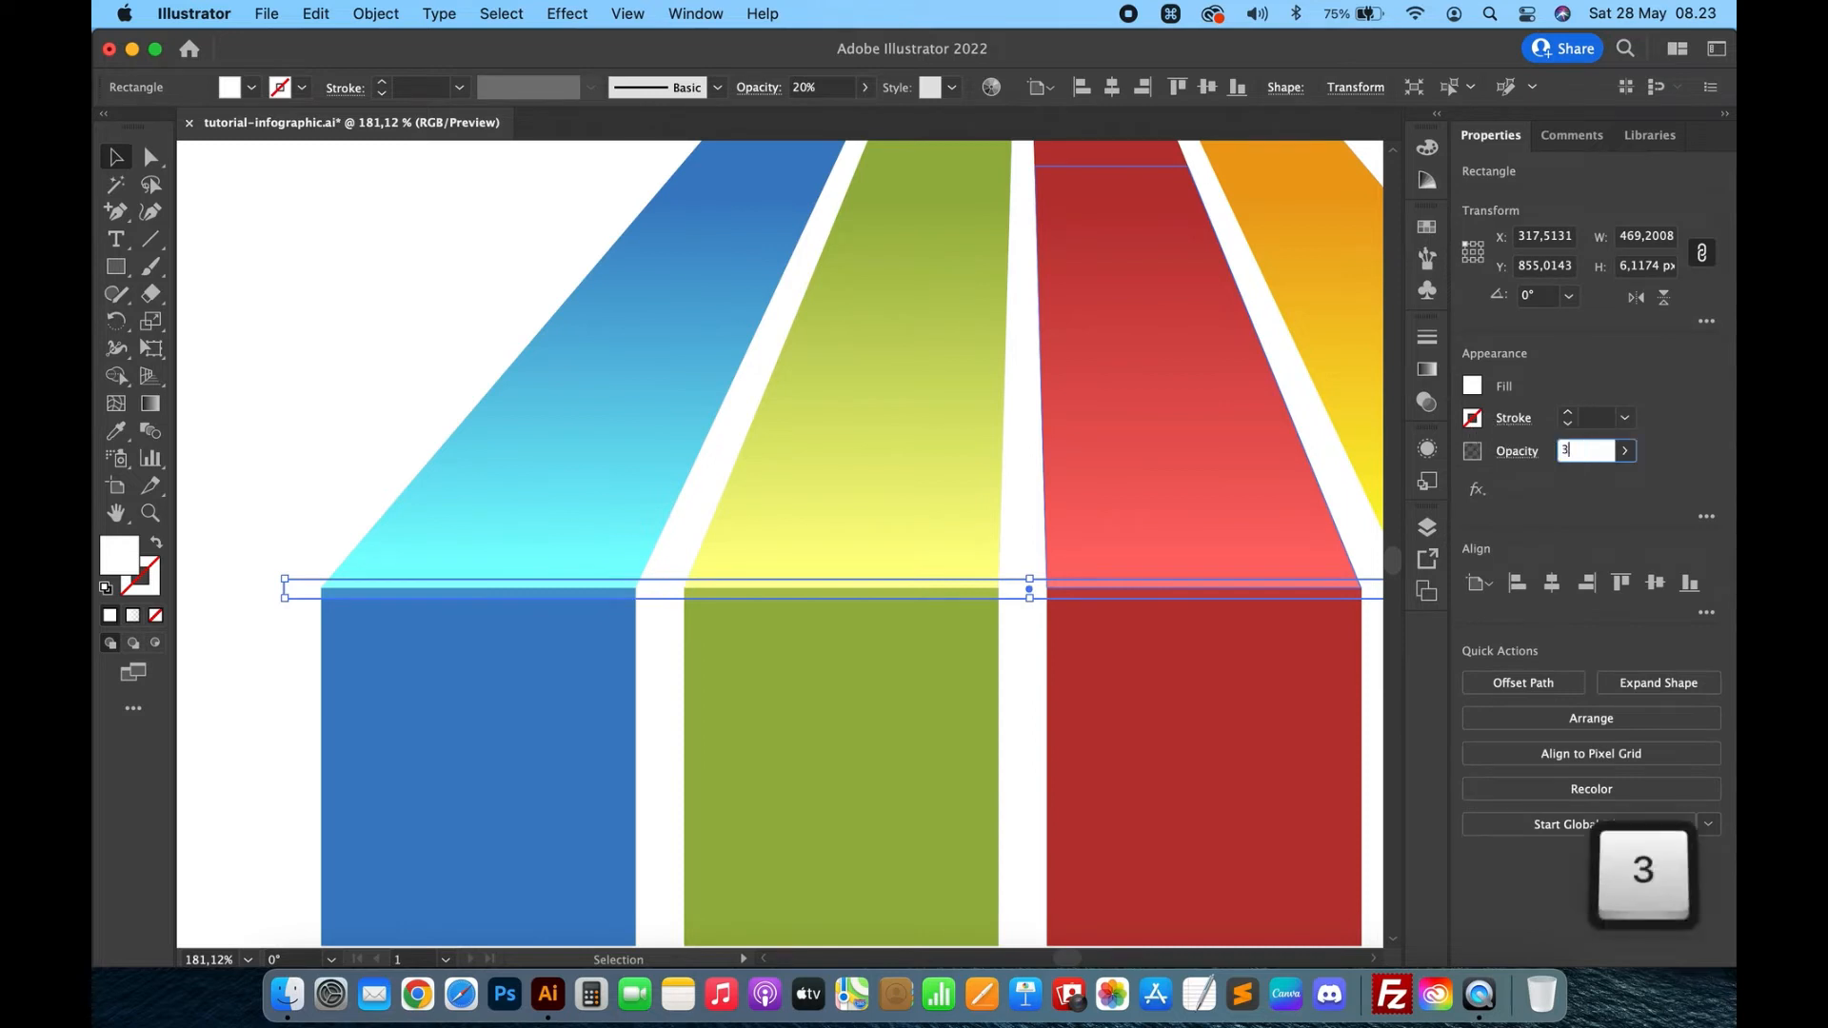
{"action": "key", "text": "Return"}
With the arrows, feet and thin rectangle selected, use Shape Builder to remove the strip beyond the orange arrow and in the gaps beside the red one.
{"action": "scroll", "coordinate": [312, 394], "scroll_direction": "down", "scroll_amount": 5}
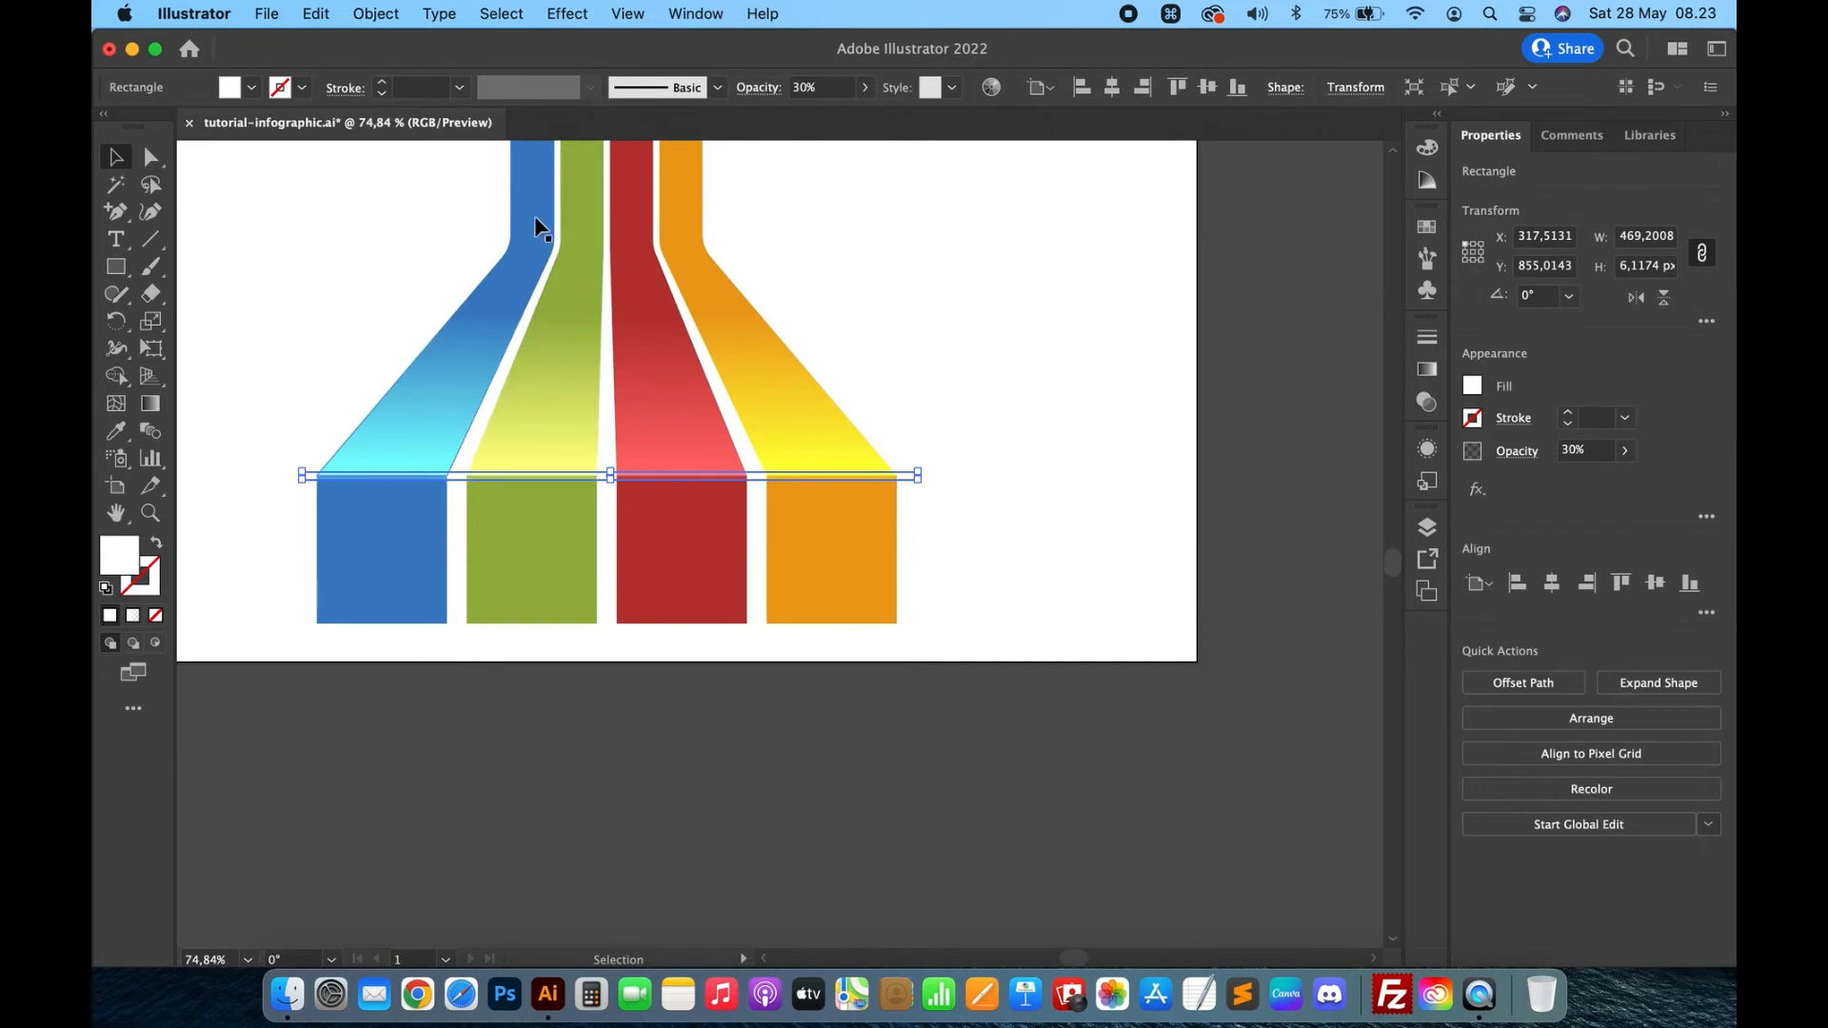
{"action": "left_click", "coordinate": [396, 580], "text": "shift"}
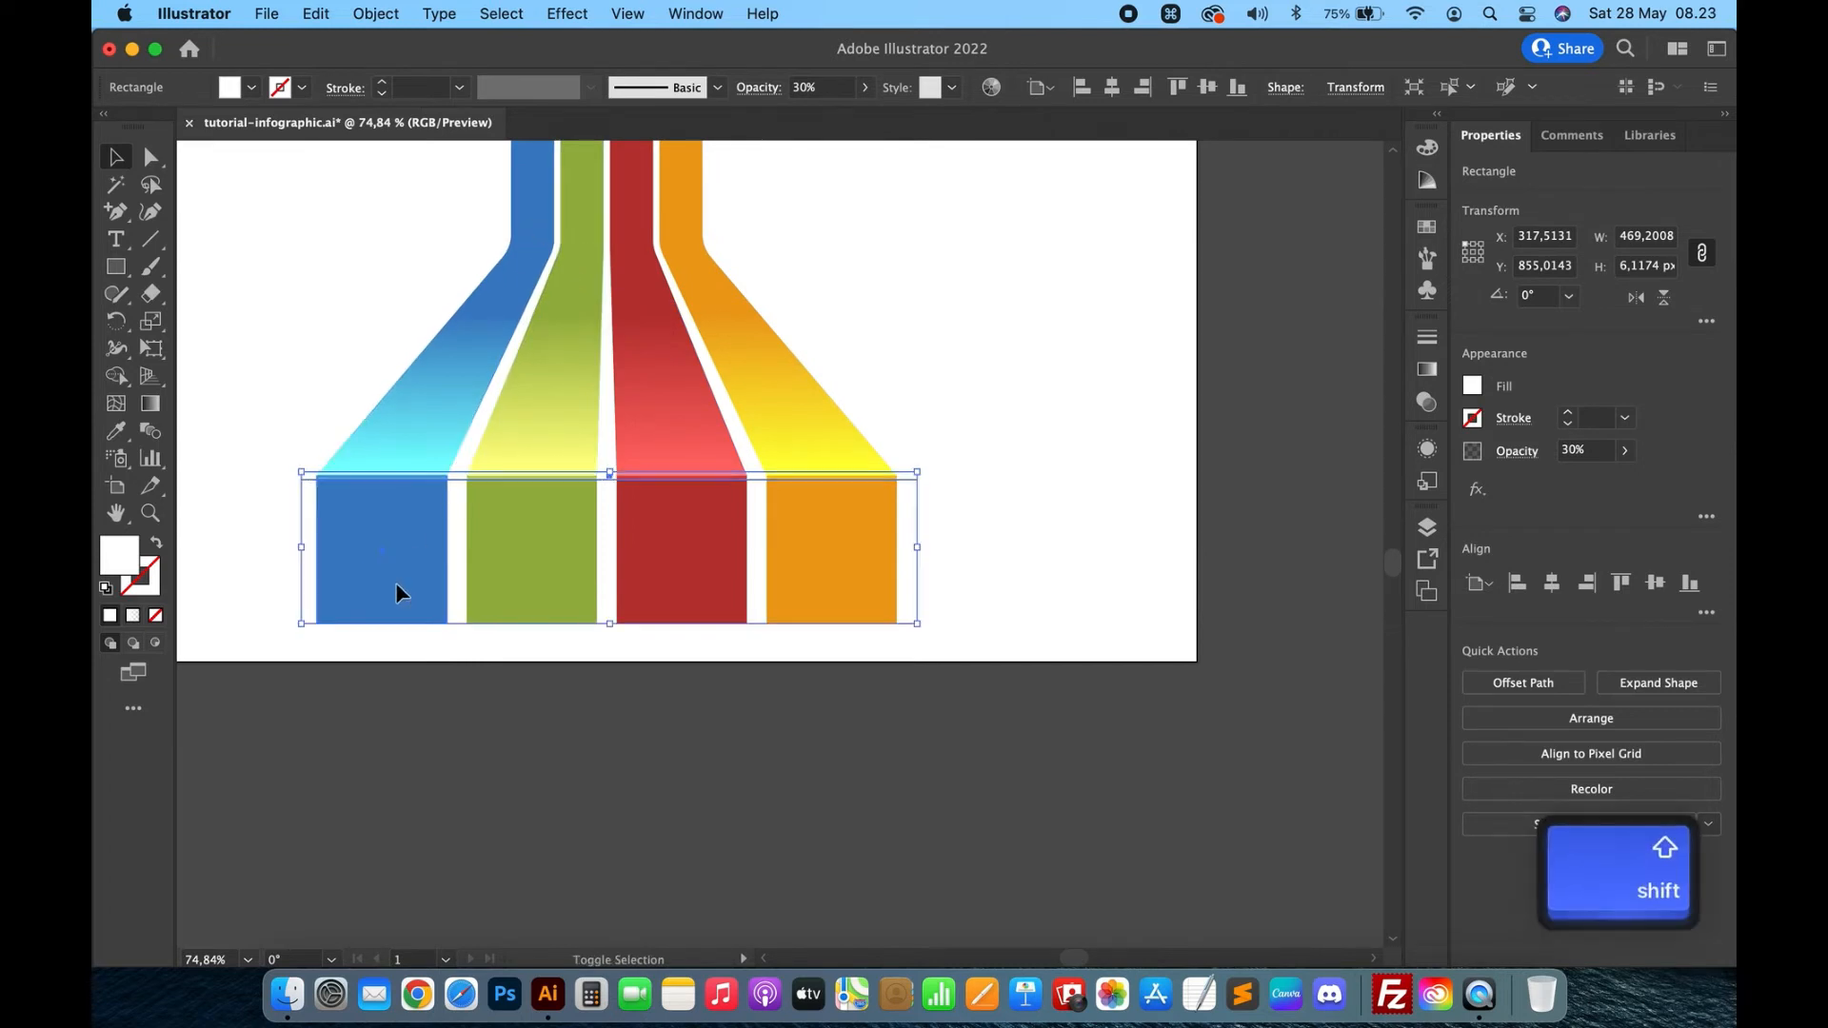
{"action": "left_click", "coordinate": [535, 564], "text": "shift"}
{"action": "left_click", "coordinate": [688, 561], "text": "shift"}
{"action": "left_click", "coordinate": [819, 569], "text": "shift"}
{"action": "scroll", "coordinate": [821, 558], "scroll_direction": "up", "scroll_amount": 2}
{"action": "scroll", "coordinate": [820, 557], "scroll_direction": "left", "scroll_amount": 1}
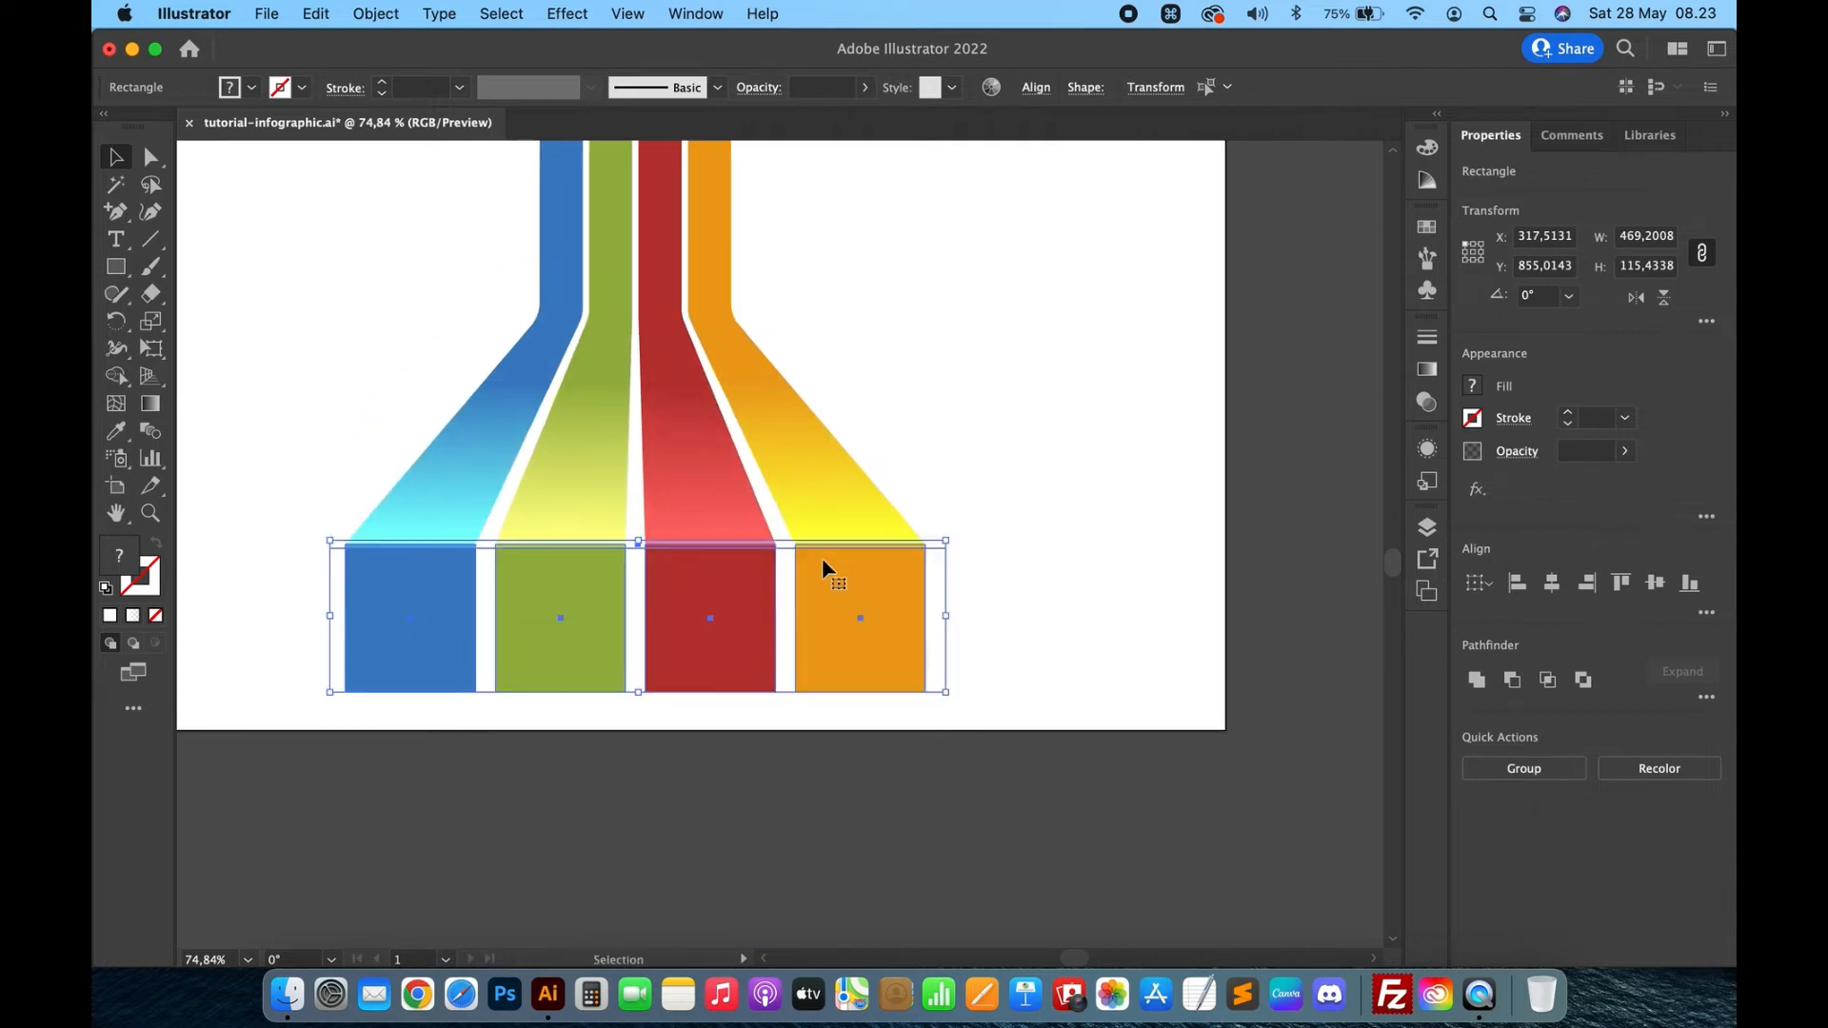
{"action": "left_click", "coordinate": [678, 250], "text": "shift"}
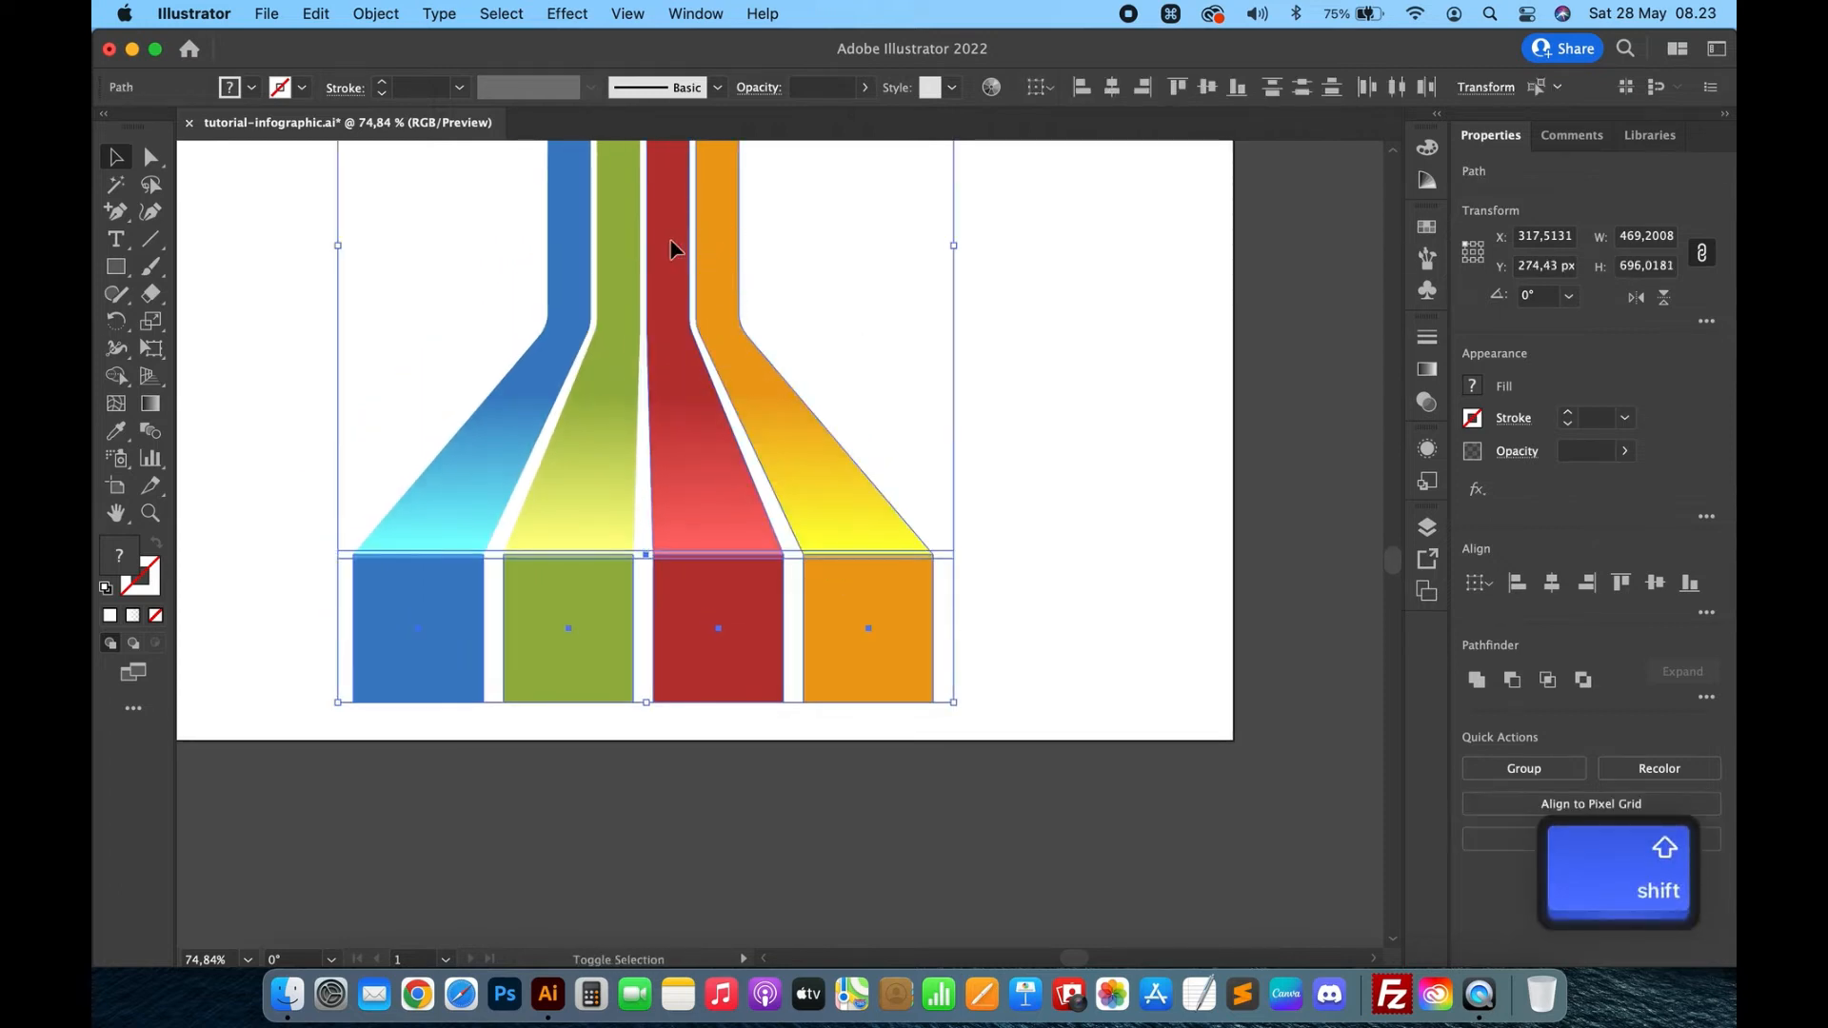
{"action": "left_click", "coordinate": [576, 262], "text": "shift"}
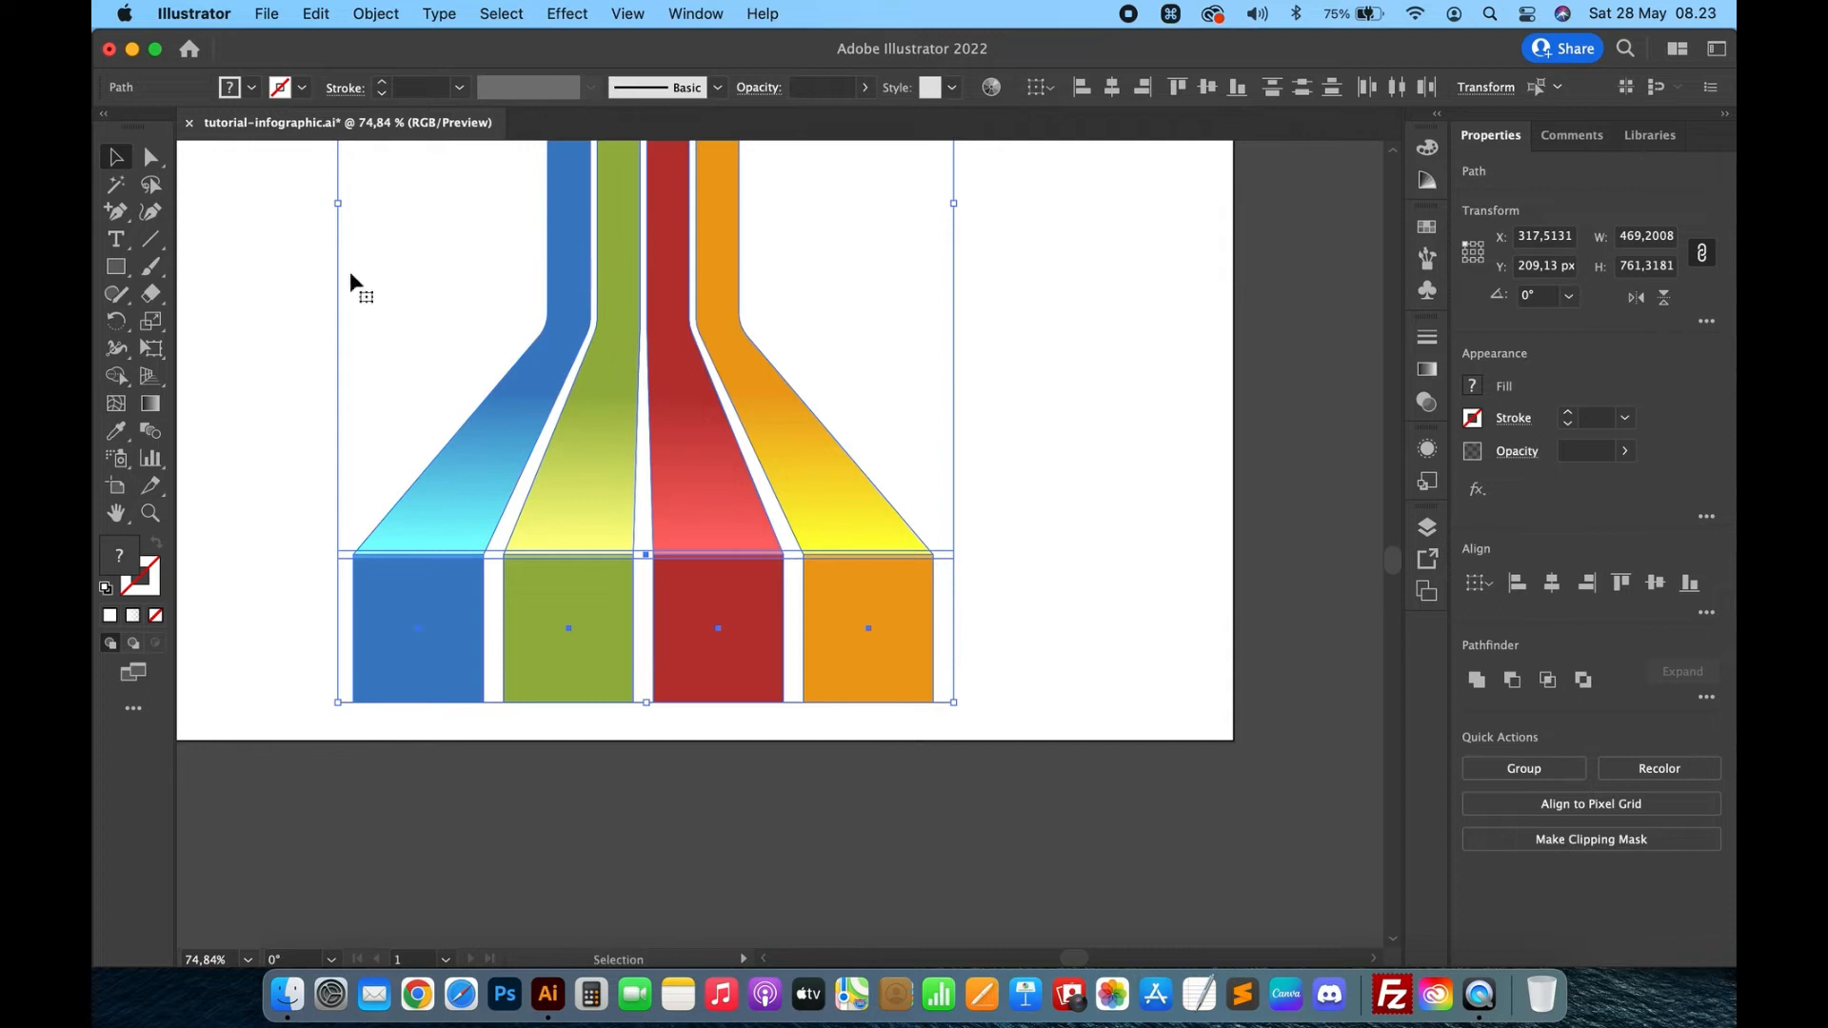
{"action": "left_click", "coordinate": [115, 375]}
{"action": "scroll", "coordinate": [872, 552], "scroll_direction": "up", "scroll_amount": 5}
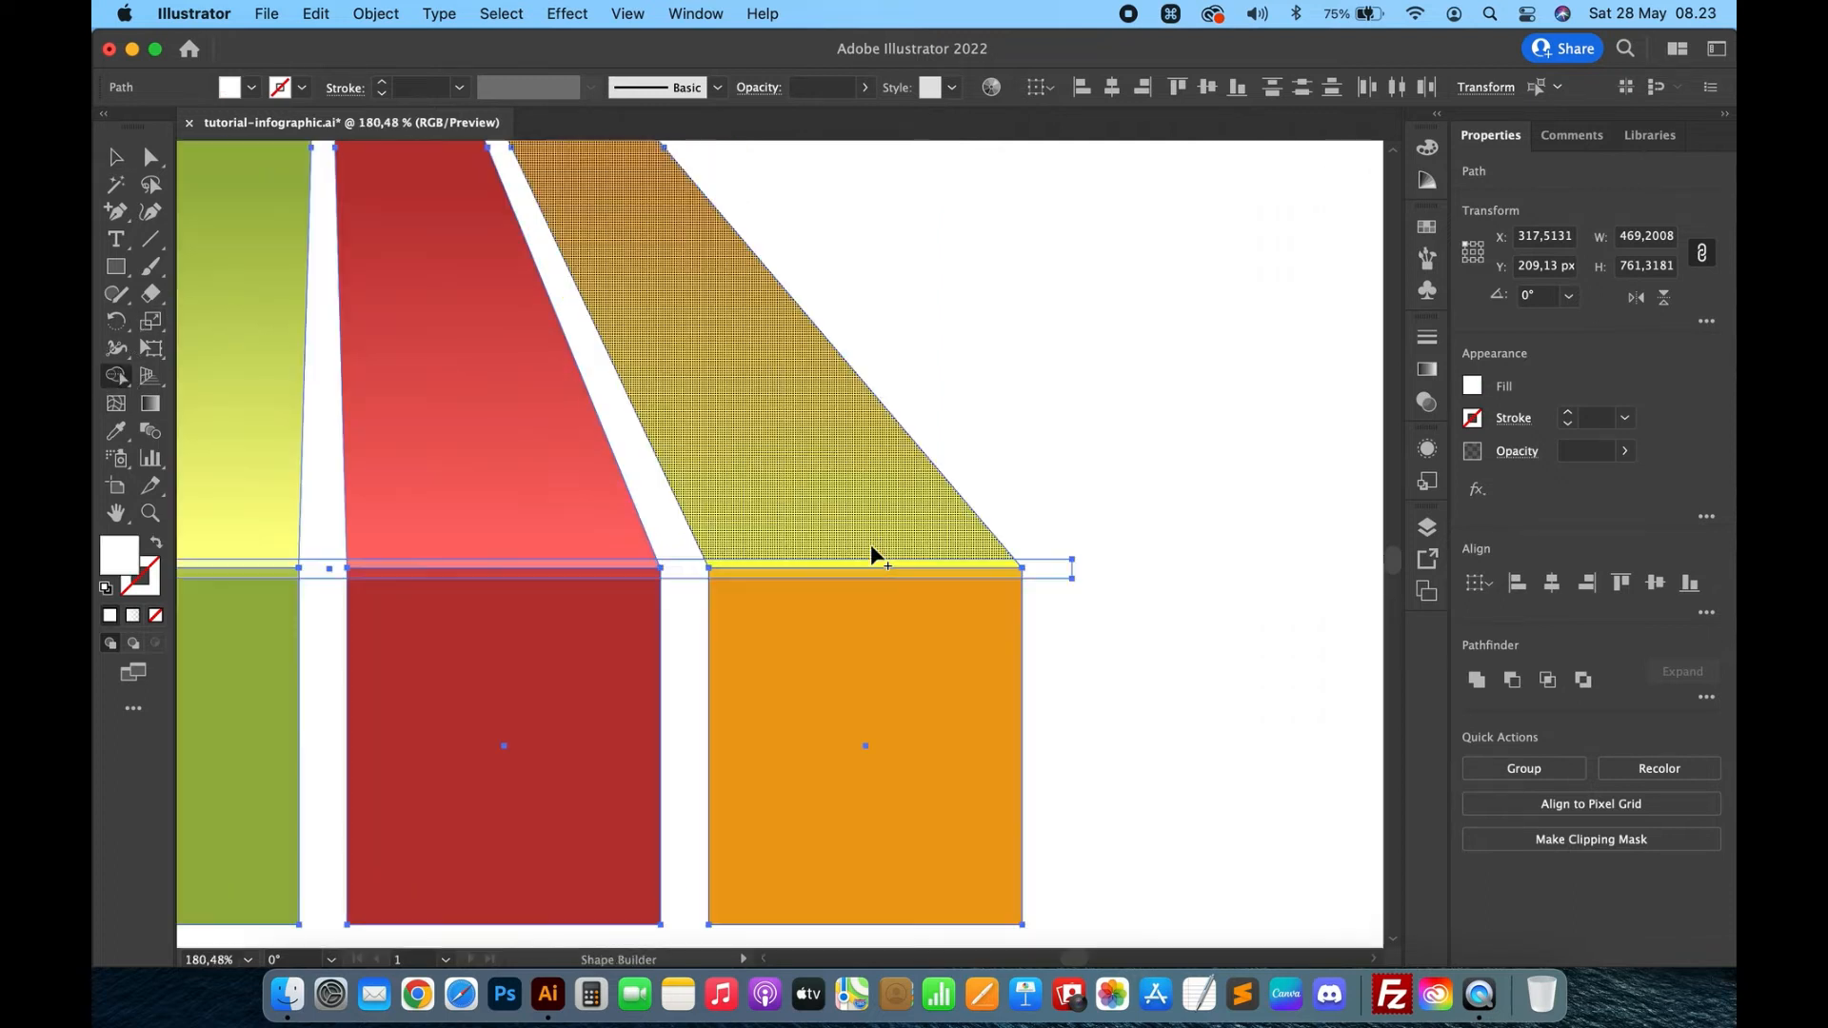
{"action": "key", "text": "ctrl"}
{"action": "key", "text": "alt"}
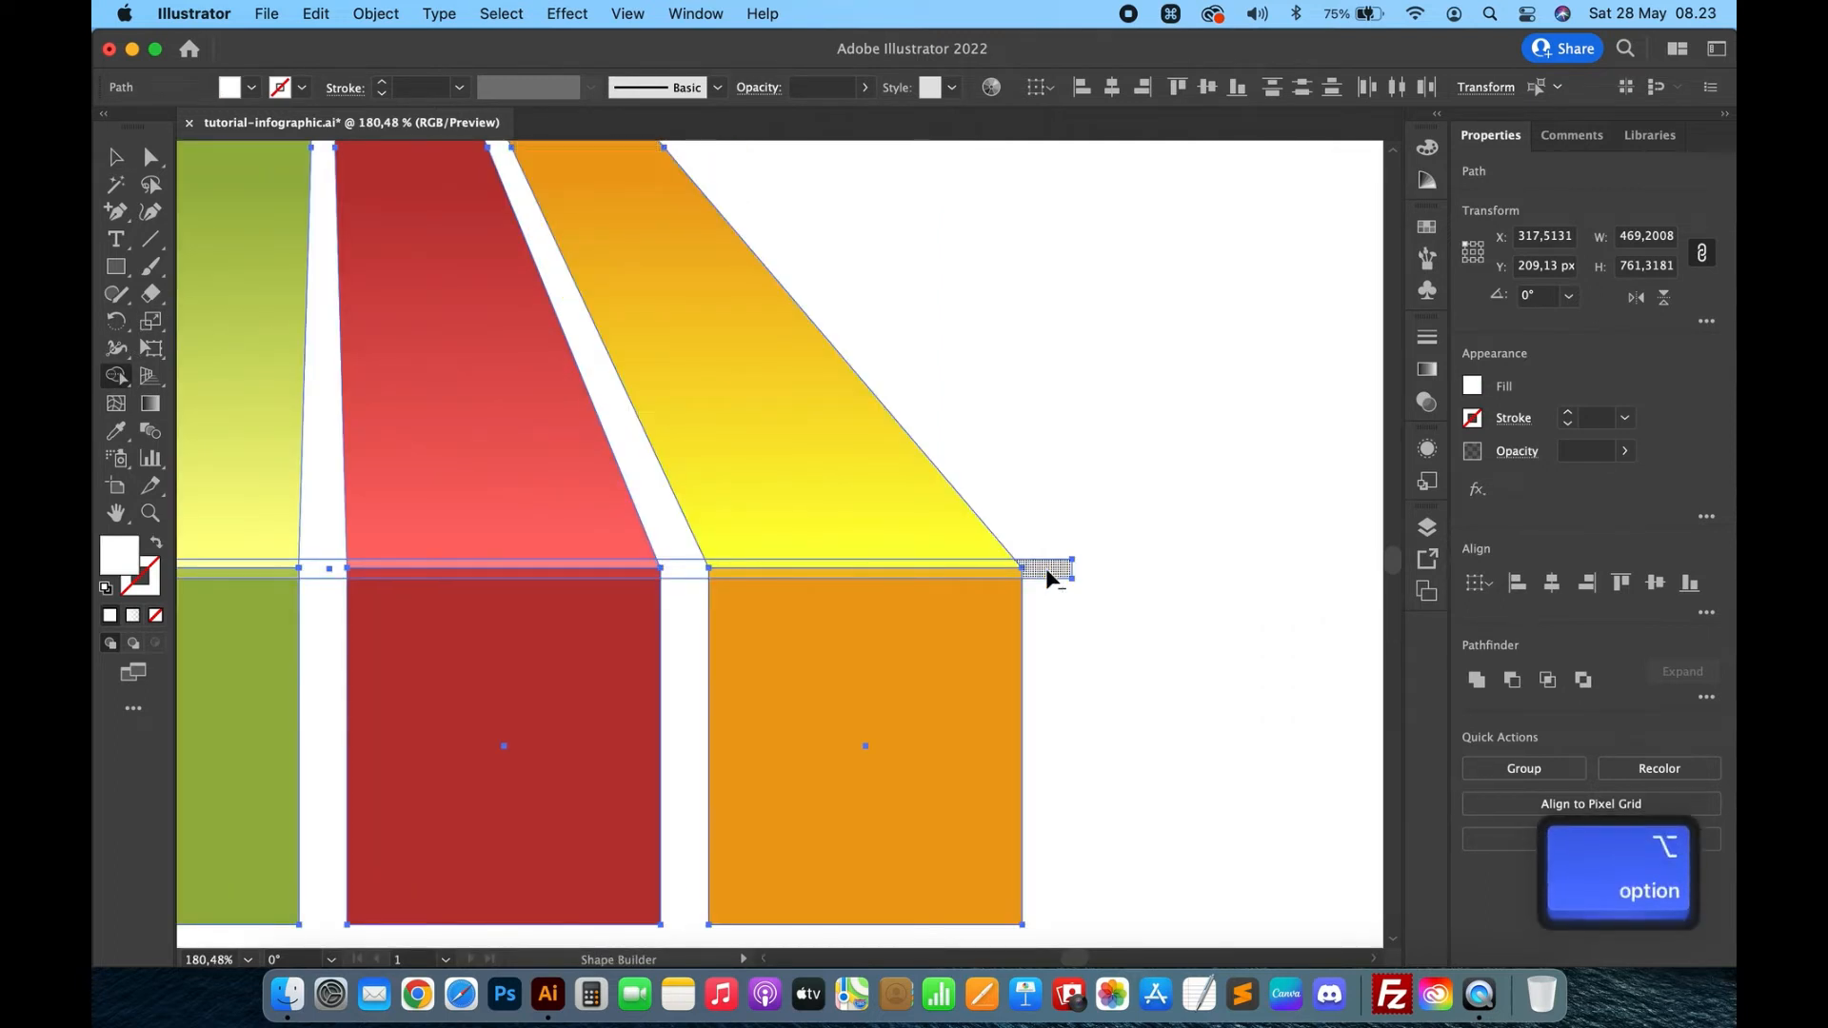
{"action": "left_click", "coordinate": [1047, 571], "text": "alt"}
{"action": "scroll", "coordinate": [684, 569], "scroll_direction": "left", "scroll_amount": 1}
{"action": "scroll", "coordinate": [684, 569], "scroll_direction": "left", "scroll_amount": 4}
{"action": "scroll", "coordinate": [683, 569], "scroll_direction": "down", "scroll_amount": 1}
{"action": "key", "text": "alt"}
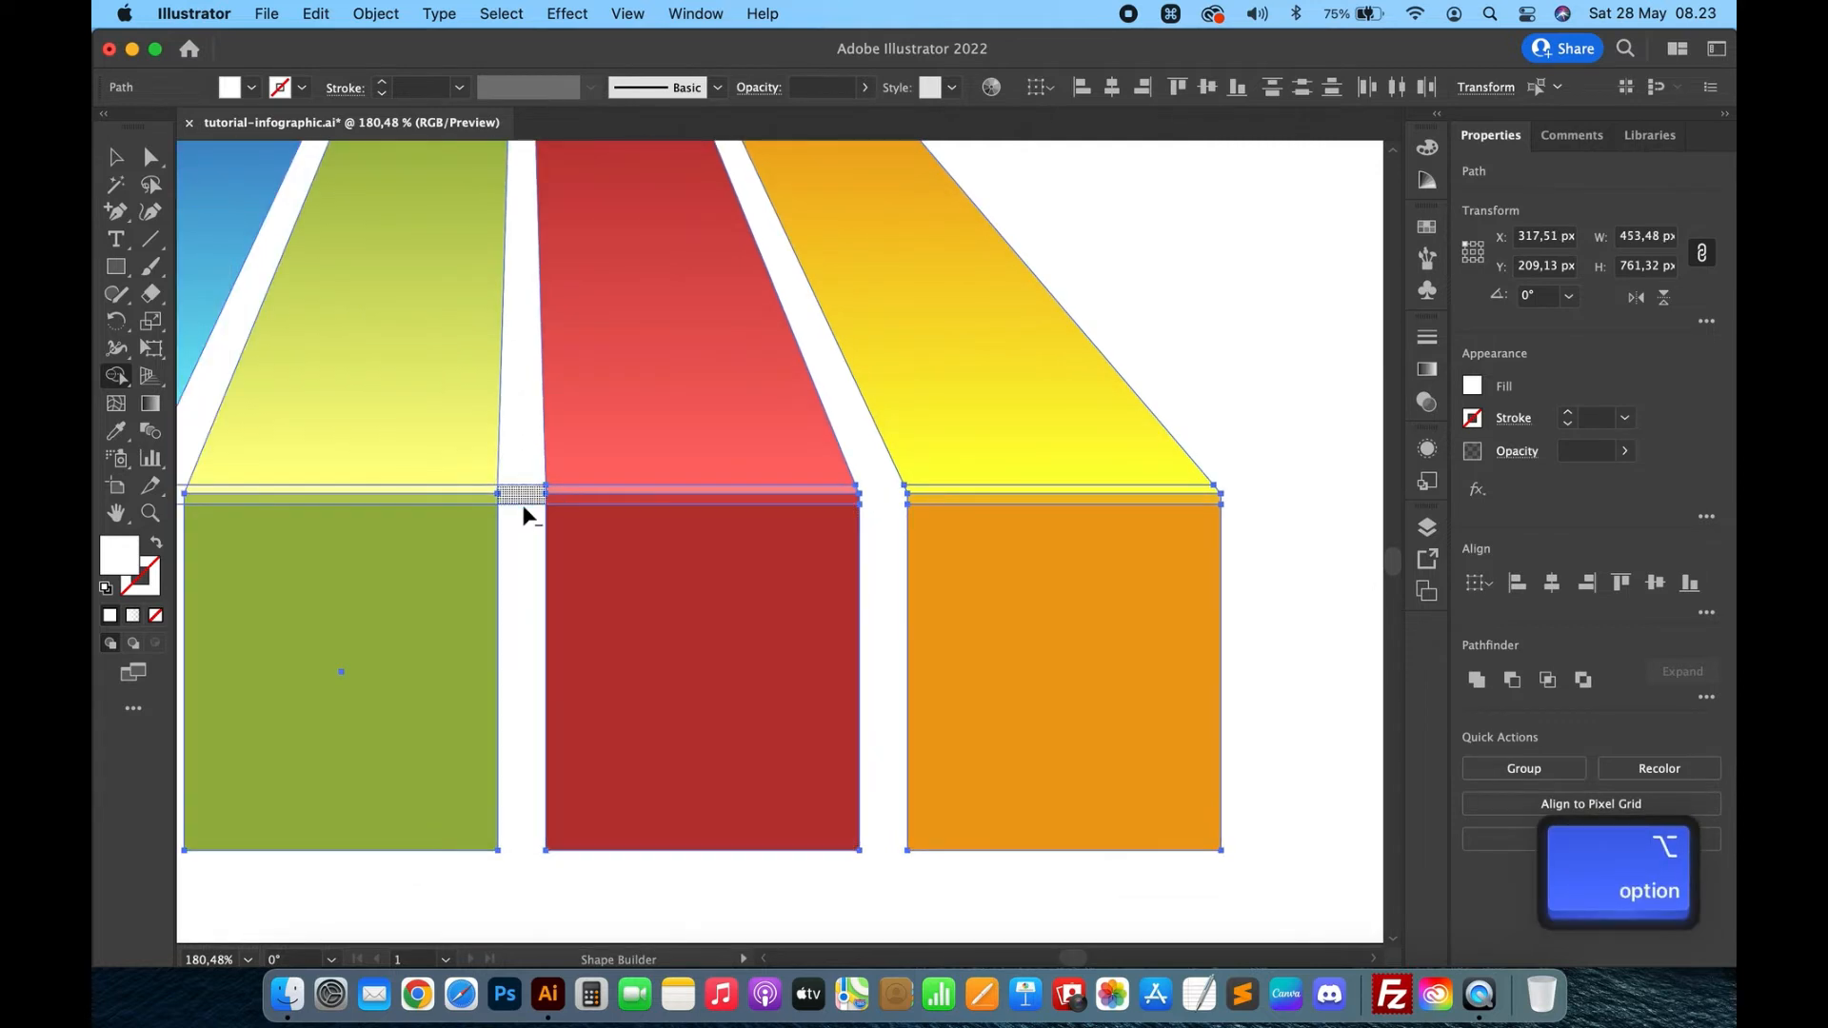
Remove the thin strip between the green and blue arrows and beyond the blue arrow with Shape Builder, leaving everything deselected.
{"action": "scroll", "coordinate": [522, 495], "scroll_direction": "left", "scroll_amount": 5}
{"action": "scroll", "coordinate": [522, 495], "scroll_direction": "down", "scroll_amount": 1}
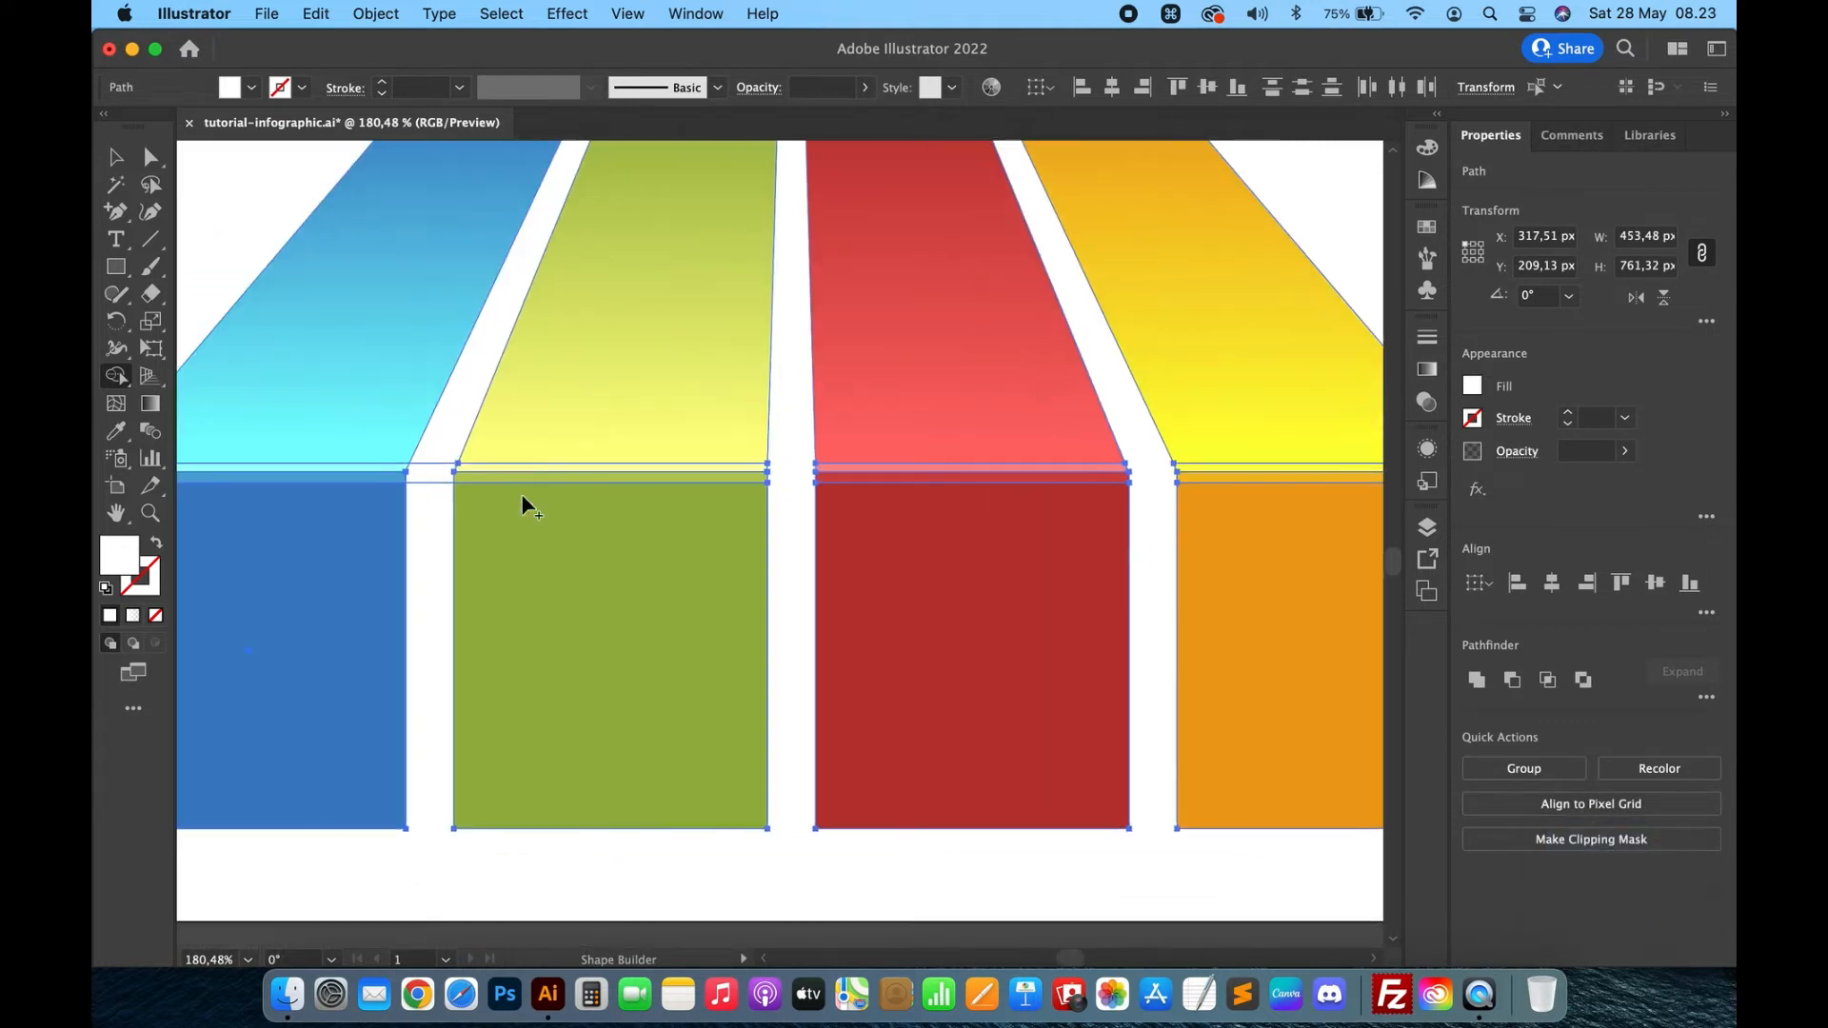
{"action": "left_click", "coordinate": [426, 467], "text": "alt"}
{"action": "scroll", "coordinate": [427, 467], "scroll_direction": "left", "scroll_amount": 4}
{"action": "scroll", "coordinate": [340, 396], "scroll_direction": "down", "scroll_amount": 1}
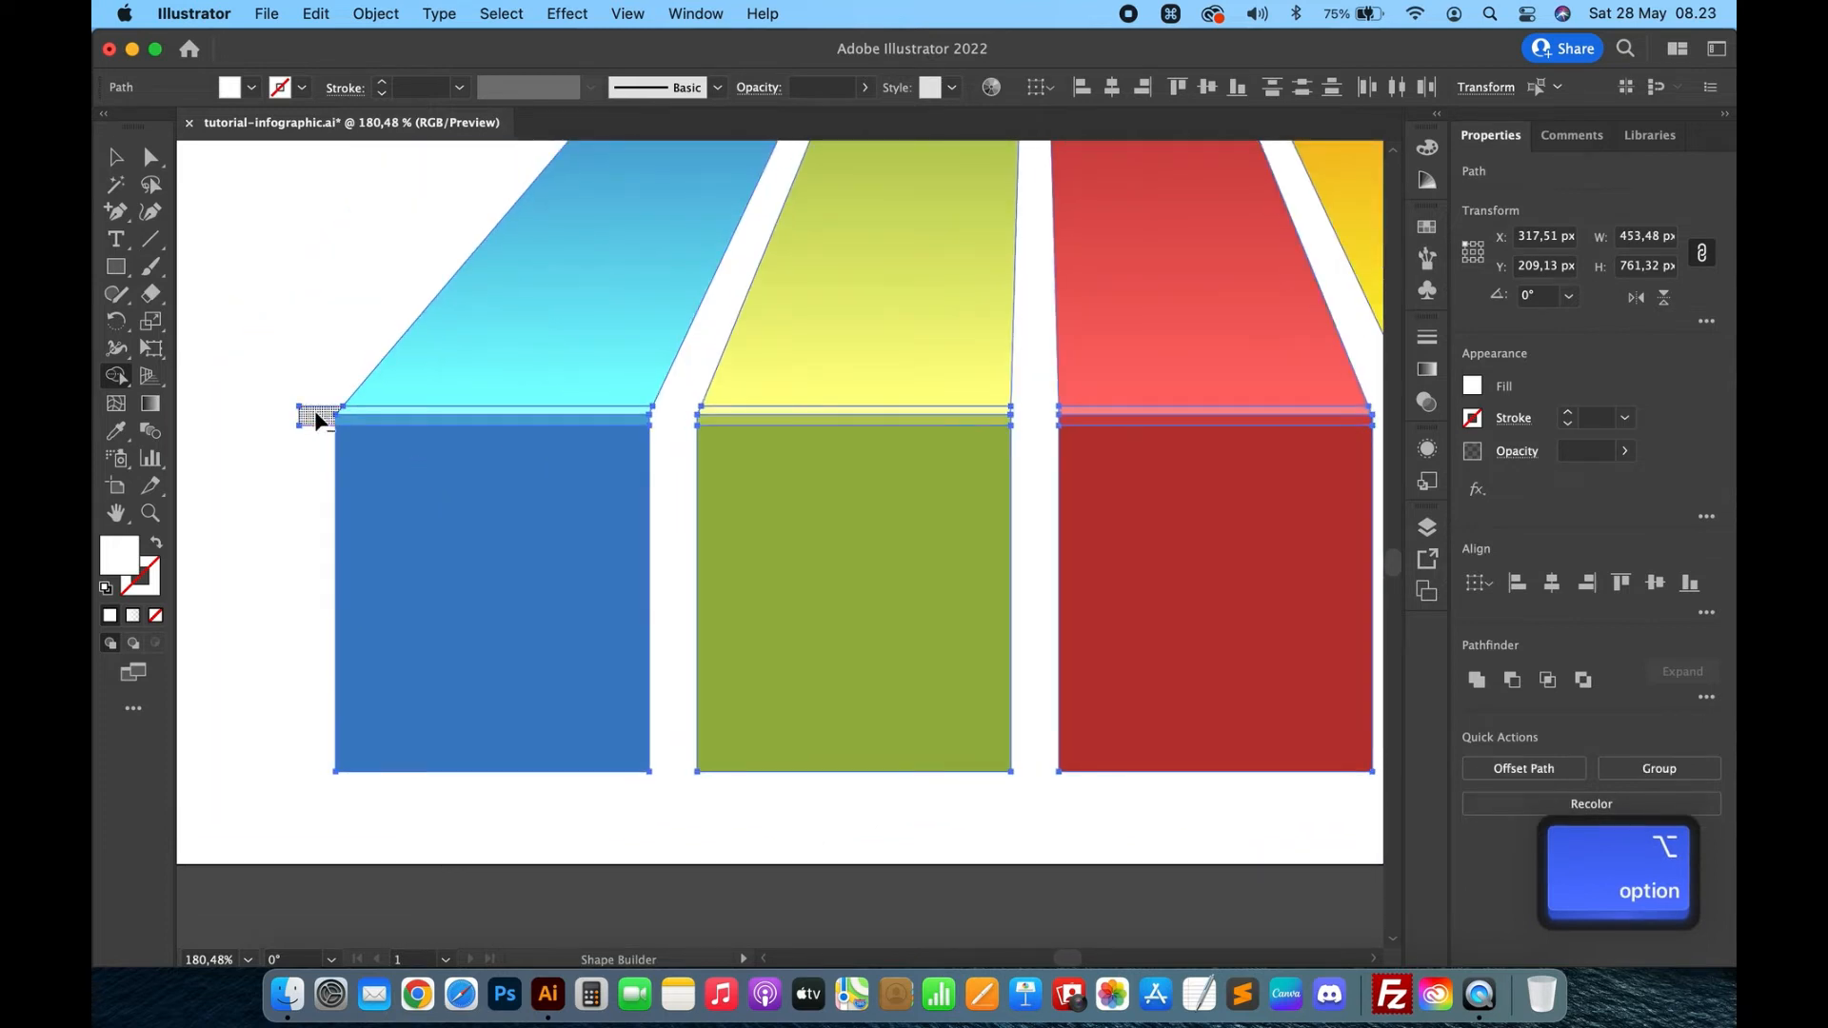
{"action": "key", "text": "v"}
{"action": "left_click", "coordinate": [284, 461]}
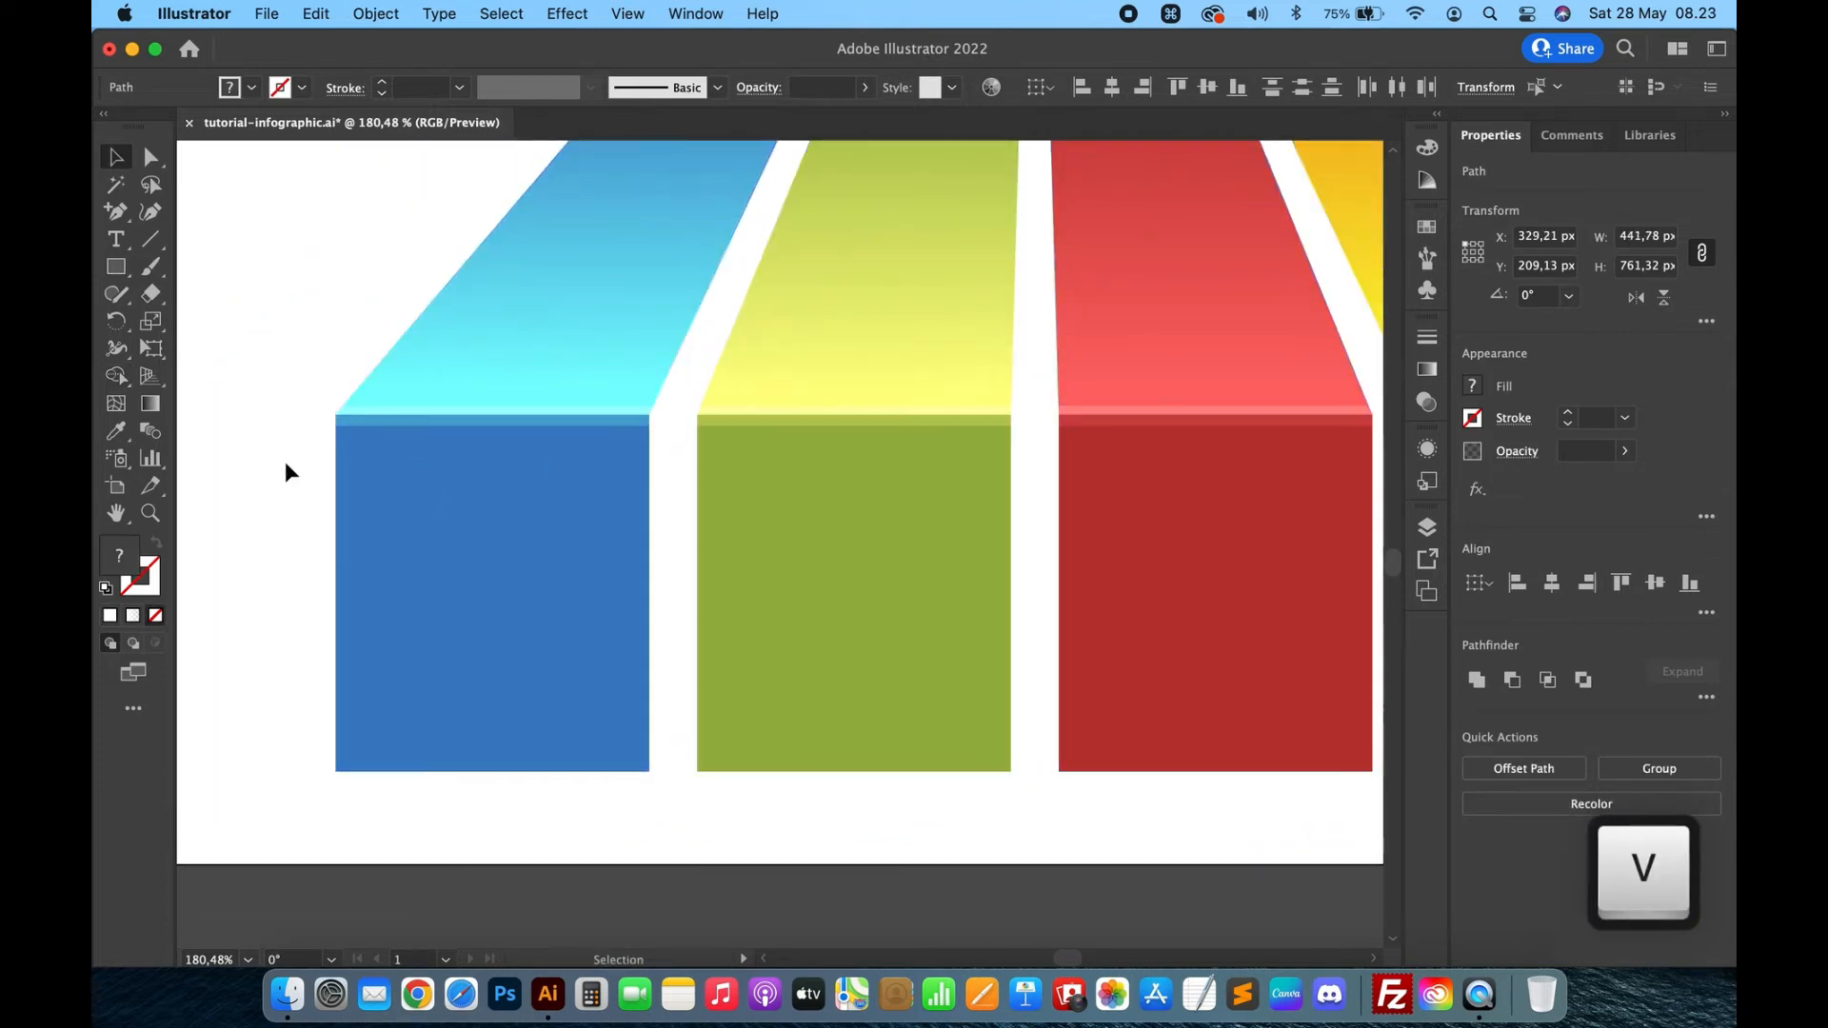
Draw a white rectangle about 214 × 26 px and position it across the bends where the bars meet the fanned-out bases.
{"action": "scroll", "coordinate": [284, 465], "scroll_direction": "down", "scroll_amount": 5}
{"action": "scroll", "coordinate": [284, 464], "scroll_direction": "up", "scroll_amount": 4}
{"action": "scroll", "coordinate": [284, 465], "scroll_direction": "right", "scroll_amount": 1}
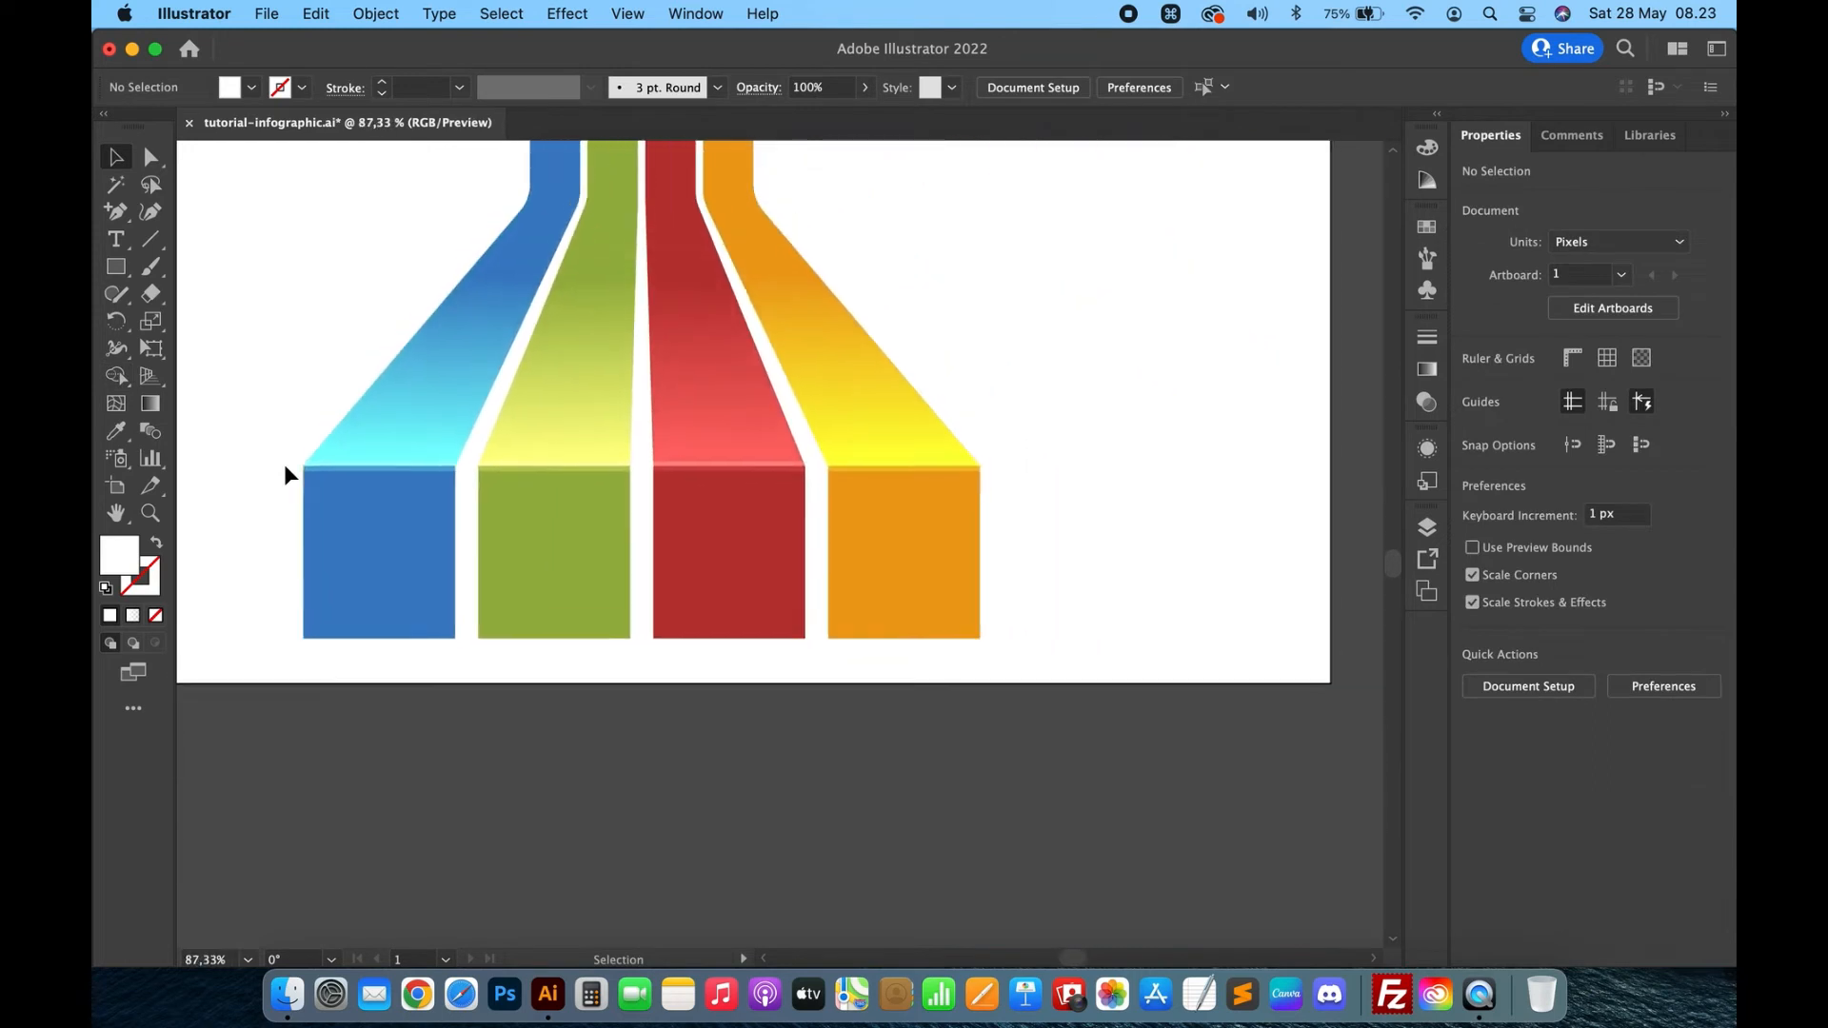
{"action": "scroll", "coordinate": [749, 387], "scroll_direction": "down", "scroll_amount": 5}
{"action": "scroll", "coordinate": [918, 409], "scroll_direction": "up", "scroll_amount": 5}
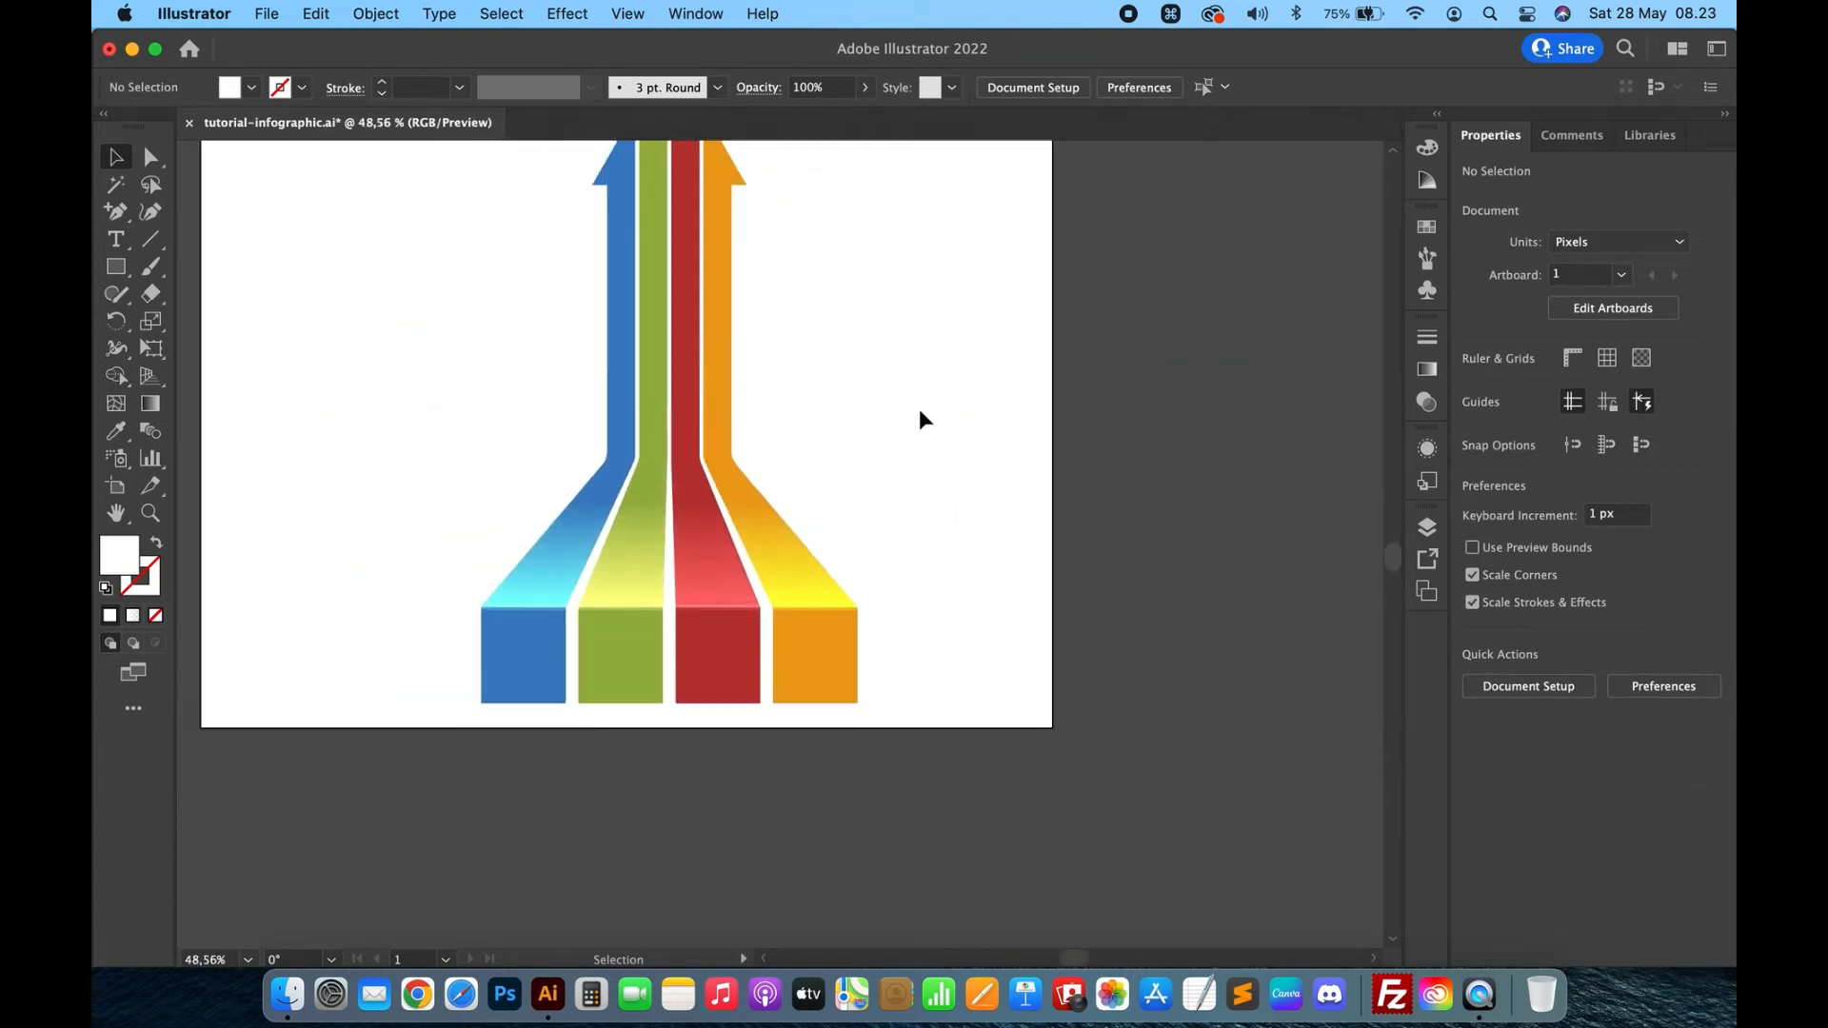
{"action": "scroll", "coordinate": [918, 409], "scroll_direction": "left", "scroll_amount": 1}
{"action": "scroll", "coordinate": [753, 589], "scroll_direction": "up", "scroll_amount": 3}
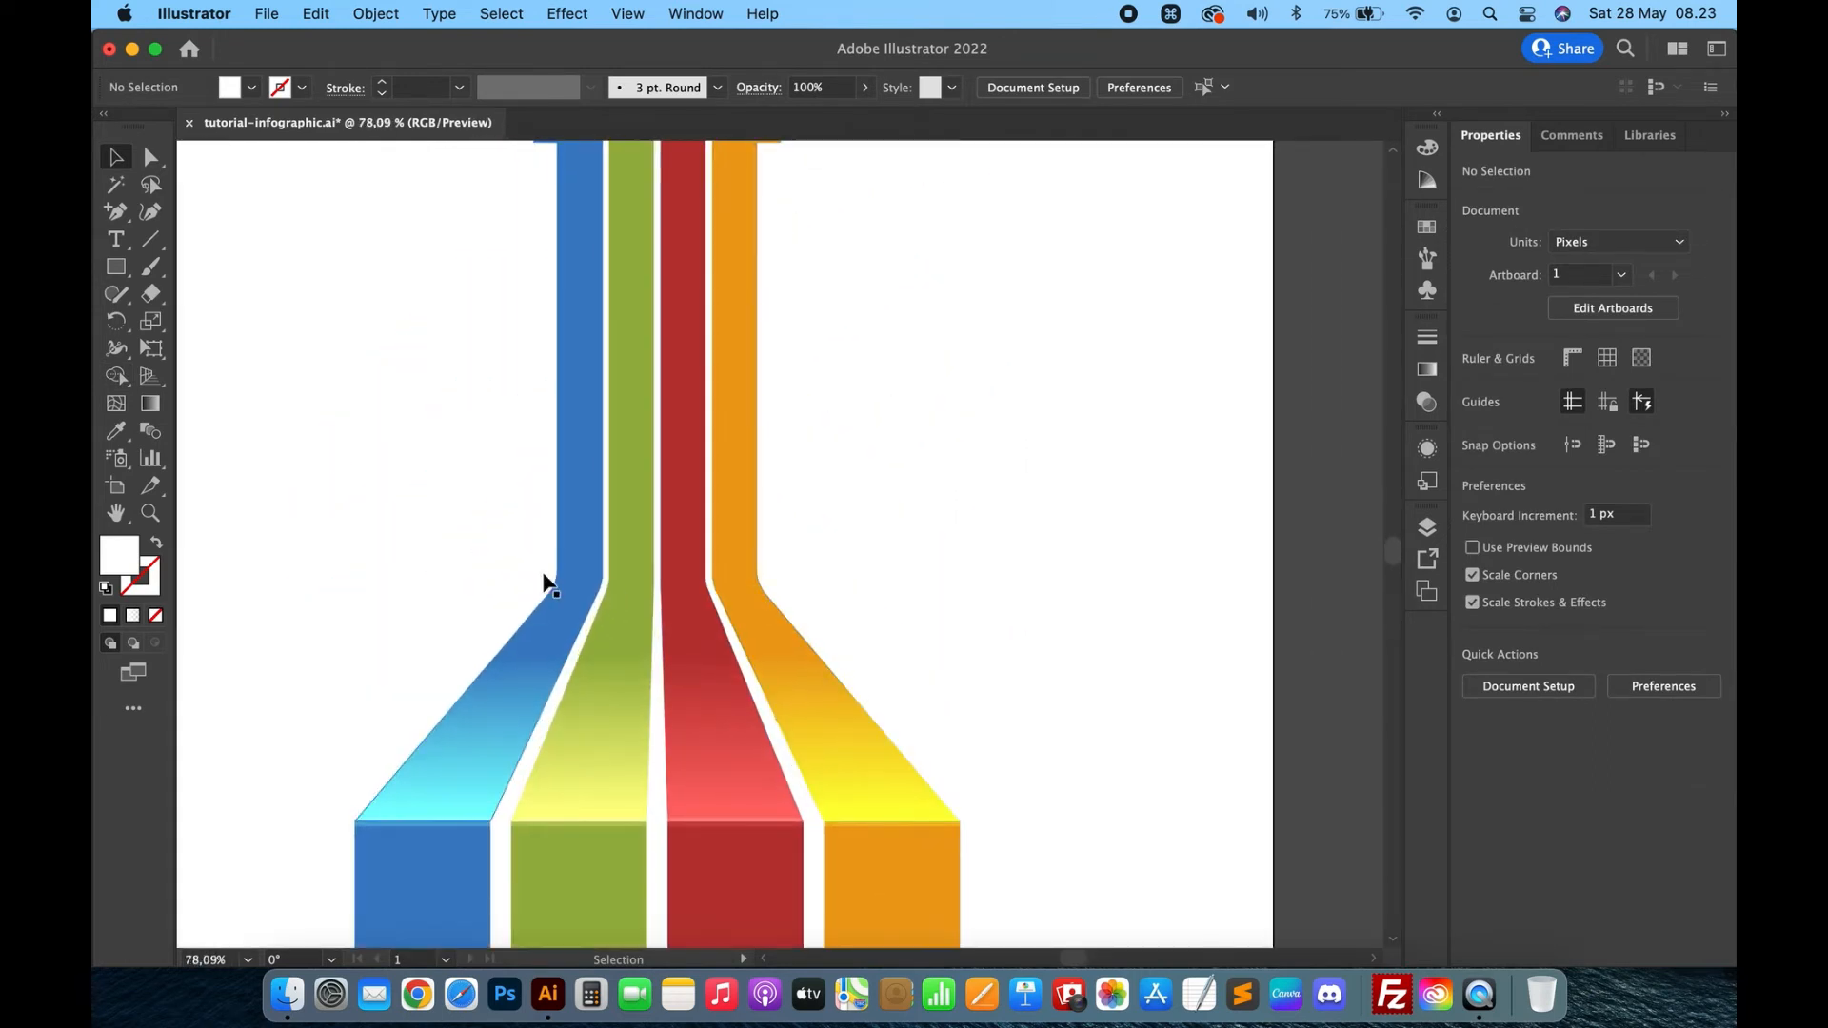
{"action": "left_click", "coordinate": [115, 266]}
{"action": "left_click_drag", "start_coordinate": [531, 566], "coordinate": [825, 599]}
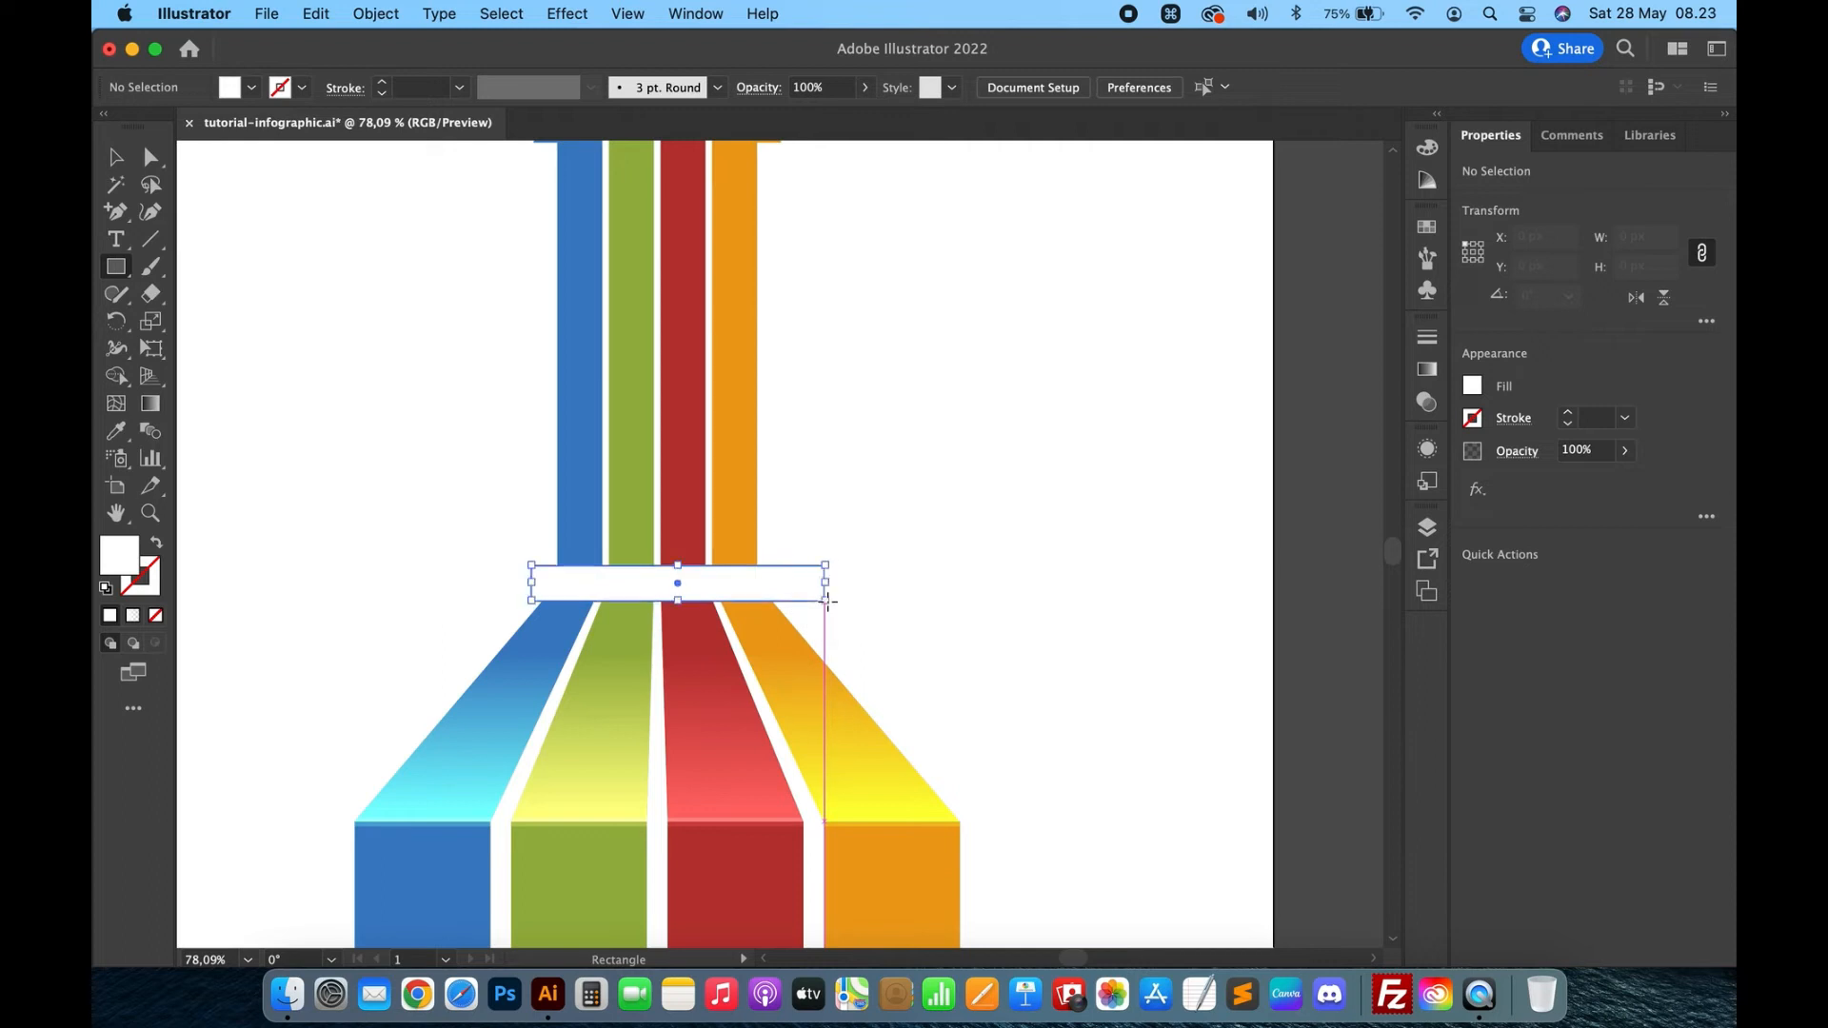
{"action": "key", "text": "v"}
{"action": "scroll", "coordinate": [871, 569], "scroll_direction": "up", "scroll_amount": 3}
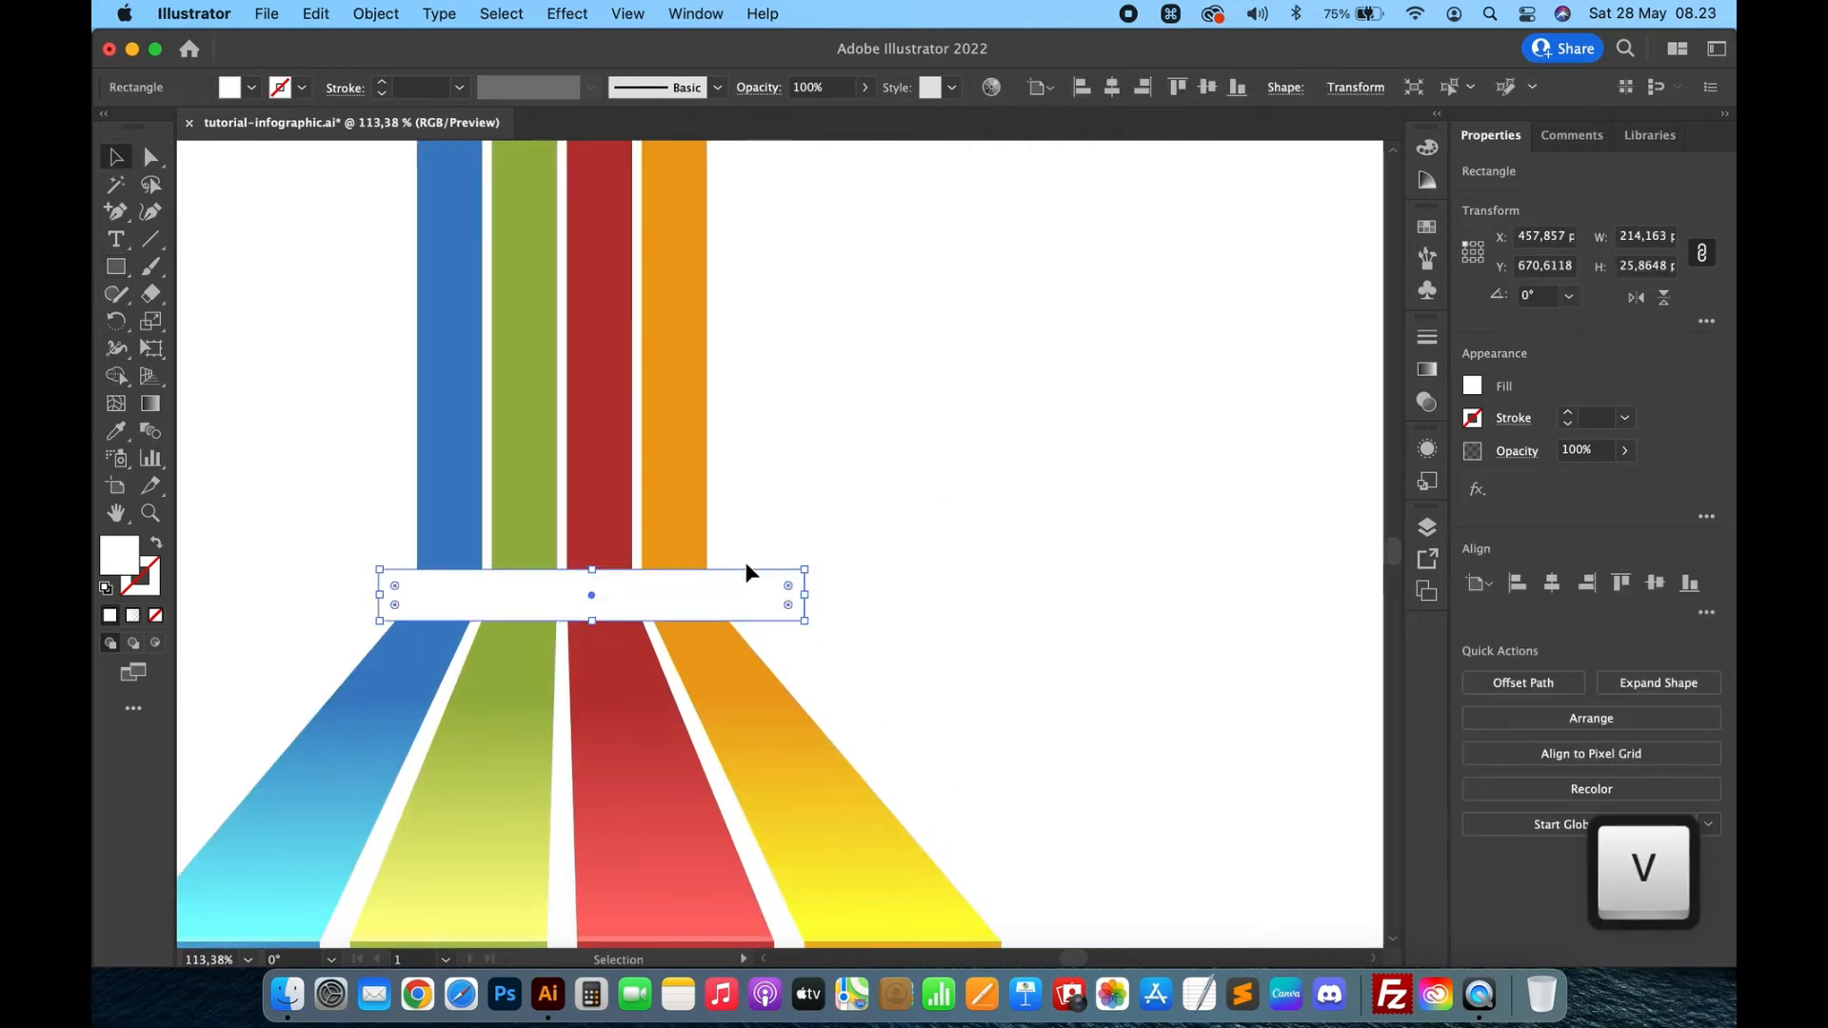
{"action": "left_click_drag", "start_coordinate": [730, 596], "coordinate": [706, 589]}
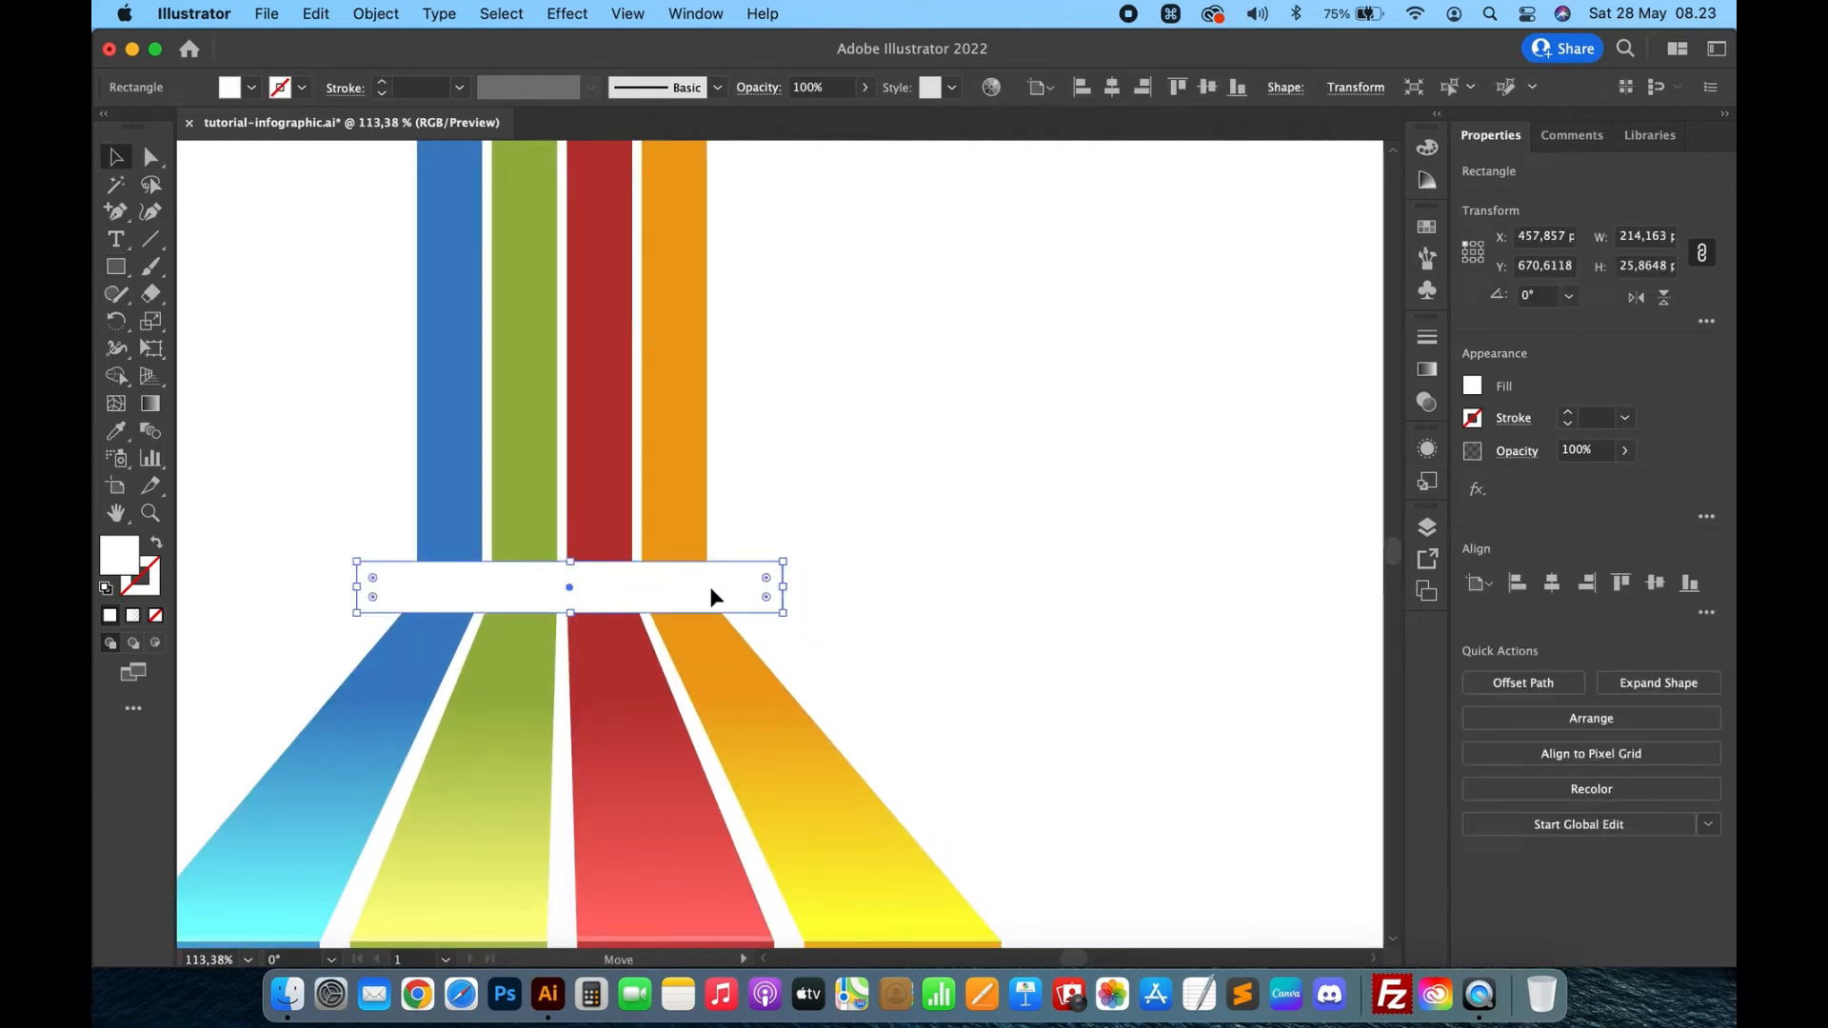
Apply a vertical linear gradient at -90° to the bend rectangle, fading from white to transparent.
{"action": "left_click", "coordinate": [151, 404]}
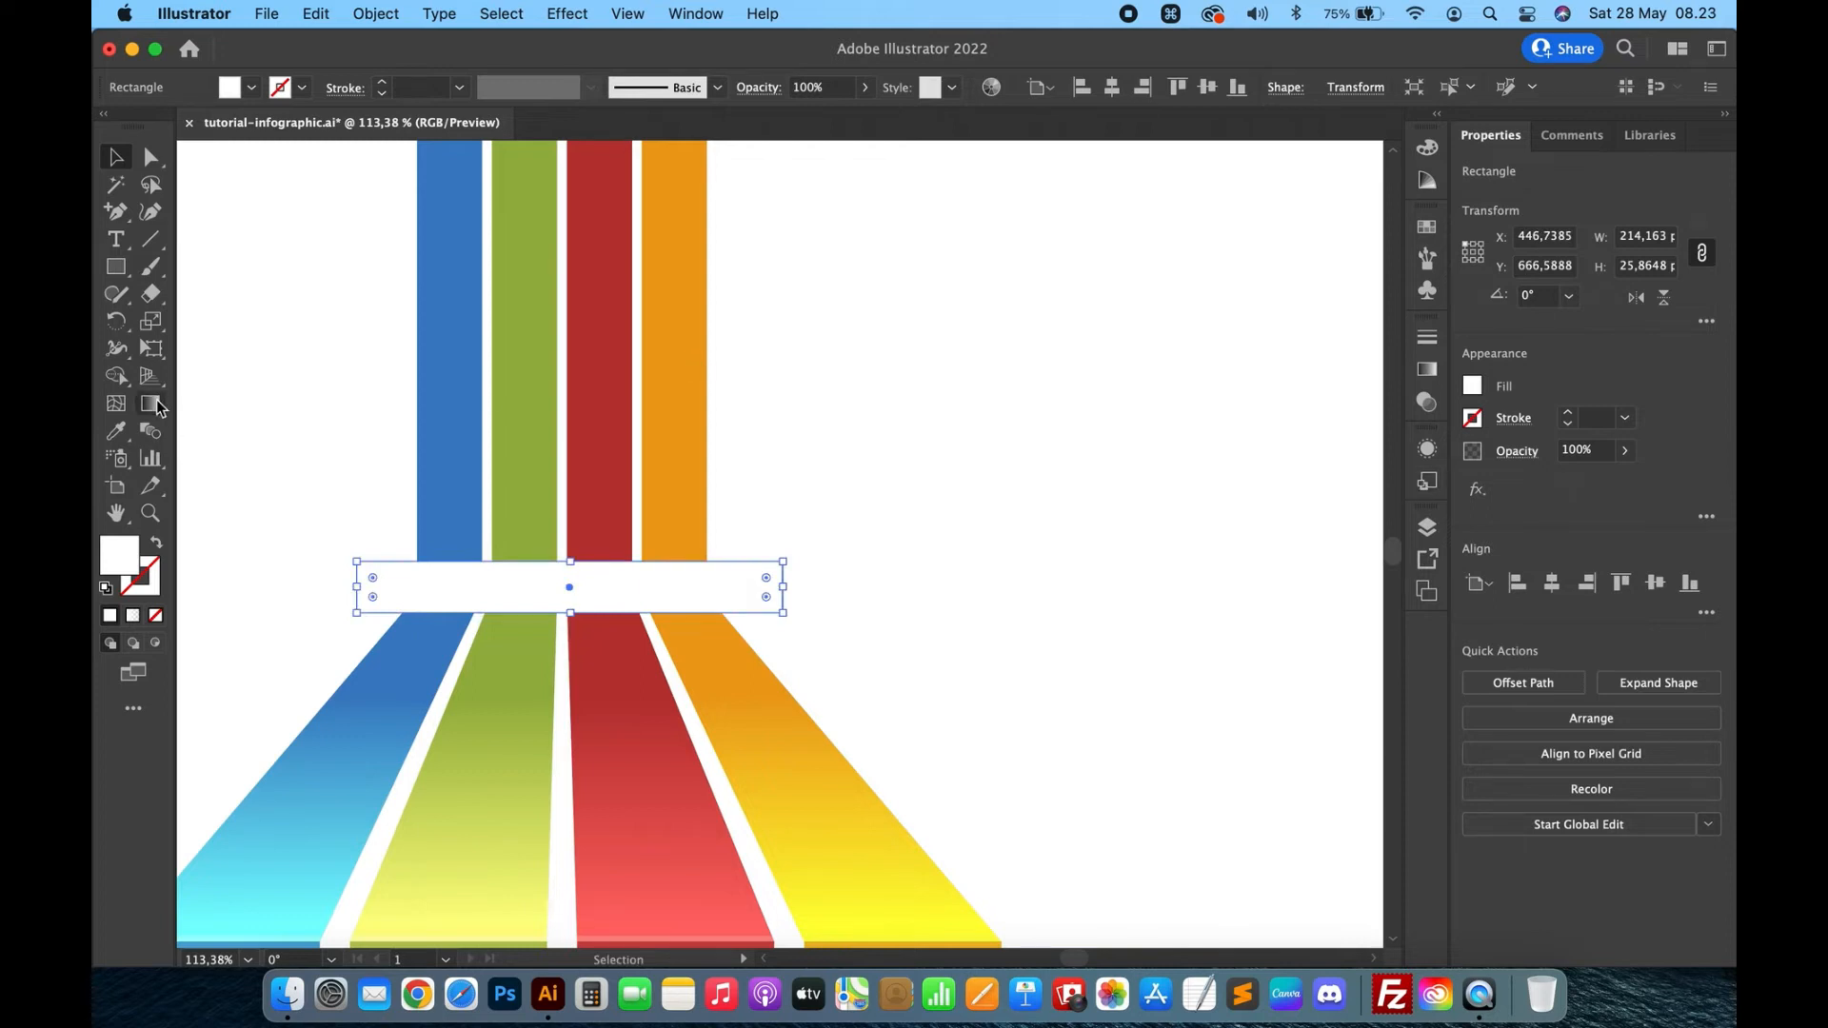
{"action": "left_click", "coordinate": [633, 595], "text": "shift"}
{"action": "left_click_drag", "start_coordinate": [615, 560], "coordinate": [616, 613]}
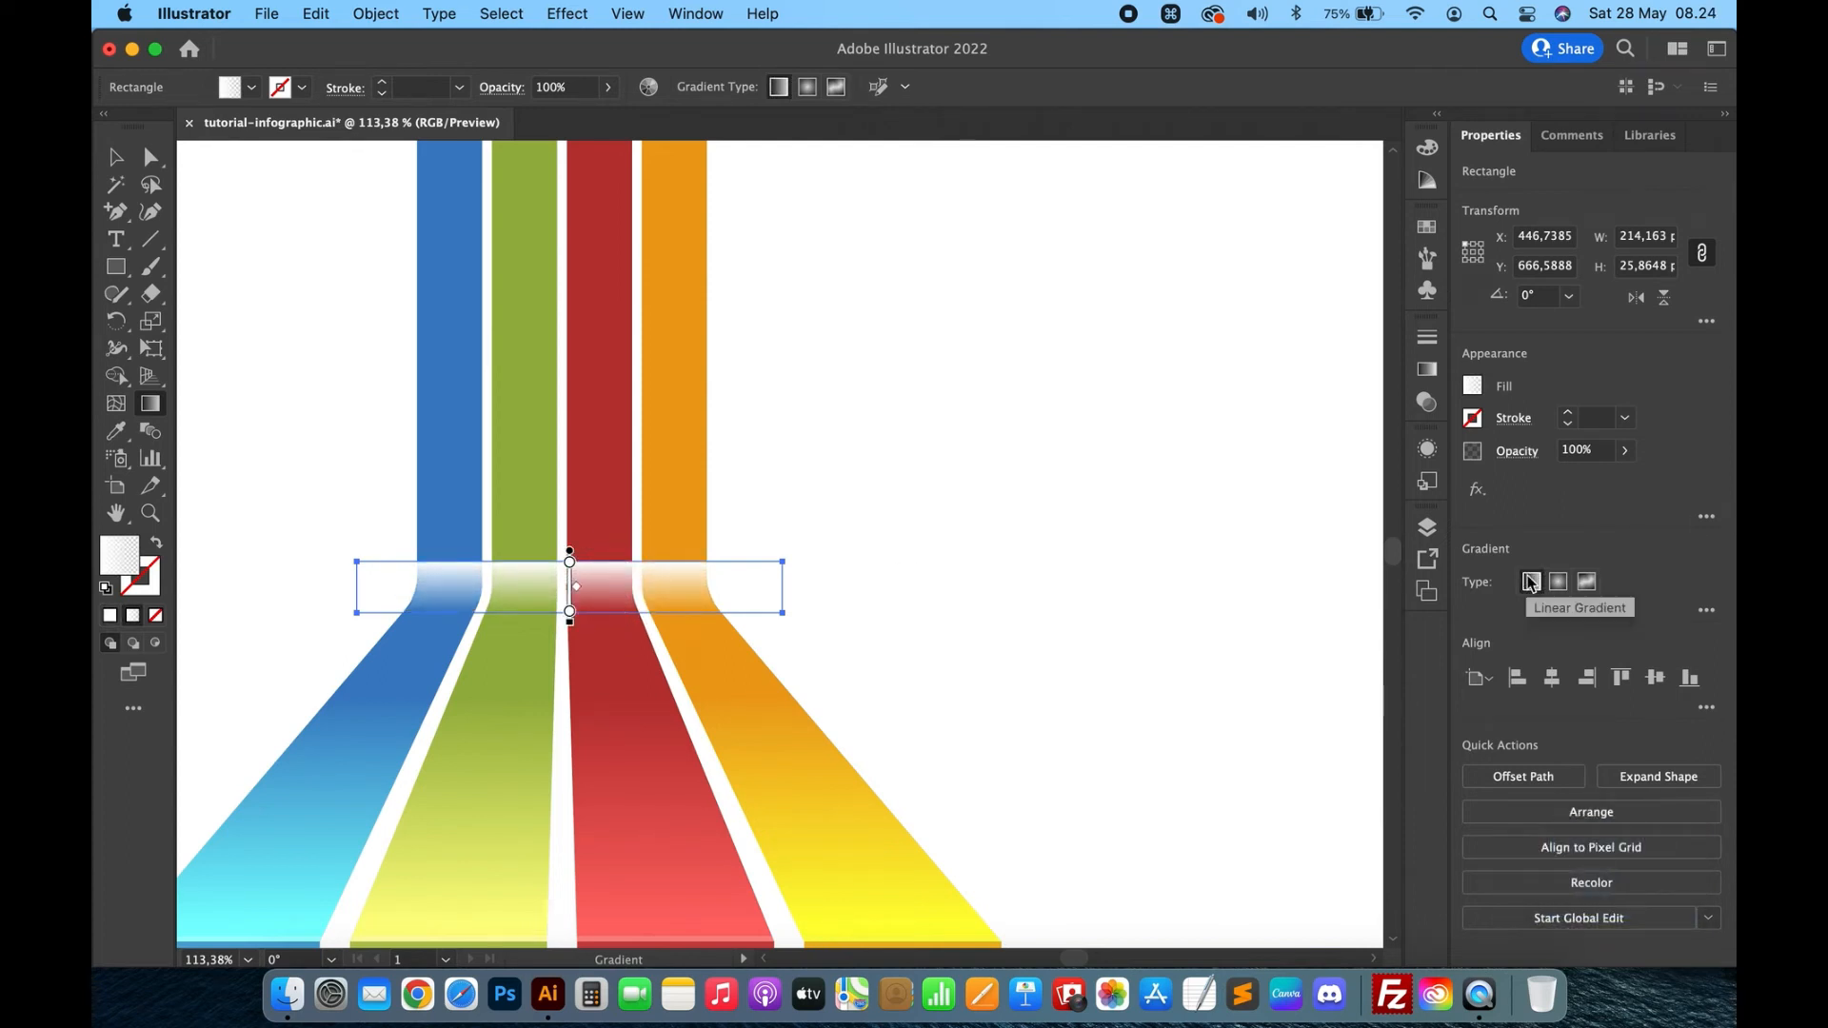
Change the starting colour stop of the bend rectangle's gradient to black.
{"action": "left_click", "coordinate": [1429, 371]}
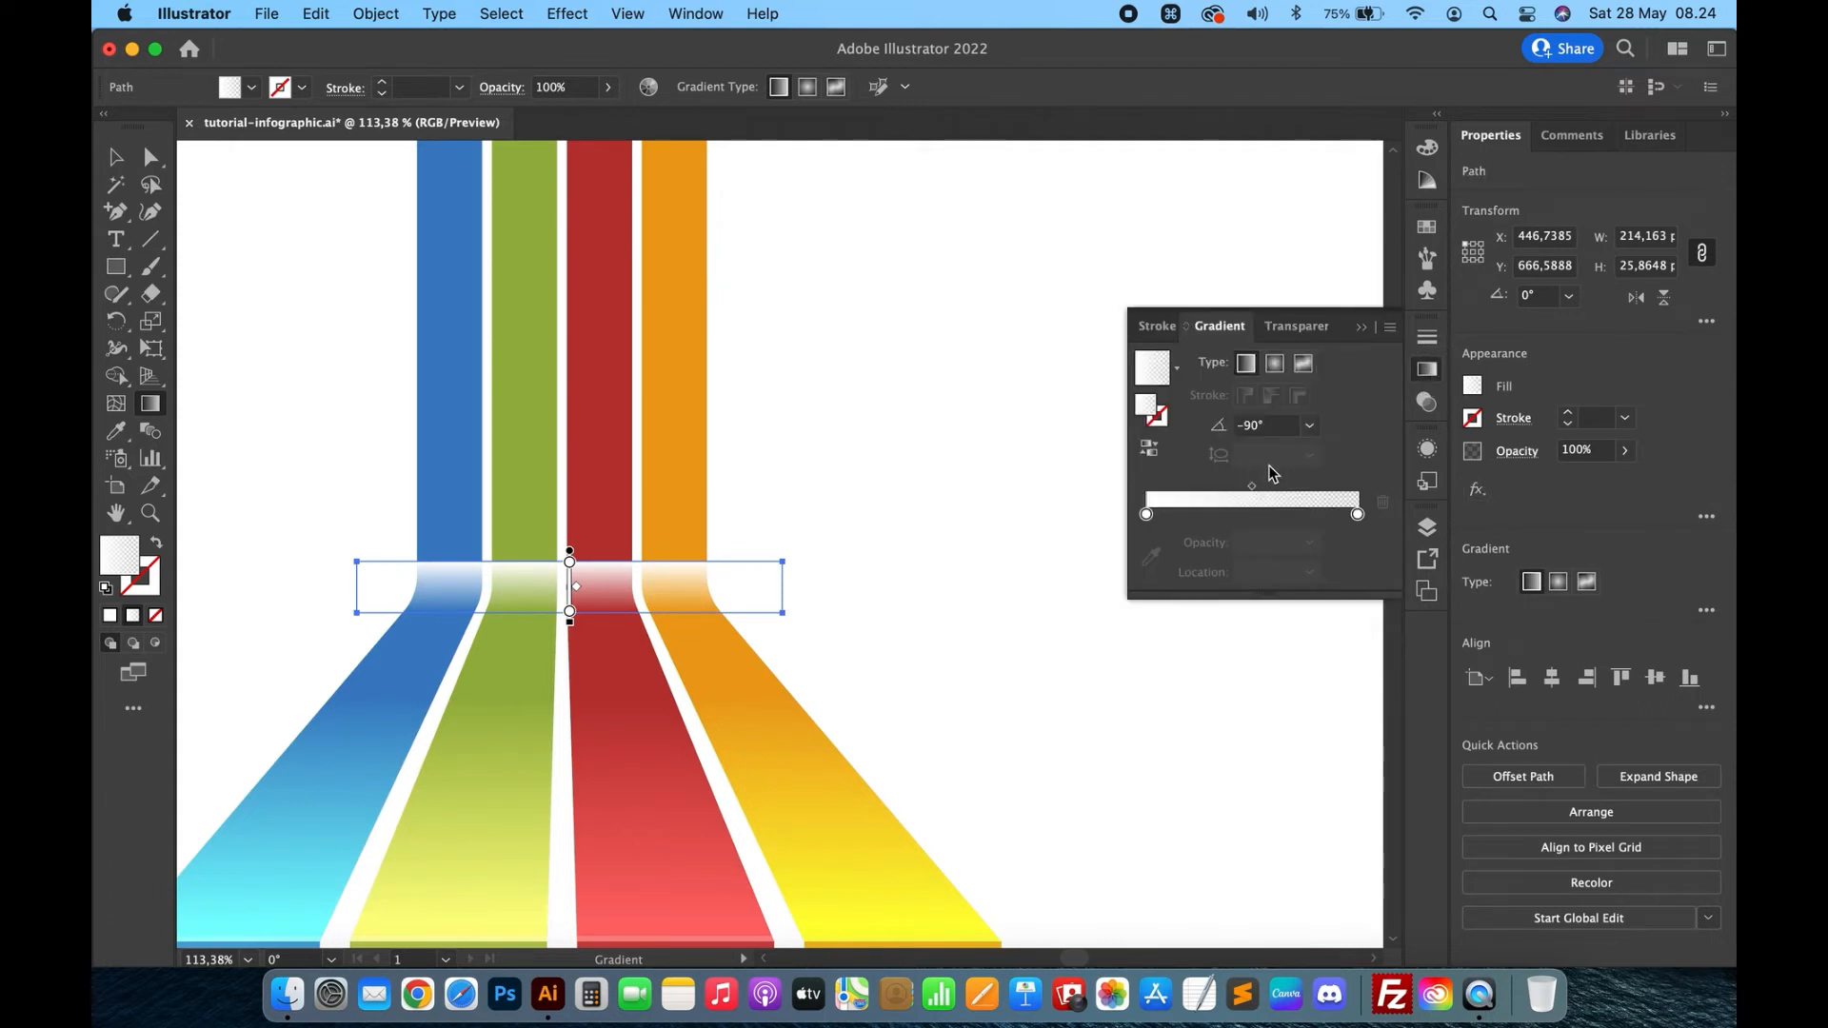
{"action": "left_click", "coordinate": [1147, 515]}
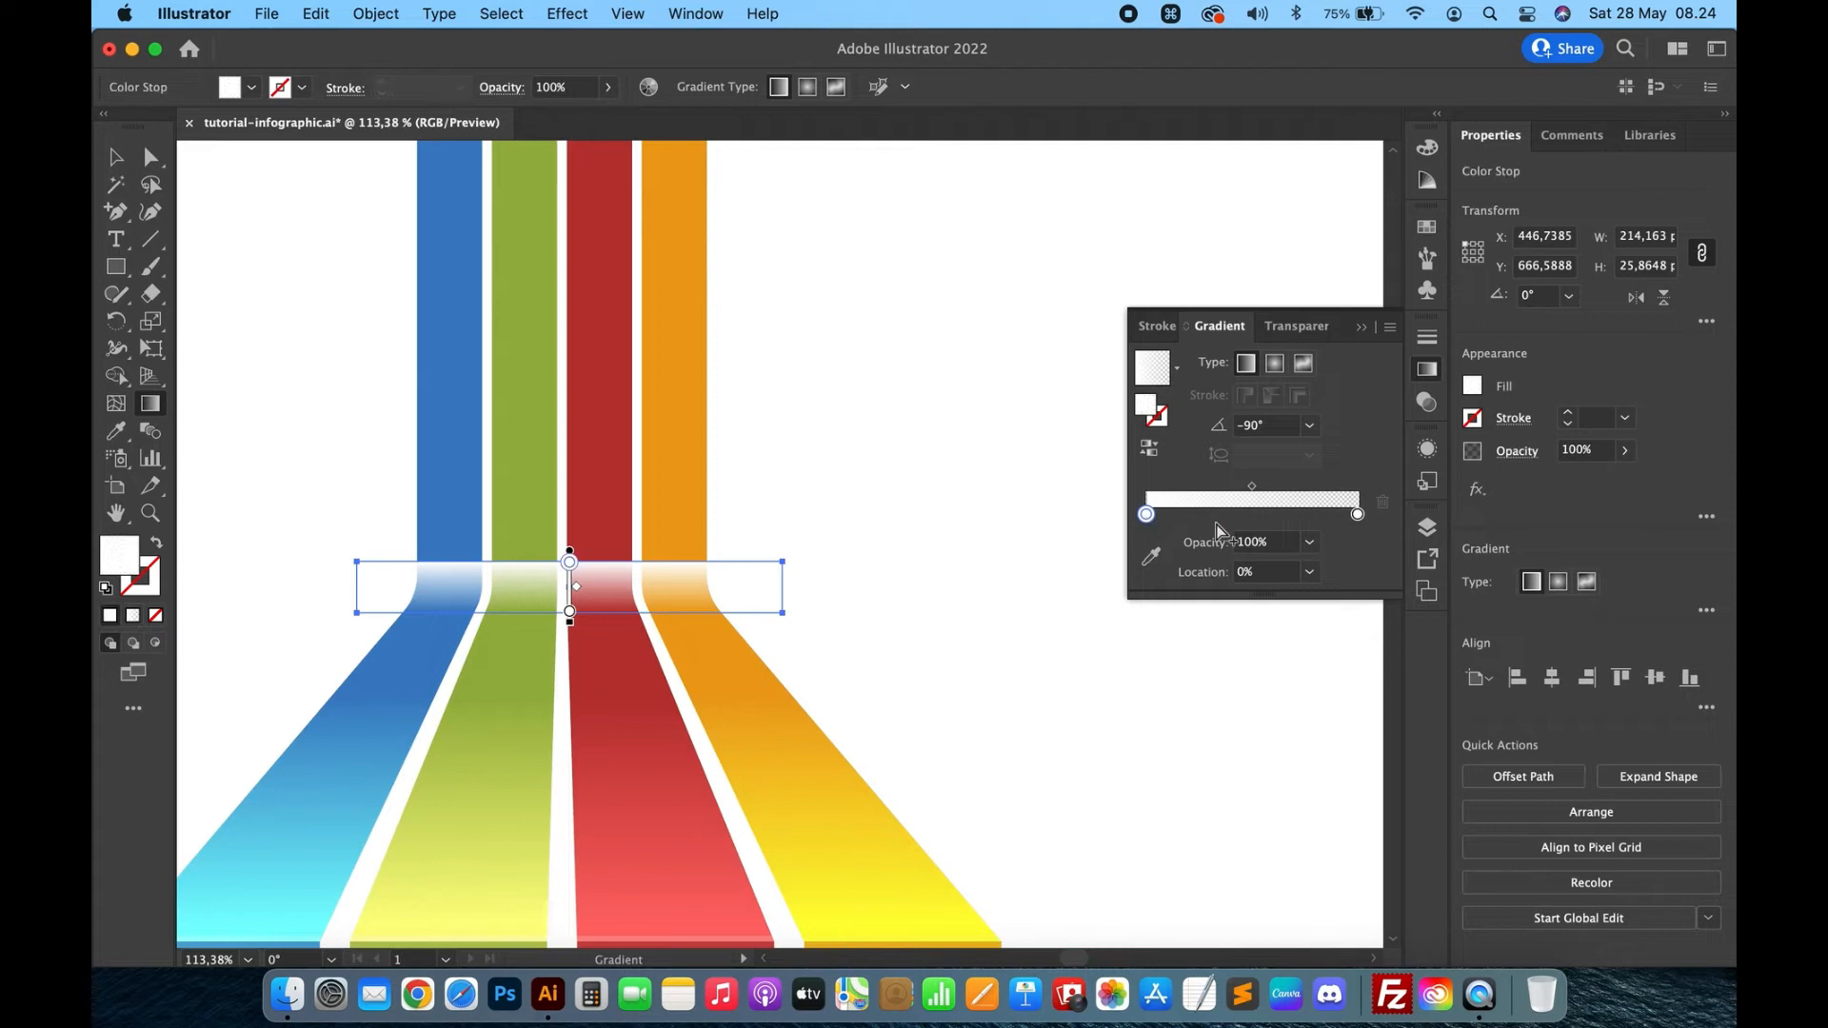
{"action": "double_click", "coordinate": [1150, 408]}
{"action": "left_click_drag", "start_coordinate": [1142, 478], "coordinate": [1234, 752]}
{"action": "left_click", "coordinate": [1482, 466]}
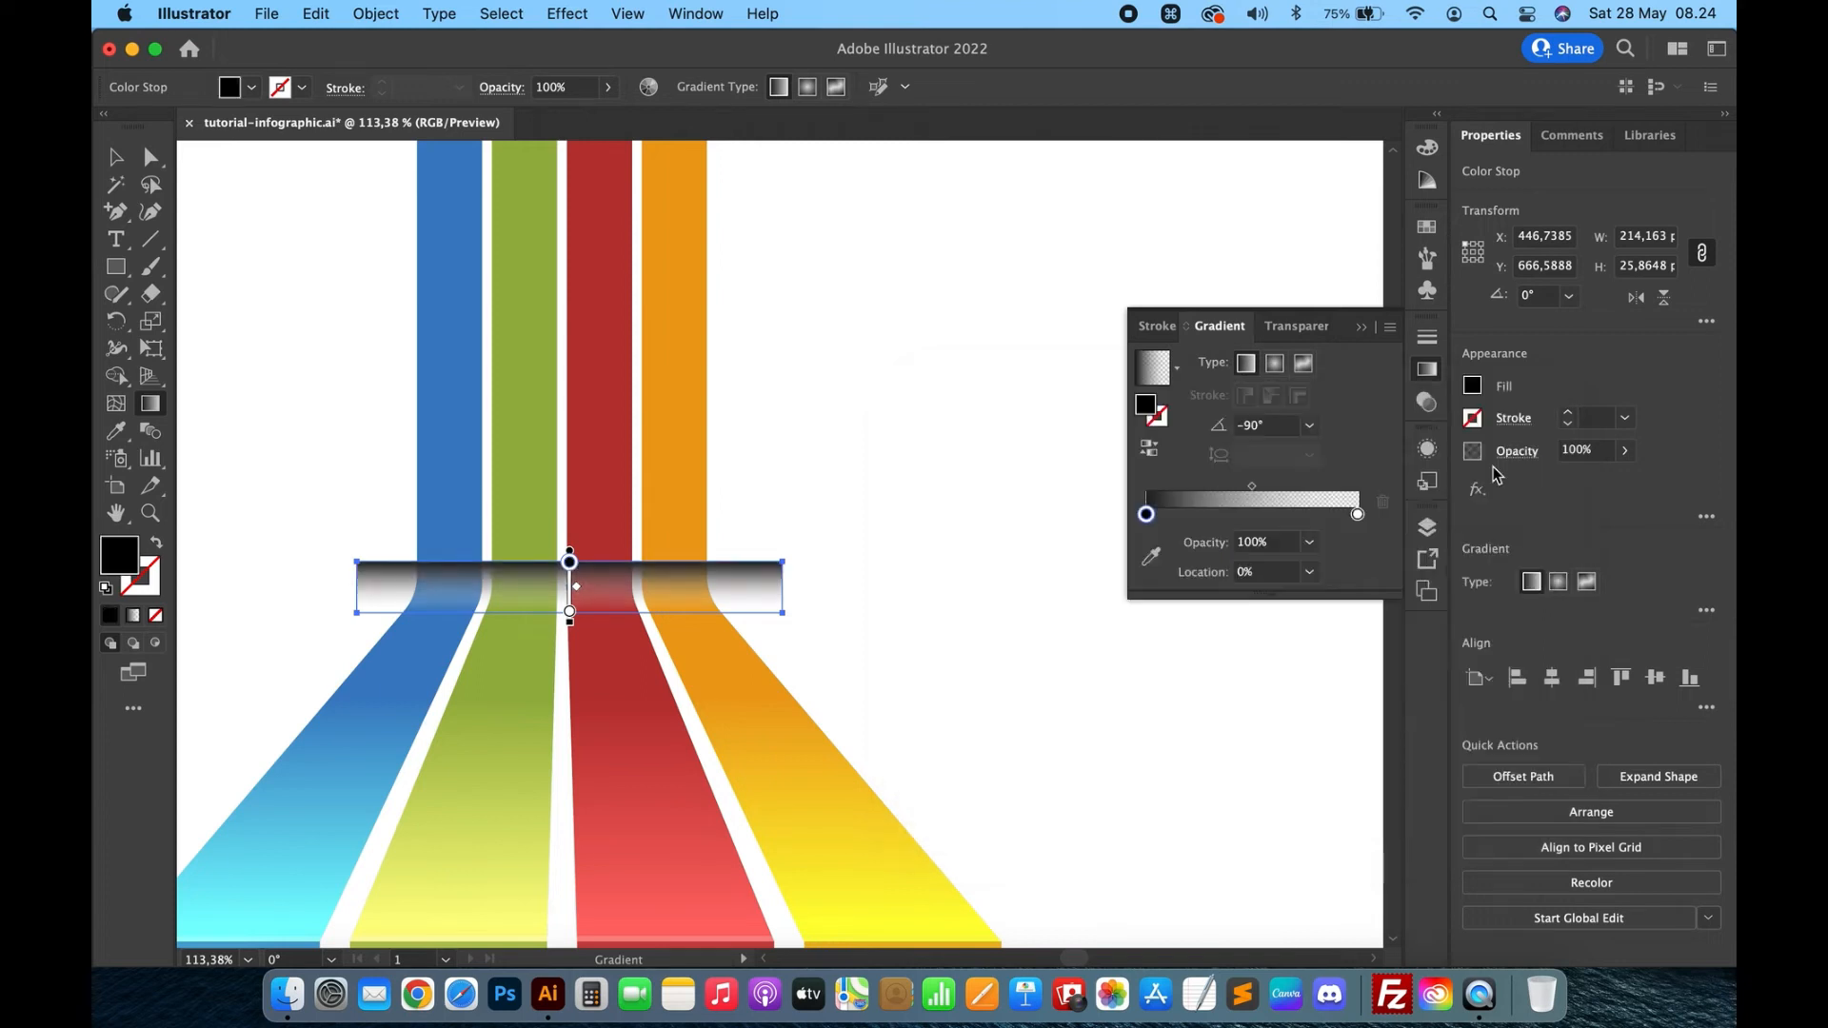
Change the transparent end stop of the bend rectangle's gradient to black.
{"action": "left_click", "coordinate": [1356, 515]}
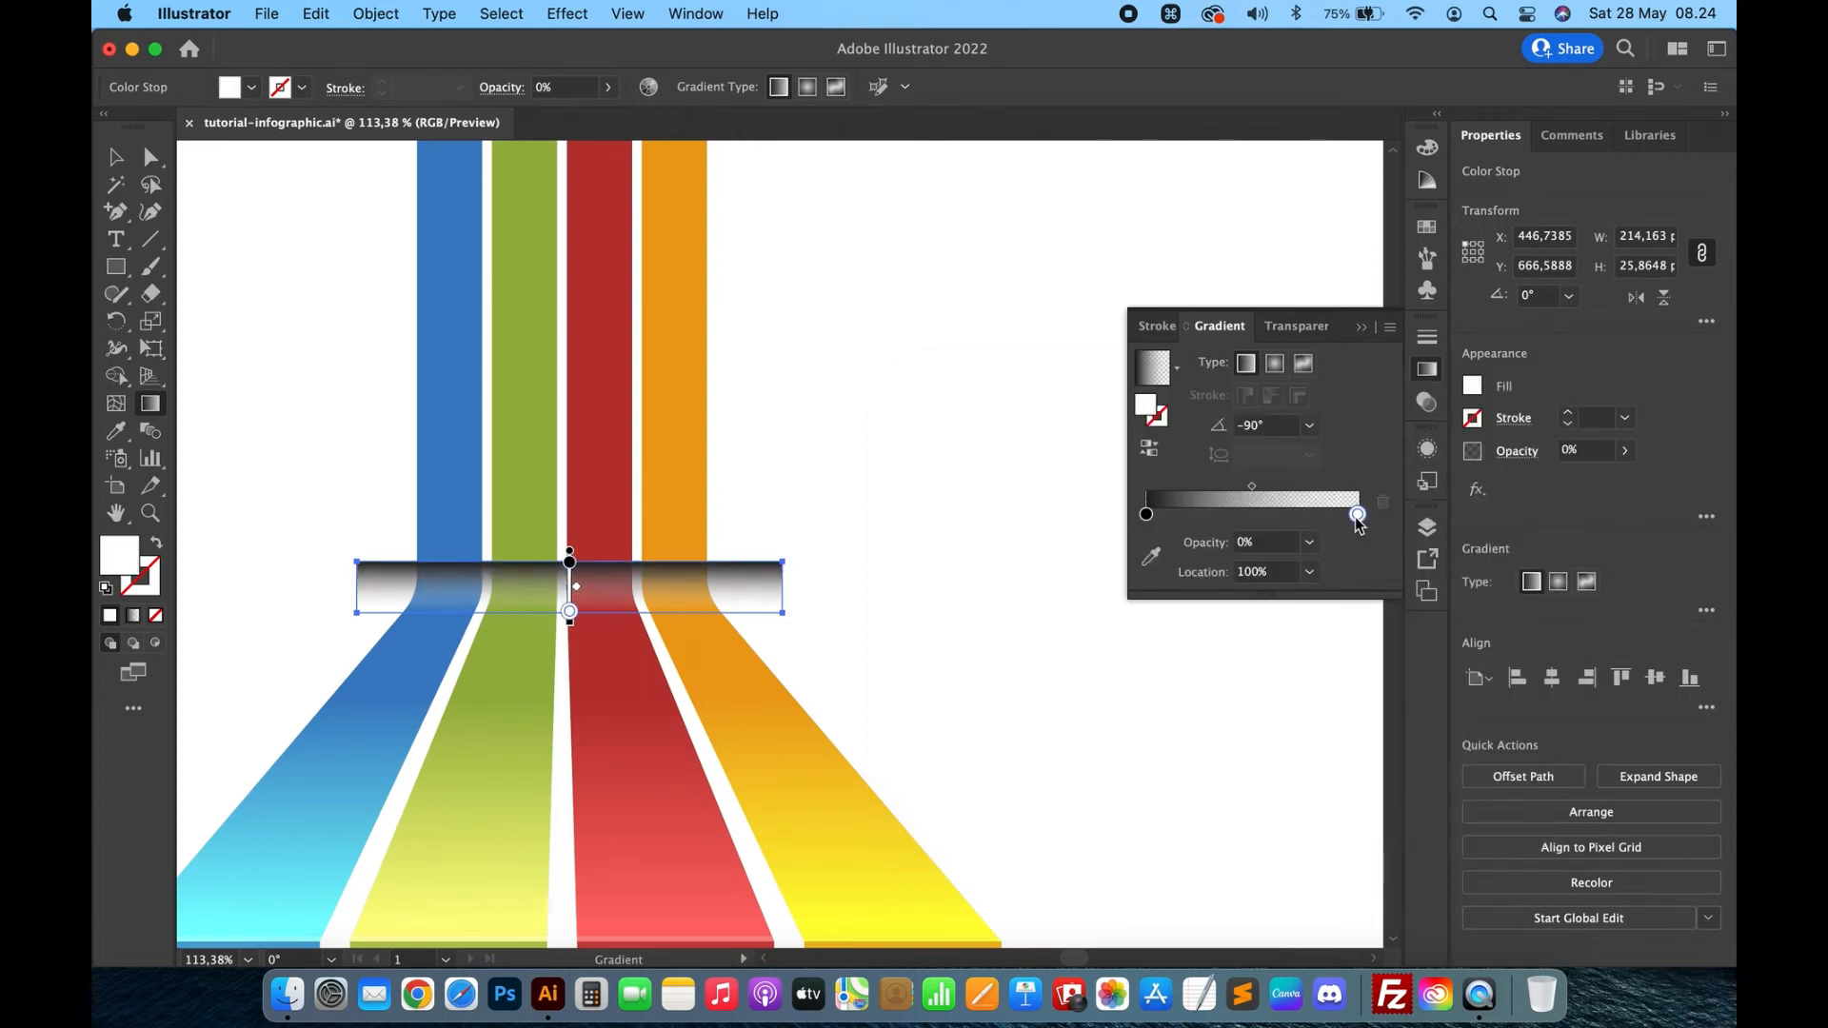
{"action": "double_click", "coordinate": [1153, 412]}
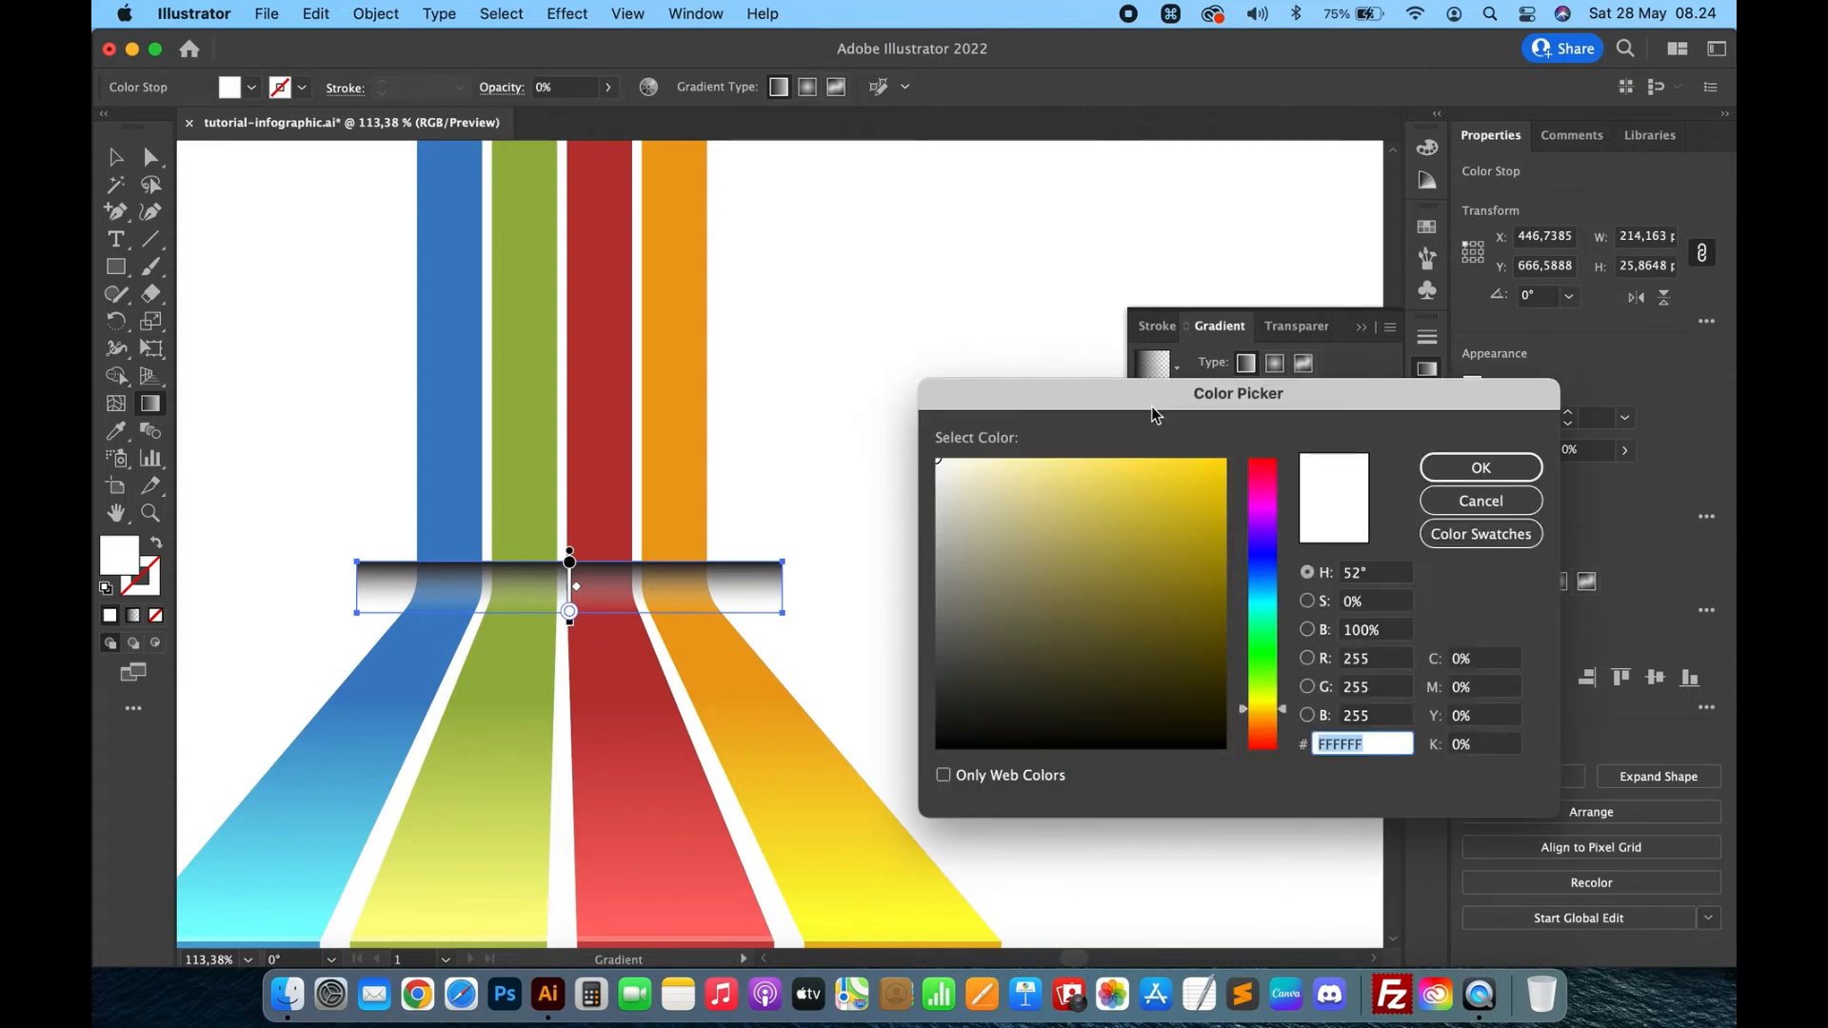
{"action": "left_click_drag", "start_coordinate": [1190, 667], "coordinate": [1262, 780]}
{"action": "left_click", "coordinate": [1480, 468]}
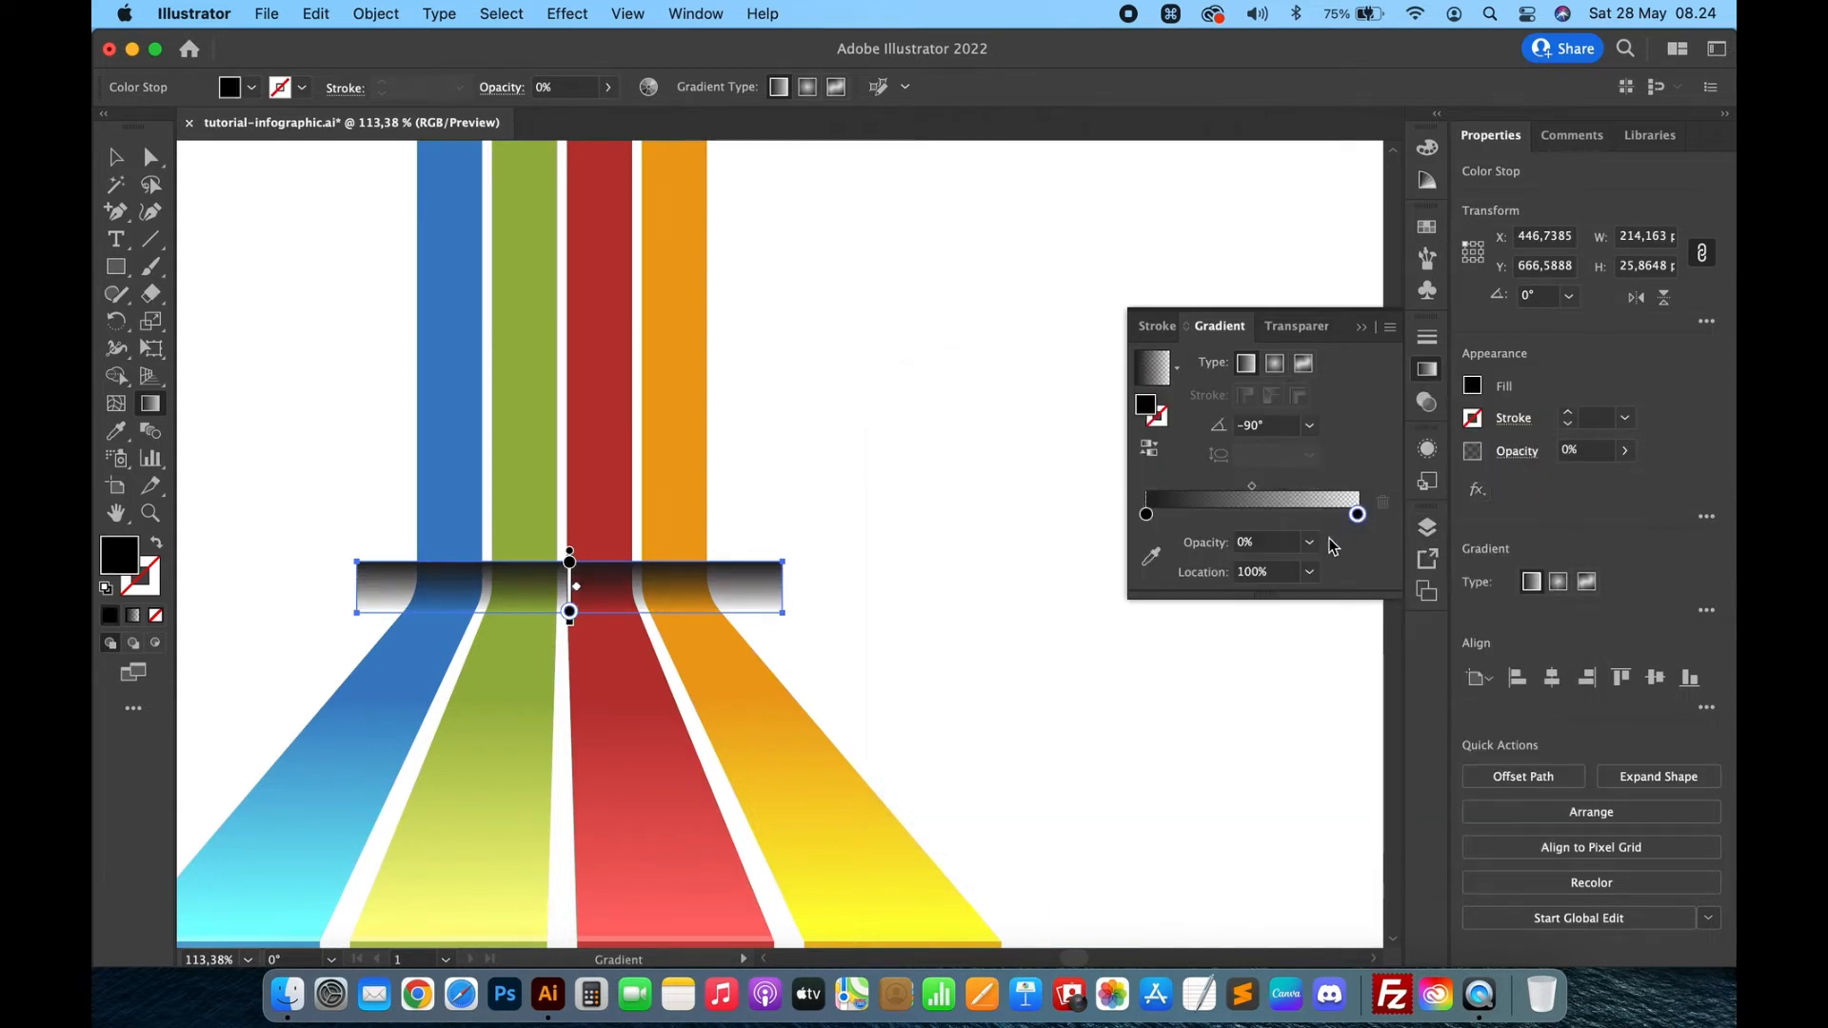
Add a black colour stop at about 51% along the bend rectangle's gradient.
{"action": "left_click", "coordinate": [1312, 542]}
{"action": "left_click", "coordinate": [1331, 564]}
{"action": "left_click", "coordinate": [1255, 515]}
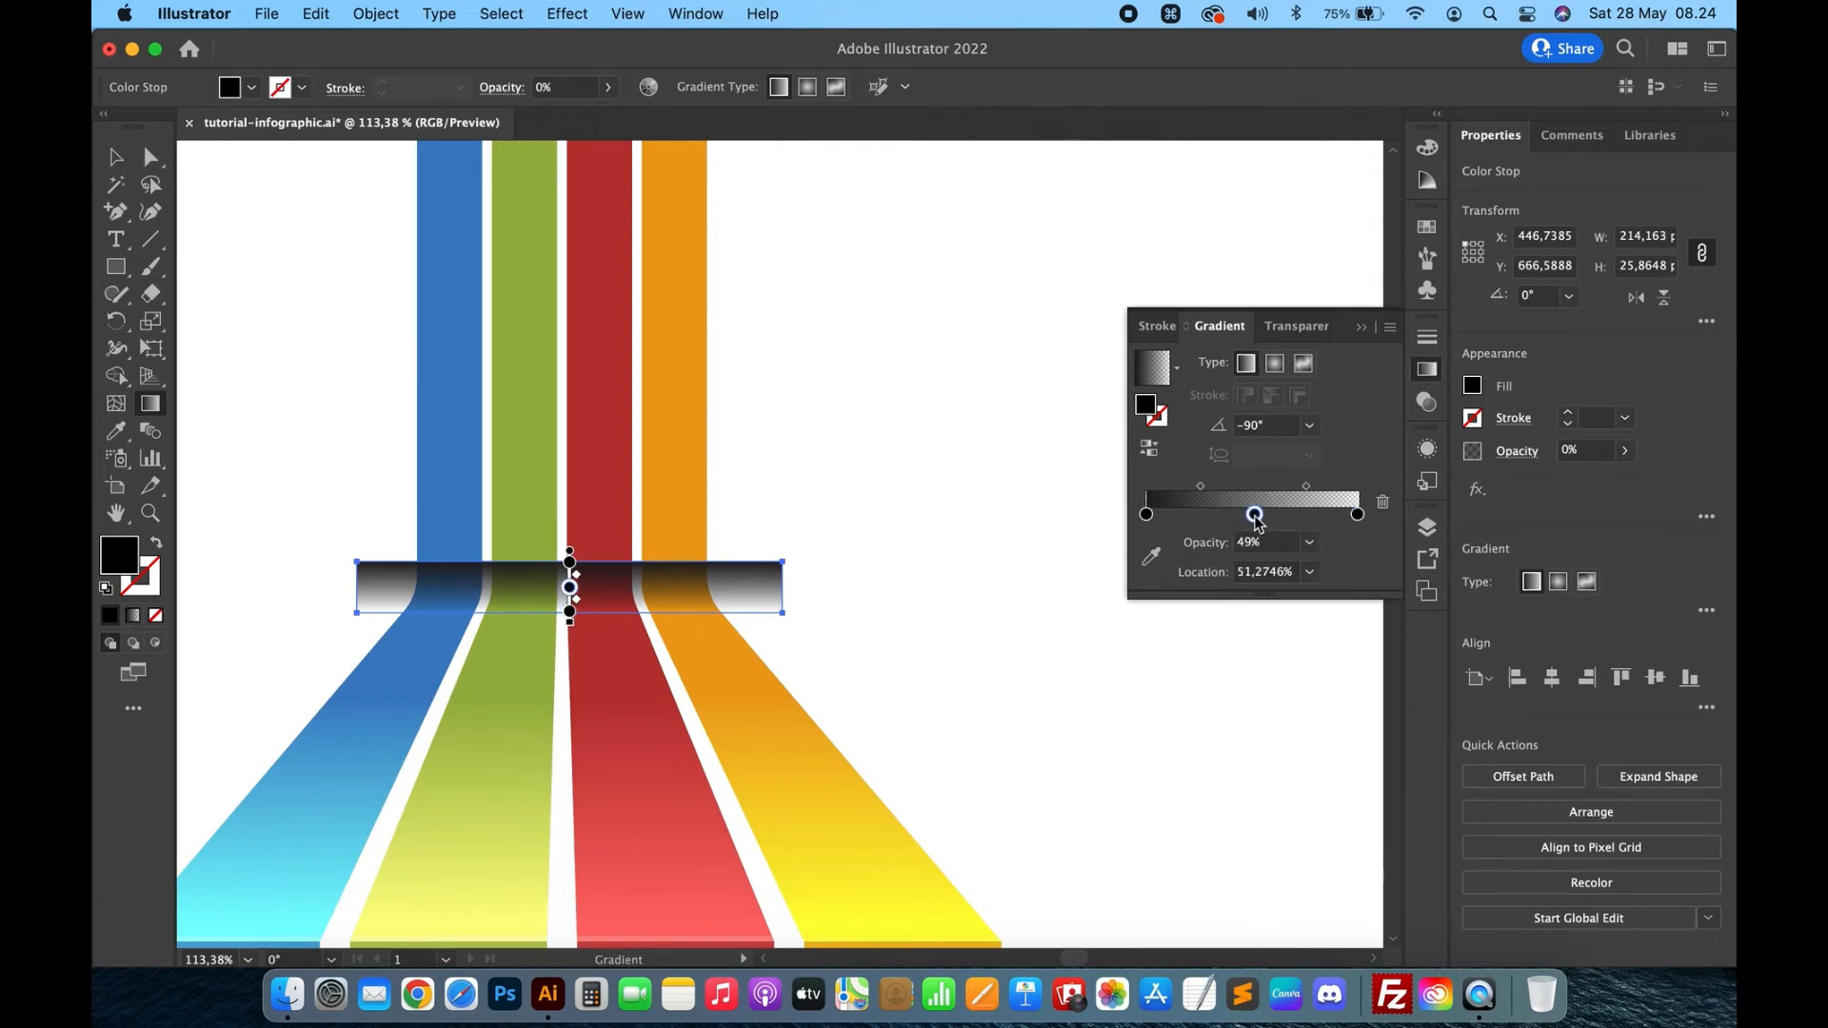
Set the middle colour stop of the bend rectangle's gradient to 50% location and 100% opacity.
{"action": "left_click_drag", "start_coordinate": [1255, 515], "coordinate": [1258, 515]}
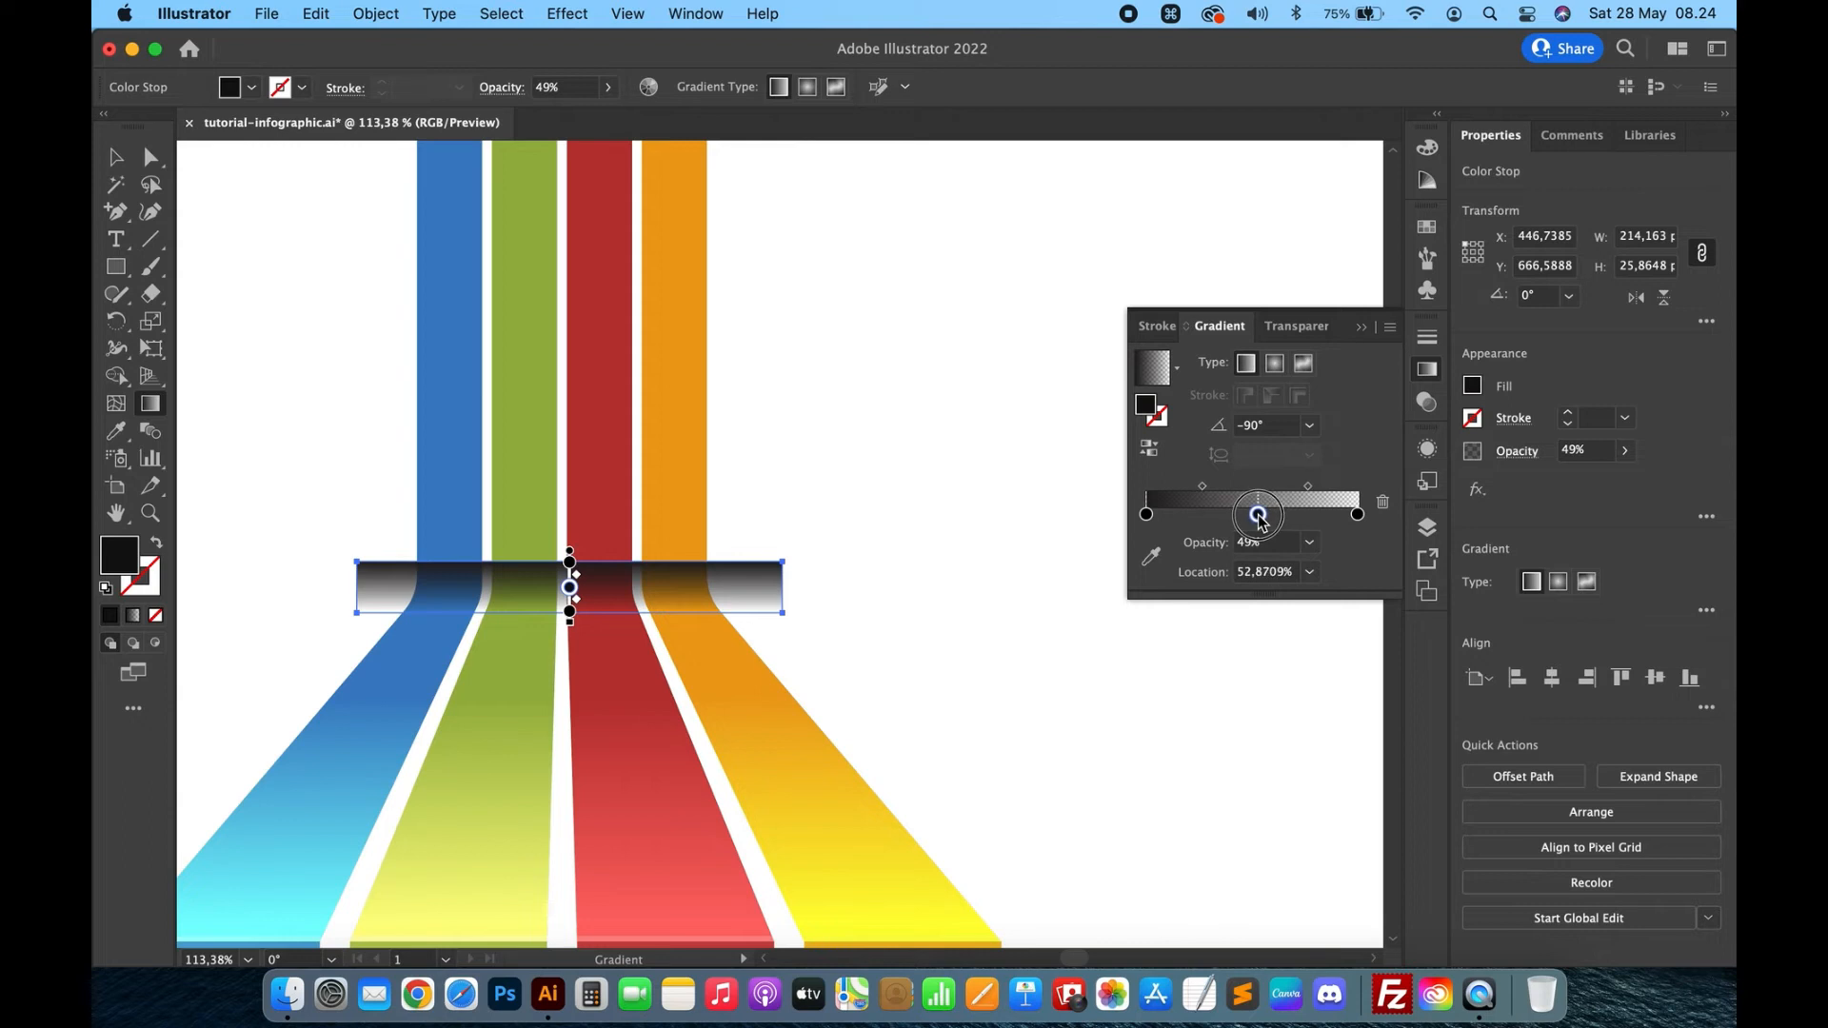
{"action": "left_click", "coordinate": [1265, 570]}
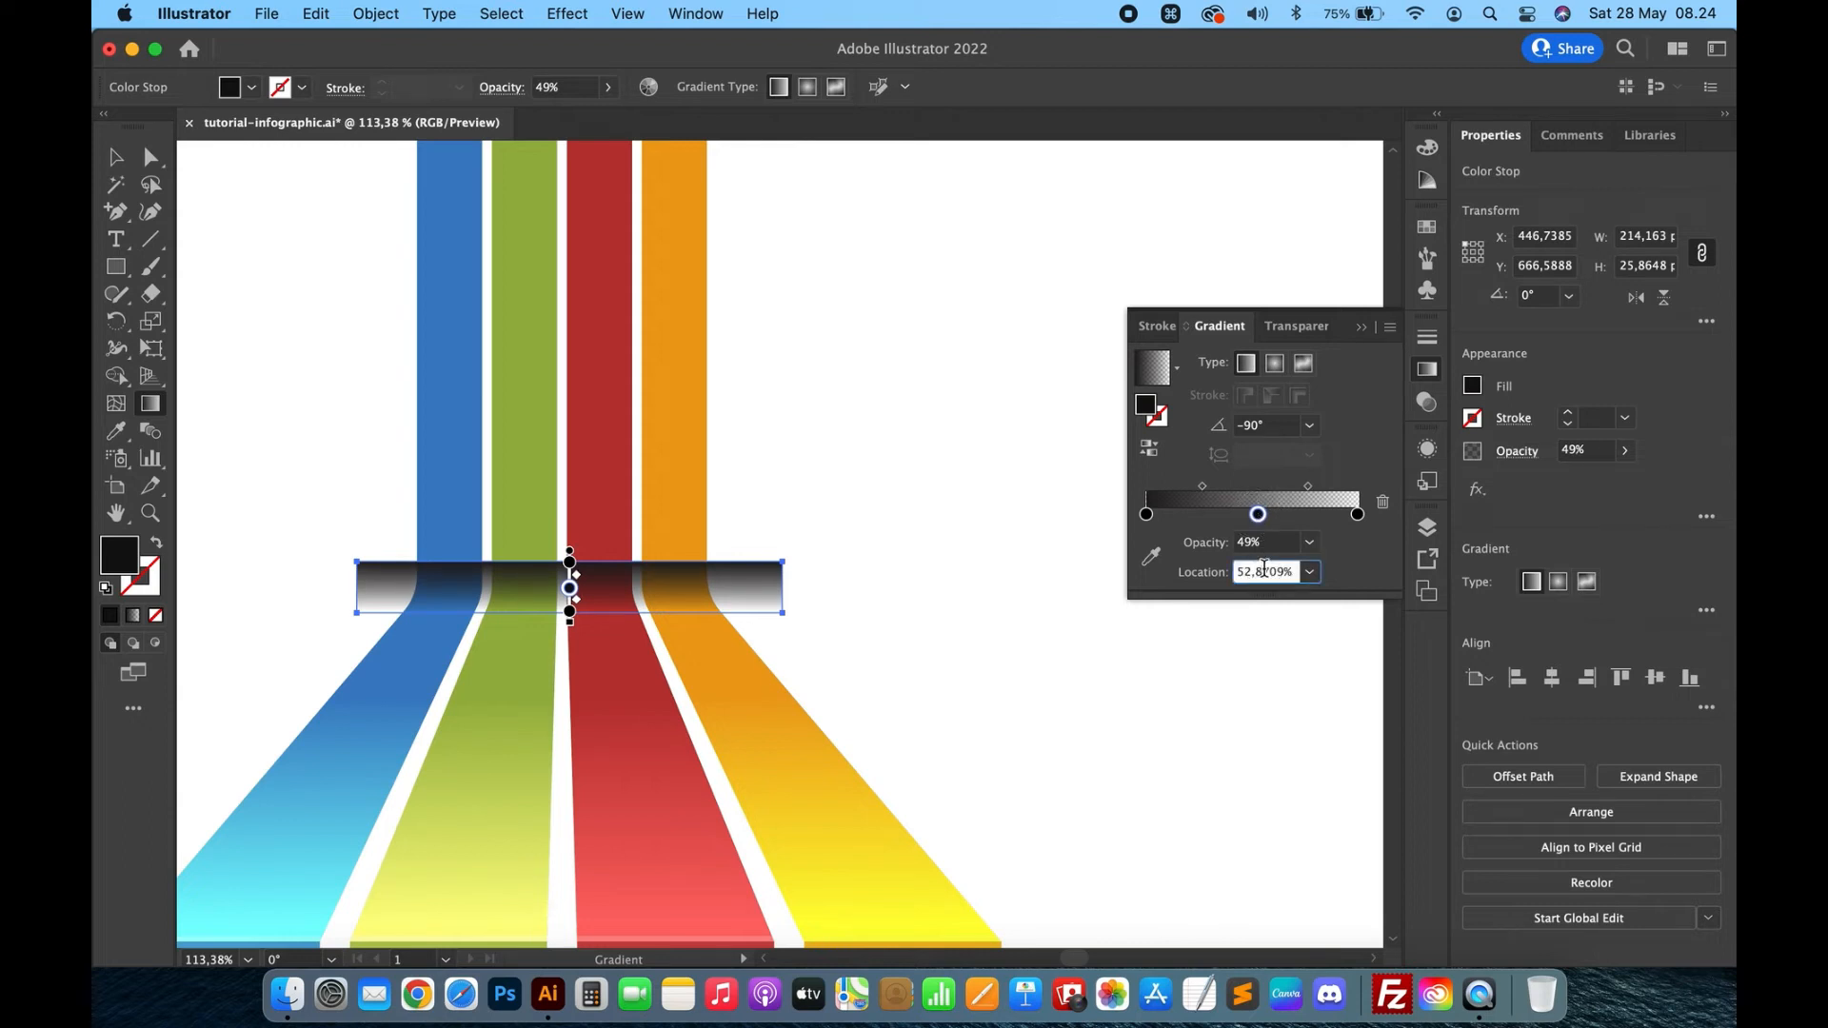
{"action": "key", "text": "super+a"}
{"action": "type", "text": "50"}
{"action": "key", "text": "Return"}
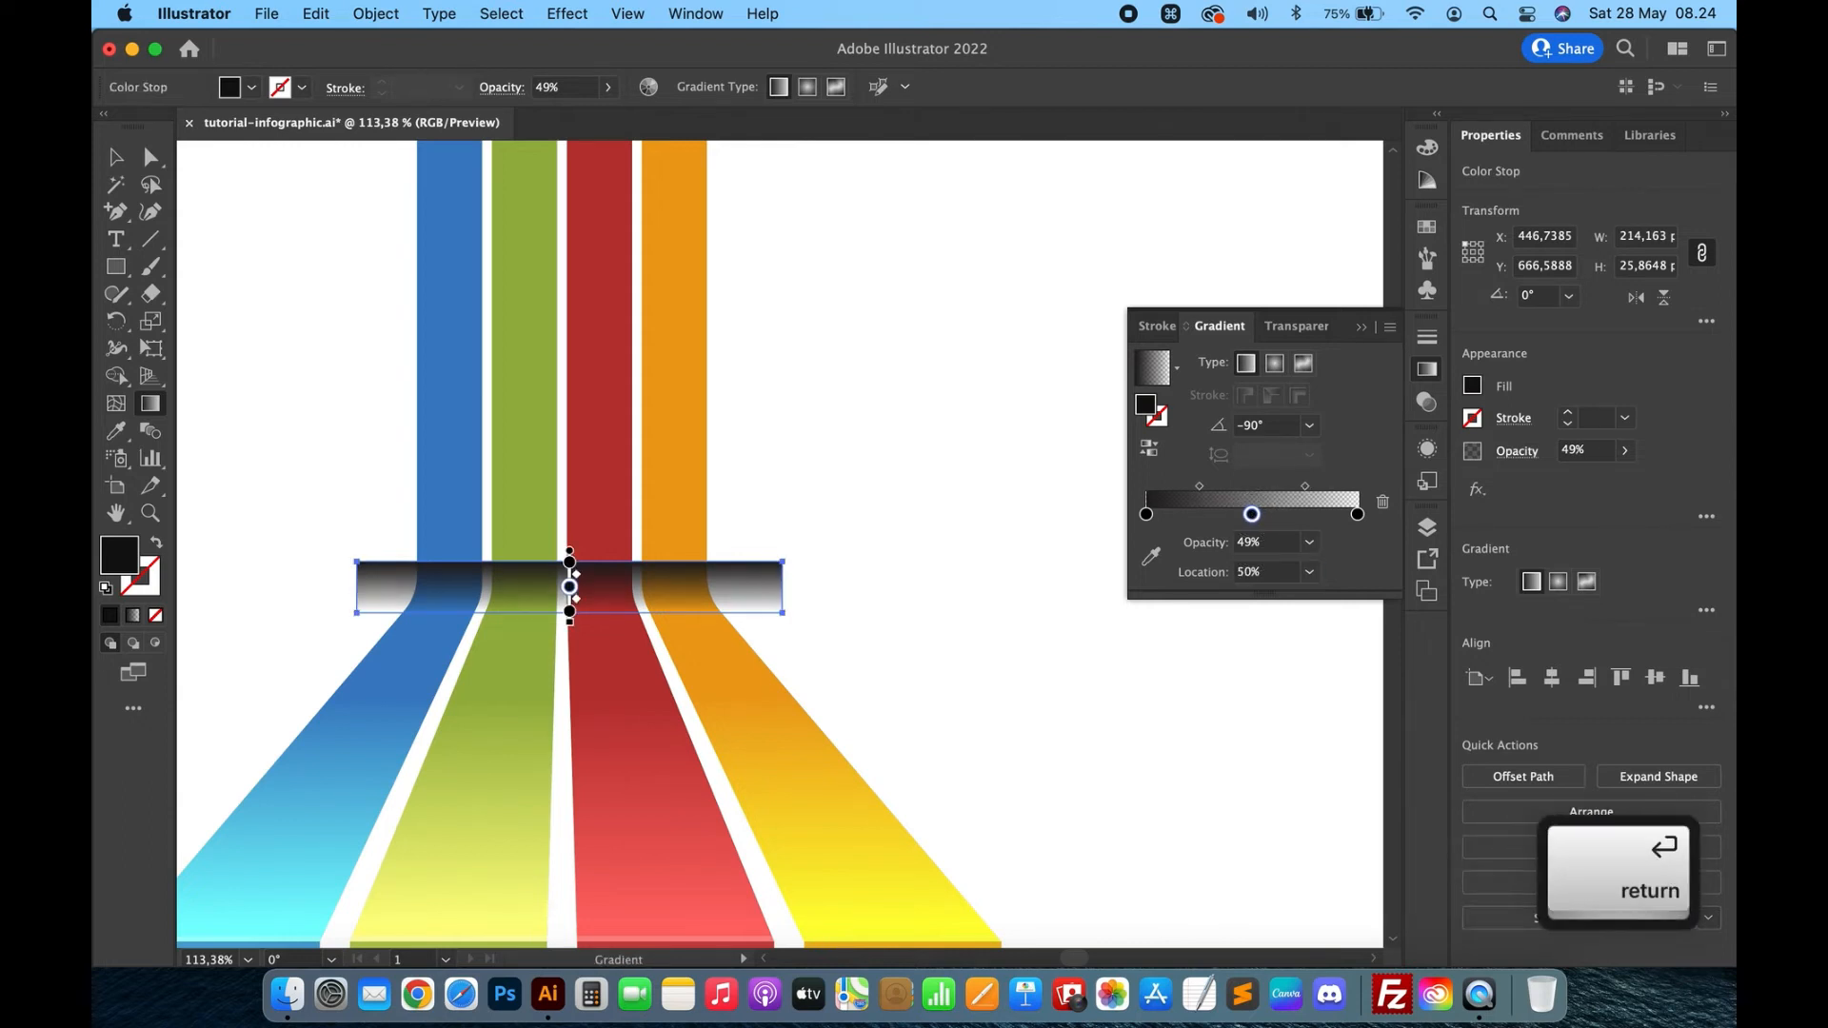
{"action": "left_click", "coordinate": [1309, 542]}
{"action": "left_click", "coordinate": [1343, 817]}
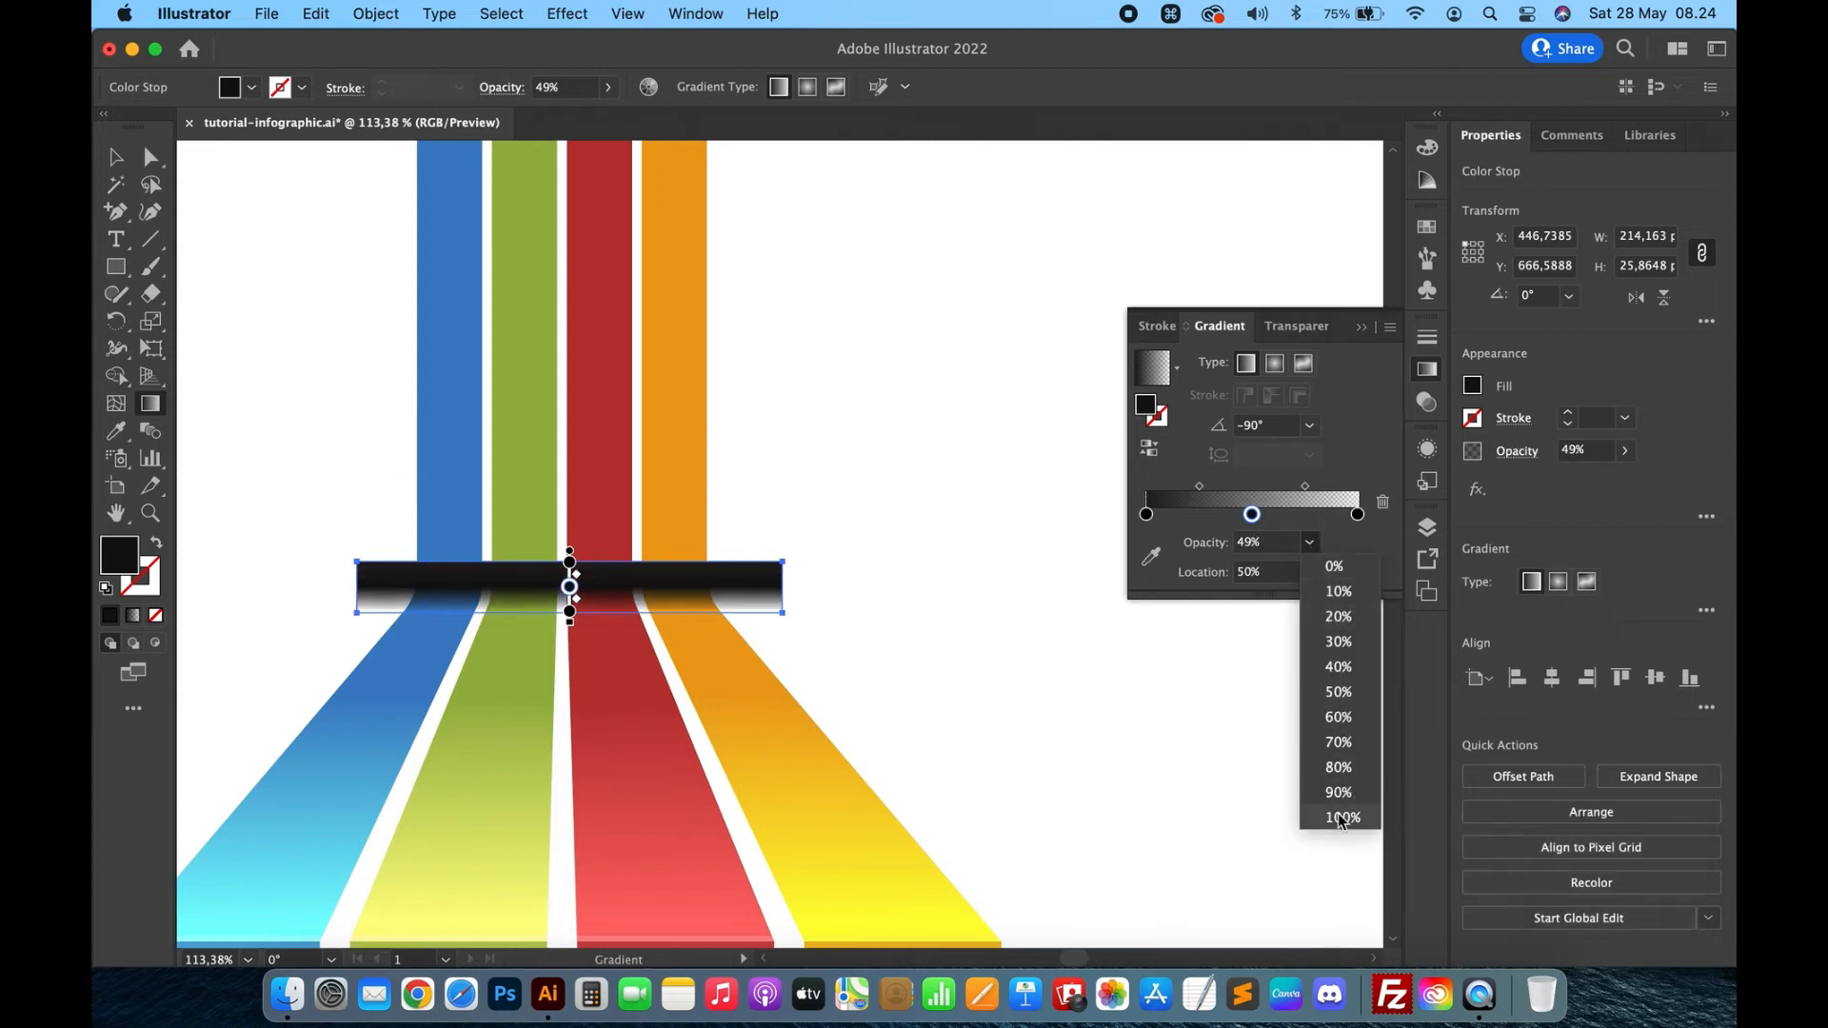
Set the opacity of the starting colour stop in the bend rectangle's gradient to 0%.
{"action": "left_click", "coordinate": [1148, 516]}
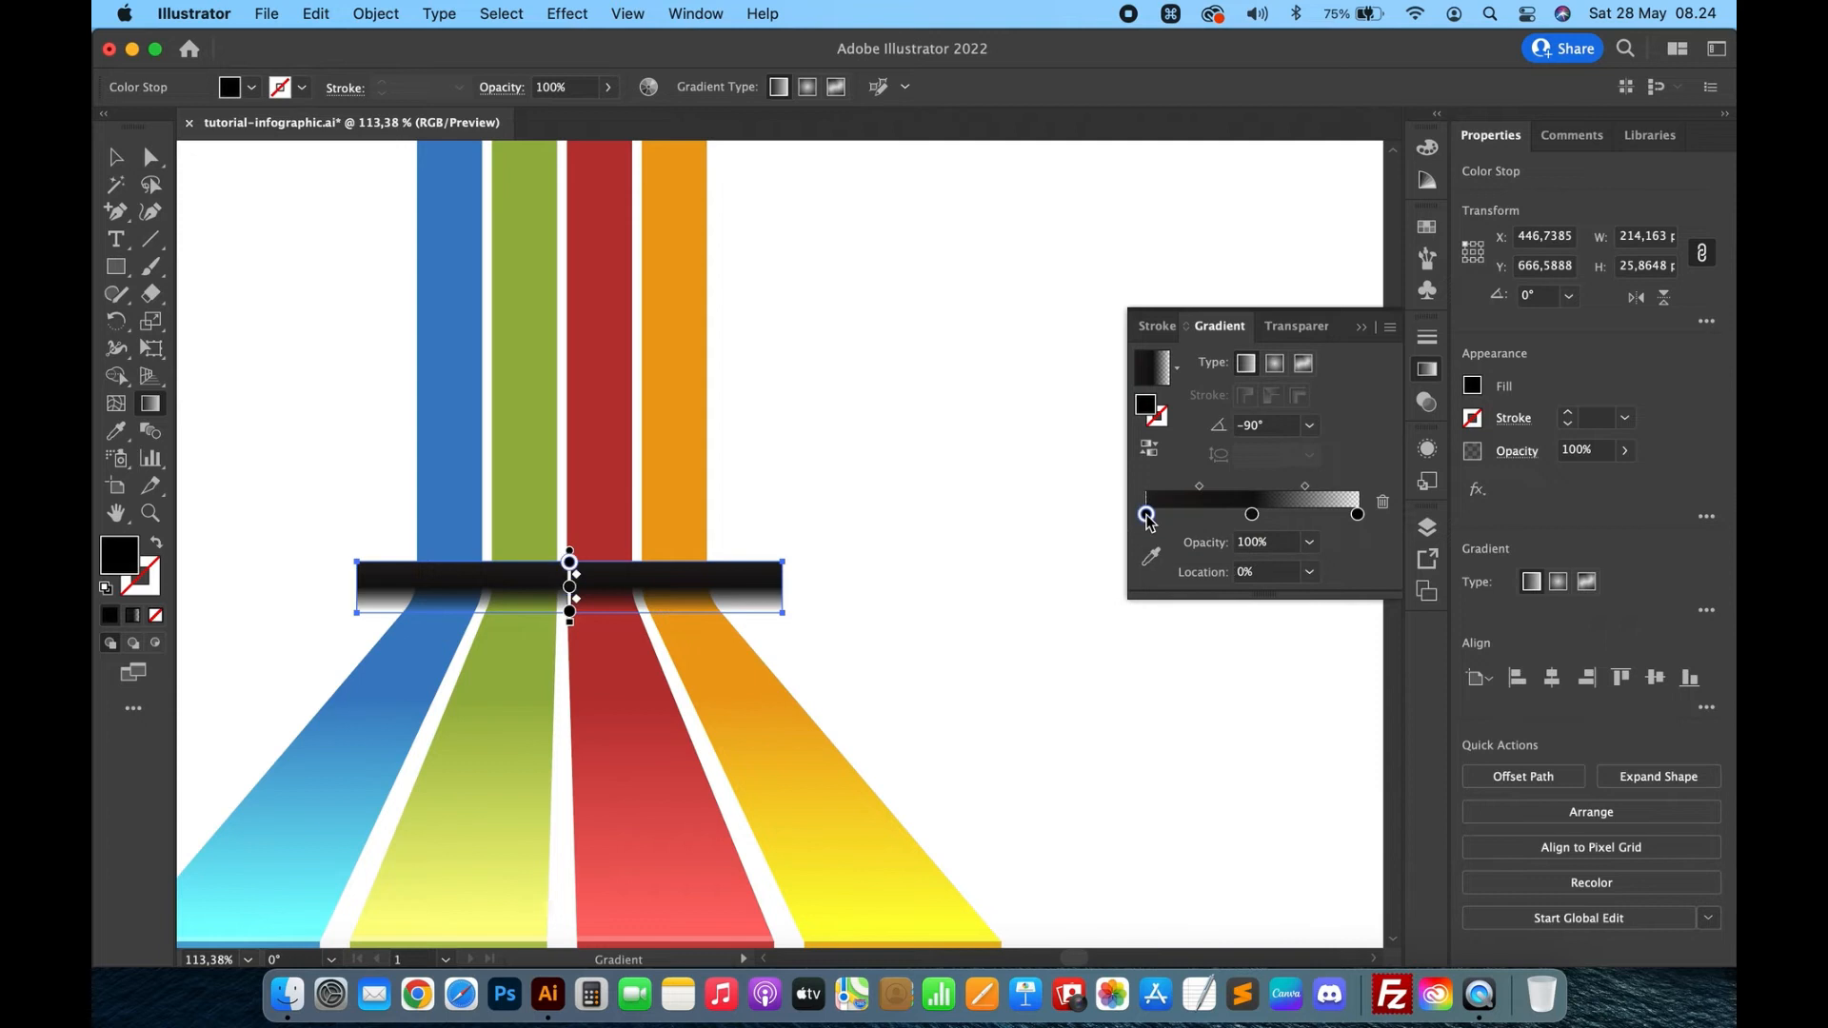
{"action": "left_click", "coordinate": [1310, 543]}
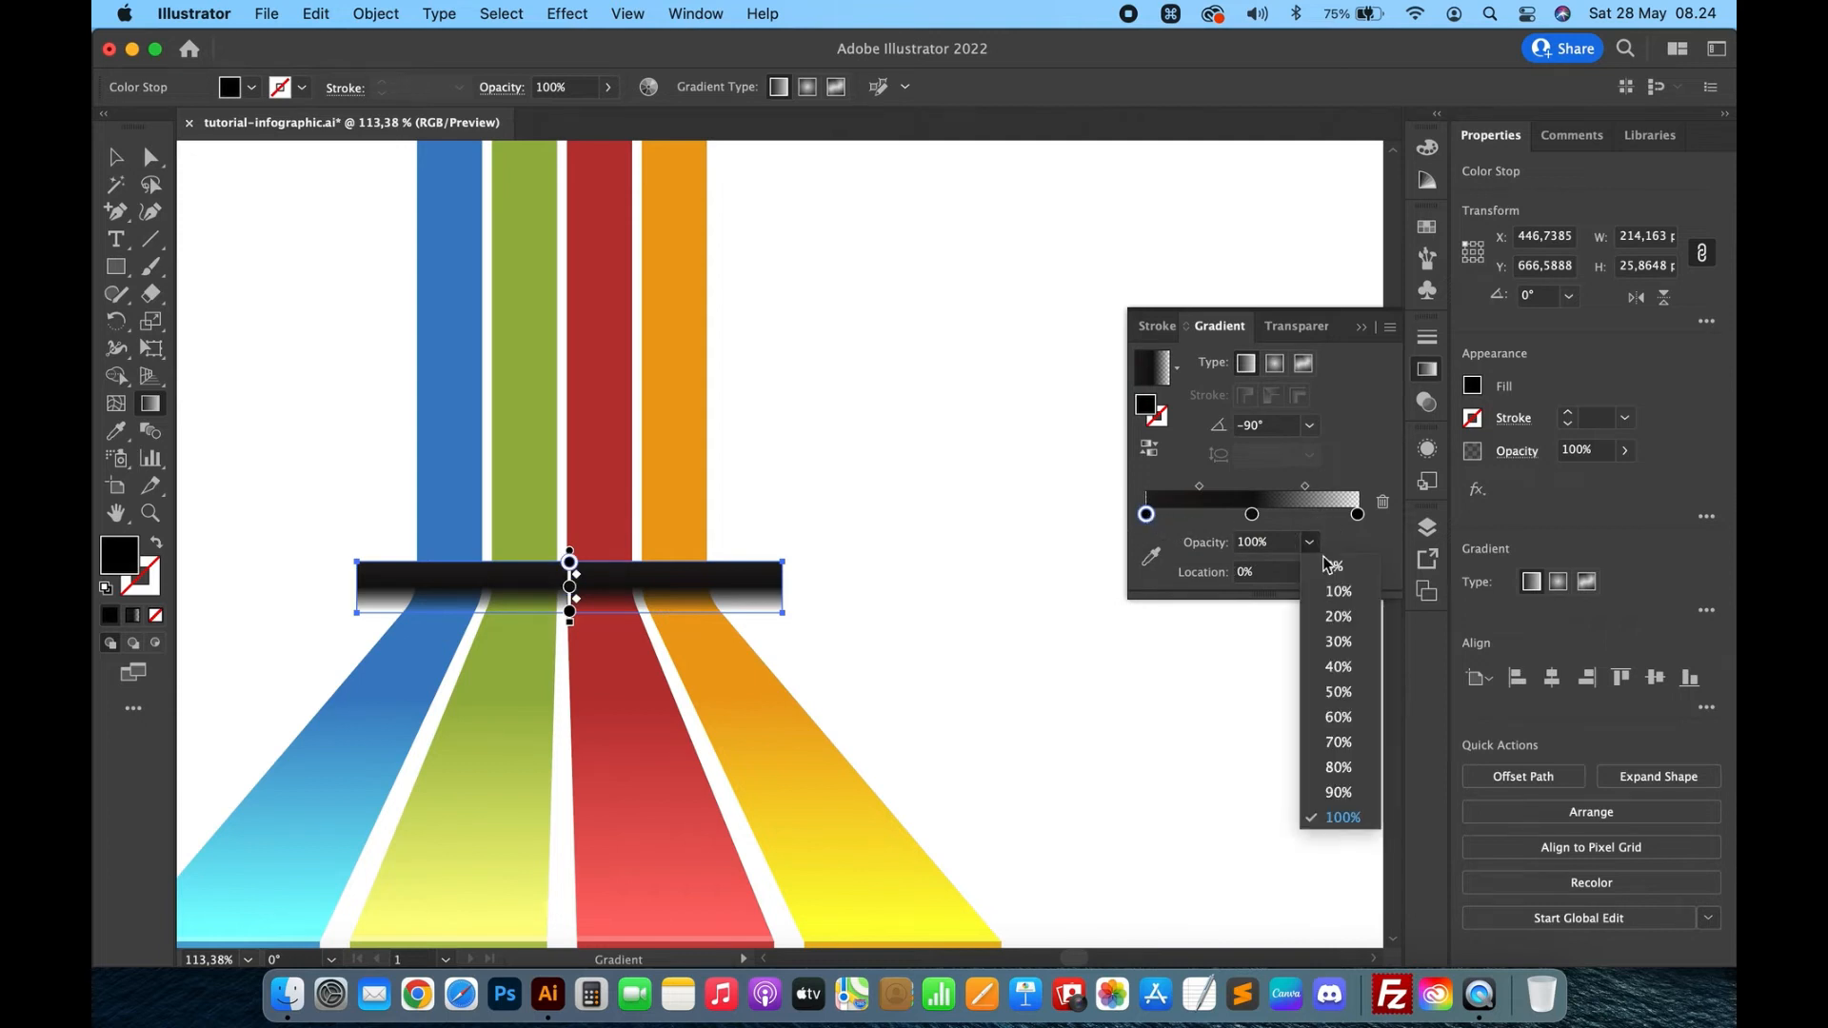
{"action": "left_click", "coordinate": [1329, 566]}
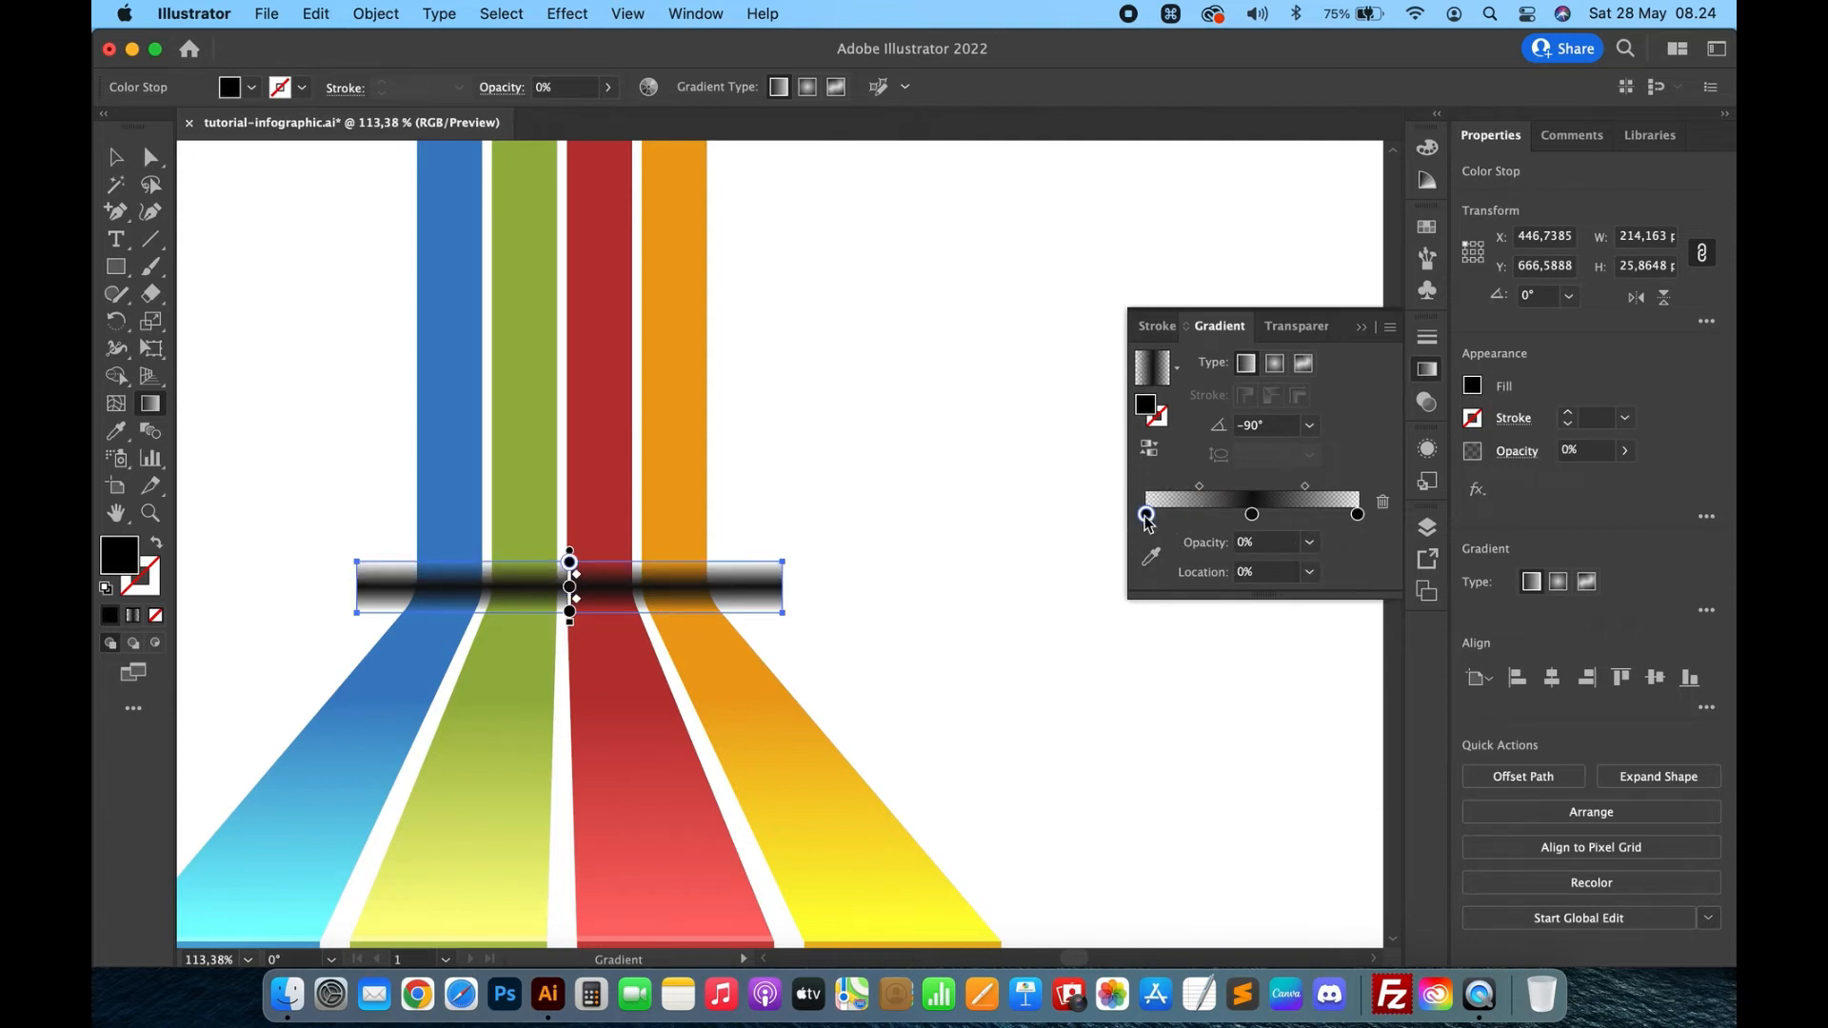
{"action": "left_click", "coordinate": [1357, 515]}
{"action": "left_click", "coordinate": [1252, 515]}
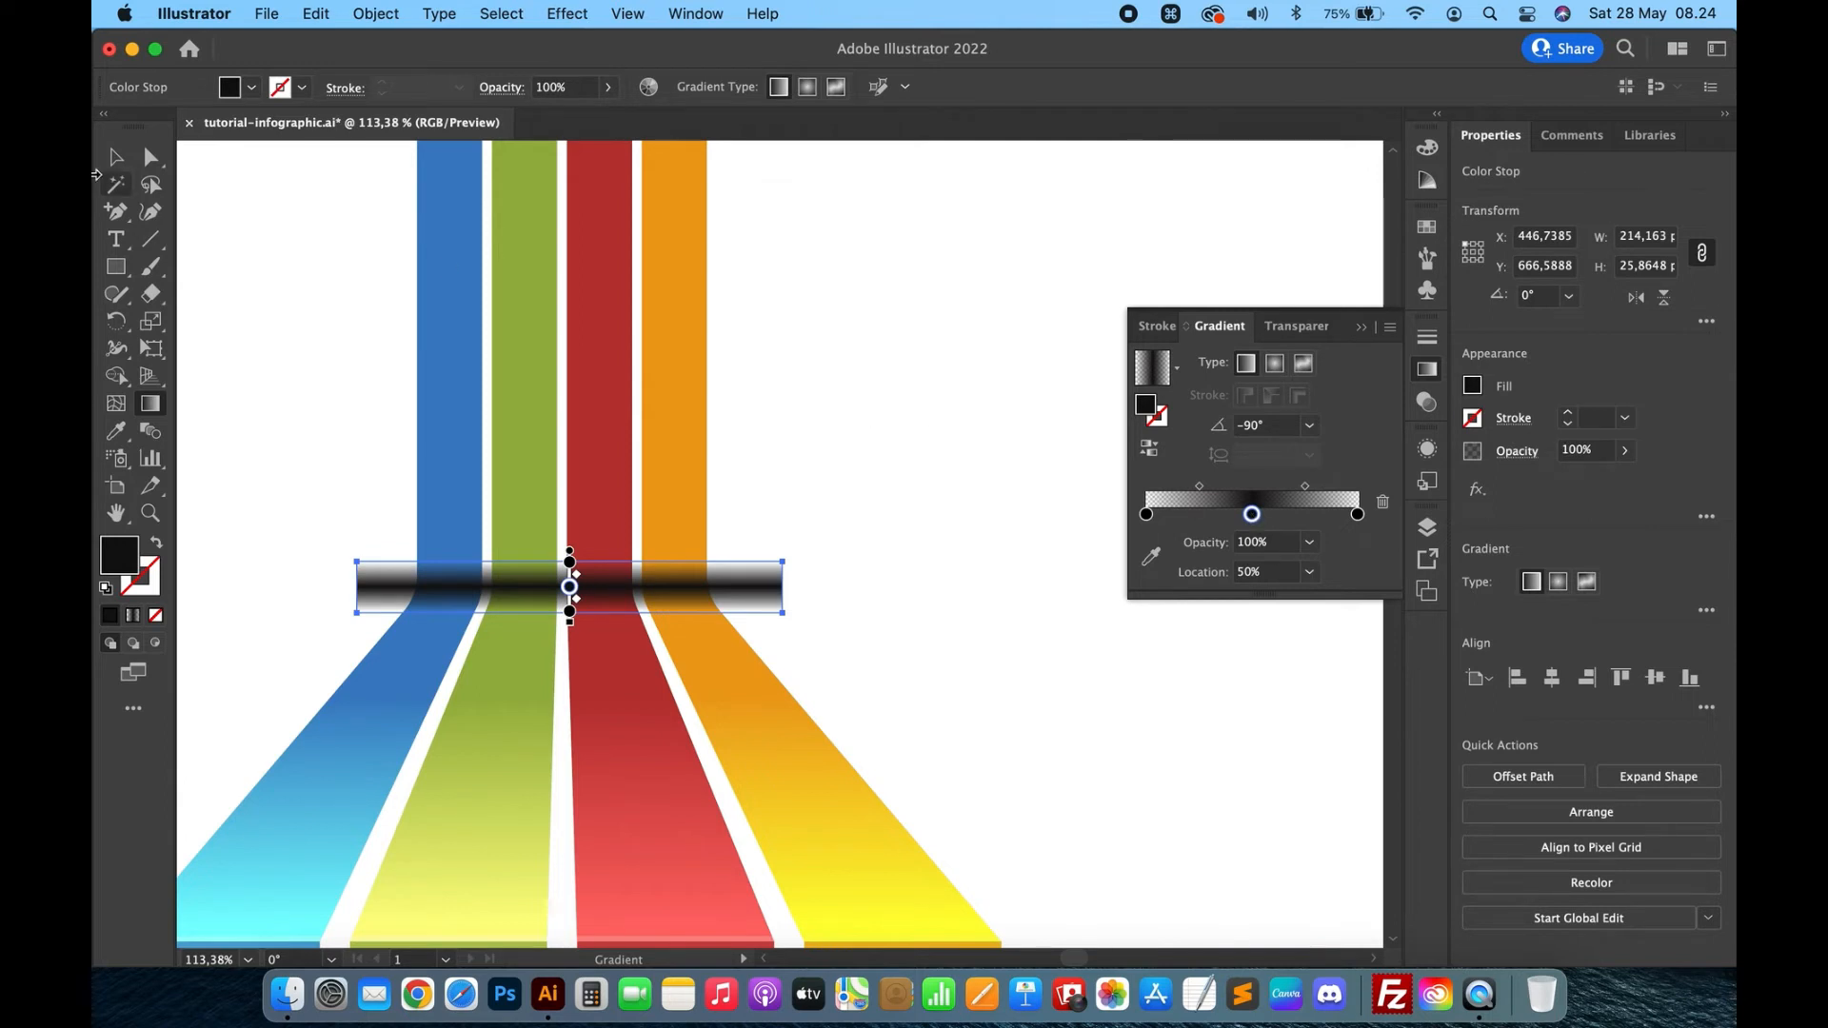
Change the blending mode of the bend rectangle to Overlay.
{"action": "left_click", "coordinate": [115, 159]}
{"action": "left_click", "coordinate": [809, 356]}
{"action": "left_click", "coordinate": [773, 575]}
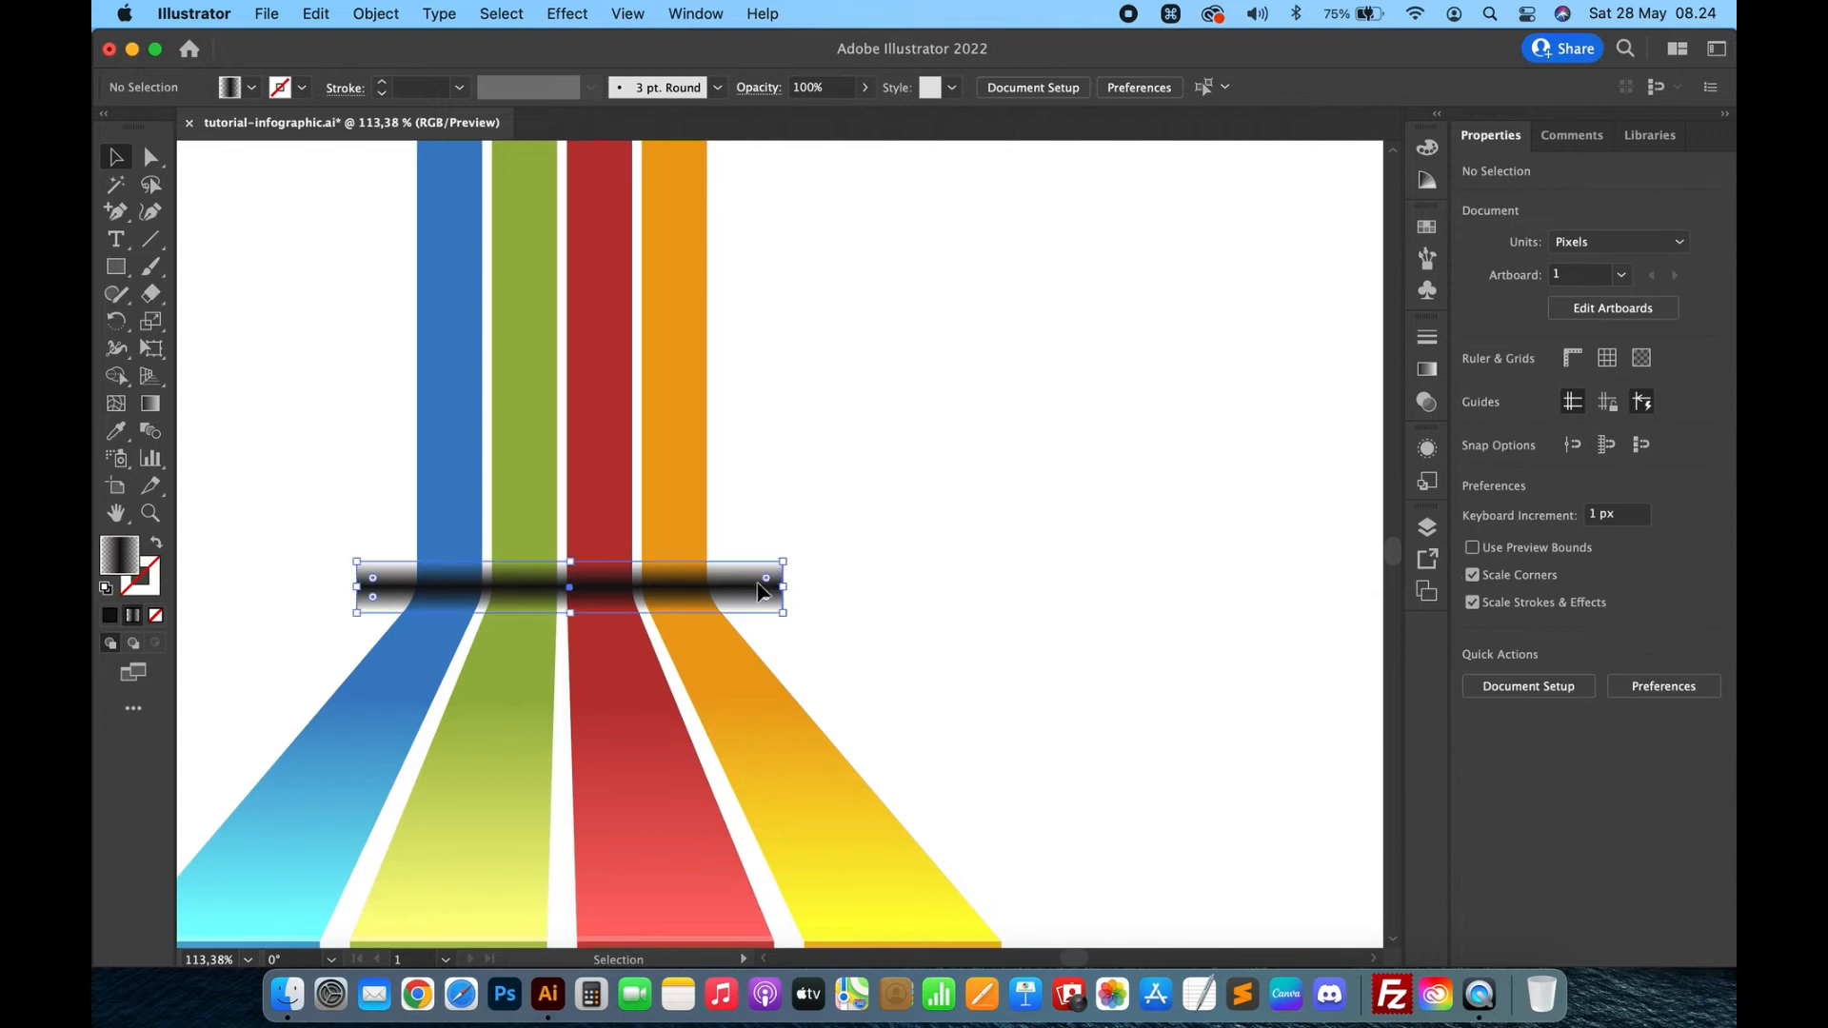
{"action": "left_click", "coordinate": [758, 89]}
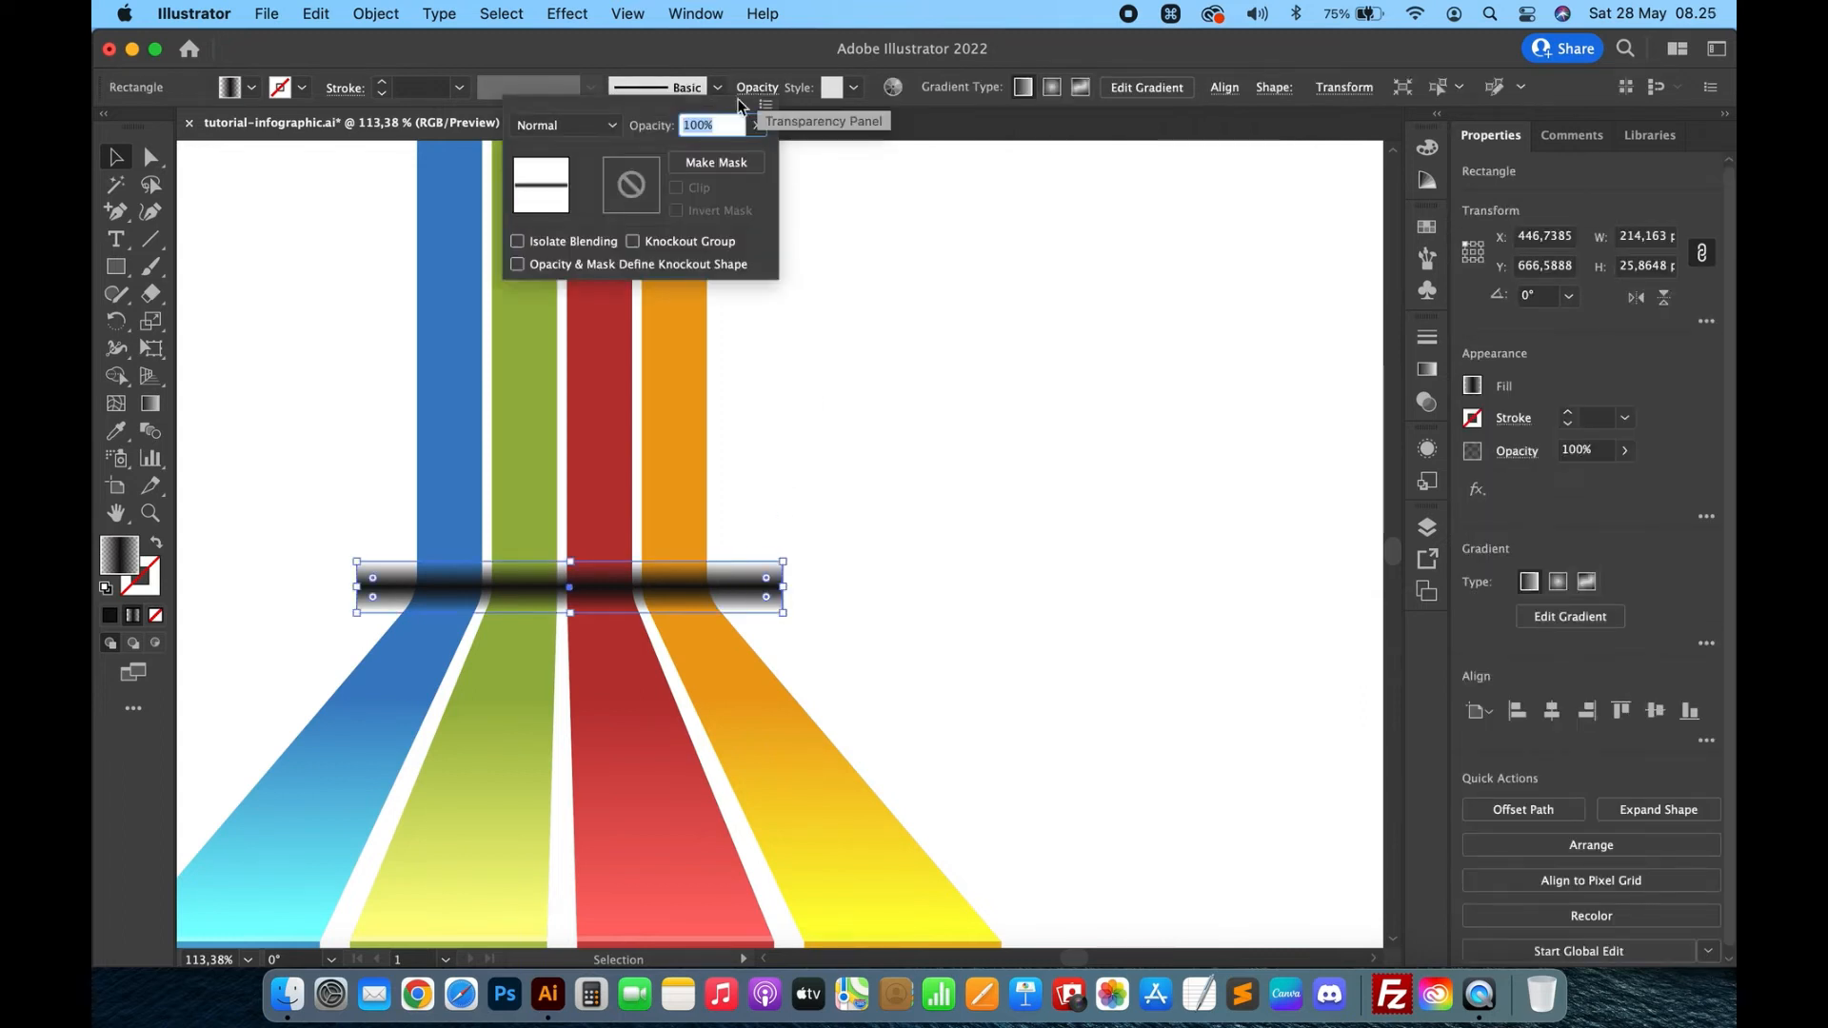
{"action": "left_click", "coordinate": [566, 124]}
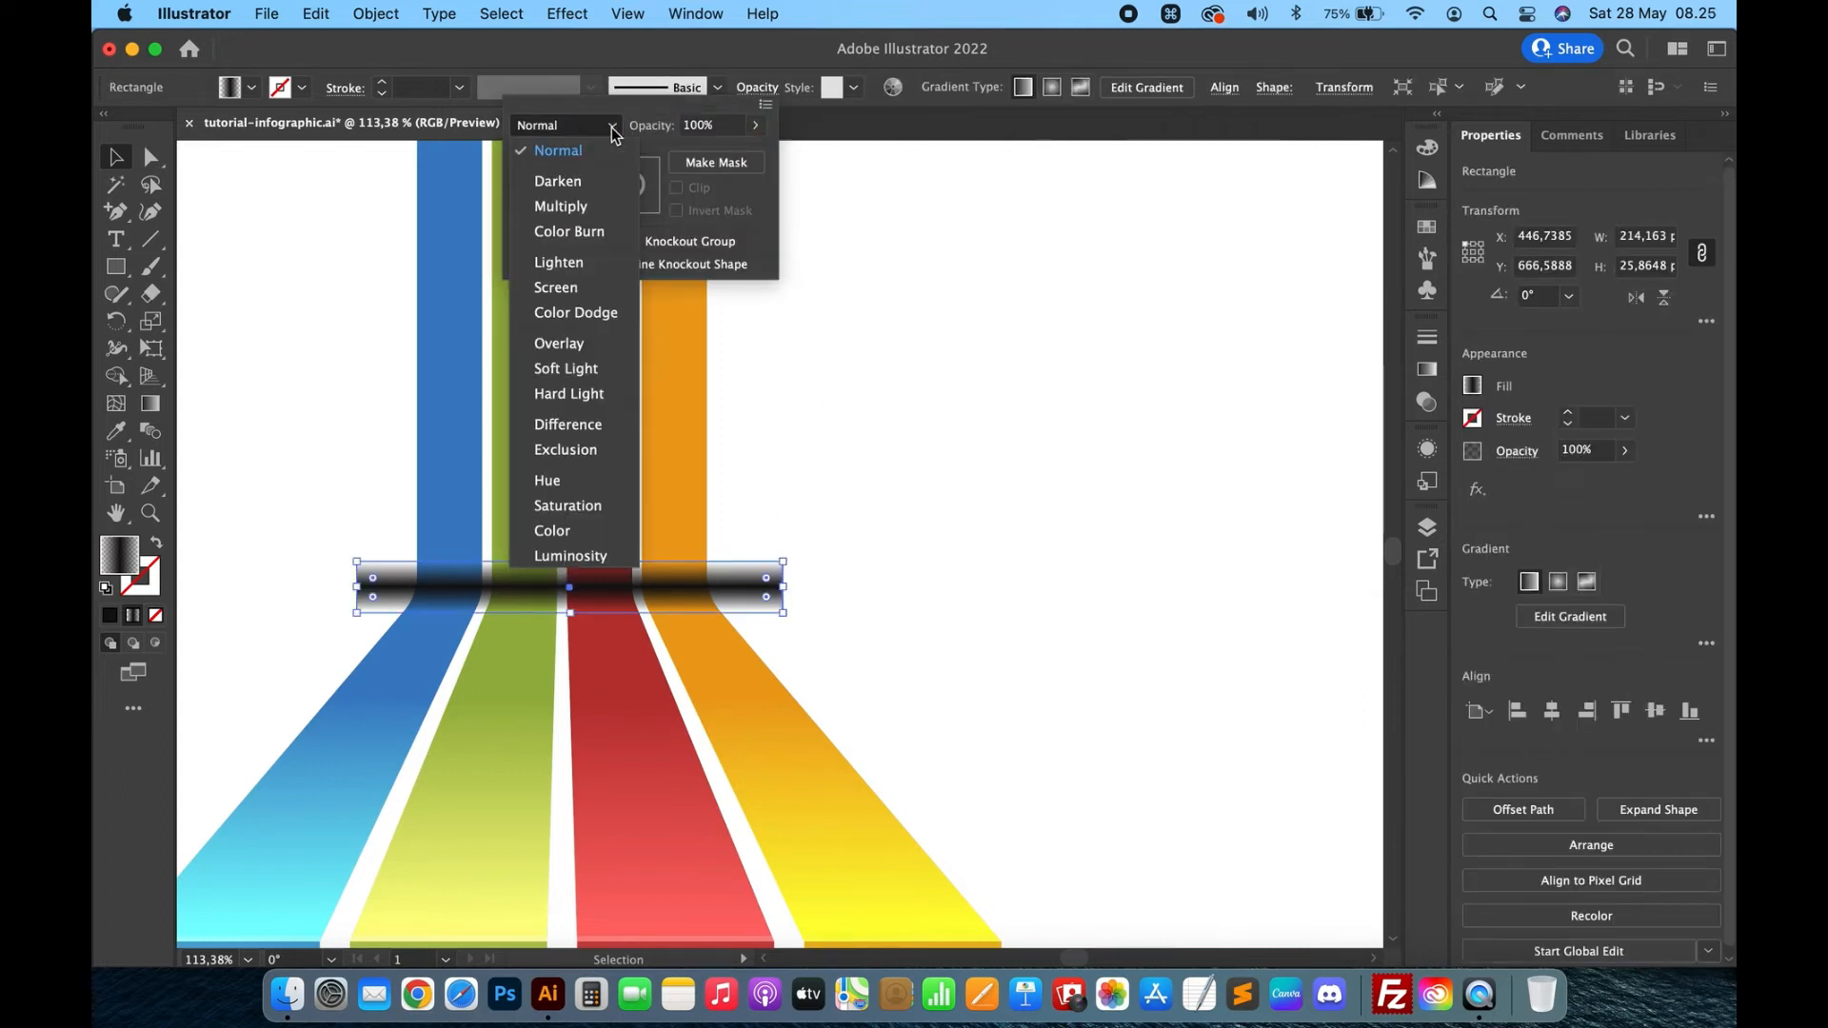
{"action": "left_click", "coordinate": [561, 345]}
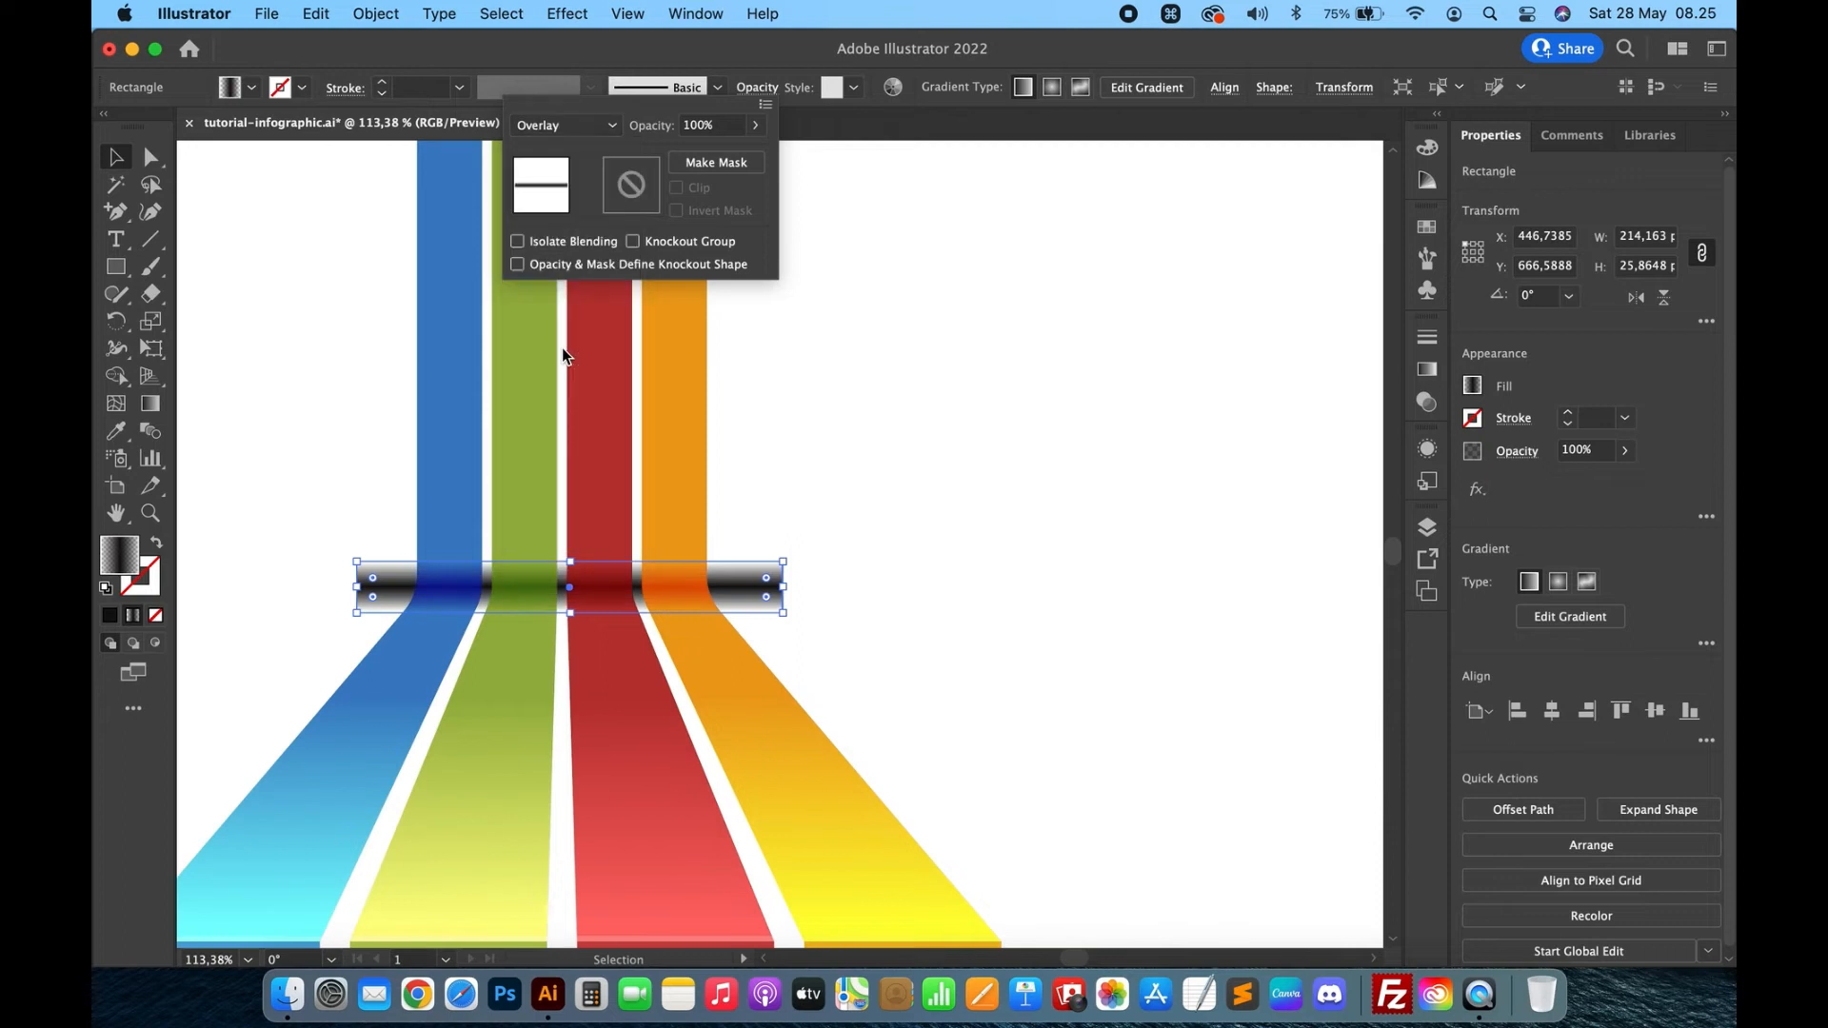
{"action": "left_click", "coordinate": [888, 468]}
{"action": "left_click", "coordinate": [931, 507]}
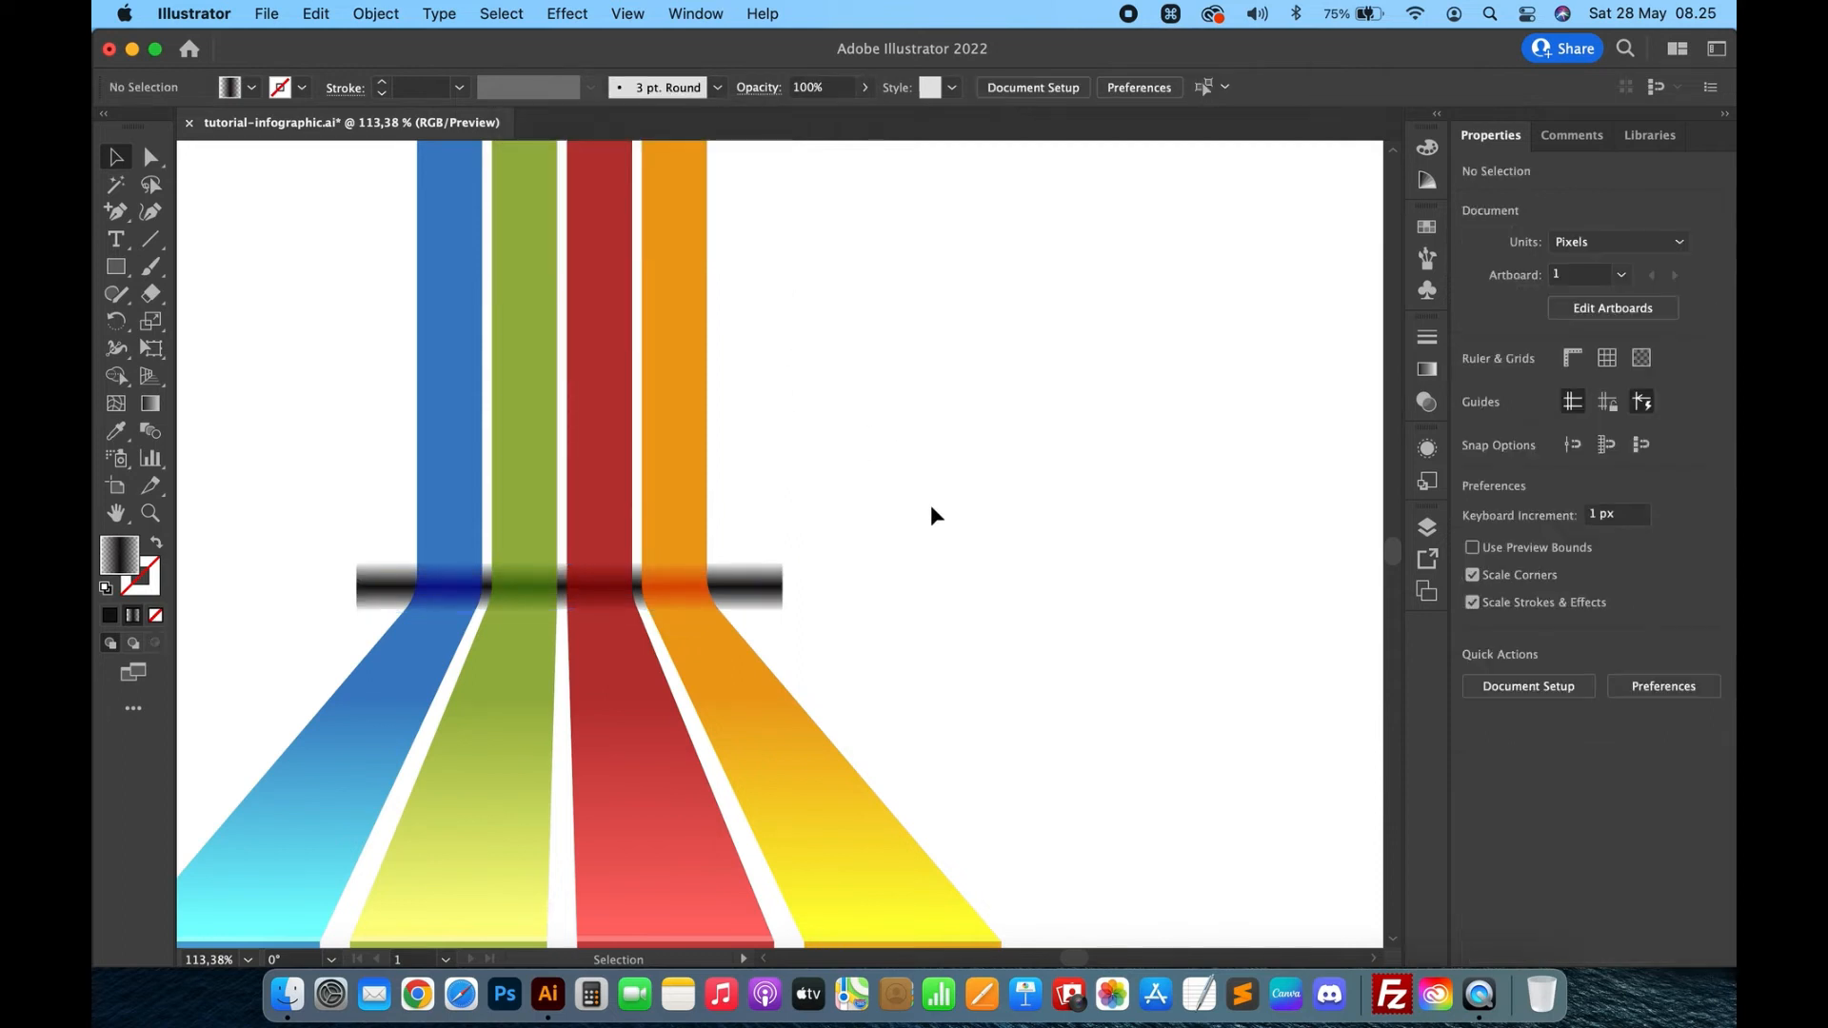
Reduce the opacity of the bend rectangle to 70%.
{"action": "left_click", "coordinate": [781, 586]}
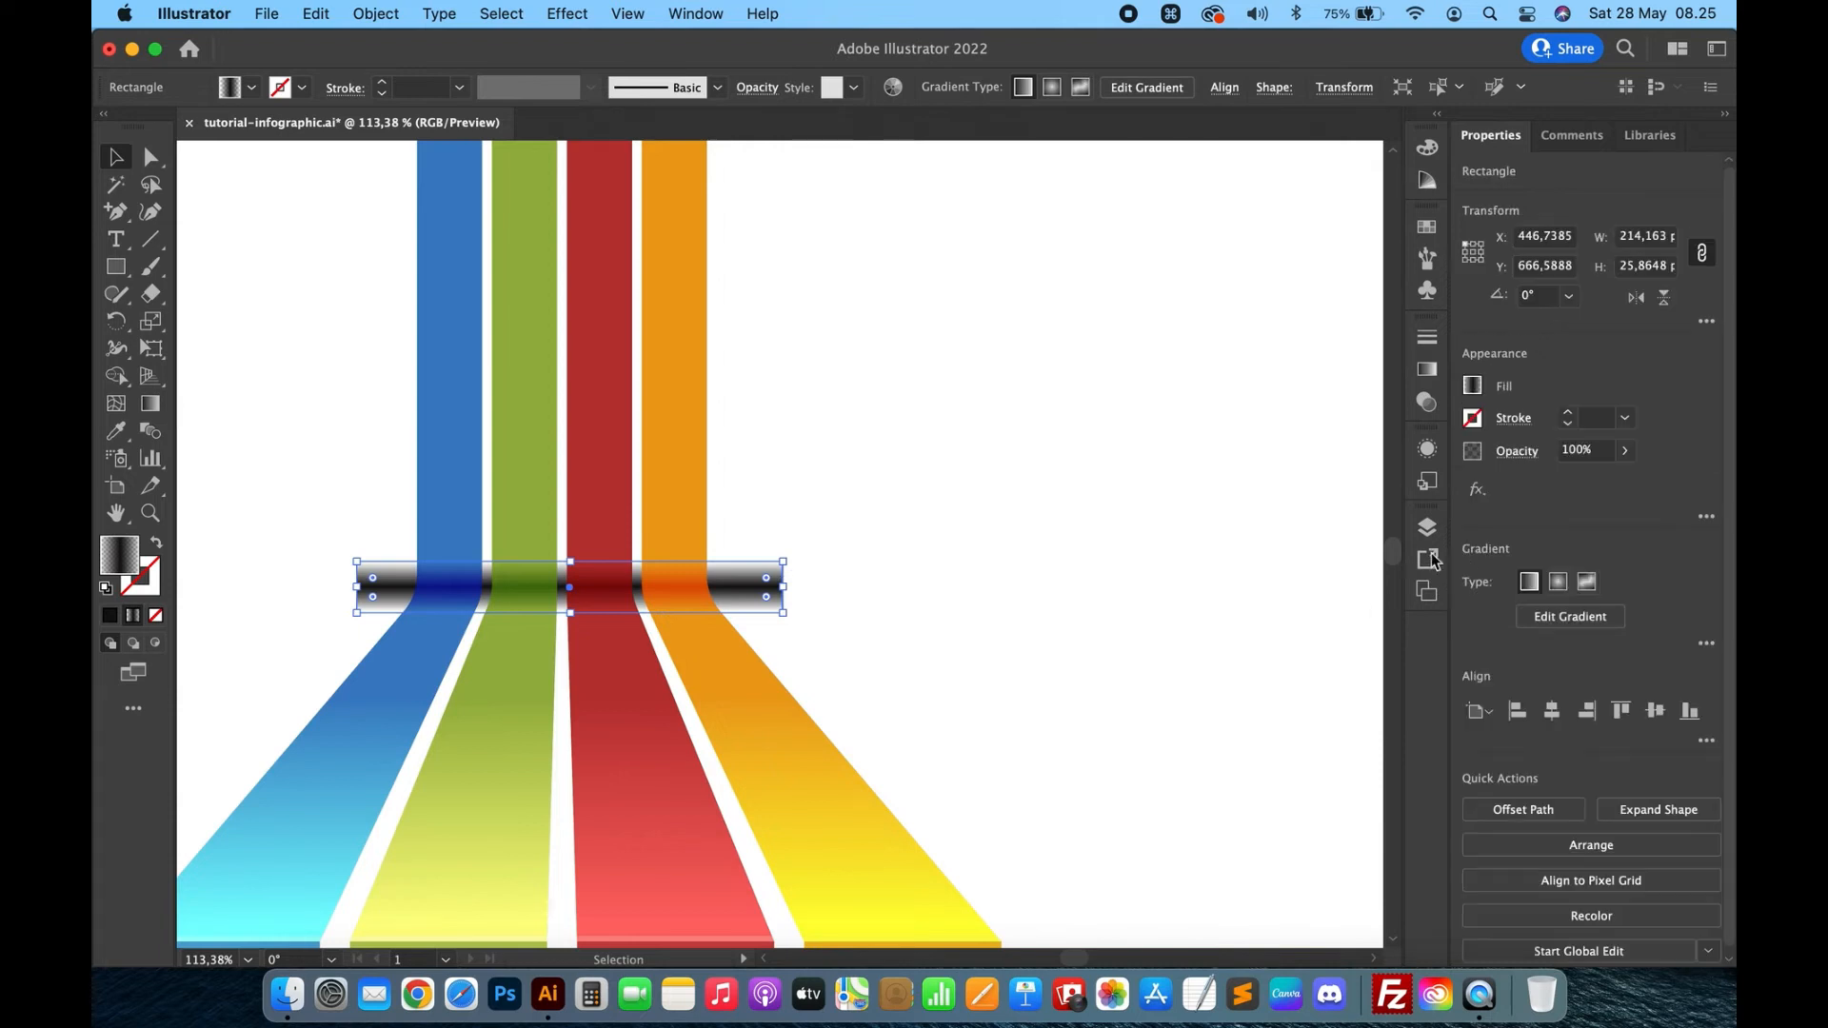
{"action": "left_click", "coordinate": [1596, 449]}
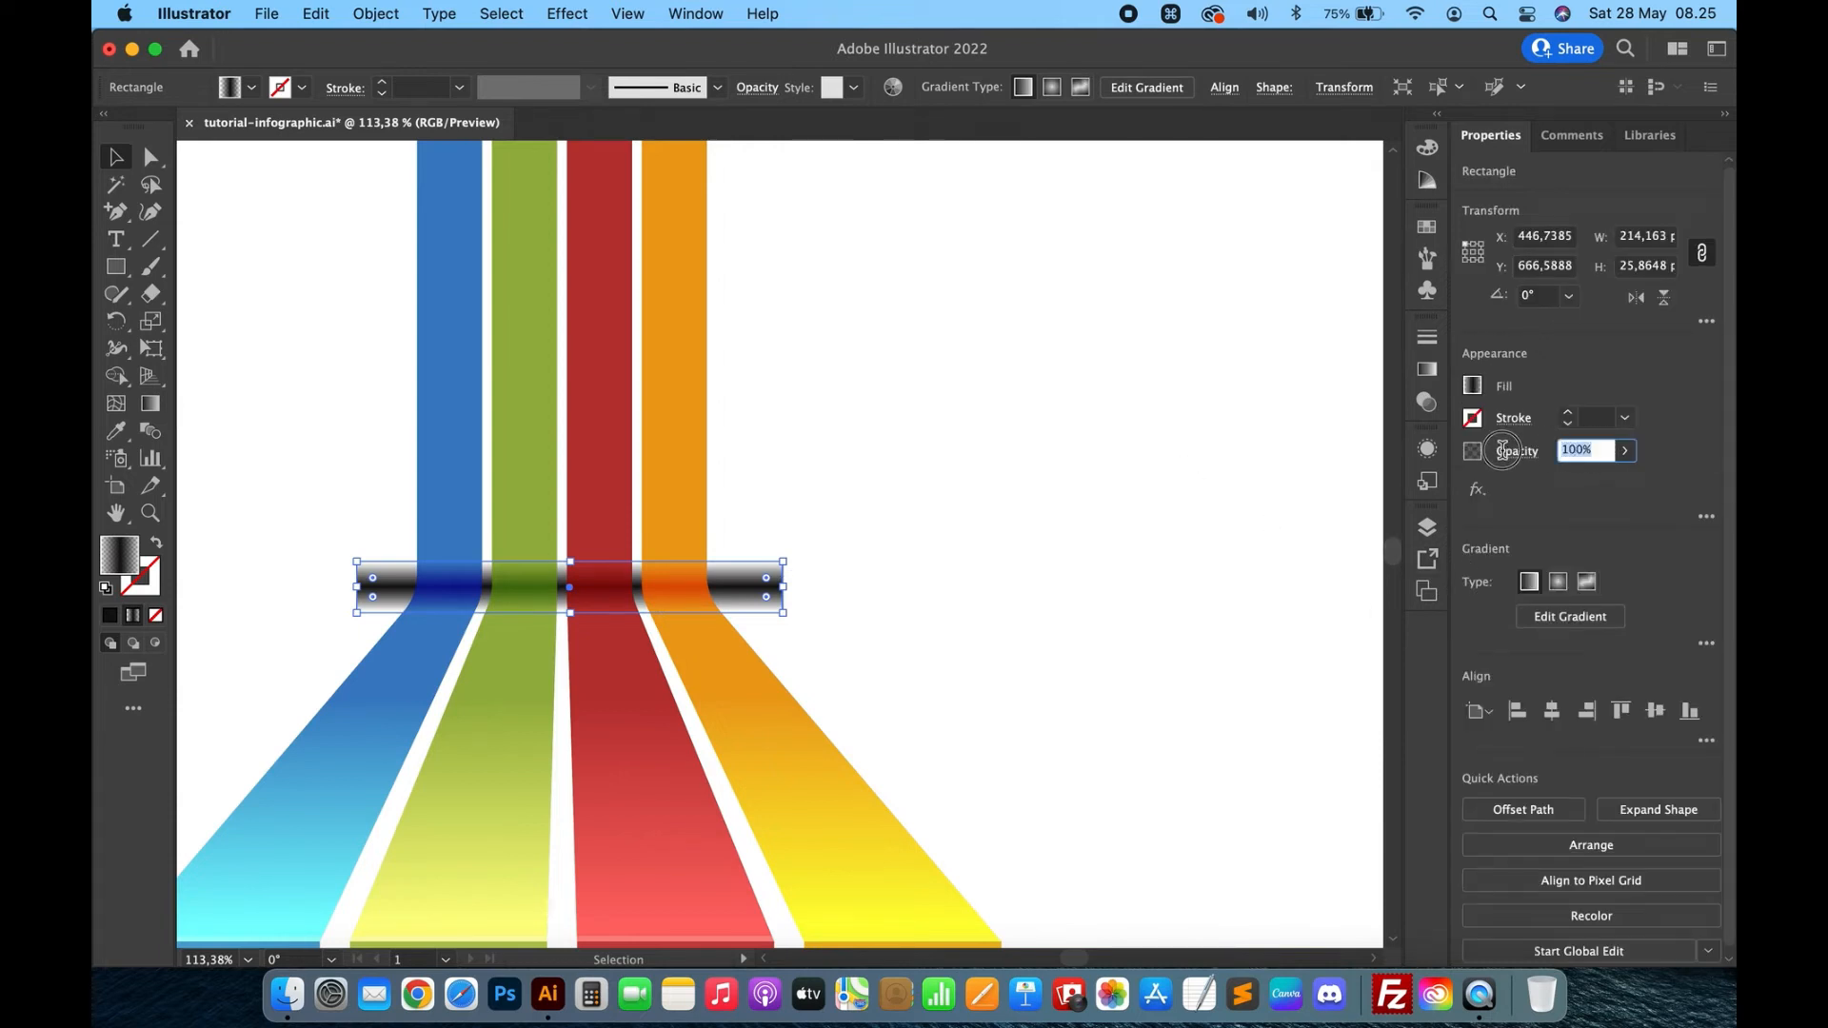
{"action": "type", "text": "70"}
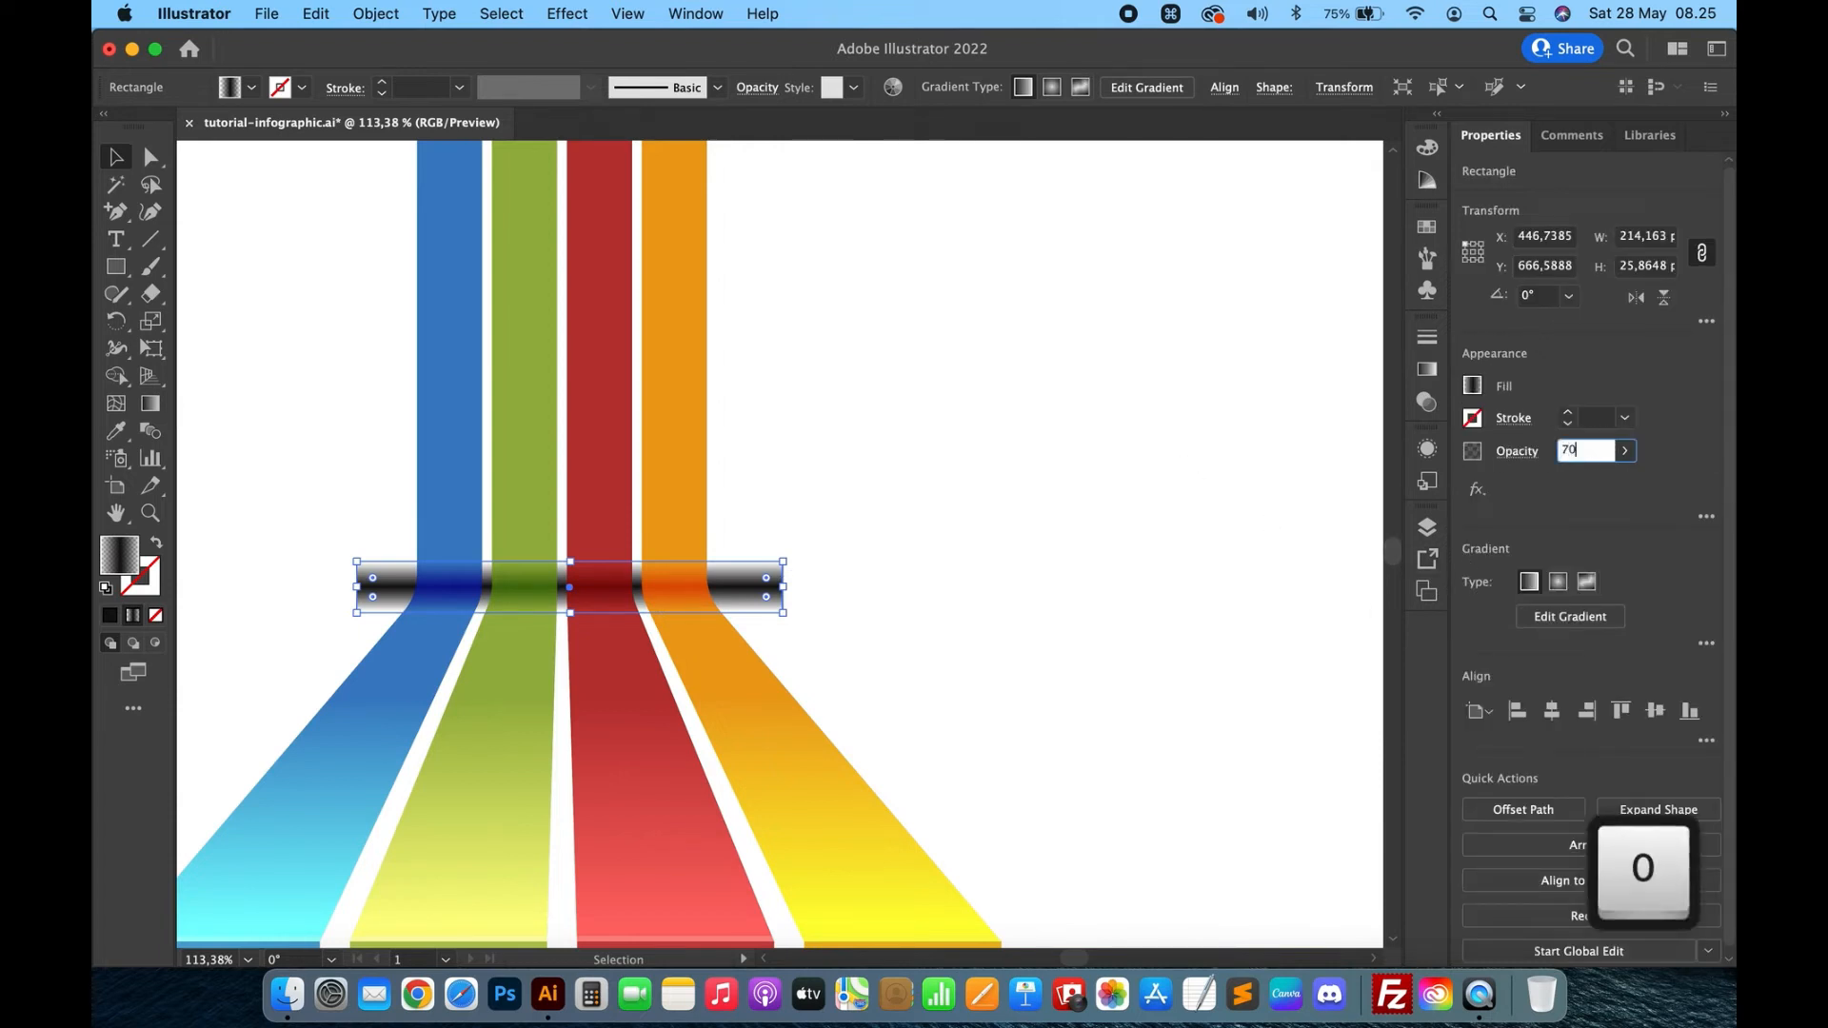
{"action": "key", "text": "Return"}
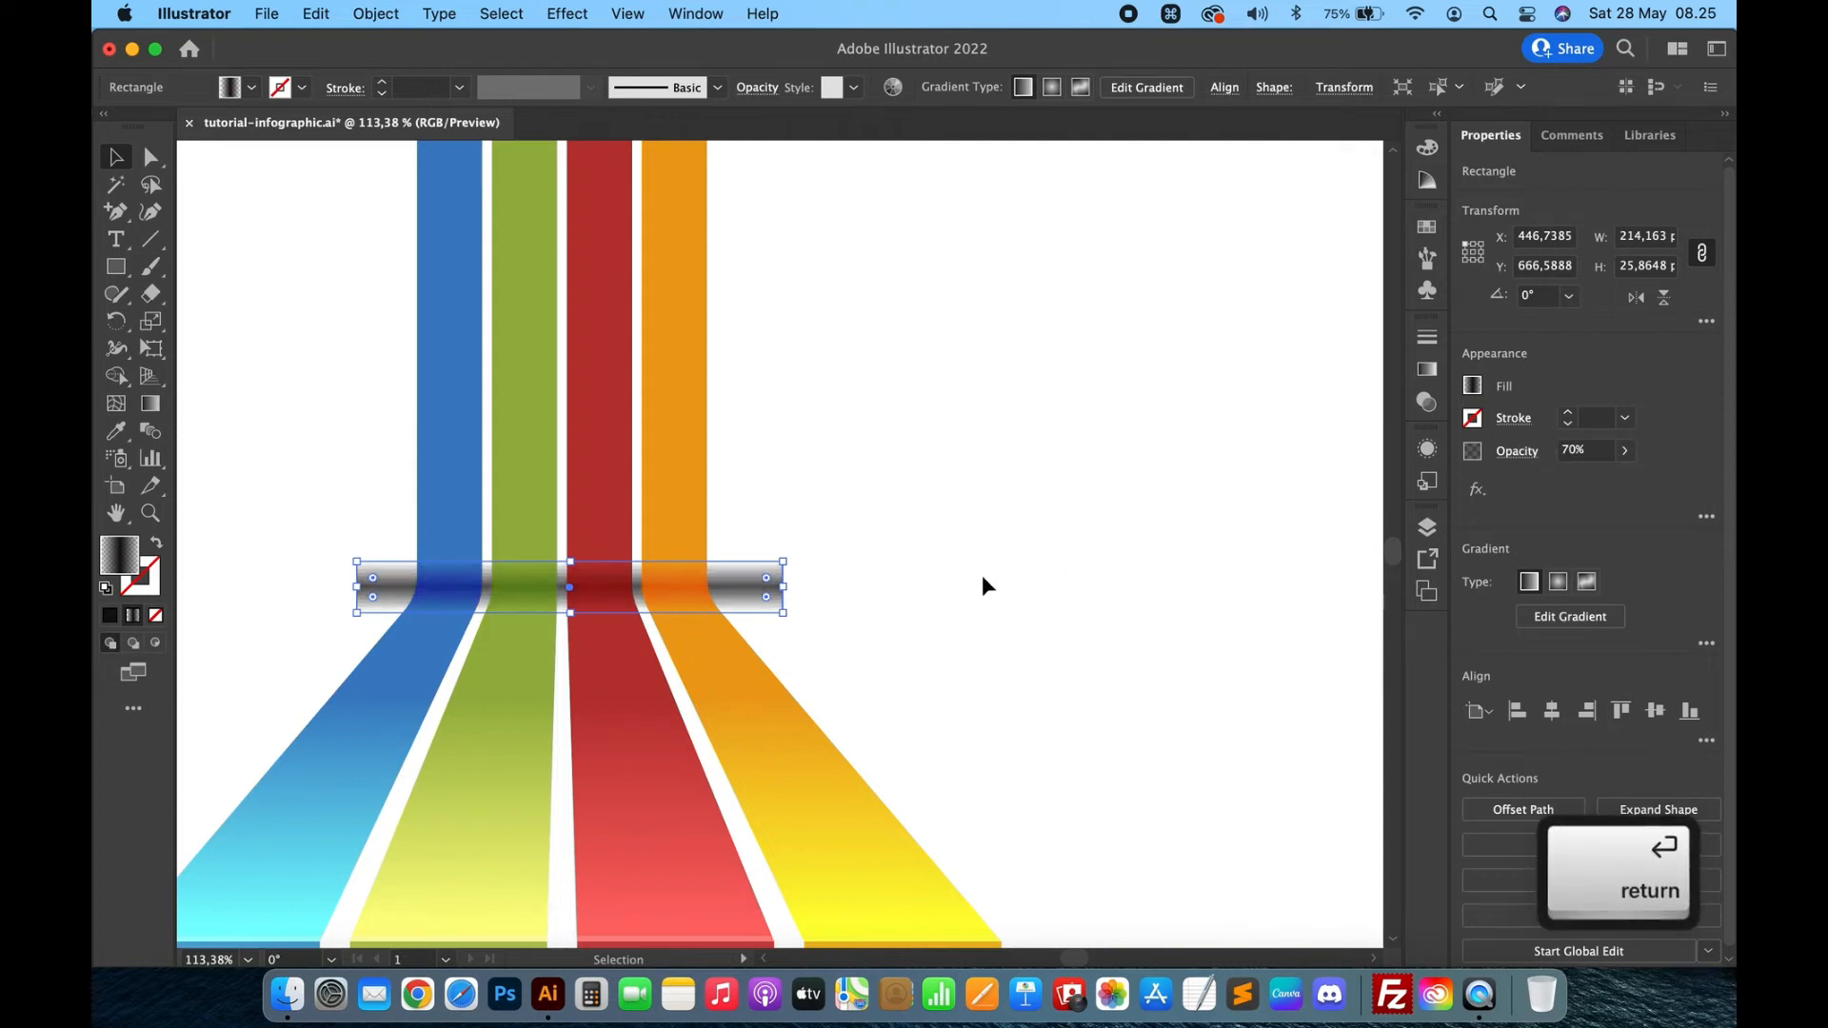
{"action": "left_click", "coordinate": [982, 579]}
Remove the parts of the bend shadow outside and between the four coloured bars with the Shape Builder tool.
{"action": "scroll", "coordinate": [982, 578], "scroll_direction": "down", "scroll_amount": 3}
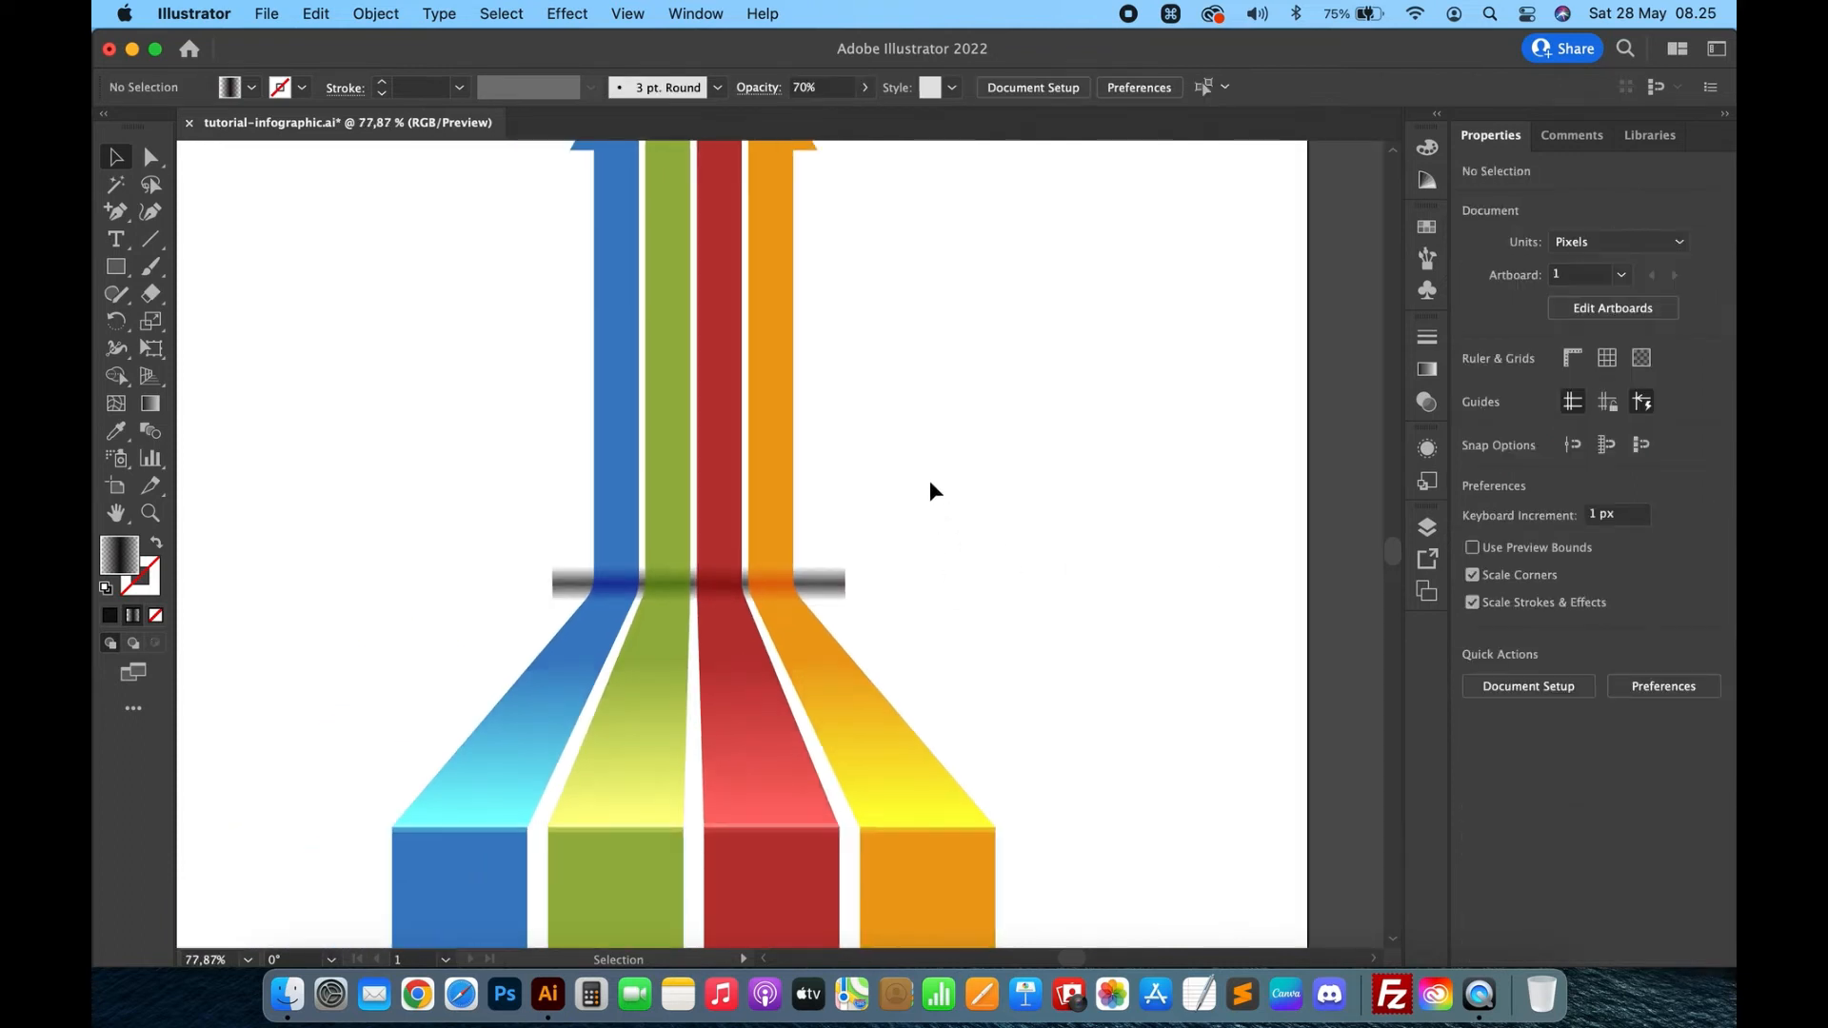
{"action": "left_click_drag", "start_coordinate": [924, 494], "coordinate": [524, 613]}
{"action": "scroll", "coordinate": [754, 504], "scroll_direction": "up", "scroll_amount": 5}
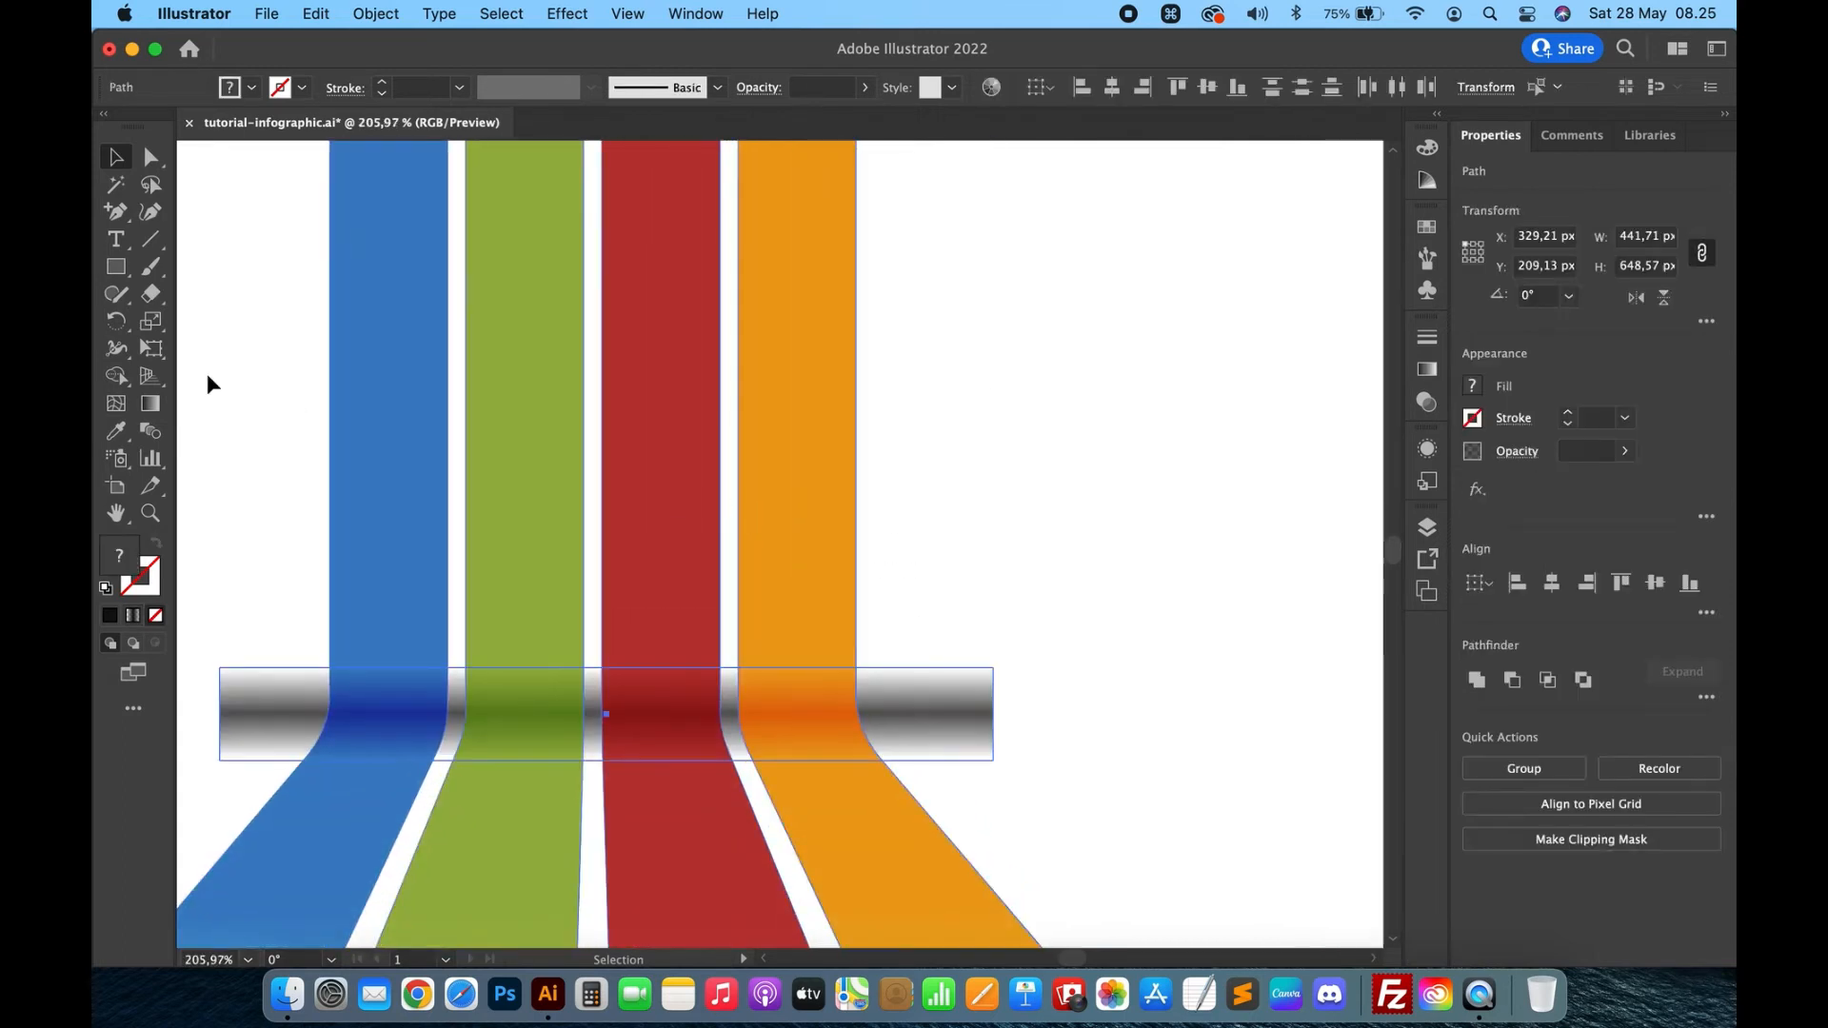
{"action": "left_click", "coordinate": [118, 378]}
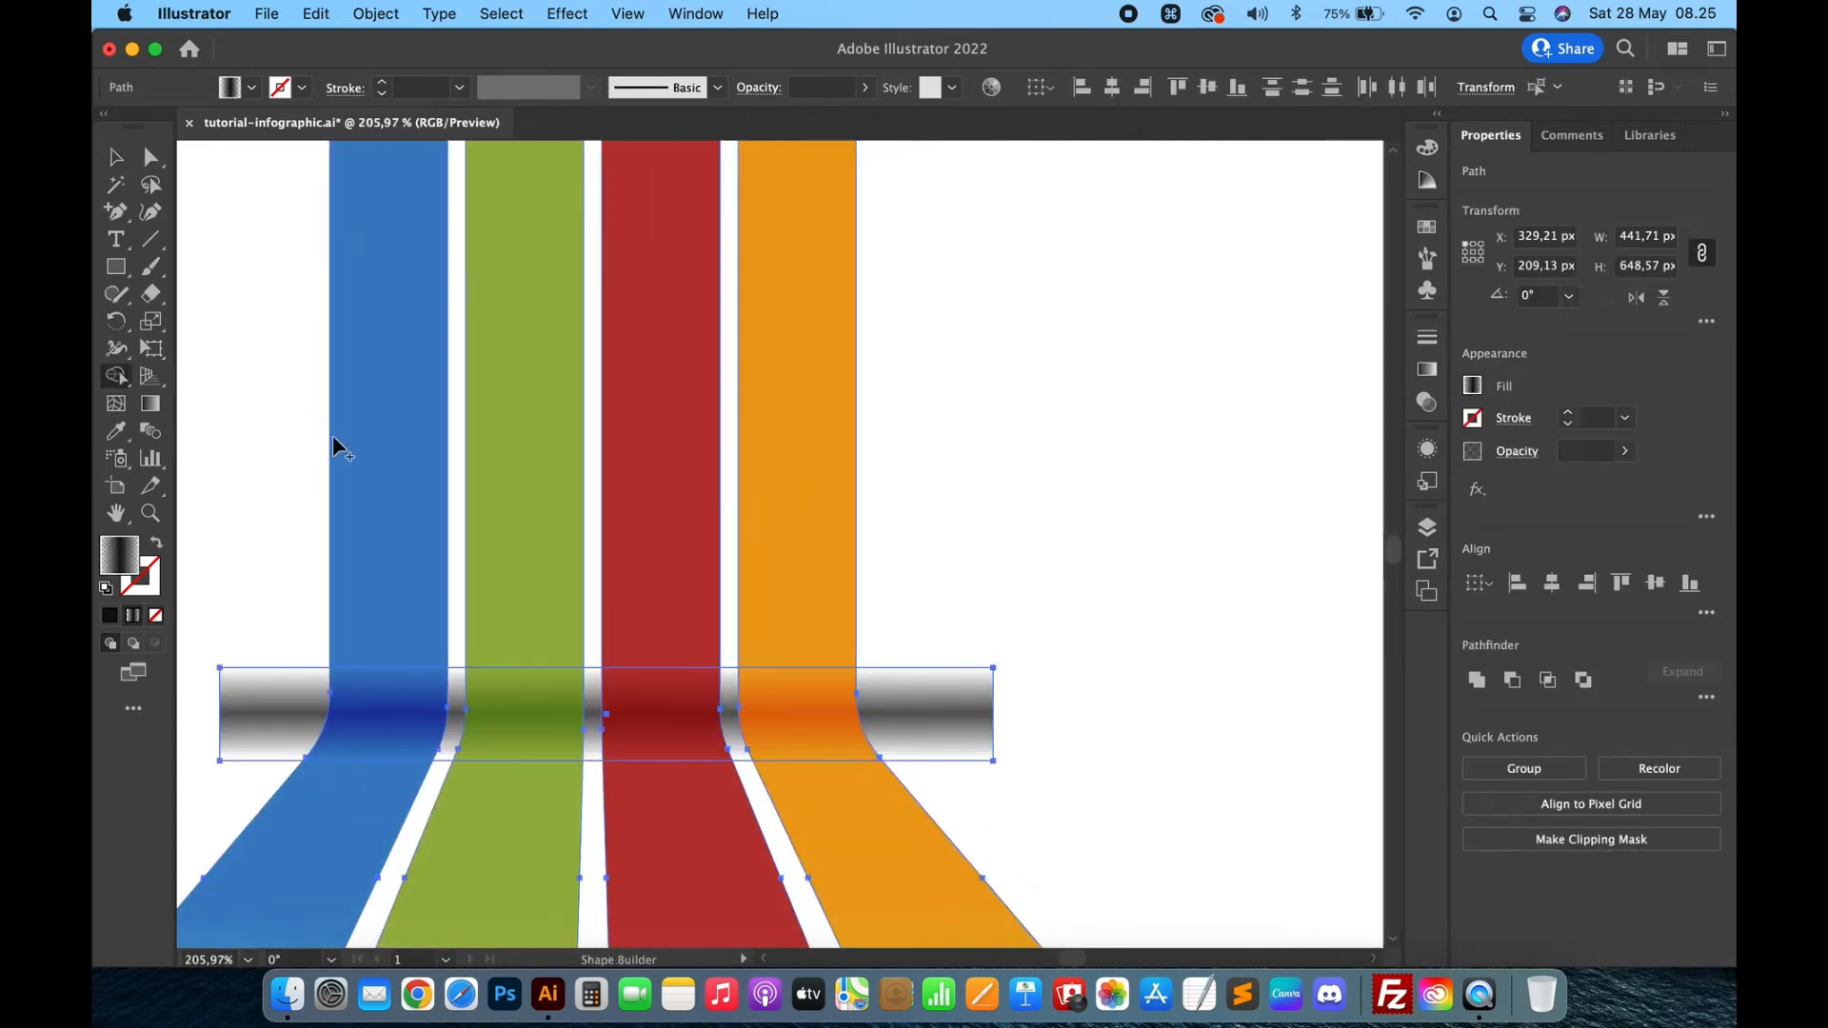
{"action": "left_click", "coordinate": [259, 735], "text": "alt"}
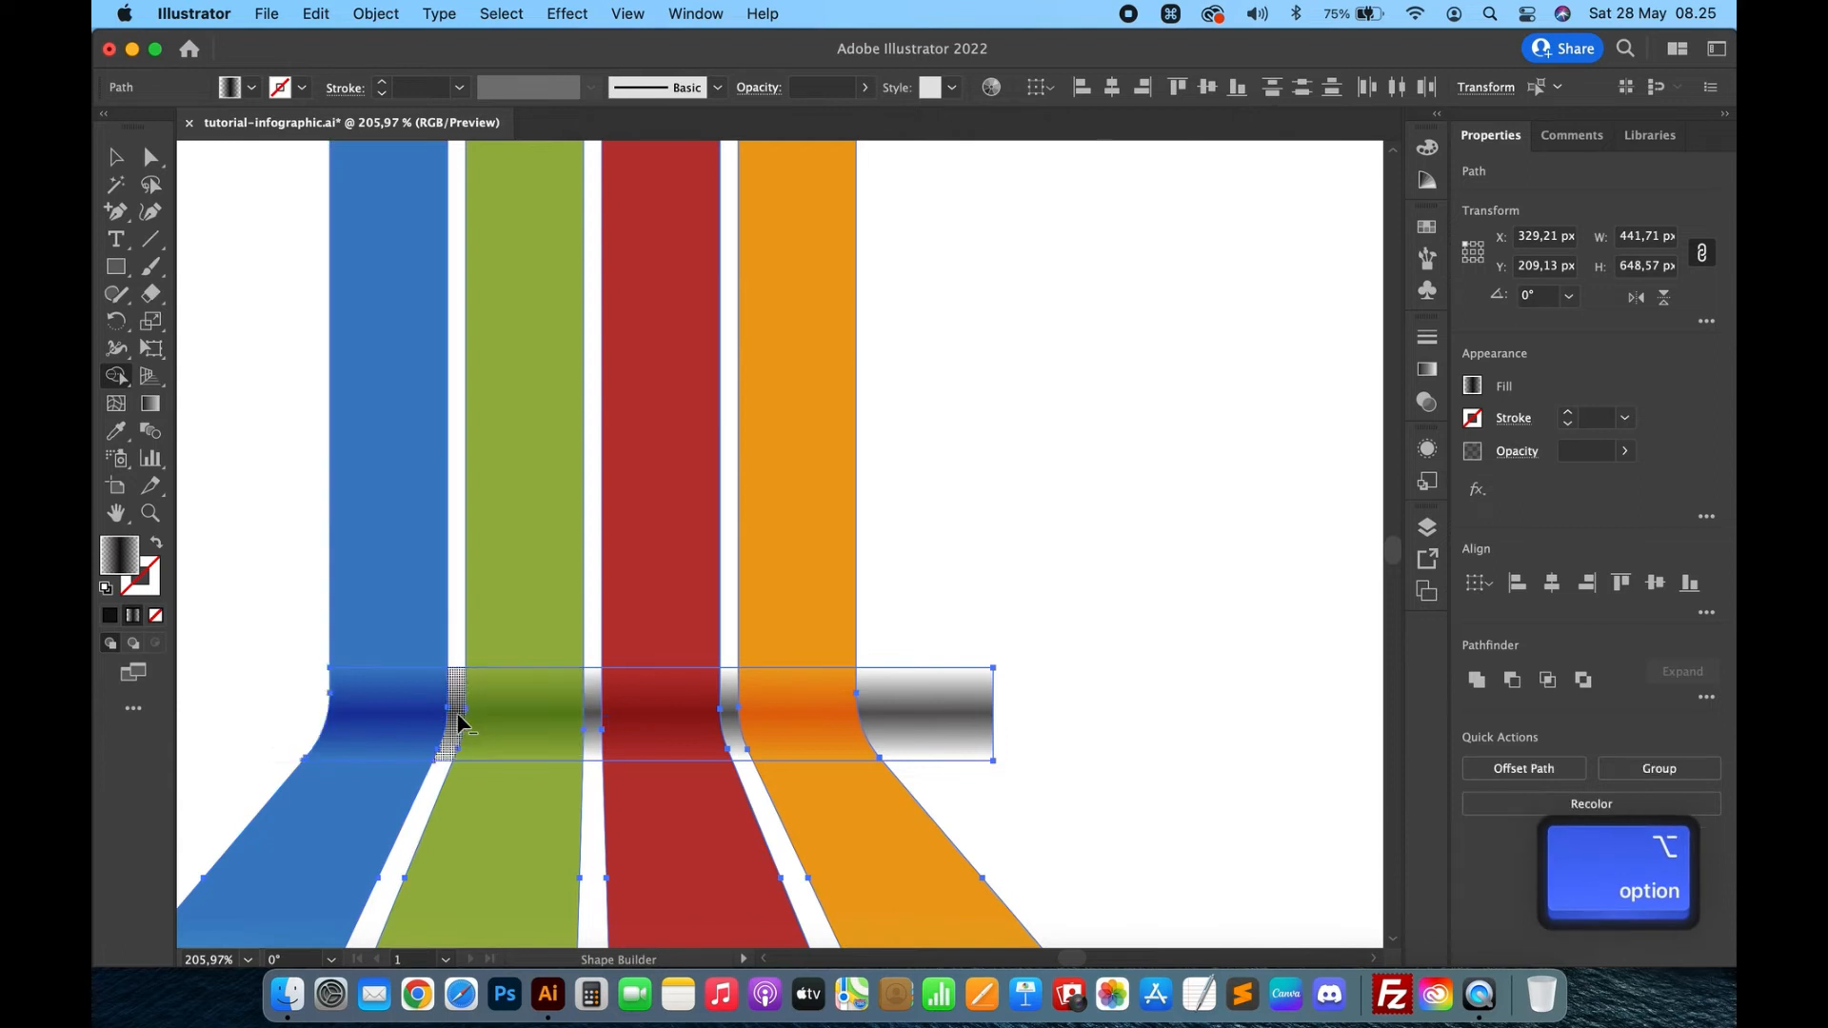
{"action": "left_click", "coordinate": [456, 718], "text": "alt"}
{"action": "left_click", "coordinate": [595, 714], "text": "alt"}
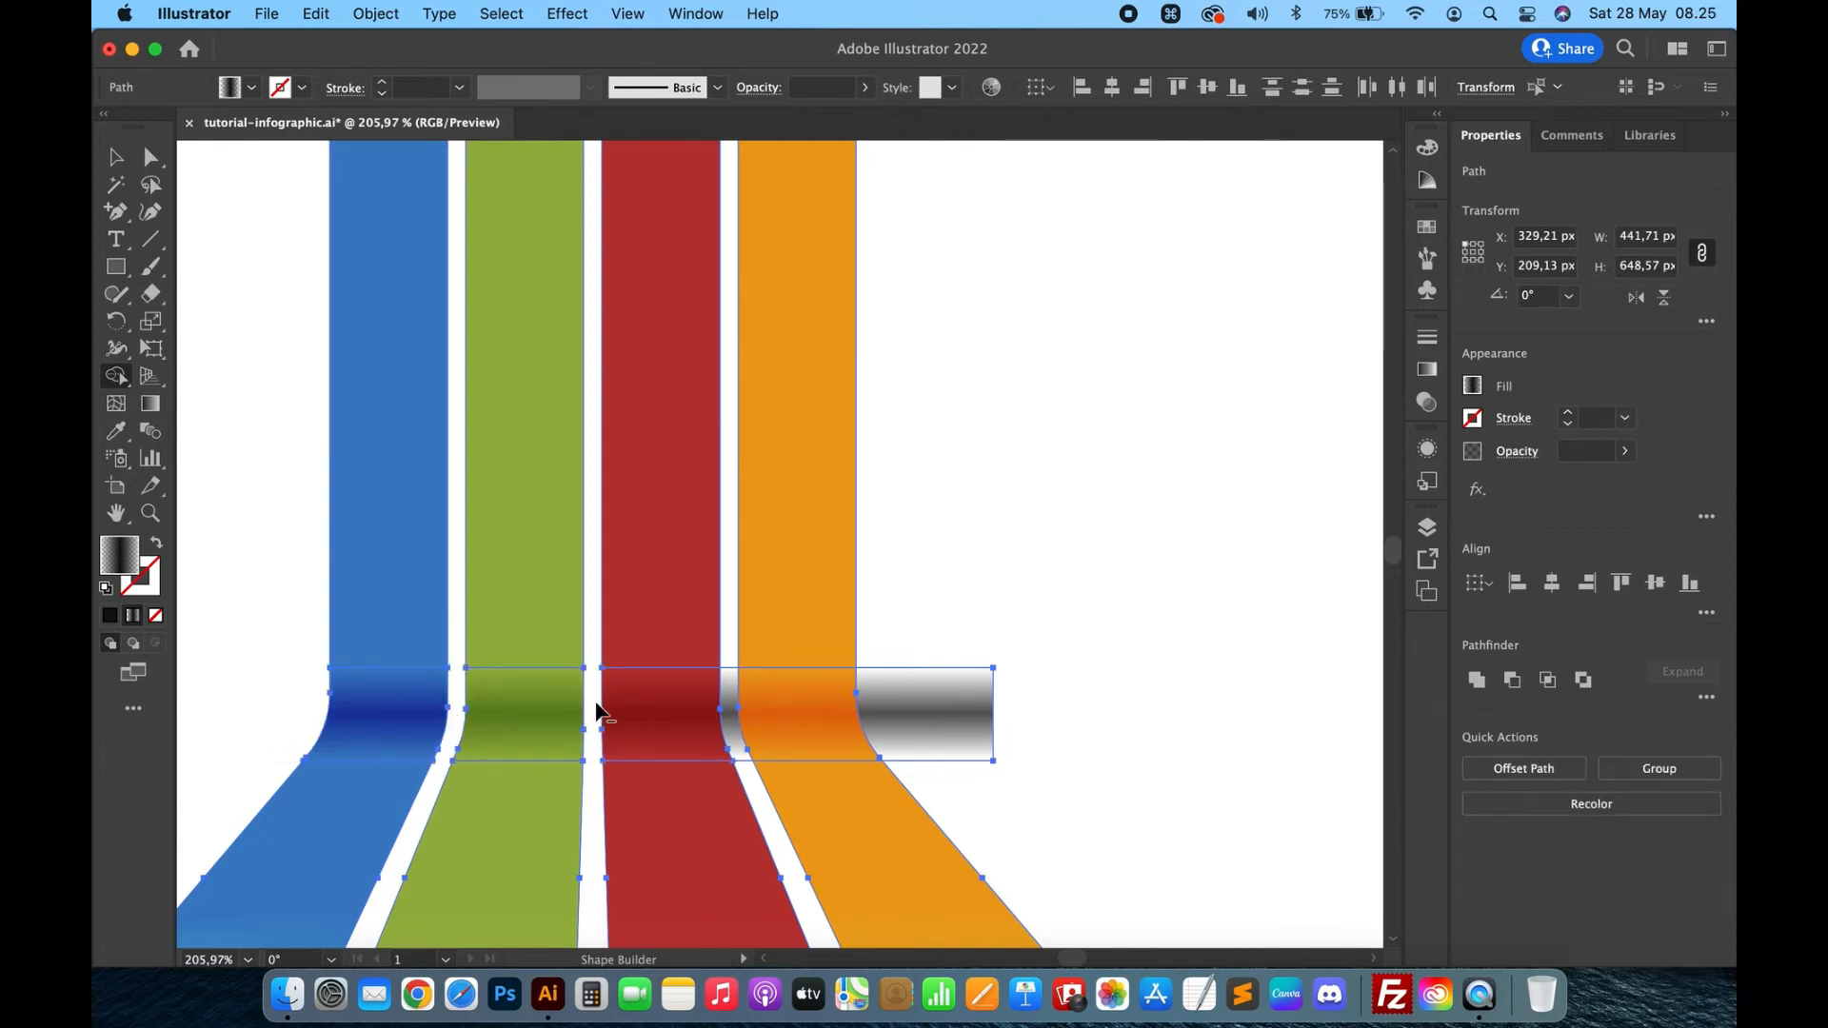
{"action": "left_click", "coordinate": [729, 705], "text": "alt"}
{"action": "left_click", "coordinate": [967, 718], "text": "alt"}
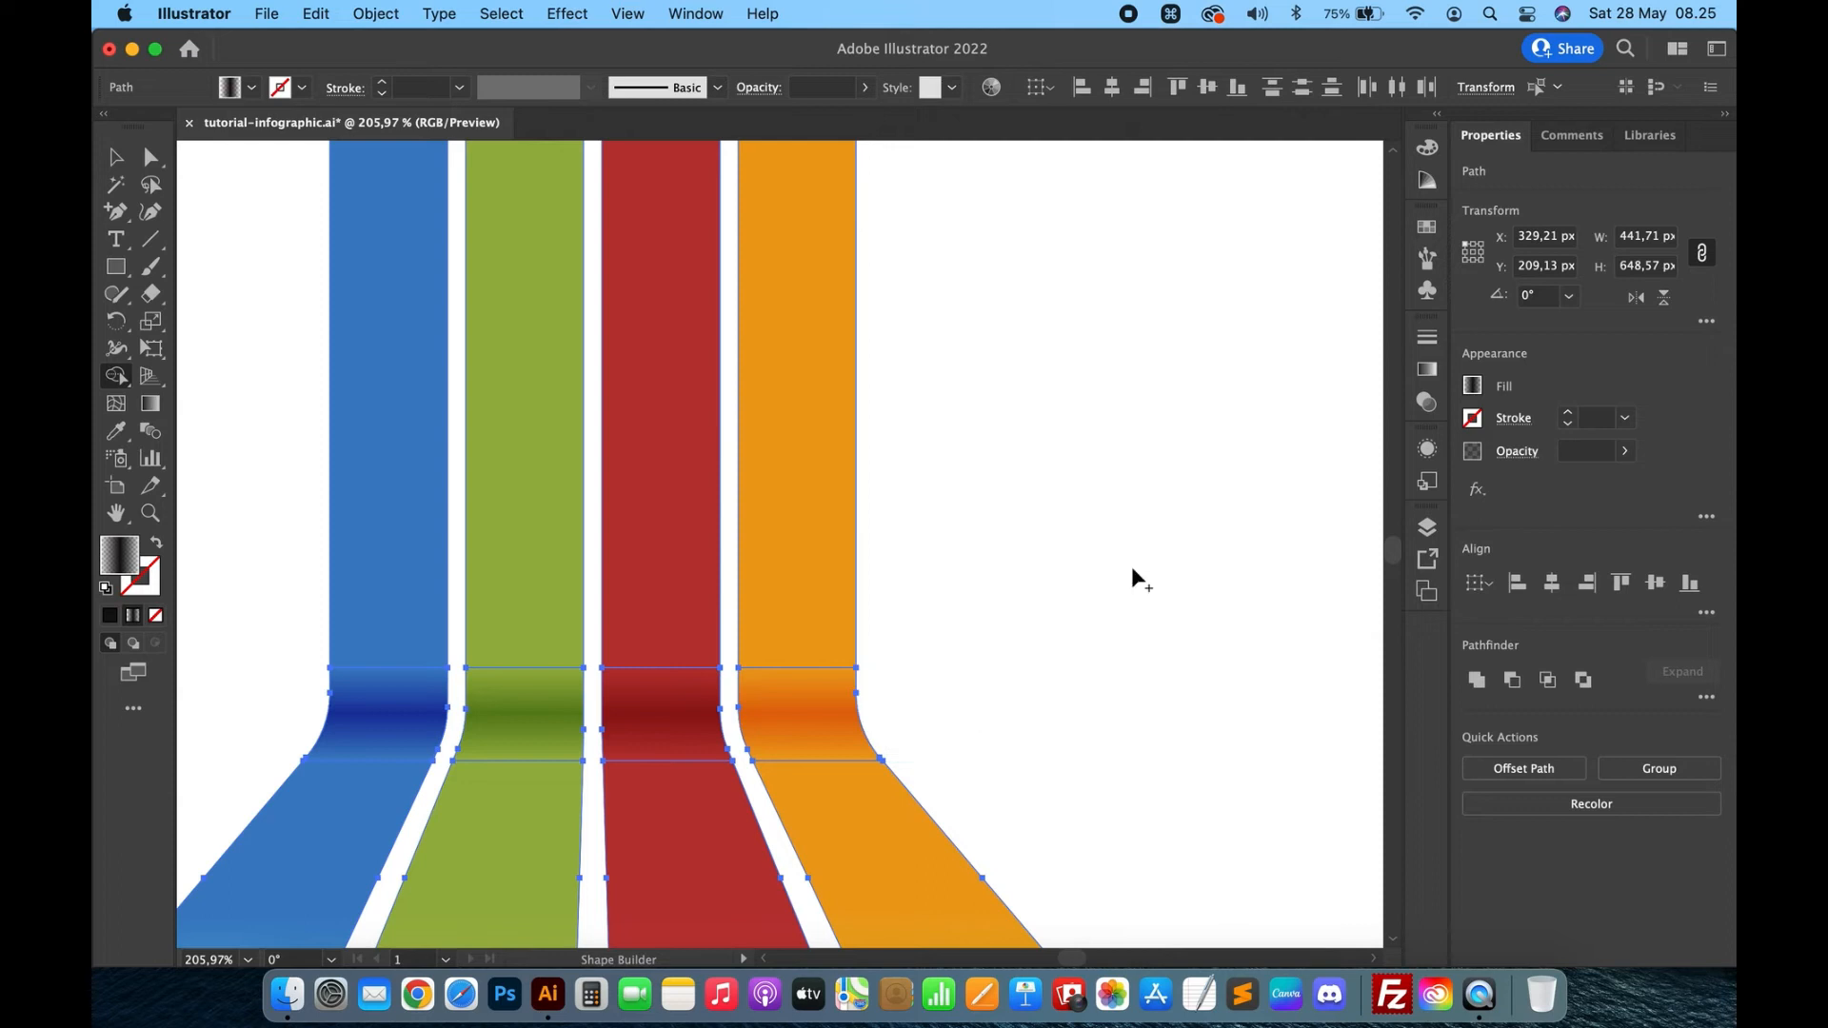
{"action": "key", "text": "v"}
{"action": "left_click", "coordinate": [1151, 529]}
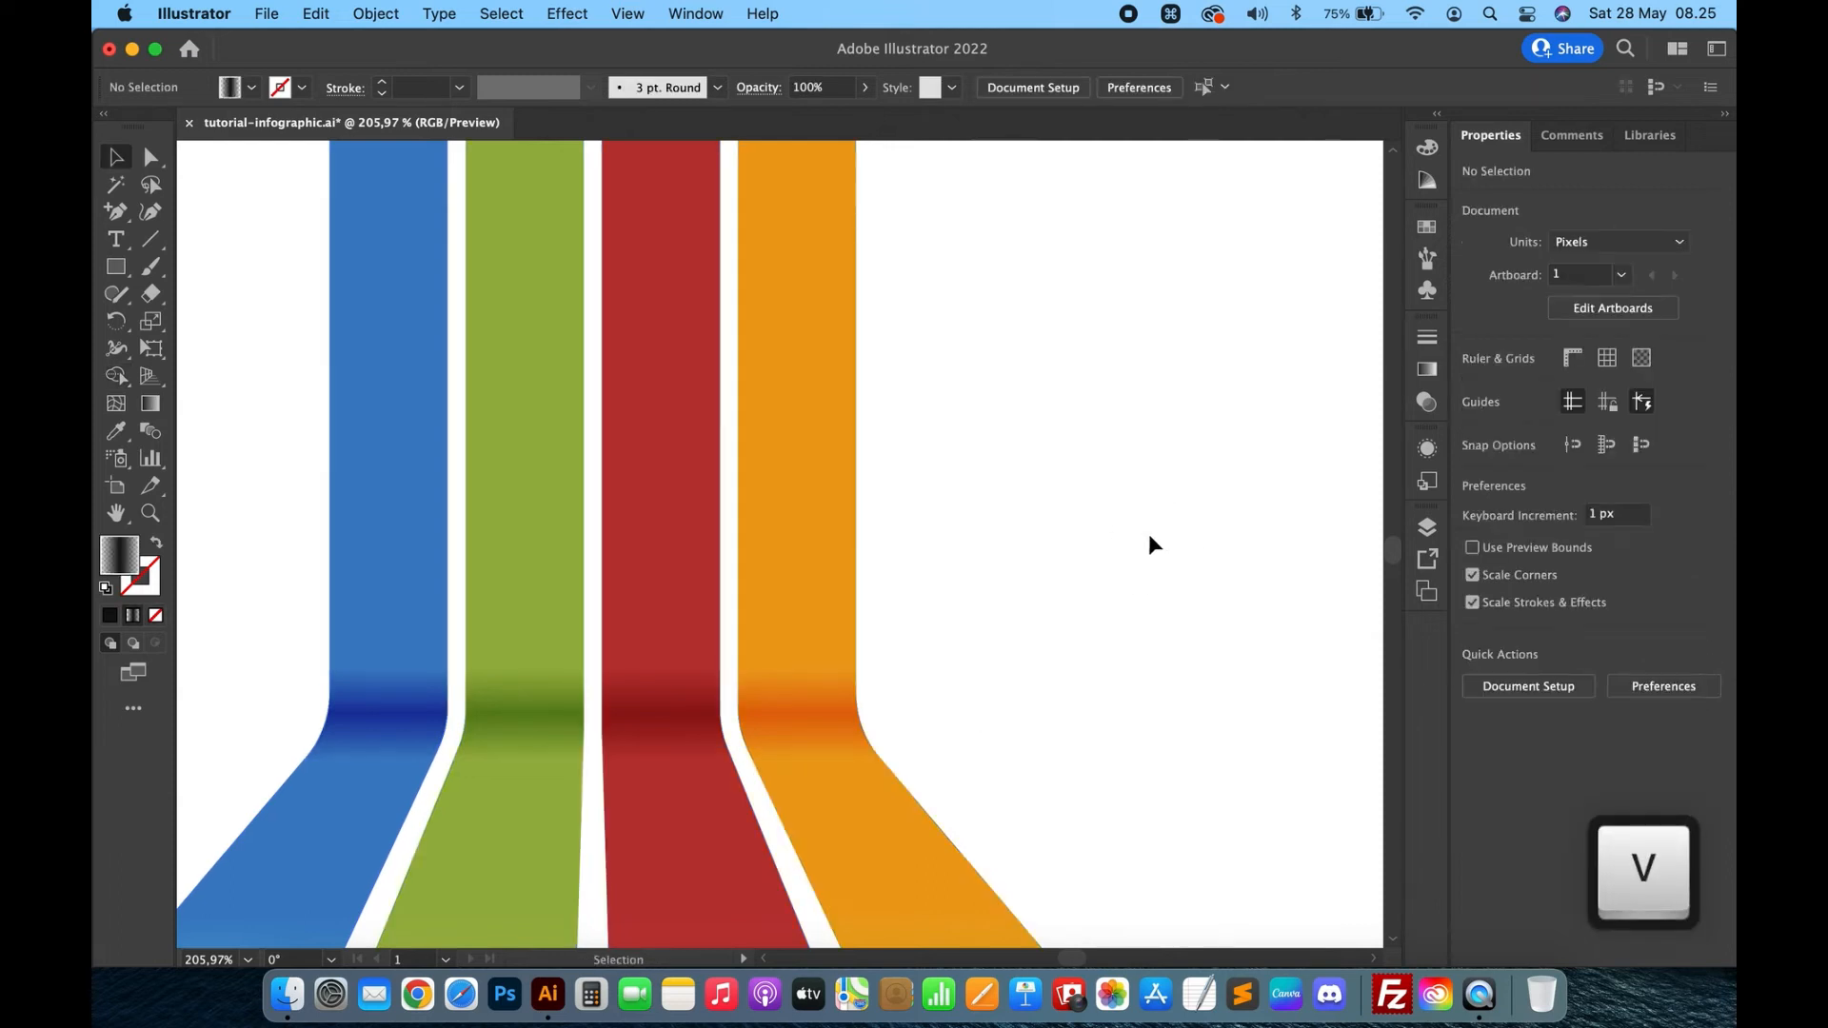
Draw a square of about 34 px in the upper-left corner of the blue foot.
{"action": "scroll", "coordinate": [1148, 533], "scroll_direction": "down", "scroll_amount": 5}
{"action": "scroll", "coordinate": [1148, 533], "scroll_direction": "down", "scroll_amount": 5}
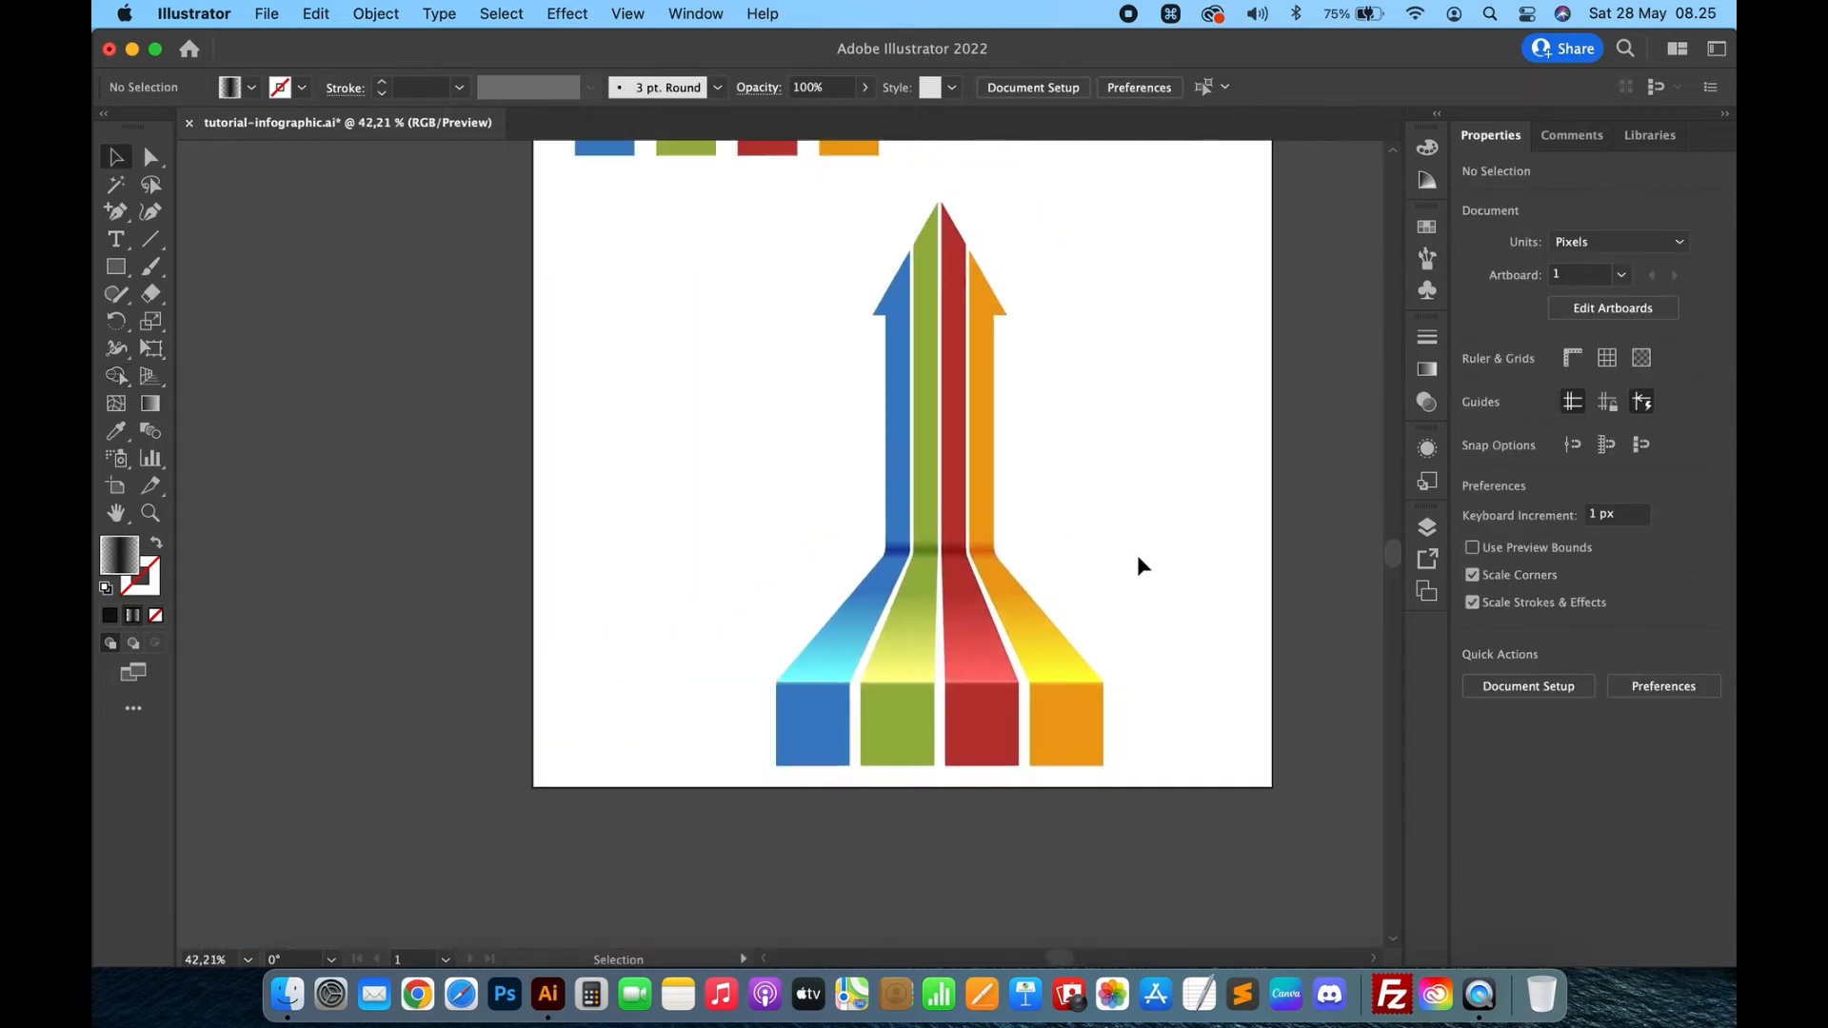
{"action": "scroll", "coordinate": [1013, 489], "scroll_direction": "up", "scroll_amount": 3}
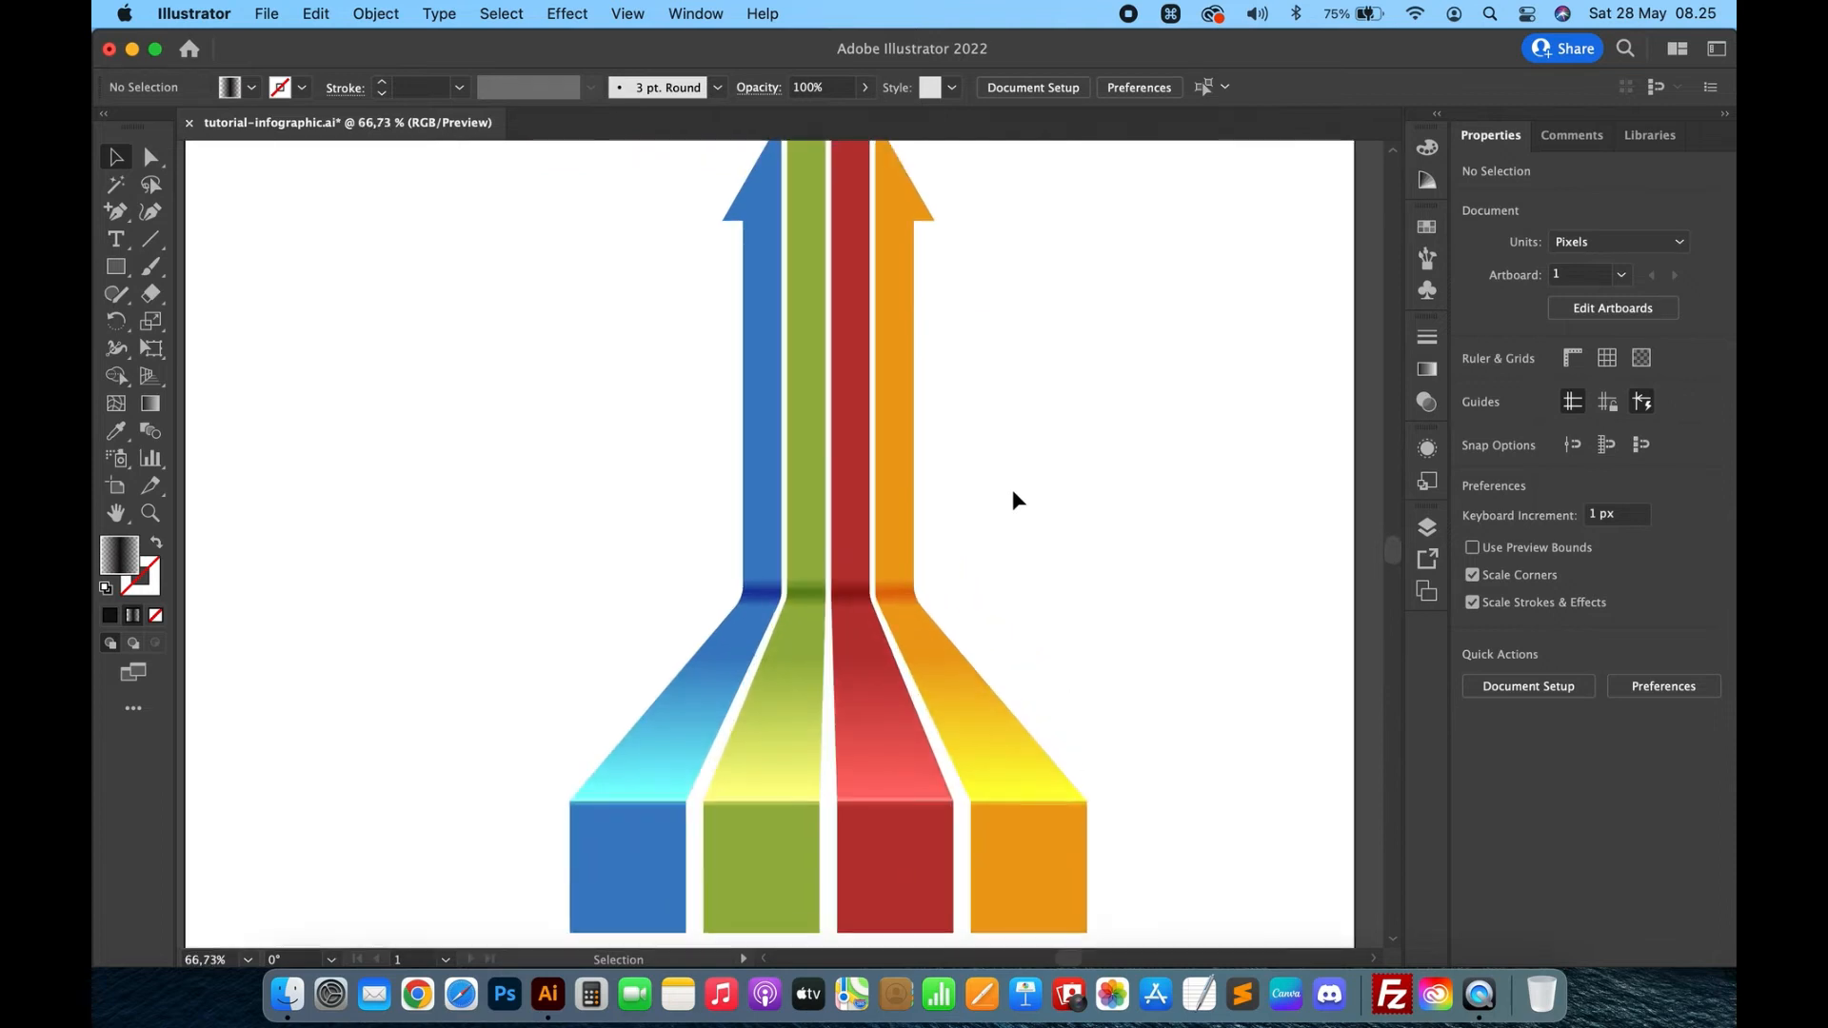
{"action": "scroll", "coordinate": [1013, 489], "scroll_direction": "down", "scroll_amount": 3}
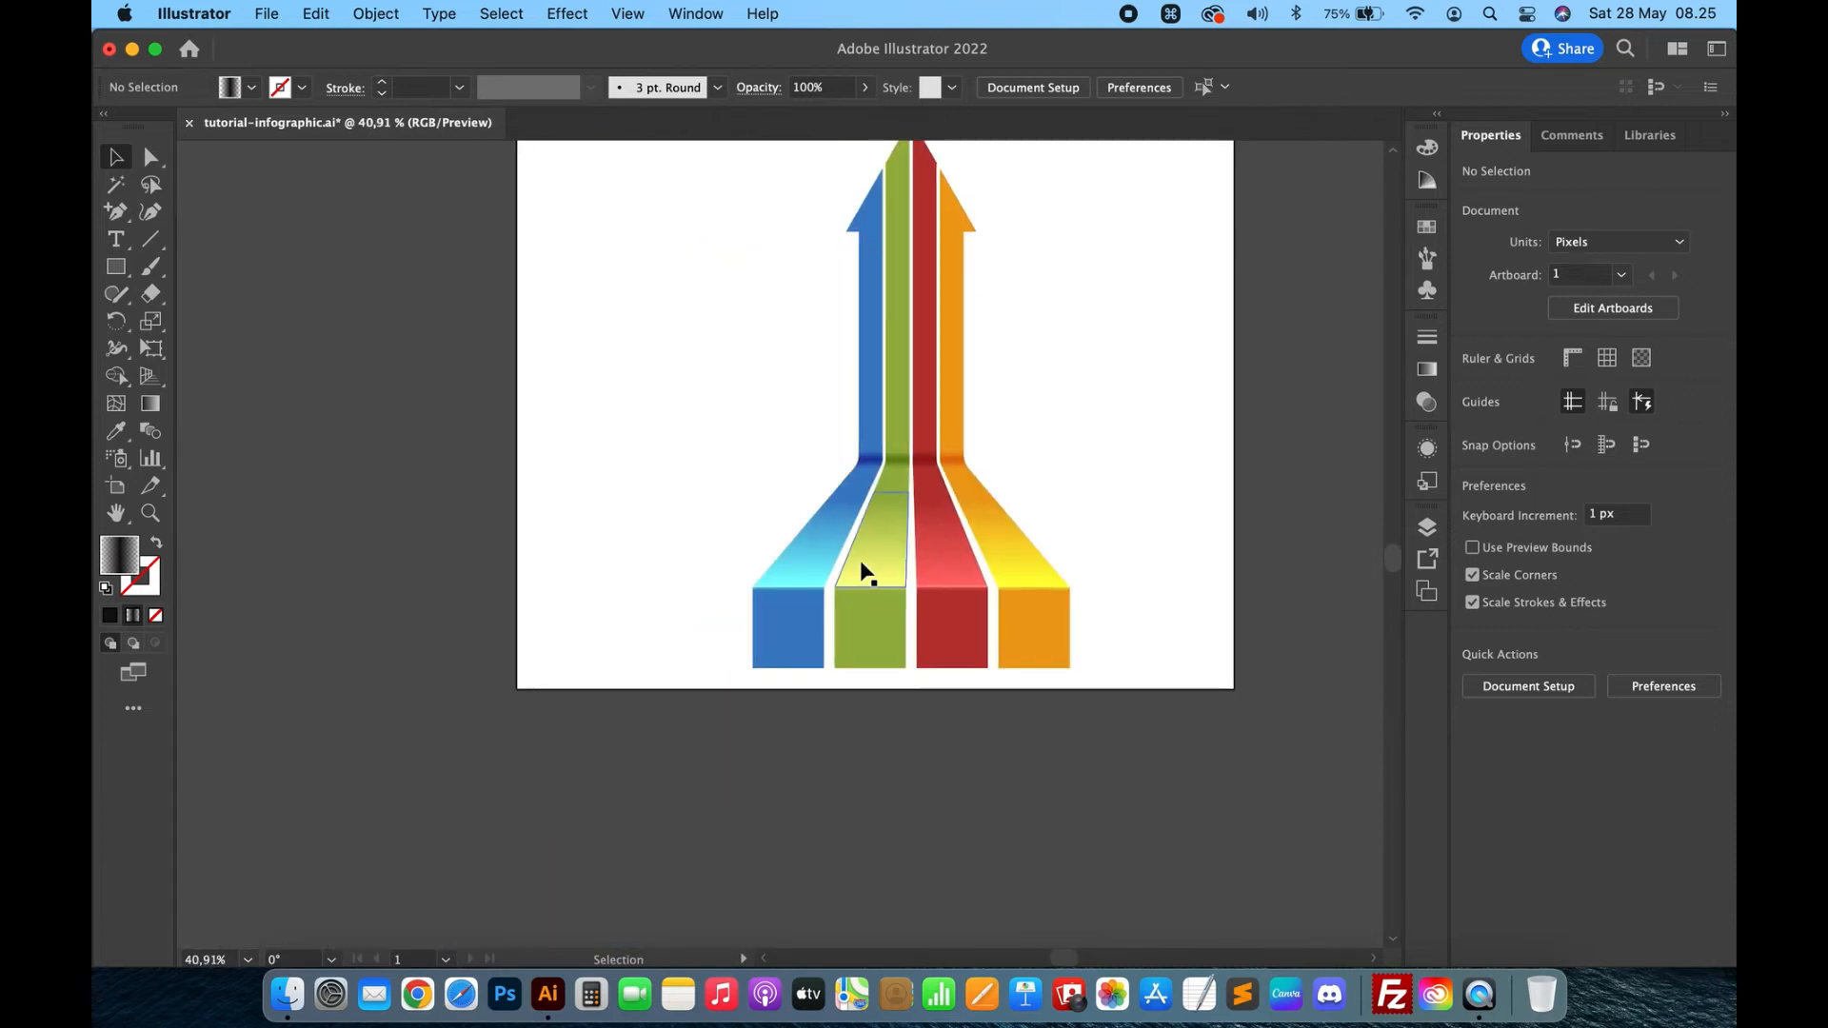
{"action": "scroll", "coordinate": [861, 572], "scroll_direction": "up", "scroll_amount": 4}
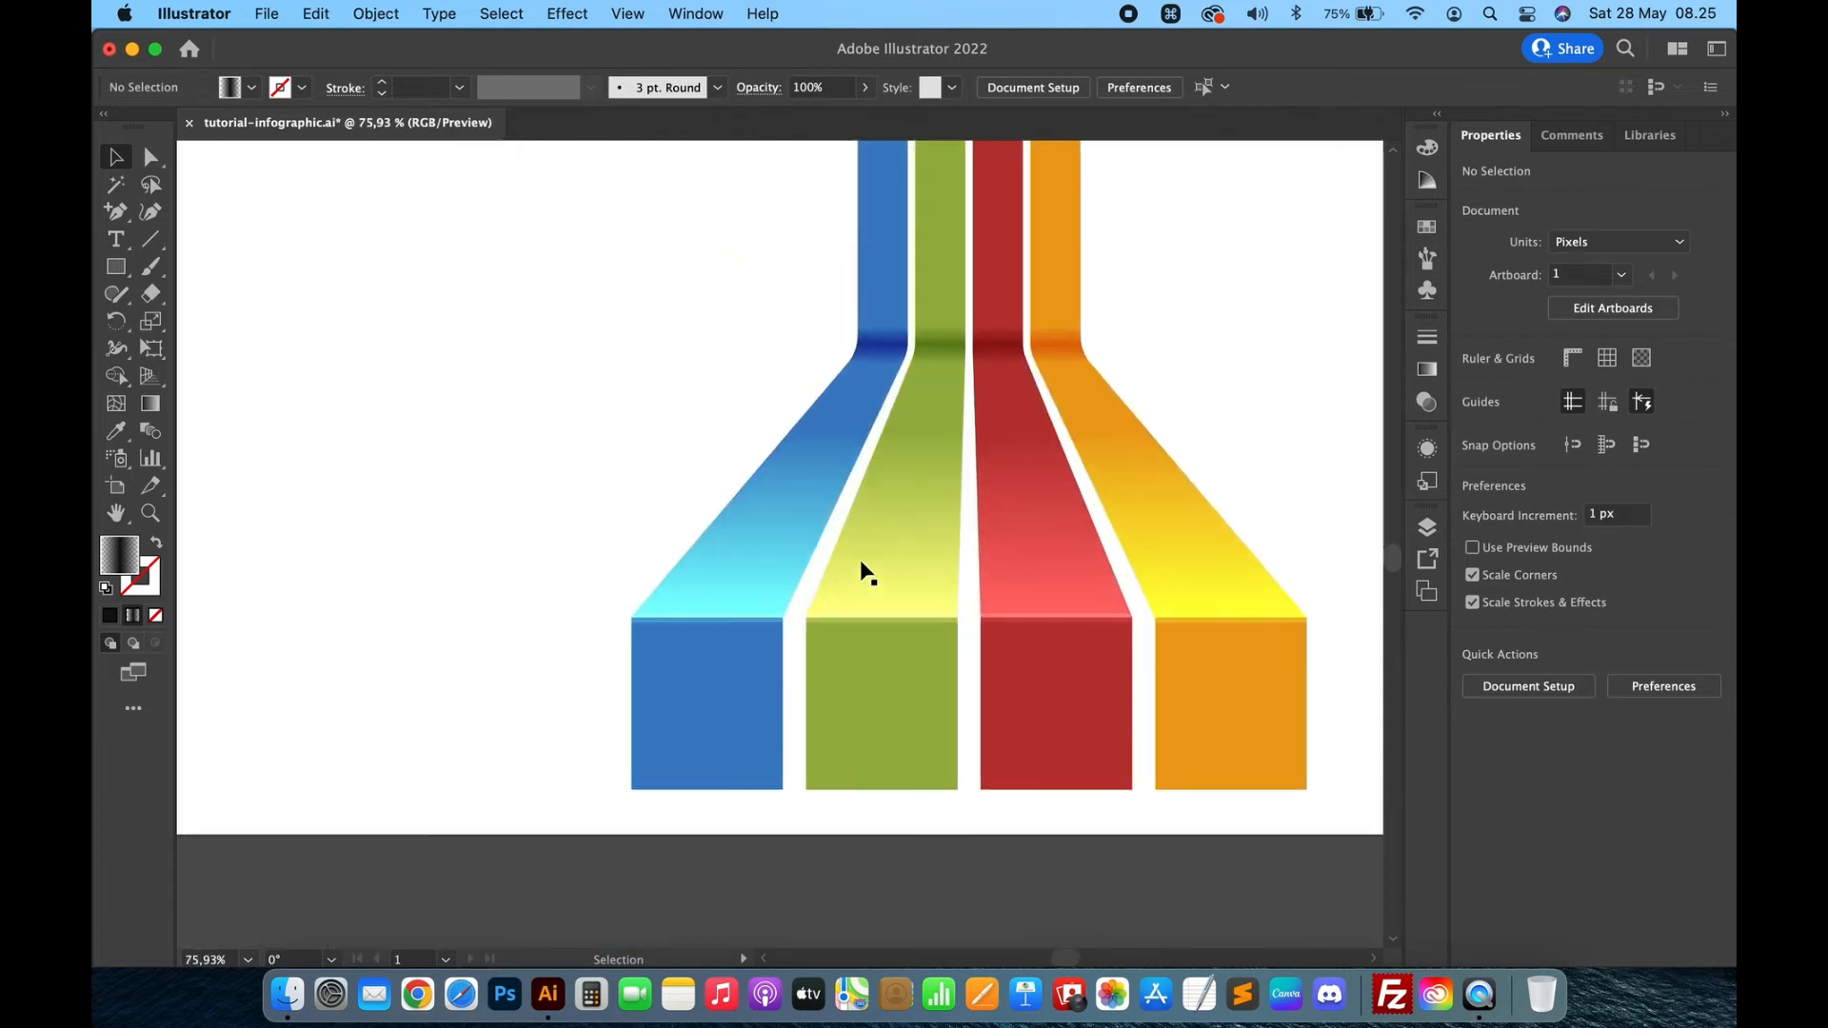
{"action": "left_click", "coordinate": [112, 271]}
{"action": "left_click_drag", "start_coordinate": [646, 638], "coordinate": [700, 690]}
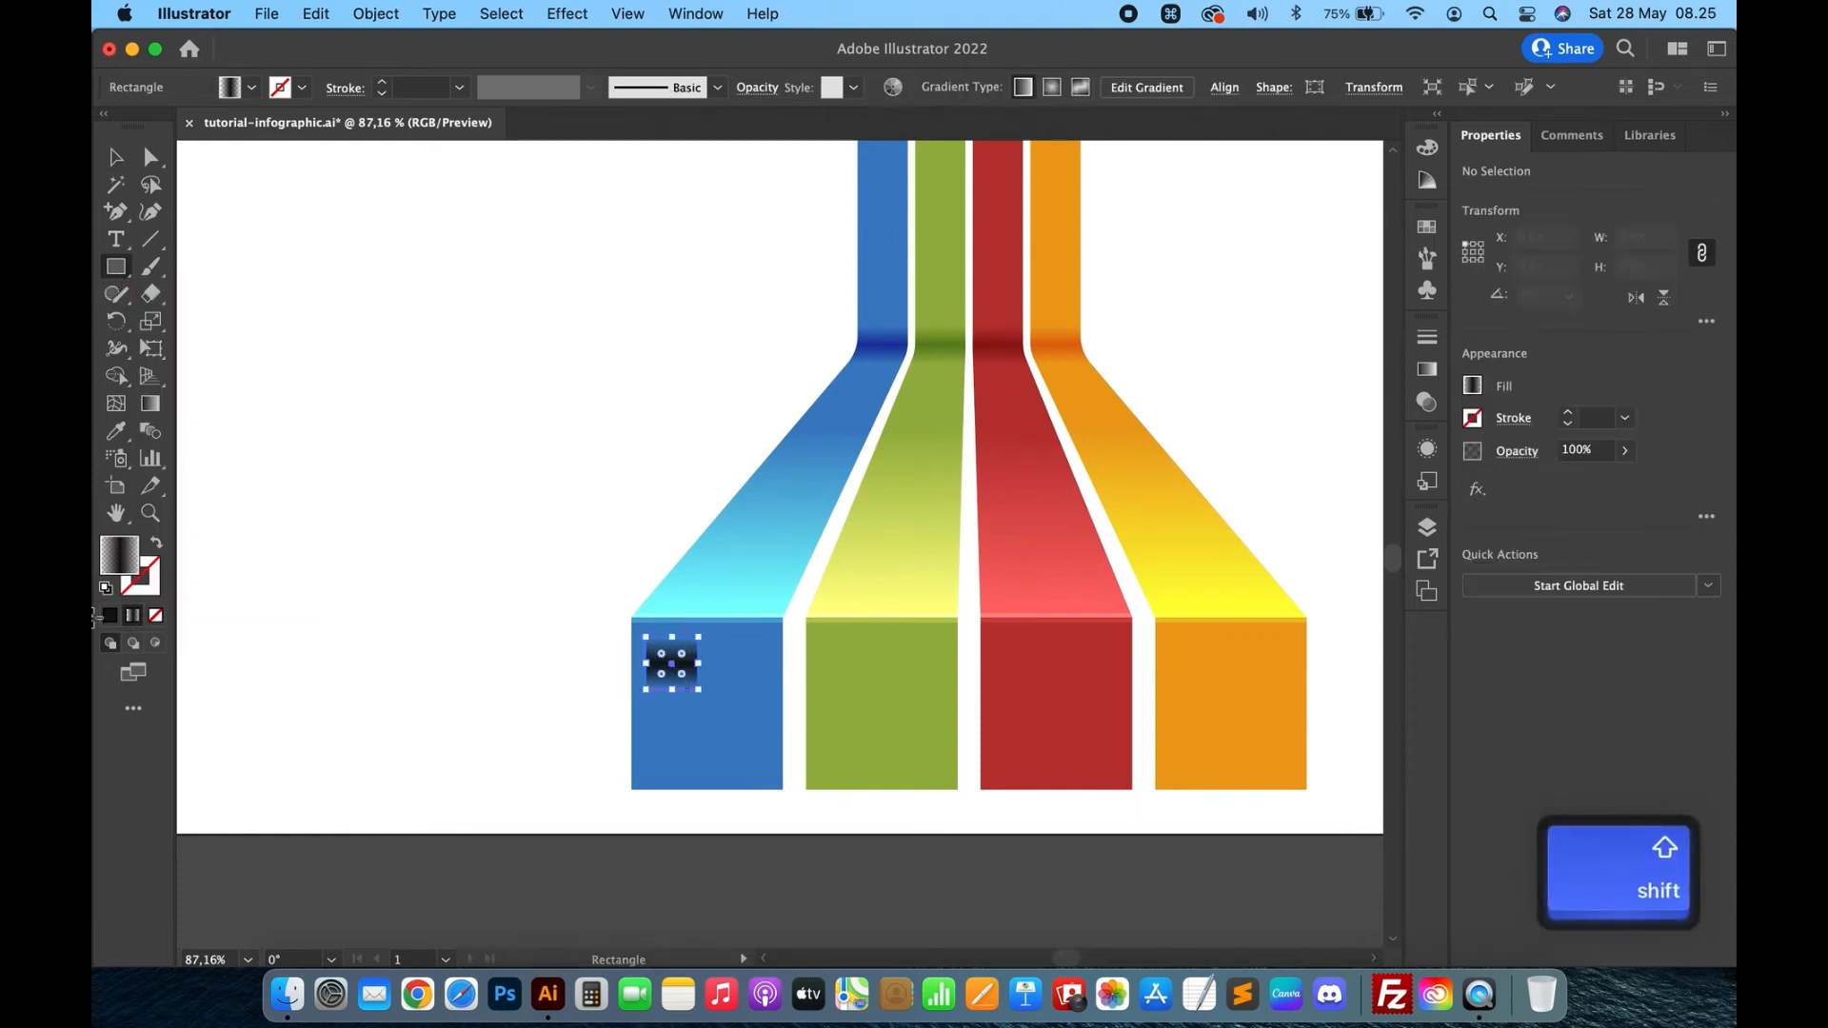
Fill the small square on the blue foot with solid white, FFFFFF.
{"action": "left_click", "coordinate": [110, 615]}
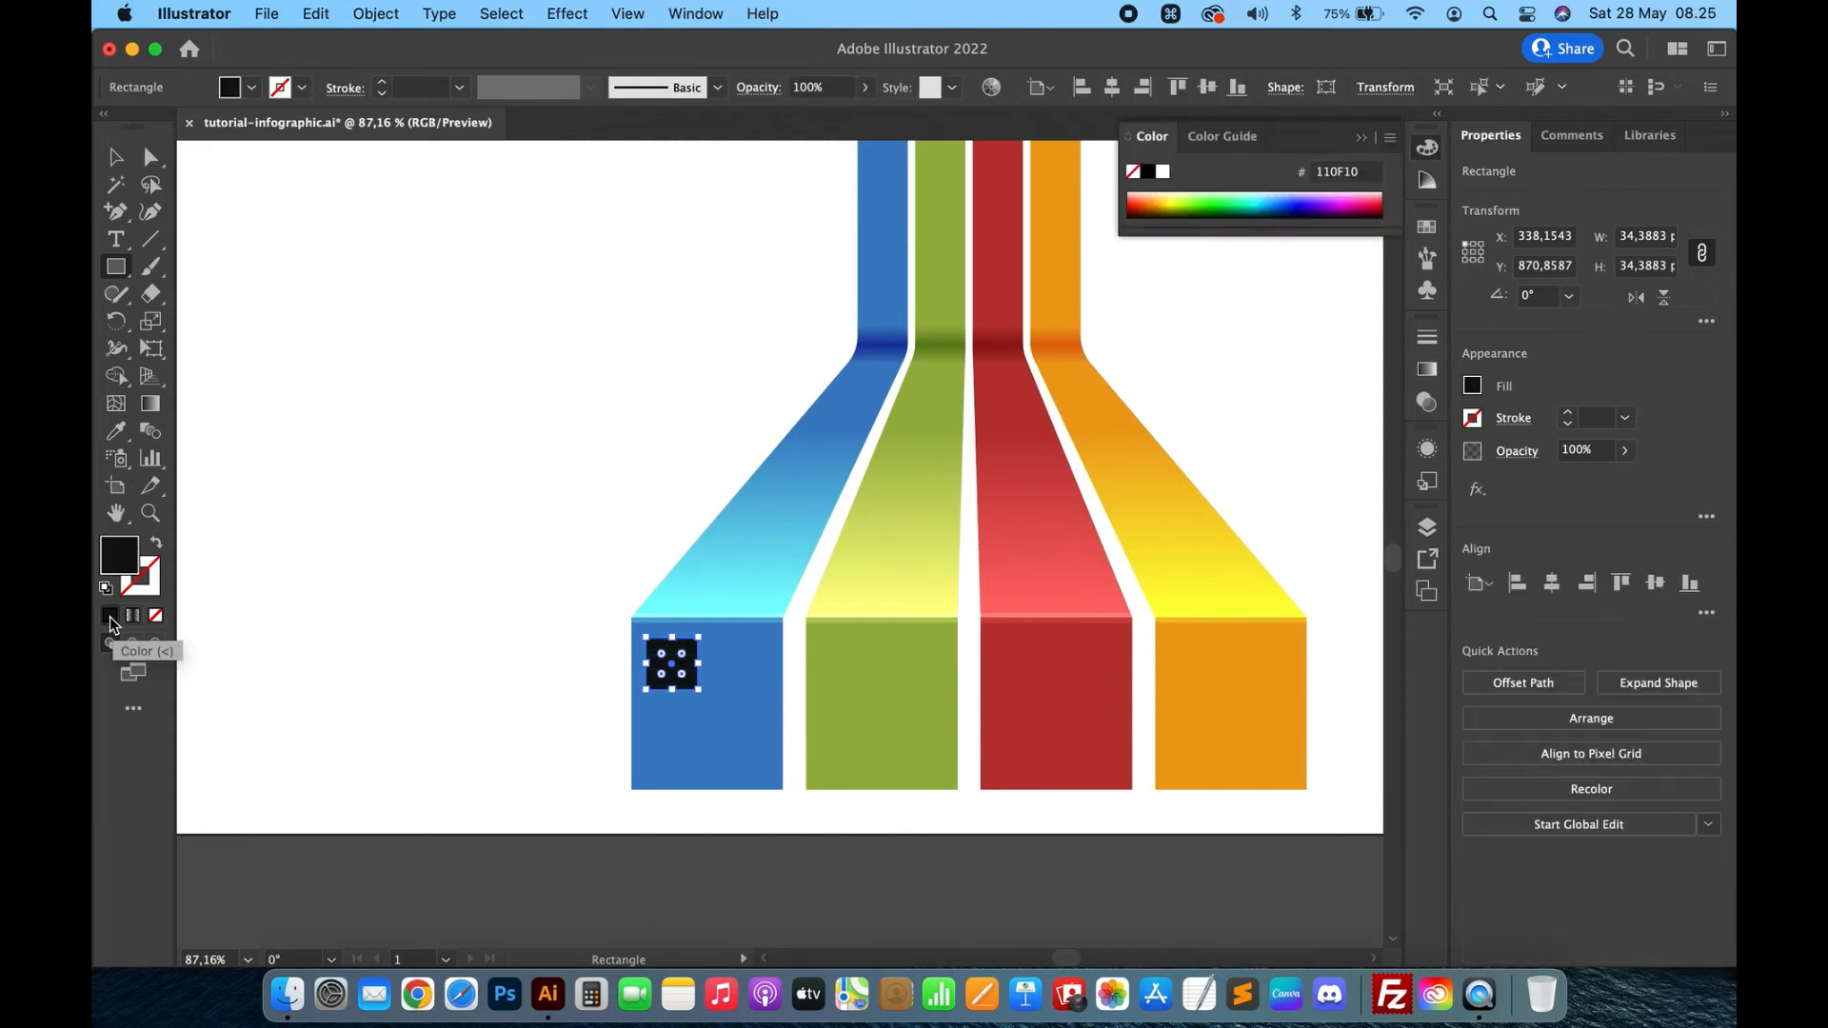
{"action": "left_click", "coordinate": [131, 557]}
{"action": "double_click", "coordinate": [131, 557]}
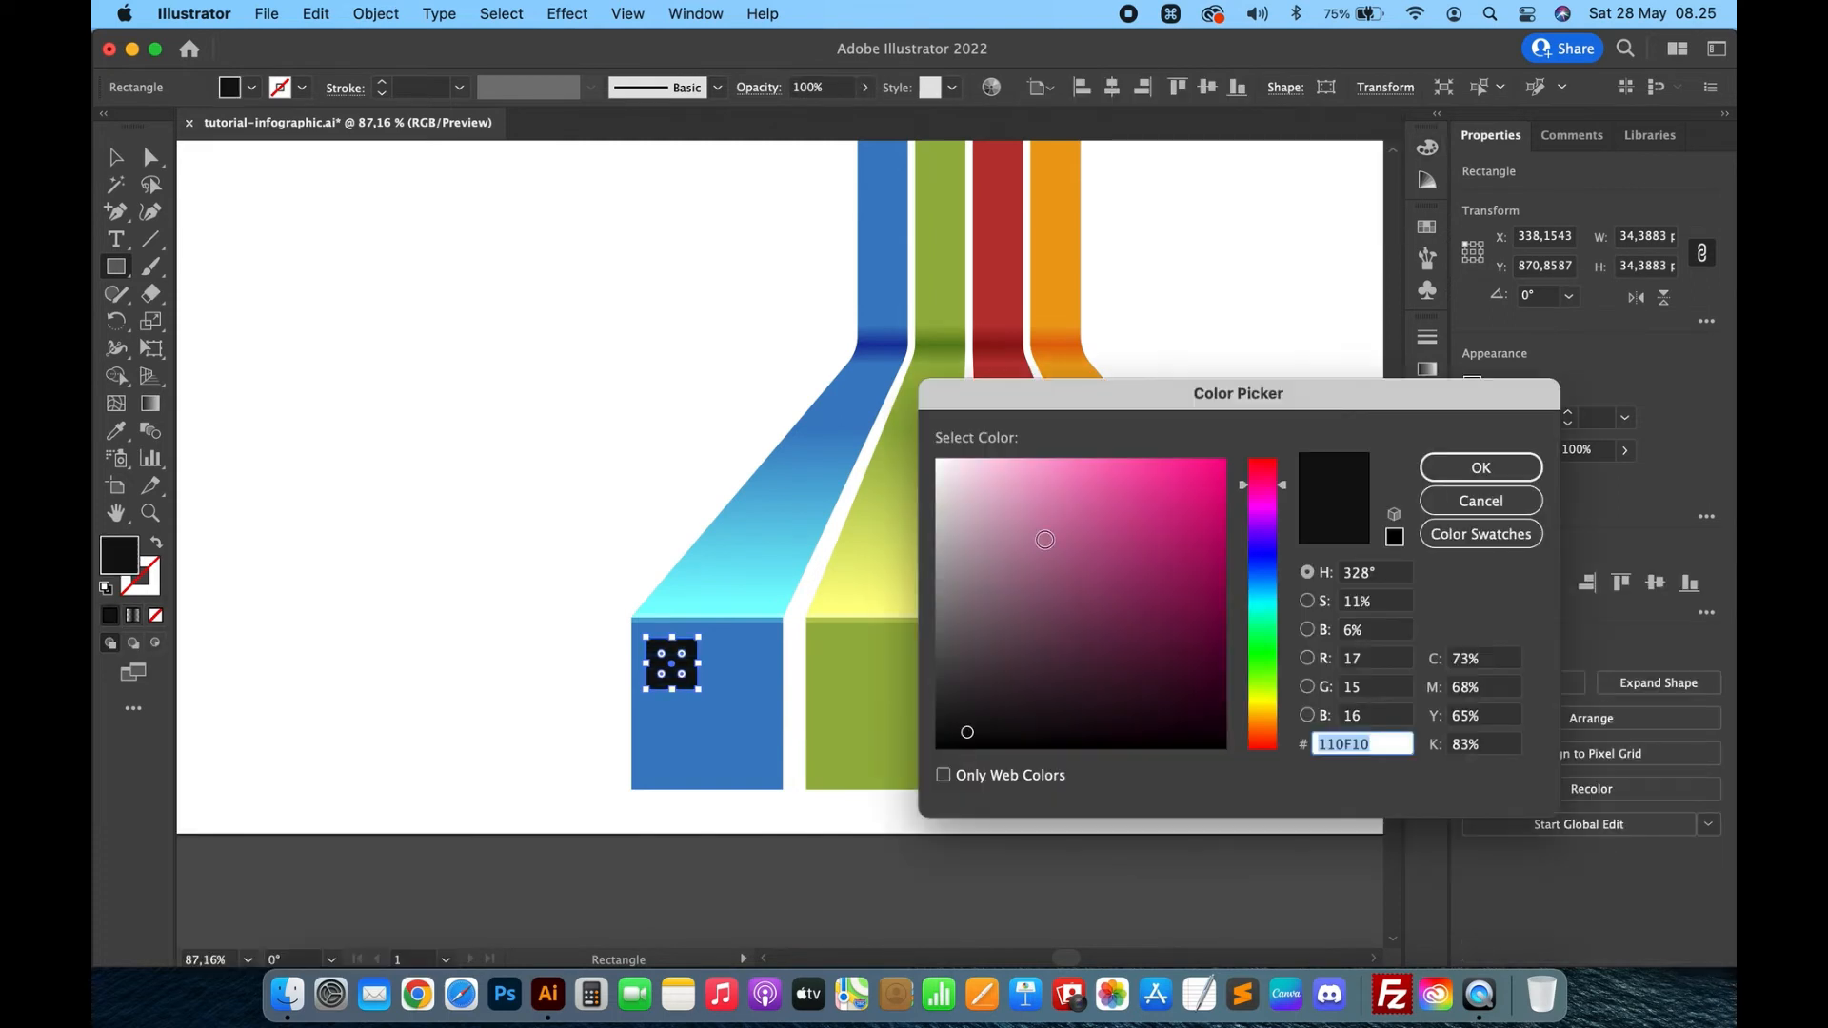
{"action": "left_click_drag", "start_coordinate": [1047, 535], "coordinate": [918, 439]}
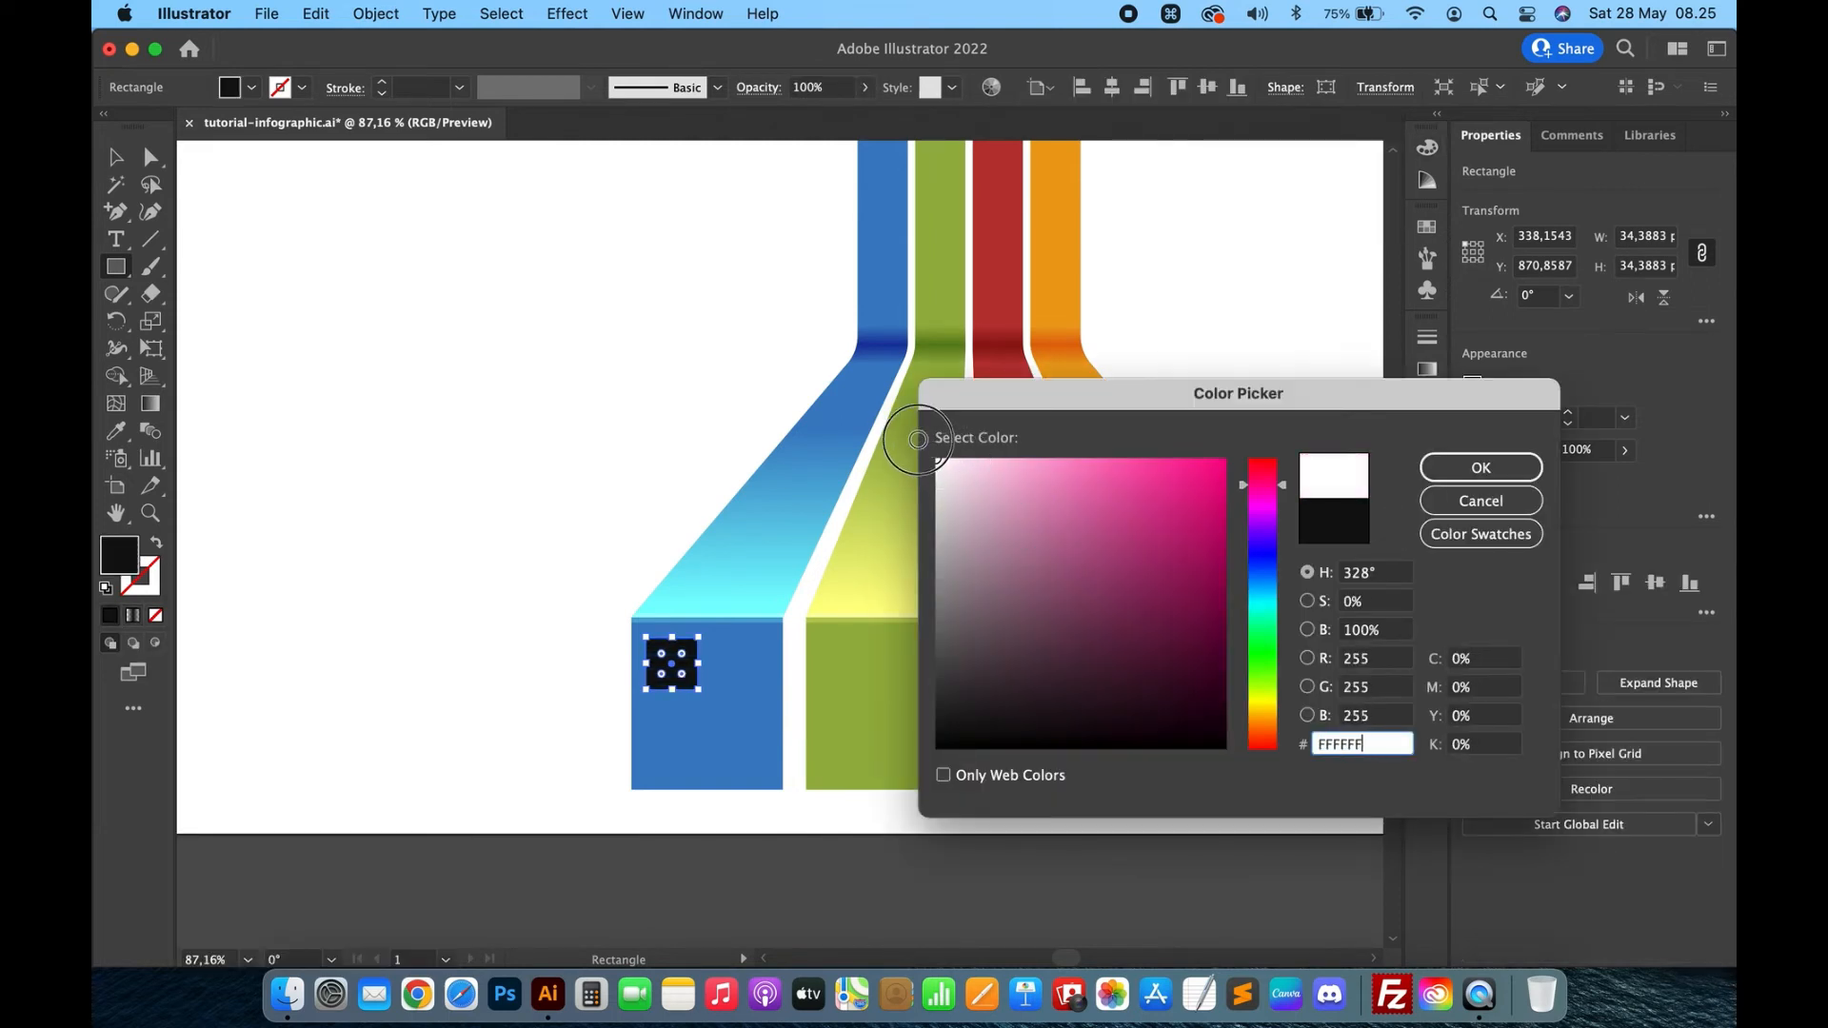
{"action": "left_click", "coordinate": [1471, 467]}
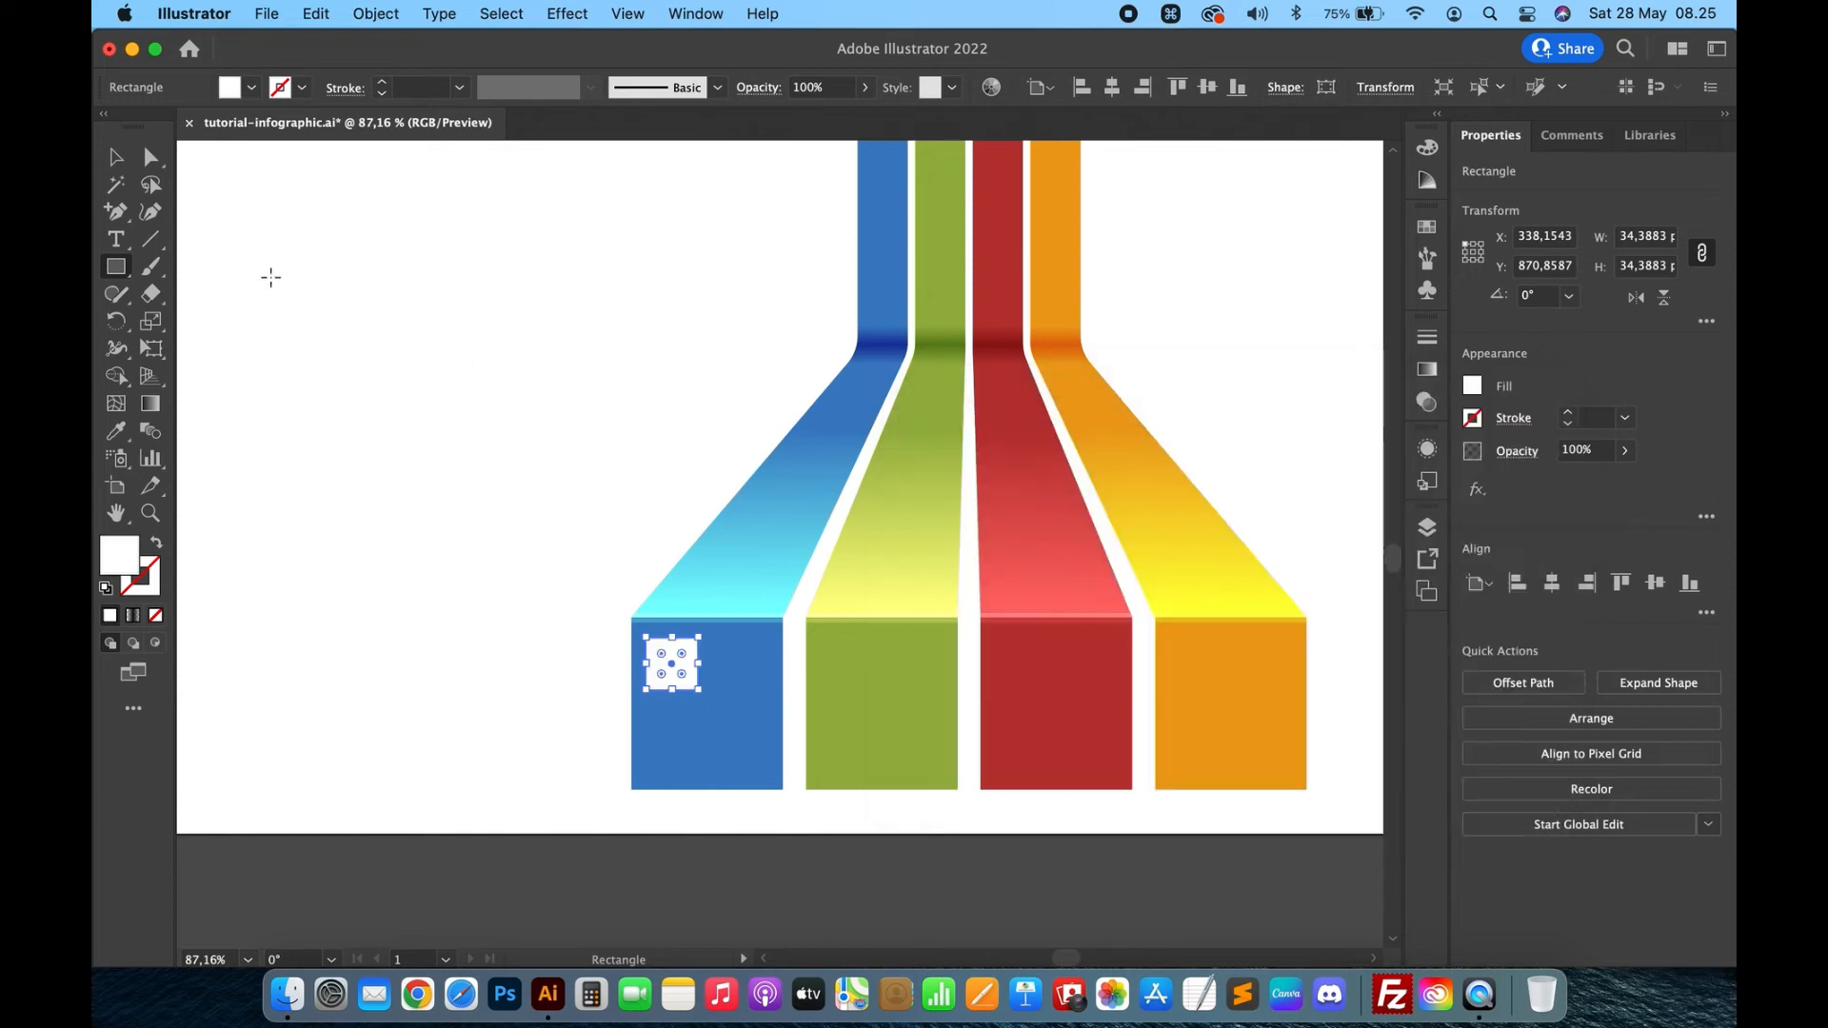
{"action": "left_click", "coordinate": [116, 158]}
{"action": "scroll", "coordinate": [616, 631], "scroll_direction": "up", "scroll_amount": 2}
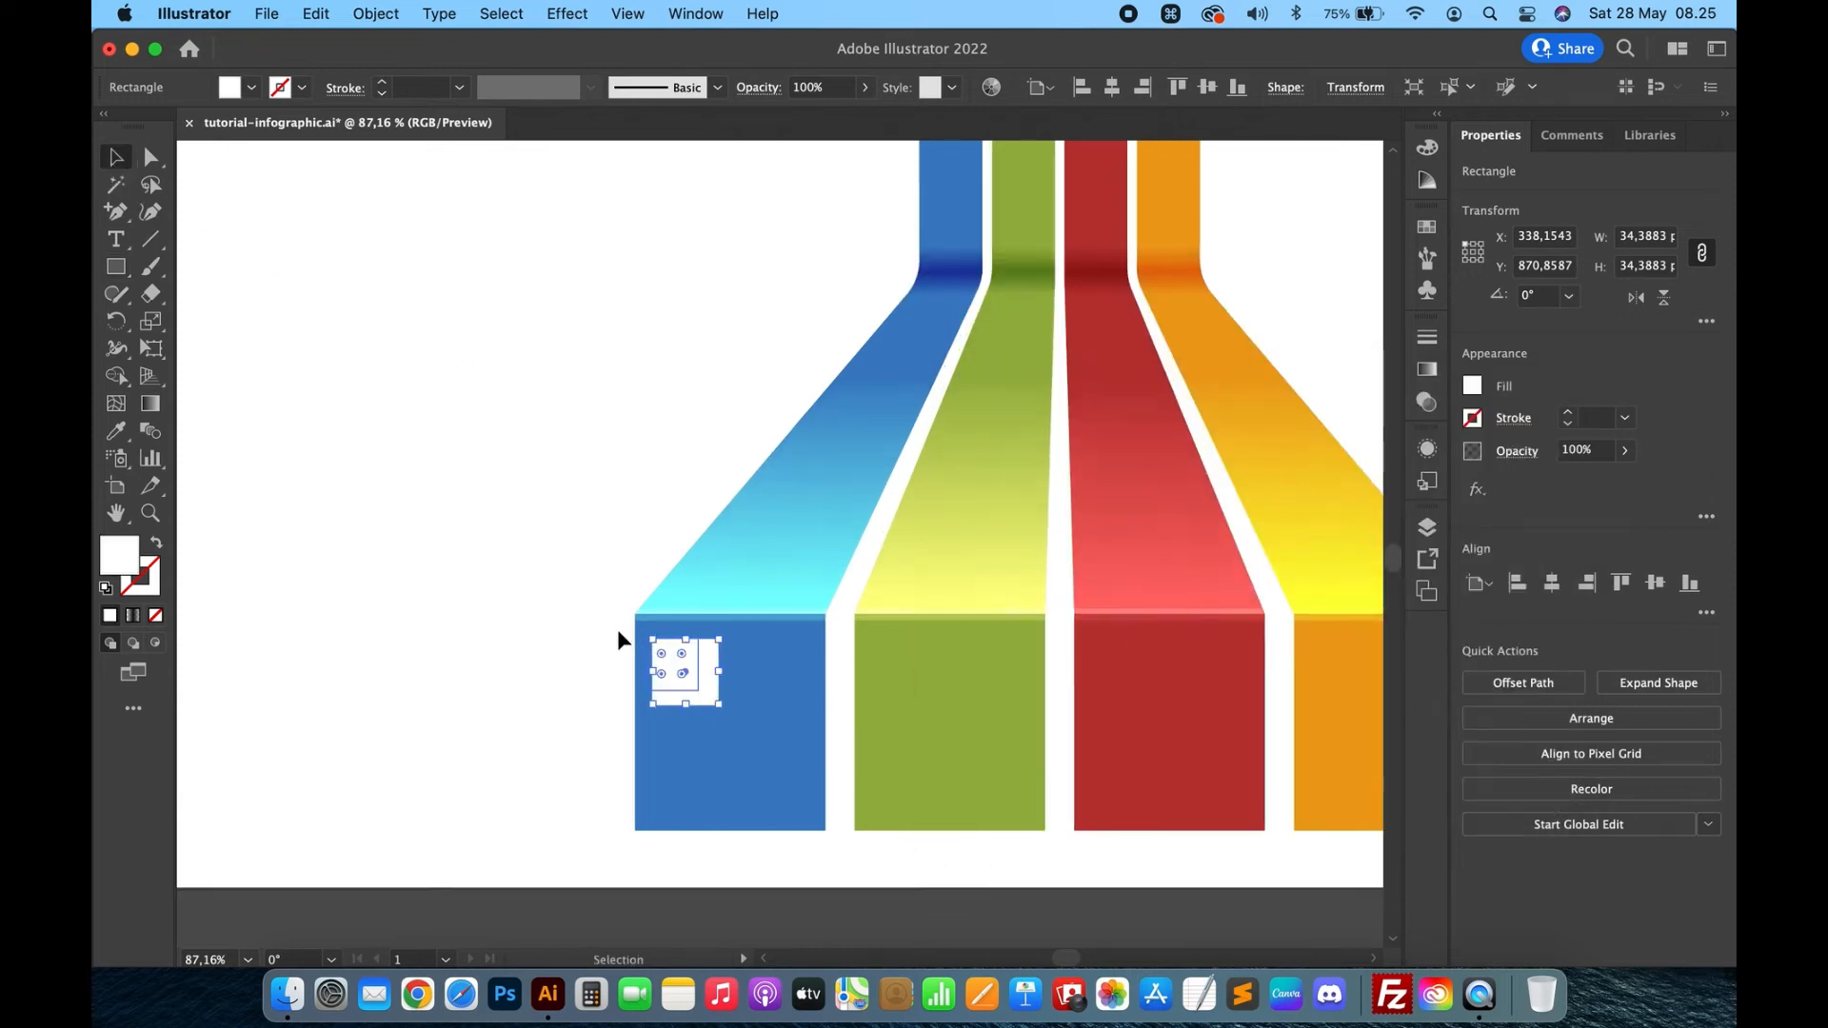
{"action": "scroll", "coordinate": [617, 630], "scroll_direction": "up", "scroll_amount": 2}
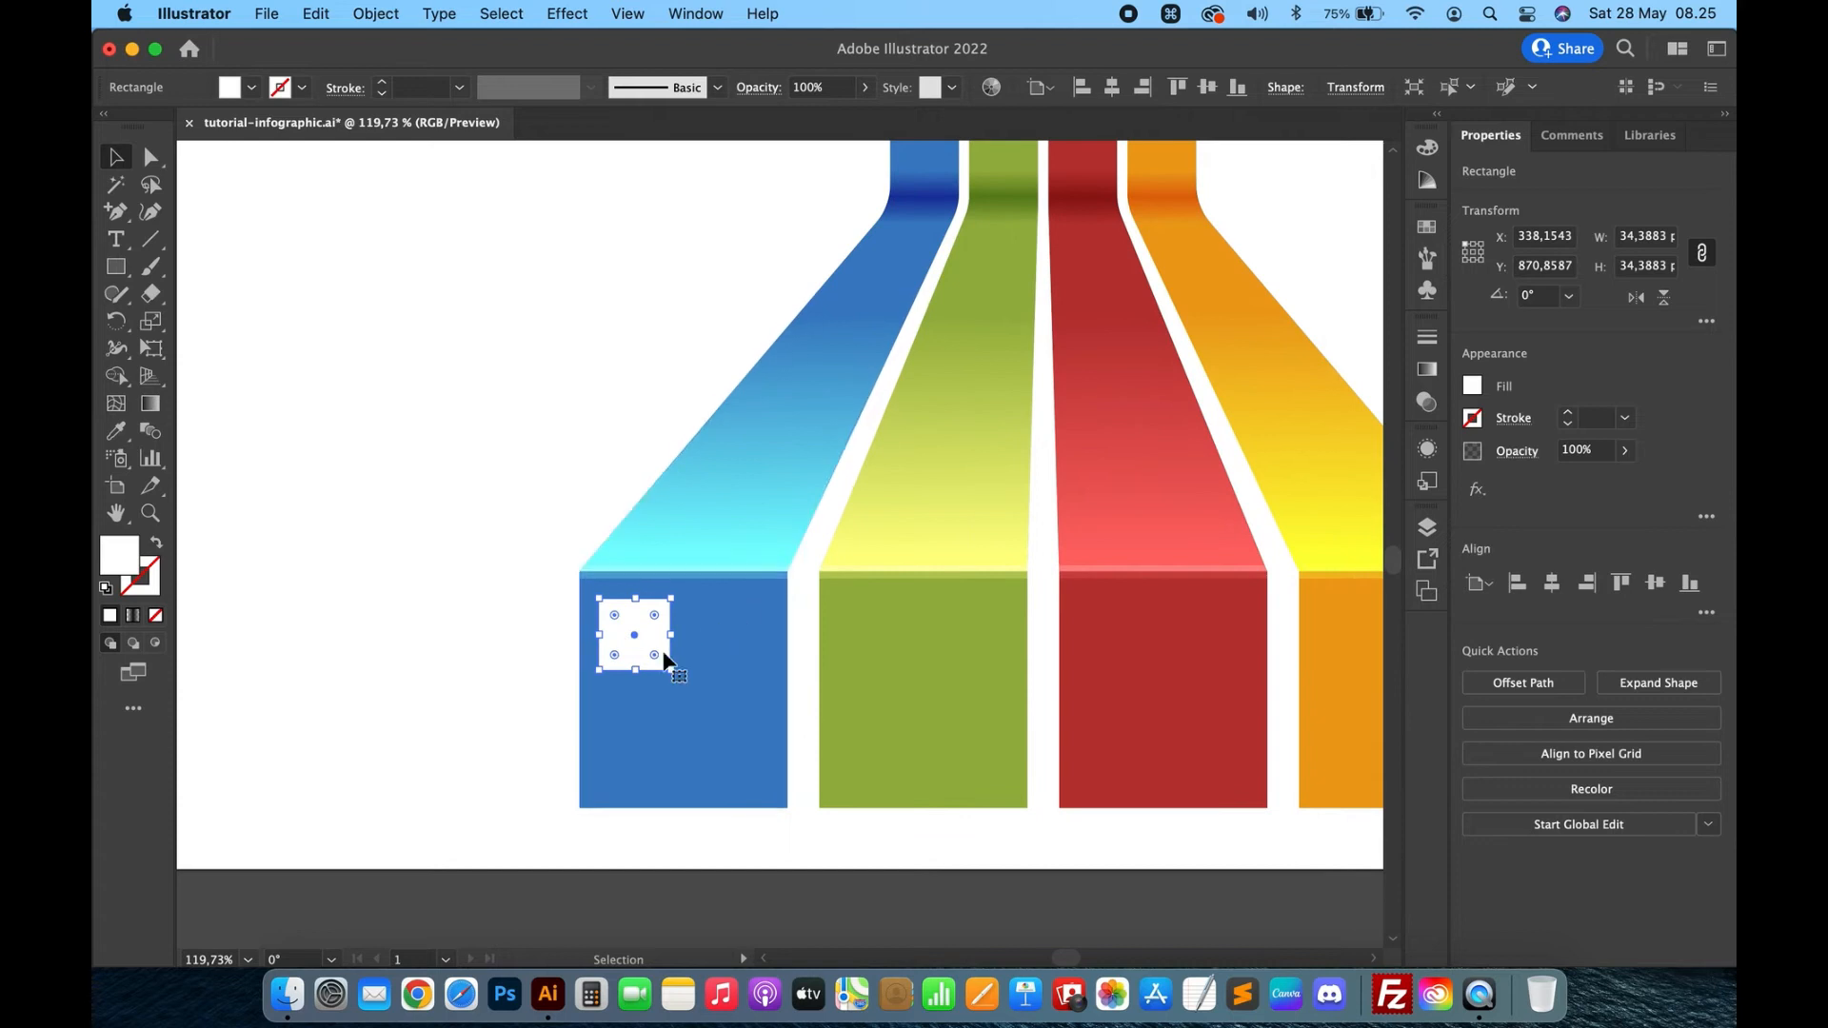
Move the white square slightly closer to the upper-left corner of the blue foot, leaving an even margin.
{"action": "mouse_move", "coordinate": [636, 627]}
{"action": "left_mouse_down"}
{"action": "mouse_move", "coordinate": [609, 625]}
{"action": "mouse_move", "coordinate": [635, 632]}
{"action": "left_mouse_up"}
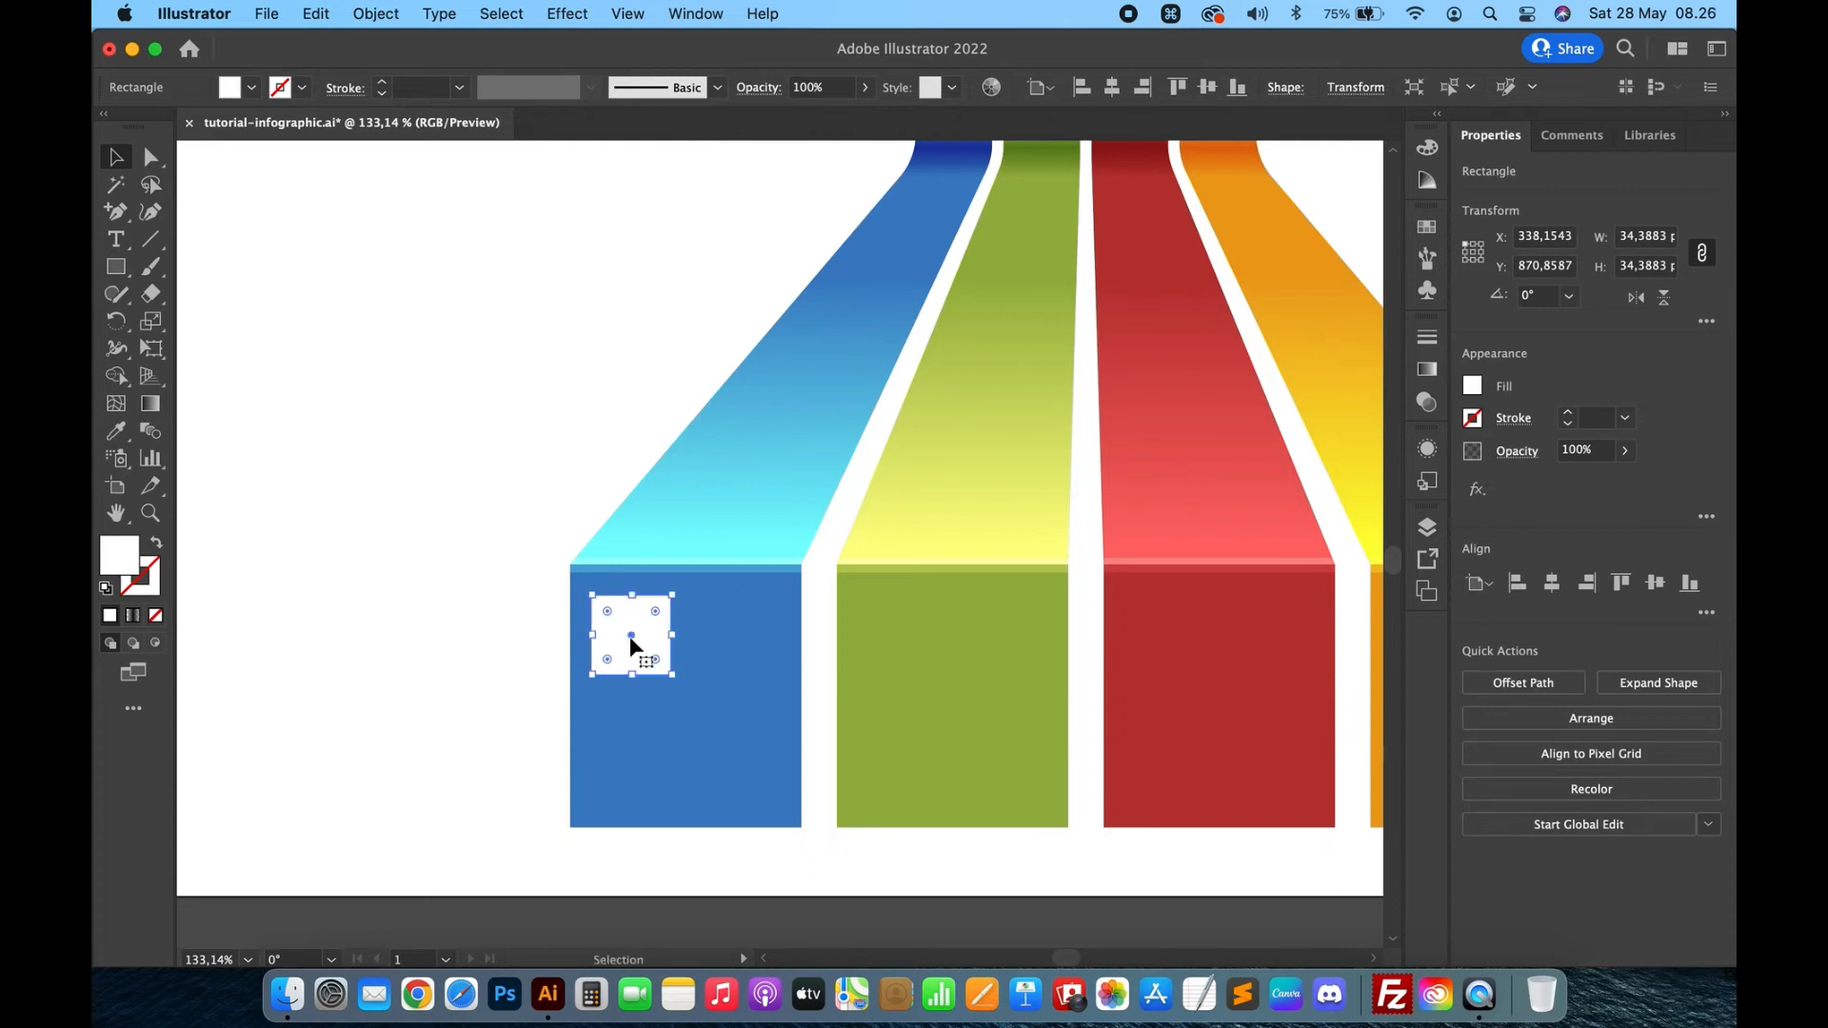
{"action": "scroll", "coordinate": [630, 636], "scroll_direction": "up", "scroll_amount": 5}
{"action": "left_click_drag", "start_coordinate": [636, 606], "coordinate": [628, 585]}
{"action": "scroll", "coordinate": [628, 587], "scroll_direction": "down", "scroll_amount": 5}
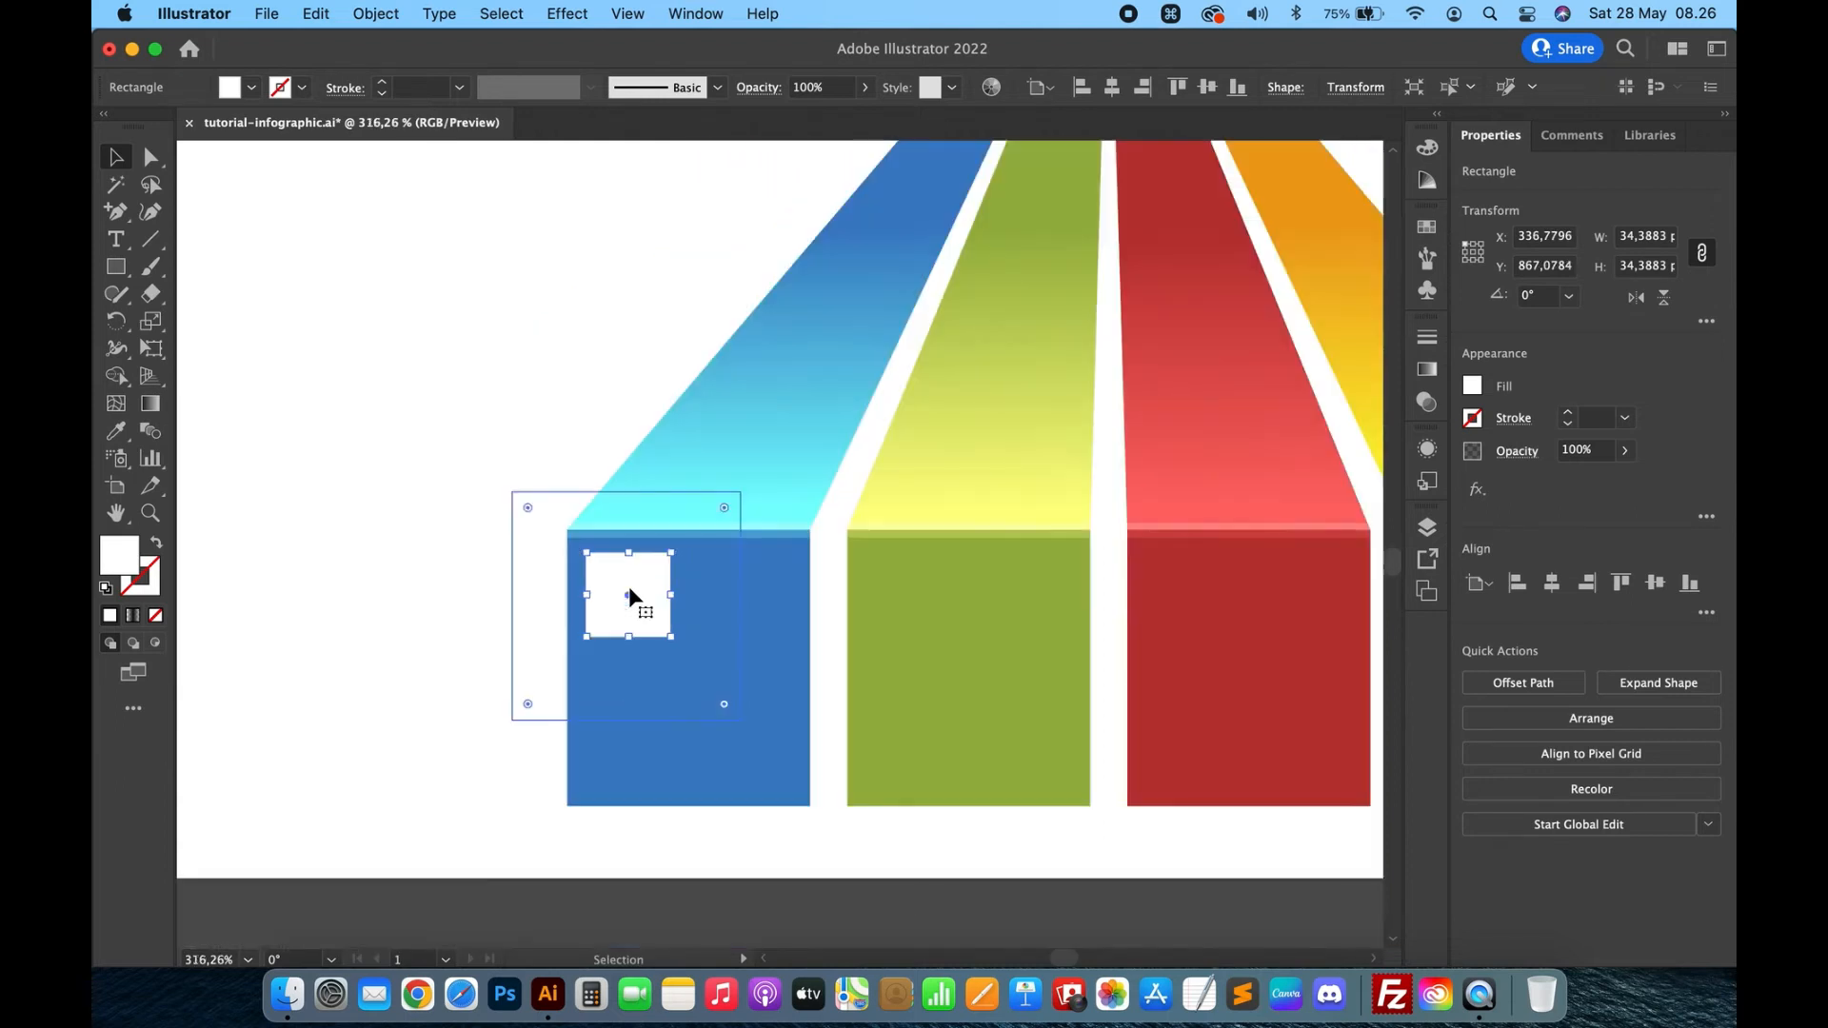
Add the number 1 as point text on the white square of the blue foot.
{"action": "left_click", "coordinate": [115, 239]}
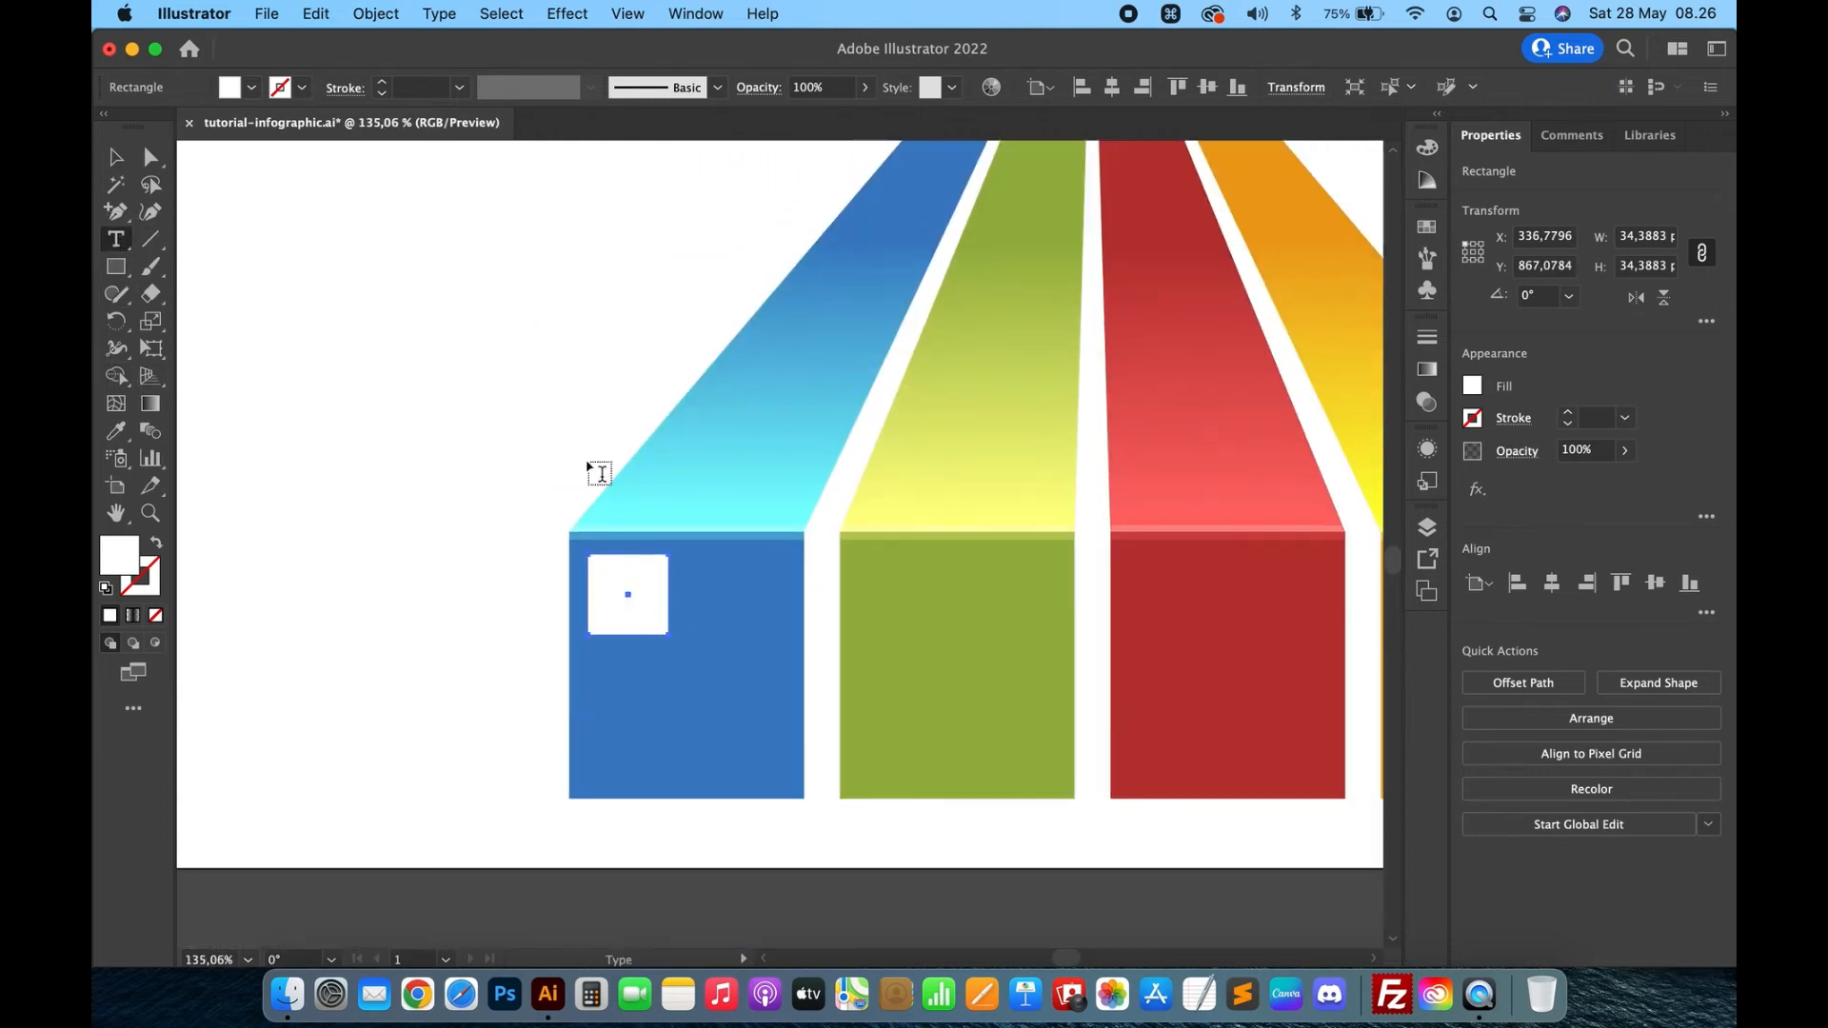
{"action": "left_click", "coordinate": [617, 590]}
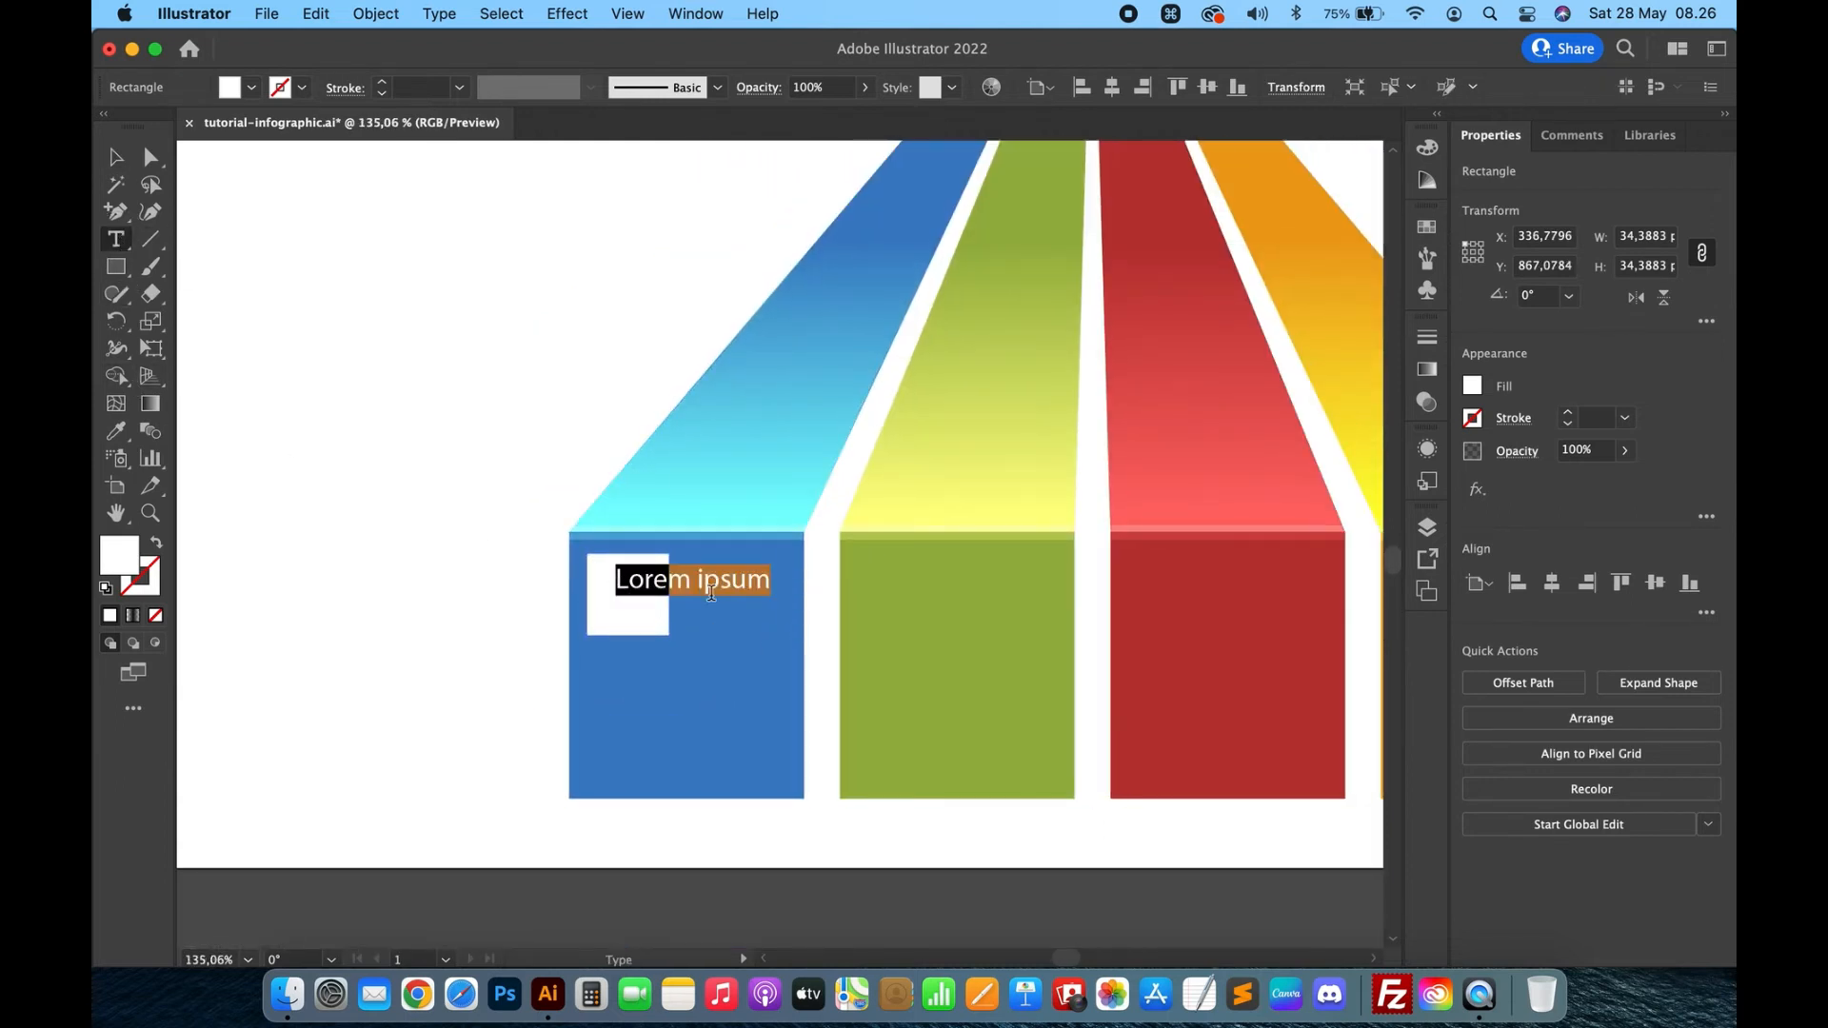
{"action": "type", "text": "1"}
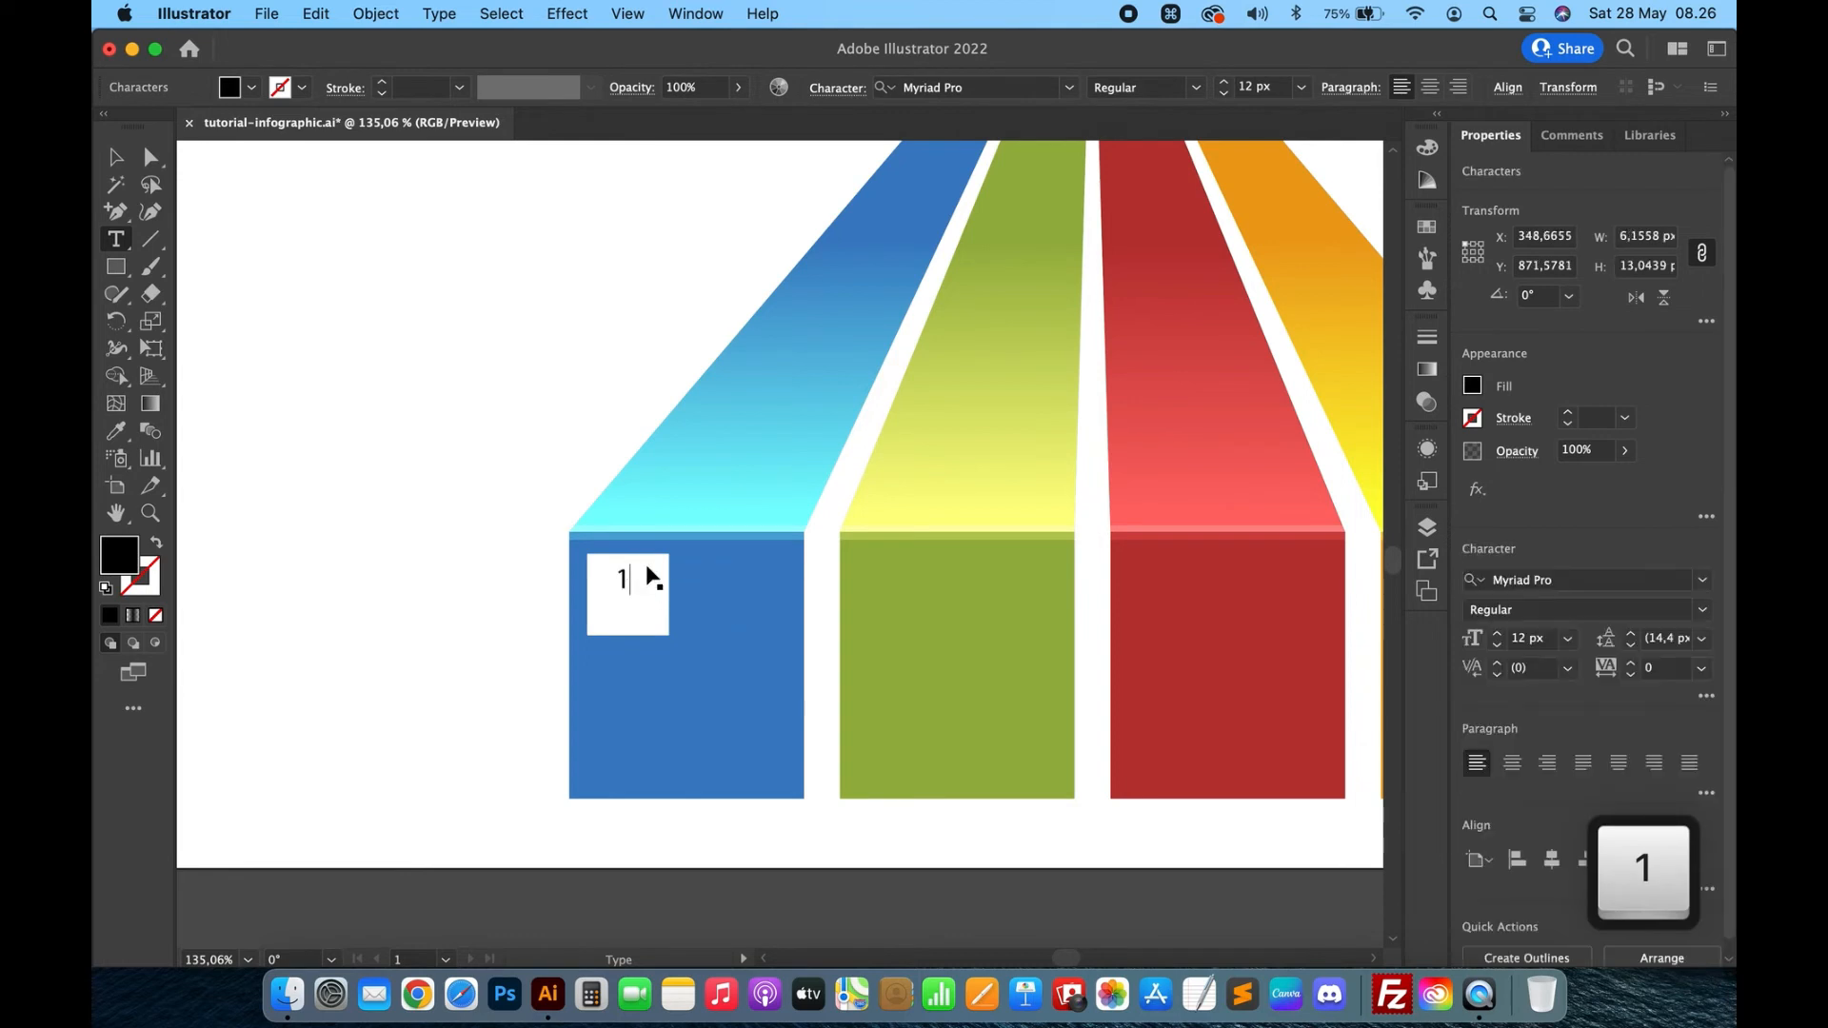
Change the font of the number 1 to Proxima Nova.
{"action": "key", "text": "ctrl+a"}
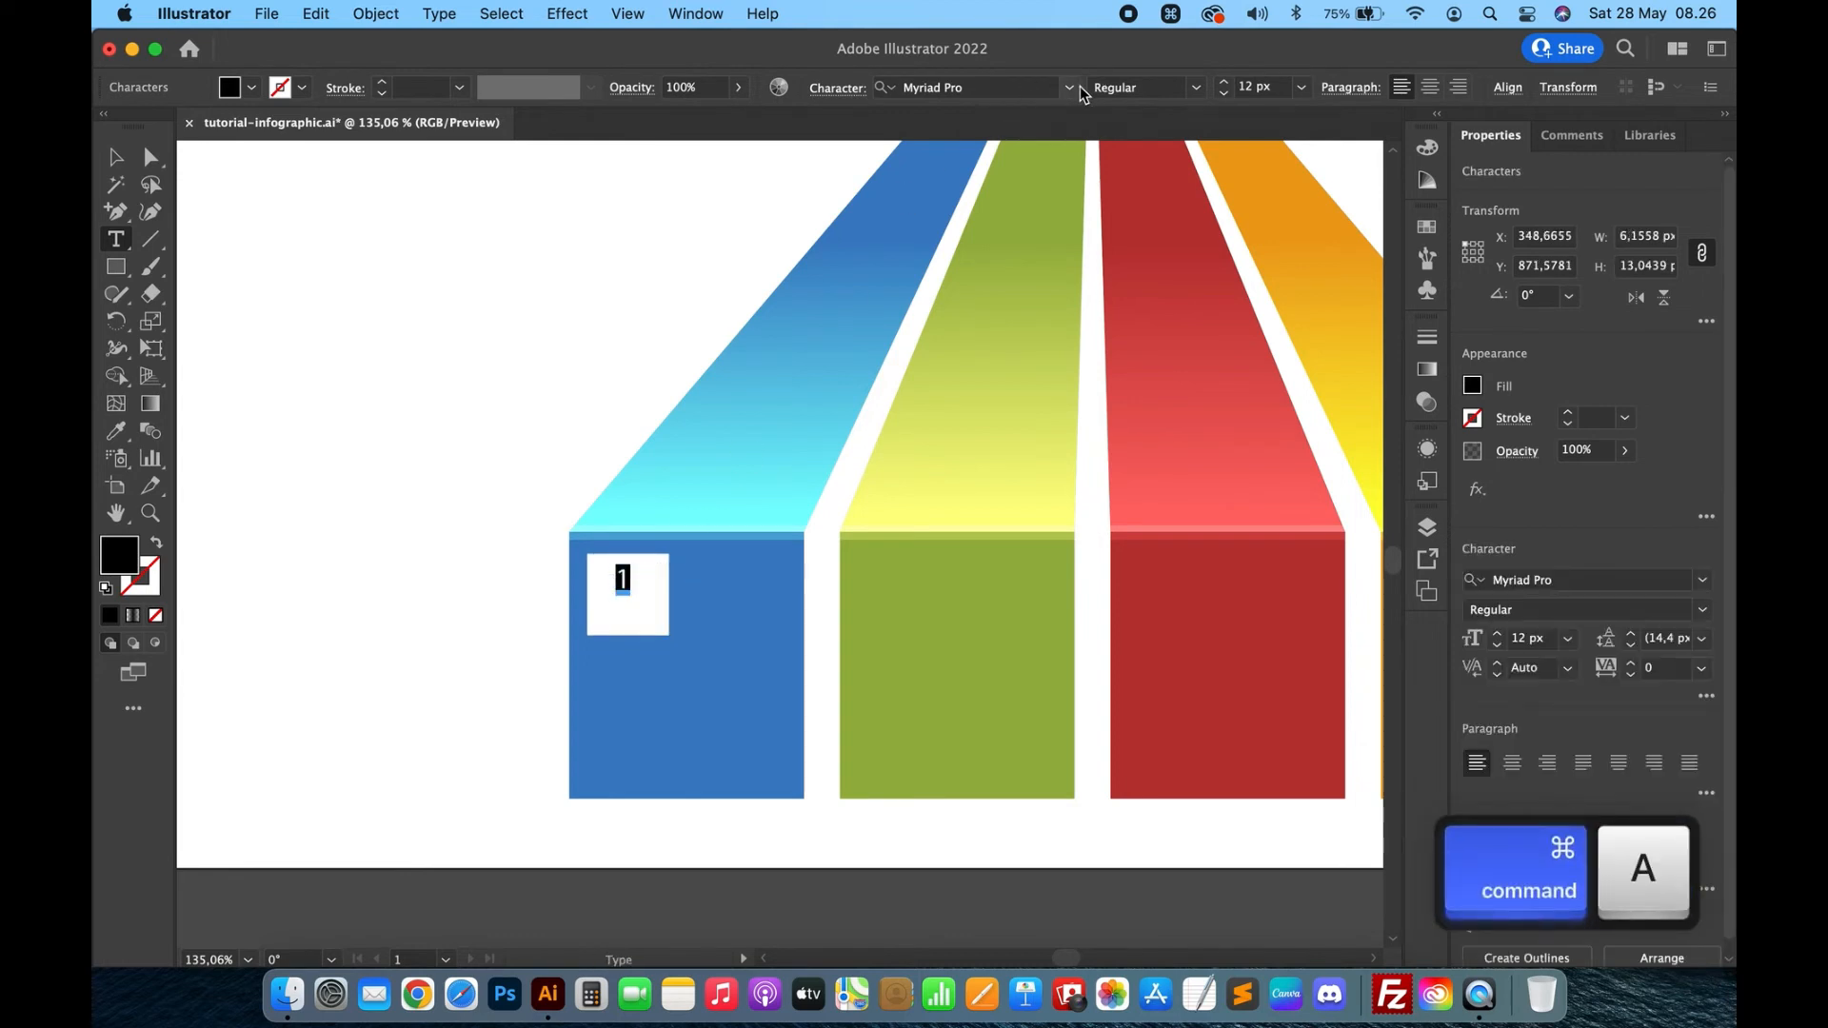
{"action": "left_click", "coordinate": [1071, 89]}
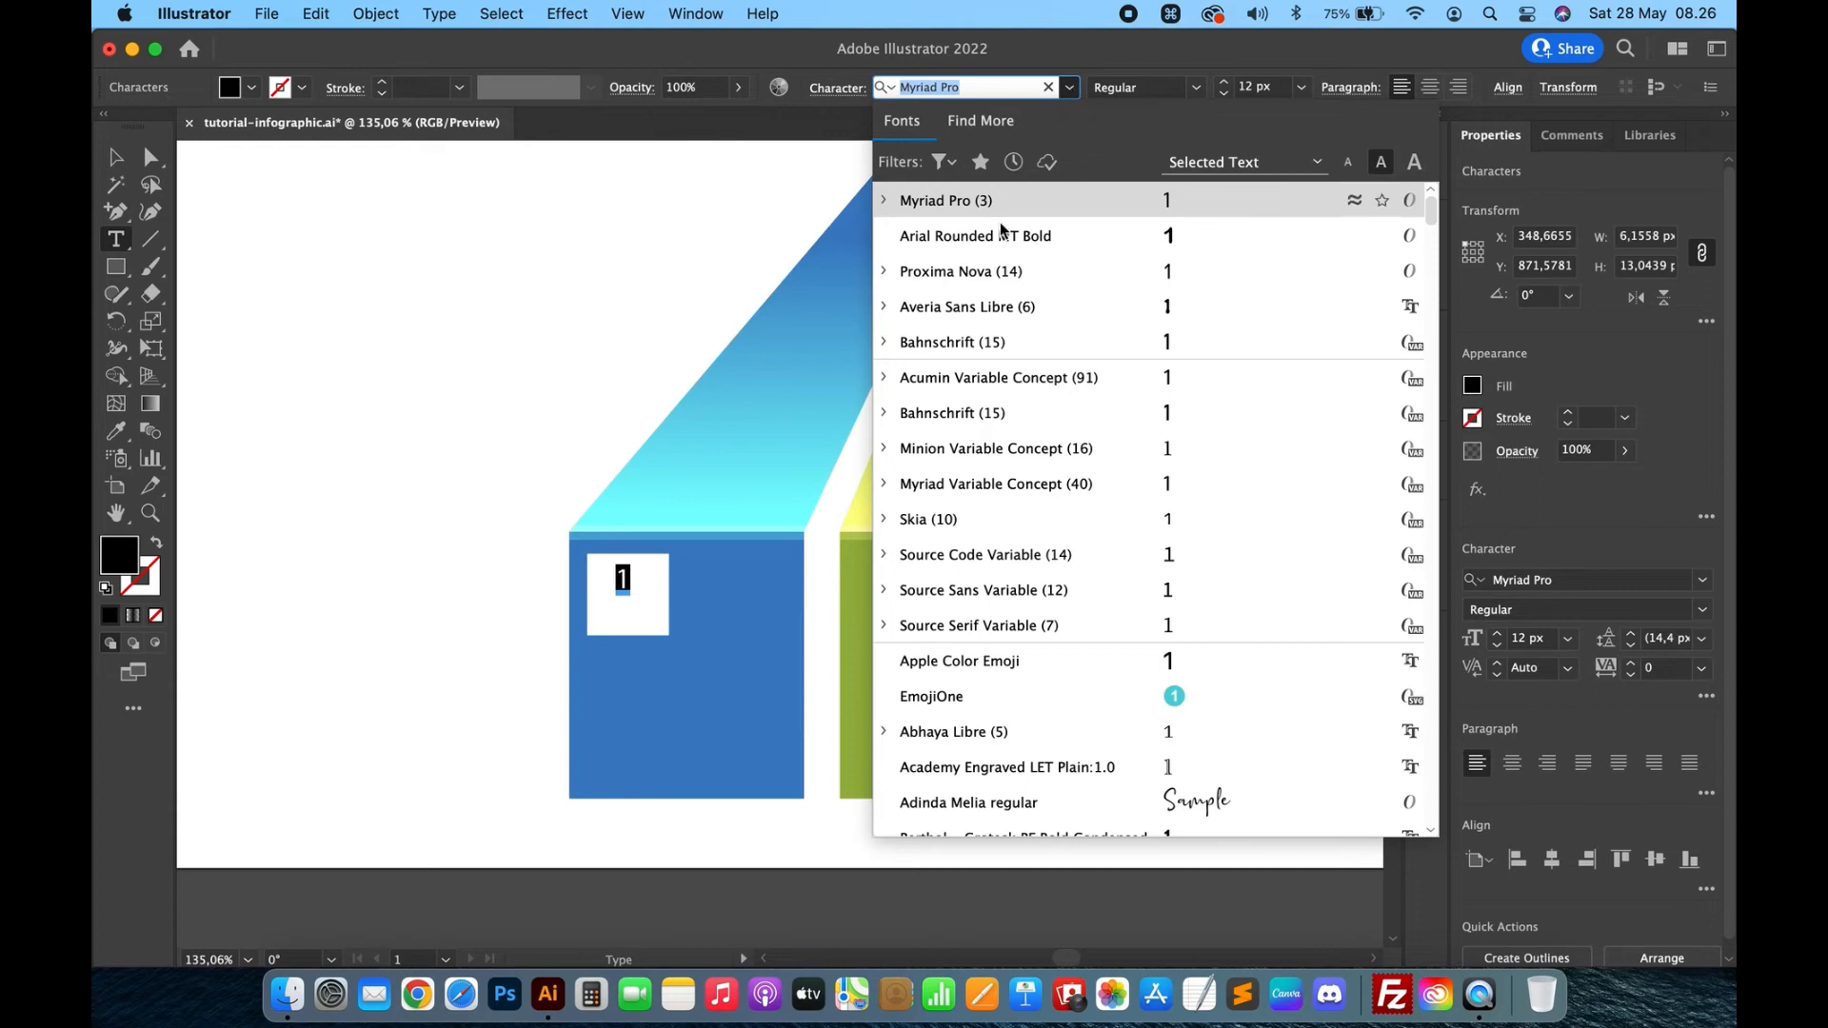
{"action": "key", "text": "Down"}
{"action": "key", "text": "Down"}
{"action": "key", "text": "Return"}
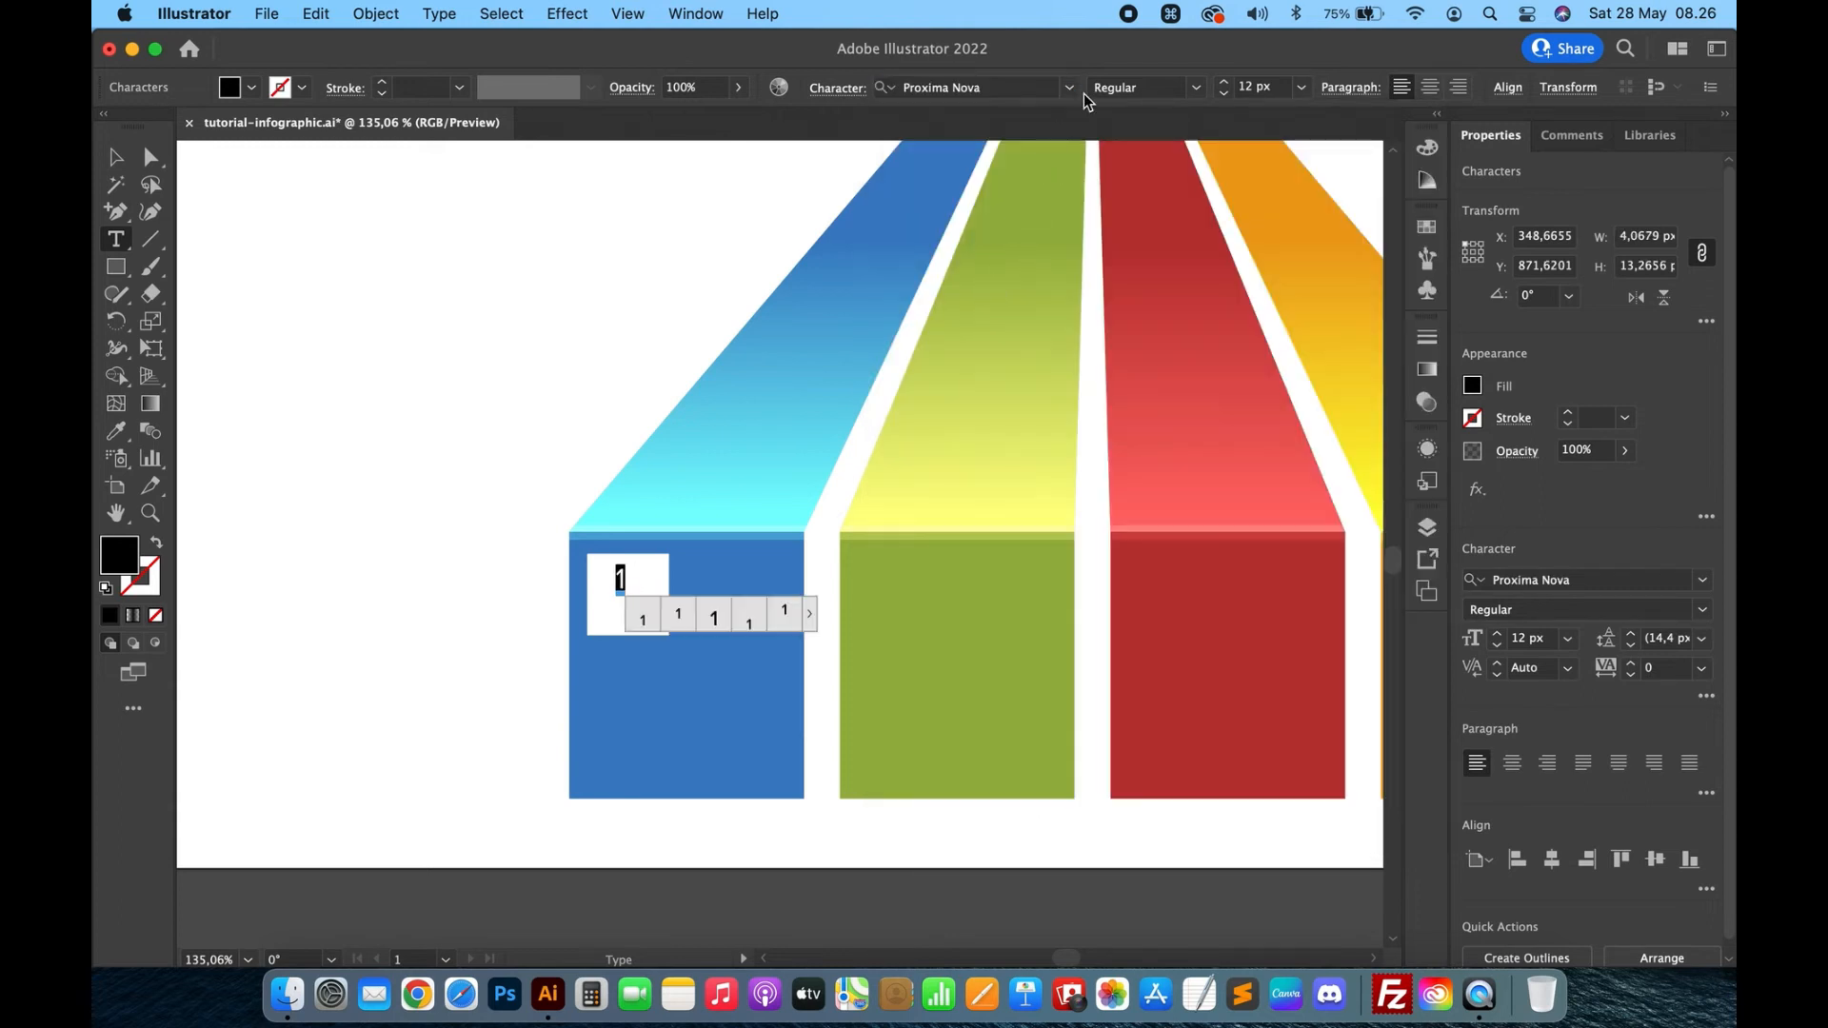
Set the number 1 to a size of 18 px and the Bold style, keeping the Proxima Nova font.
{"action": "left_click", "coordinate": [1301, 87]}
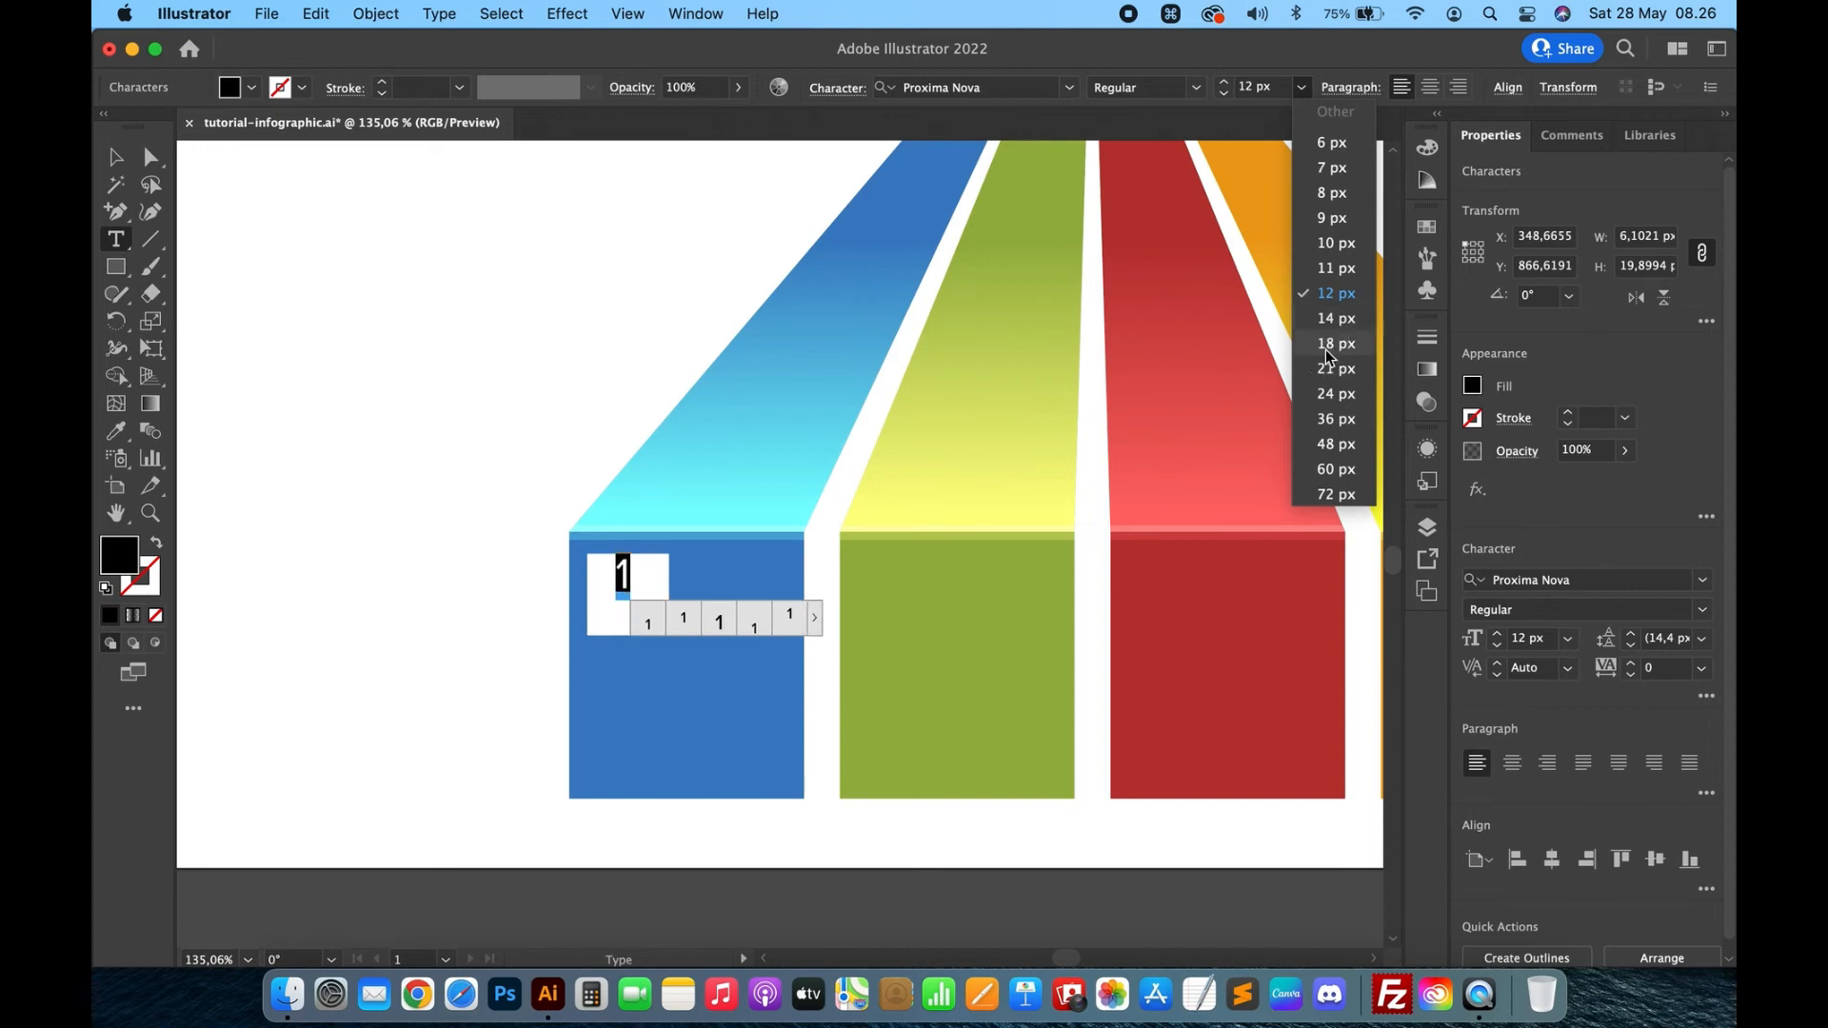
{"action": "left_click", "coordinate": [1333, 344]}
{"action": "left_click", "coordinate": [1072, 87]}
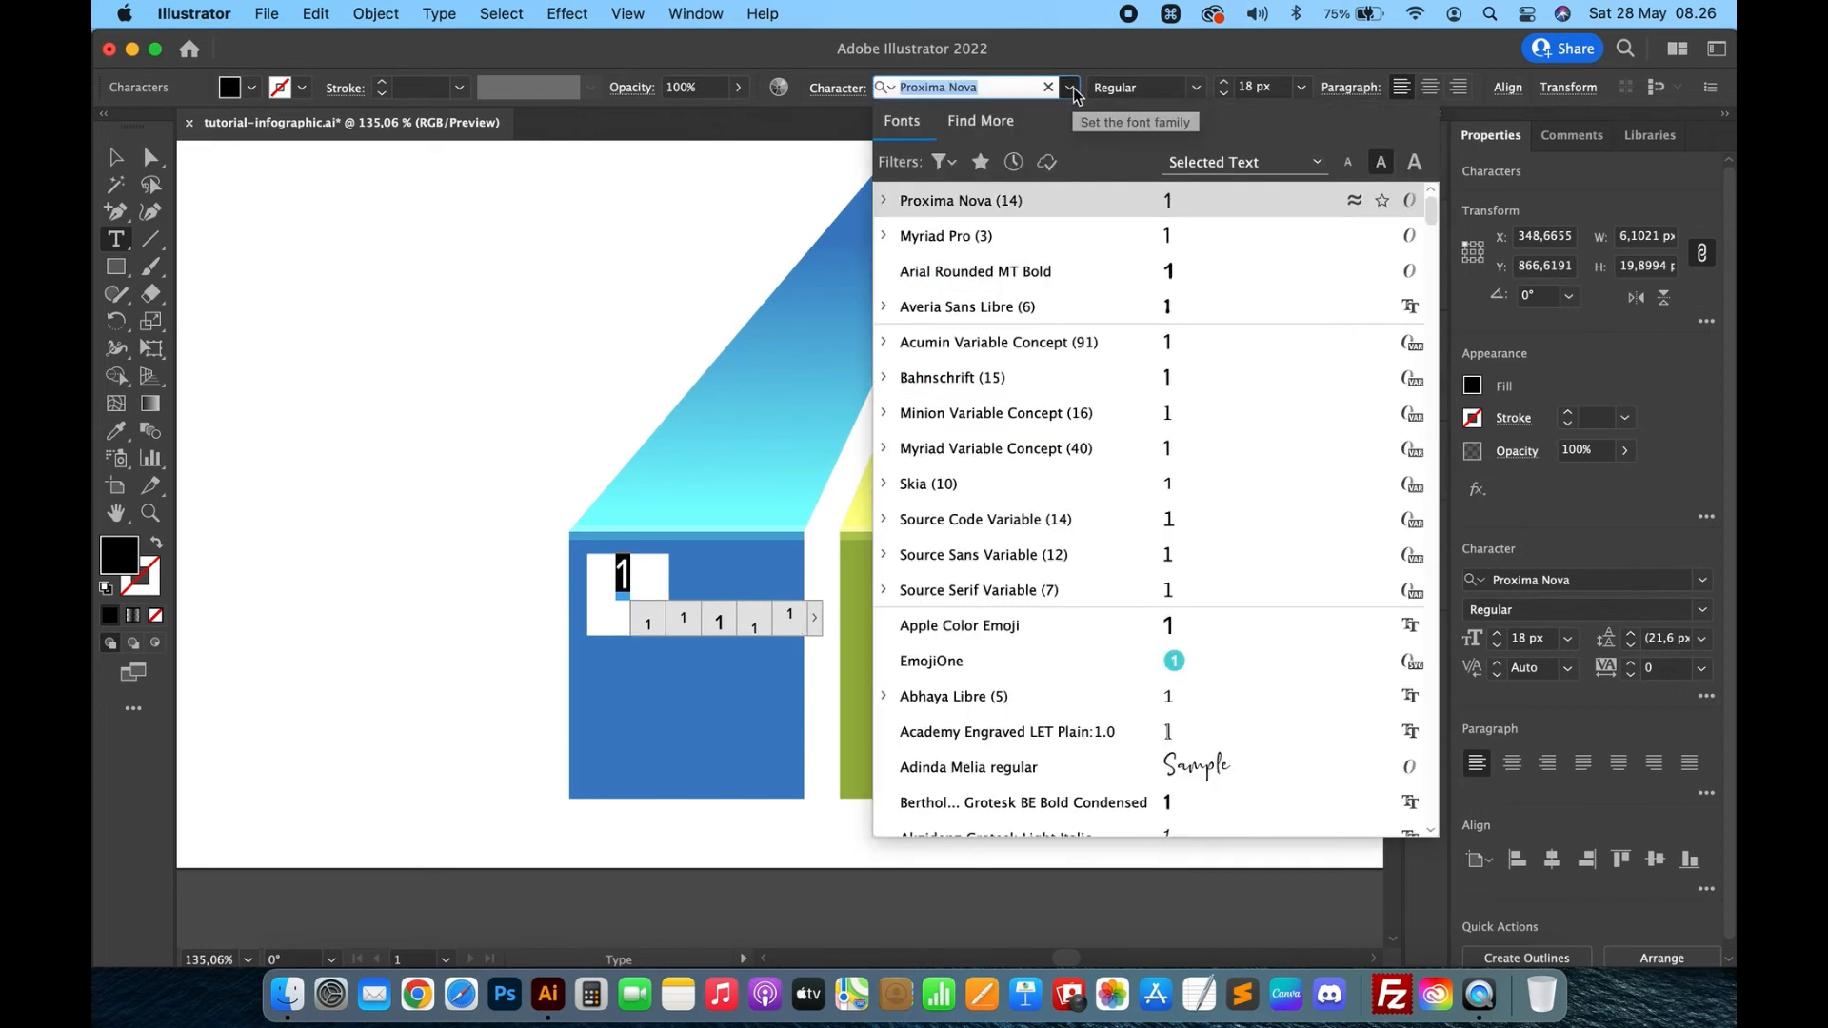
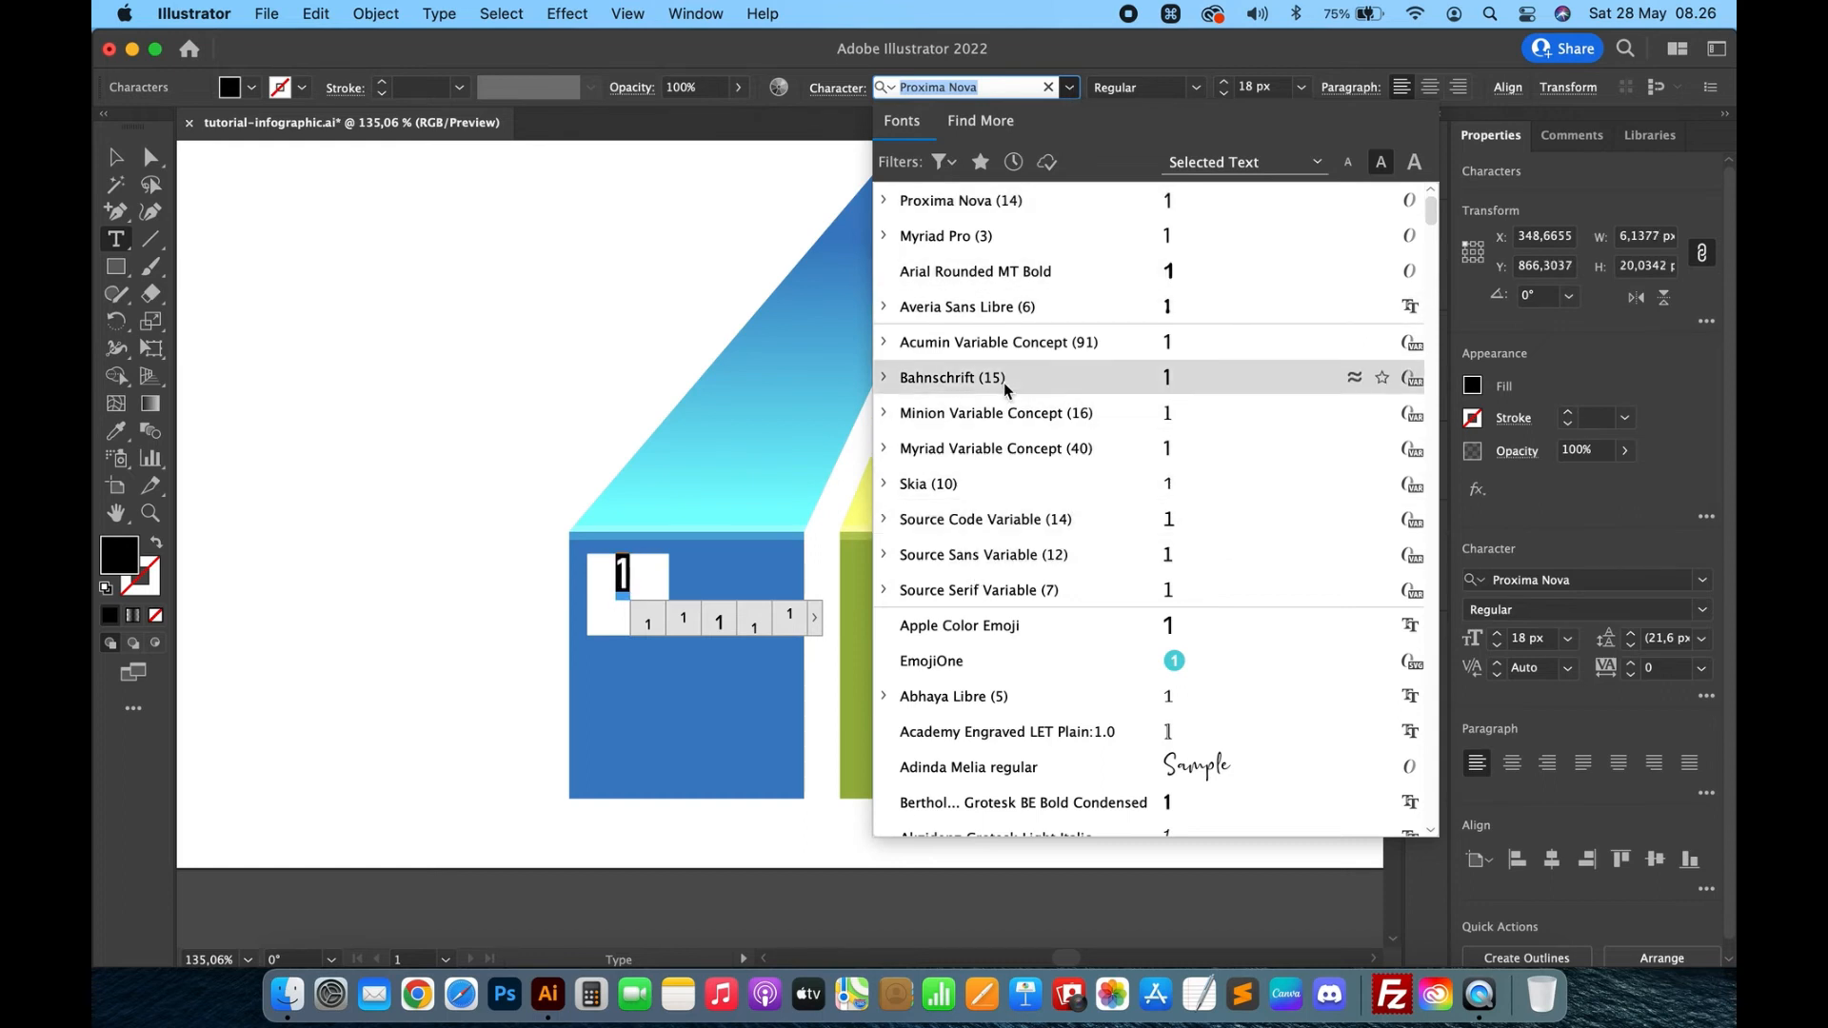
{"action": "left_click", "coordinate": [990, 202]}
{"action": "left_click", "coordinate": [1190, 87]}
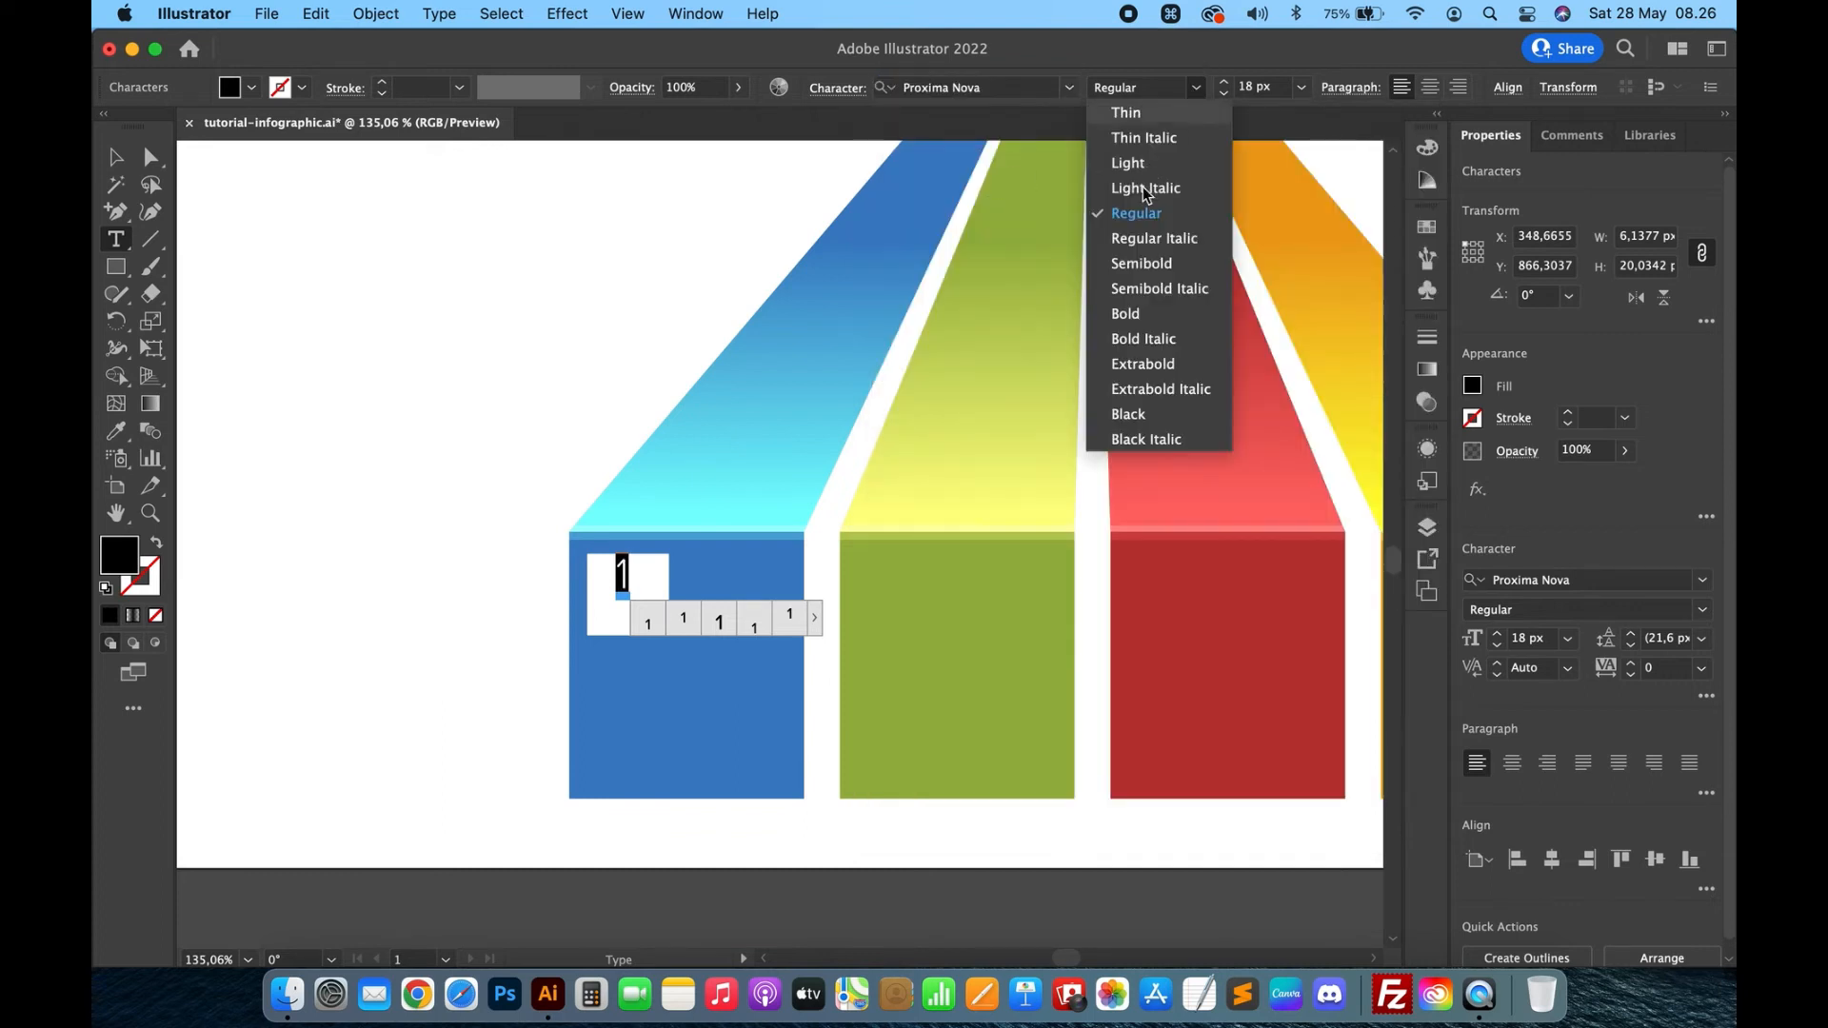
{"action": "left_click", "coordinate": [1133, 318]}
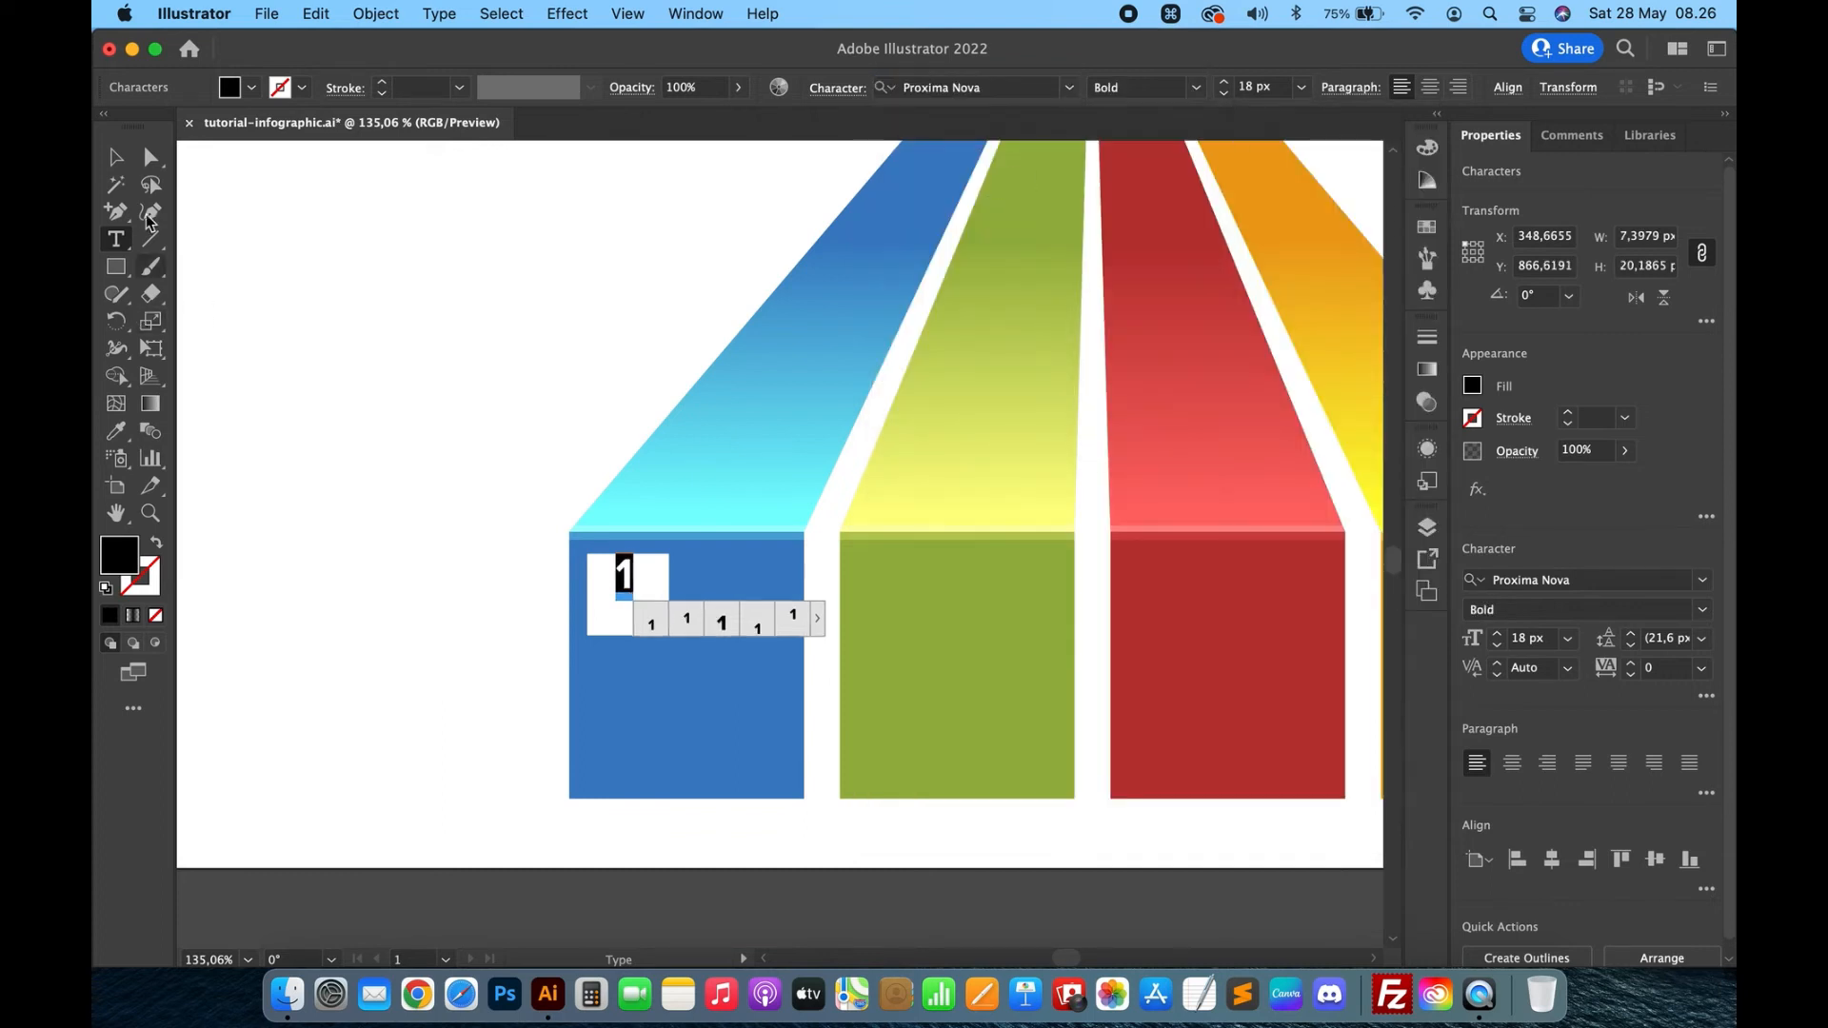
Recolour the number 1 with the blue sampled from the foot using the Eyedropper.
{"action": "left_click", "coordinate": [114, 158]}
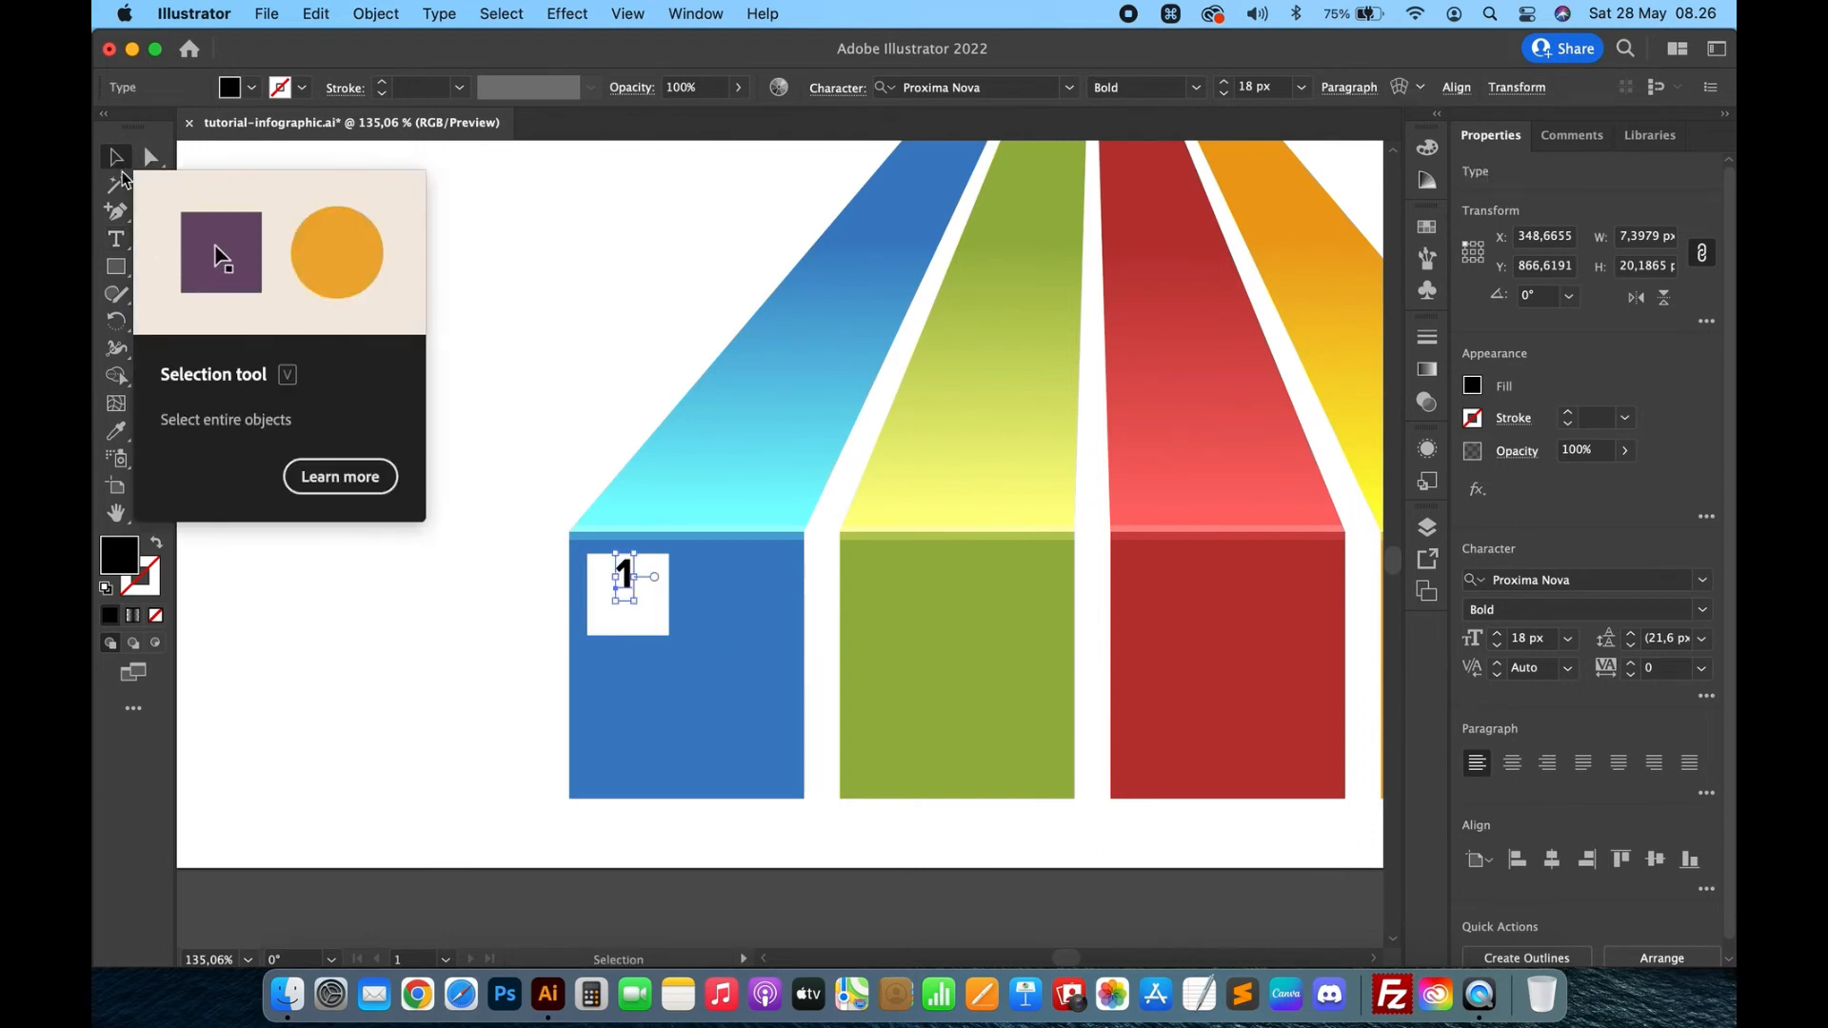
{"action": "key", "text": "i"}
{"action": "left_click", "coordinate": [737, 645]}
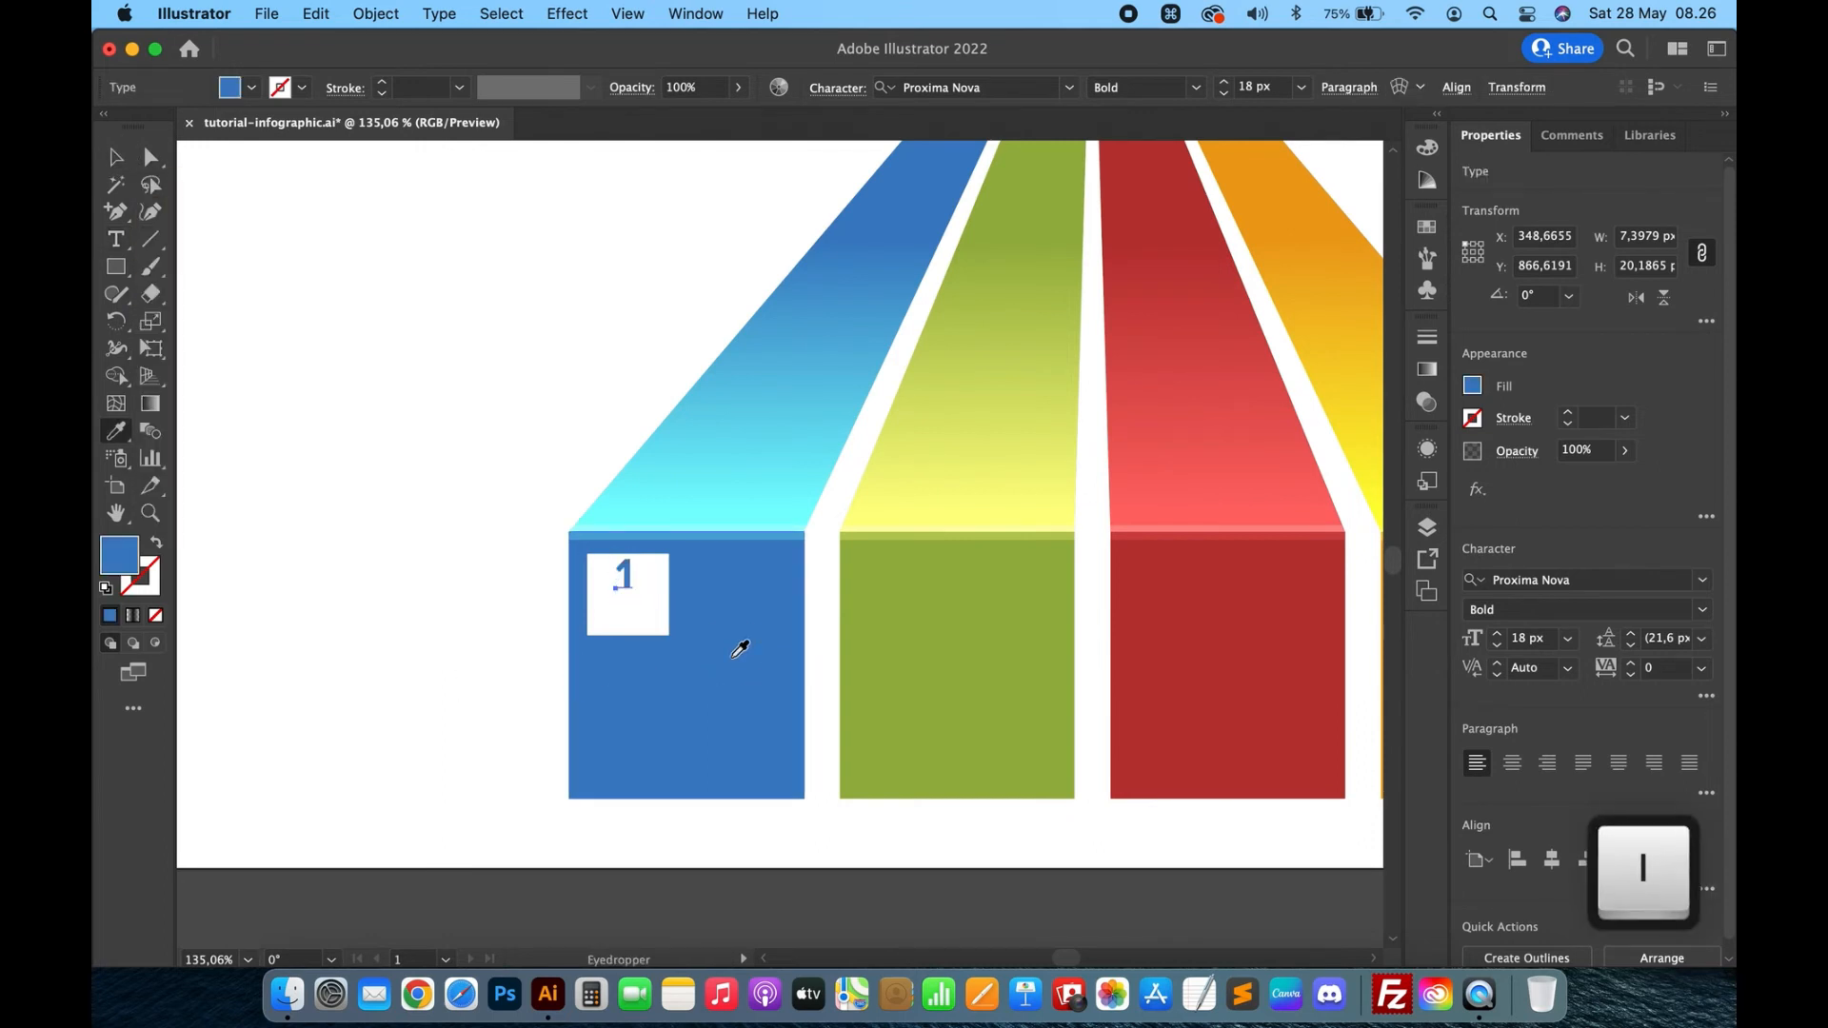
{"action": "key", "text": "v"}
{"action": "left_click", "coordinate": [403, 547]}
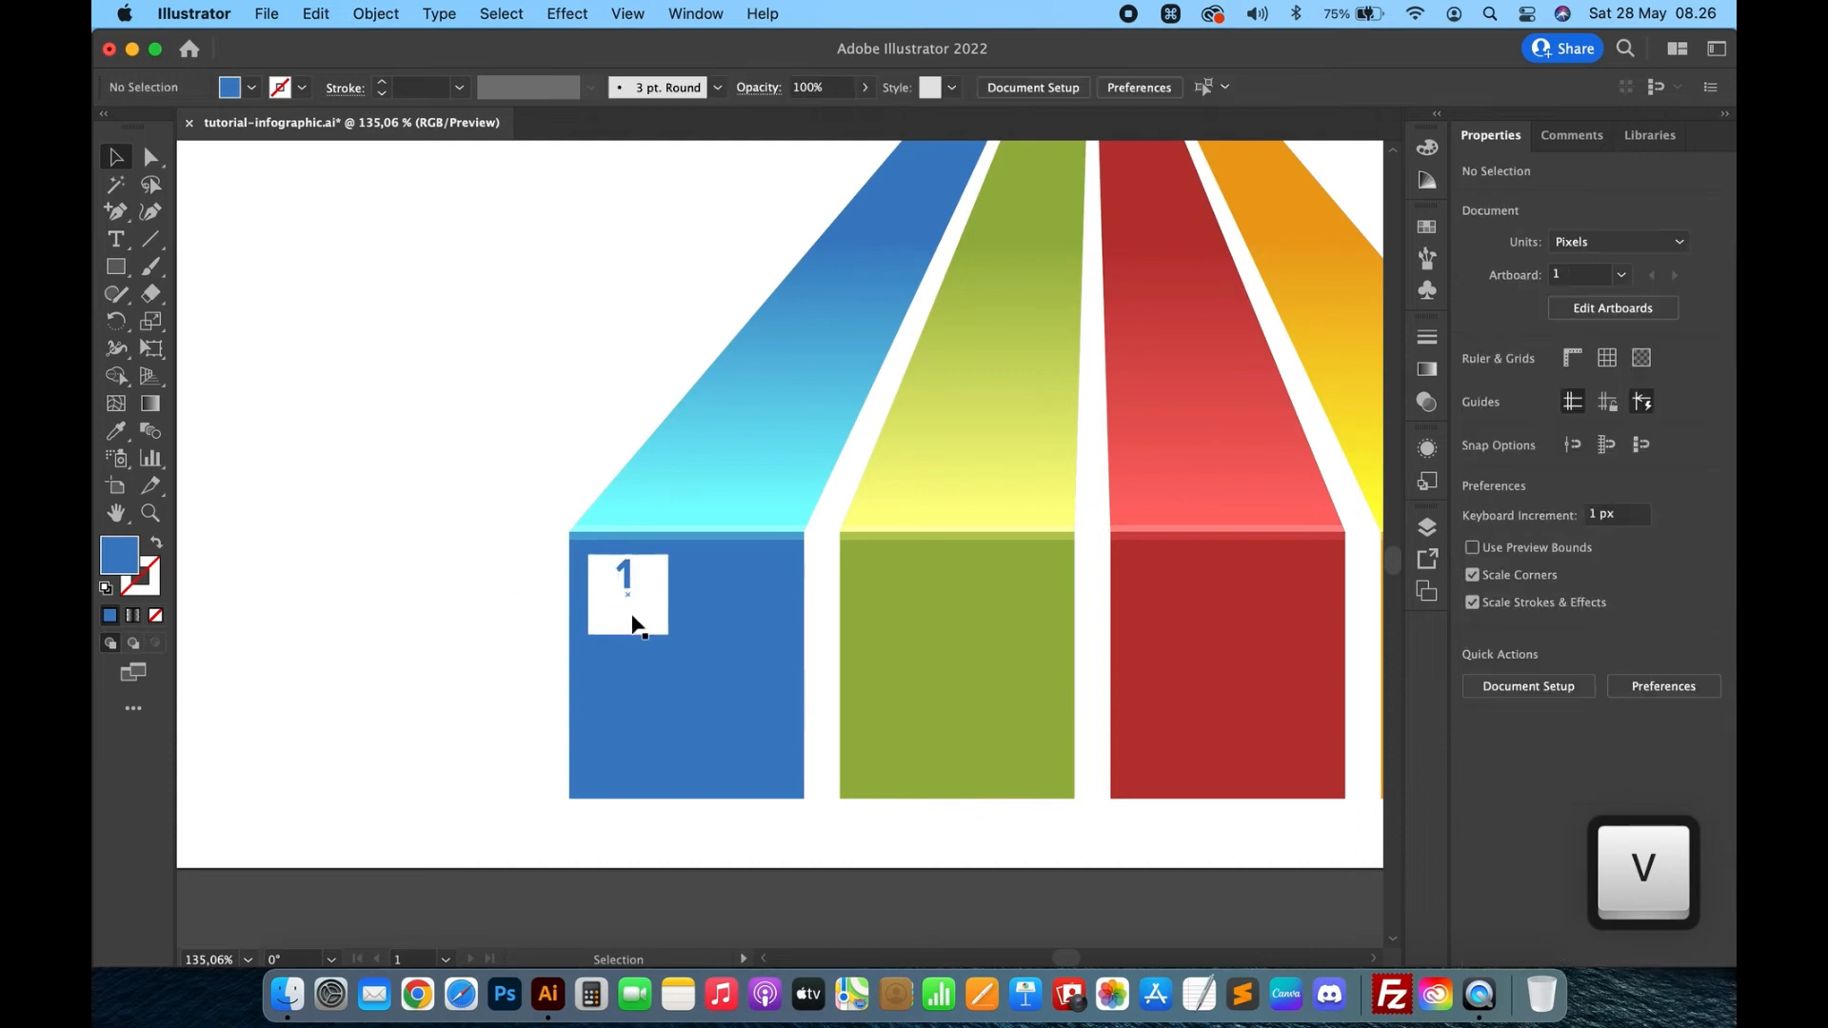
Centre-align the text of the number 1 and move it to the middle of the white square.
{"action": "scroll", "coordinate": [632, 591], "scroll_direction": "up", "scroll_amount": 3}
{"action": "left_click", "coordinate": [623, 550]}
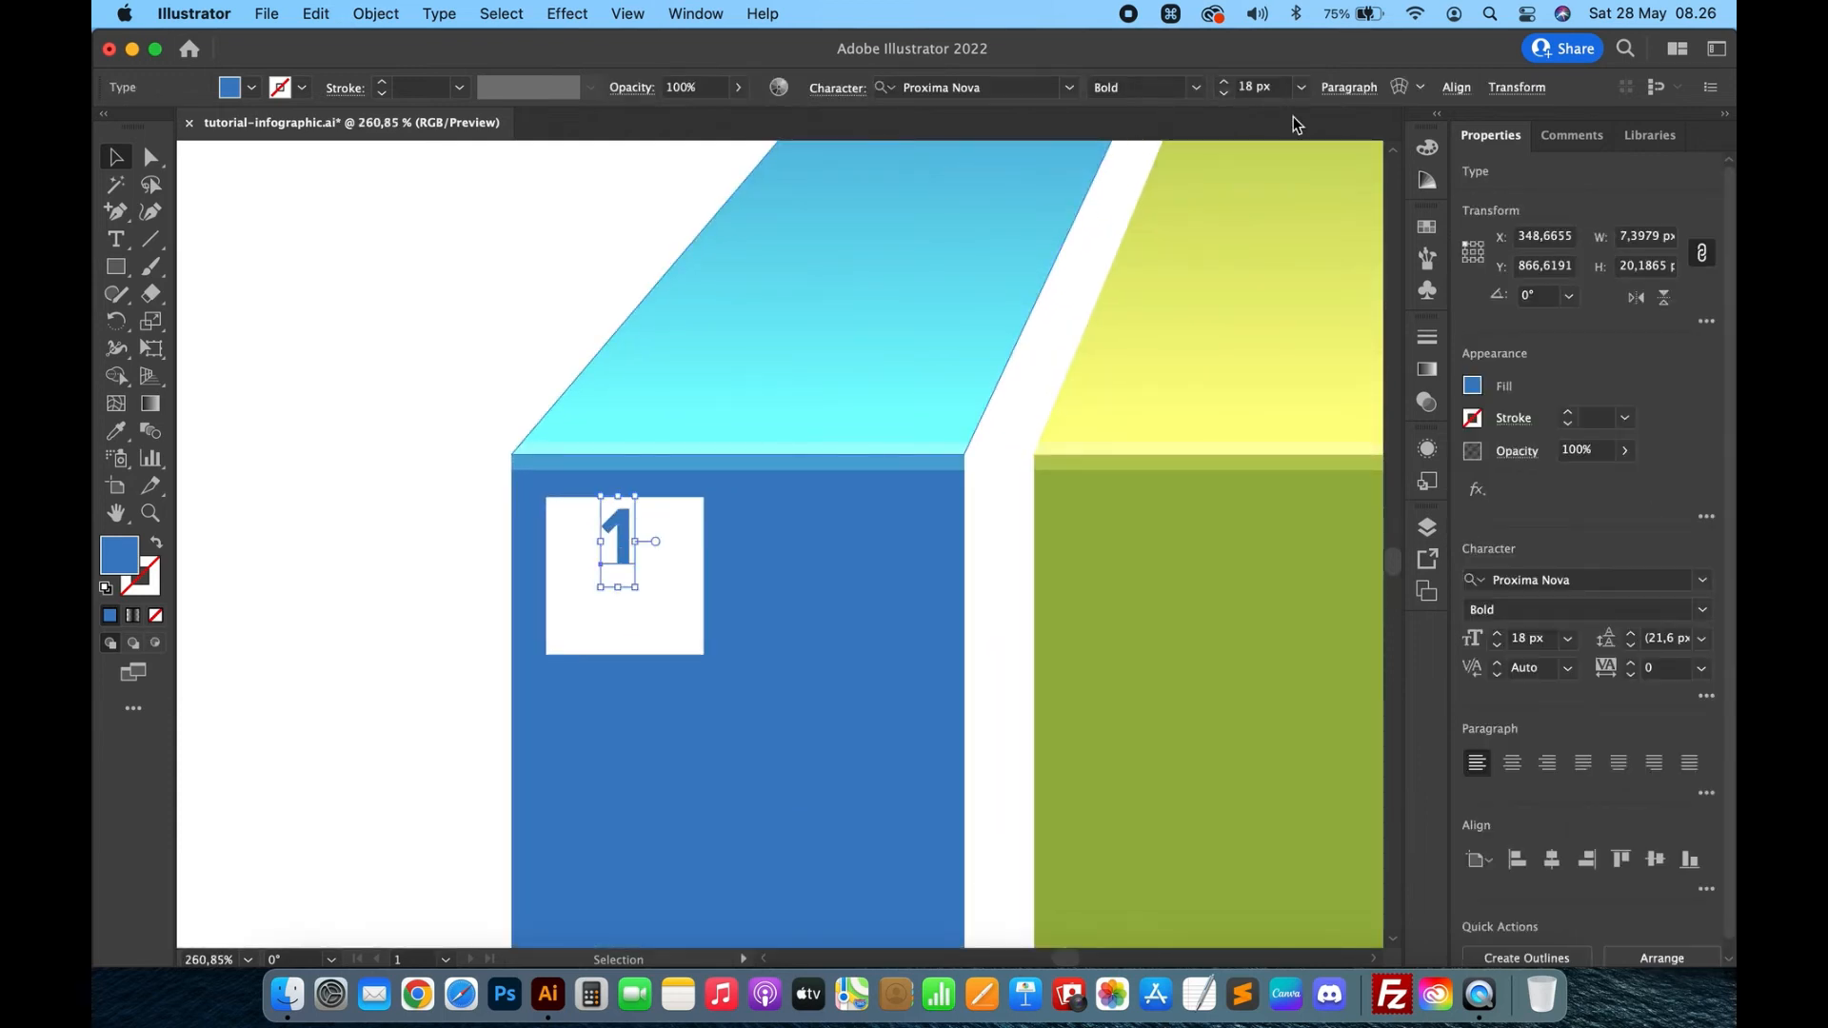
{"action": "left_click", "coordinate": [1512, 769]}
{"action": "left_click", "coordinate": [307, 488]}
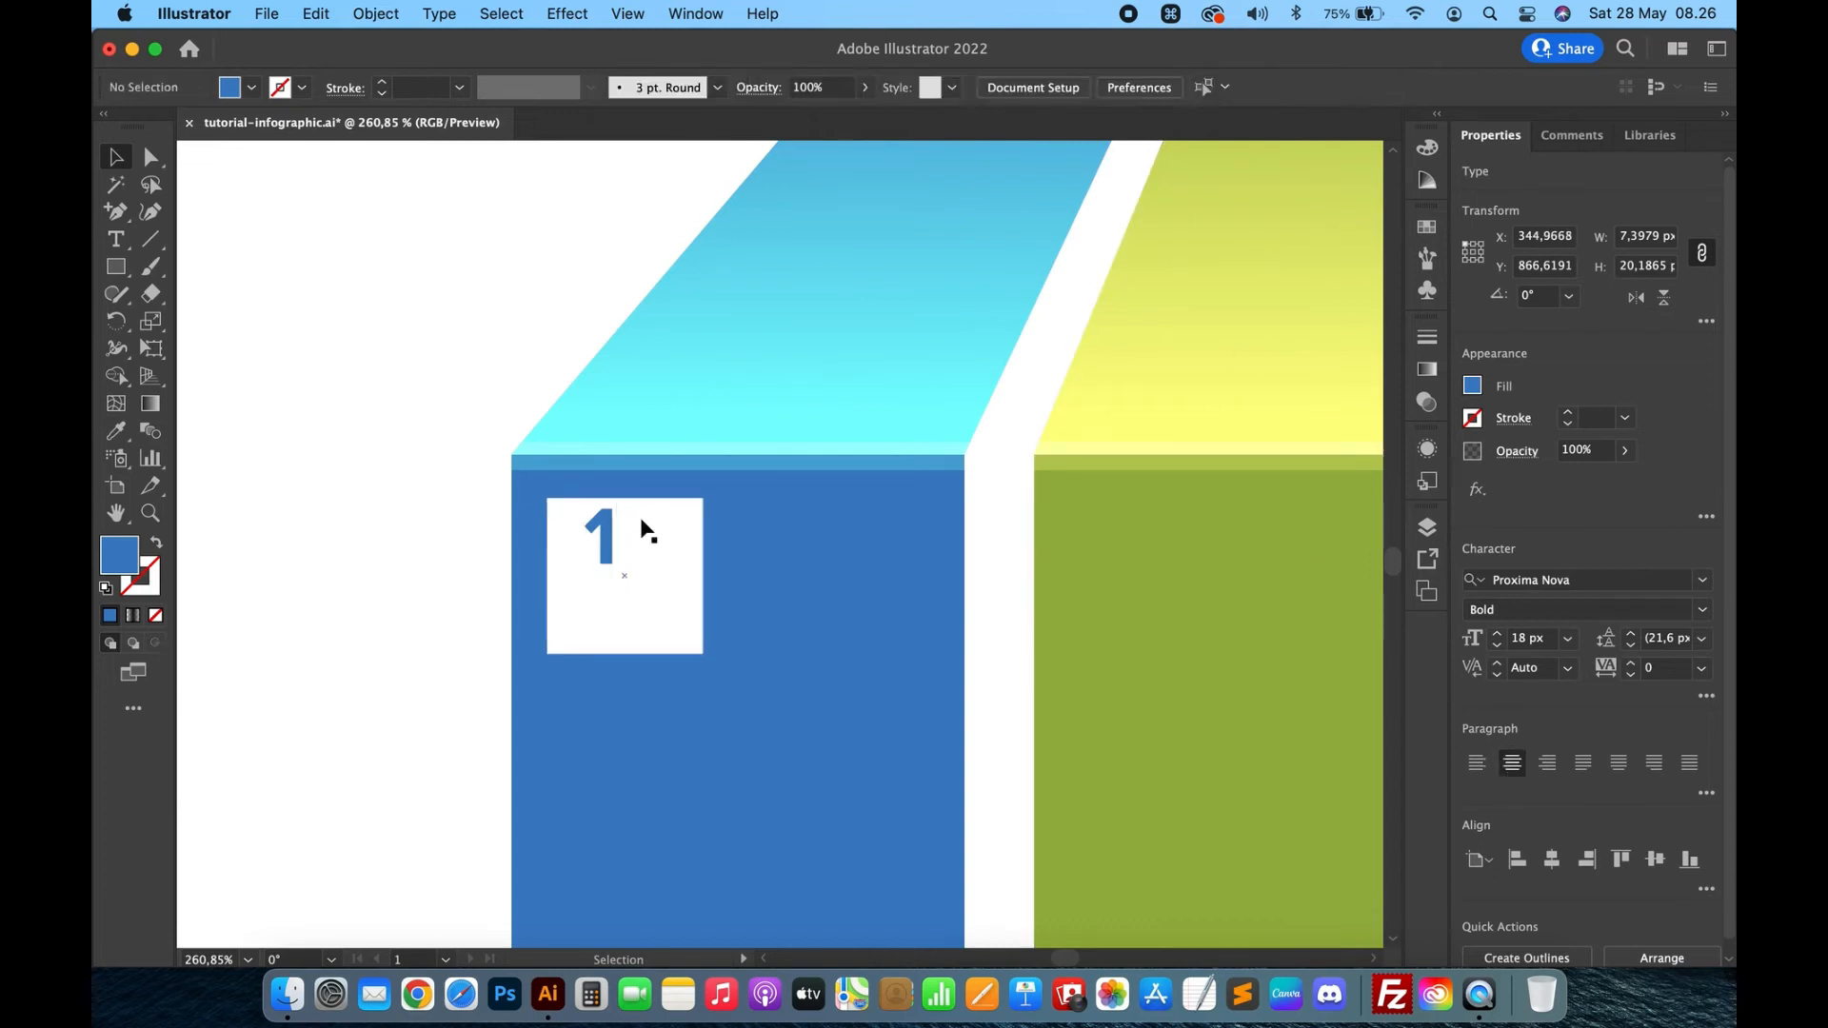
{"action": "left_click_drag", "start_coordinate": [623, 574], "coordinate": [623, 582]}
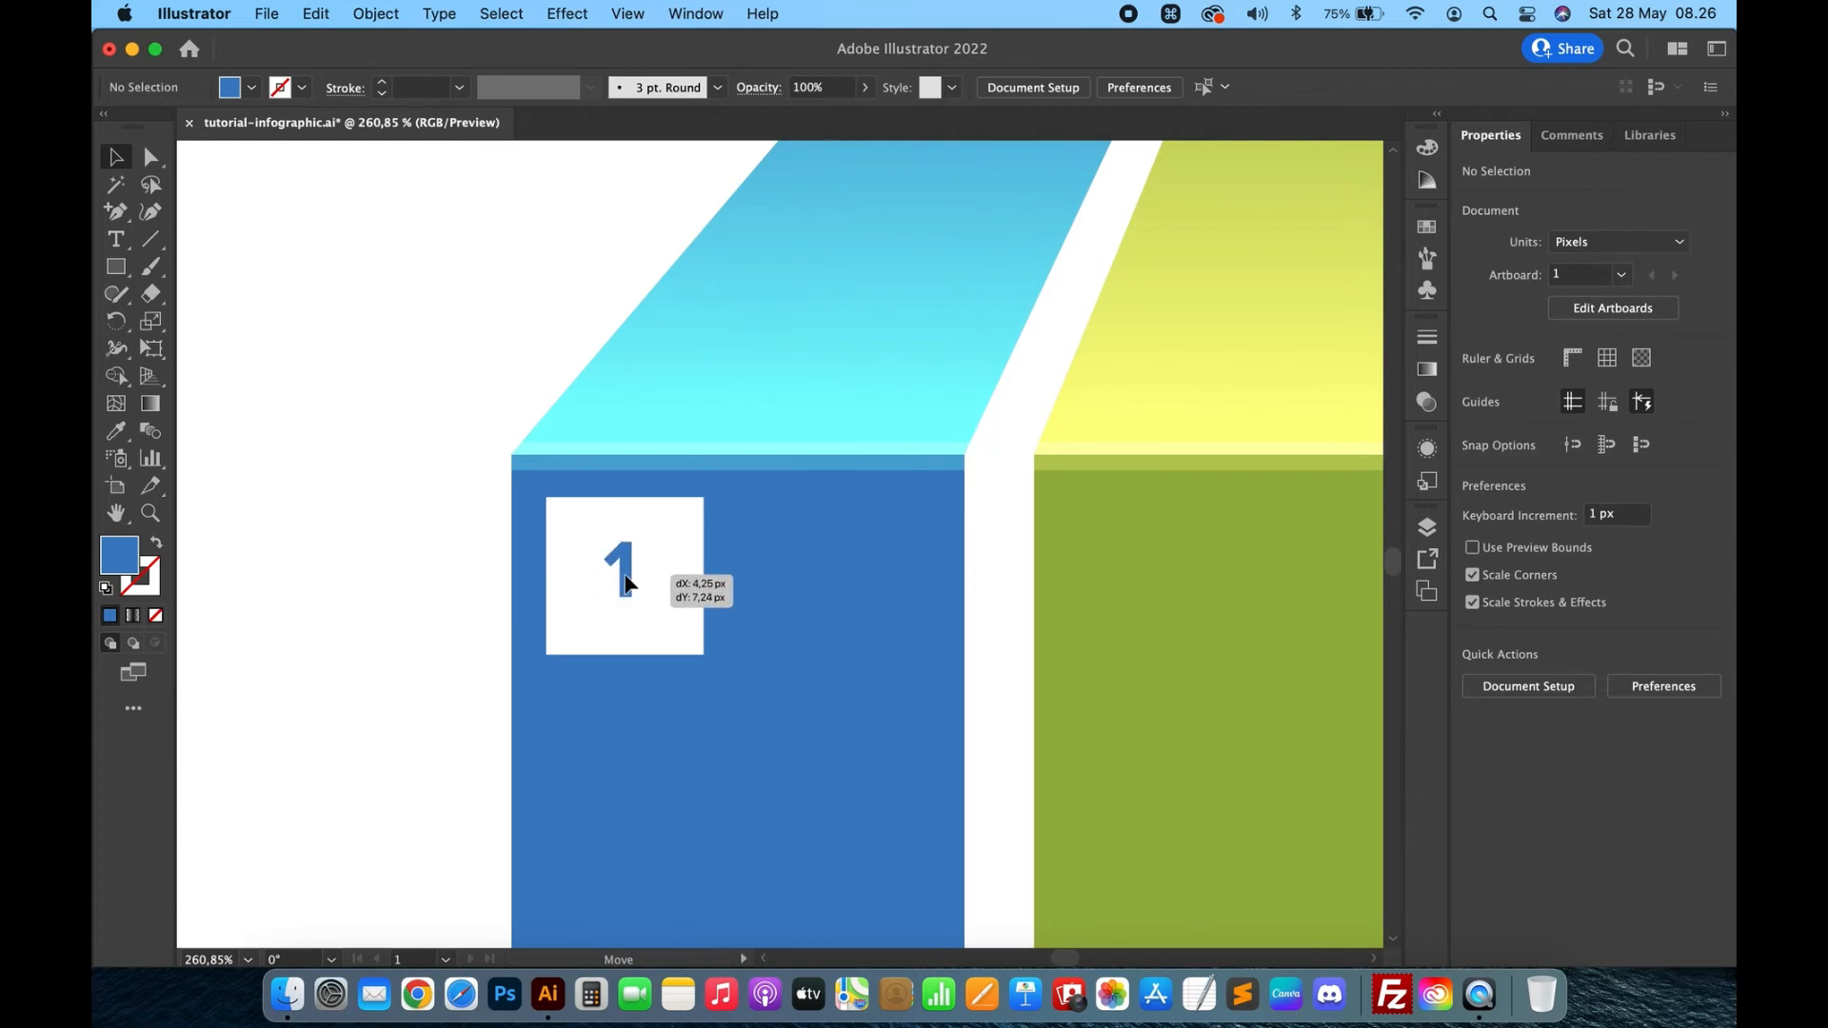
{"action": "left_click", "coordinate": [356, 507]}
{"action": "scroll", "coordinate": [352, 513], "scroll_direction": "down", "scroll_amount": 5}
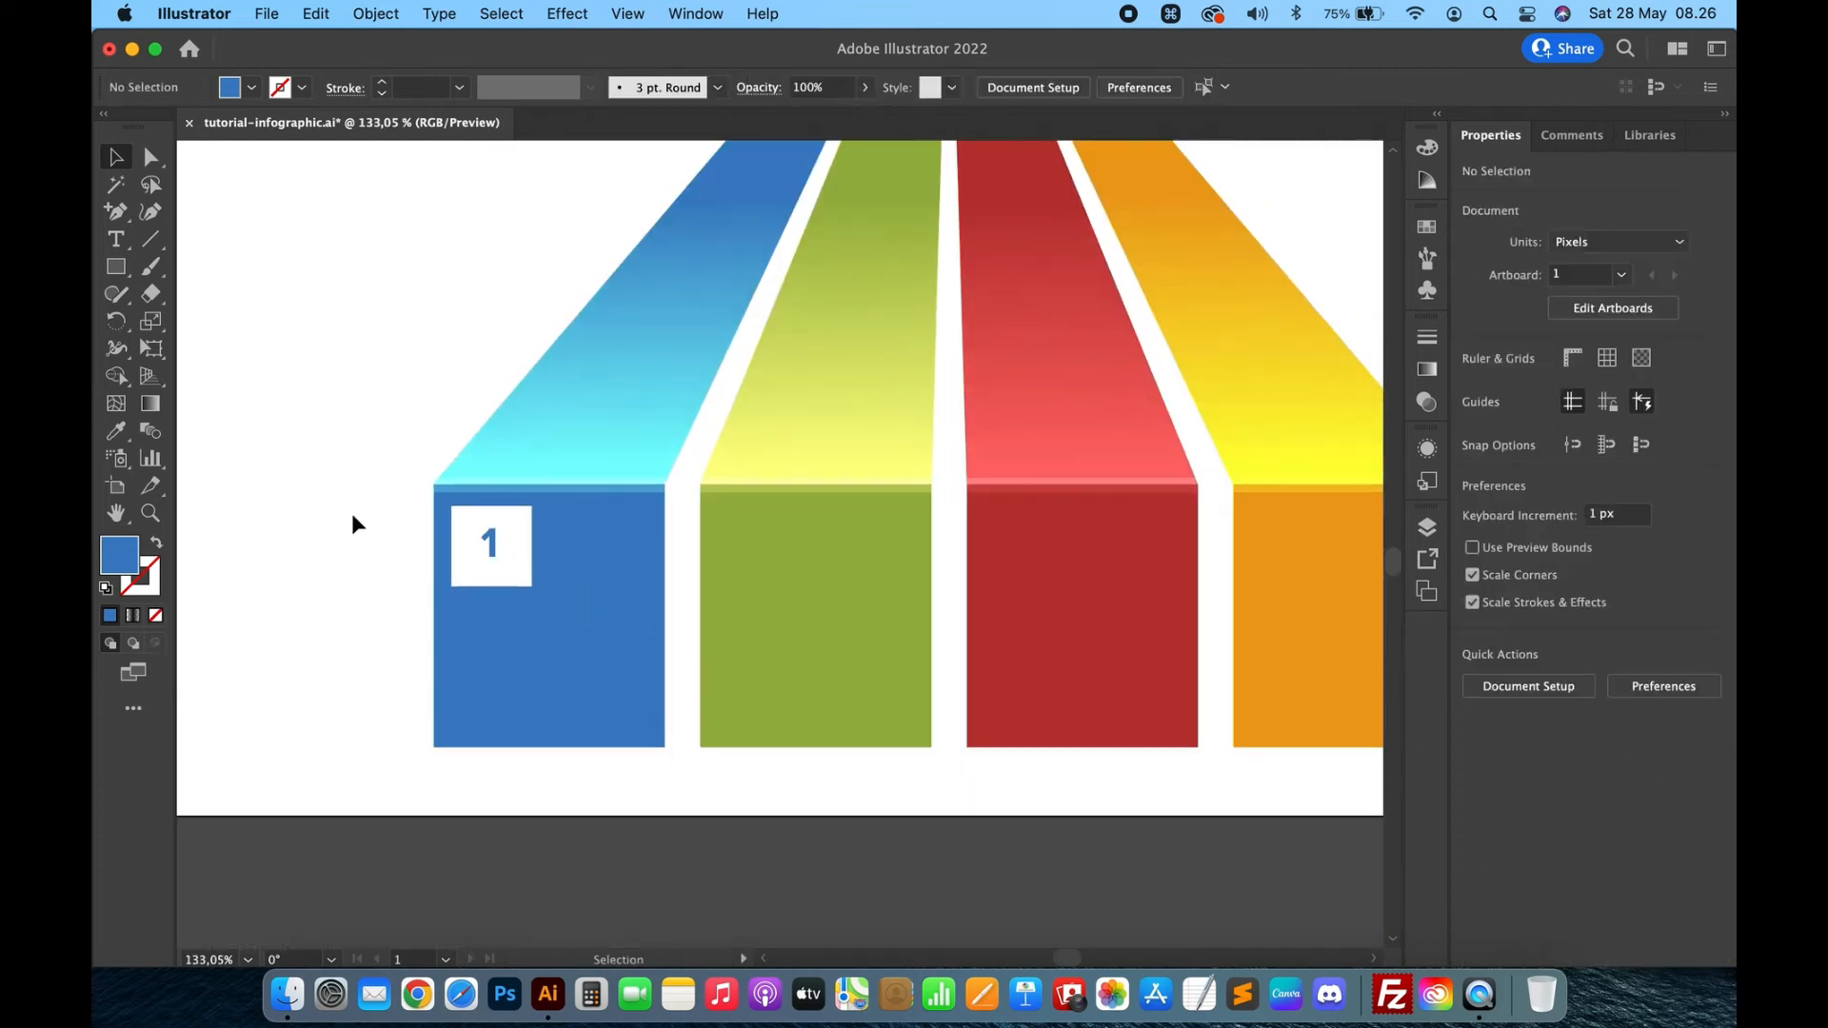
{"action": "scroll", "coordinate": [352, 514], "scroll_direction": "down", "scroll_amount": 1}
{"action": "scroll", "coordinate": [333, 572], "scroll_direction": "up", "scroll_amount": 1}
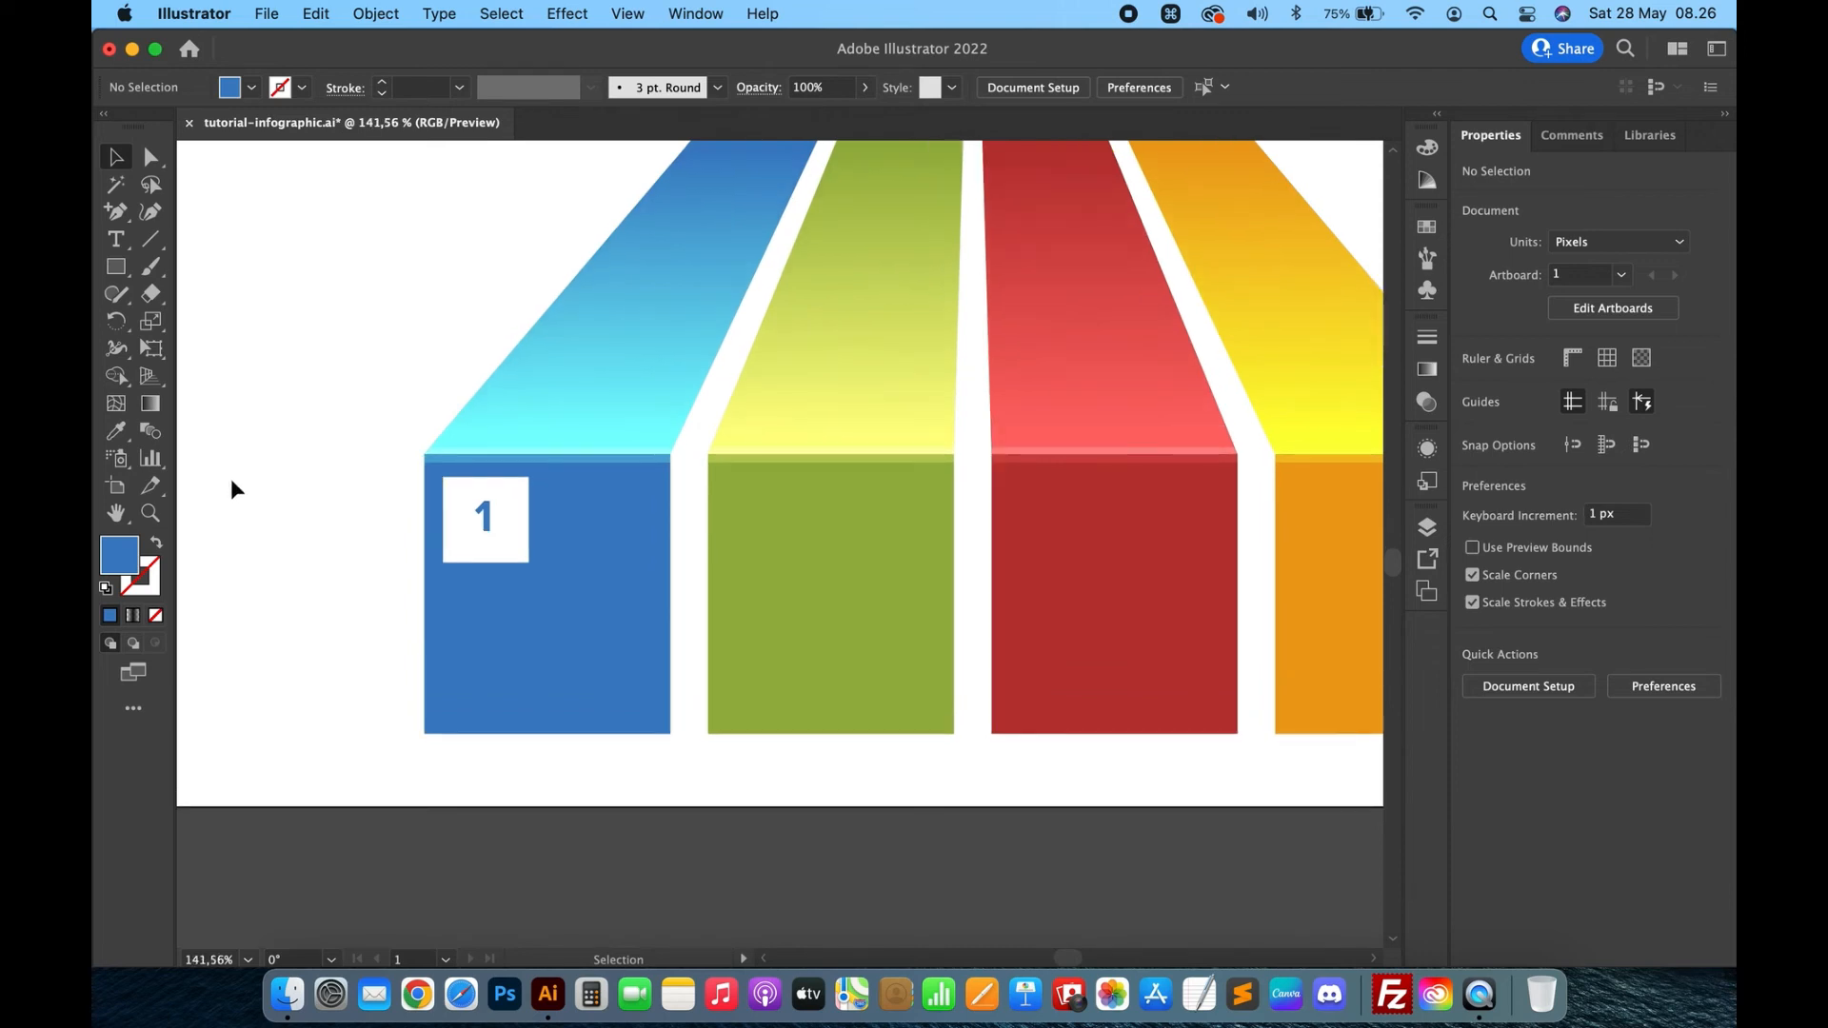
Draw a narrow upright bar about 6 by 35 px in the blue foot's lower-right area and fill it with the label square's white.
{"action": "left_click", "coordinate": [114, 269]}
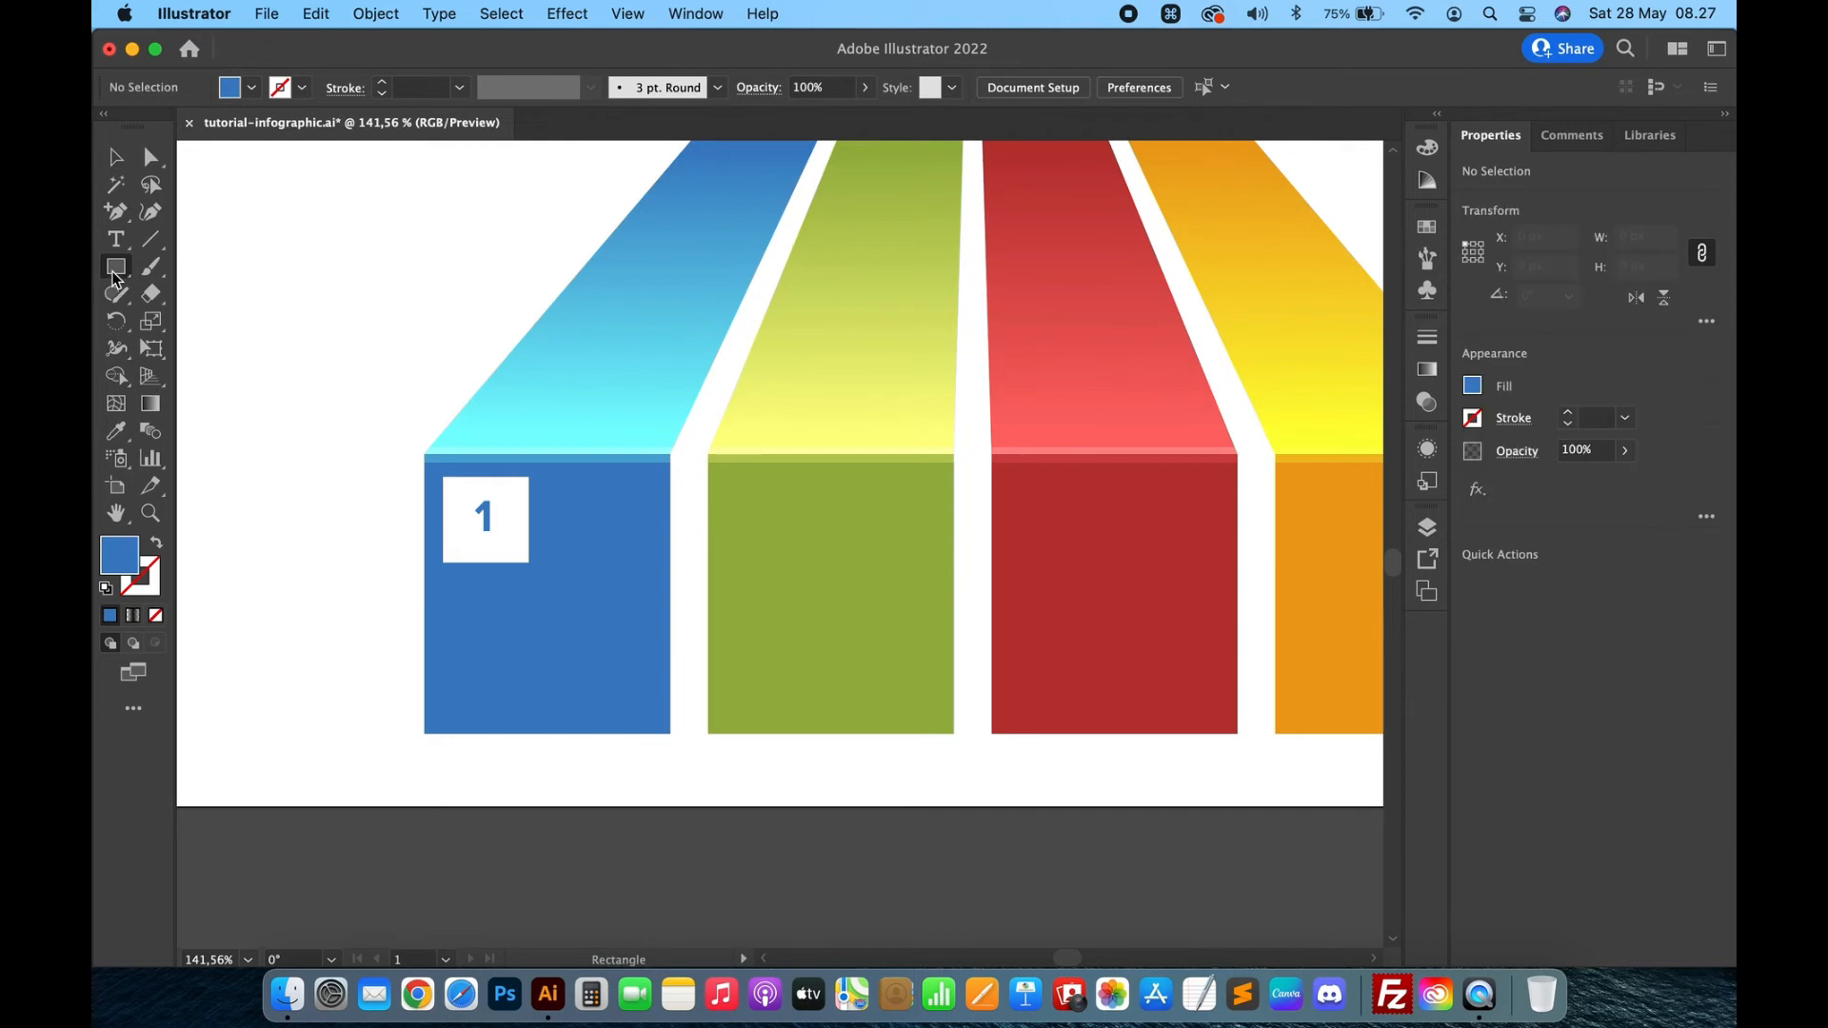
{"action": "left_click_drag", "start_coordinate": [565, 616], "coordinate": [582, 702]}
{"action": "key", "text": "i"}
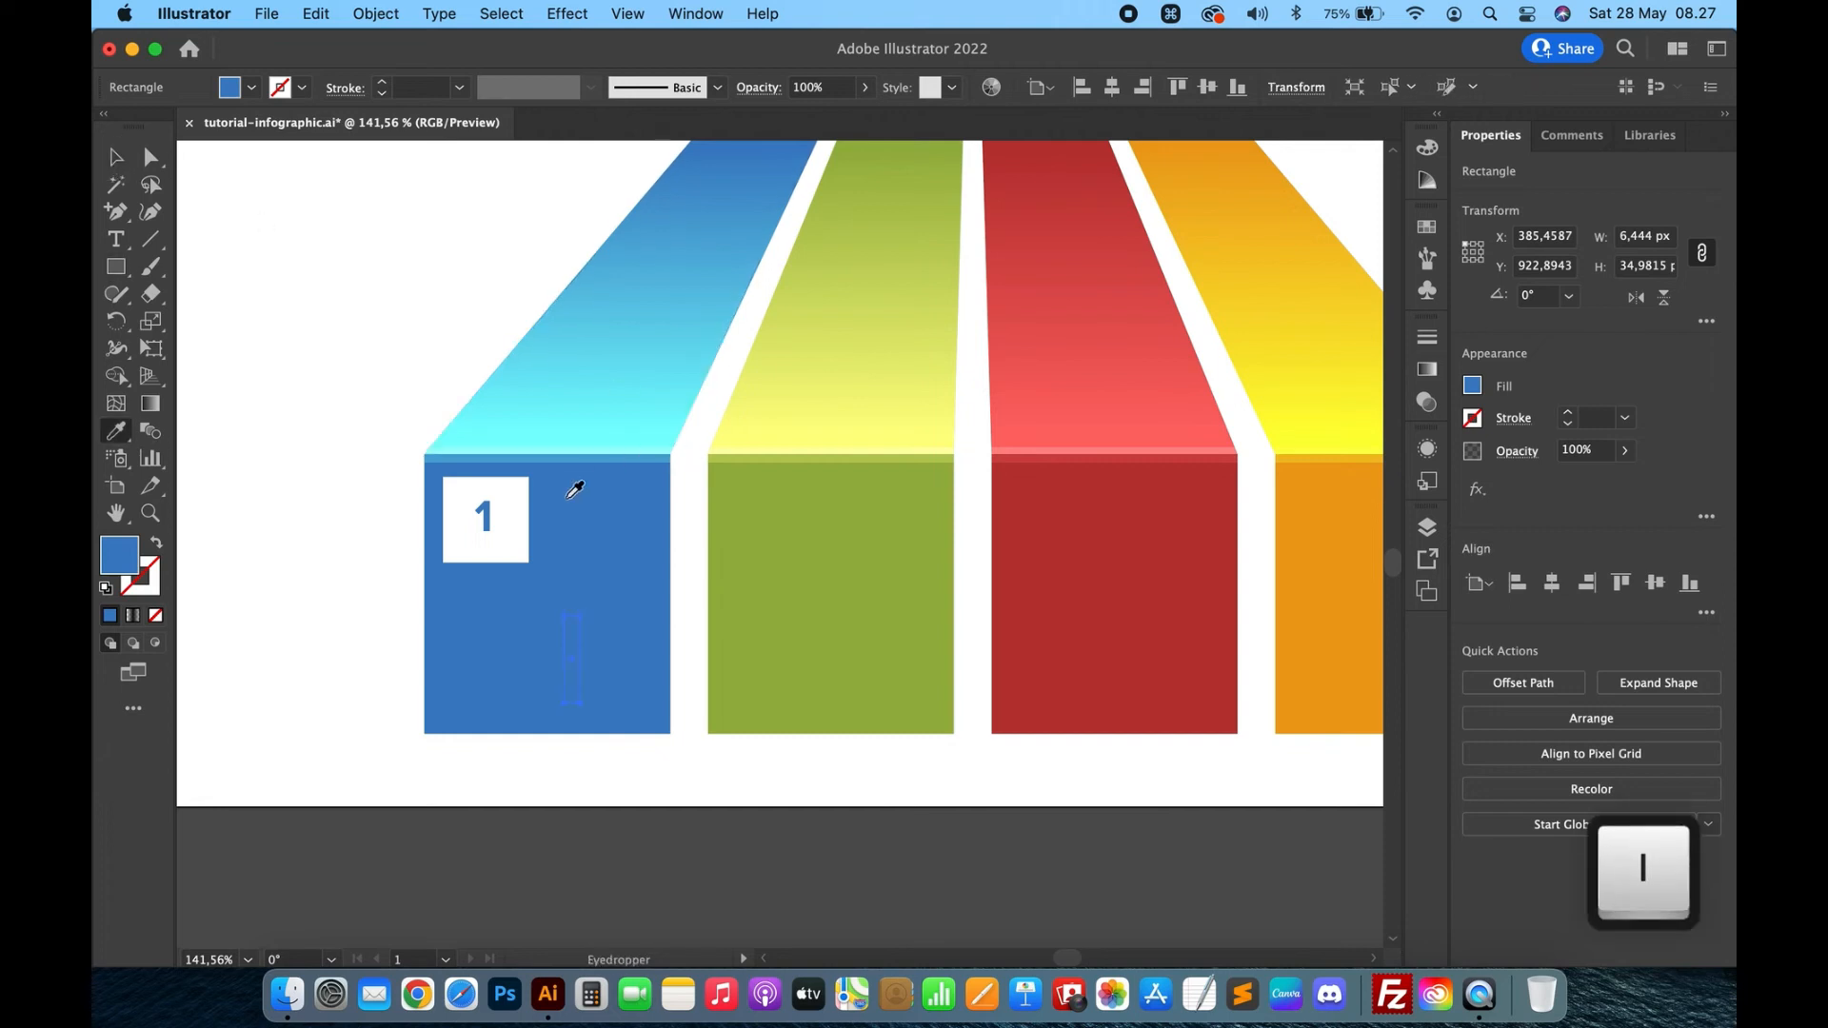
{"action": "left_click", "coordinate": [519, 508]}
{"action": "scroll", "coordinate": [532, 505], "scroll_direction": "up", "scroll_amount": 3}
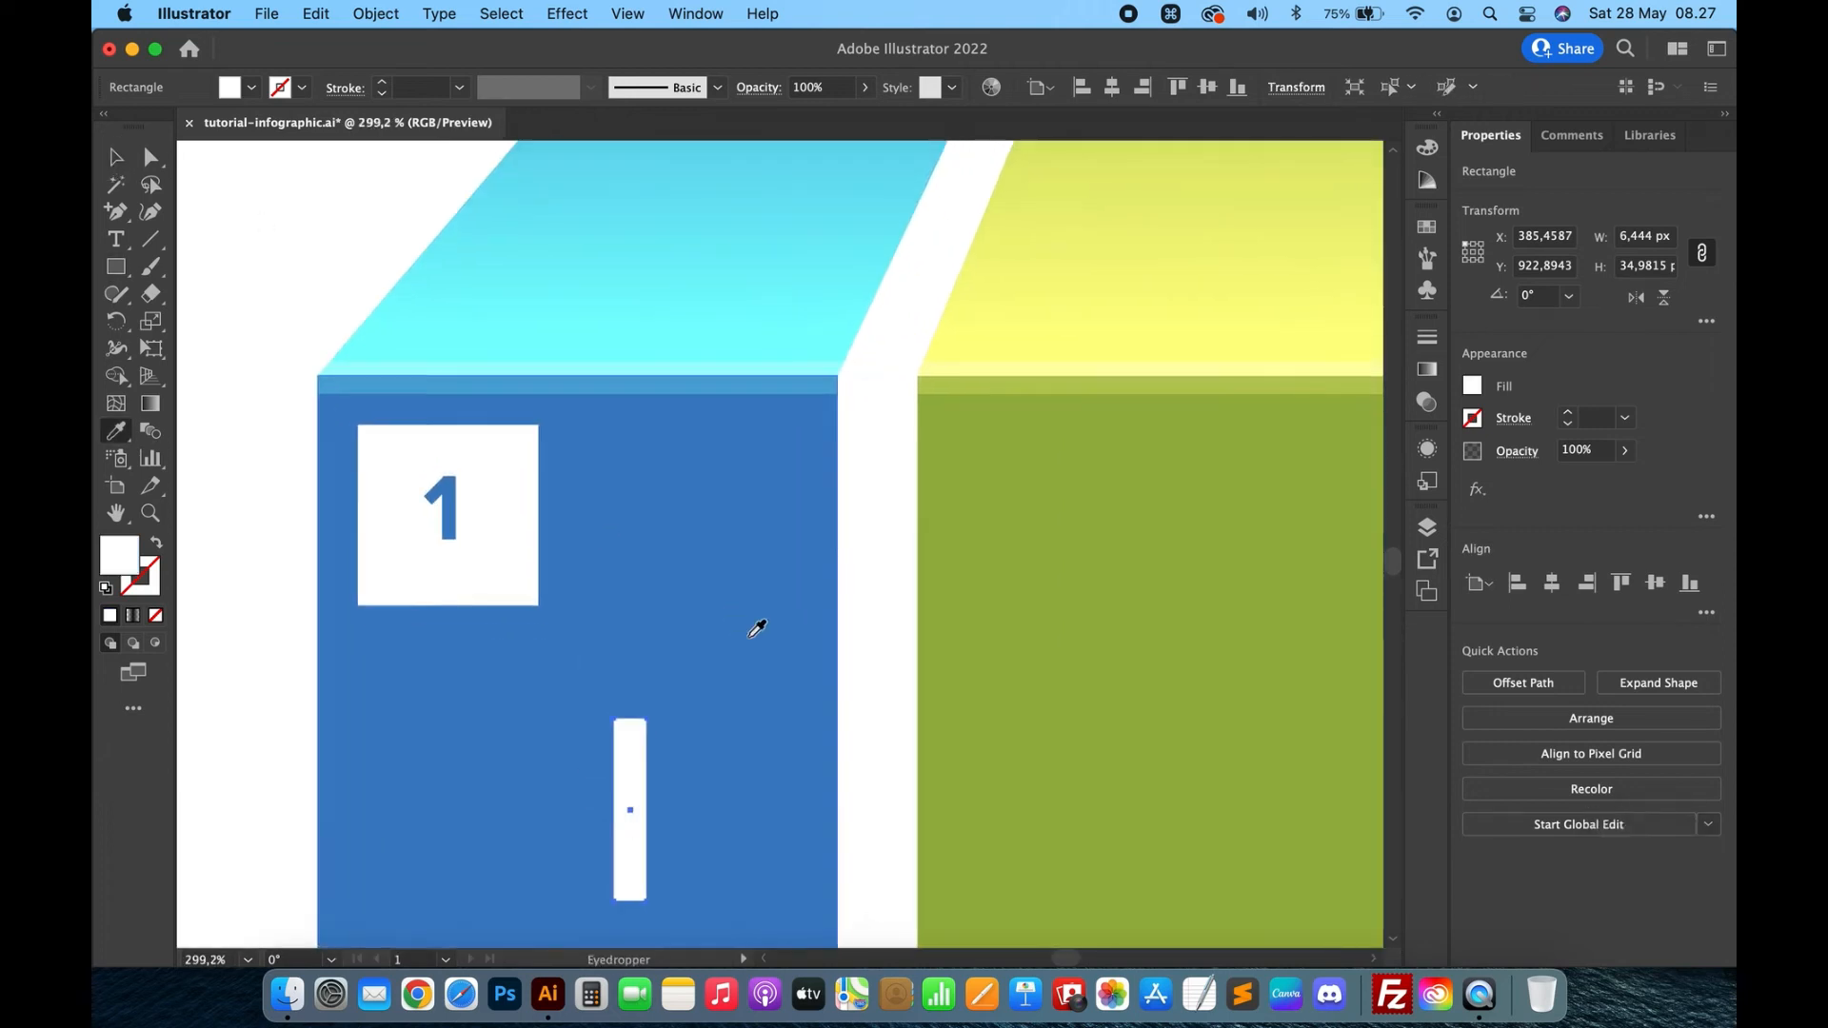
{"action": "scroll", "coordinate": [755, 624], "scroll_direction": "up", "scroll_amount": 3}
Duplicate the white bar in place and spread the copies to the right of it in 10 px steps.
{"action": "key", "text": "v"}
{"action": "key", "text": "super+c"}
{"action": "key", "text": "super+f"}
{"action": "key", "text": "shift+Right"}
{"action": "key", "text": "shift+Right"}
{"action": "key", "text": "shift+Right"}
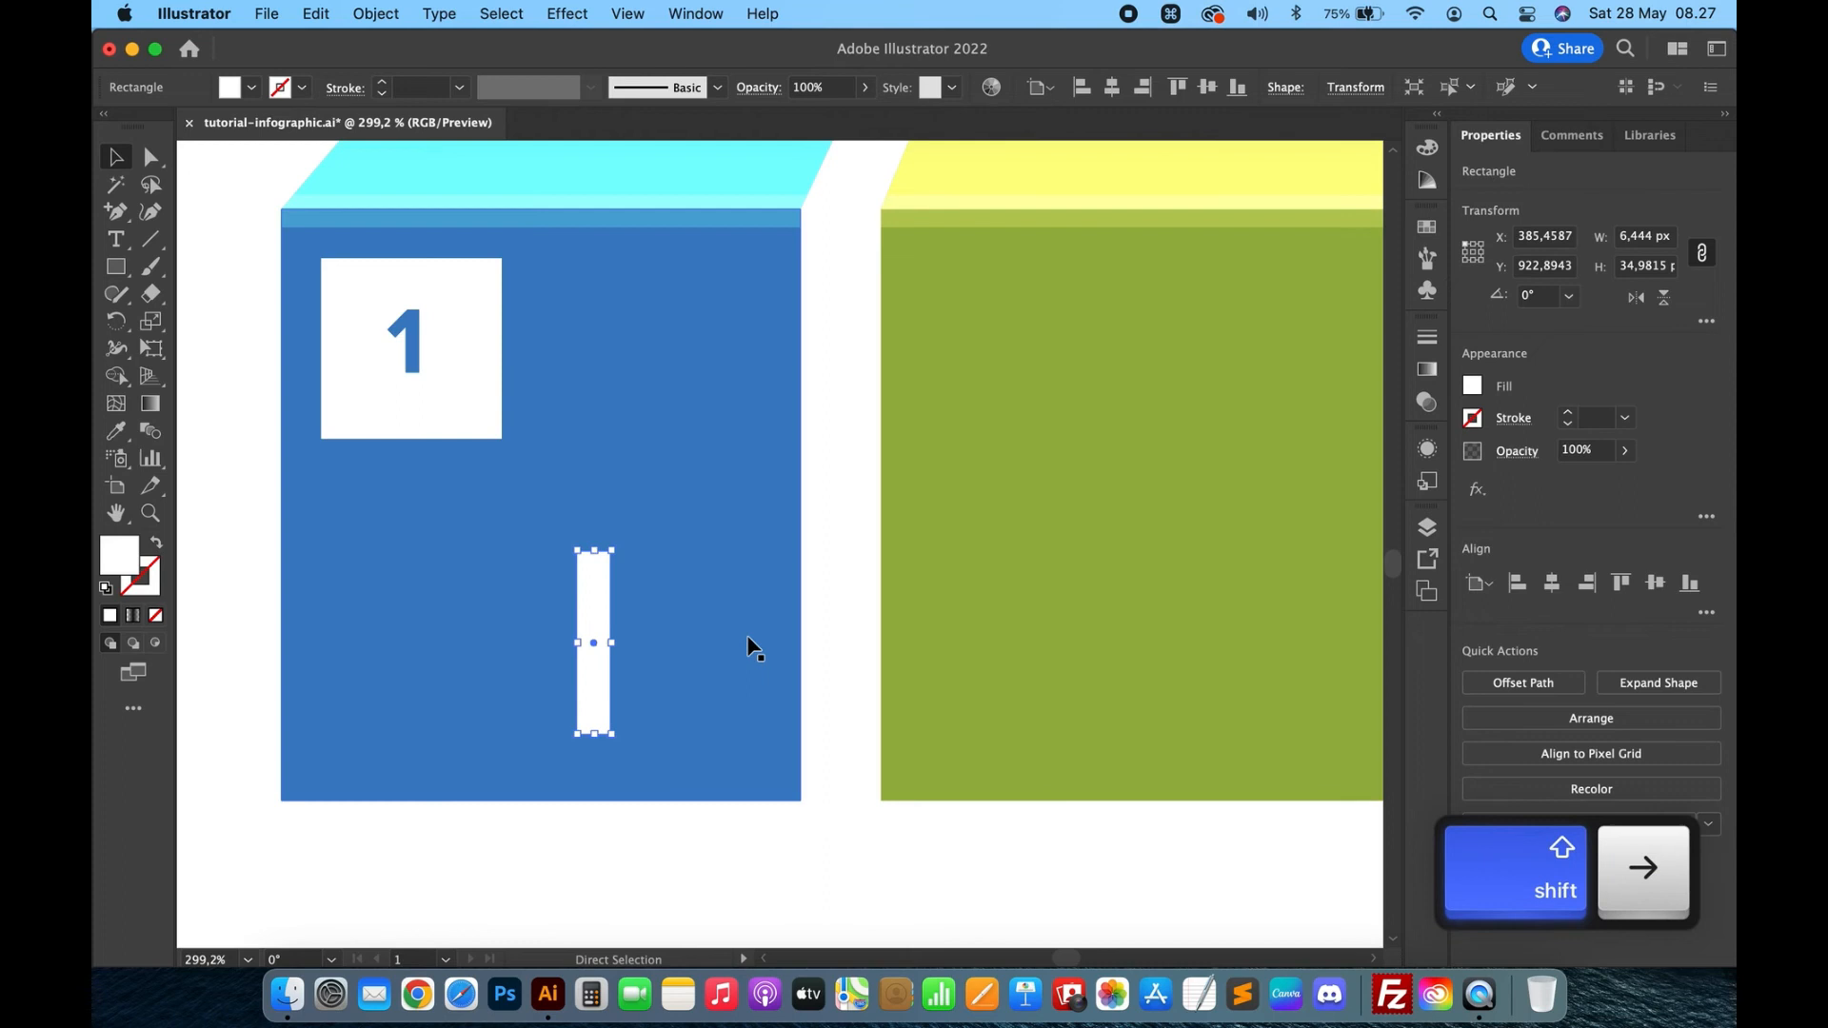
{"action": "key", "text": "super+c"}
{"action": "key", "text": "super+f"}
{"action": "key", "text": "shift+Left"}
{"action": "key", "text": "super+c"}
{"action": "key", "text": "super+f"}
{"action": "key", "text": "shift+Left"}
{"action": "key", "text": "shift+Left"}
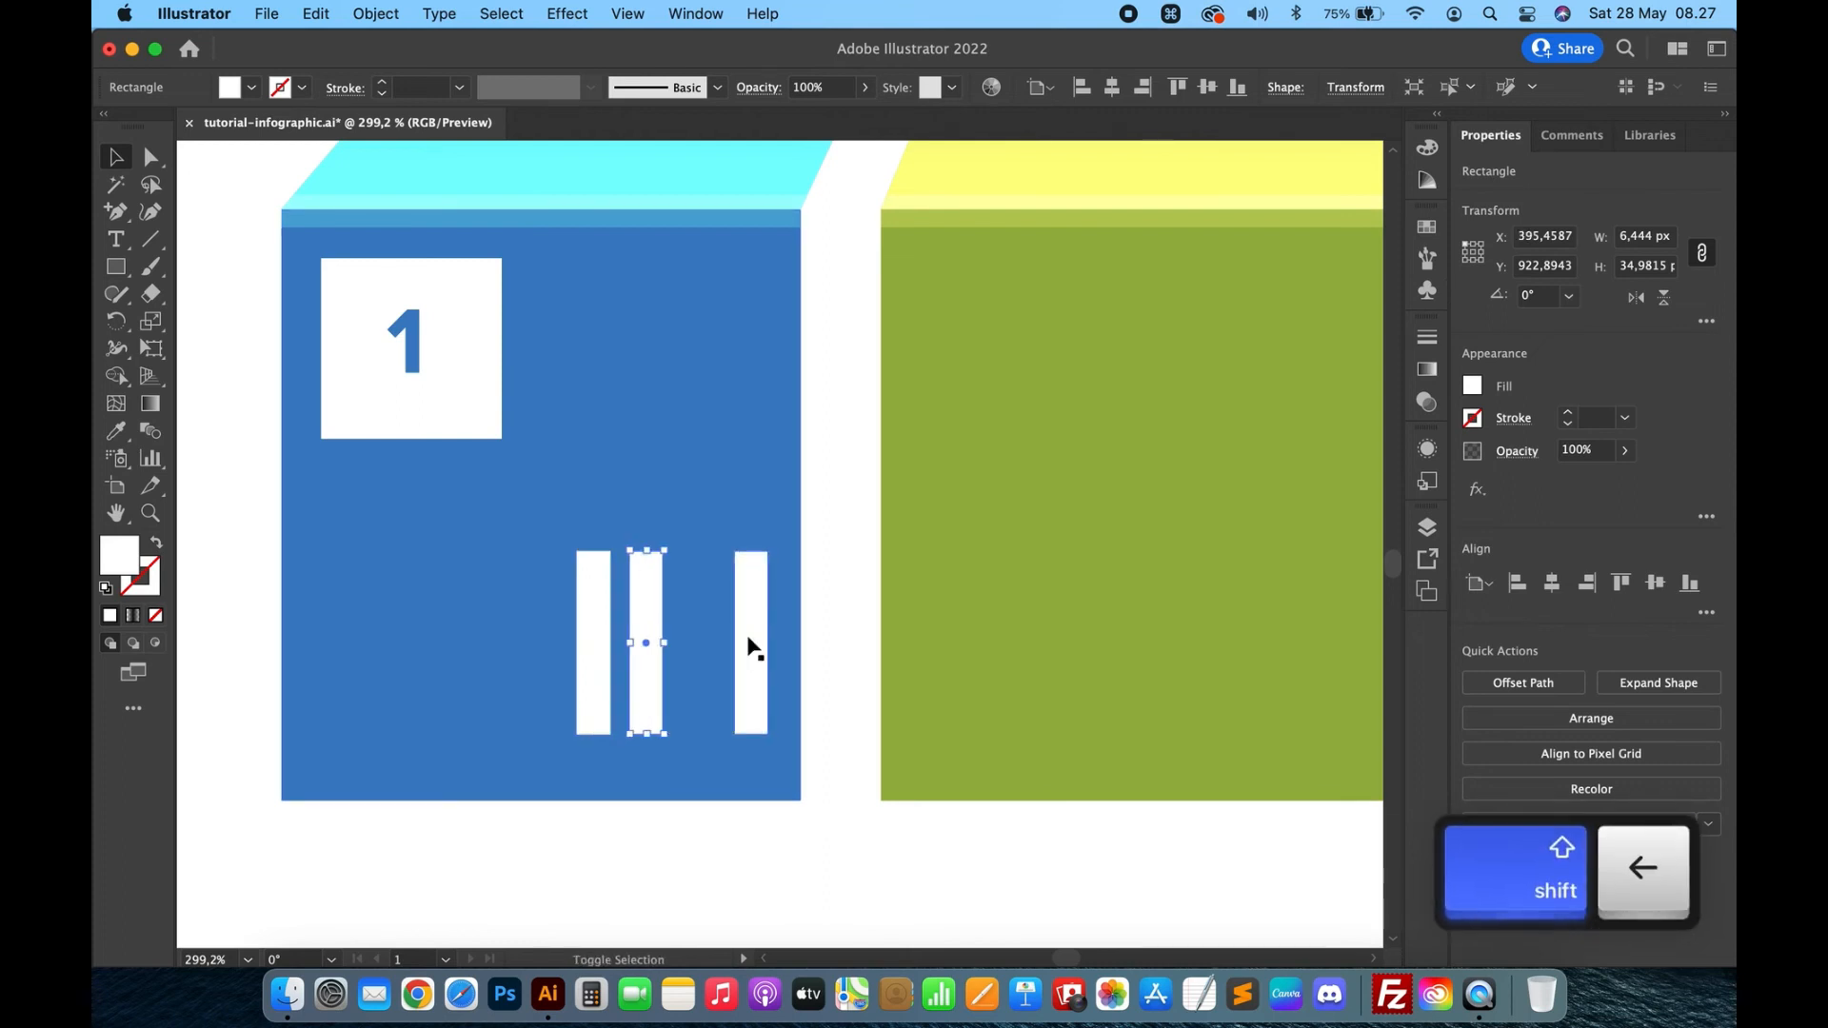
{"action": "key", "text": "shift+Left"}
{"action": "scroll", "coordinate": [746, 644], "scroll_direction": "up", "scroll_amount": 5}
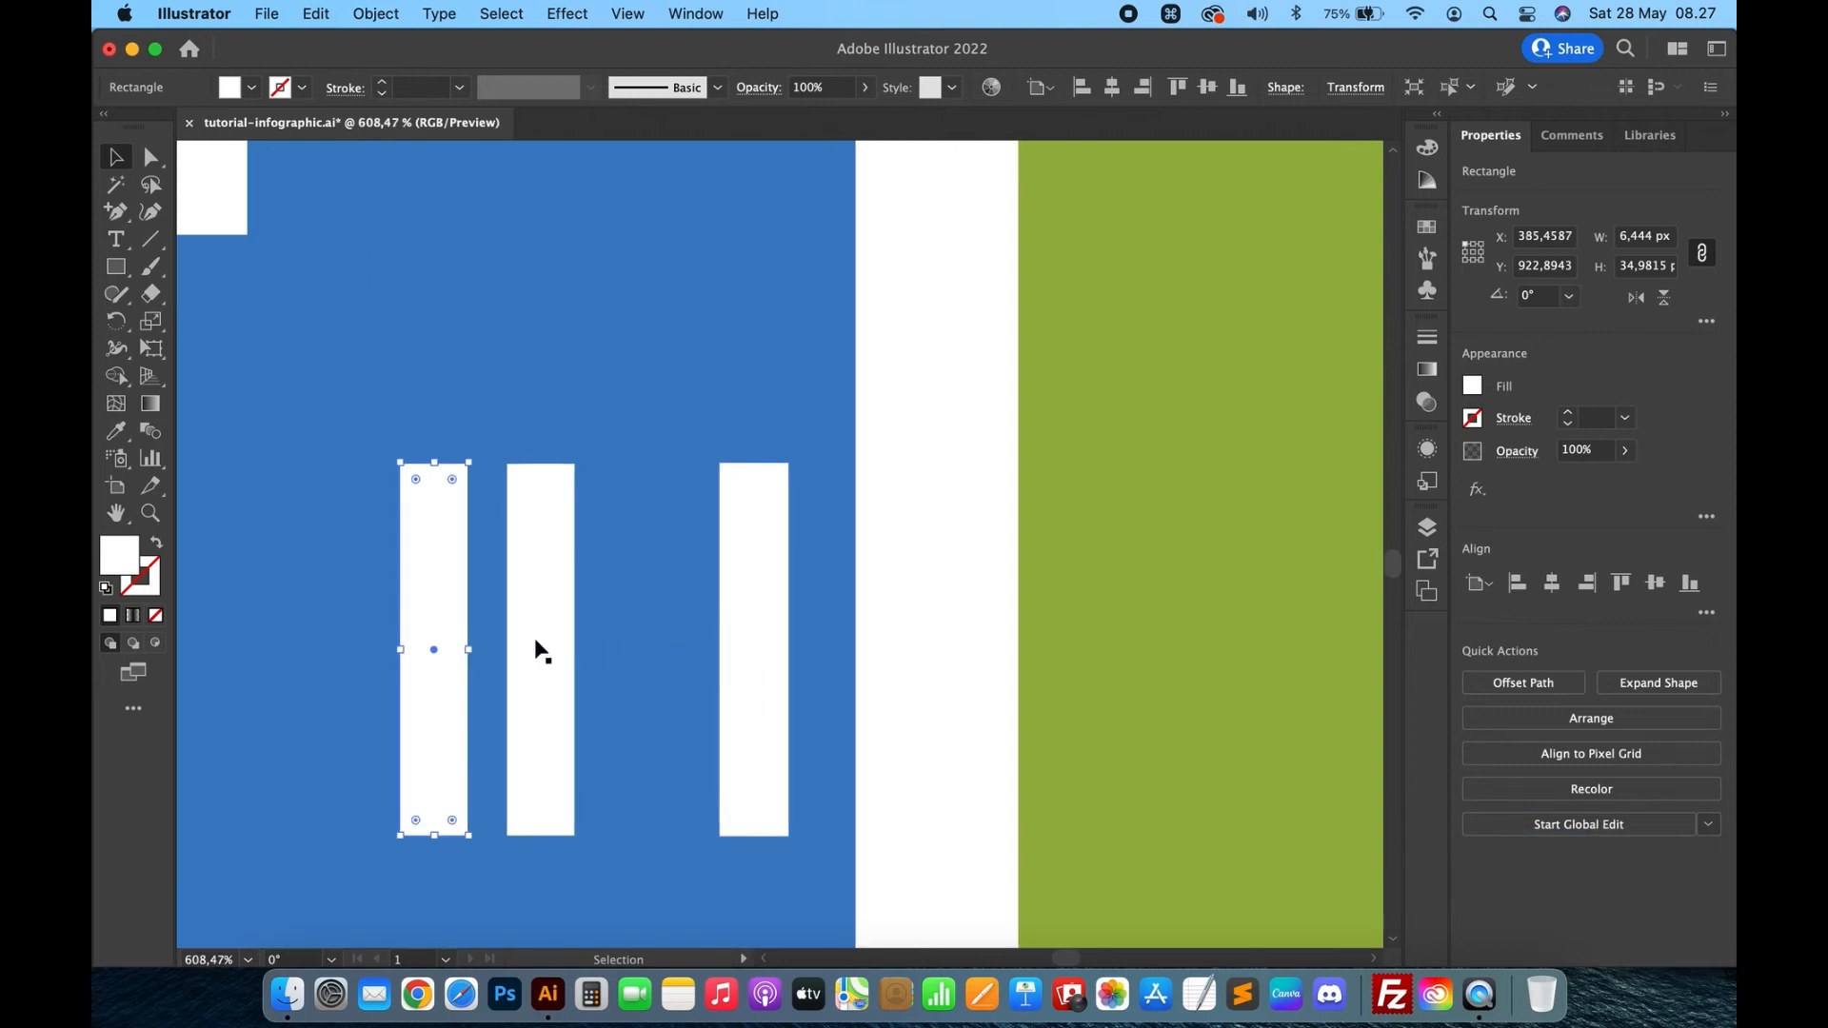
Place another bar in the gap before the rightmost bar and nudge the rightmost bar 3 px to the left.
{"action": "left_click_drag", "start_coordinate": [535, 636], "coordinate": [632, 632]}
{"action": "left_click", "coordinate": [748, 640]}
{"action": "key", "text": "Left"}
{"action": "key", "text": "Left"}
{"action": "key", "text": "Left"}
{"action": "key", "text": "Left"}
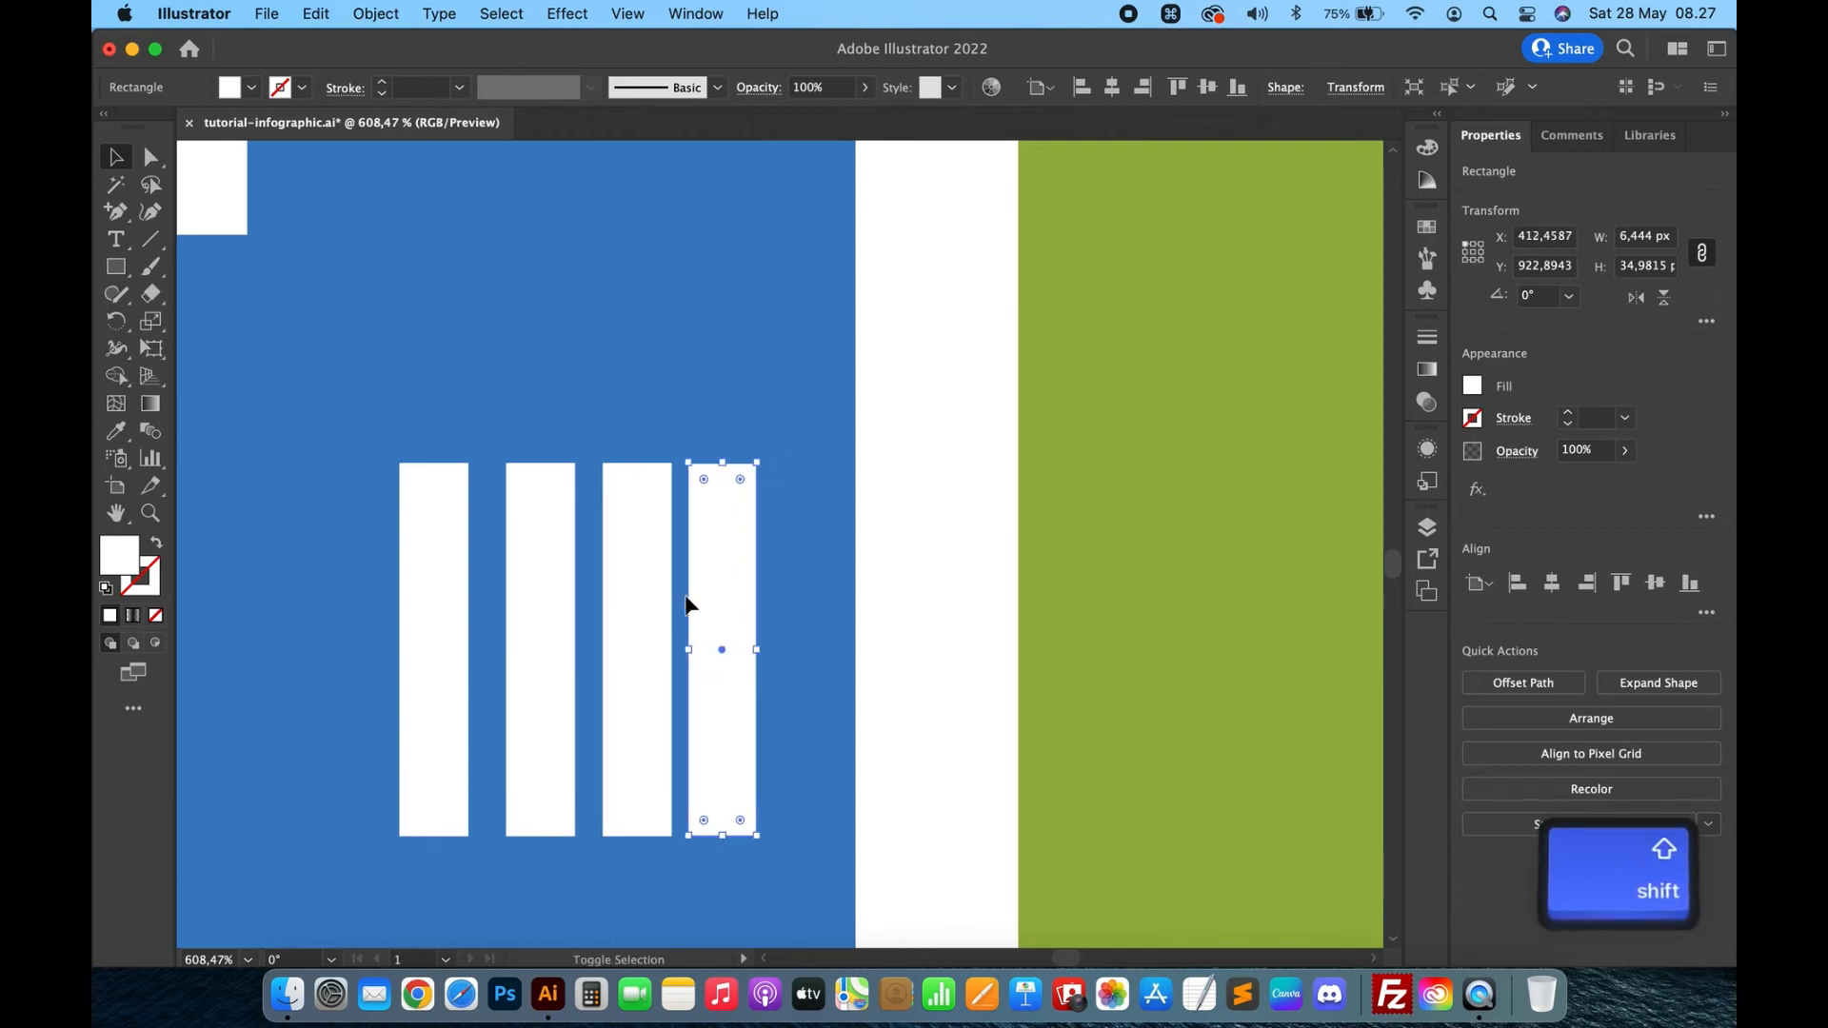
Select all four white bars and distribute them with equal horizontal spacing.
{"action": "left_click", "coordinate": [638, 571], "text": "shift"}
{"action": "left_click", "coordinate": [448, 571], "text": "shift"}
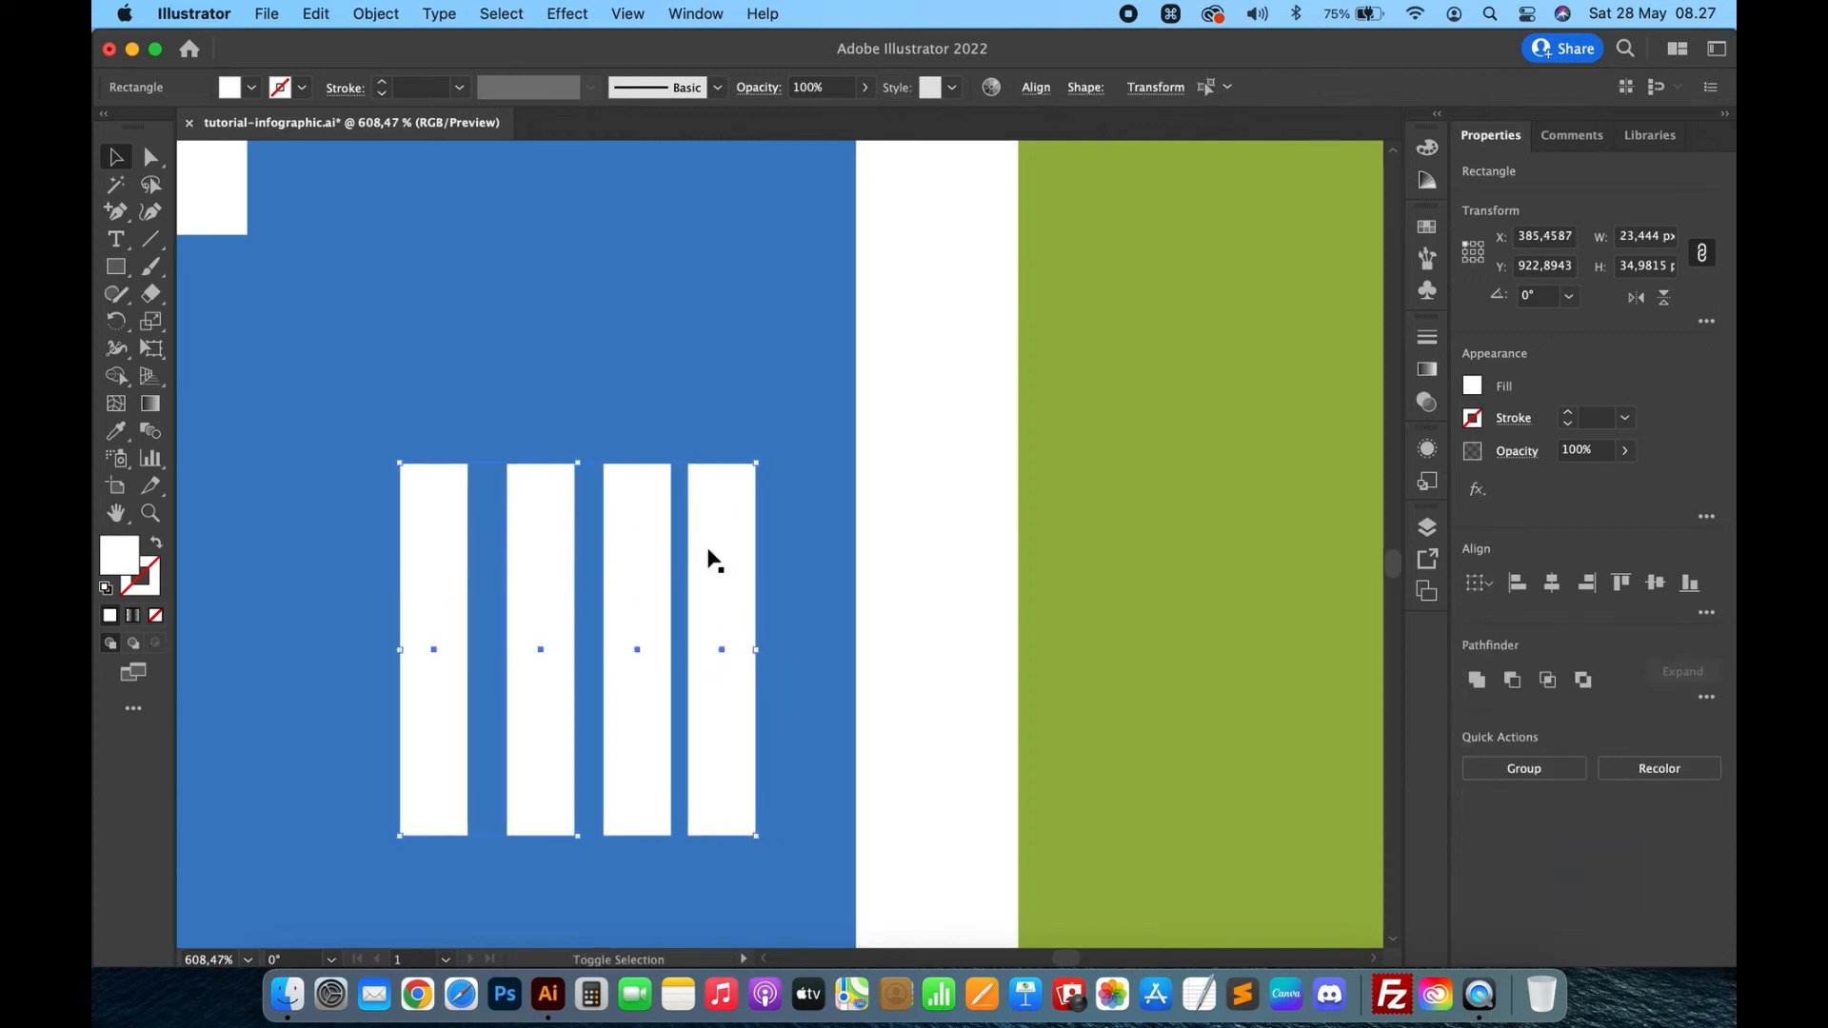
{"action": "left_click", "coordinate": [1707, 615]}
{"action": "left_click", "coordinate": [1459, 810]}
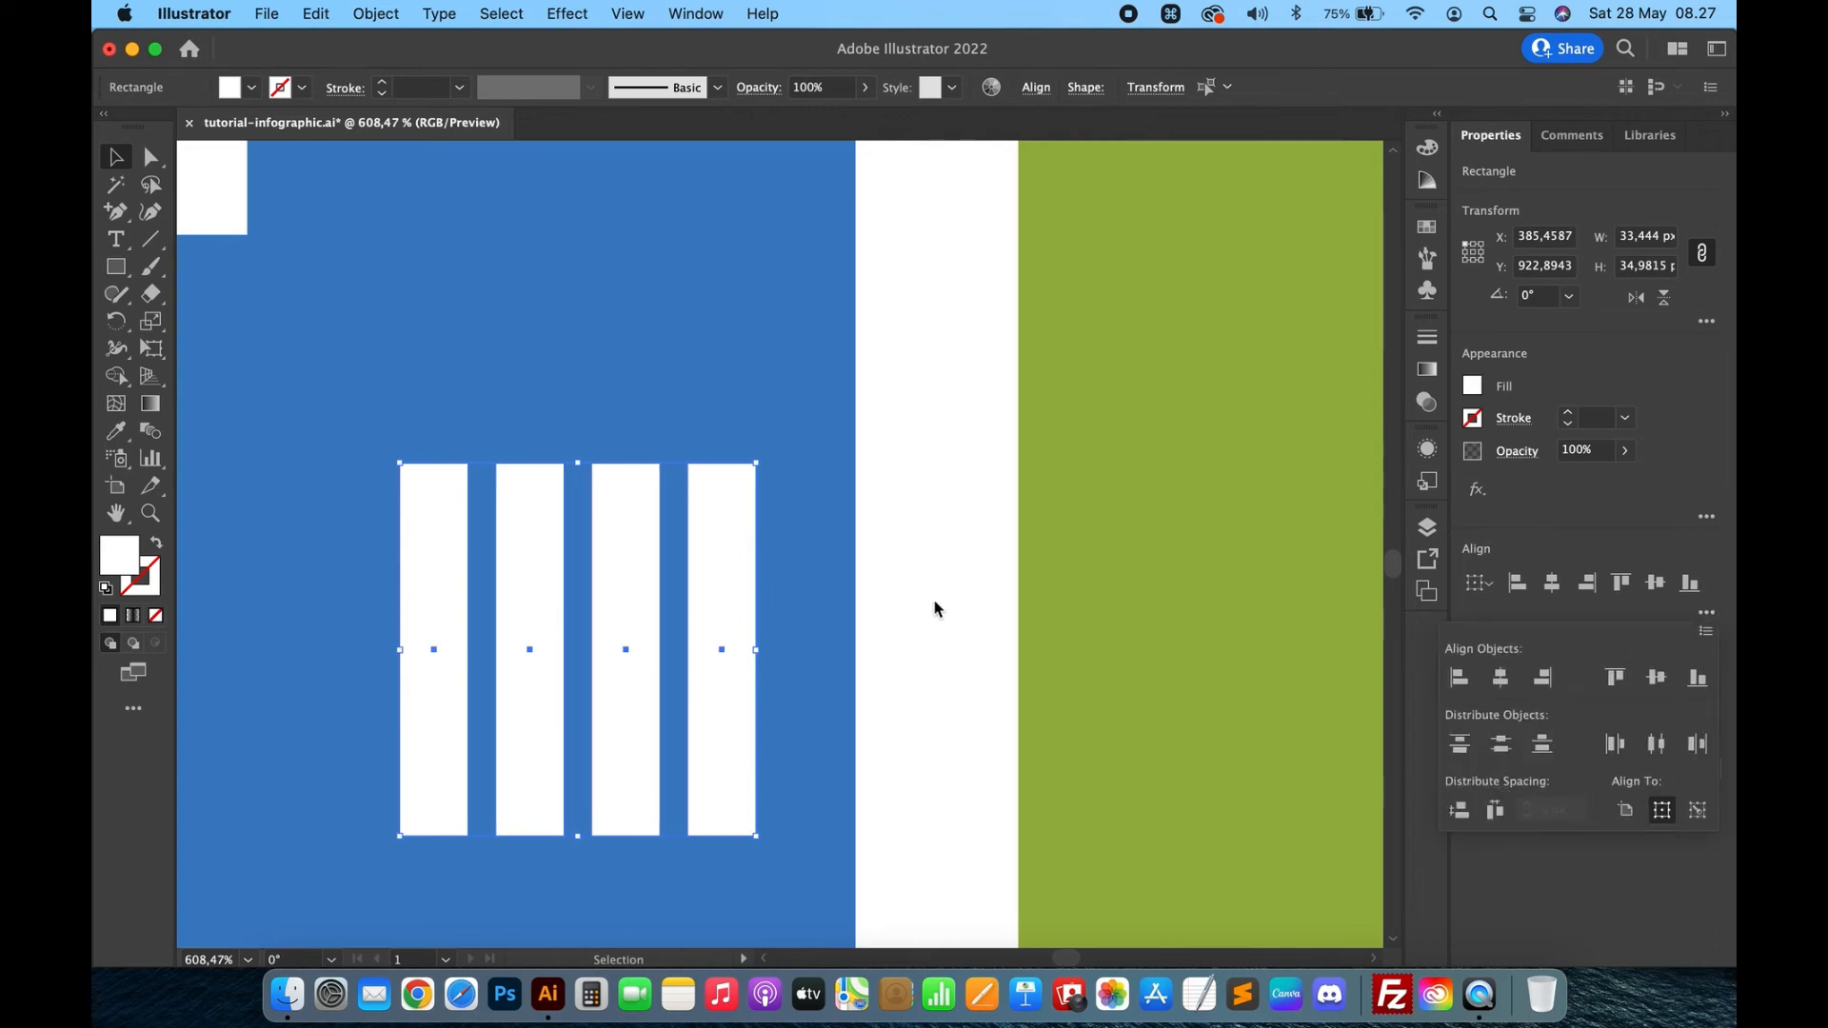
{"action": "left_click", "coordinate": [932, 566]}
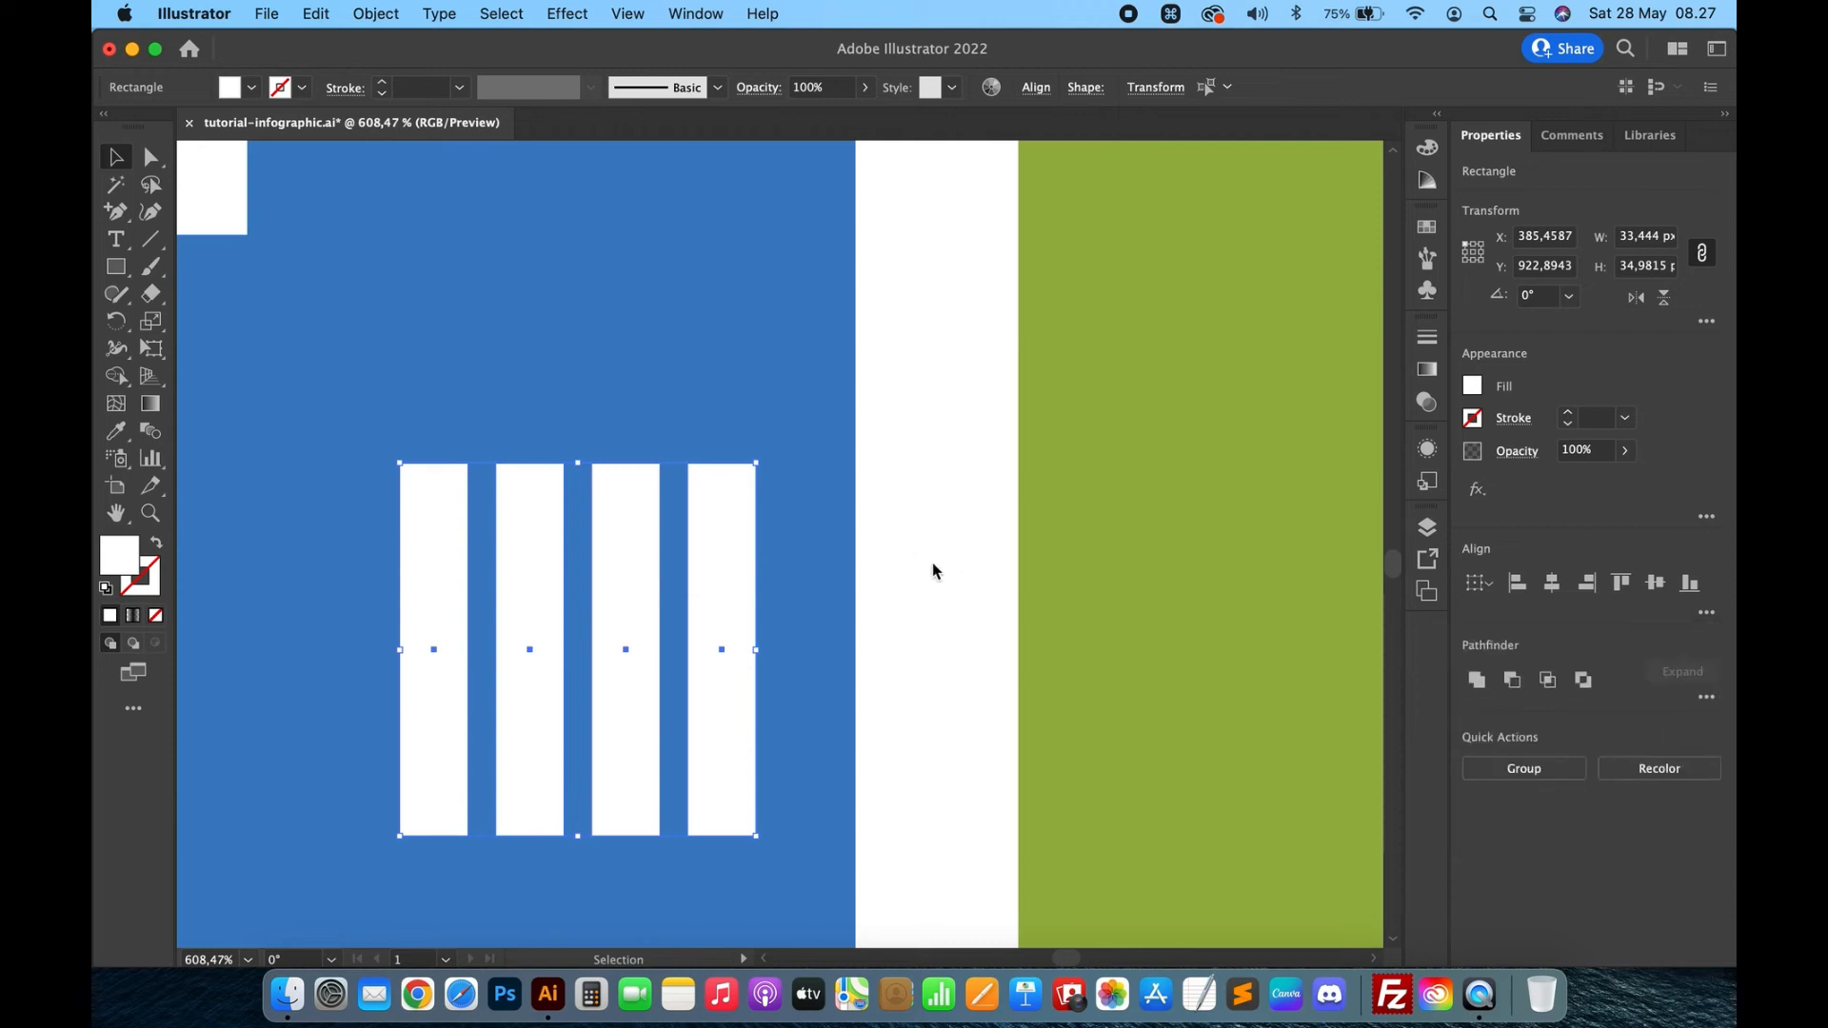
{"action": "scroll", "coordinate": [932, 571], "scroll_direction": "down", "scroll_amount": 3}
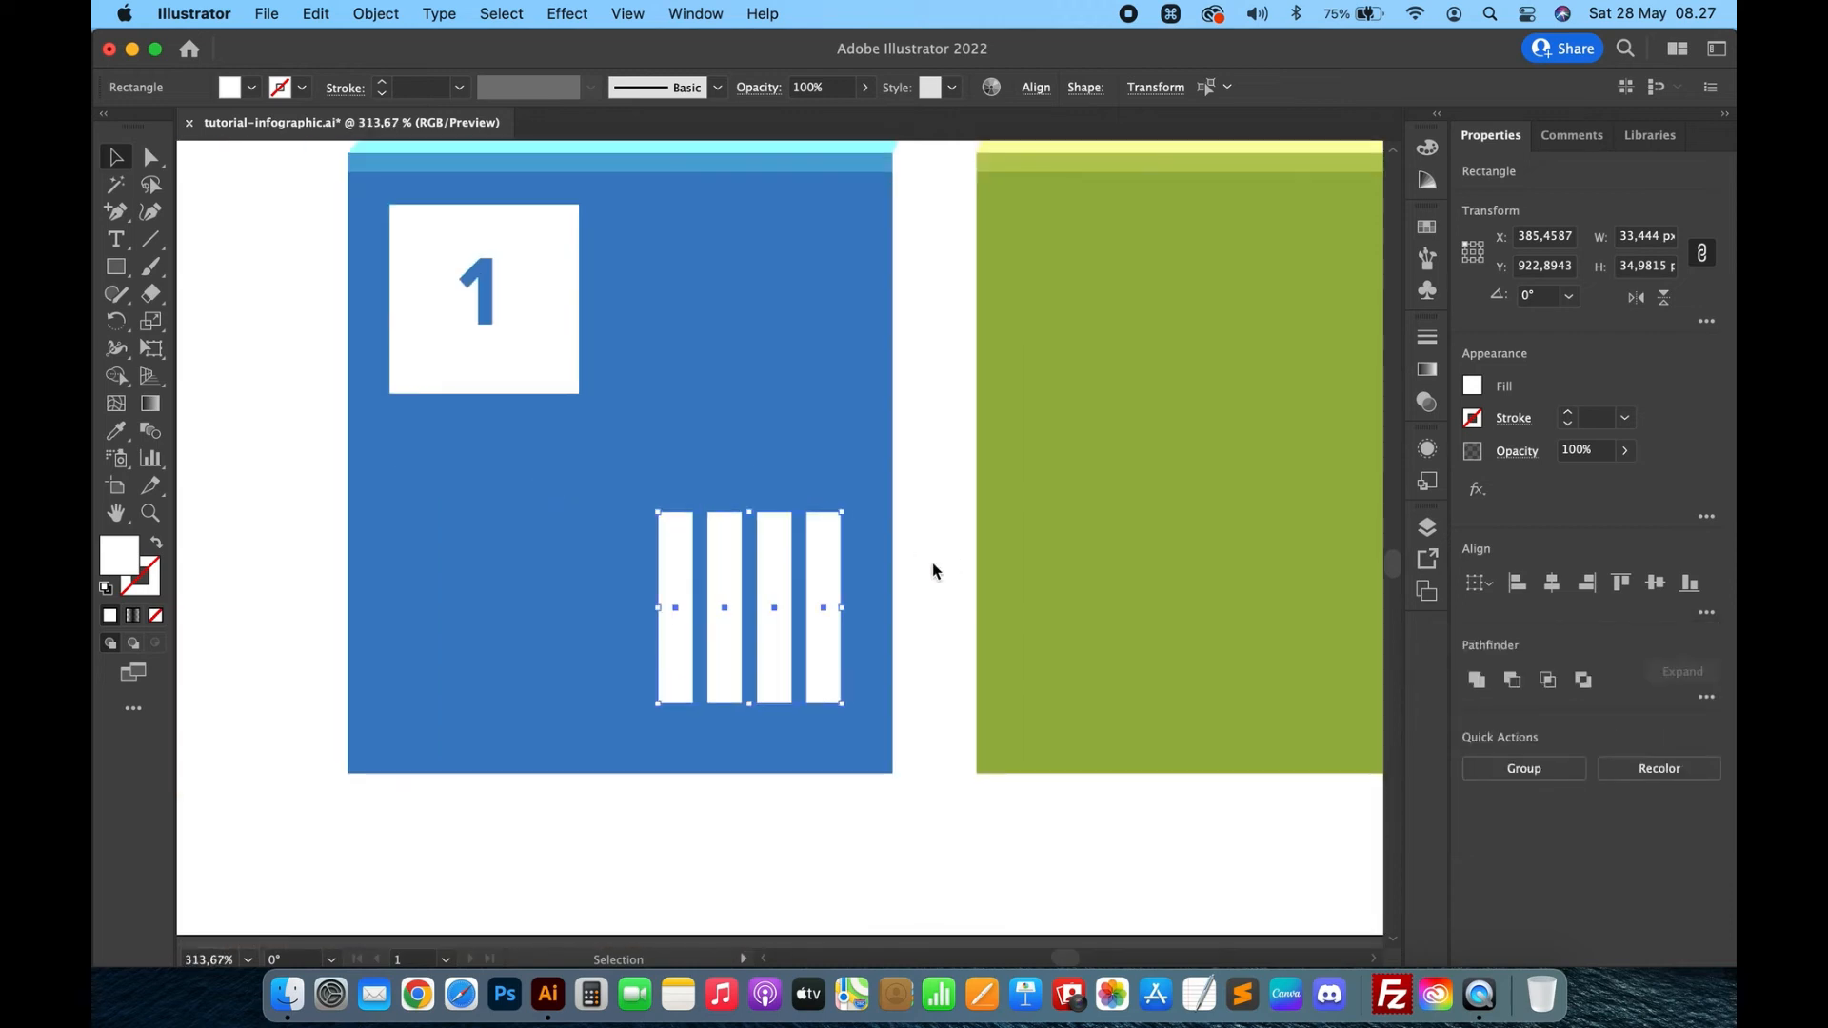
{"action": "key", "text": "a"}
{"action": "left_click", "coordinate": [842, 512]}
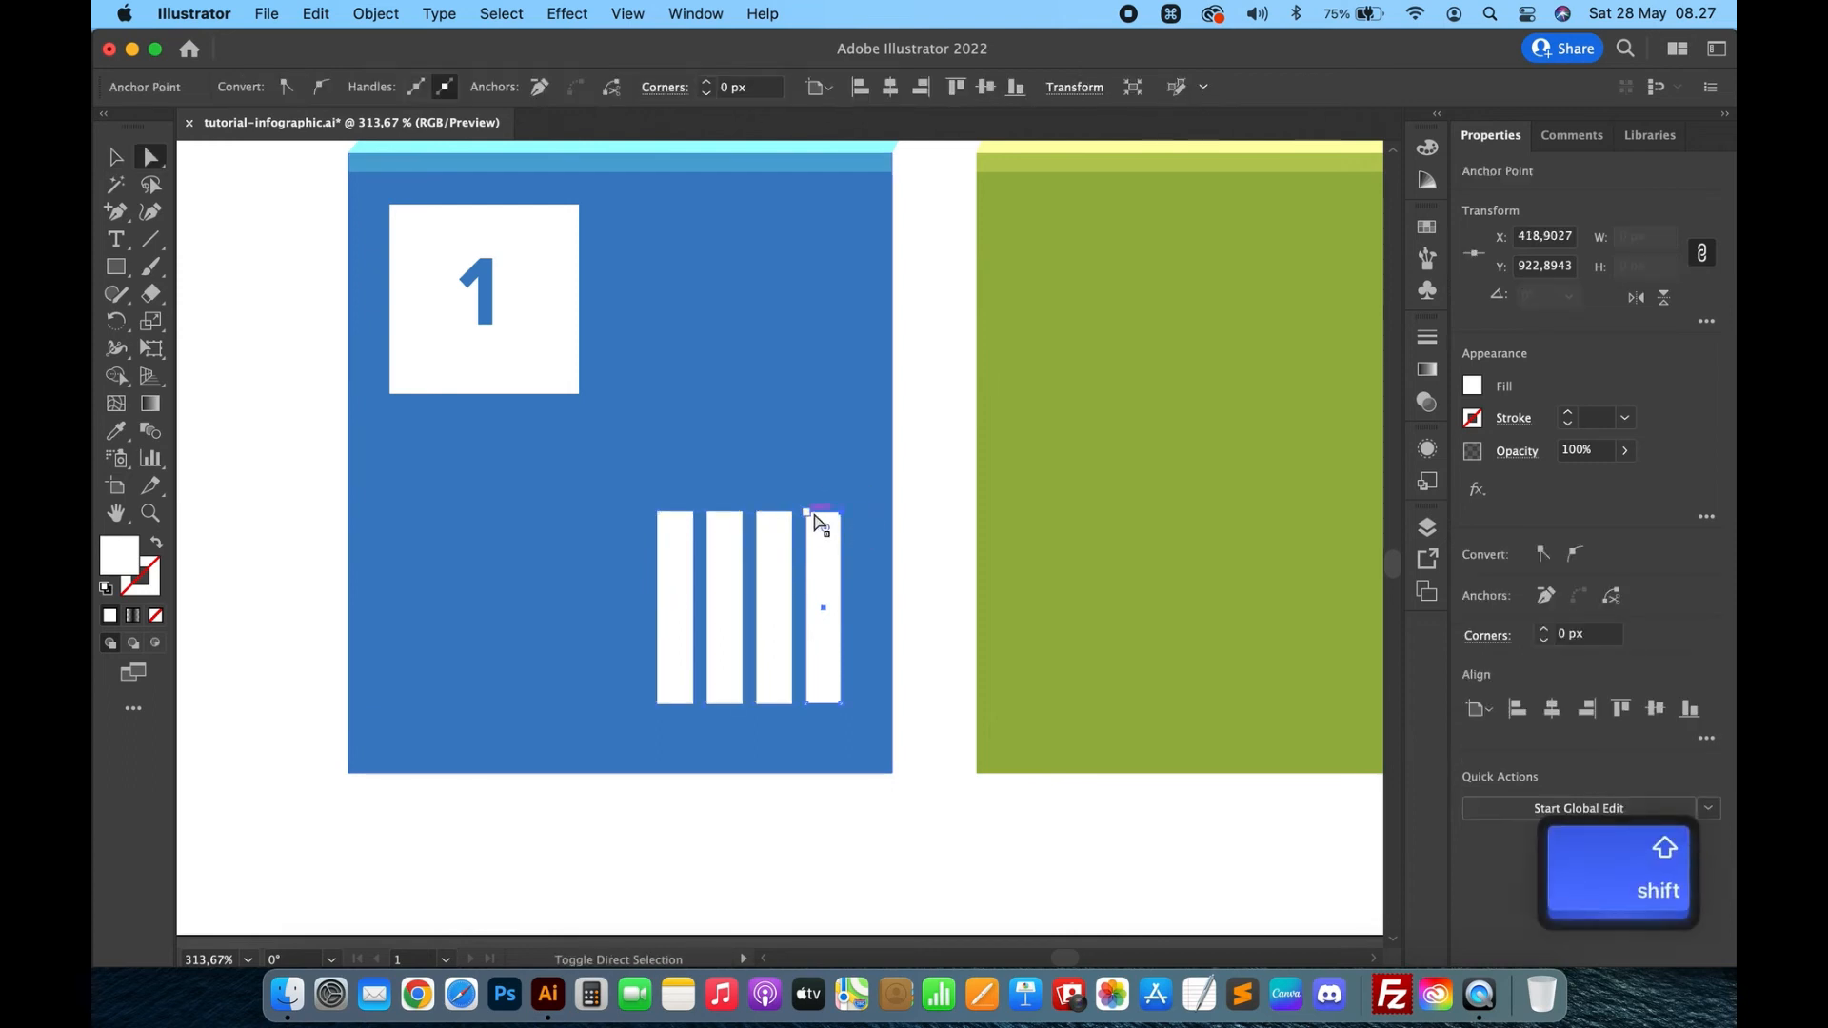
{"action": "key", "text": "v"}
{"action": "left_click", "coordinate": [946, 546]}
{"action": "left_click", "coordinate": [809, 536]}
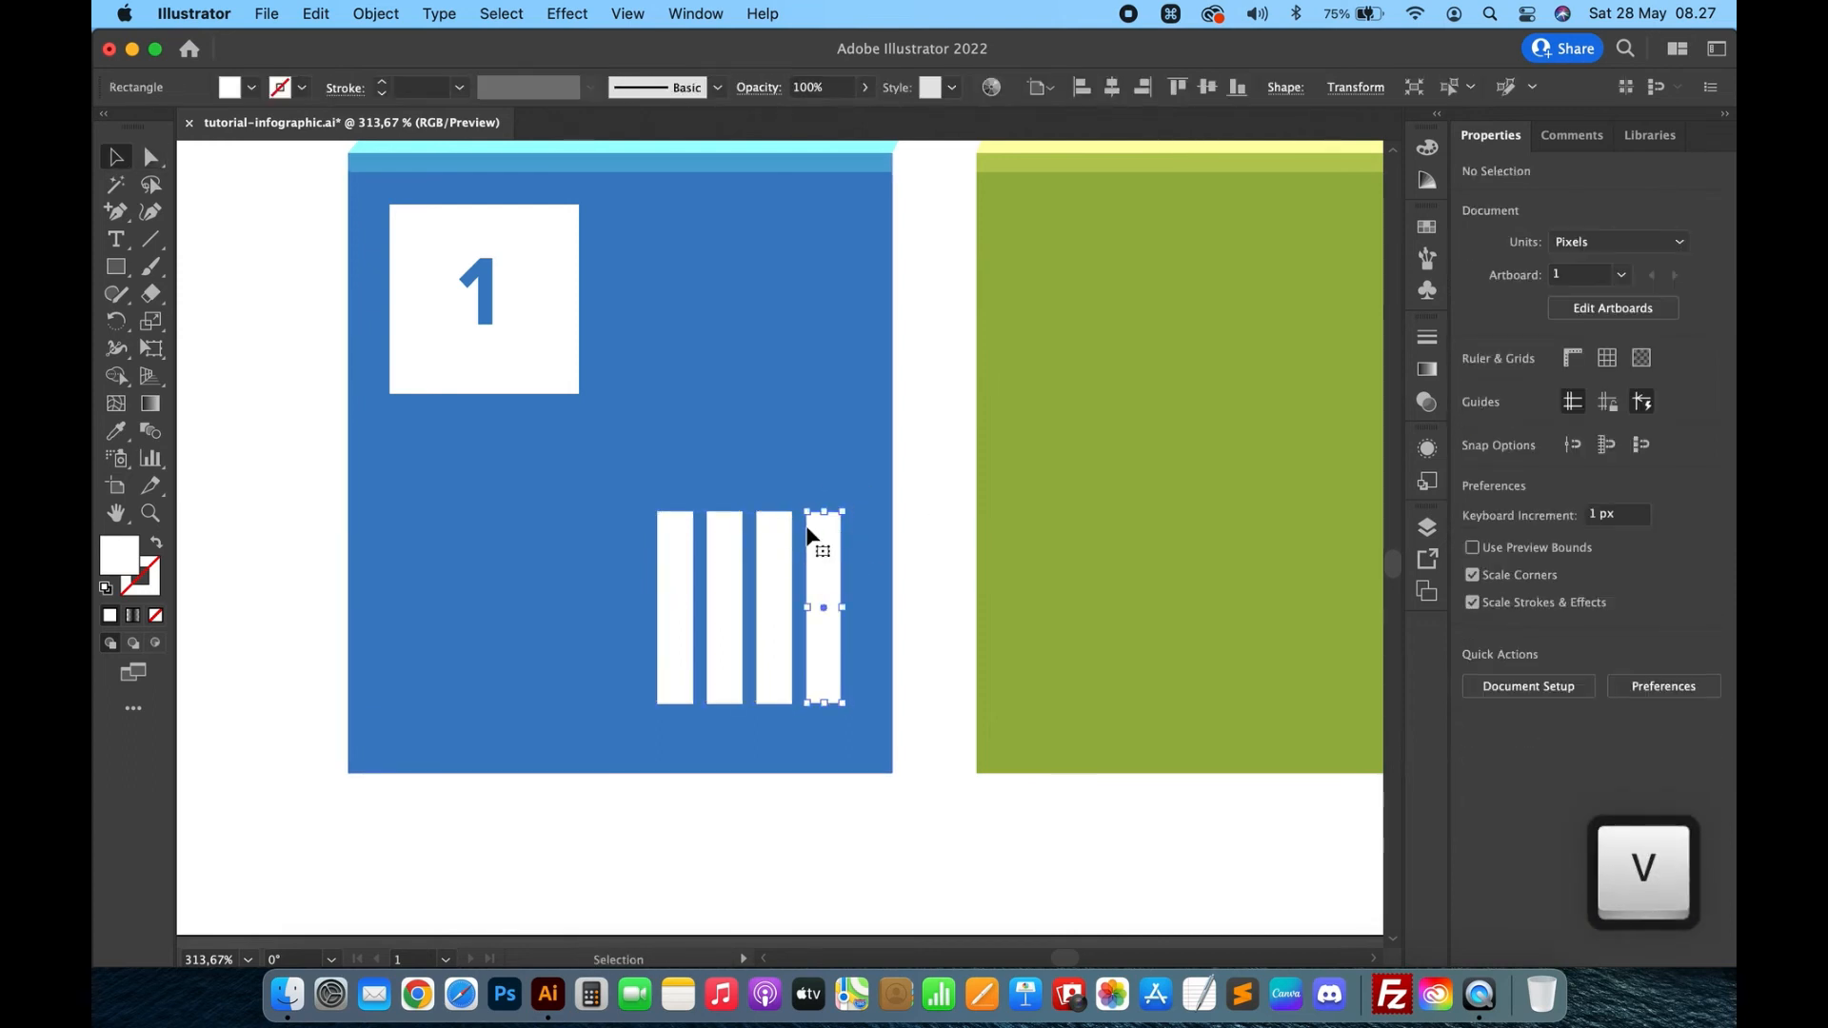
Shorten the first three bars from the top into a bar chart icon, with equal first and third bars and the second shortest.
{"action": "left_click", "coordinate": [775, 542]}
{"action": "left_click_drag", "start_coordinate": [774, 512], "coordinate": [678, 560]}
{"action": "left_click", "coordinate": [830, 533]}
{"action": "left_click", "coordinate": [922, 558]}
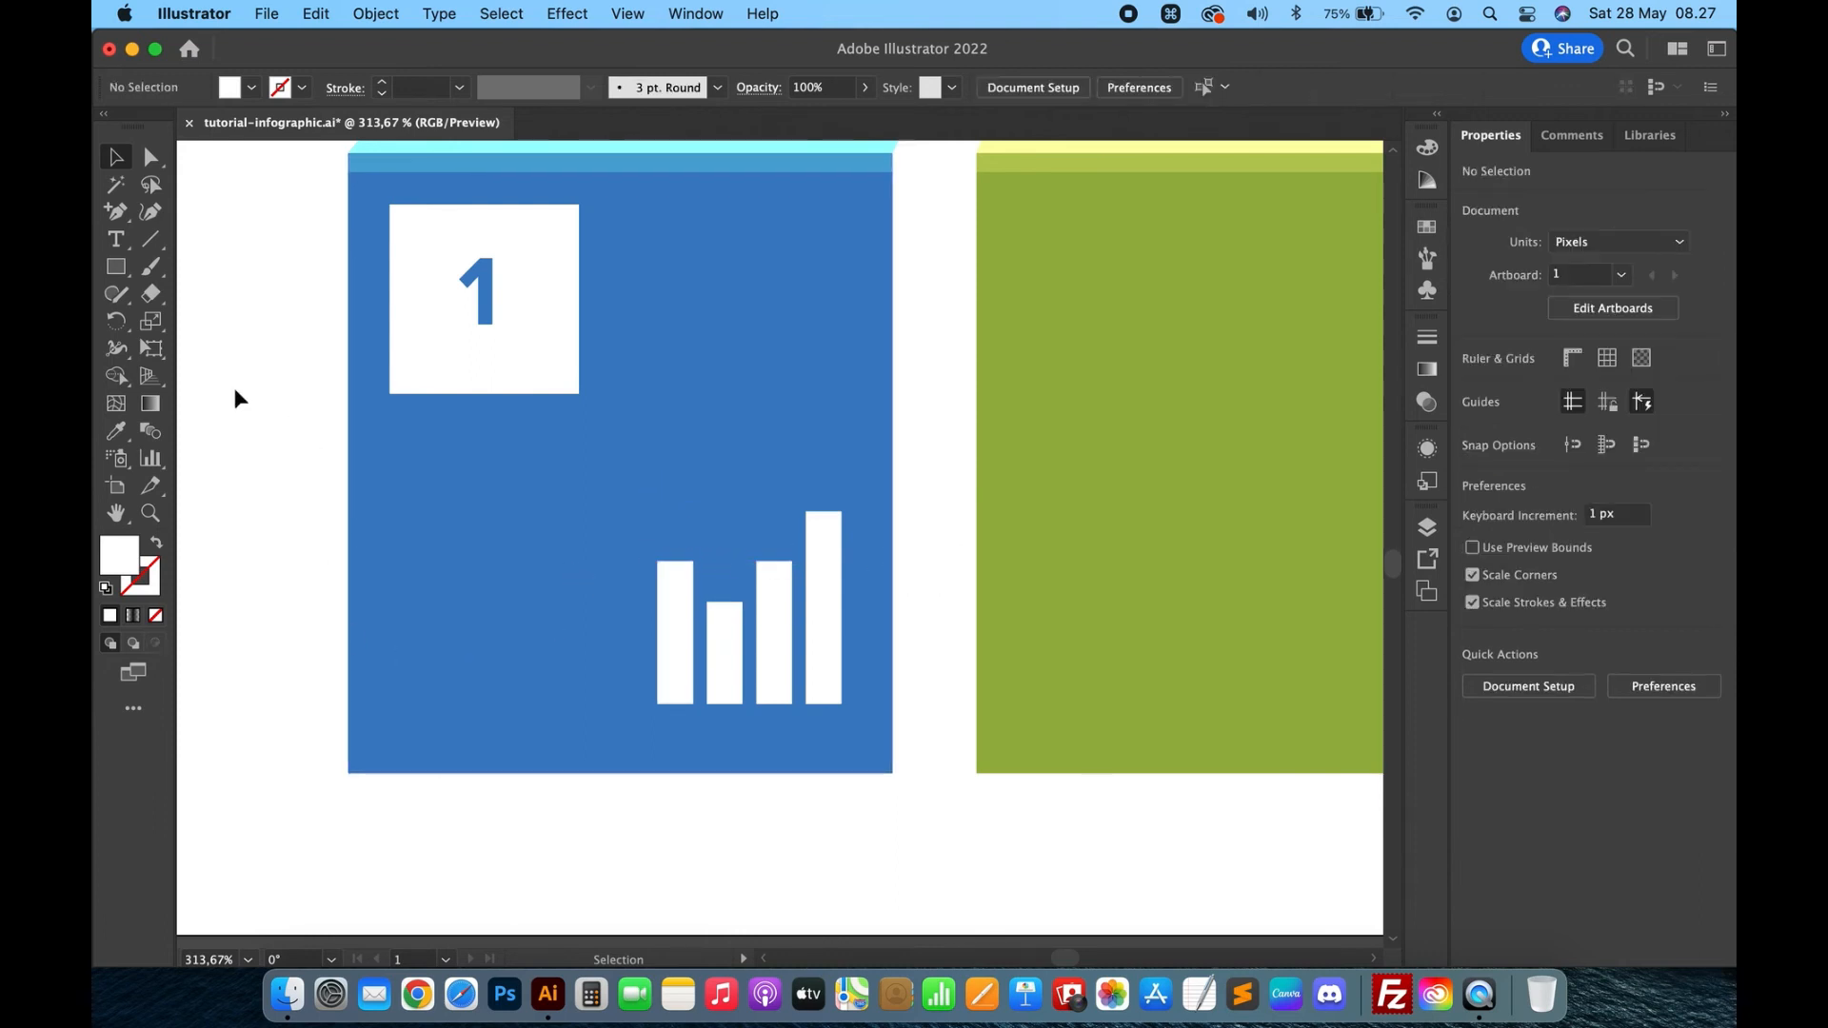
Add the text "76%" on the lower part of the blue foot and set its font style to Light.
{"action": "left_click", "coordinate": [114, 243]}
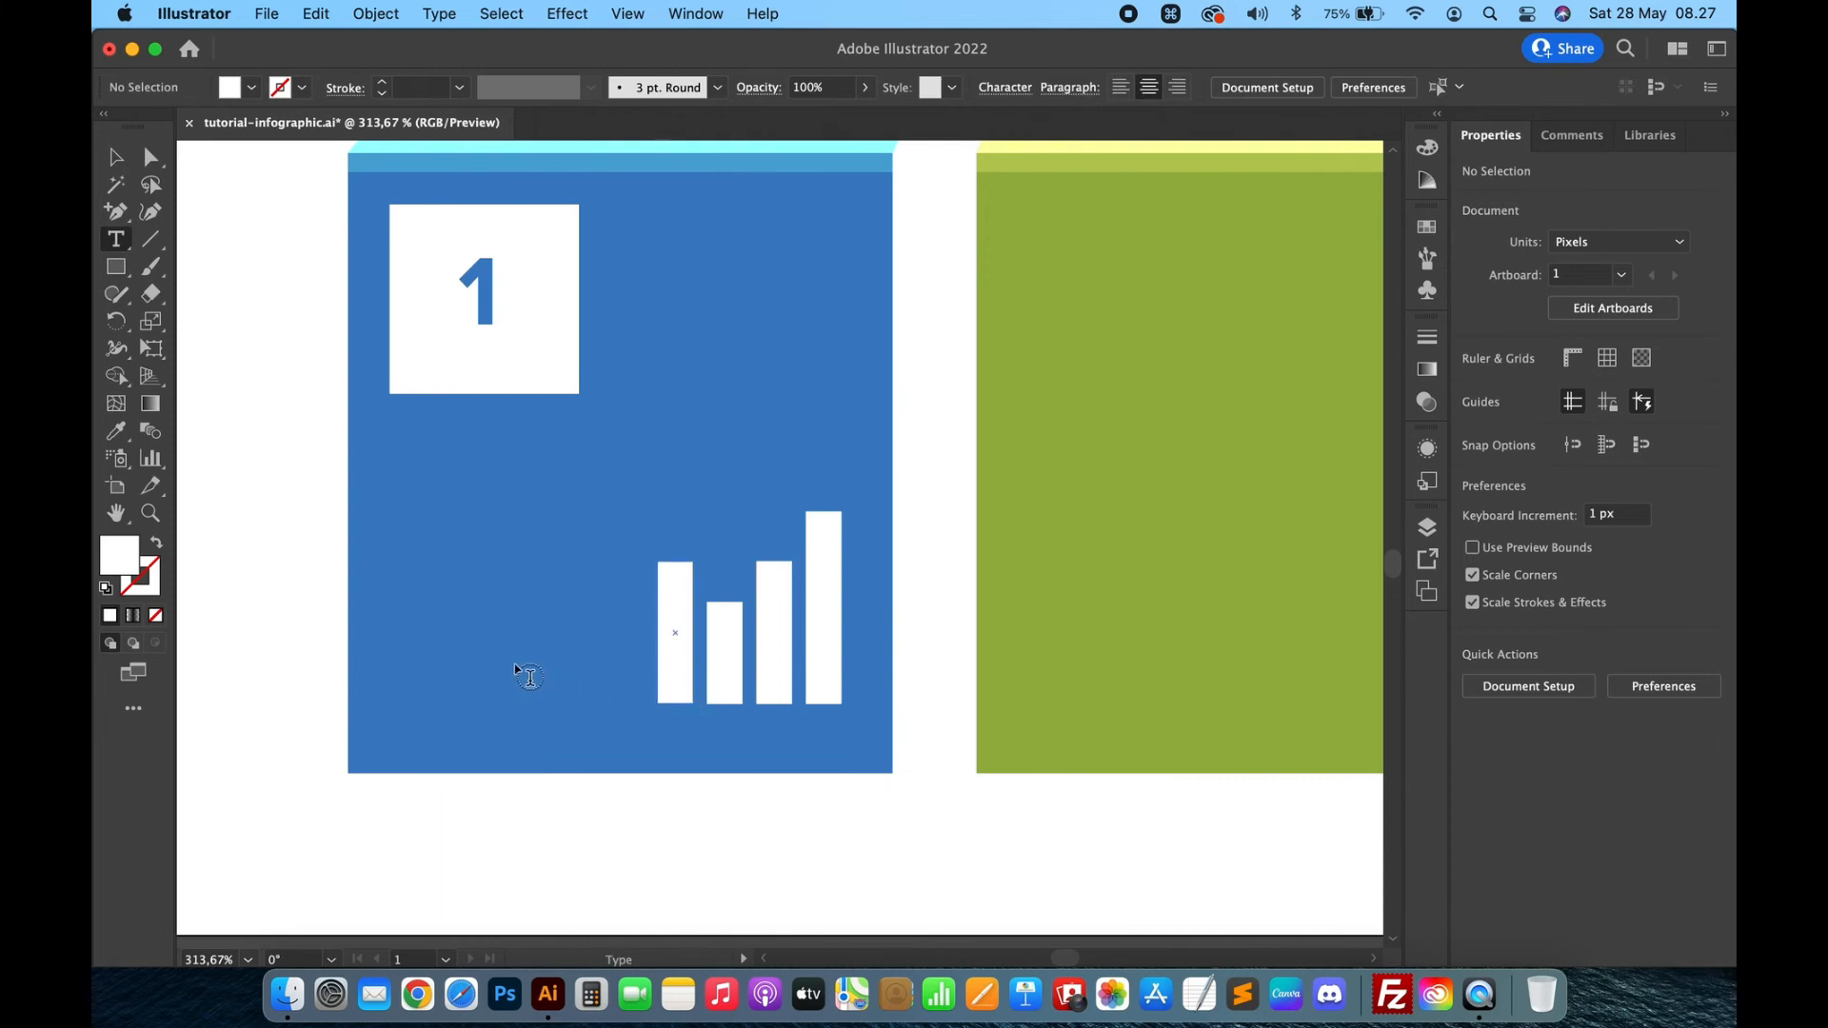
{"action": "left_click", "coordinate": [426, 659]}
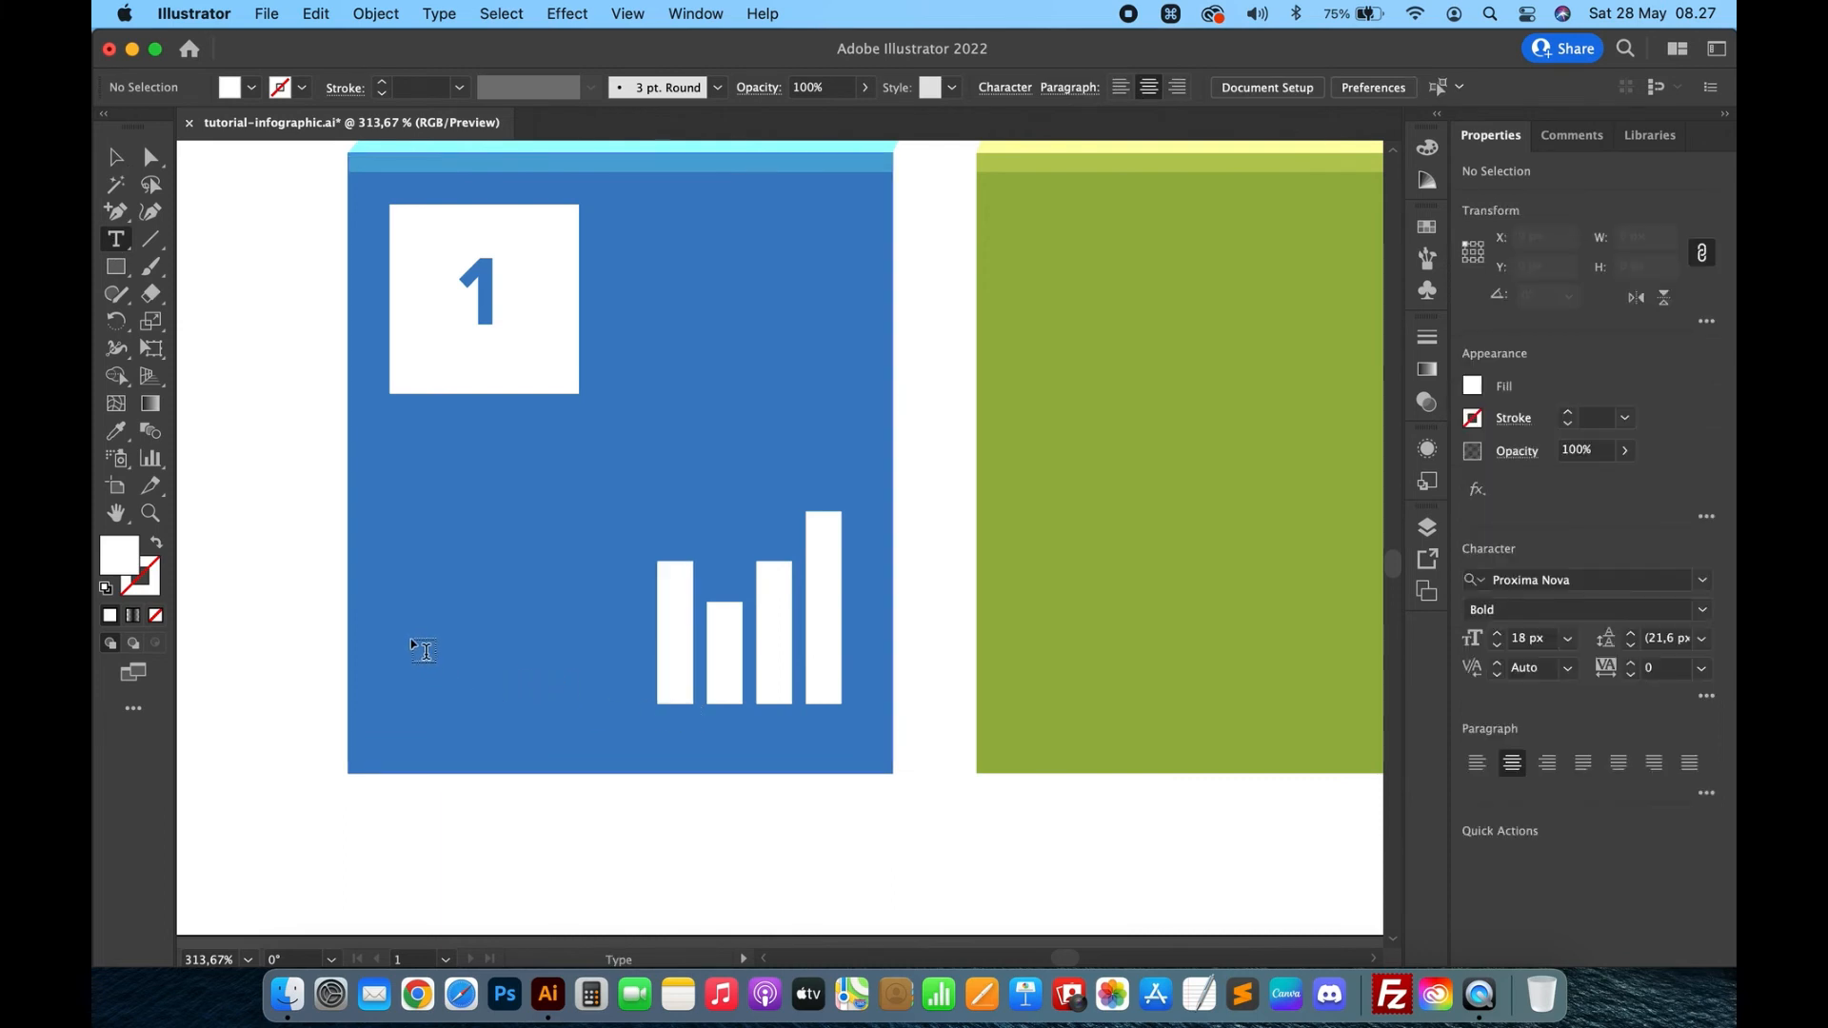
{"action": "left_click", "coordinate": [425, 651]}
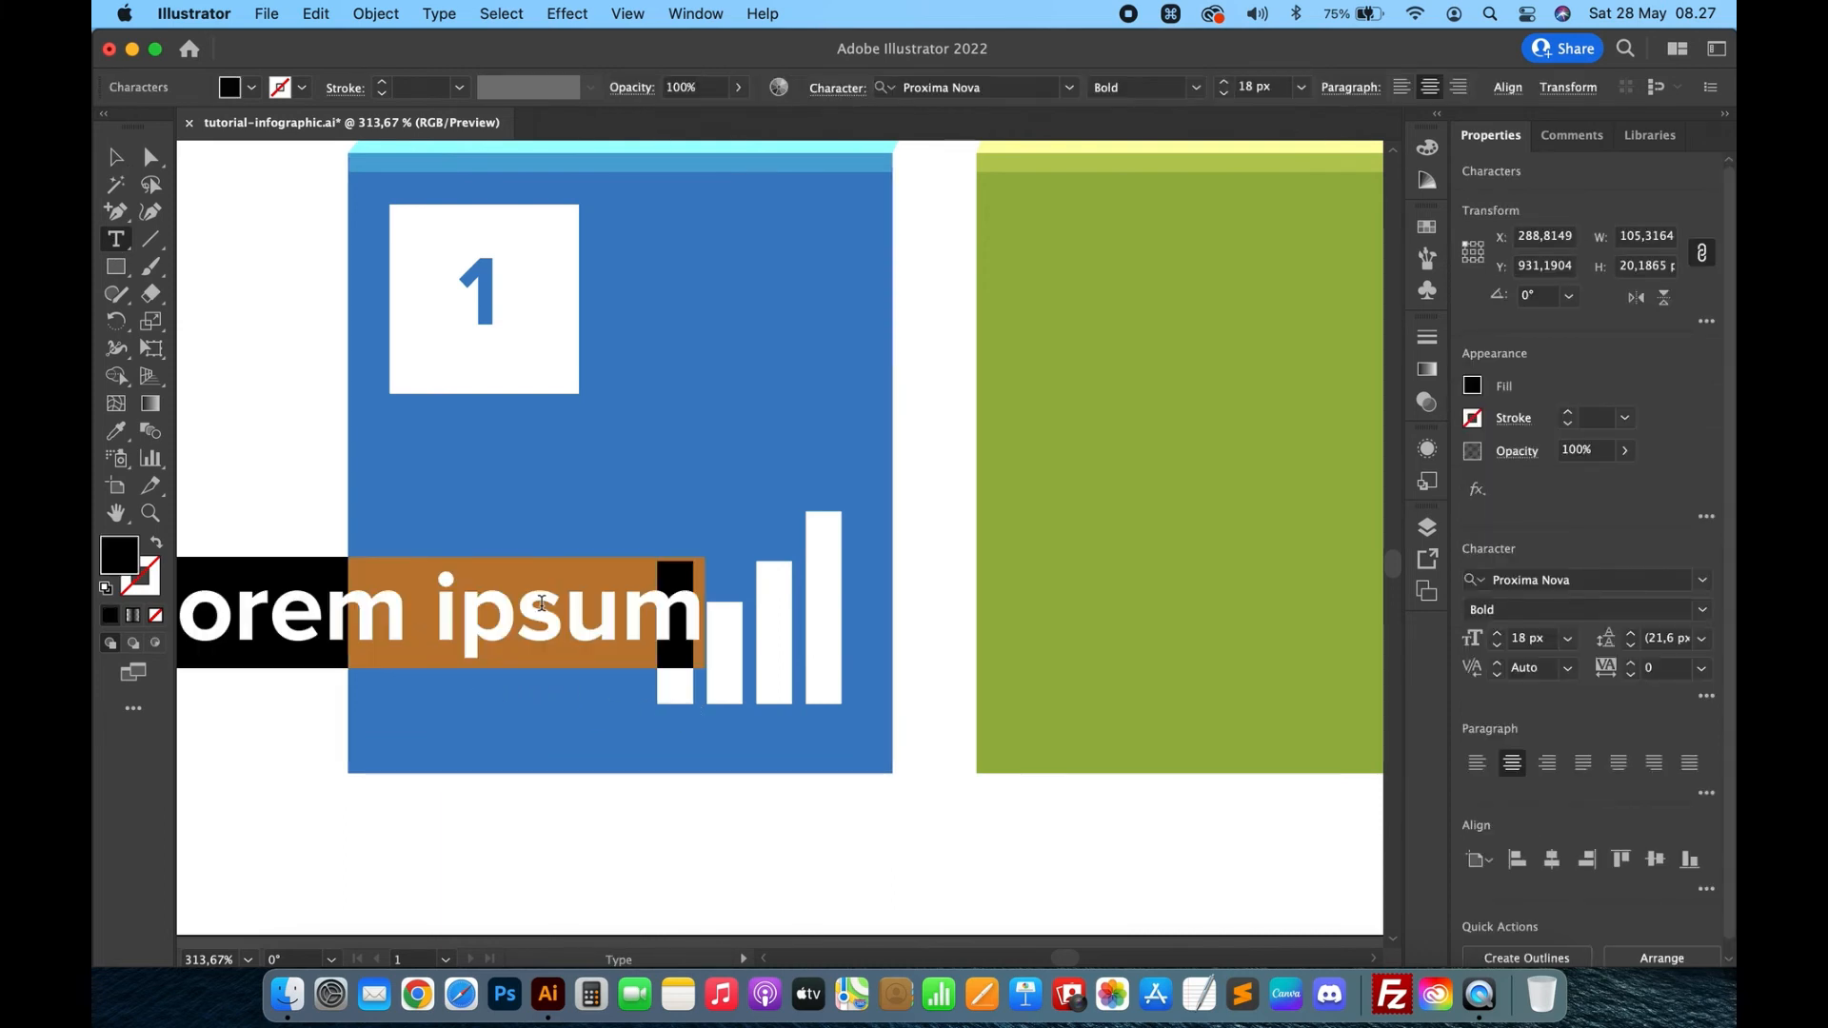
{"action": "type", "text": "76%"}
{"action": "key", "text": "super"}
{"action": "key", "text": "super+a"}
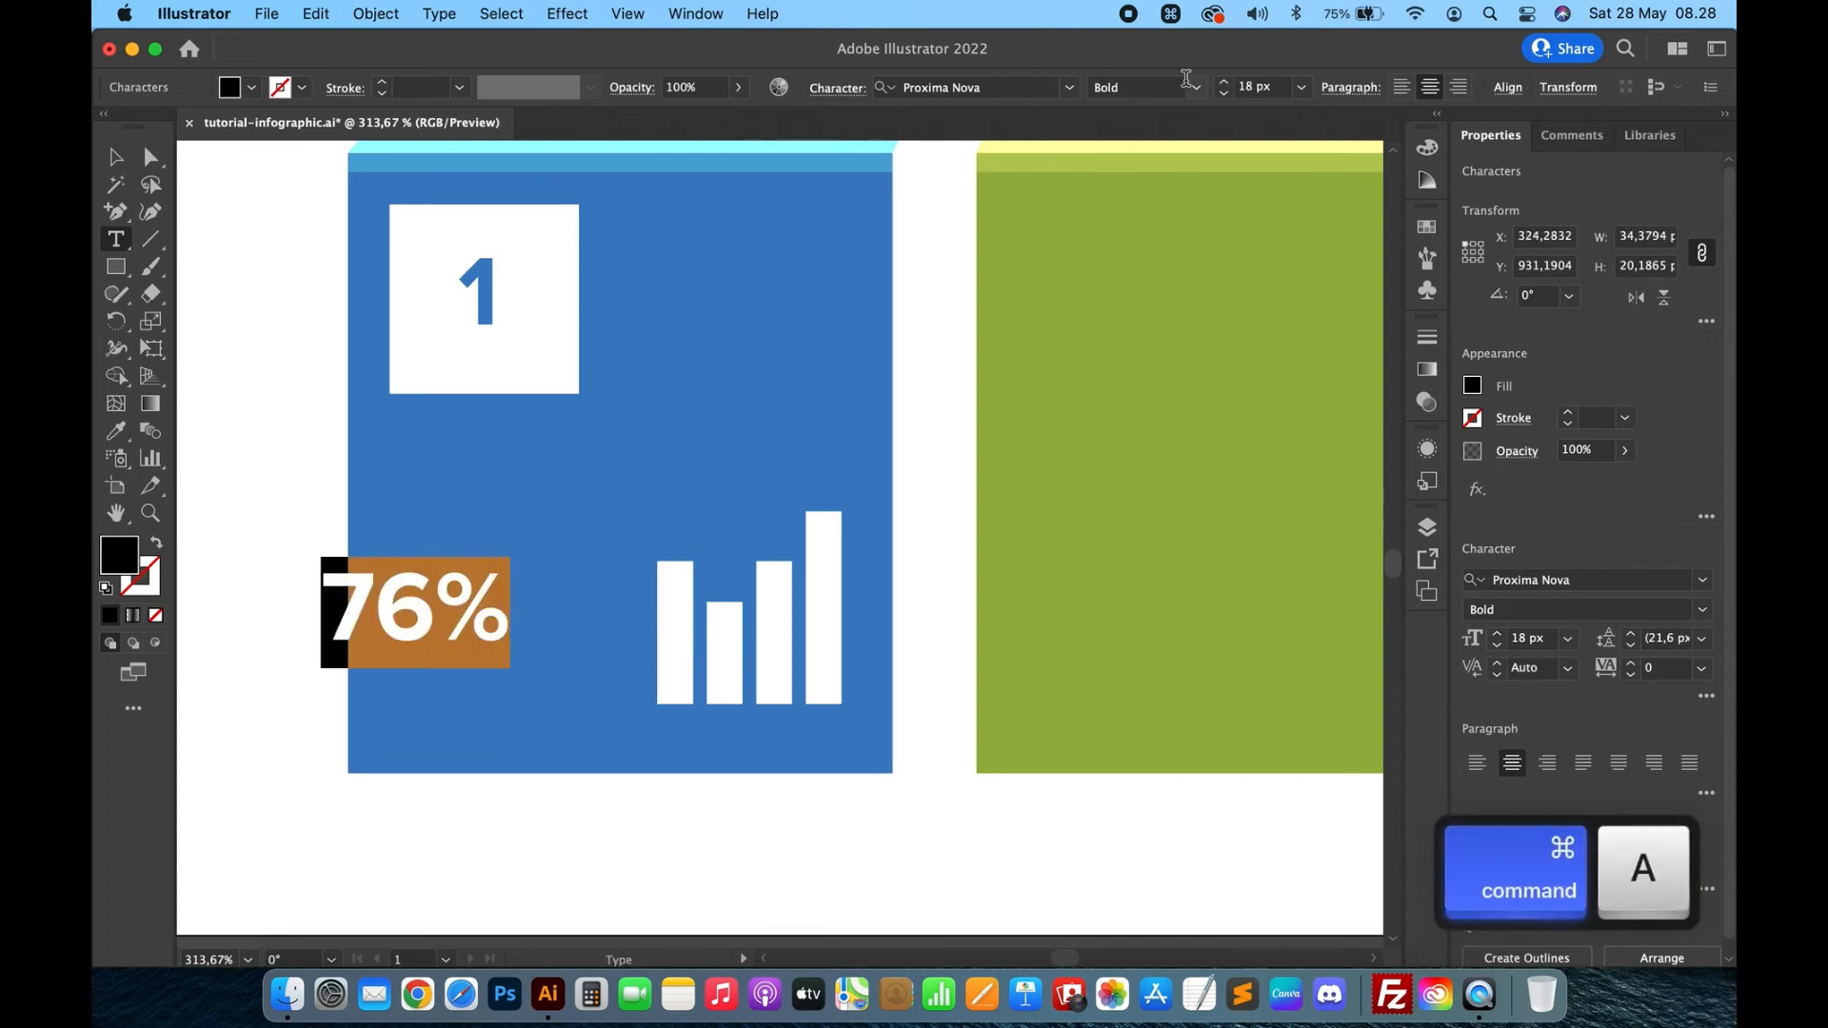
{"action": "left_click", "coordinate": [1196, 91]}
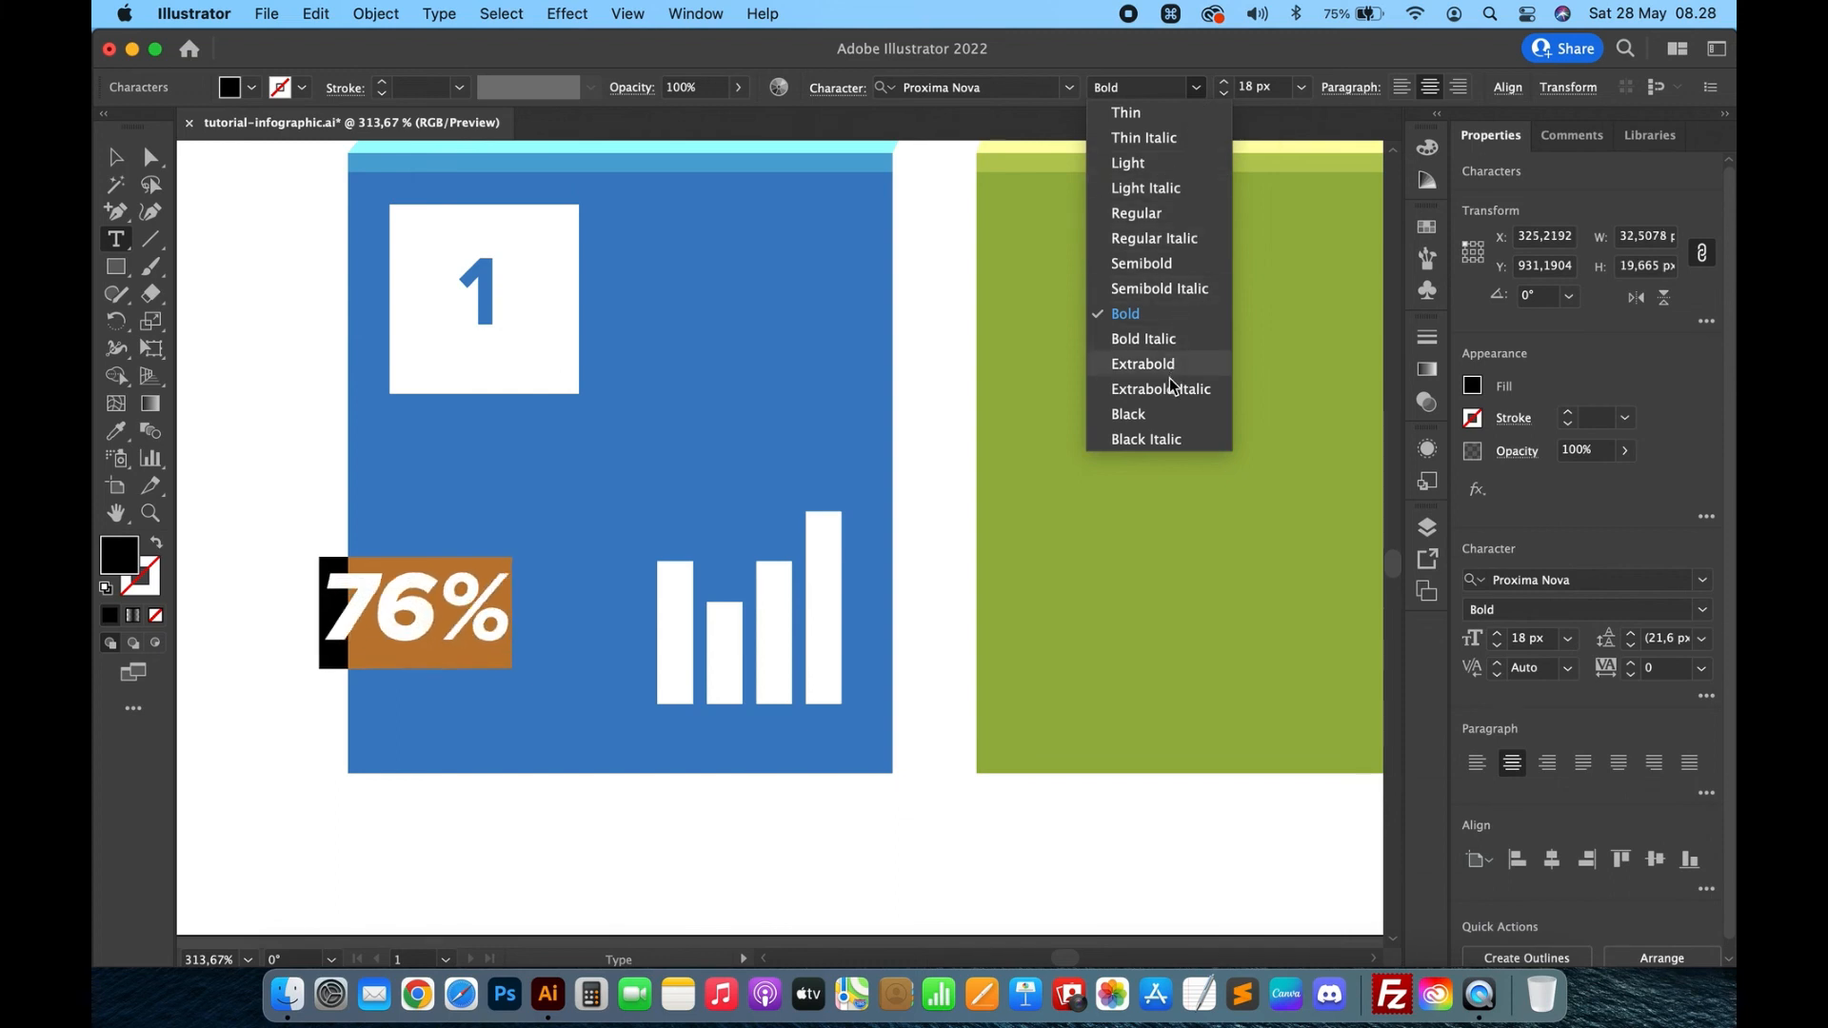
{"action": "left_click", "coordinate": [1158, 160]}
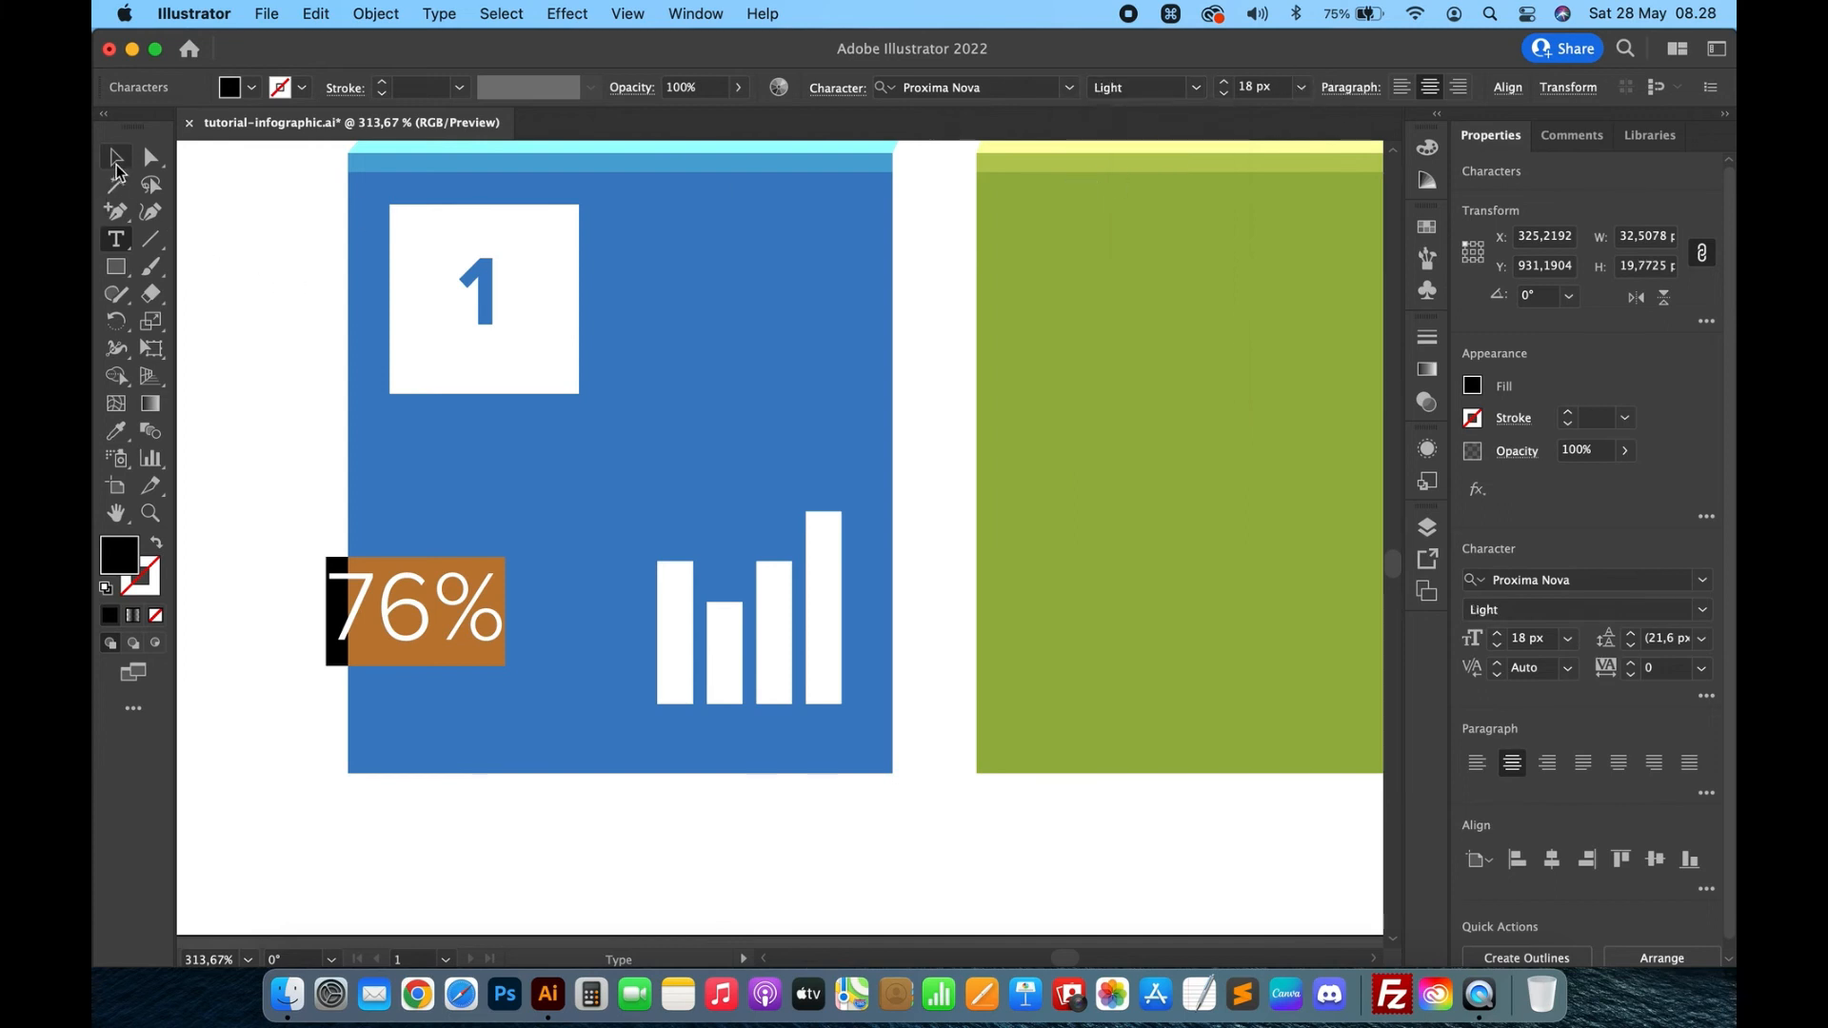
Colour the 76% text white, shrink it to about 12.34 px and place it in the blue foot's lower-left corner.
{"action": "left_click", "coordinate": [115, 158]}
{"action": "key", "text": "i"}
{"action": "left_click", "coordinate": [531, 333]}
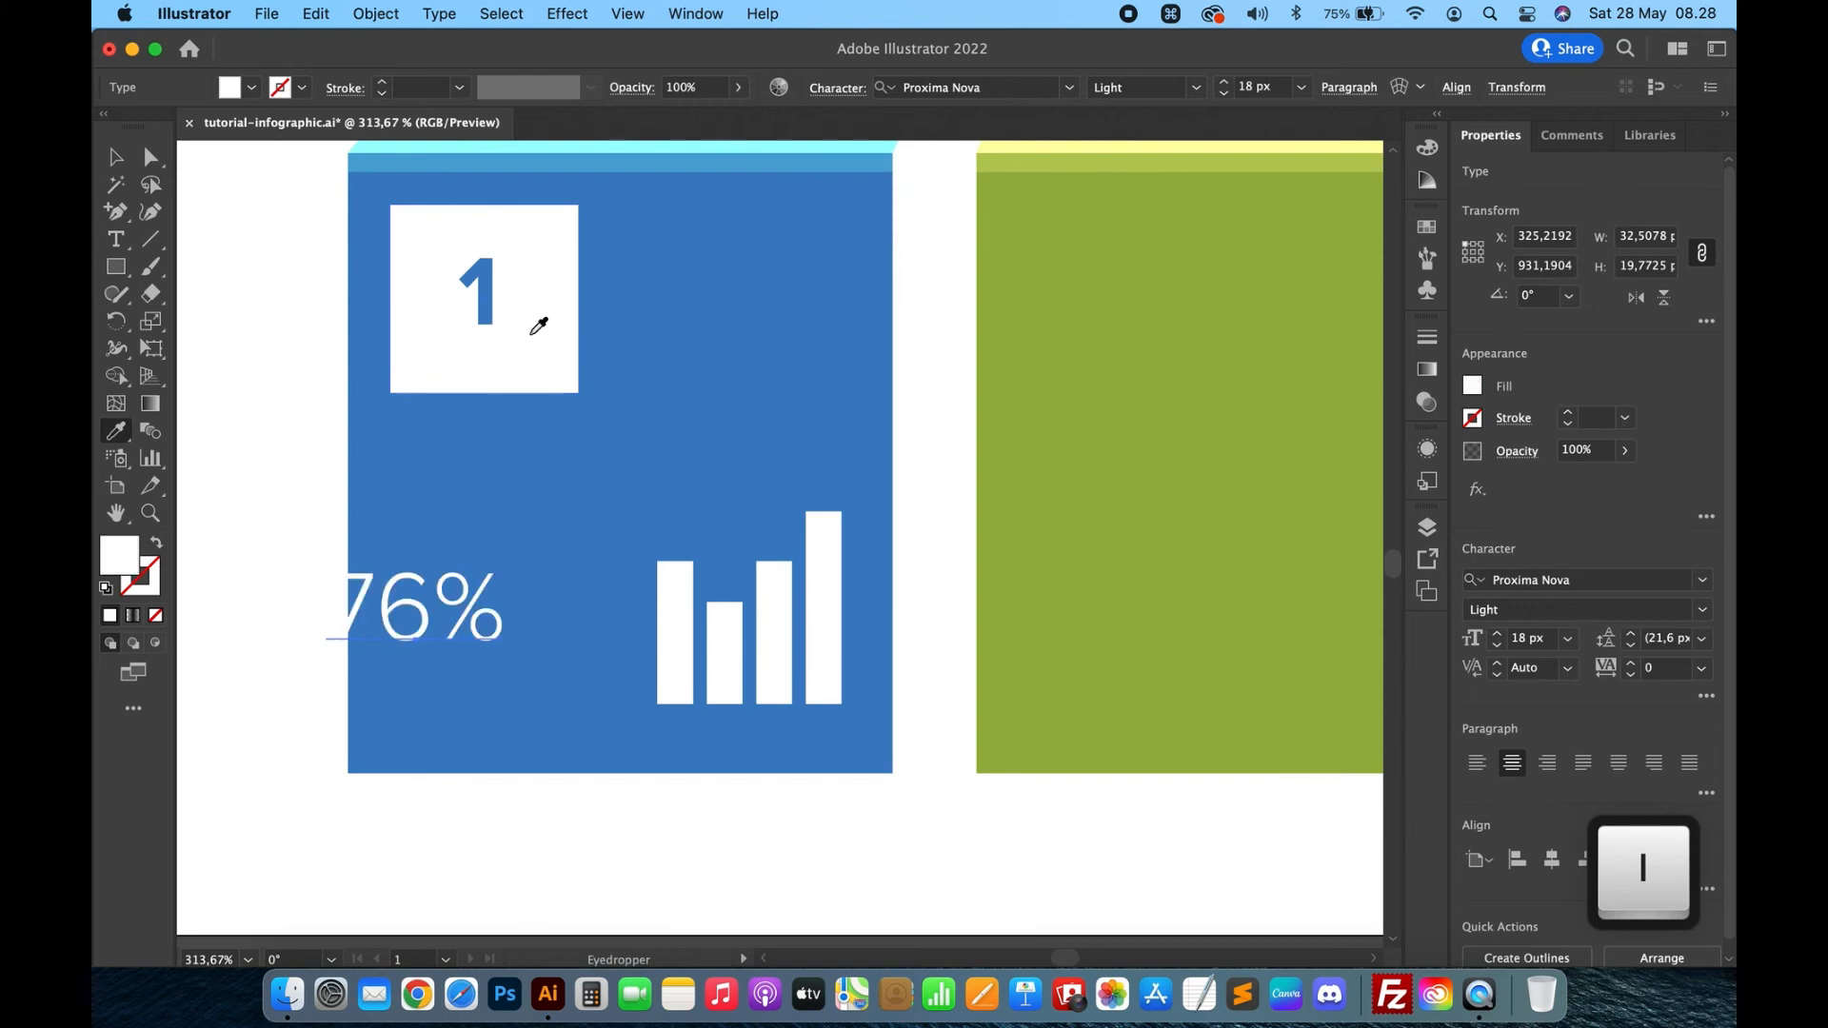
{"action": "key", "text": "v"}
{"action": "key", "text": "shift"}
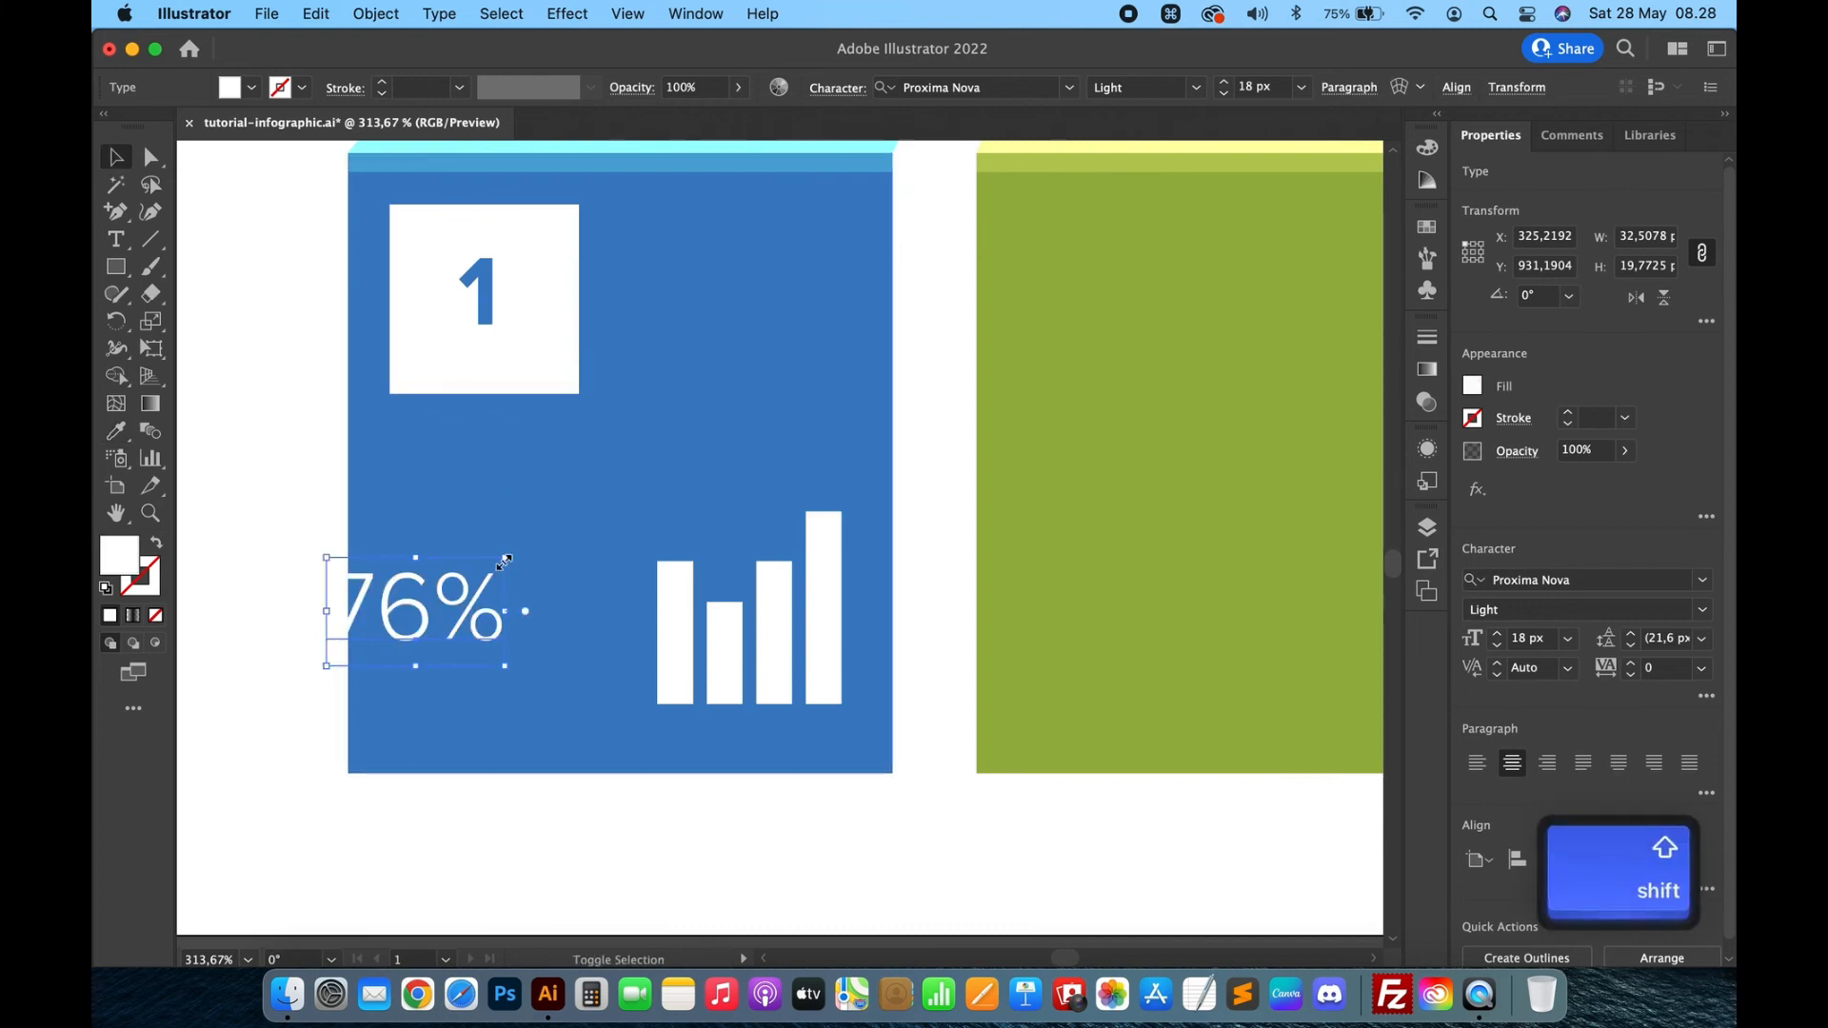
{"action": "left_click_drag", "start_coordinate": [506, 562], "coordinate": [493, 676]}
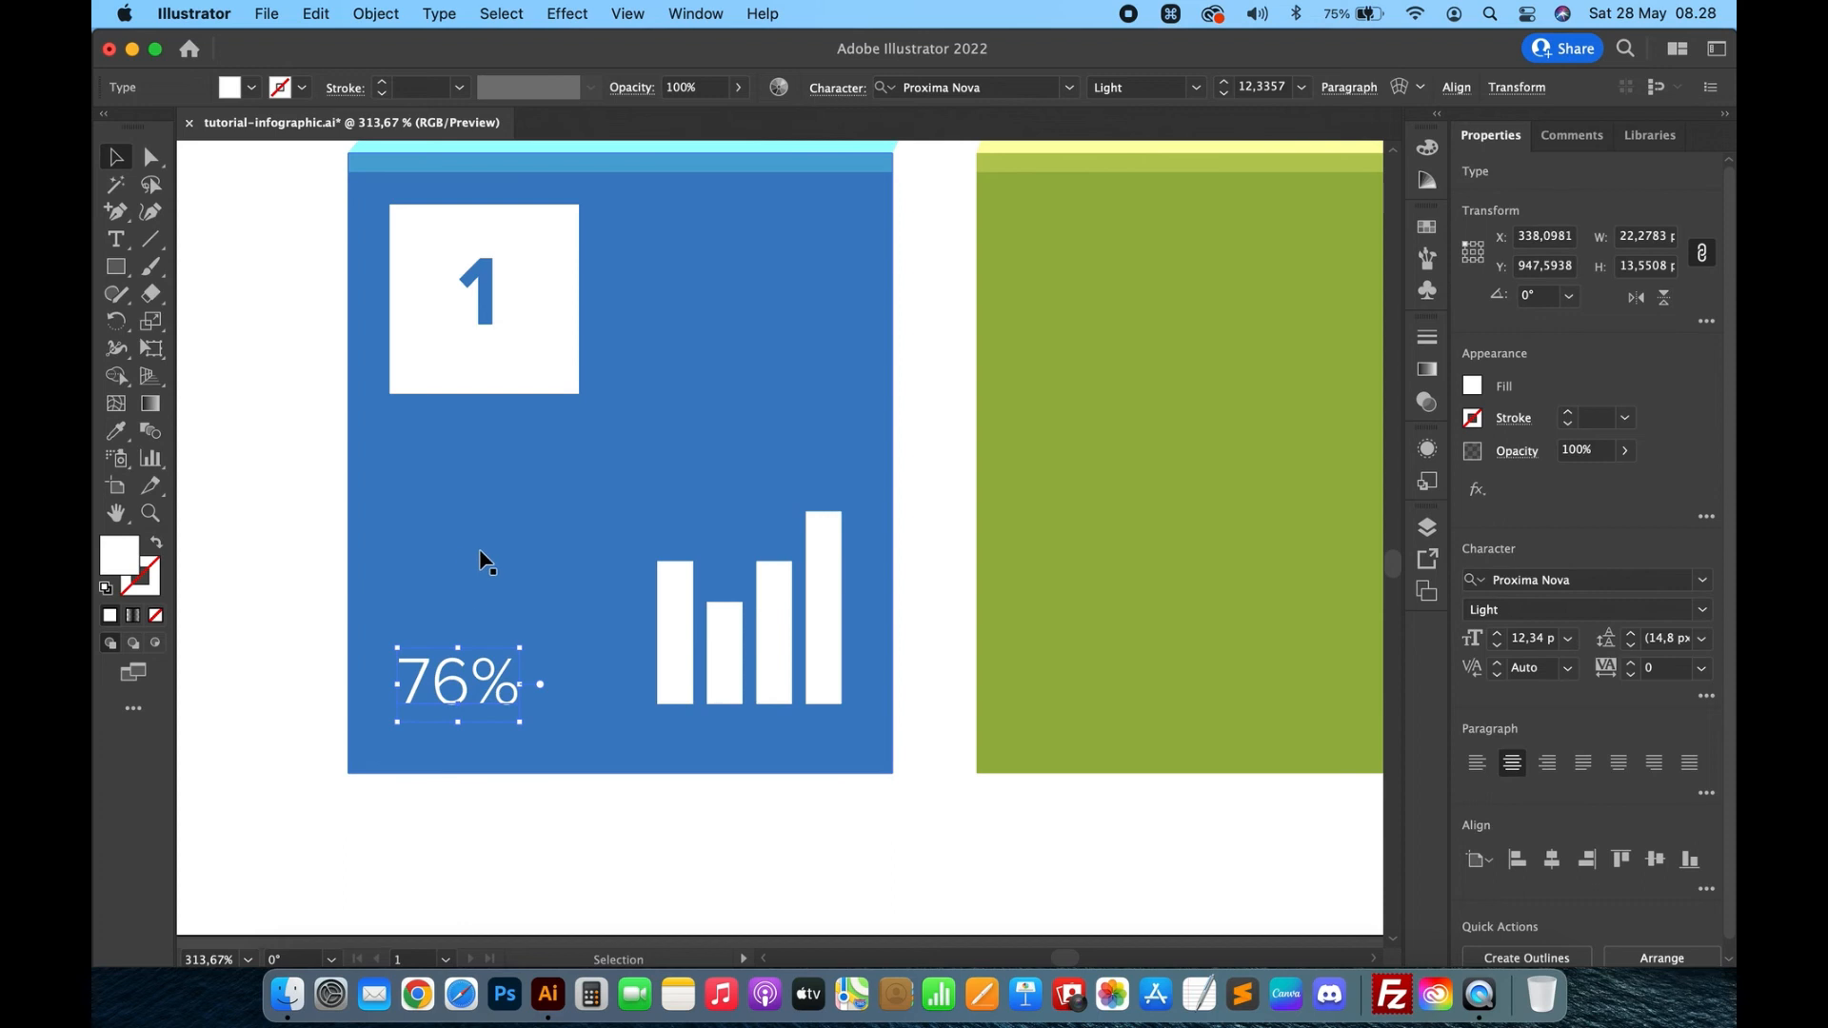
{"action": "key", "text": "super+0"}
{"action": "left_click", "coordinate": [621, 786]}
Copy the blue foot's numbered square, bar chart and percentage text in place and move the copy onto the green foot.
{"action": "scroll", "coordinate": [621, 783], "scroll_direction": "up", "scroll_amount": 2}
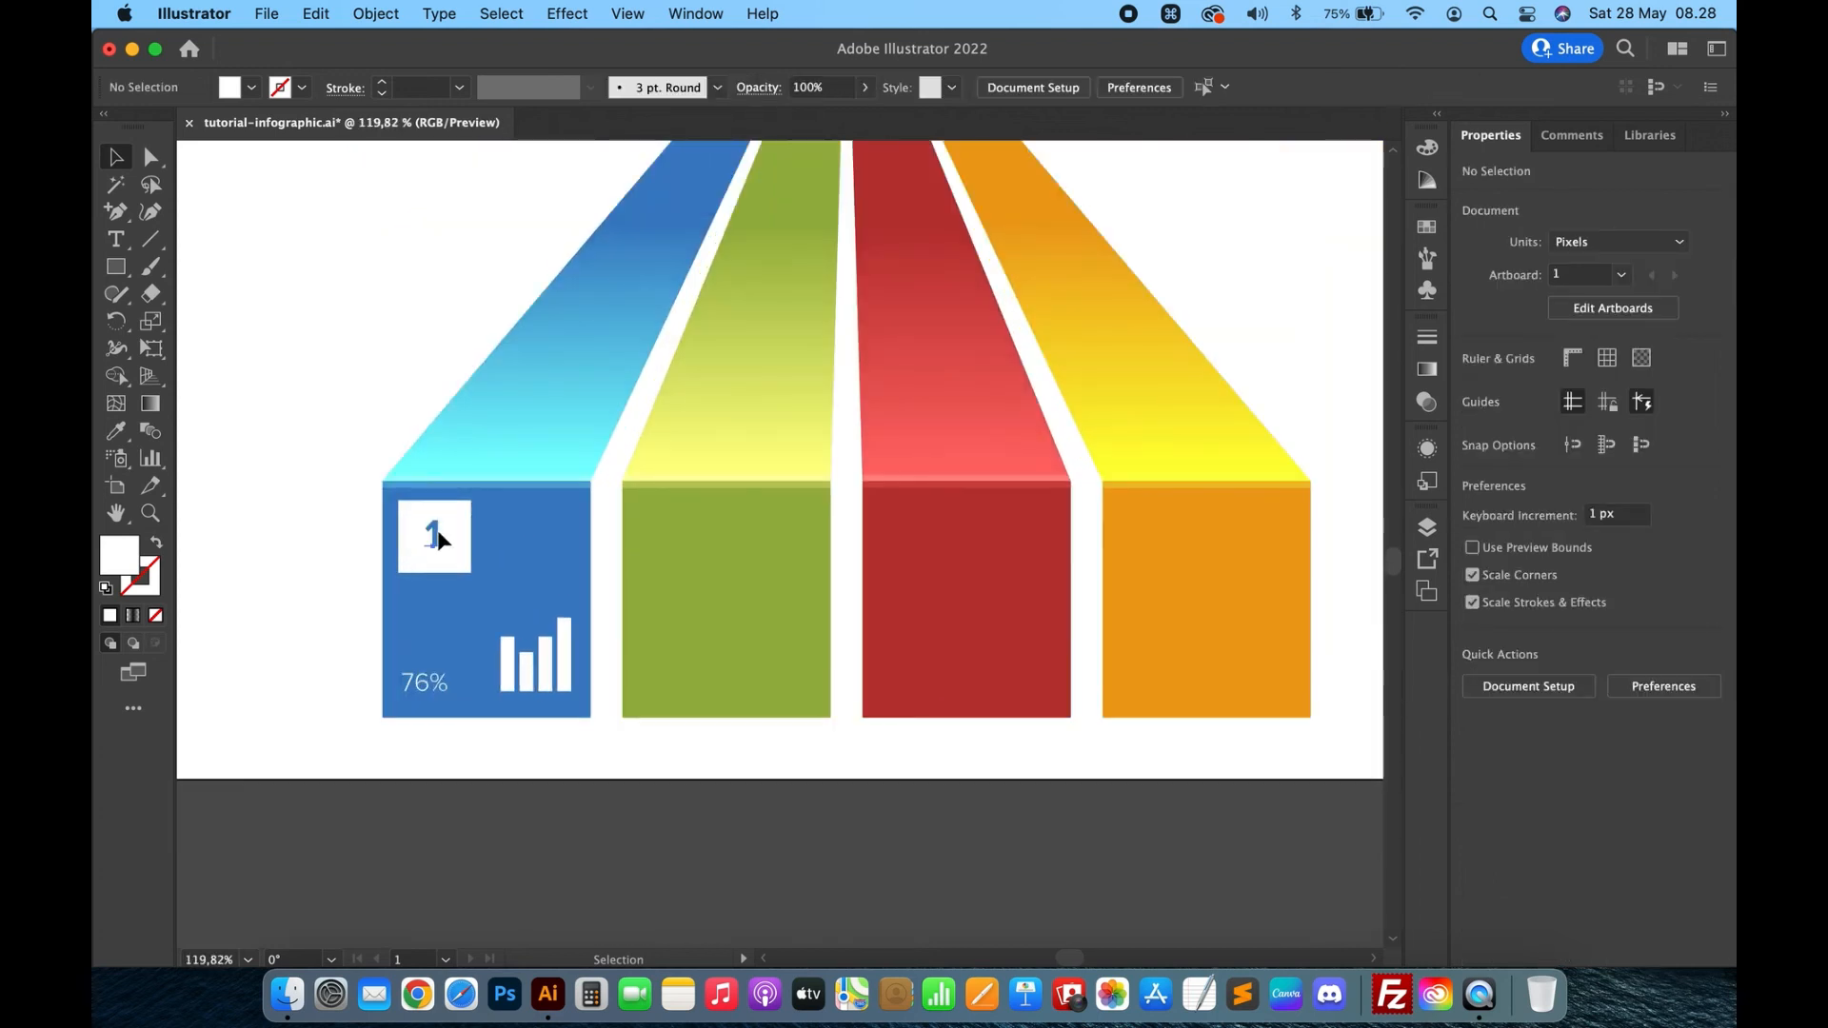
{"action": "left_click", "coordinate": [438, 536]}
{"action": "left_click", "coordinate": [473, 566], "text": "shift"}
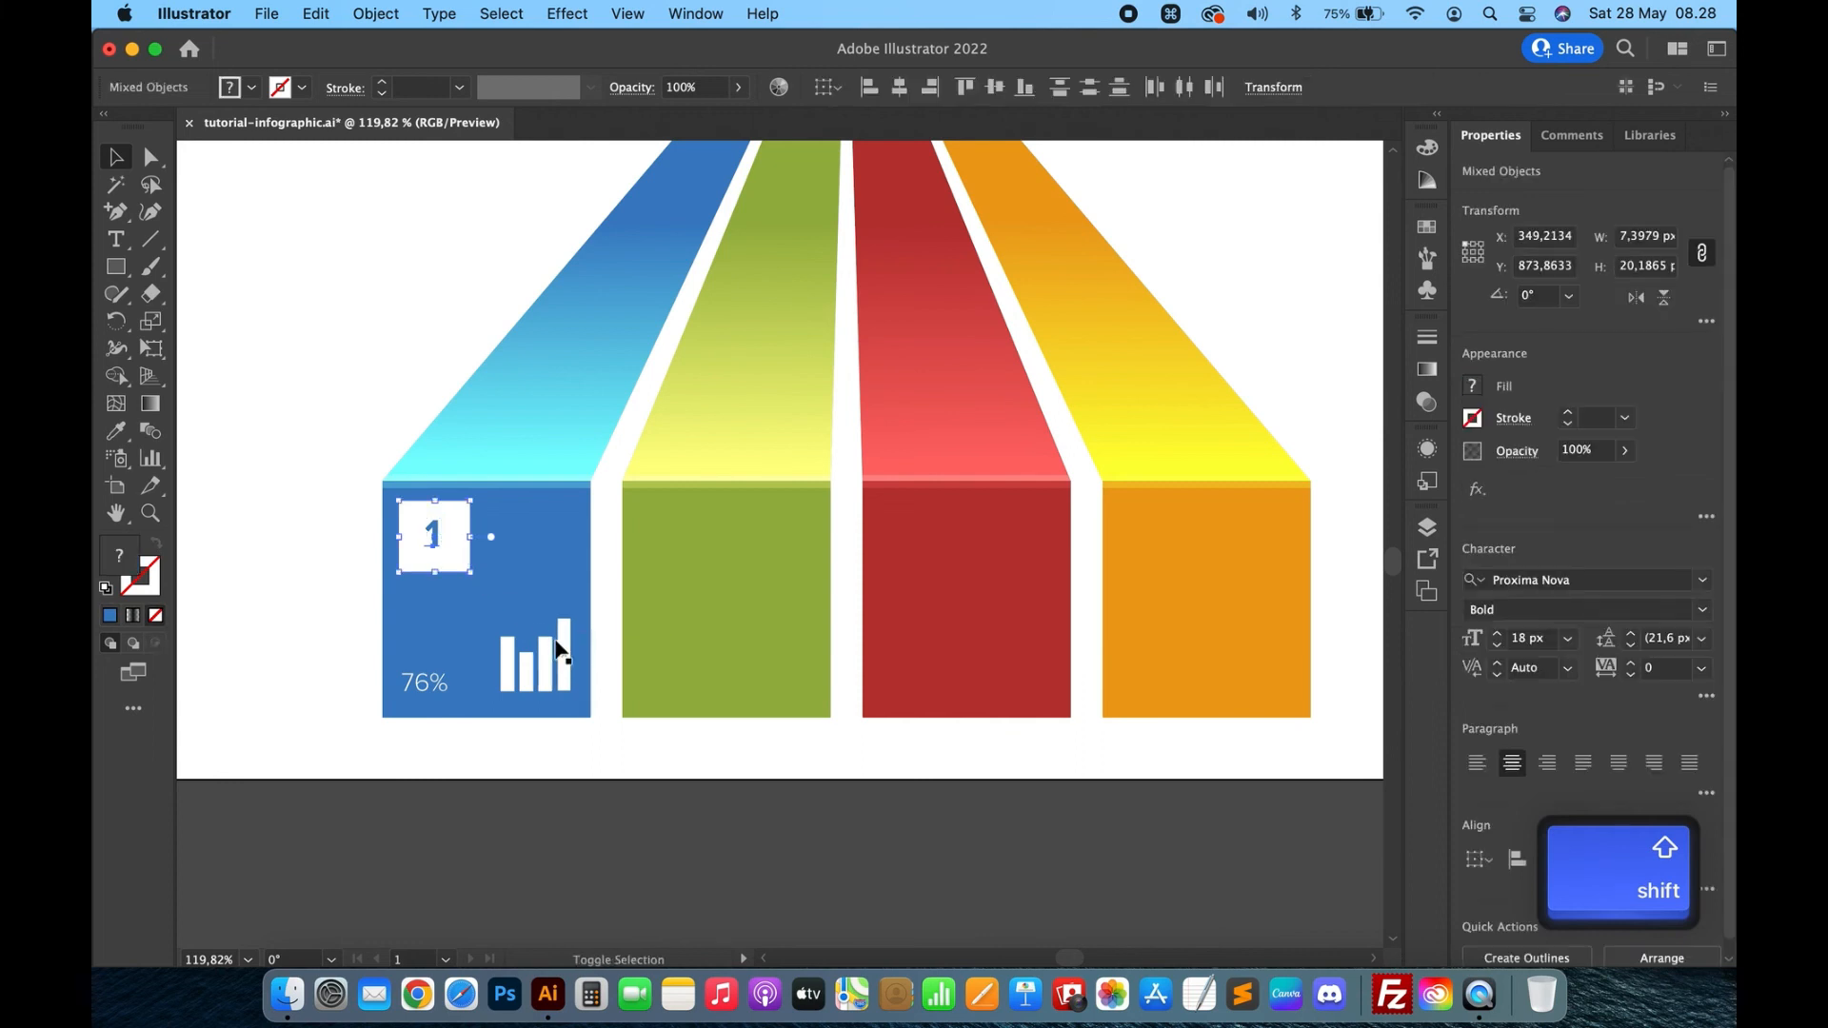
{"action": "scroll", "coordinate": [571, 666], "scroll_direction": "up", "scroll_amount": 3}
{"action": "left_click", "coordinate": [546, 649], "text": "shift"}
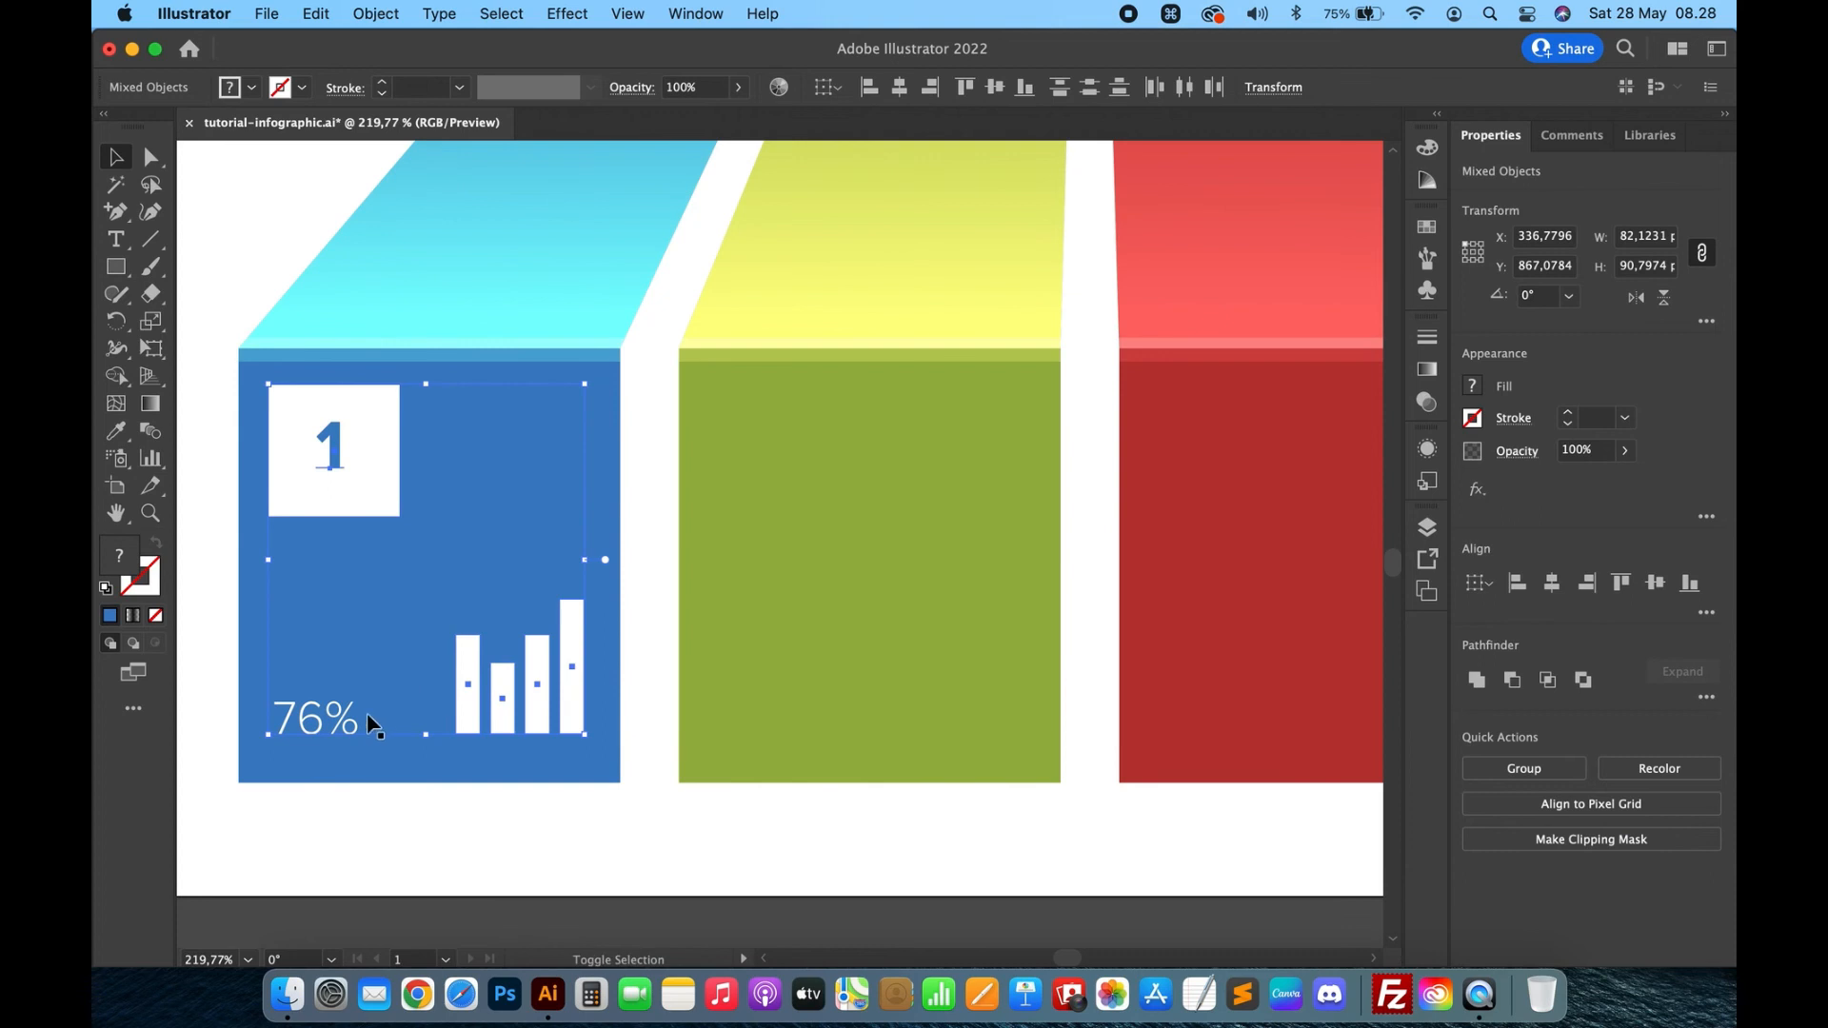
{"action": "left_click", "coordinate": [339, 716], "text": "shift"}
{"action": "key", "text": "super+c"}
{"action": "key", "text": "super+f"}
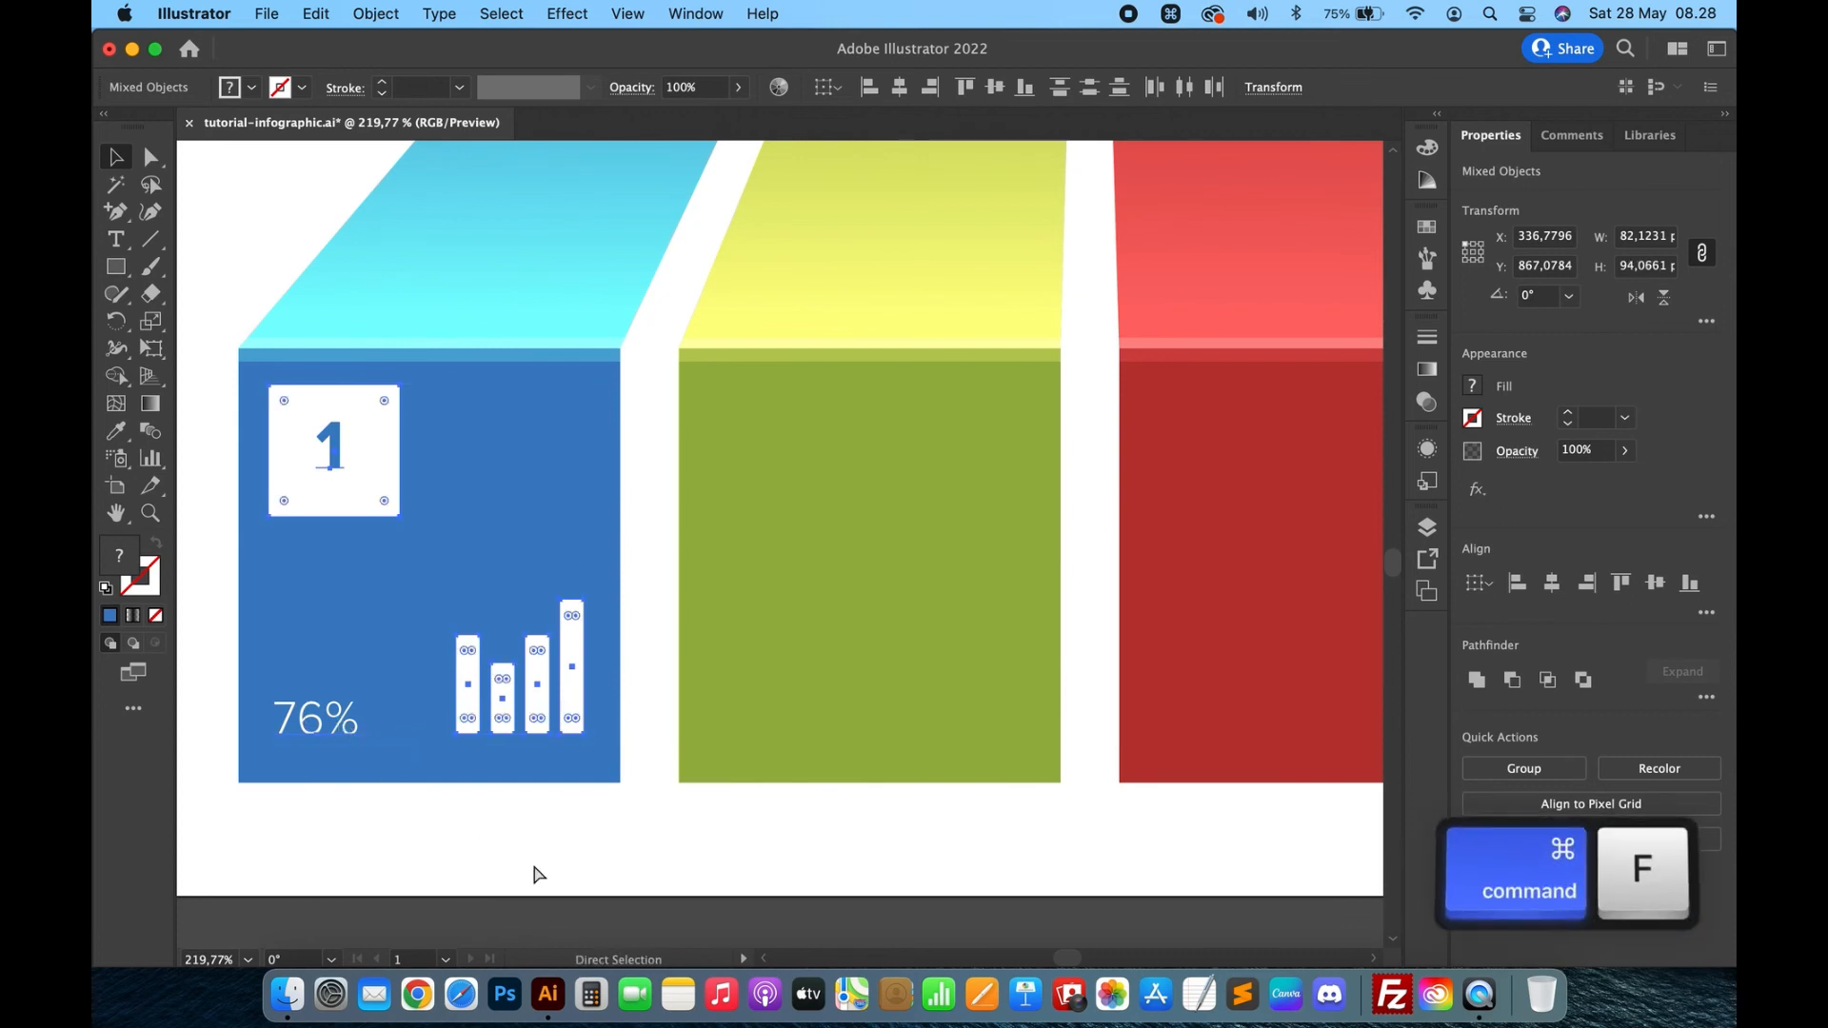
{"action": "left_click_drag", "start_coordinate": [346, 444], "coordinate": [787, 443]}
{"action": "key", "text": "Left"}
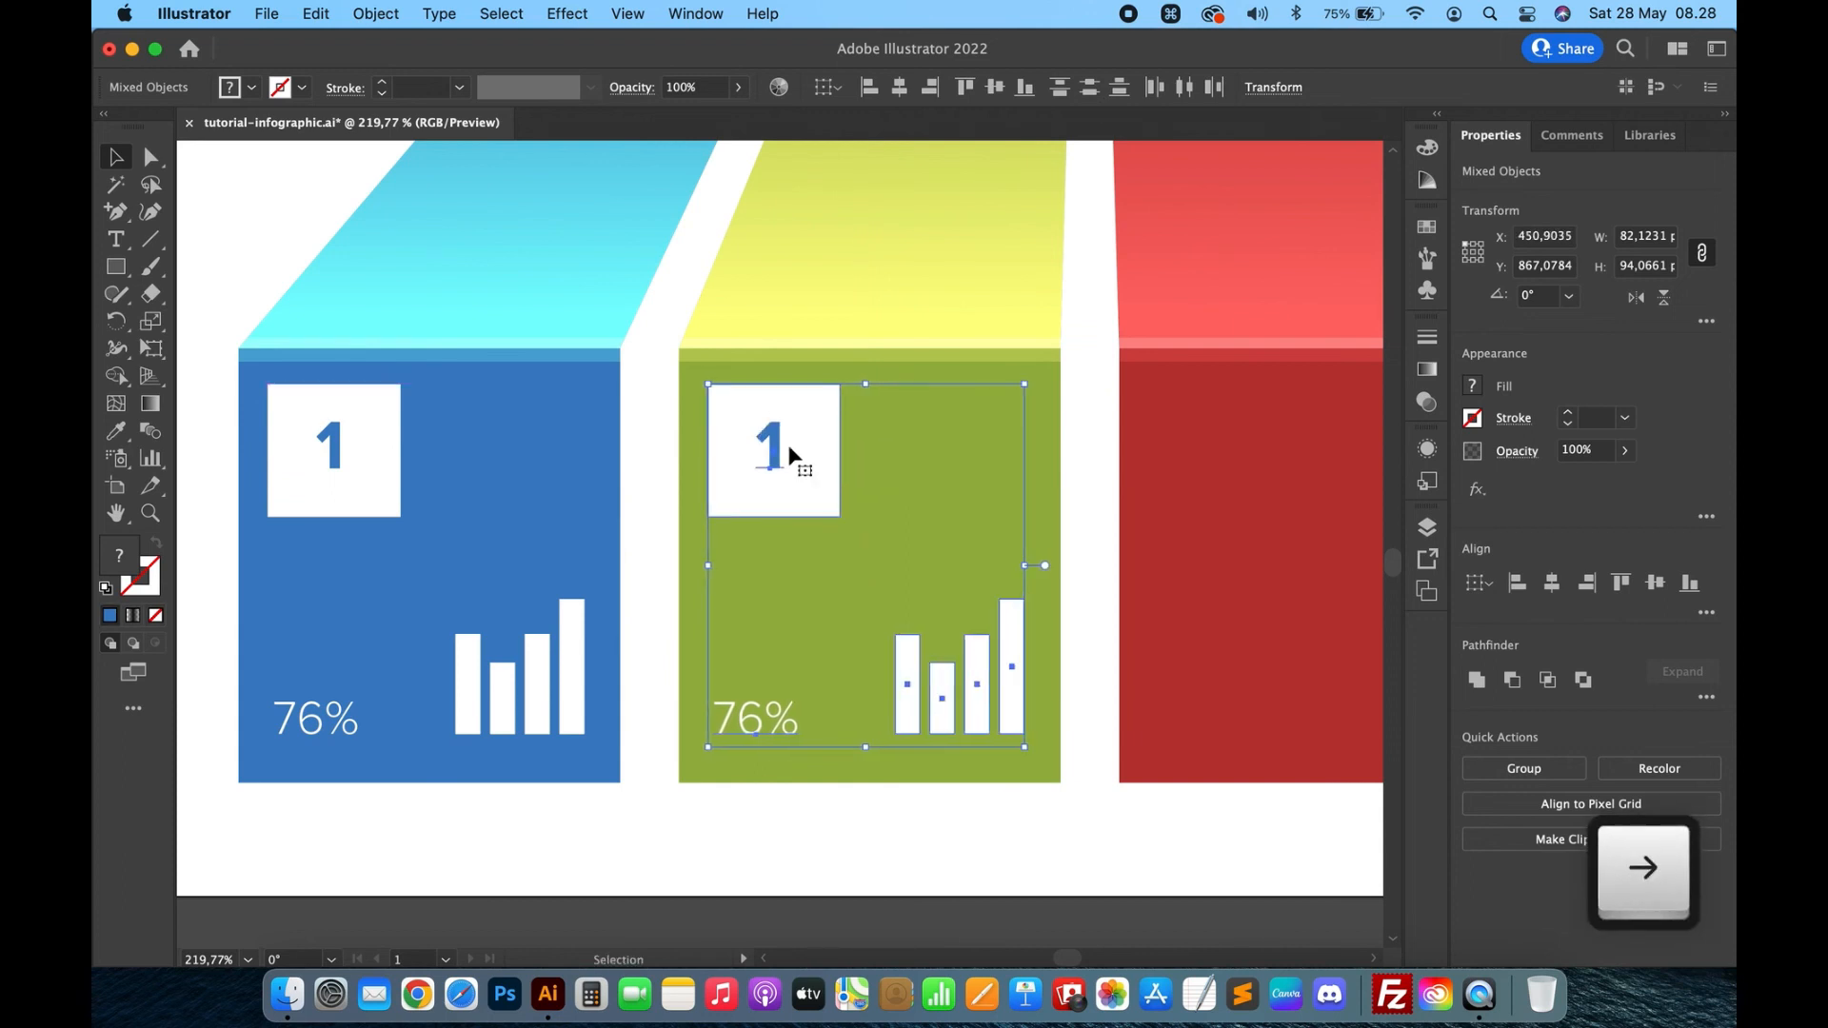
Copy the green foot's label set in place and shift the copy 114 px to the right onto the red foot.
{"action": "scroll", "coordinate": [788, 443], "scroll_direction": "right", "scroll_amount": 3}
{"action": "scroll", "coordinate": [793, 454], "scroll_direction": "right", "scroll_amount": 5}
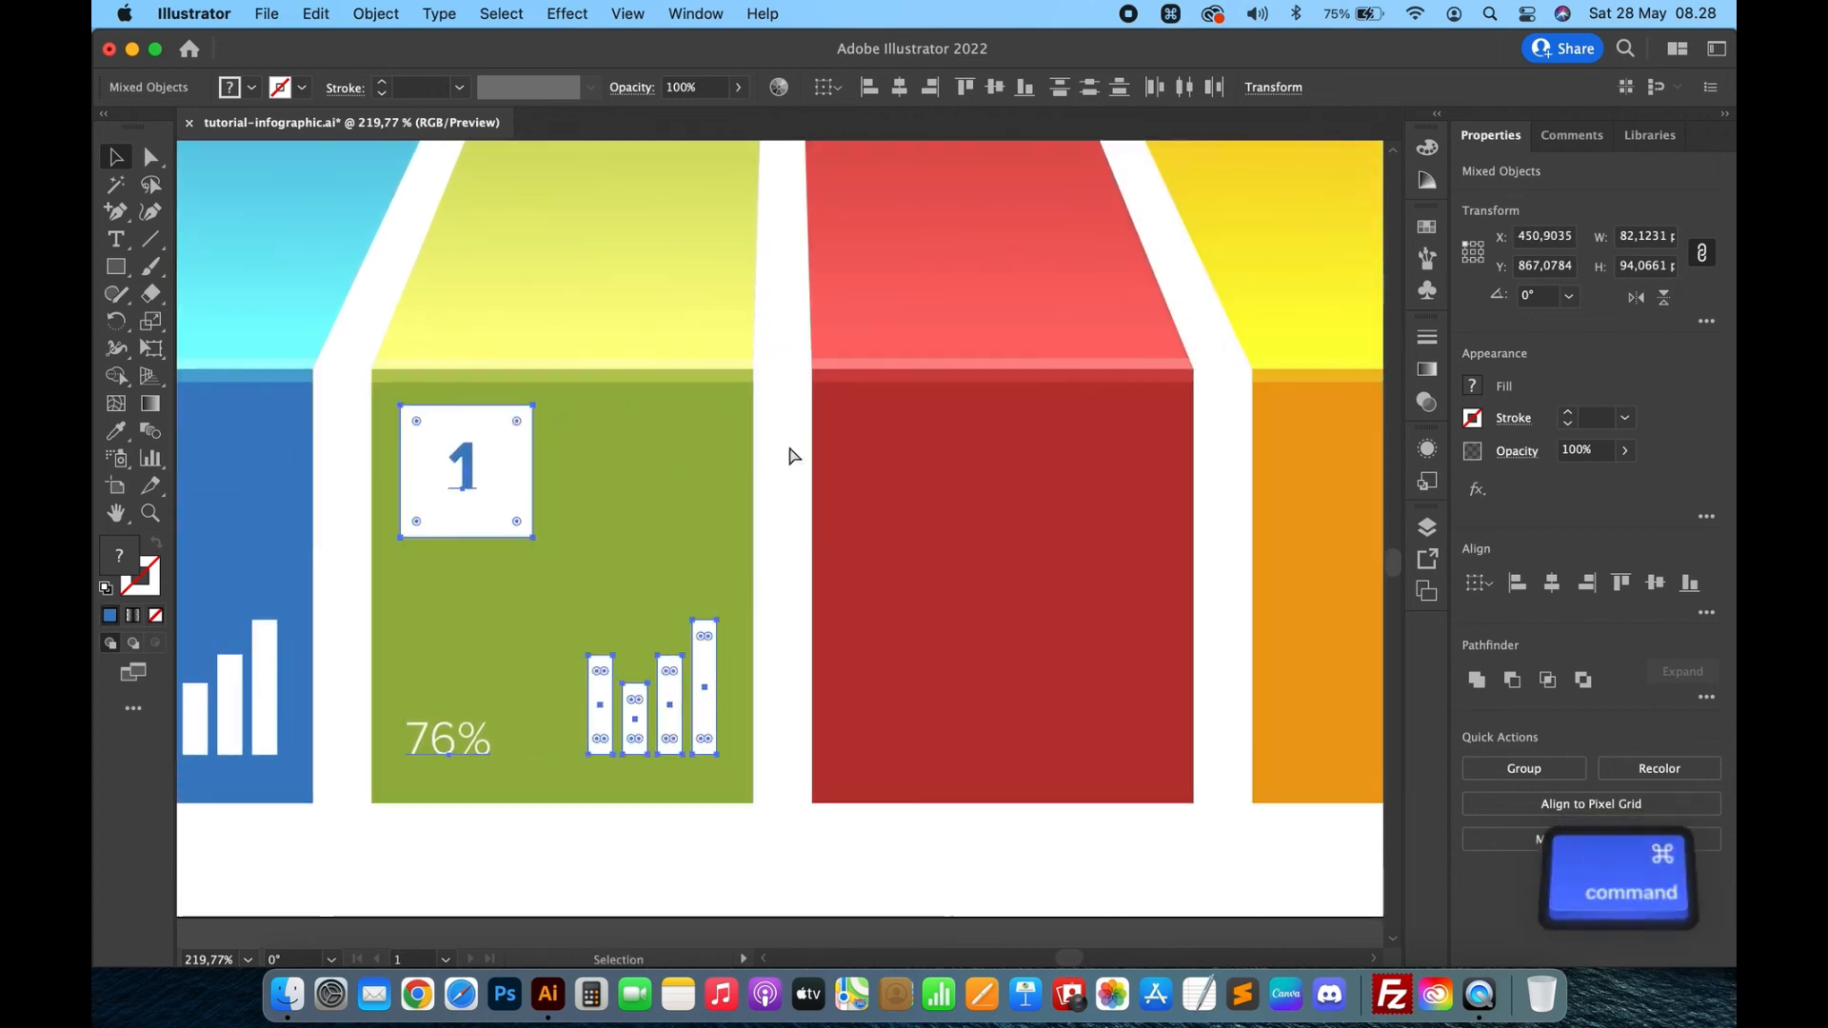
{"action": "key", "text": "super+c"}
{"action": "key", "text": "super+f"}
{"action": "key", "text": "shift+Right"}
{"action": "key", "text": "shift+Right"}
{"action": "key", "text": "shift+Right"}
{"action": "key", "text": "shift+Right"}
{"action": "key", "text": "shift+Right"}
{"action": "key", "text": "shift+Right"}
{"action": "key", "text": "shift+Right"}
{"action": "key", "text": "shift+Right"}
{"action": "key", "text": "shift+Right"}
{"action": "key", "text": "shift+Right"}
{"action": "key", "text": "shift+Right"}
{"action": "key", "text": "shift+Right"}
{"action": "key", "text": "shift+Right"}
{"action": "key", "text": "shift+Right"}
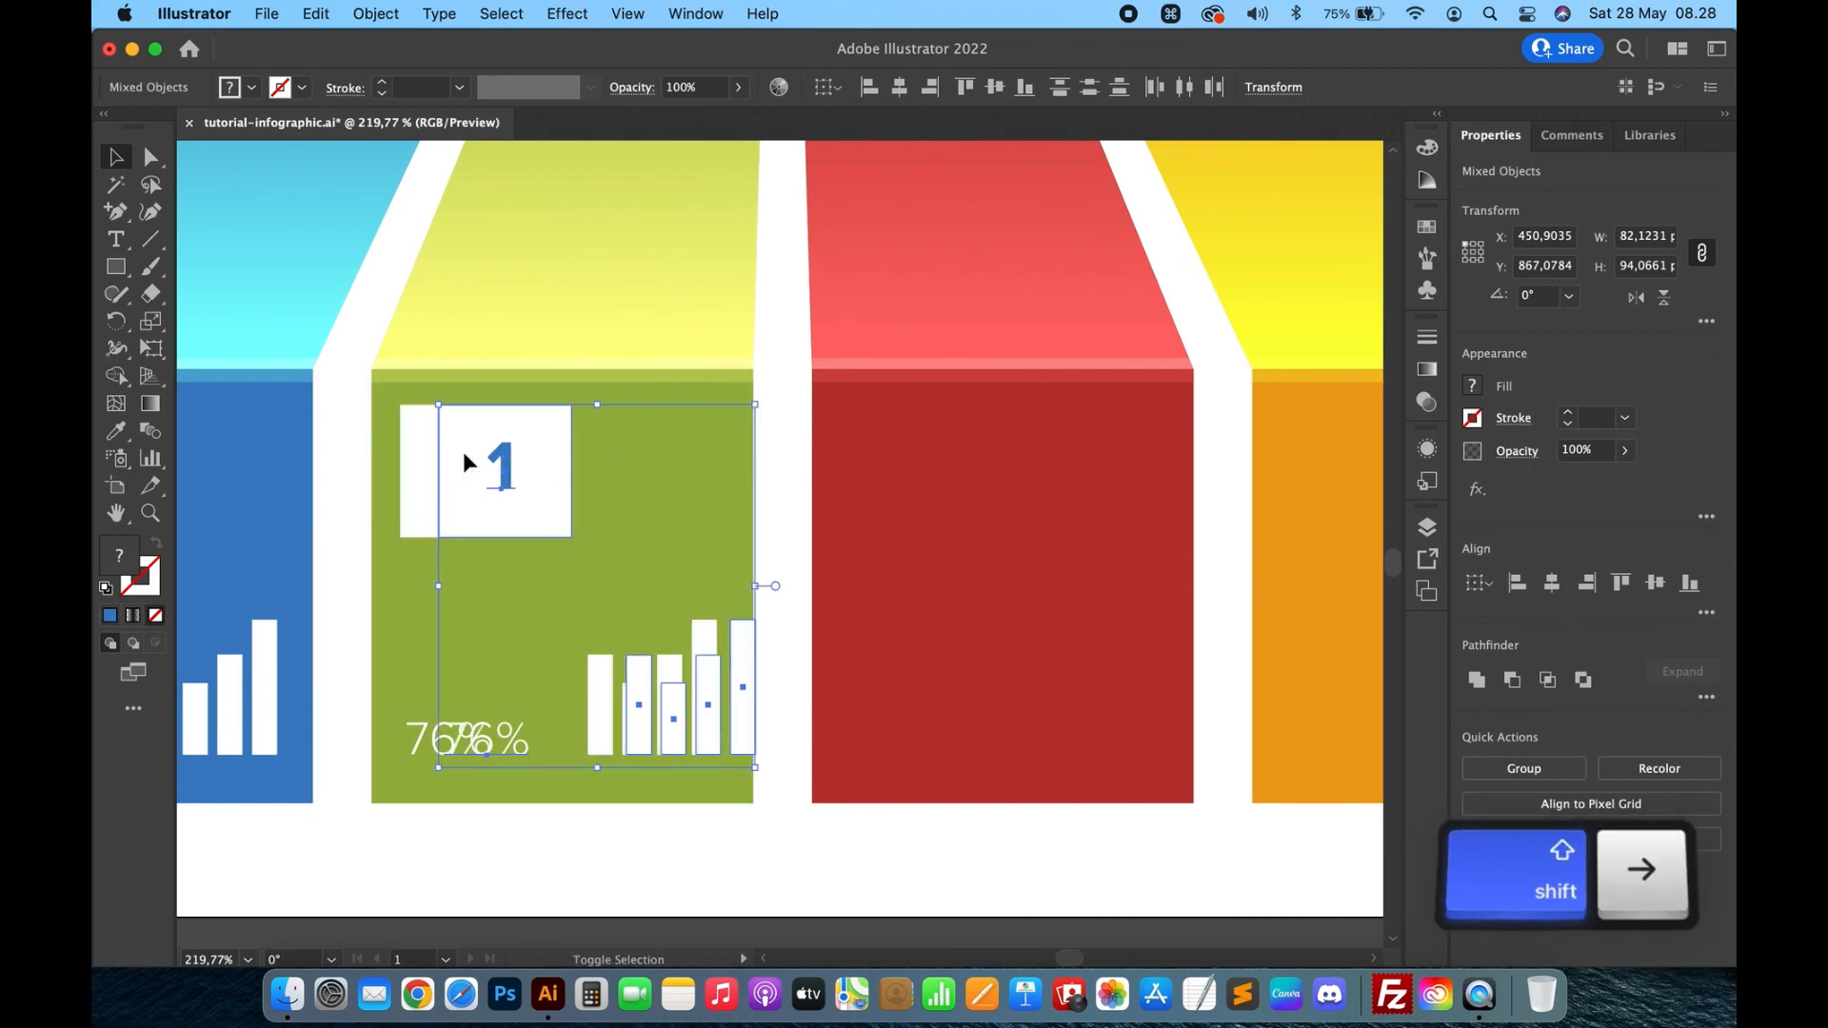
{"action": "key", "text": "shift+Right"}
{"action": "key", "text": "shift+Right"}
{"action": "key", "text": "shift+Right"}
{"action": "key", "text": "shift+Left"}
{"action": "key", "text": "shift+Left"}
{"action": "key", "text": "Right"}
{"action": "key", "text": "Right"}
{"action": "key", "text": "Right"}
{"action": "key", "text": "Right"}
{"action": "key", "text": "Right"}
{"action": "key", "text": "Right"}
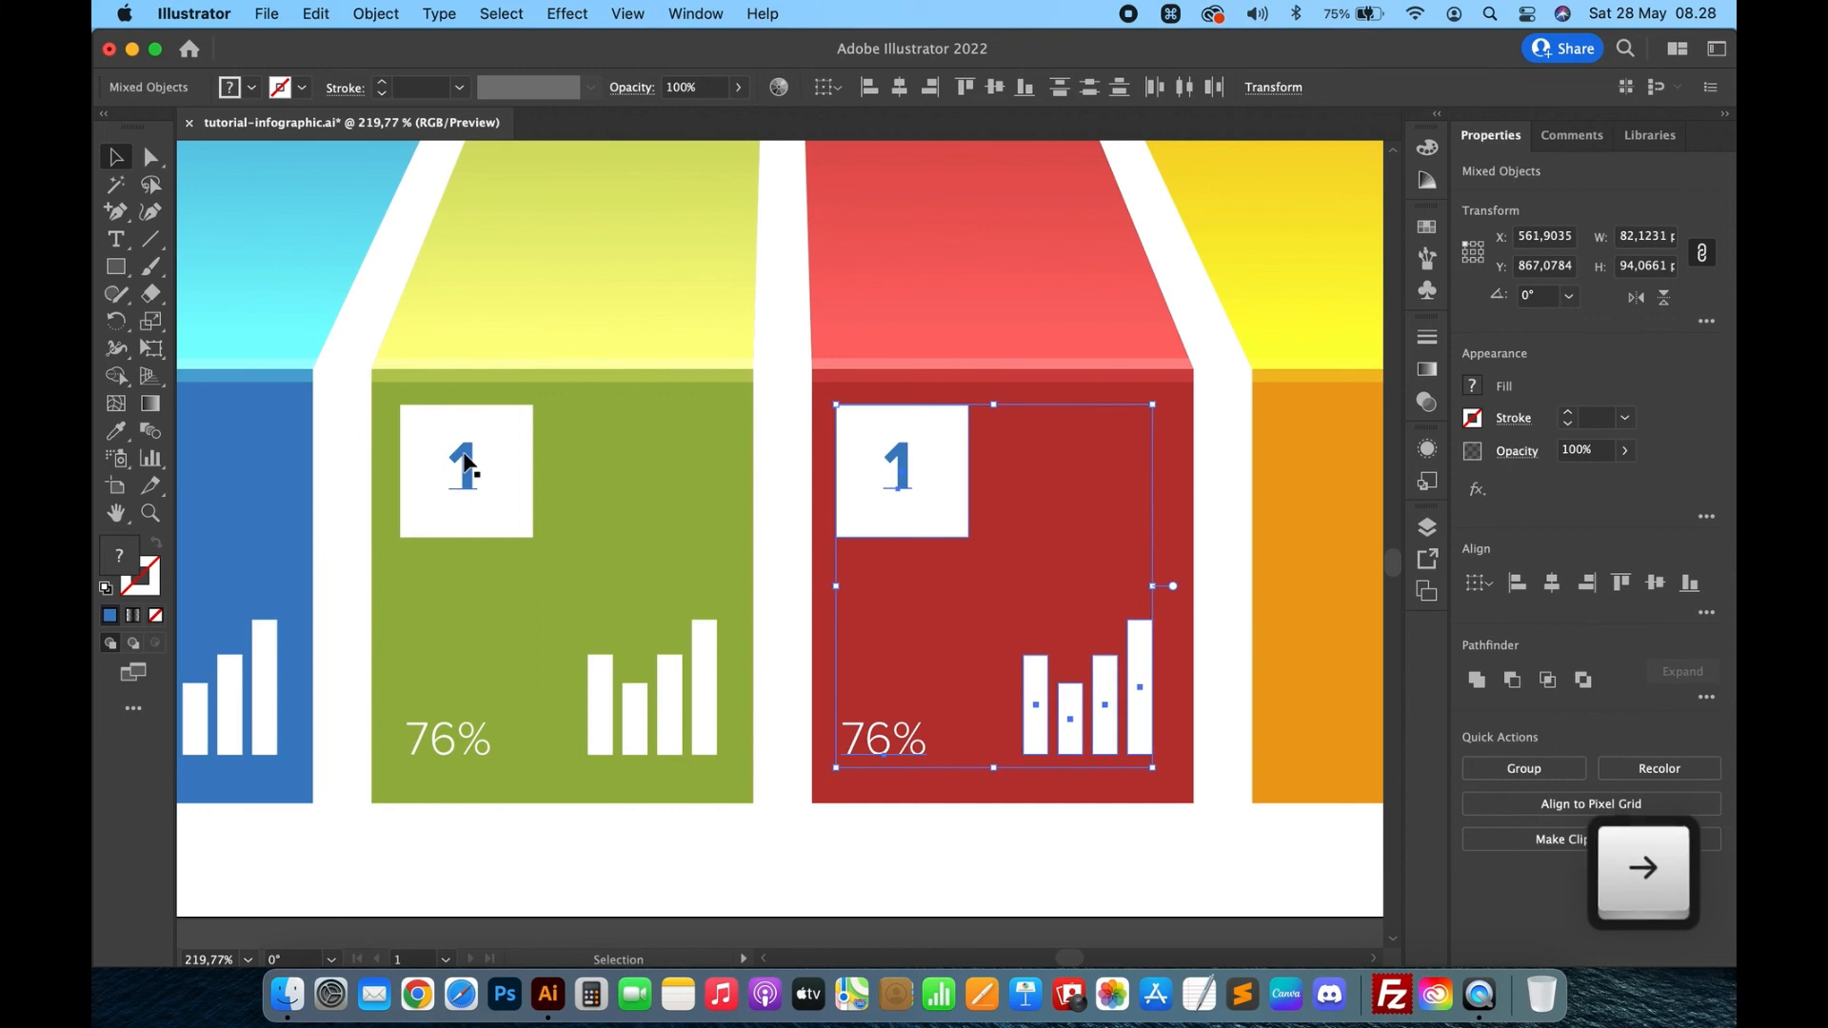
Copy the red foot's label set in place and shift the copy 114 px to the right onto the orange foot.
{"action": "key", "text": "cmd+c"}
{"action": "key", "text": "cmd+f"}
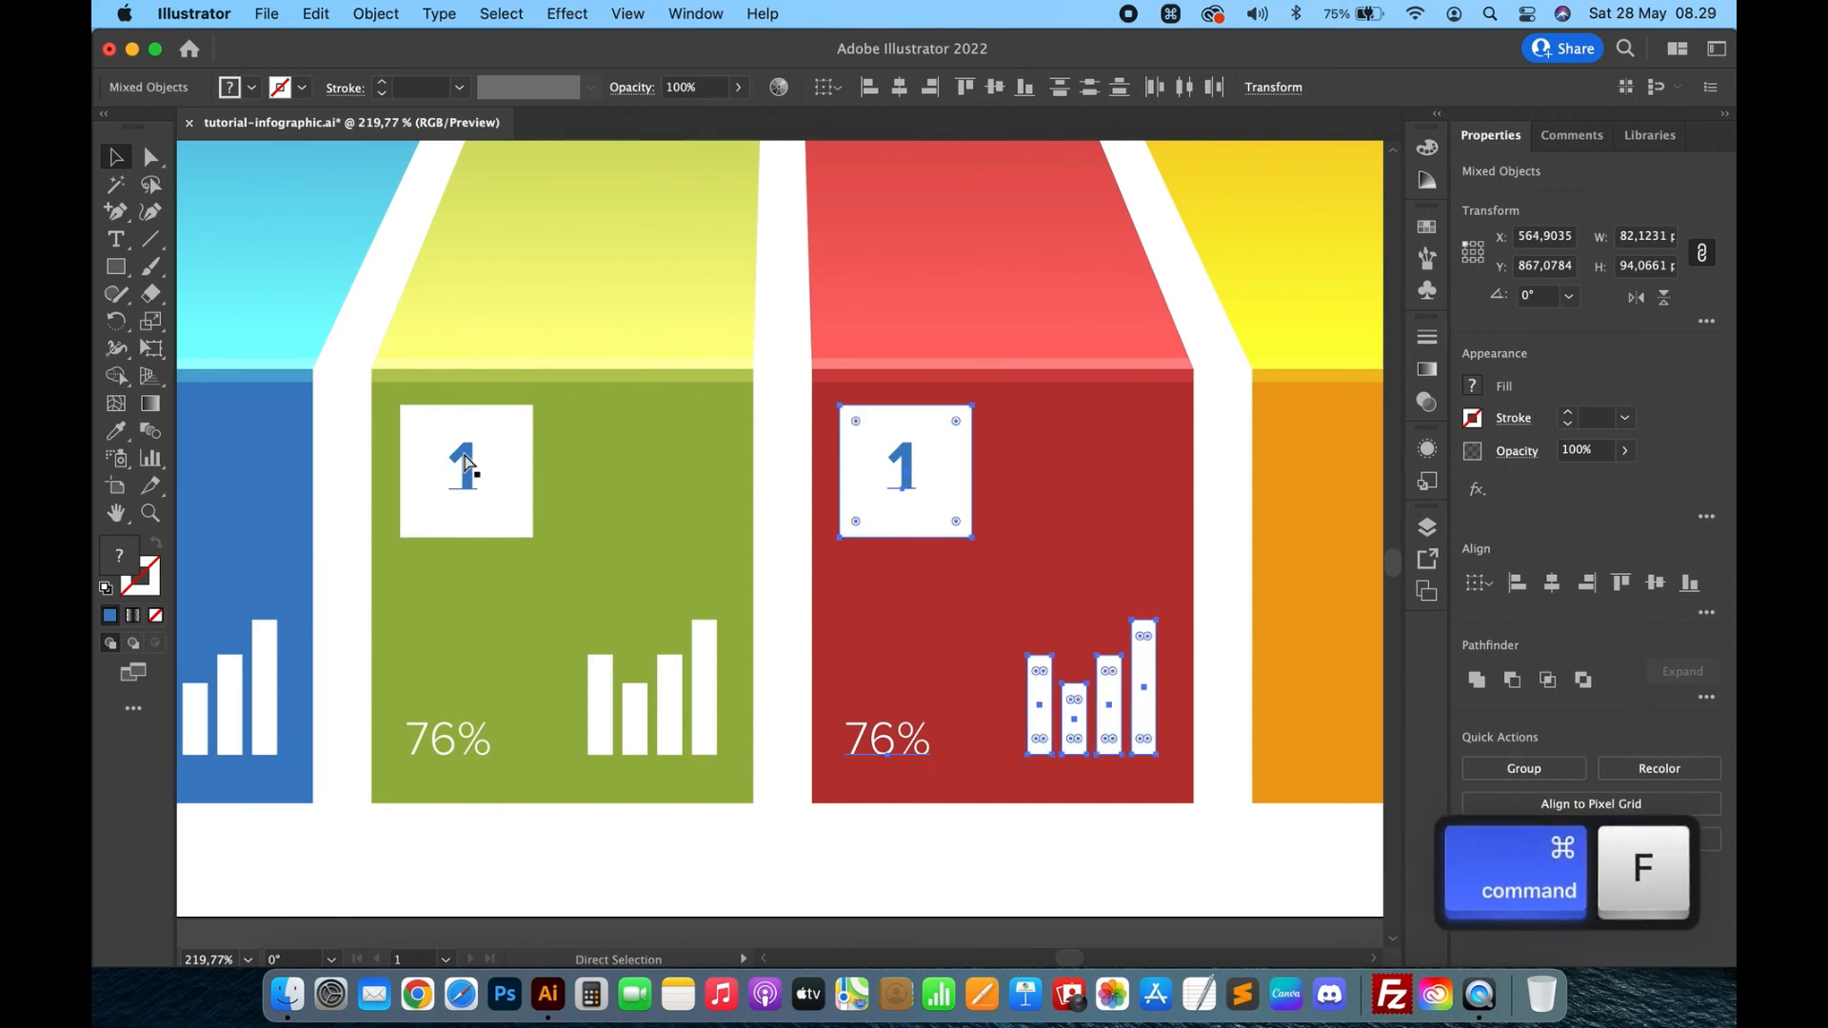
{"action": "key", "text": "shift+Right"}
{"action": "key", "text": "shift+Right"}
{"action": "key", "text": "shift+Right"}
{"action": "key", "text": "shift+Right"}
{"action": "key", "text": "shift+Right"}
{"action": "key", "text": "shift+Right"}
{"action": "key", "text": "shift+Right"}
{"action": "key", "text": "shift+Right"}
{"action": "key", "text": "shift+Right"}
{"action": "key", "text": "shift+Right"}
{"action": "key", "text": "shift+Right"}
{"action": "key", "text": "shift+Right"}
{"action": "key", "text": "shift+Right"}
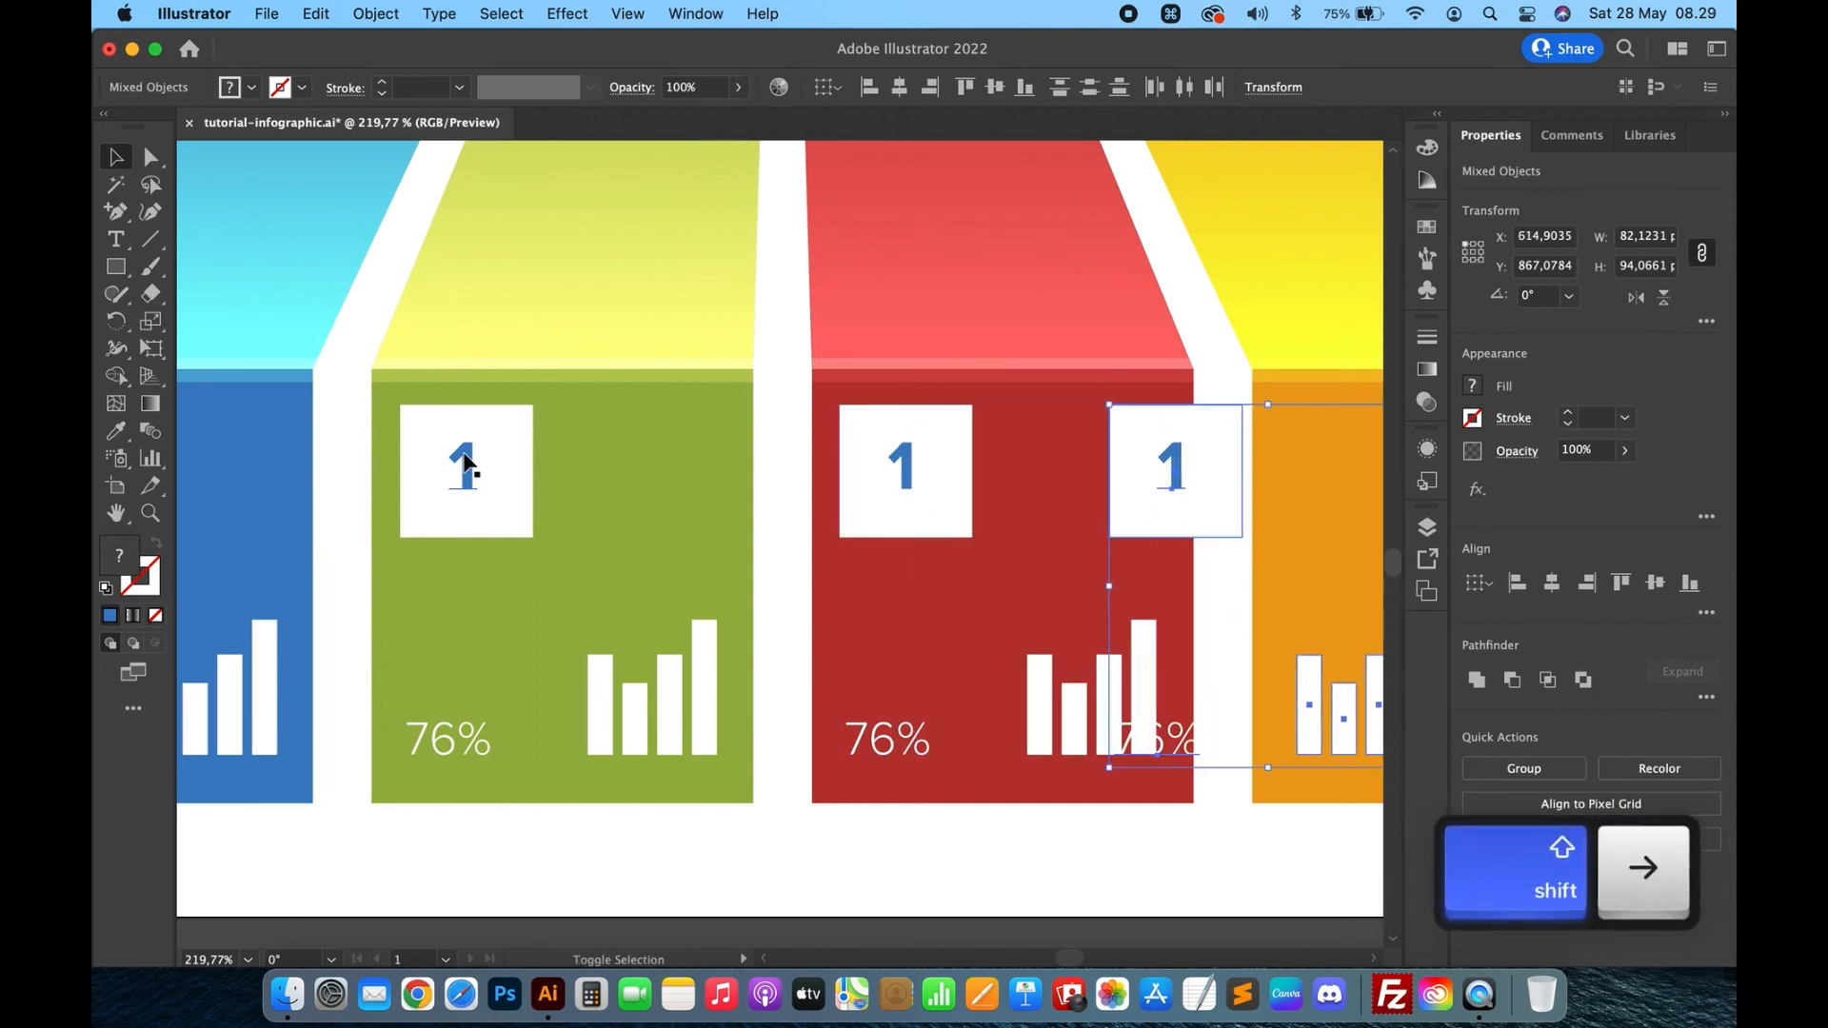
{"action": "scroll", "coordinate": [463, 464], "scroll_direction": "right", "scroll_amount": 5}
{"action": "scroll", "coordinate": [464, 464], "scroll_direction": "up", "scroll_amount": 2}
{"action": "key", "text": "shift+Right"}
{"action": "key", "text": "shift+Right"}
{"action": "key", "text": "shift+Right"}
{"action": "key", "text": "shift+Right"}
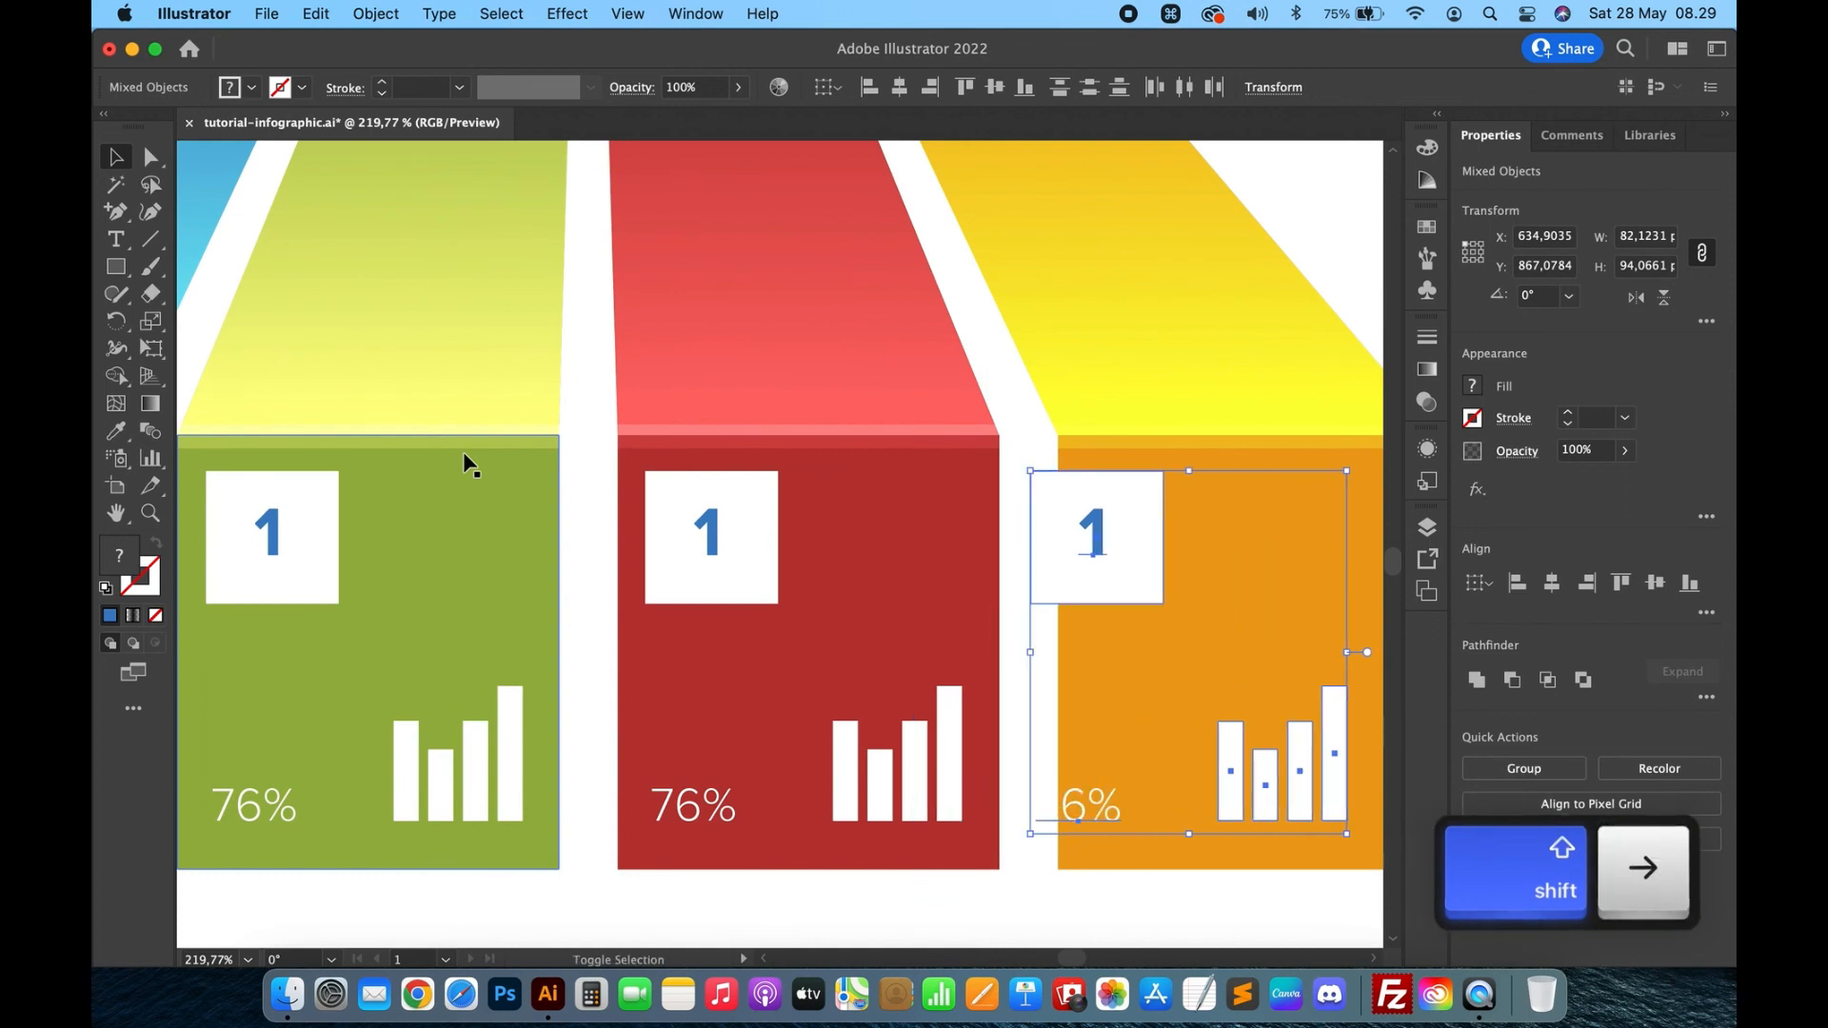
{"action": "key", "text": "Right"}
{"action": "key", "text": "Right"}
{"action": "key", "text": "Right"}
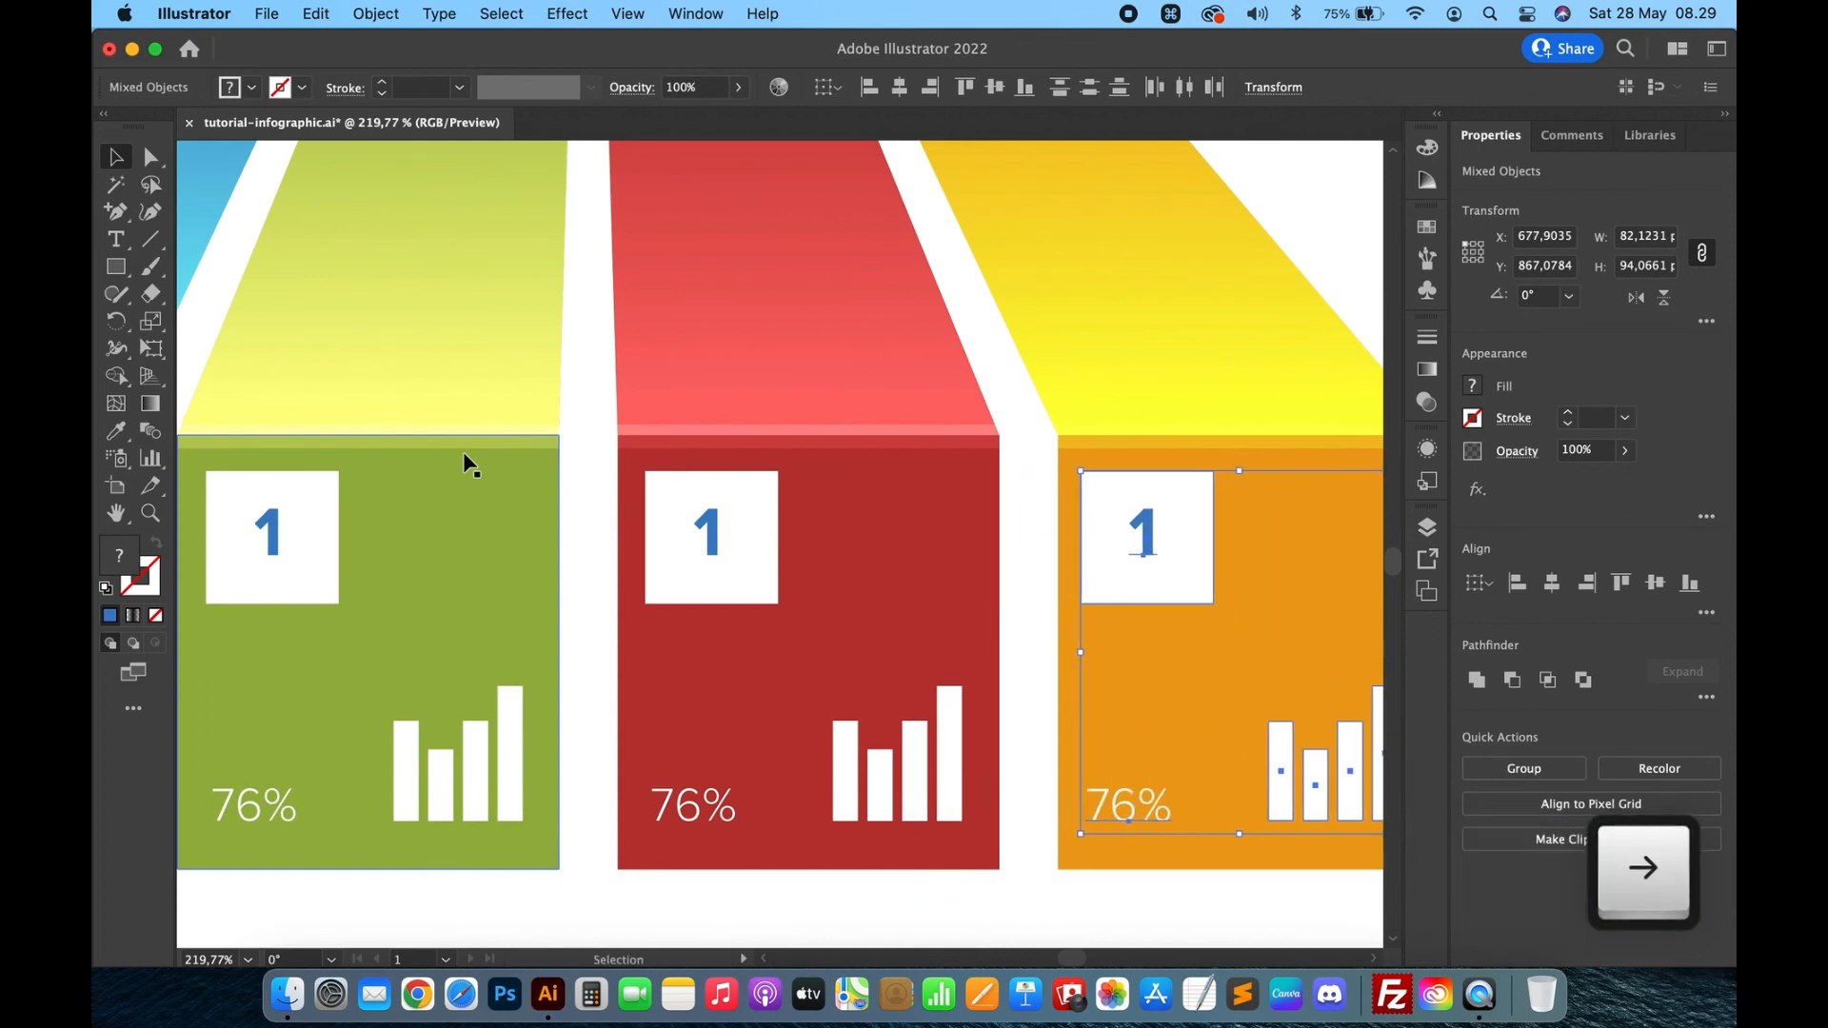
{"action": "key", "text": "Right"}
Change the green foot's number to 2 and sample the foot's green as its colour.
{"action": "scroll", "coordinate": [481, 462], "scroll_direction": "left", "scroll_amount": 5}
{"action": "scroll", "coordinate": [482, 462], "scroll_direction": "down", "scroll_amount": 1}
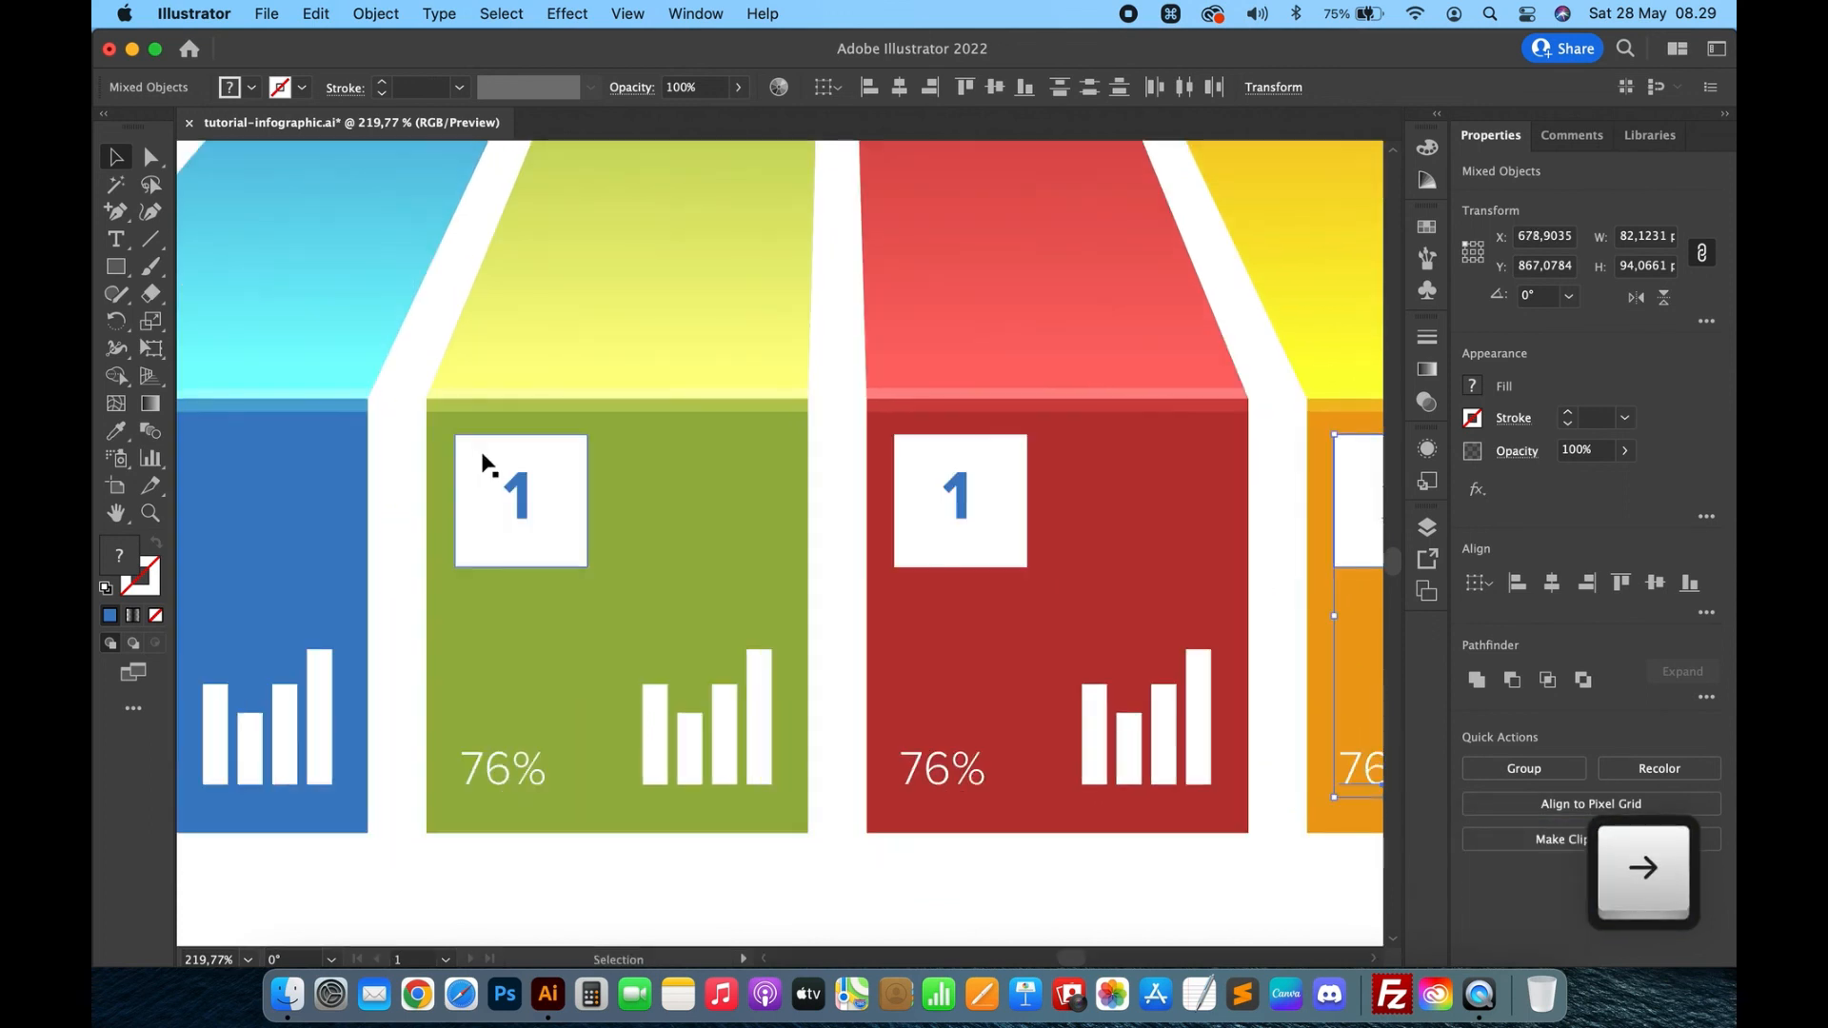
{"action": "double_click", "coordinate": [514, 495]}
{"action": "double_click", "coordinate": [513, 494]}
{"action": "type", "text": "2"}
{"action": "left_click", "coordinate": [114, 158]}
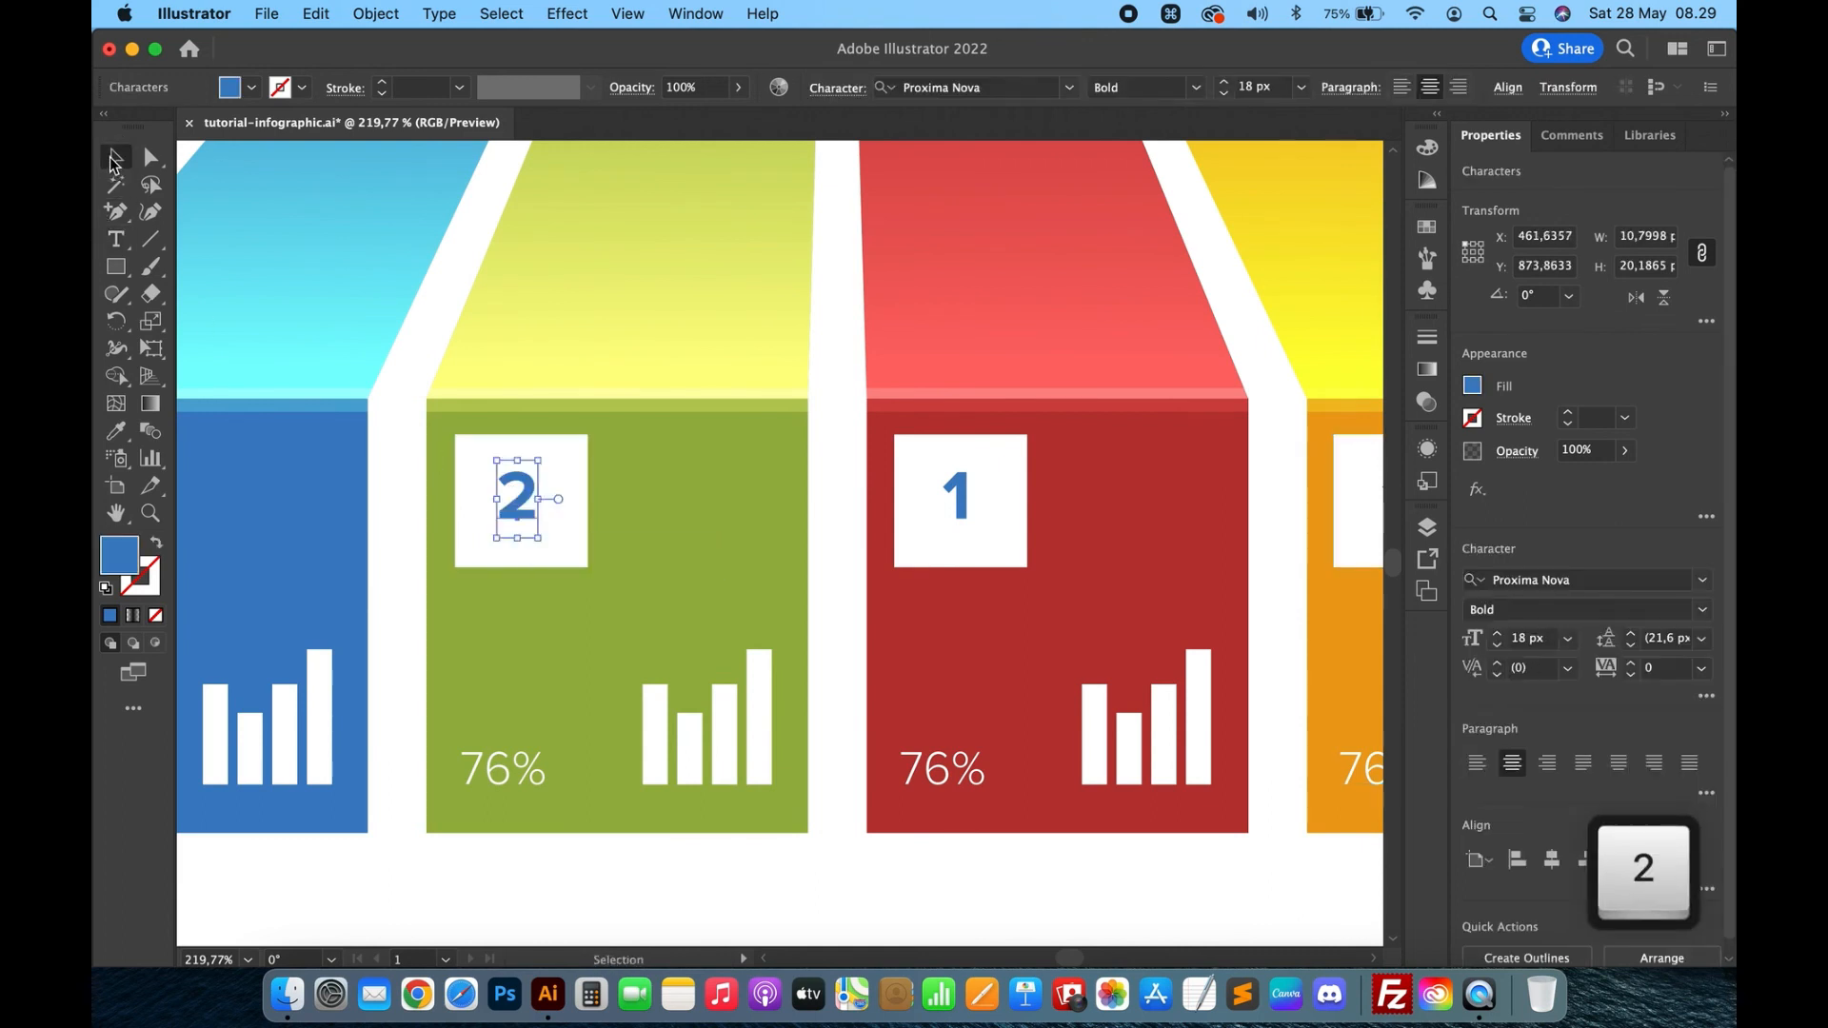
{"action": "key", "text": "i"}
{"action": "left_click", "coordinate": [724, 521]}
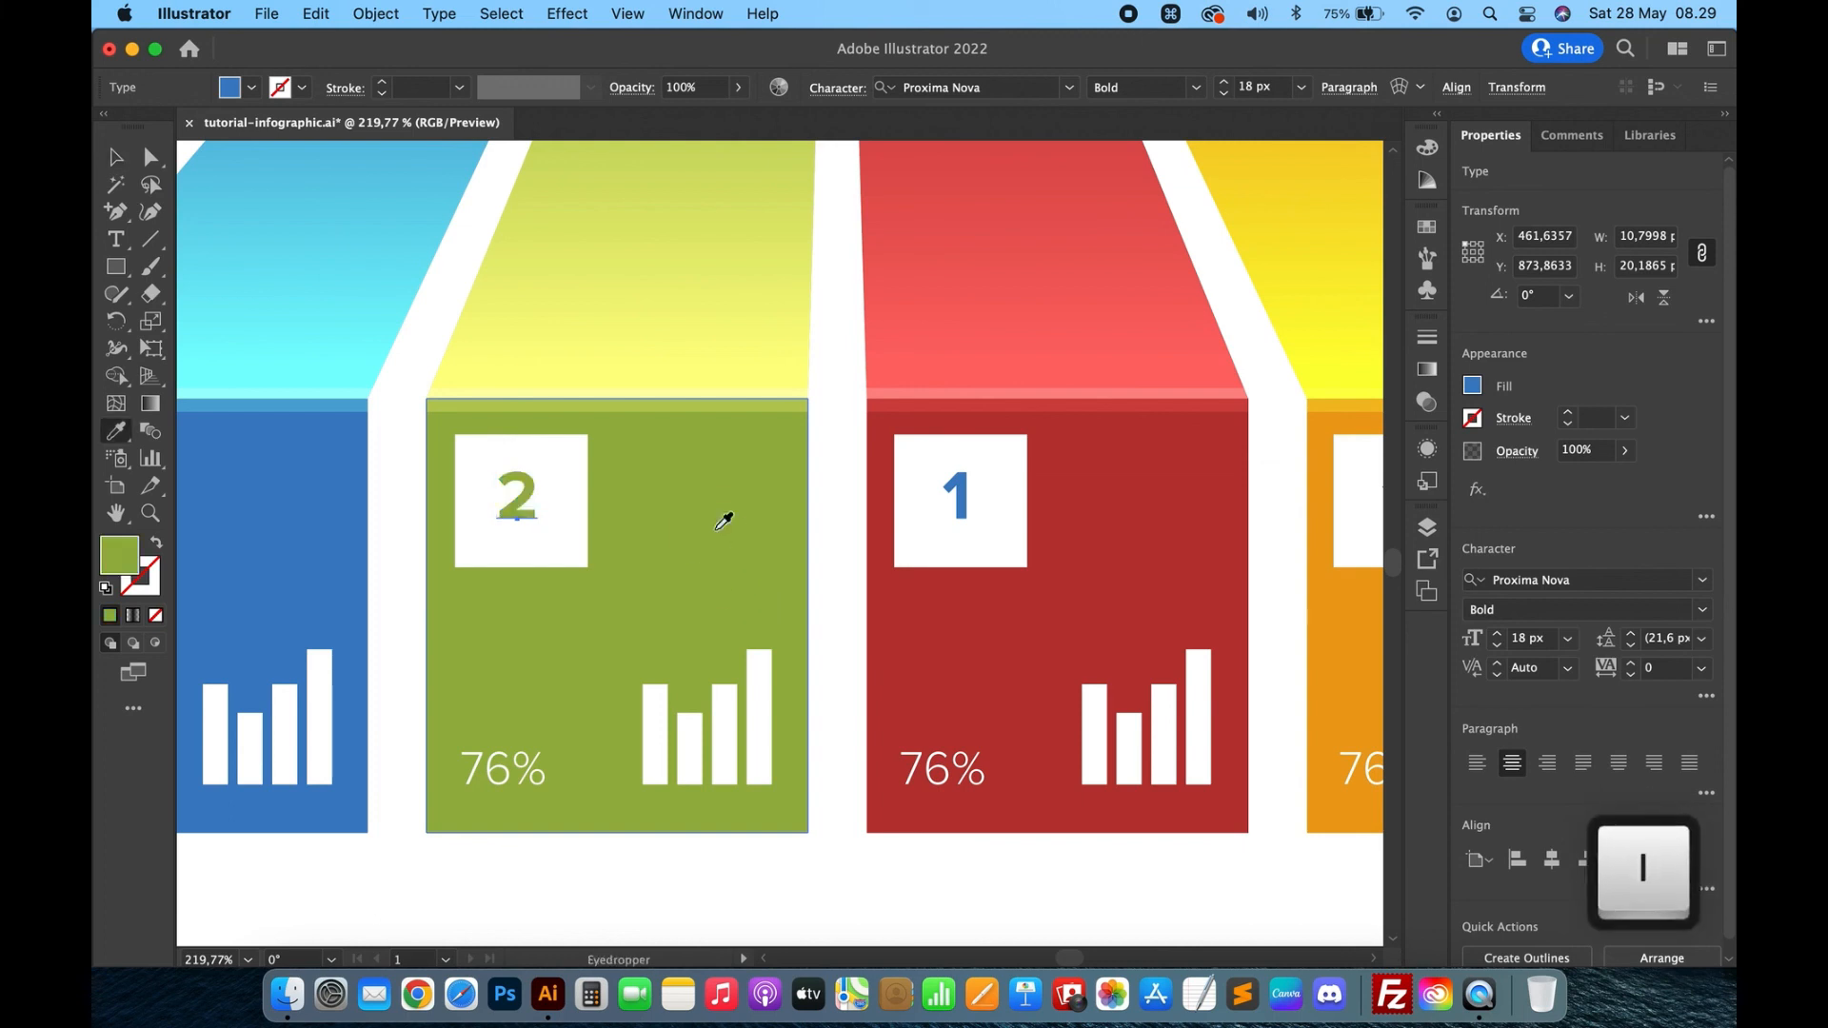
{"action": "key", "text": "v"}
Reshape the green foot's bar chart by making the first bar tallest, the fourth slightly lower and the third shortest.
{"action": "left_click", "coordinate": [663, 683]}
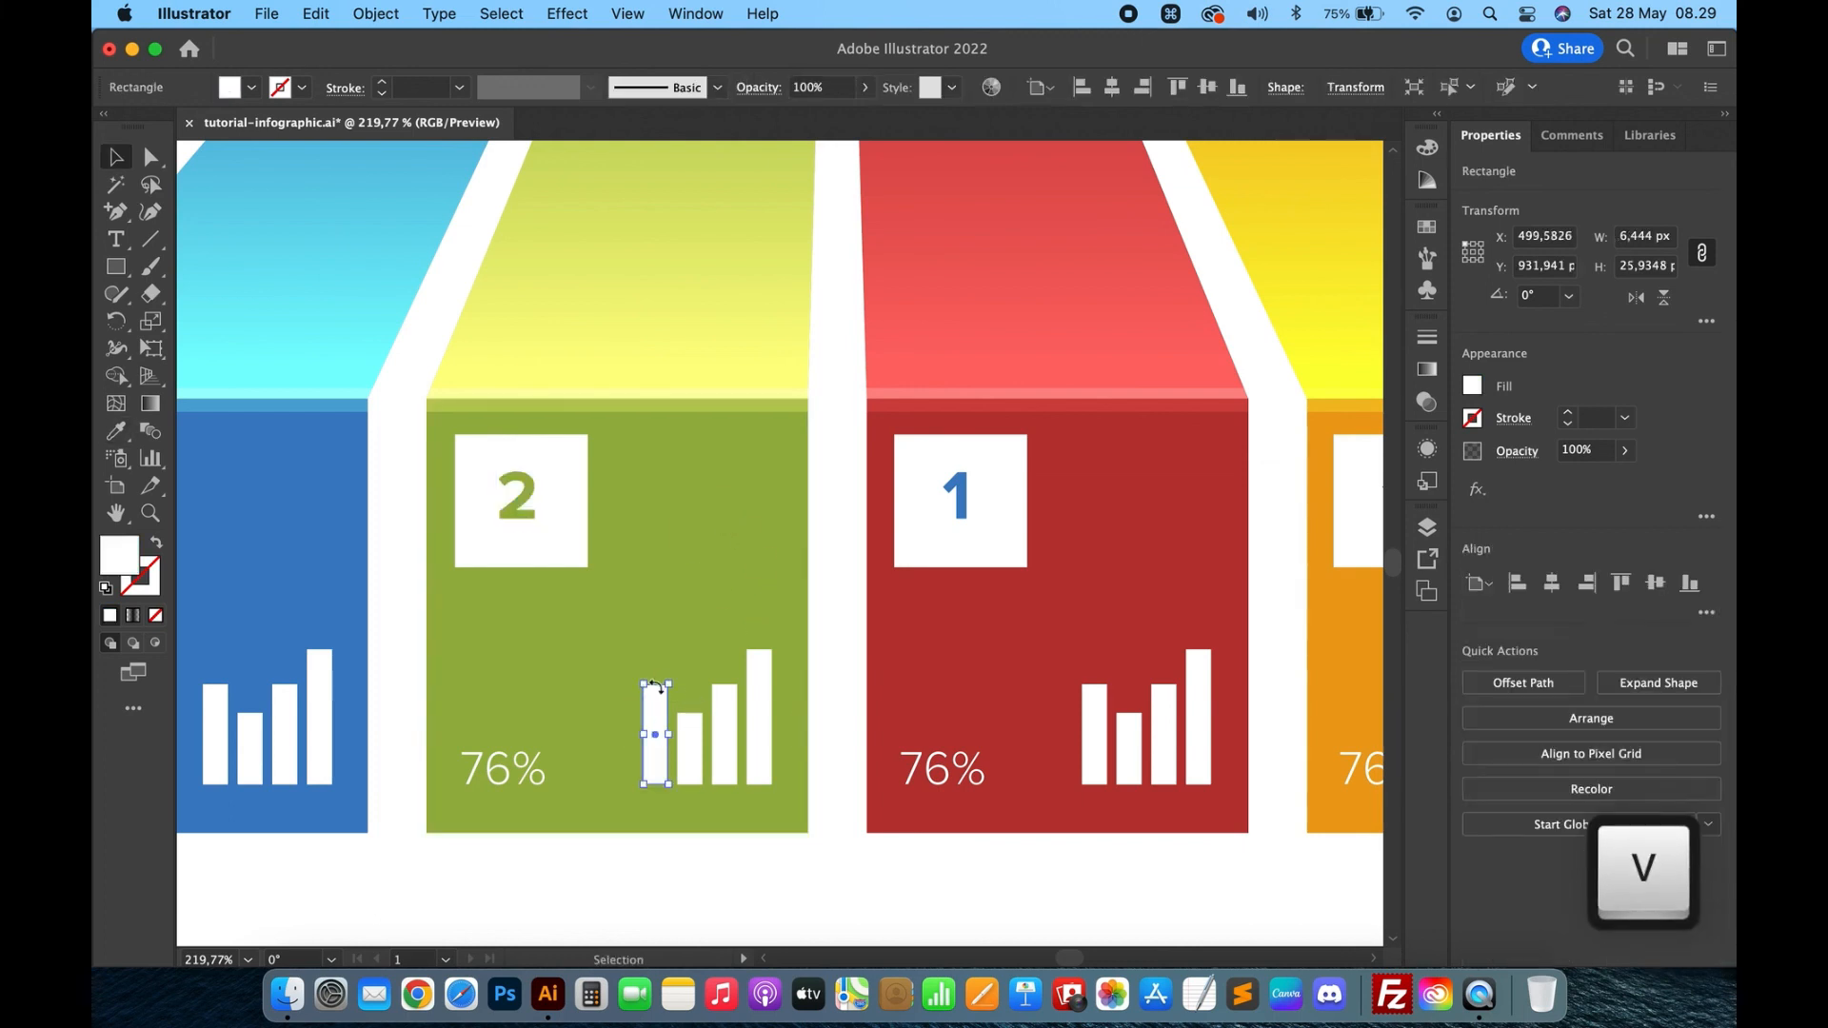
{"action": "scroll", "coordinate": [657, 676], "scroll_direction": "up", "scroll_amount": 2}
{"action": "left_click_drag", "start_coordinate": [657, 689], "coordinate": [655, 655]}
{"action": "left_click", "coordinate": [810, 647]}
{"action": "left_click_drag", "start_coordinate": [812, 639], "coordinate": [813, 670]}
{"action": "left_click", "coordinate": [713, 754]}
{"action": "left_click", "coordinate": [756, 716]}
{"action": "left_click_drag", "start_coordinate": [759, 692], "coordinate": [759, 762]}
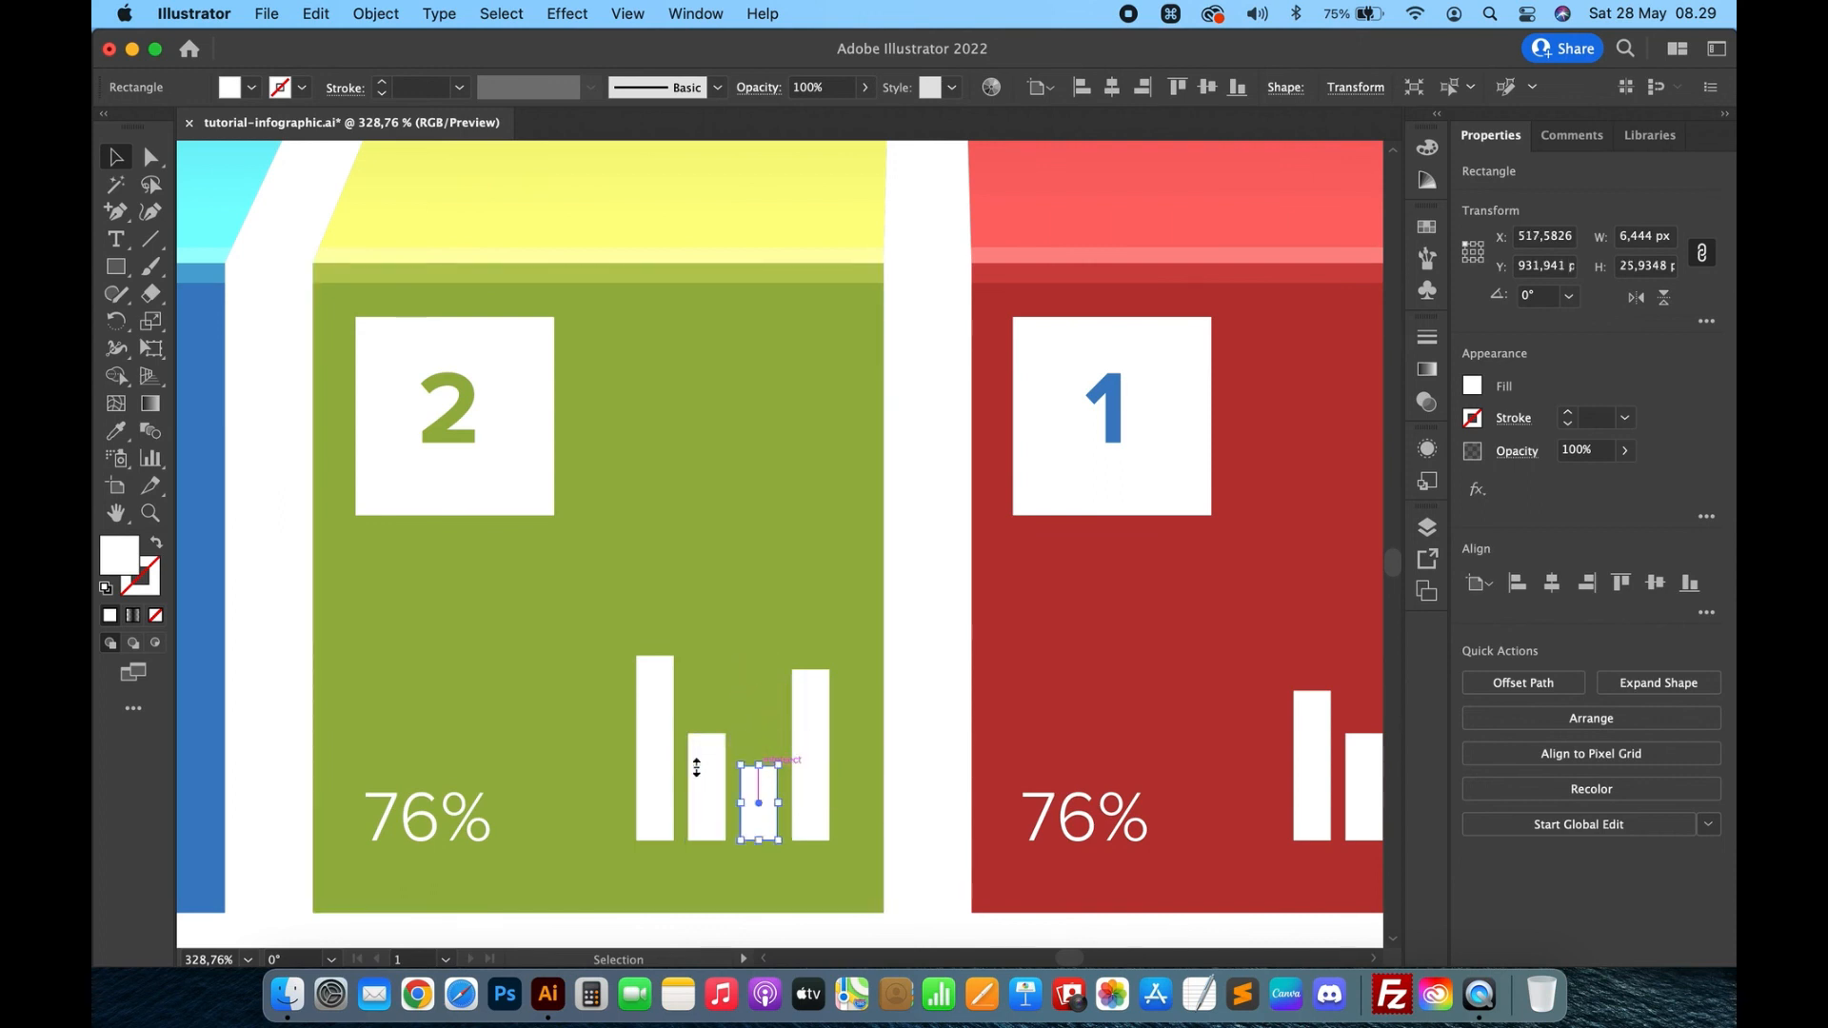
Change the green foot's percentage text to 34%.
{"action": "double_click", "coordinate": [418, 822]}
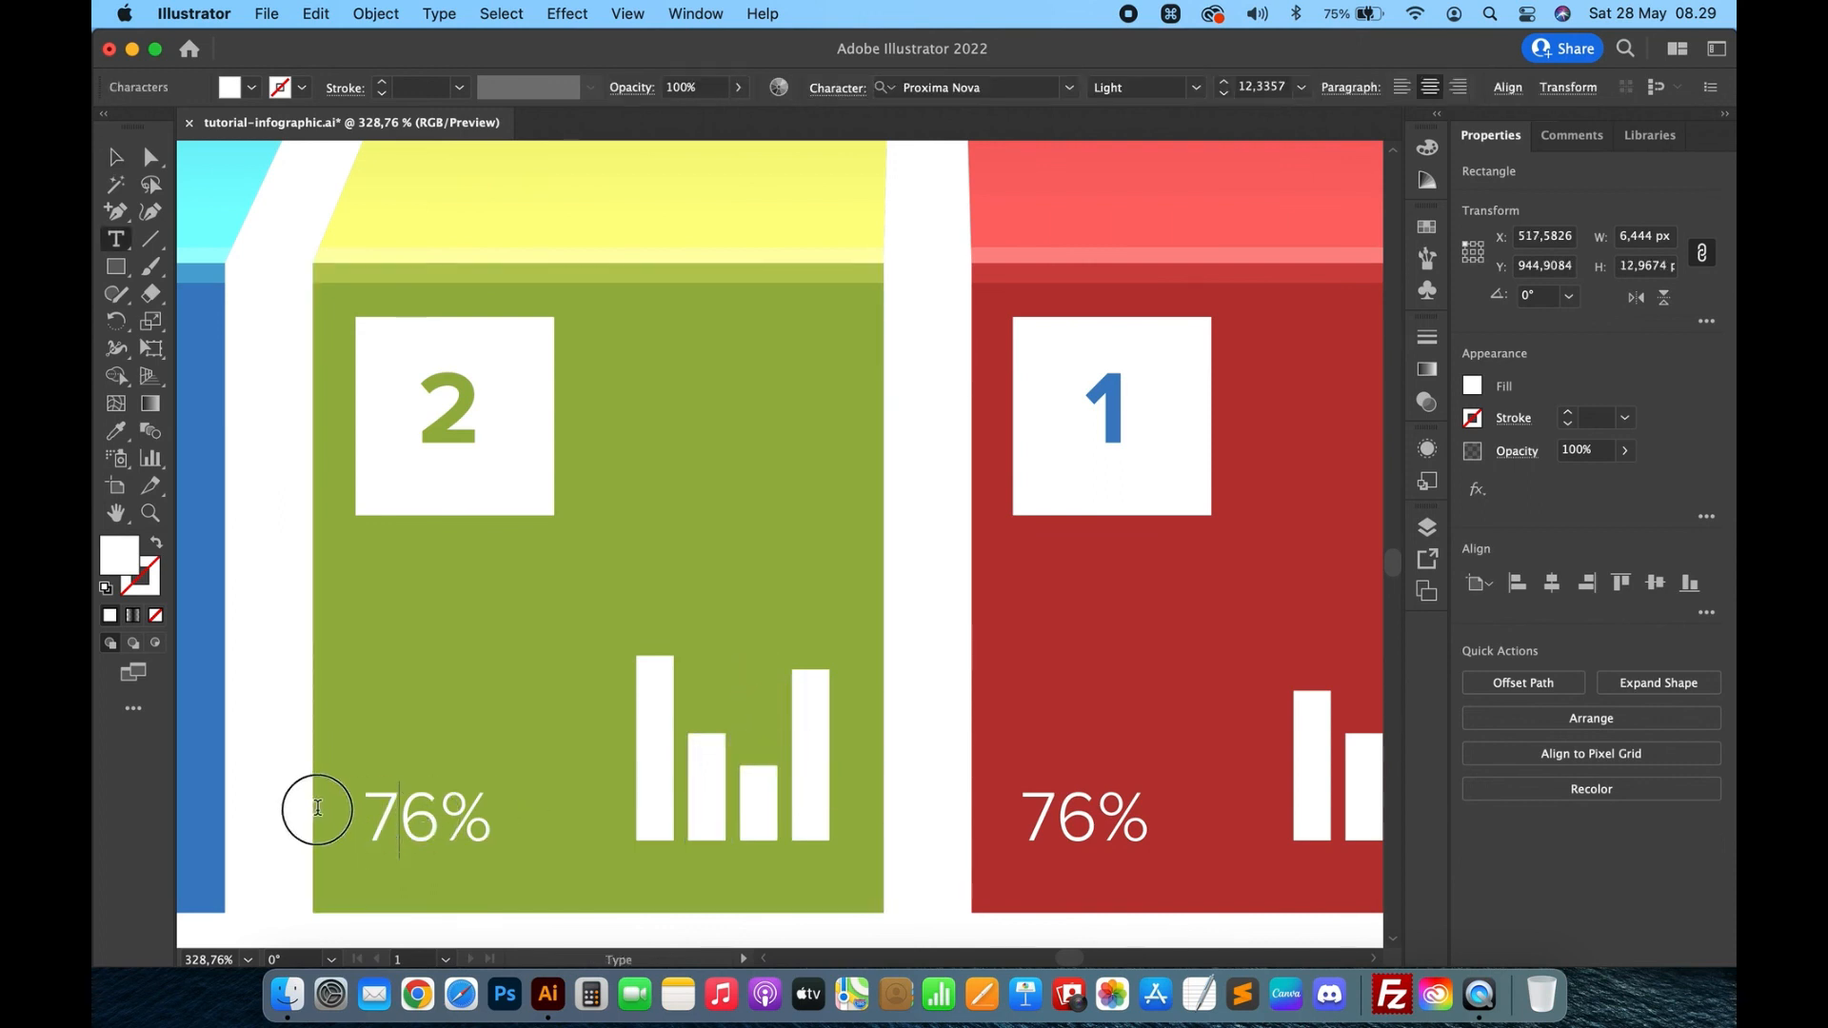
{"action": "double_click", "coordinate": [432, 814]}
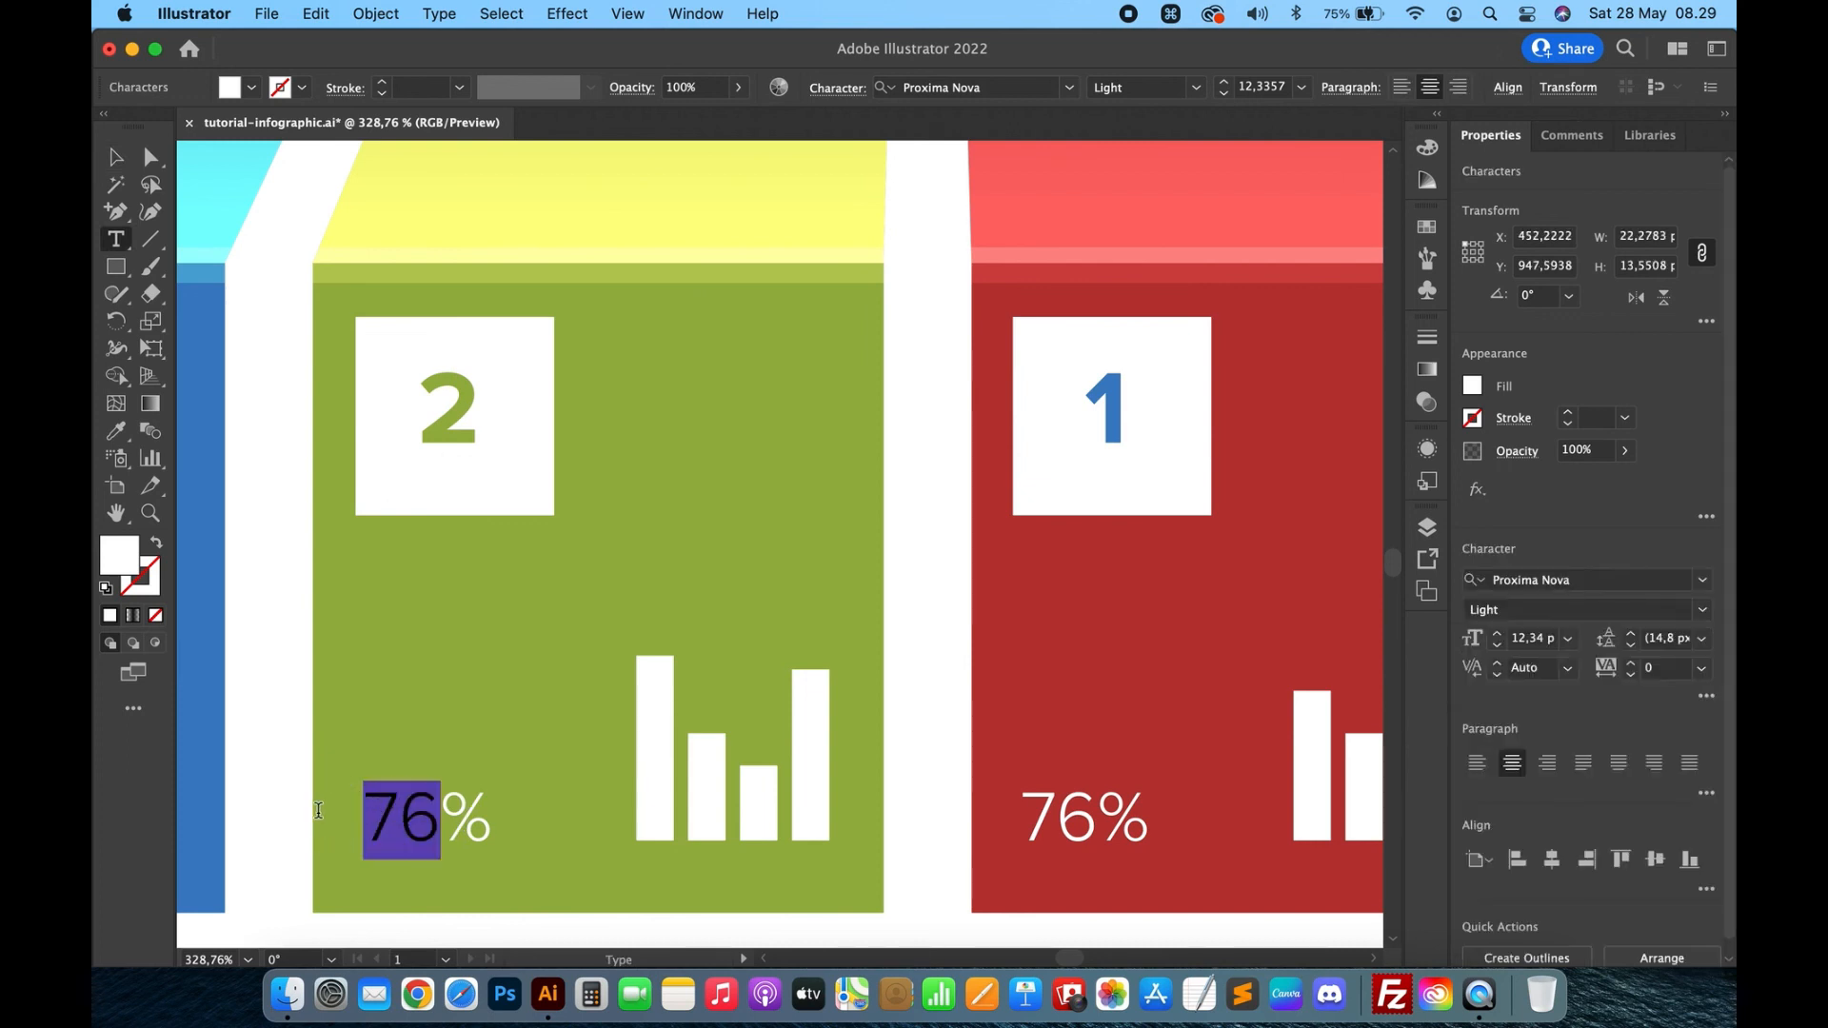
{"action": "type", "text": "34"}
{"action": "left_click", "coordinate": [120, 158]}
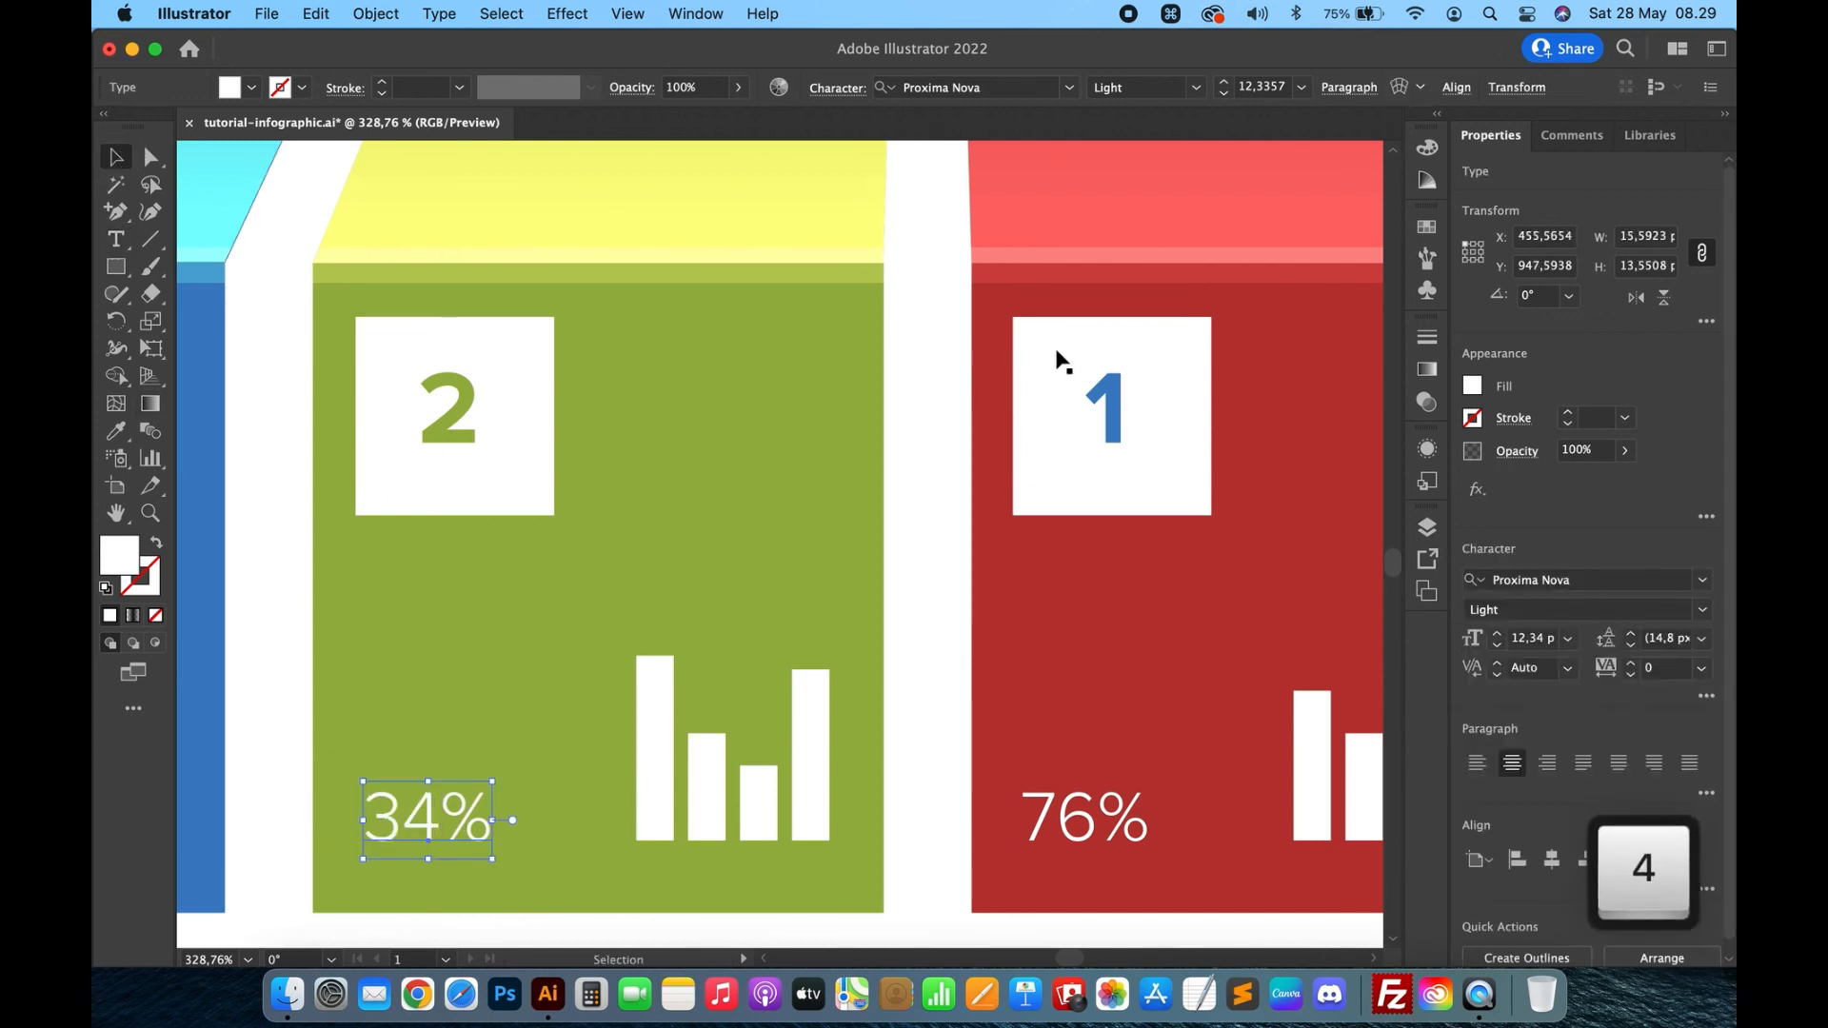
Change the red foot's number to 3 and sample the foot's red as its colour.
{"action": "double_click", "coordinate": [1105, 410]}
{"action": "double_click", "coordinate": [1110, 413]}
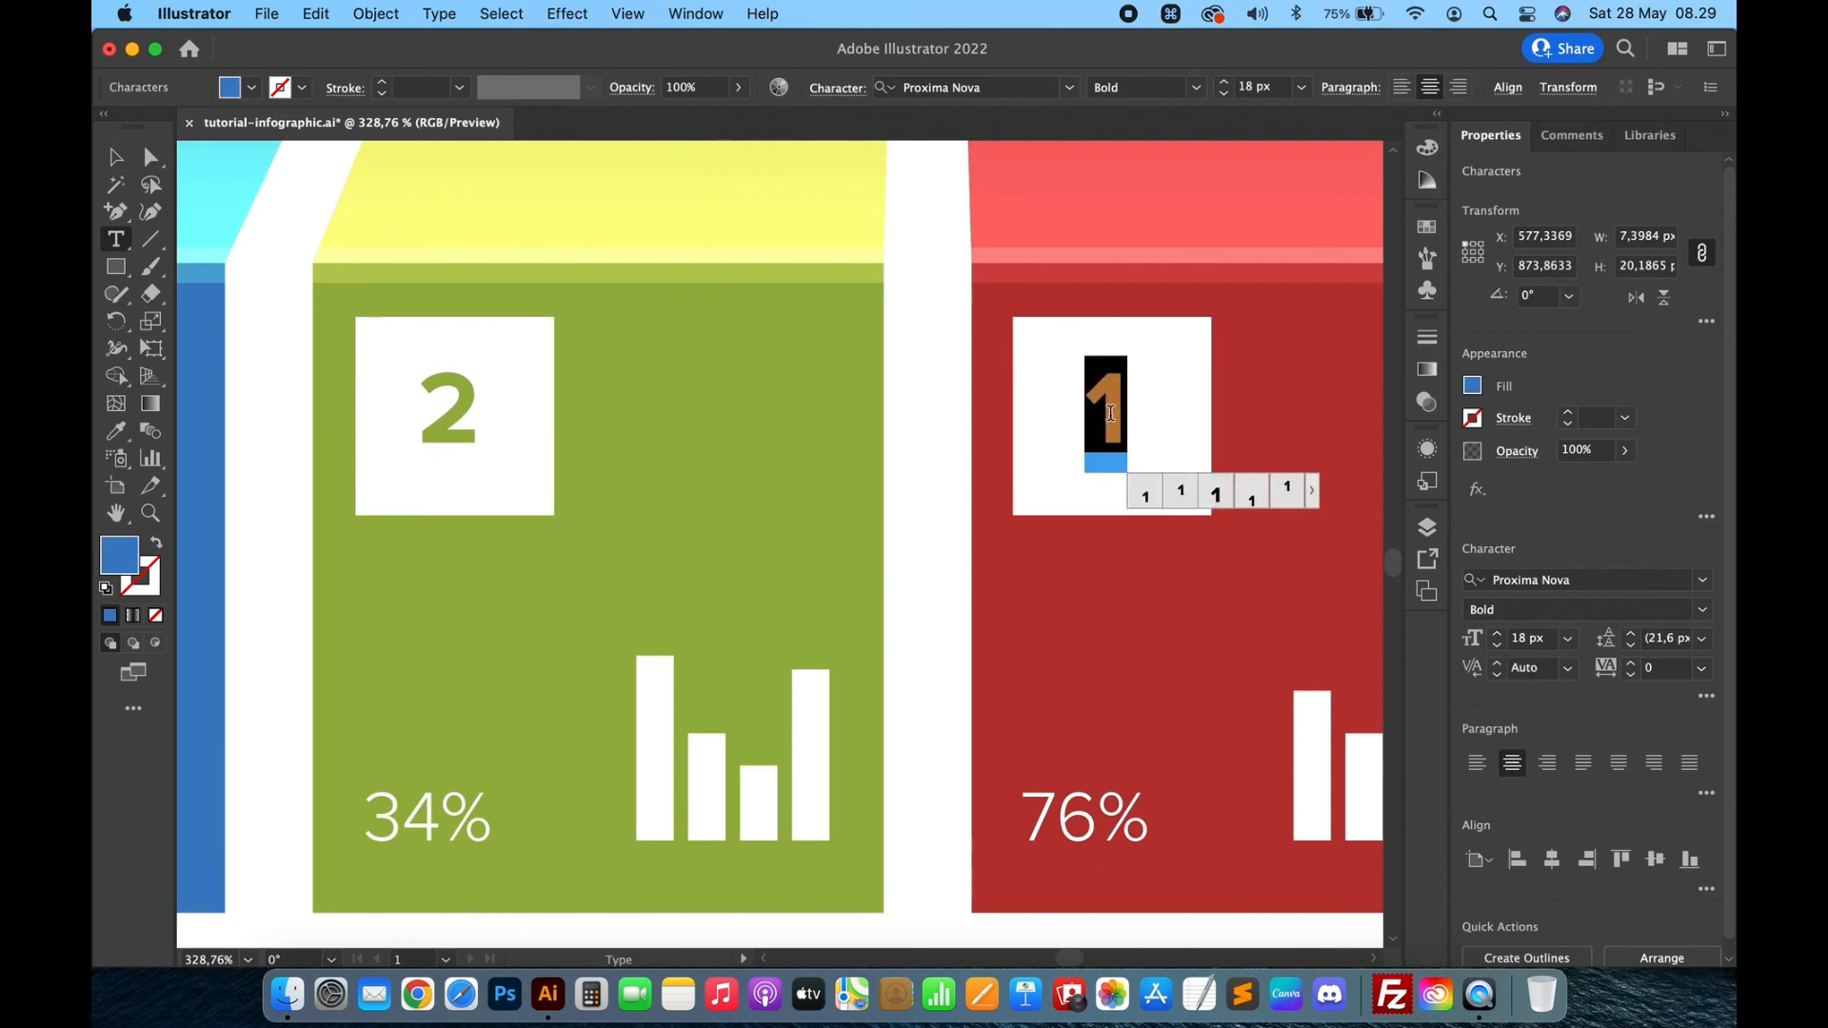
{"action": "type", "text": "3"}
{"action": "left_click", "coordinate": [116, 155]}
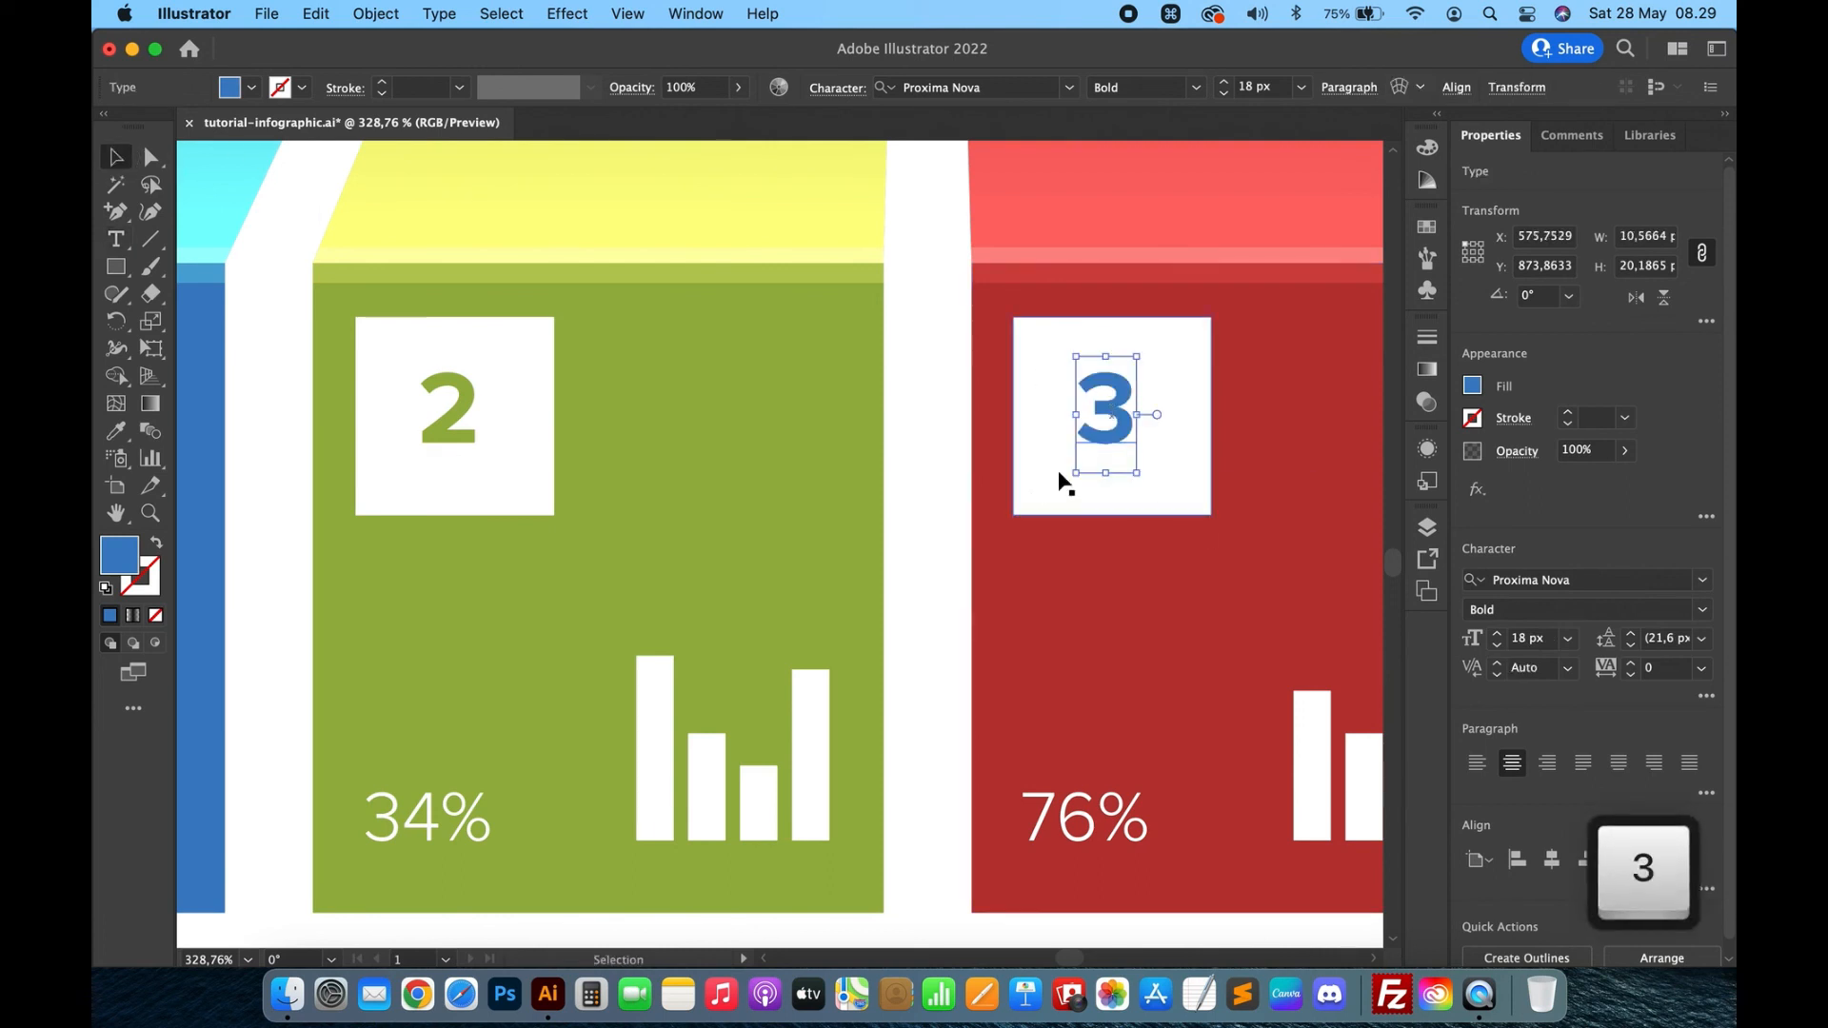
{"action": "key", "text": "i"}
{"action": "left_click", "coordinate": [1348, 564]}
{"action": "scroll", "coordinate": [1343, 563], "scroll_direction": "right", "scroll_amount": 3}
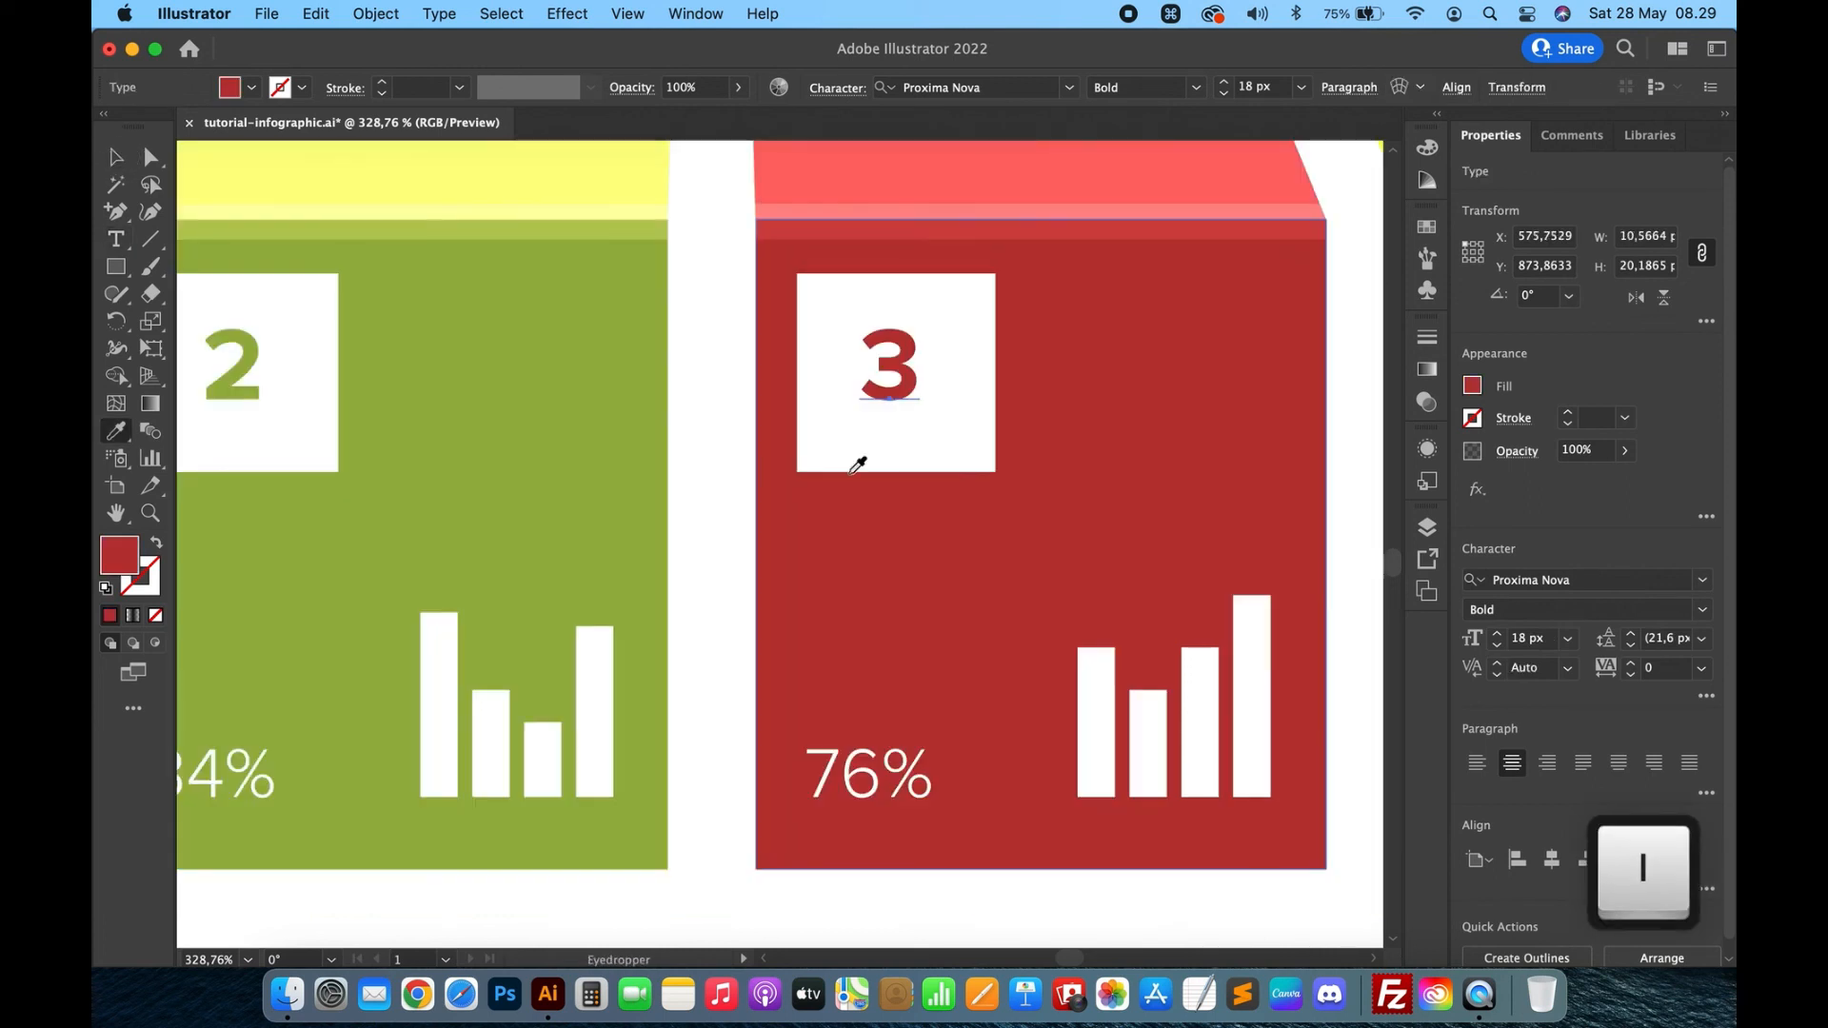
{"action": "key", "text": "v"}
Change the red foot's percentage text to 80%.
{"action": "left_click", "coordinate": [860, 781]}
{"action": "double_click", "coordinate": [862, 781]}
{"action": "left_click_drag", "start_coordinate": [862, 781], "coordinate": [710, 768]}
{"action": "type", "text": "80"}
{"action": "left_click", "coordinate": [114, 158]}
Reshape the red foot's bars into a descending chart by raising the first and second bars and strongly shortening the fourth.
{"action": "left_click", "coordinate": [1096, 714]}
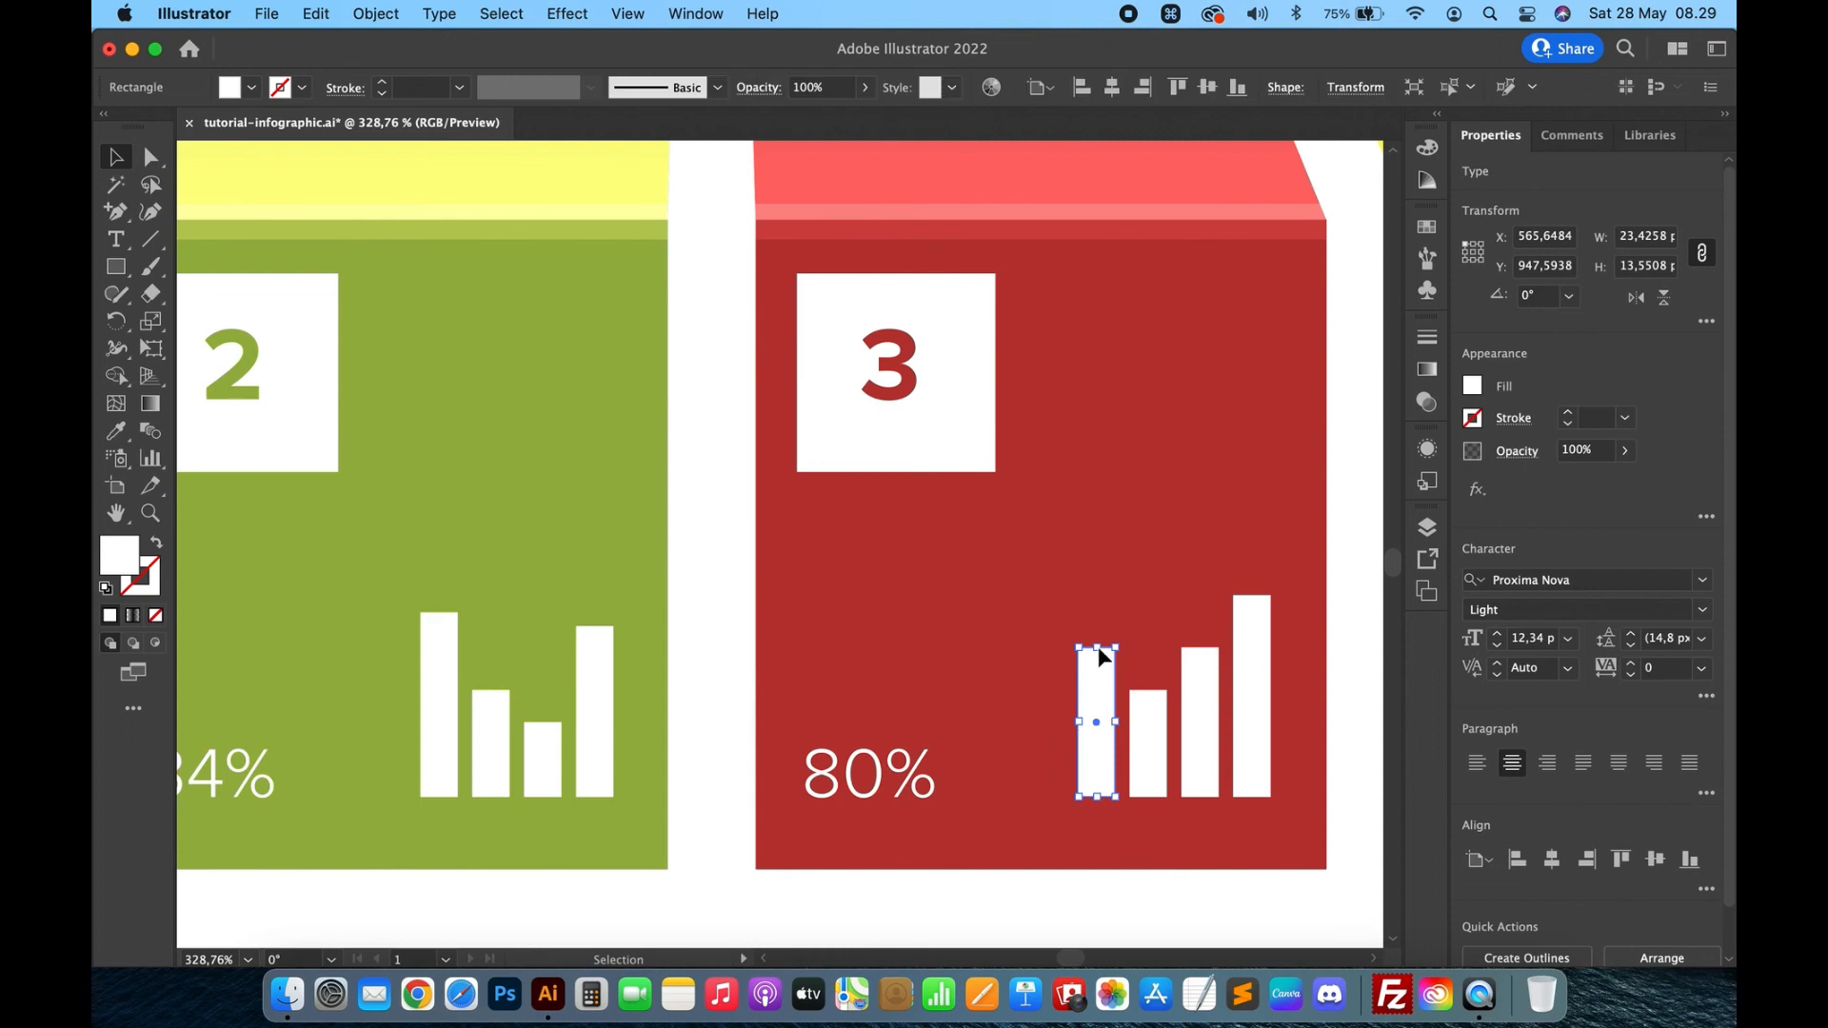
{"action": "left_click_drag", "start_coordinate": [1098, 648], "coordinate": [1118, 596]}
{"action": "left_click", "coordinate": [1253, 611]}
{"action": "left_click_drag", "start_coordinate": [1256, 598], "coordinate": [1255, 749]}
{"action": "left_click", "coordinate": [1152, 715]}
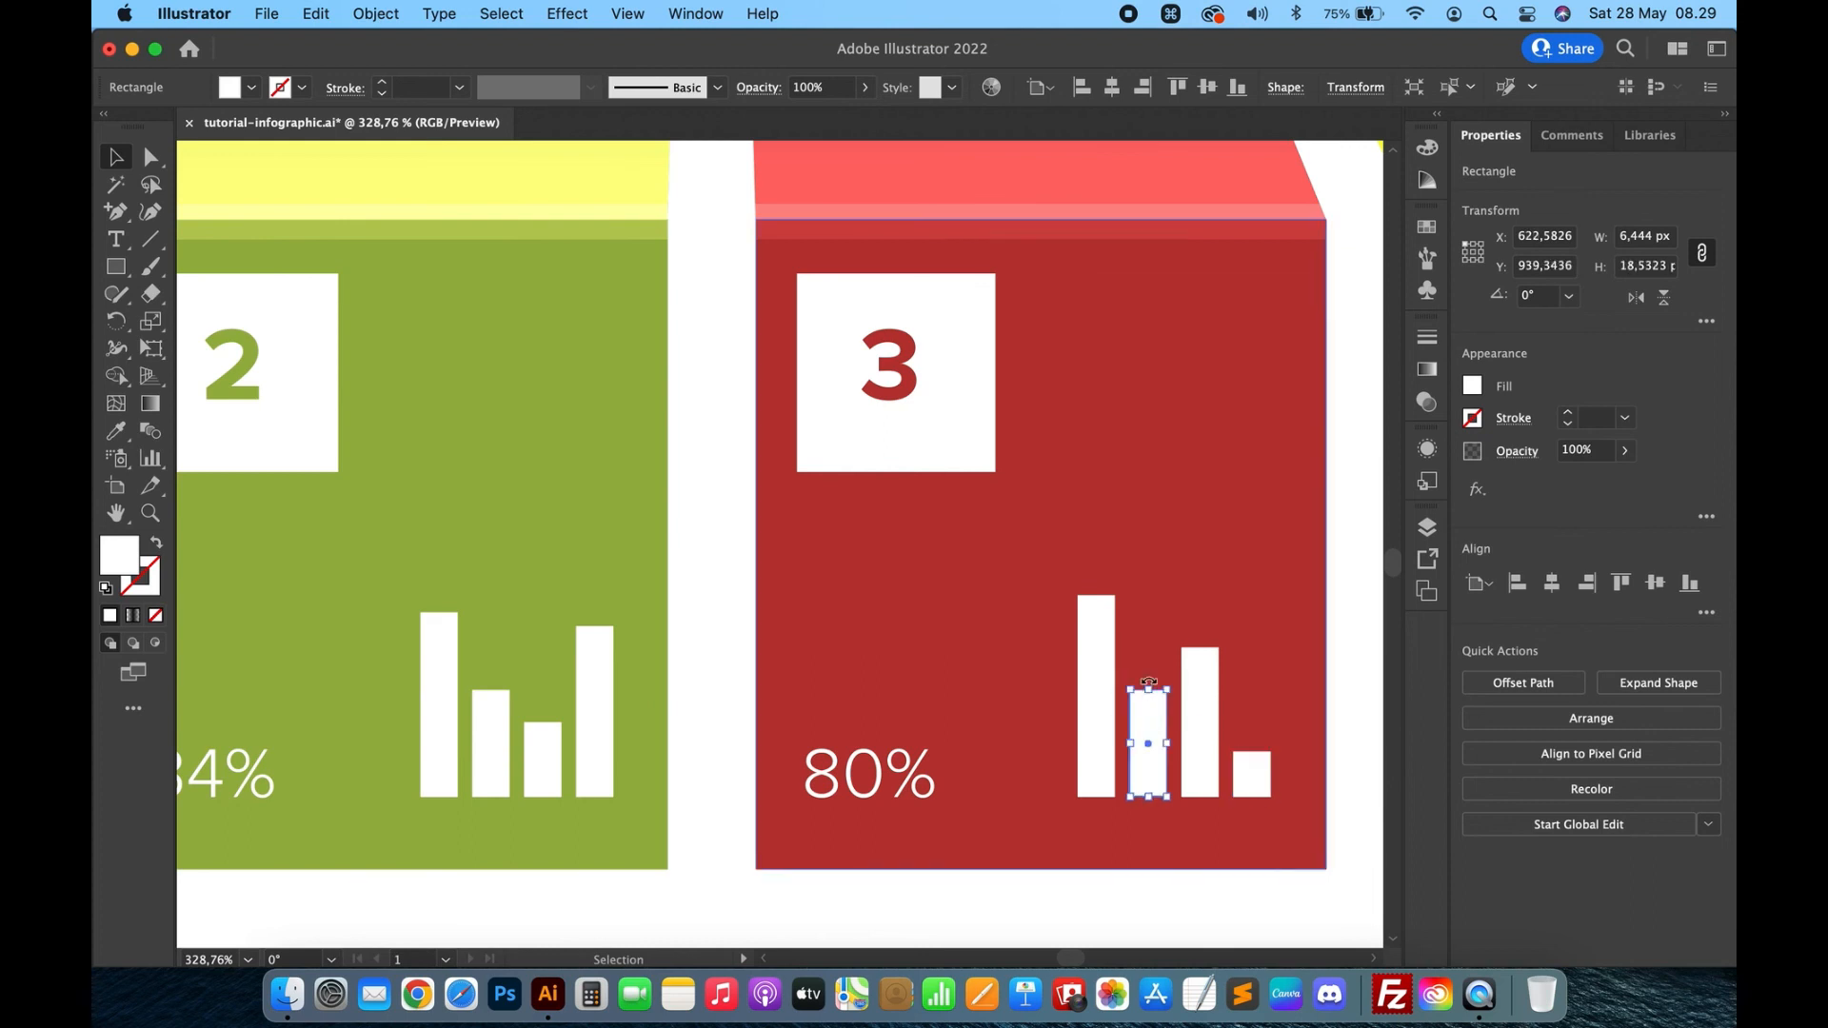
{"action": "left_click_drag", "start_coordinate": [1150, 687], "coordinate": [1150, 619]}
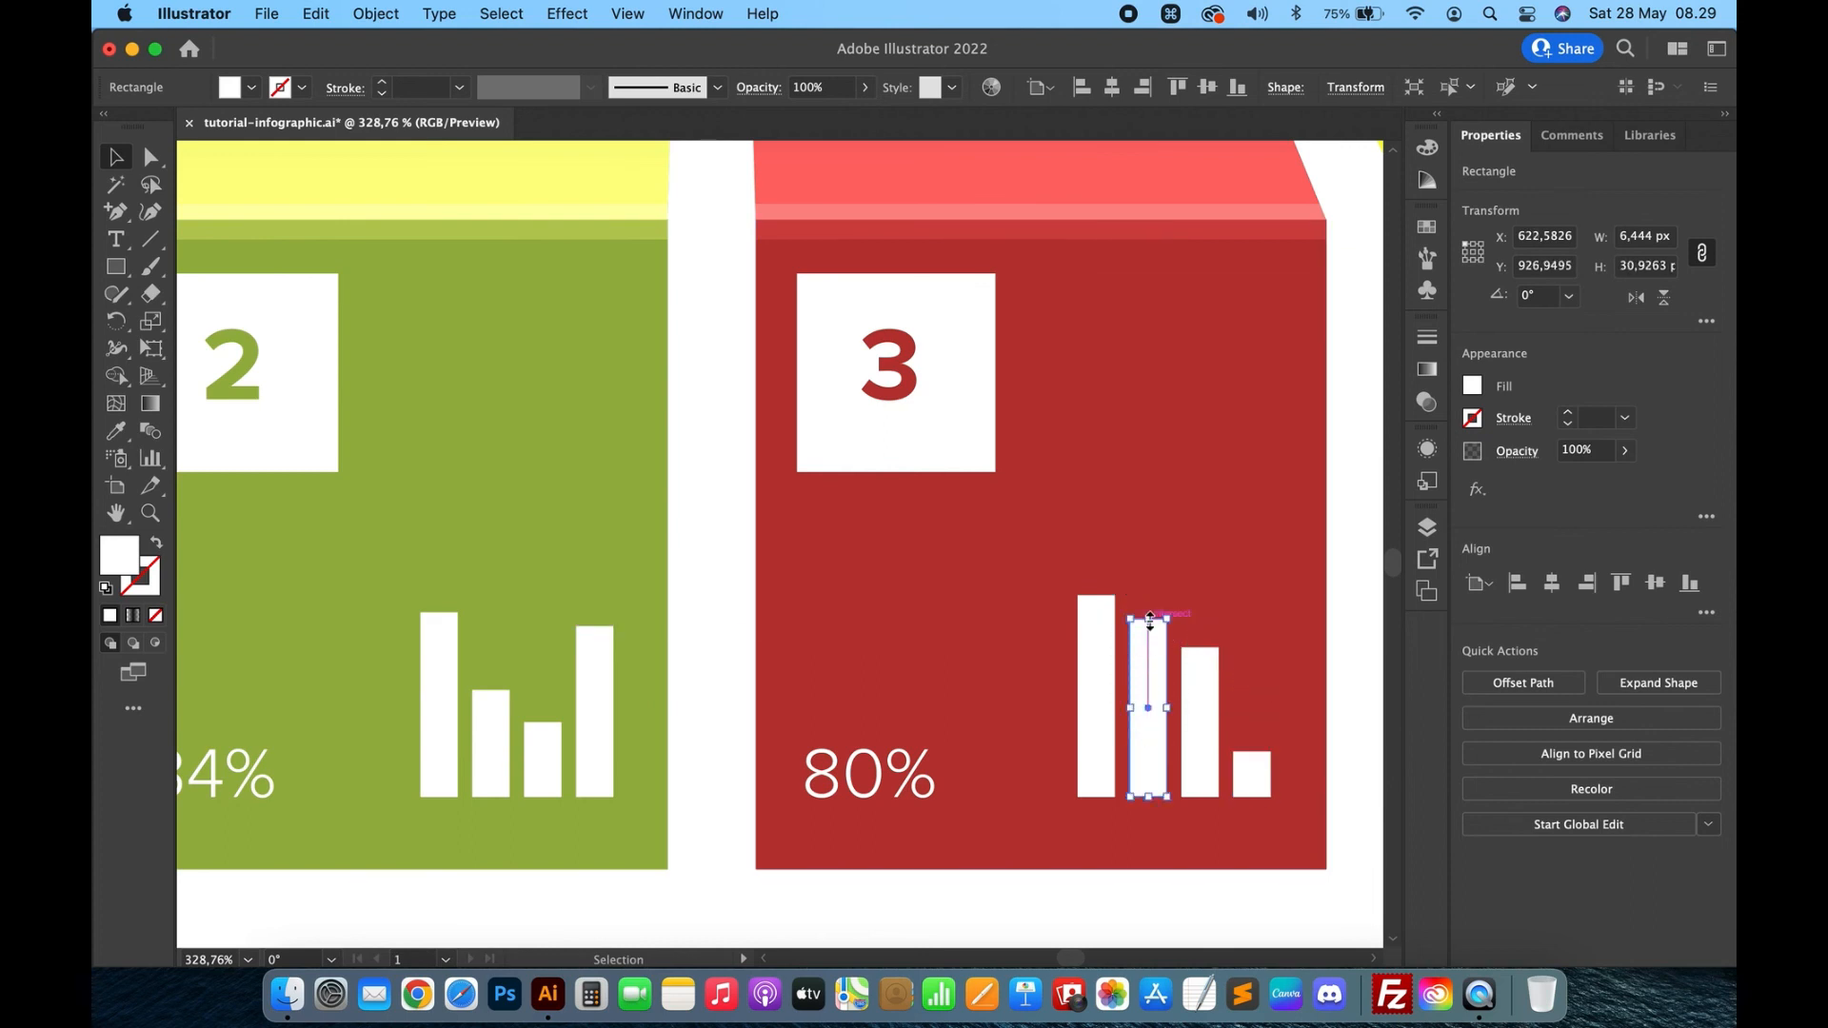
Change the orange foot's number to 4 and sample the foot's orange as its colour.
{"action": "scroll", "coordinate": [1150, 621], "scroll_direction": "right", "scroll_amount": 1}
{"action": "scroll", "coordinate": [1150, 621], "scroll_direction": "right", "scroll_amount": 5}
{"action": "left_click", "coordinate": [922, 442]}
{"action": "double_click", "coordinate": [922, 440]}
{"action": "type", "text": "4"}
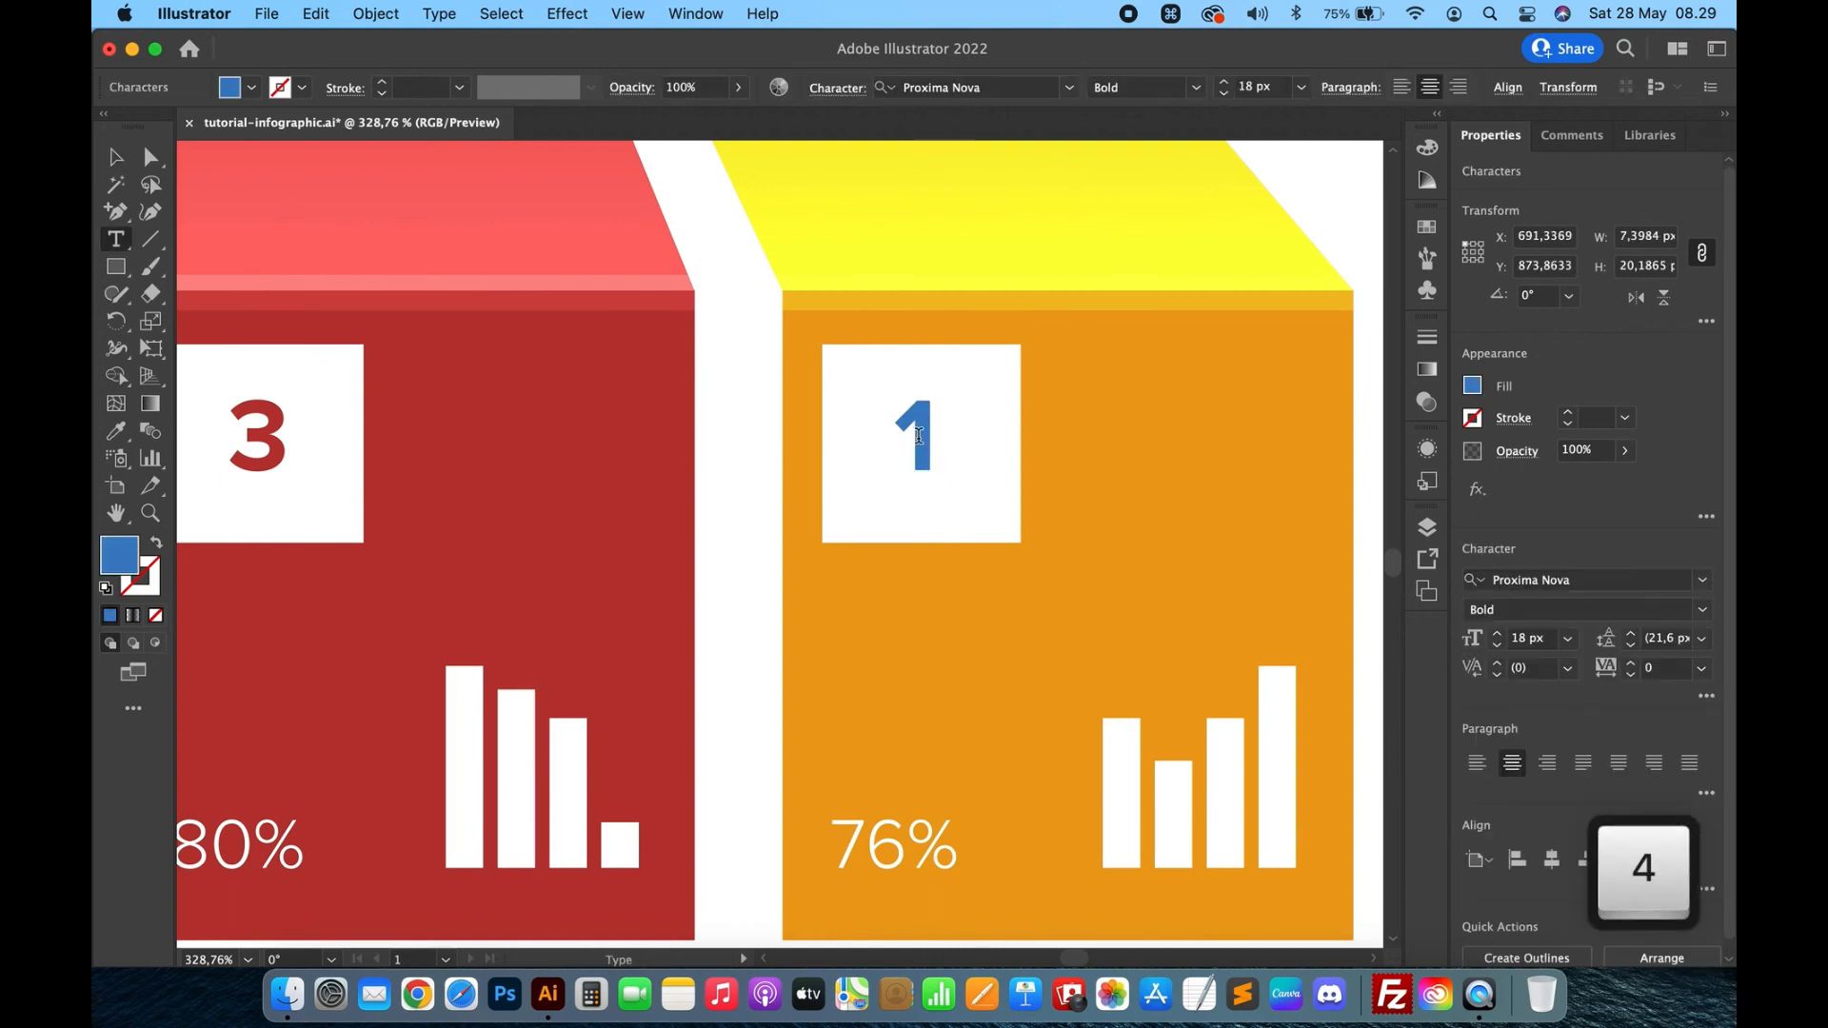
{"action": "key", "text": "Escape"}
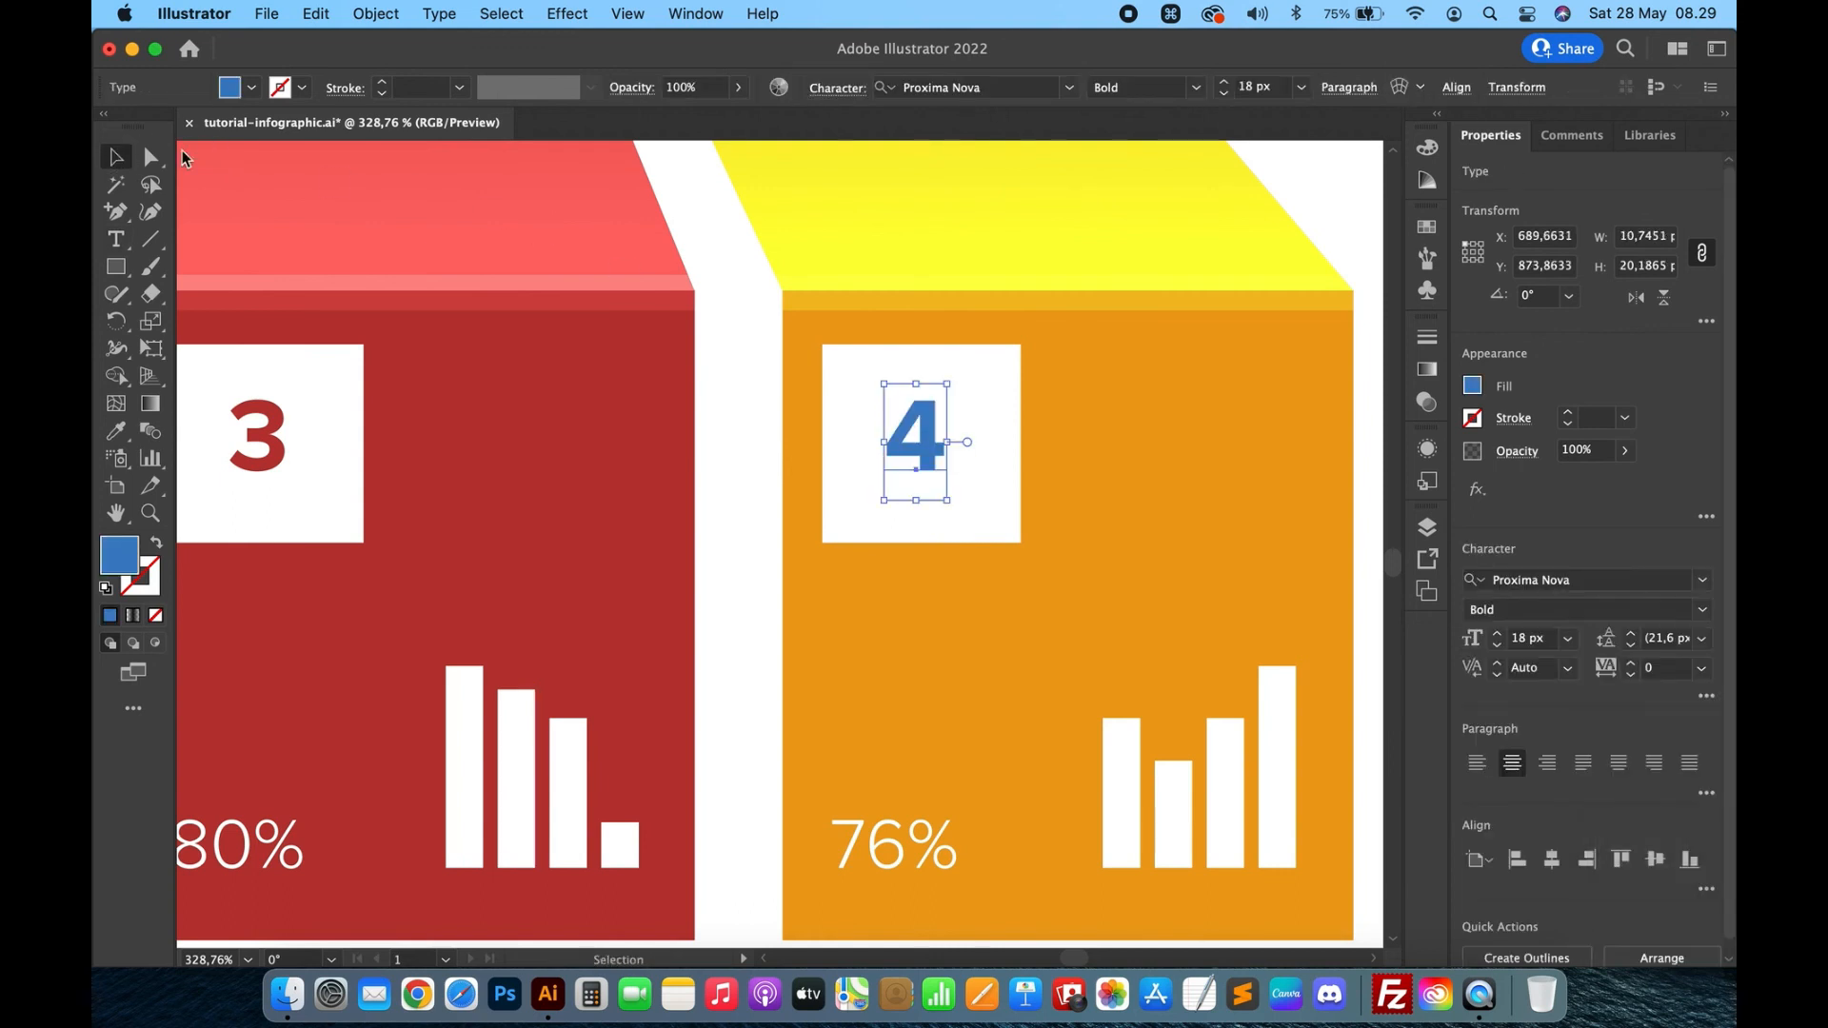
{"action": "key", "text": "i"}
{"action": "left_click", "coordinate": [1045, 672]}
{"action": "key", "text": "v"}
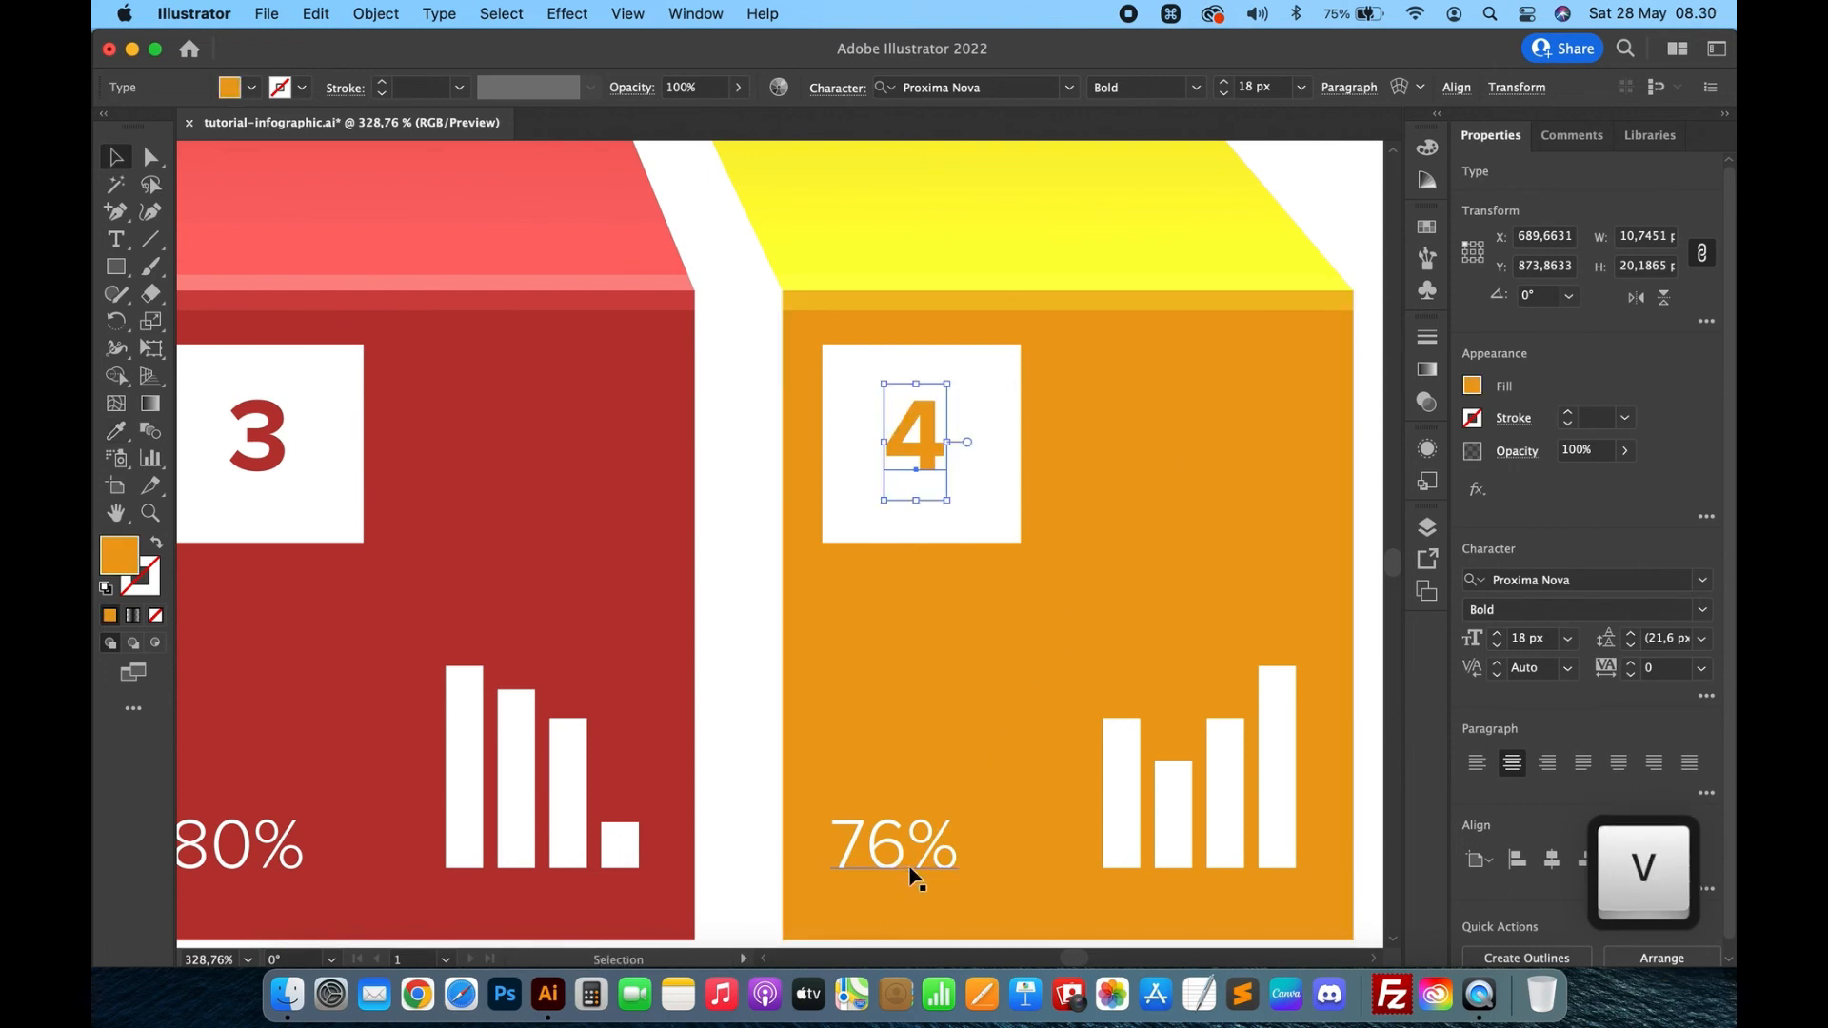
Change the orange foot's percentage text to 13%.
{"action": "double_click", "coordinate": [890, 859]}
{"action": "triple_click", "coordinate": [889, 842]}
{"action": "type", "text": "13%"}
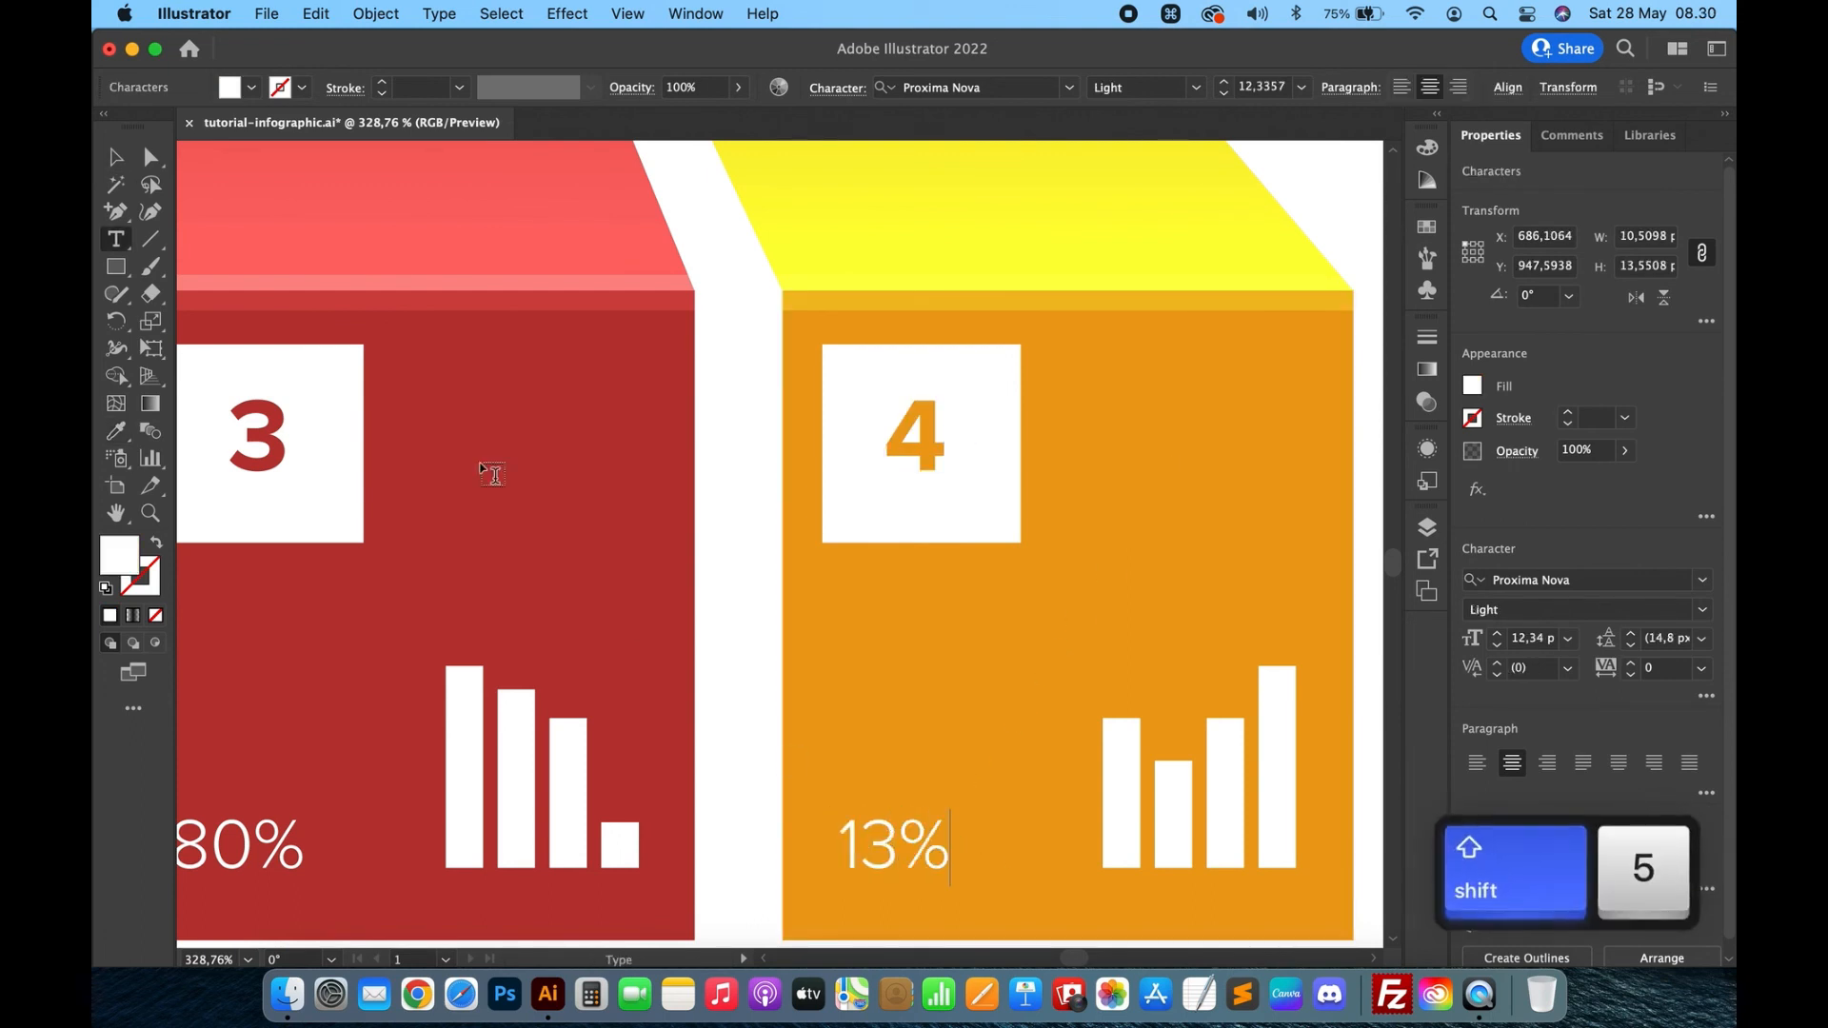
{"action": "left_click", "coordinate": [114, 159]}
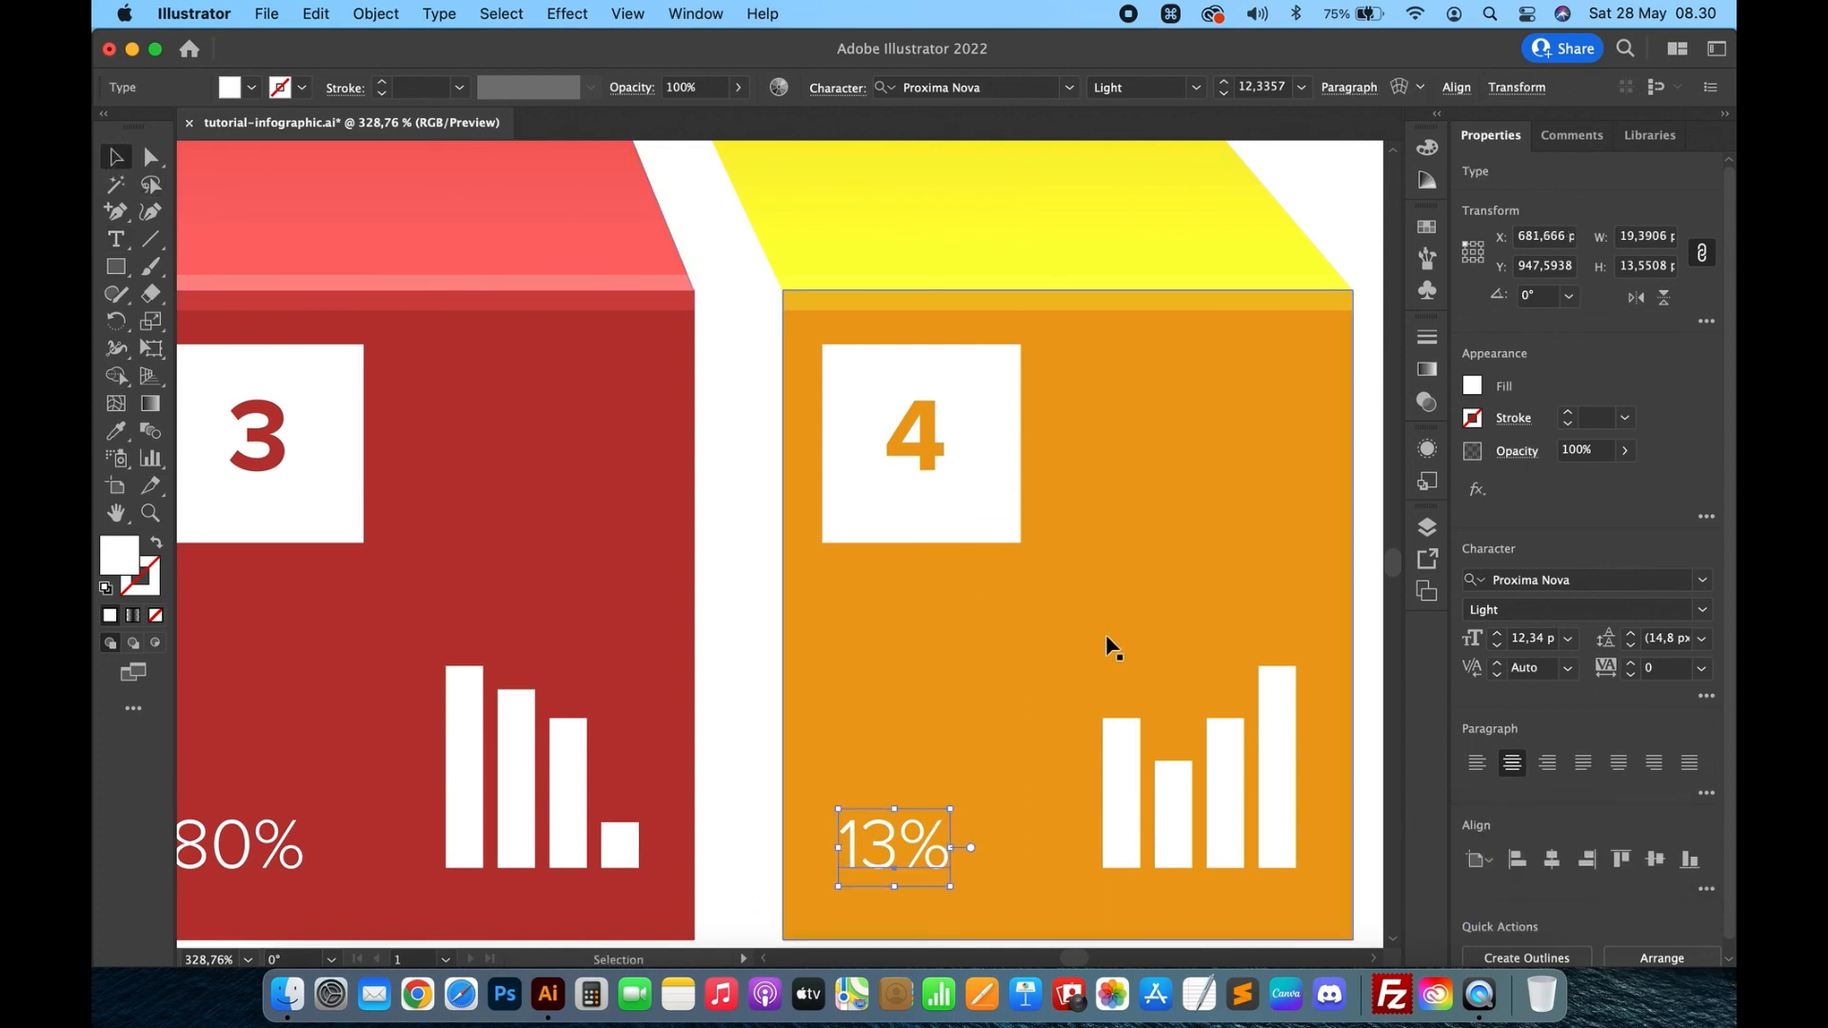
Reshape the orange foot's bar chart by raising the second bar to the fourth's height, raising the third slightly and strongly shortening the first.
{"action": "left_click", "coordinate": [1121, 790]}
{"action": "left_click", "coordinate": [1274, 706]}
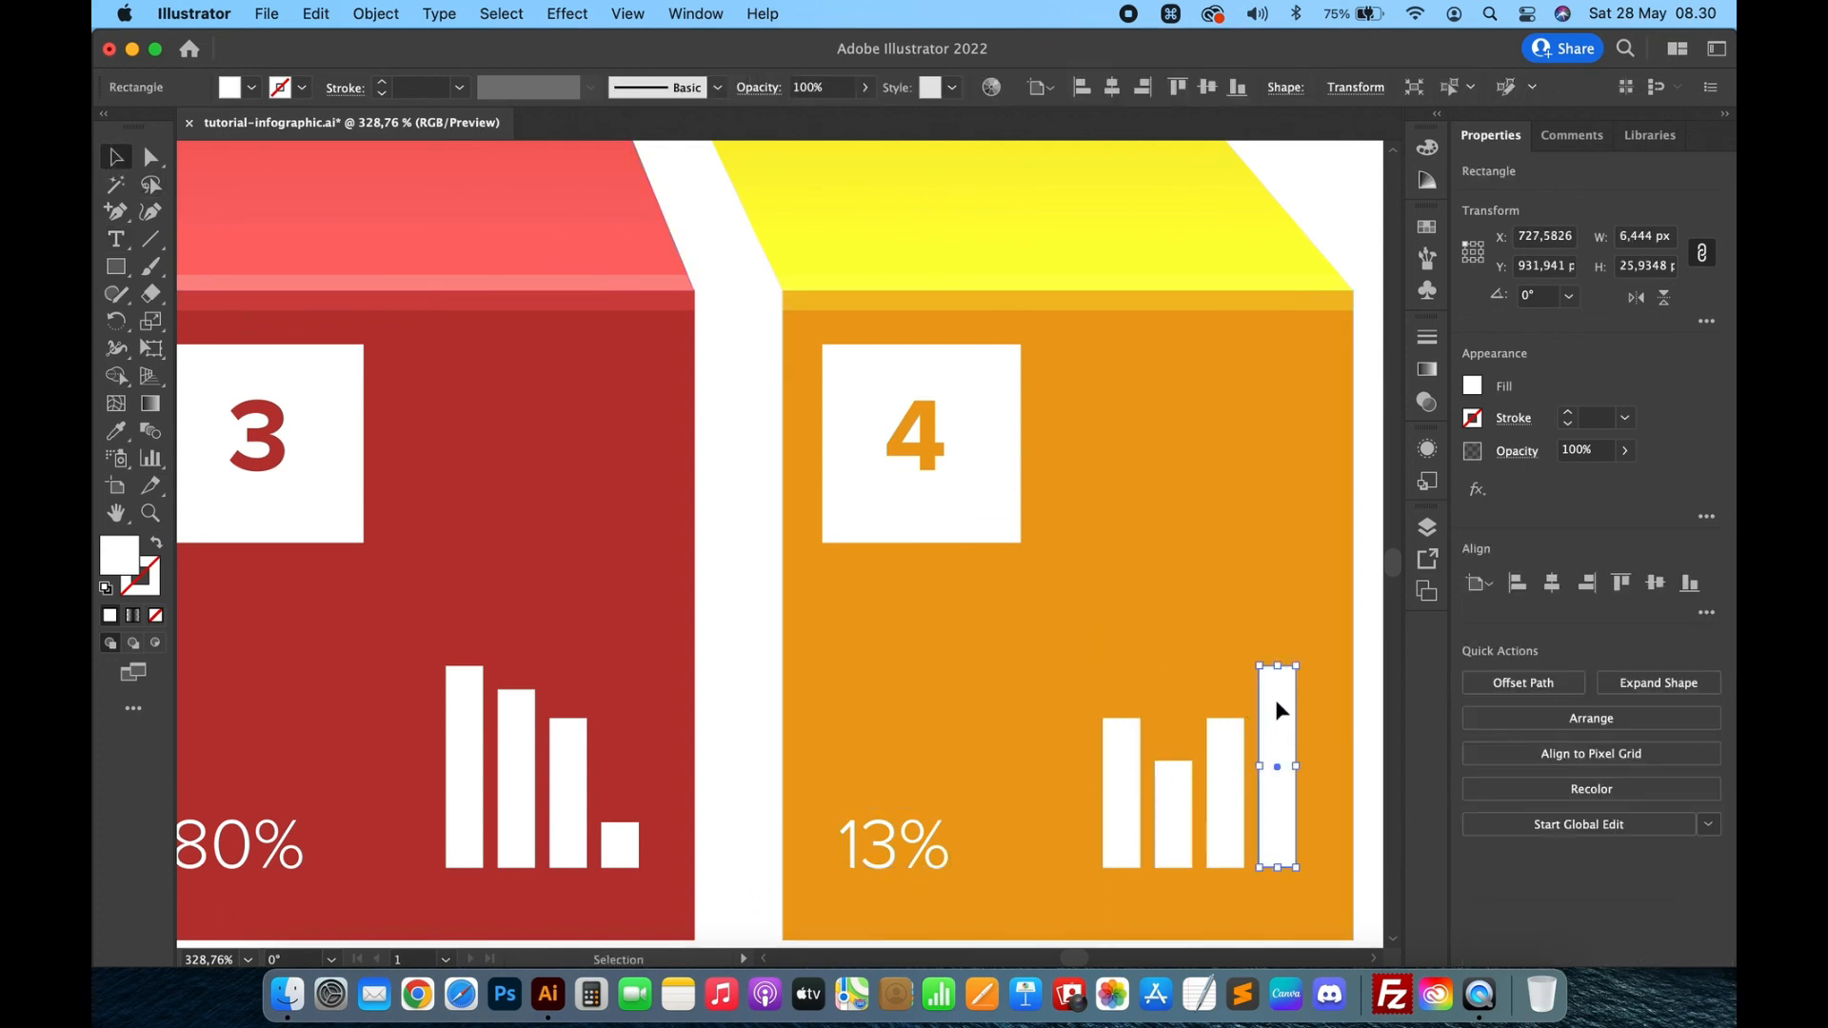
{"action": "left_click", "coordinate": [1181, 793]}
{"action": "left_click_drag", "start_coordinate": [1179, 757], "coordinate": [1175, 665]}
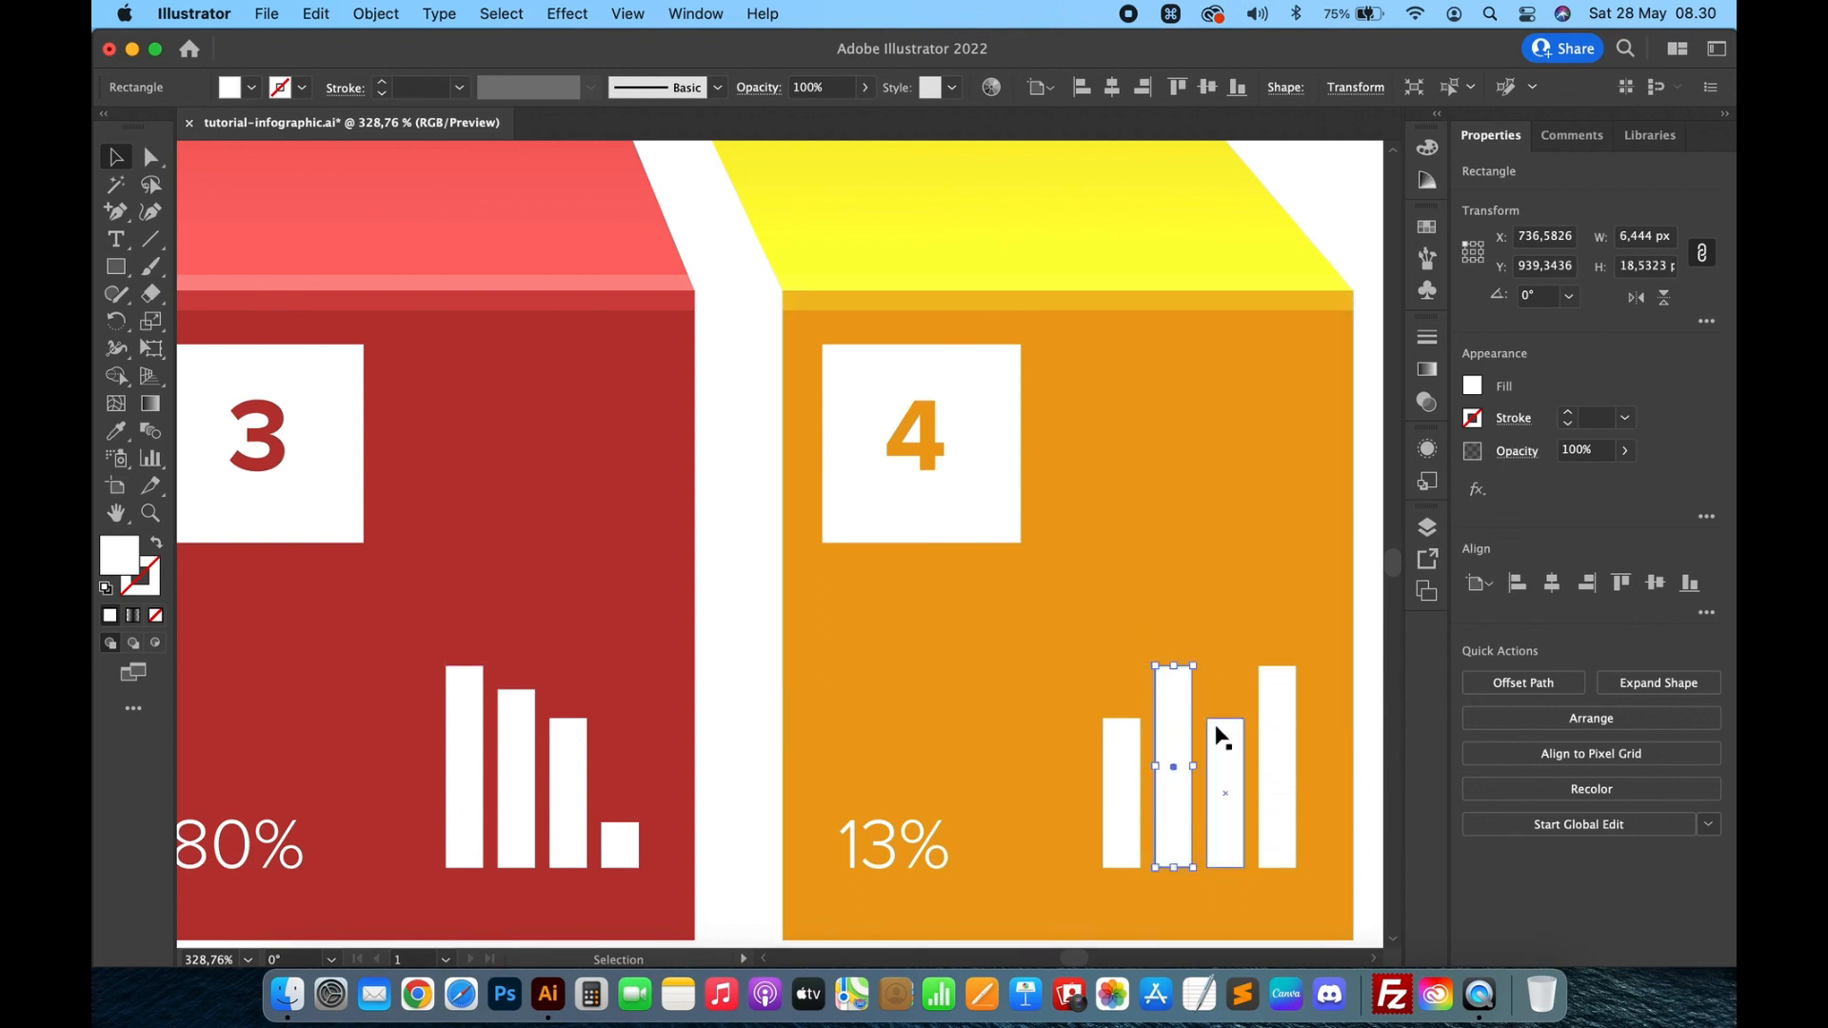
{"action": "left_click_drag", "start_coordinate": [1230, 719], "coordinate": [1226, 690]}
{"action": "left_click", "coordinate": [1125, 735]}
{"action": "left_click_drag", "start_coordinate": [1124, 718], "coordinate": [1123, 829]}
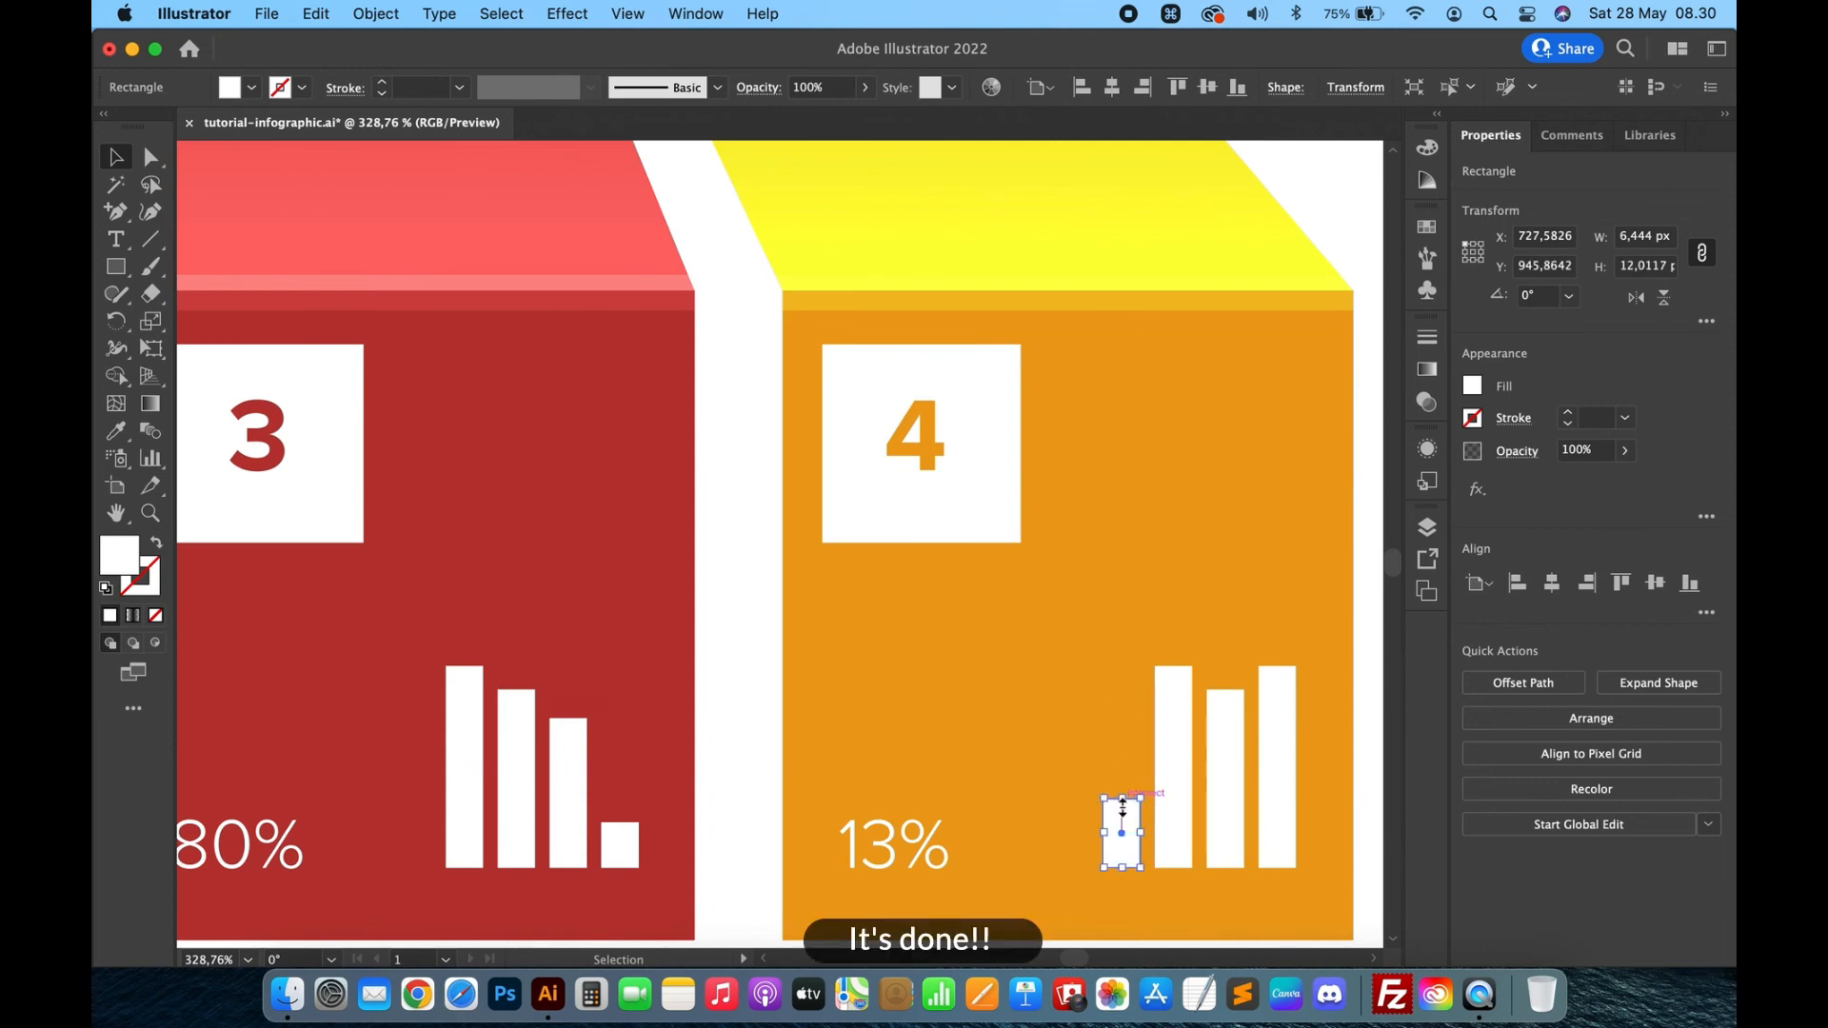
Deselect the bar and review the complete arrow infographic on the artboard.
{"action": "key", "text": "super+0"}
{"action": "left_click", "coordinate": [1249, 751]}
{"action": "scroll", "coordinate": [1249, 751], "scroll_direction": "down", "scroll_amount": 5}
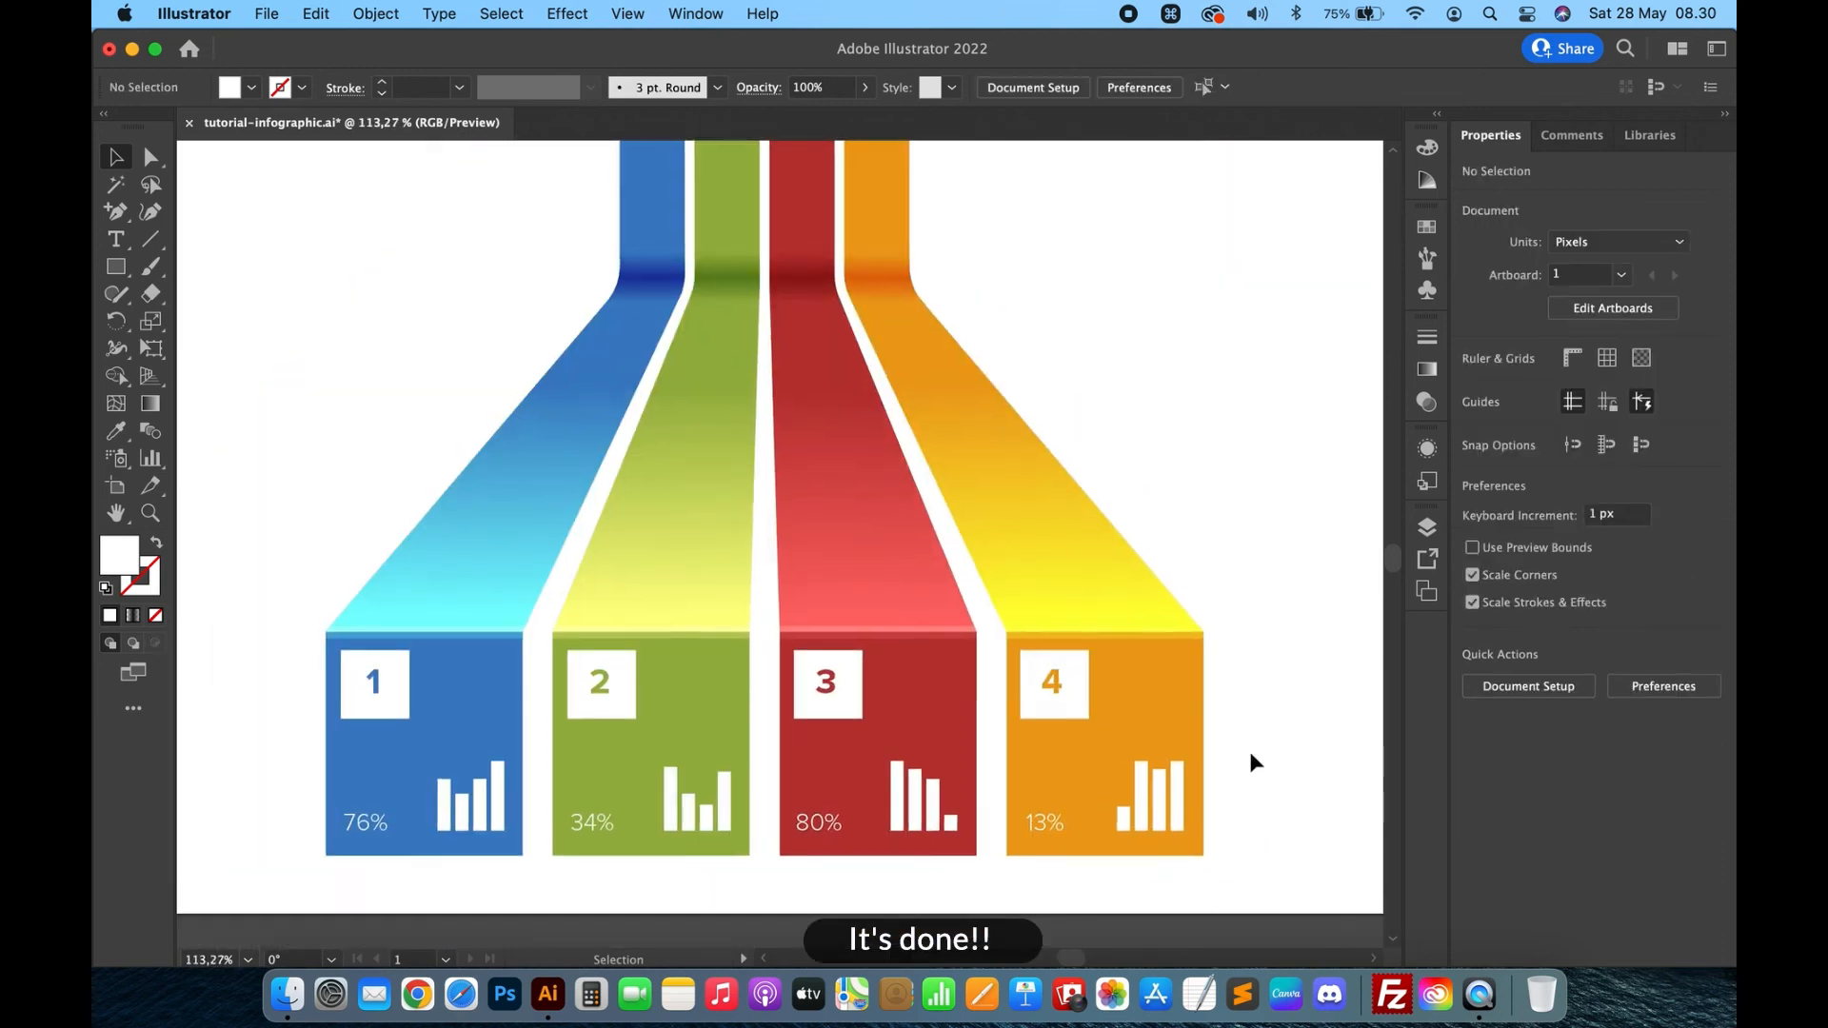
{"action": "scroll", "coordinate": [1249, 762], "scroll_direction": "down", "scroll_amount": 4}
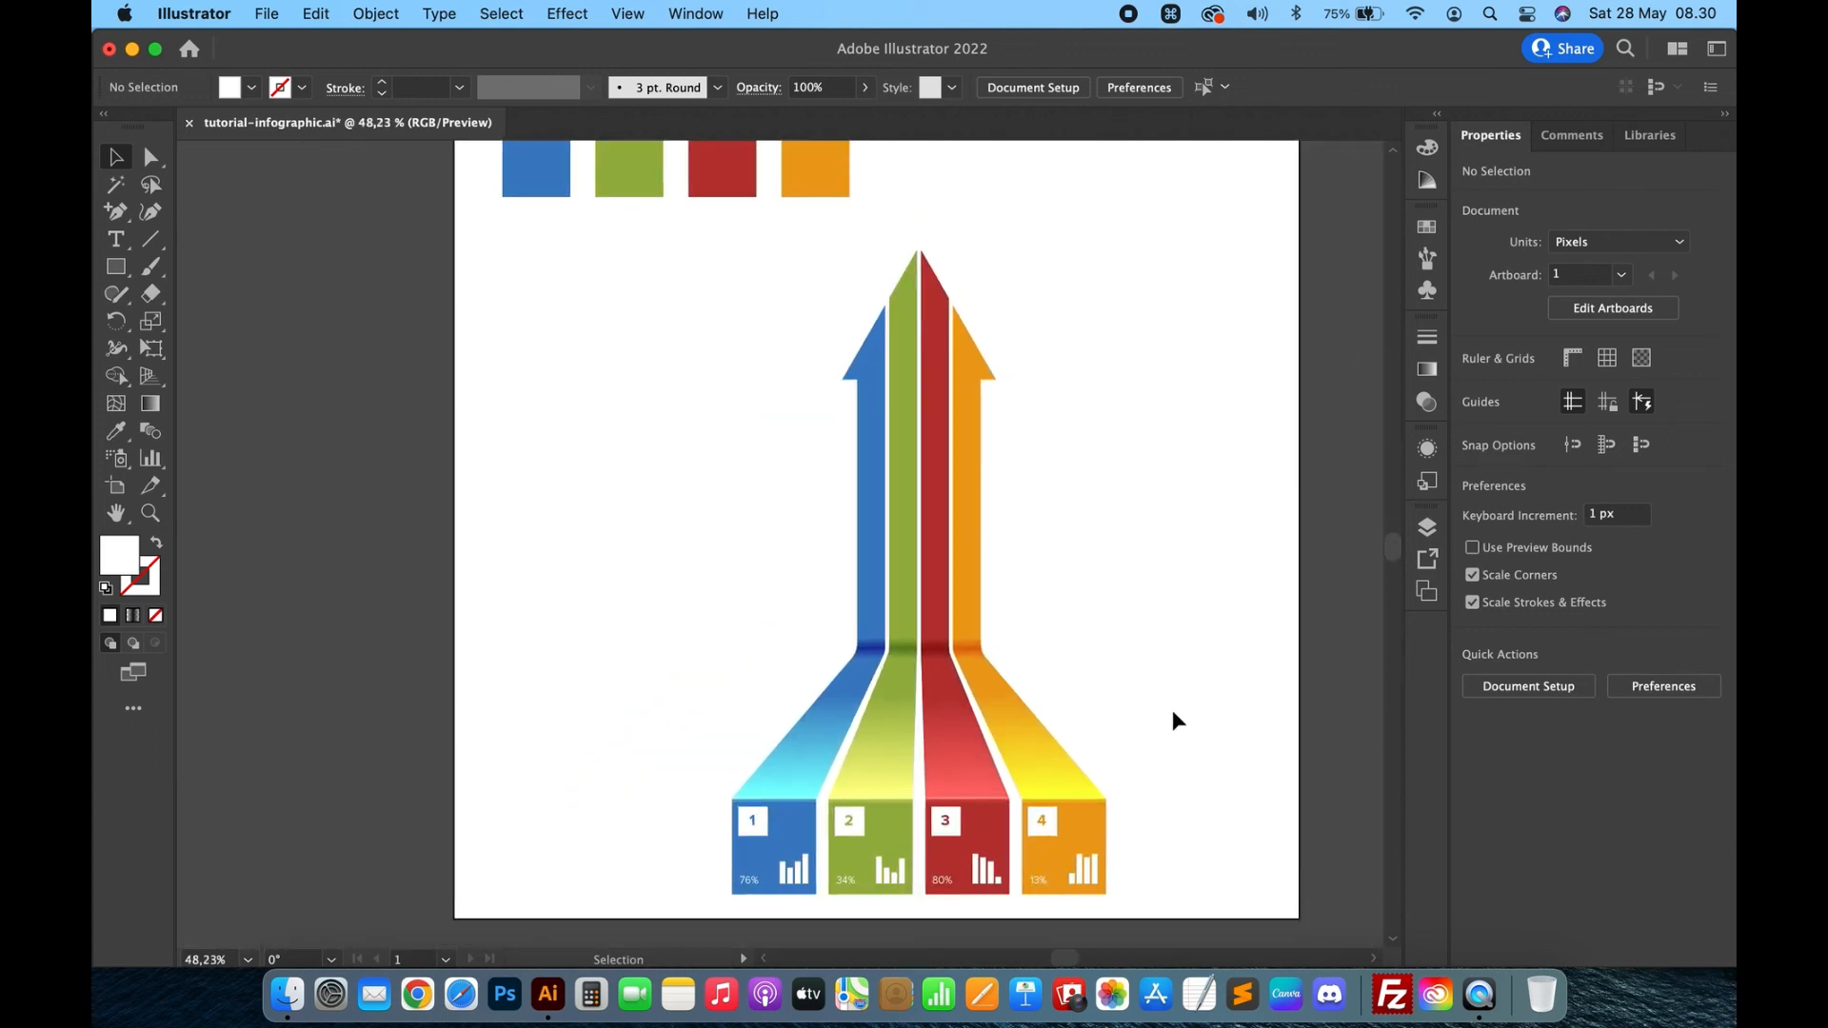
{"action": "scroll", "coordinate": [1173, 710], "scroll_direction": "up", "scroll_amount": 2}
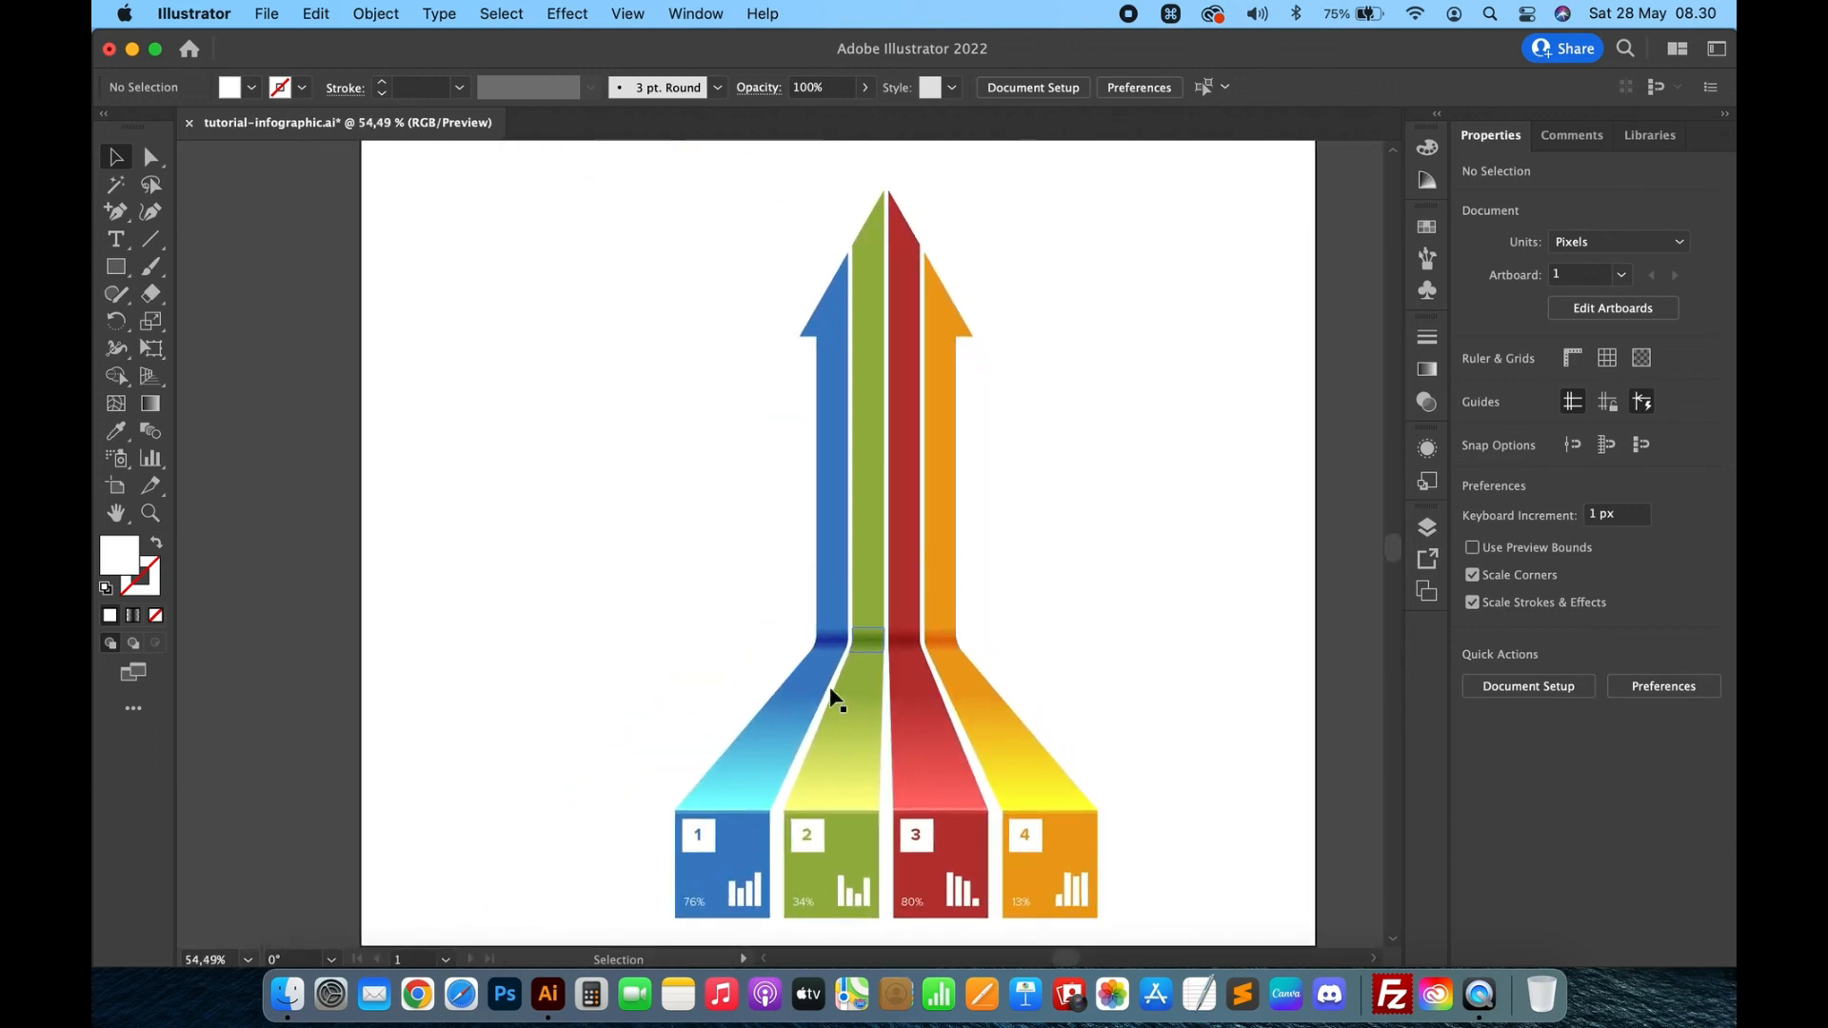